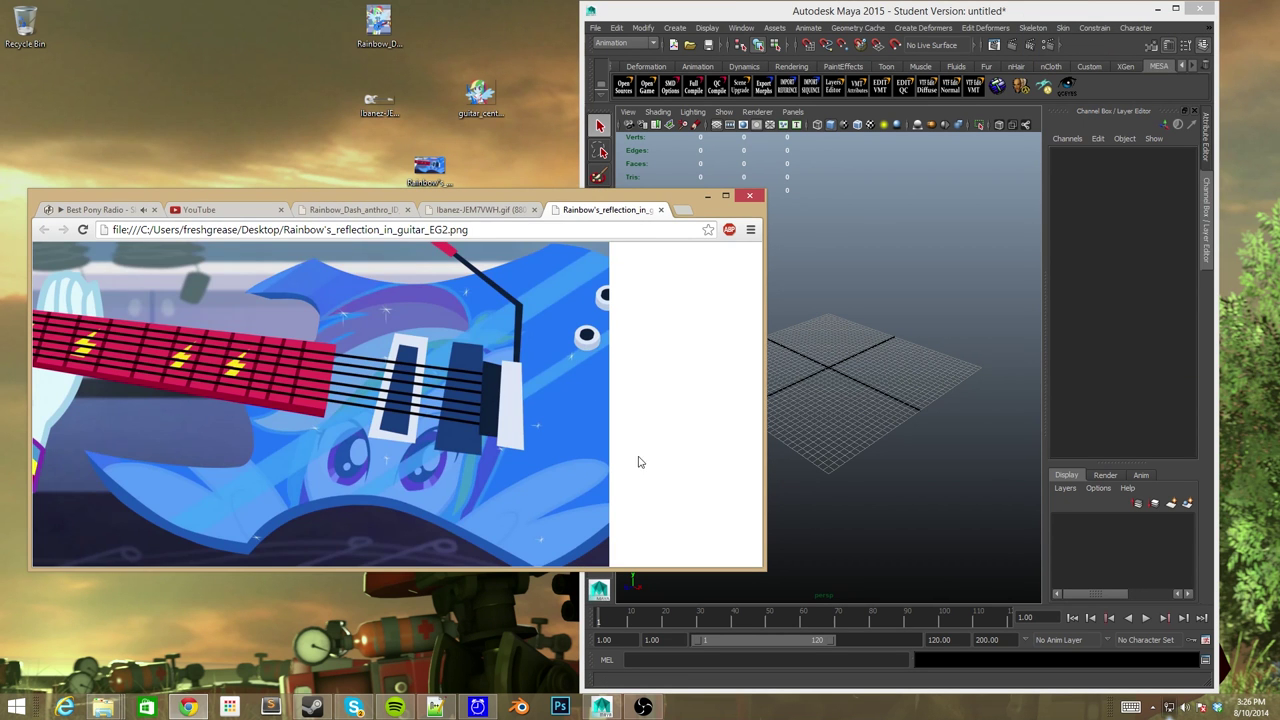
Search Google Images for 'warlock guitar' in a new tab.
{"action": "key", "text": "ctrl+t"}
{"action": "type", "text": "warlock guitar"}
{"action": "key", "text": "Return"}
{"action": "left_click", "coordinate": [197, 331]}
{"action": "scroll", "coordinate": [400, 400], "scroll_direction": "down", "scroll_amount": 3}
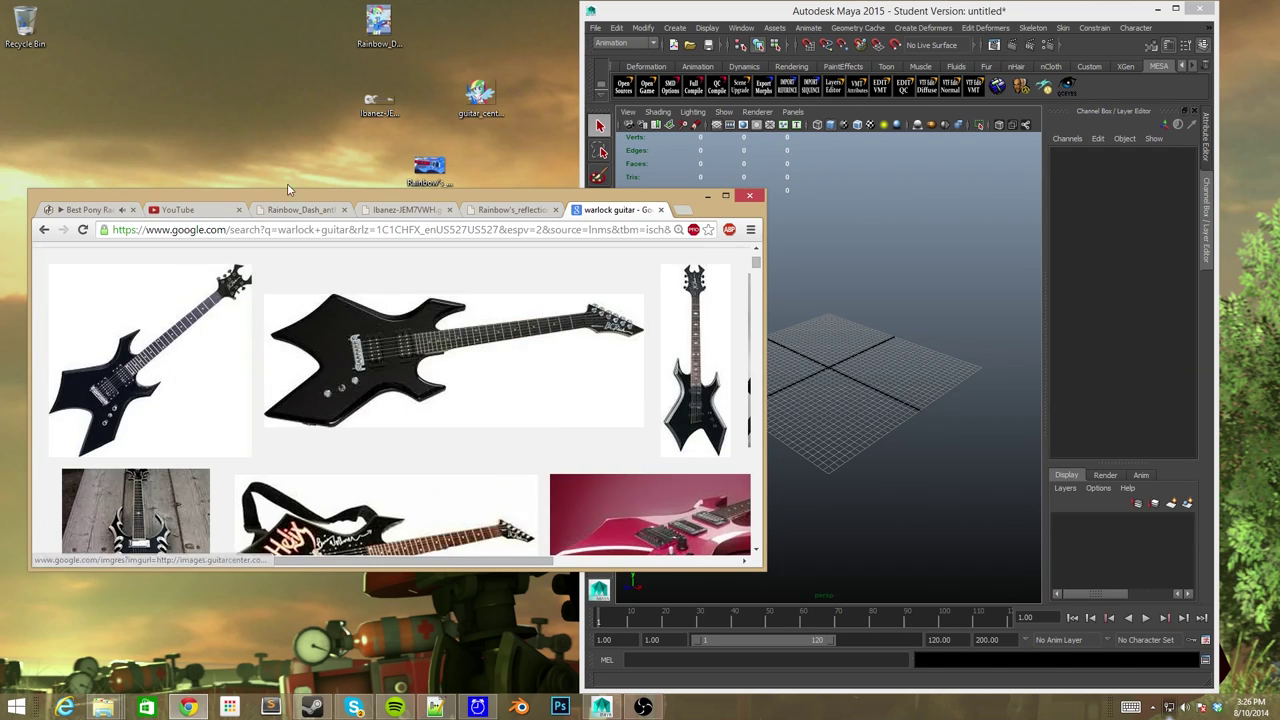
Browse the warlock guitar image results with the browser maximised.
{"action": "left_click_drag", "start_coordinate": [378, 20], "coordinate": [150, 437]}
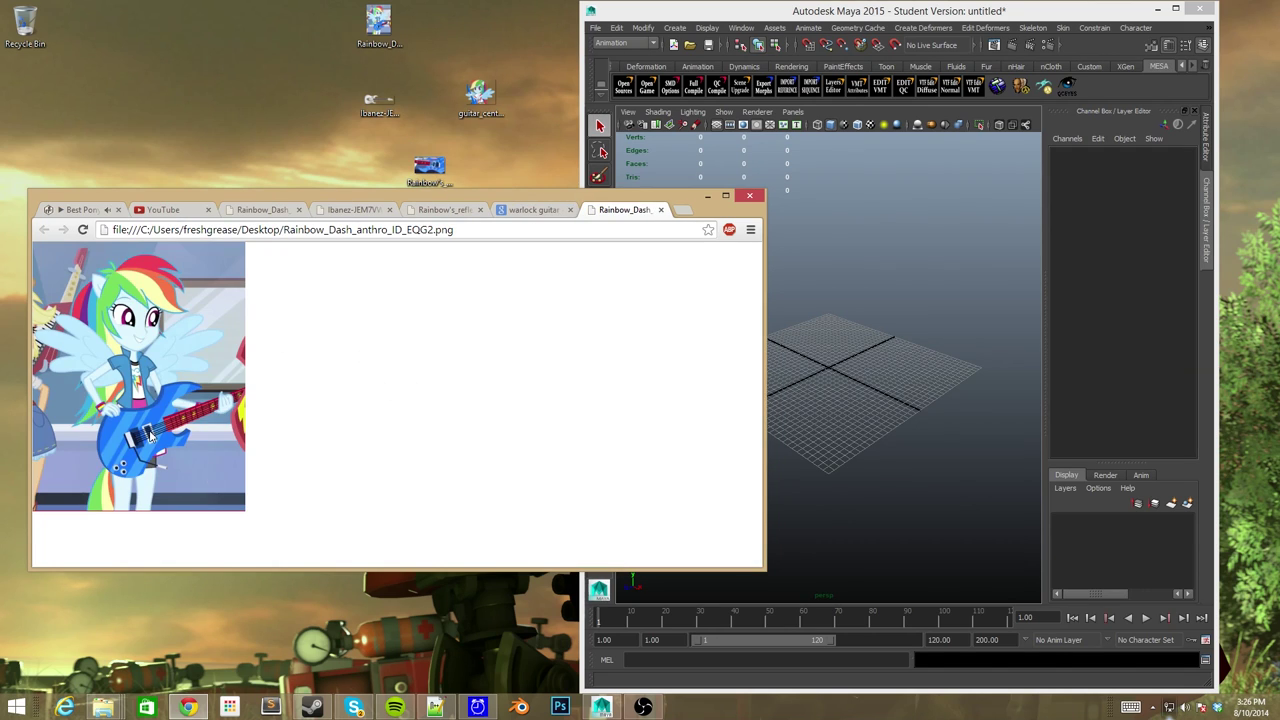
{"action": "left_click", "coordinate": [533, 209]}
{"action": "scroll", "coordinate": [150, 390], "scroll_direction": "down", "scroll_amount": 3}
{"action": "scroll", "coordinate": [170, 375], "scroll_direction": "down", "scroll_amount": 3}
{"action": "scroll", "coordinate": [533, 250], "scroll_direction": "down", "scroll_amount": 3}
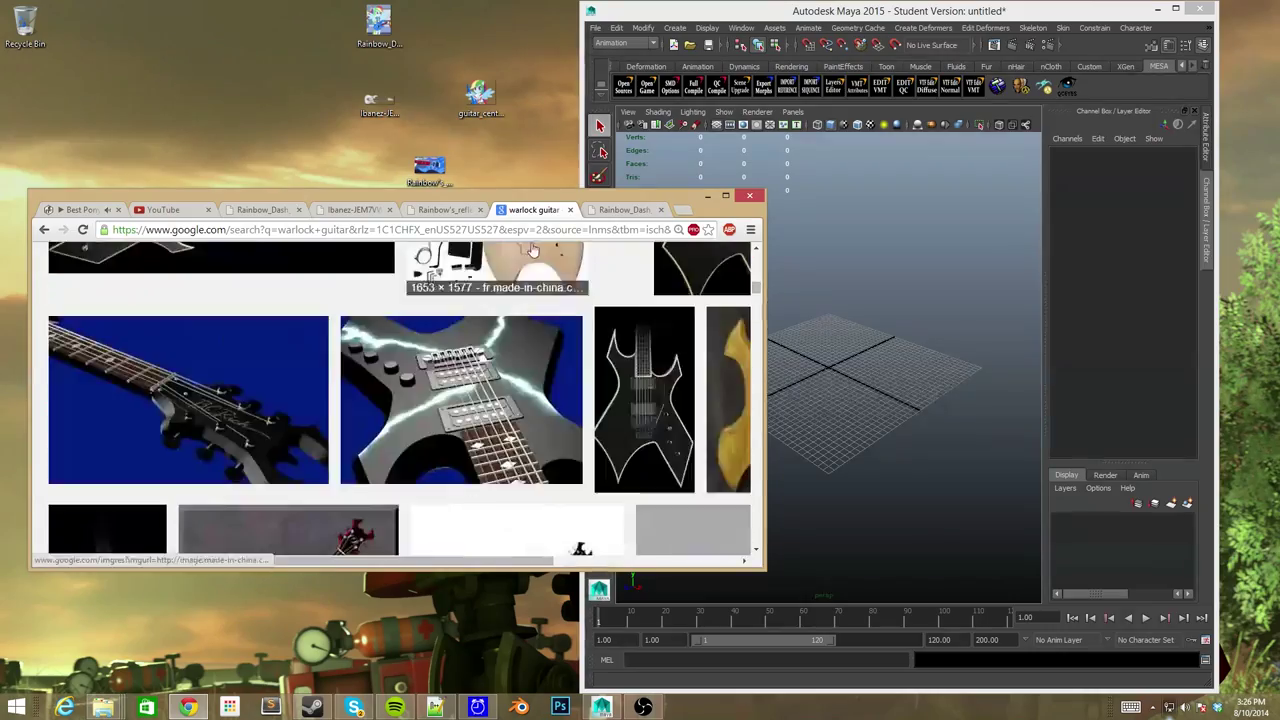
{"action": "key", "text": "super+Up"}
{"action": "scroll", "coordinate": [345, 420], "scroll_direction": "down", "scroll_amount": 5}
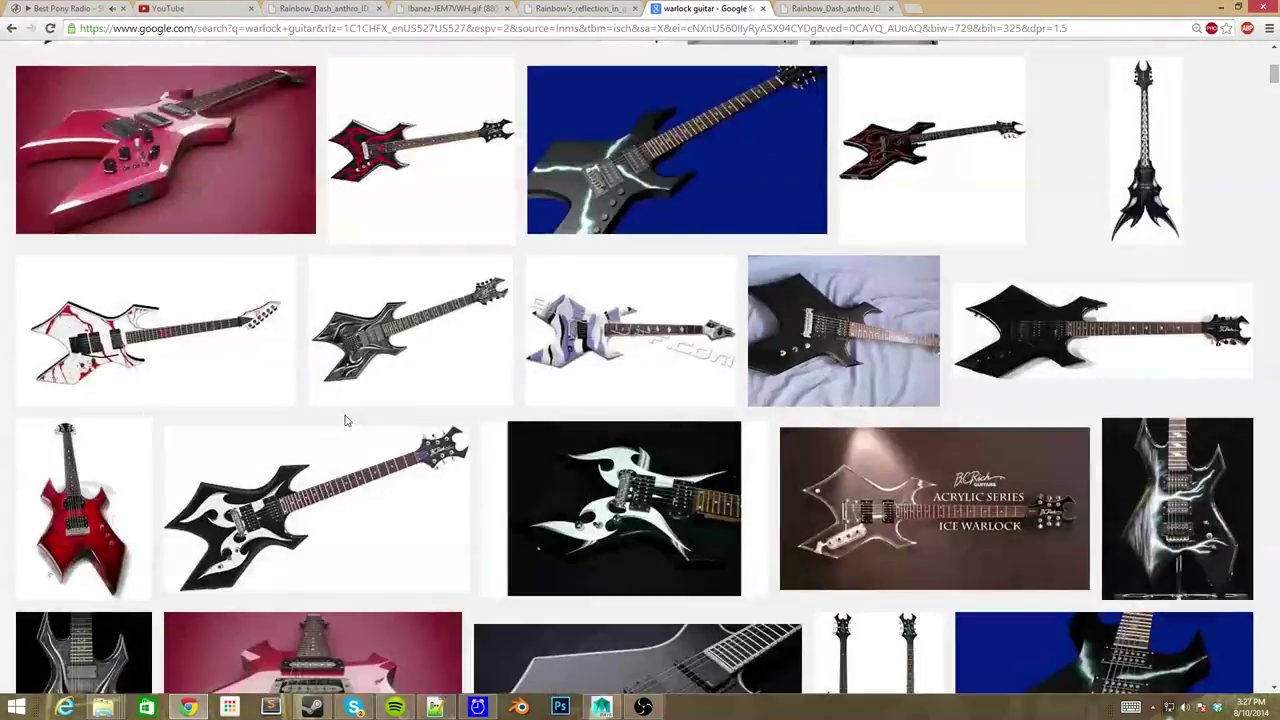
{"action": "scroll", "coordinate": [345, 420], "scroll_direction": "up", "scroll_amount": 10}
Open the black Warlock image full-size, save it to the desktop, and open it in Photoshop.
{"action": "left_click", "coordinate": [638, 415]}
{"action": "left_click", "coordinate": [951, 360]}
{"action": "key", "text": "super+Down"}
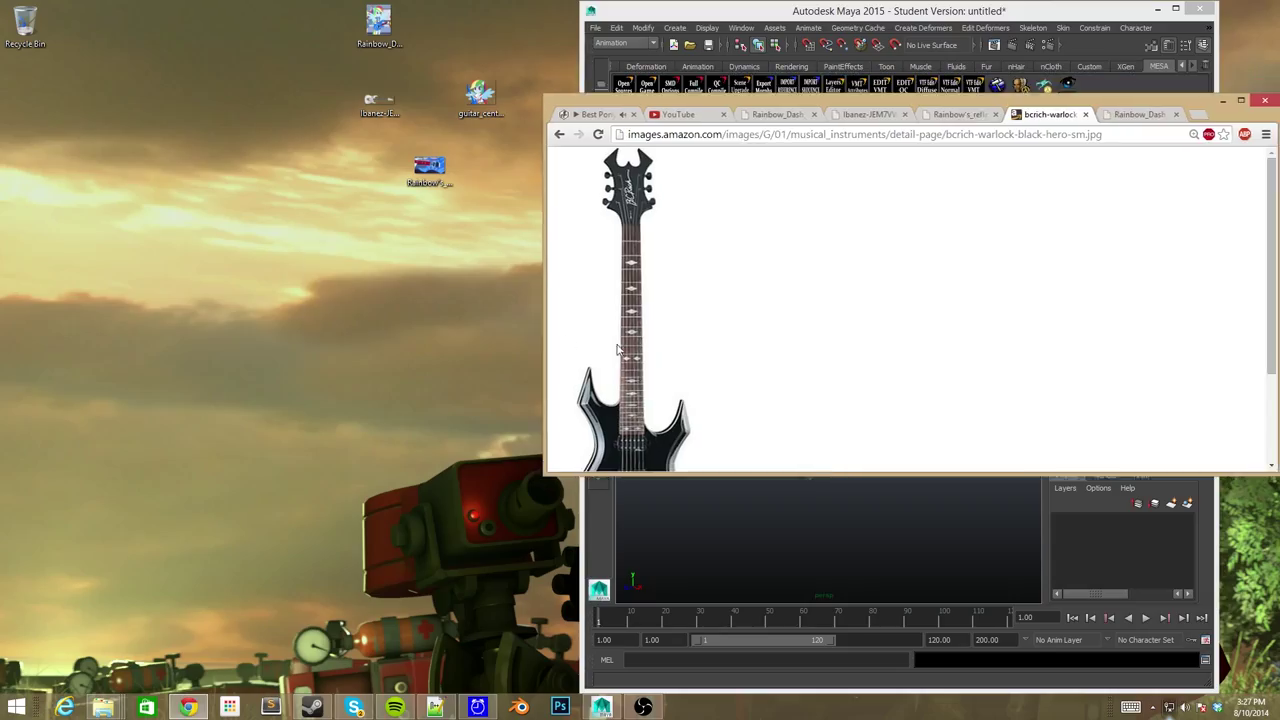
{"action": "left_click_drag", "start_coordinate": [617, 348], "coordinate": [328, 300]}
{"action": "right_click", "coordinate": [328, 300]}
{"action": "left_click", "coordinate": [120, 346]}
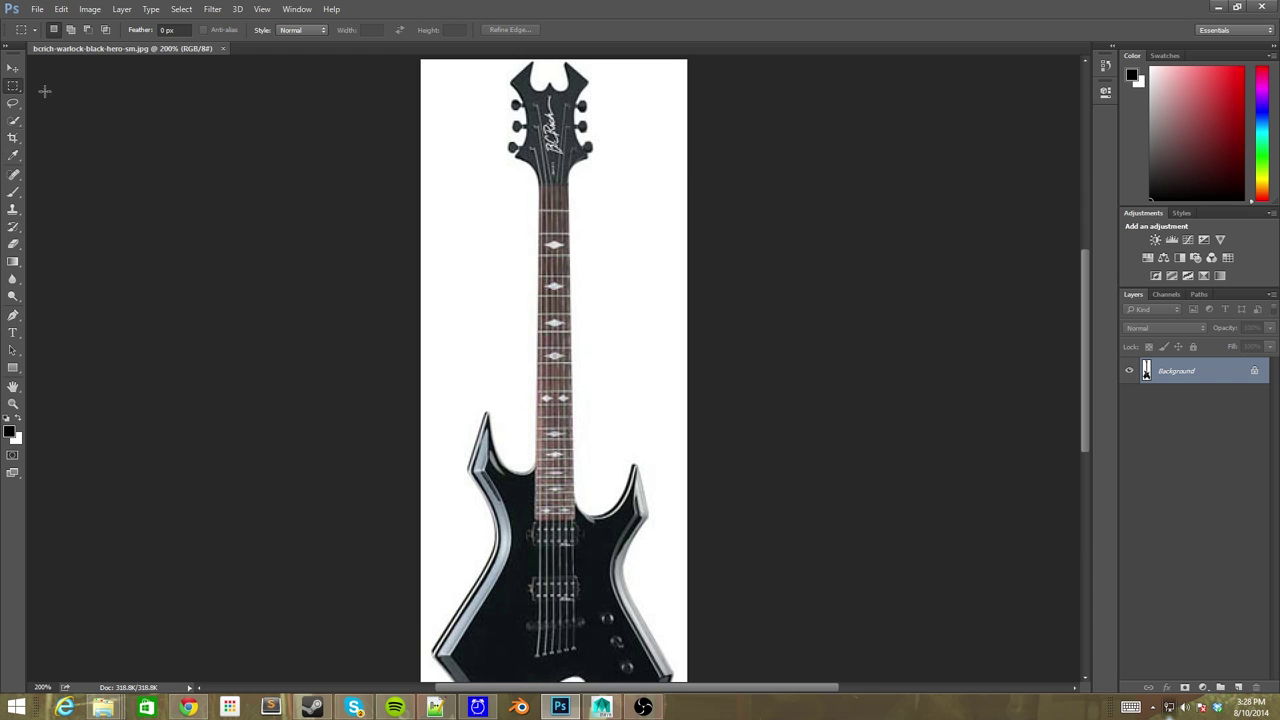
Select the white background by colour and paste the guitar outline into a new document.
{"action": "left_click", "coordinate": [78, 131]}
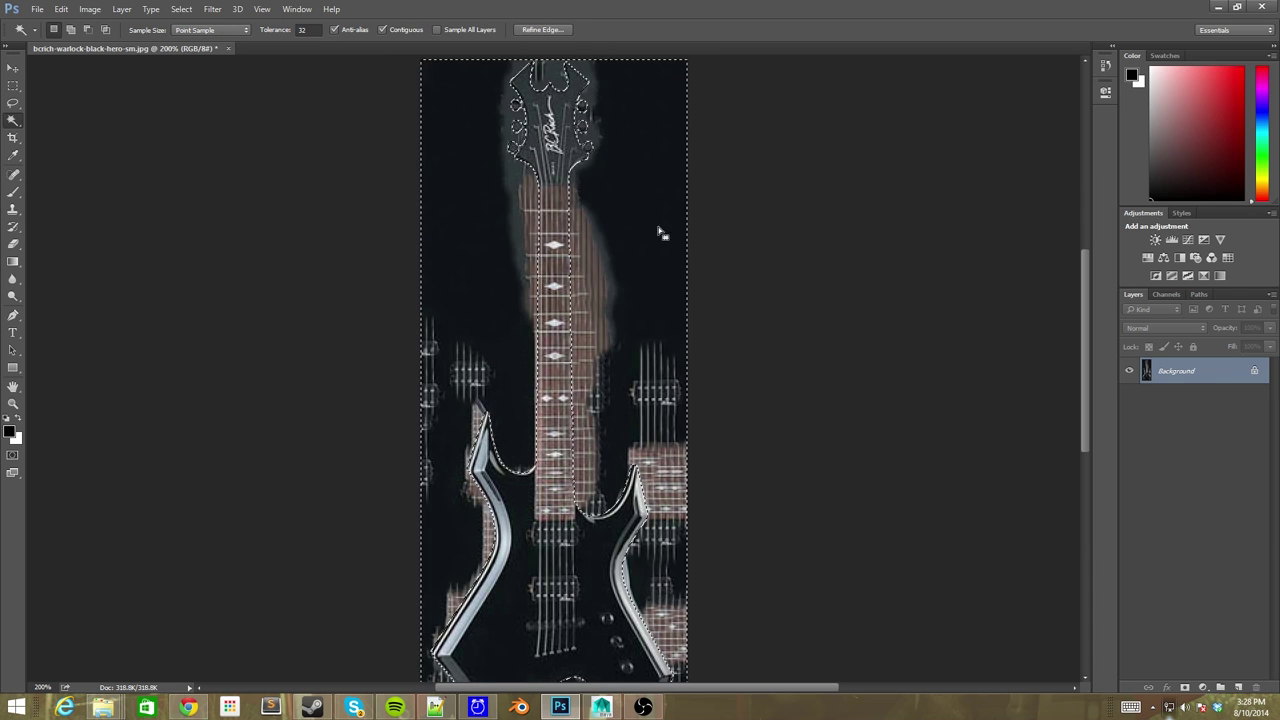
{"action": "key", "text": "ctrl+n"}
{"action": "left_click", "coordinate": [795, 173]}
{"action": "key", "text": "ctrl+v"}
{"action": "key", "text": "ctrl+plus"}
{"action": "key", "text": "ctrl+plus"}
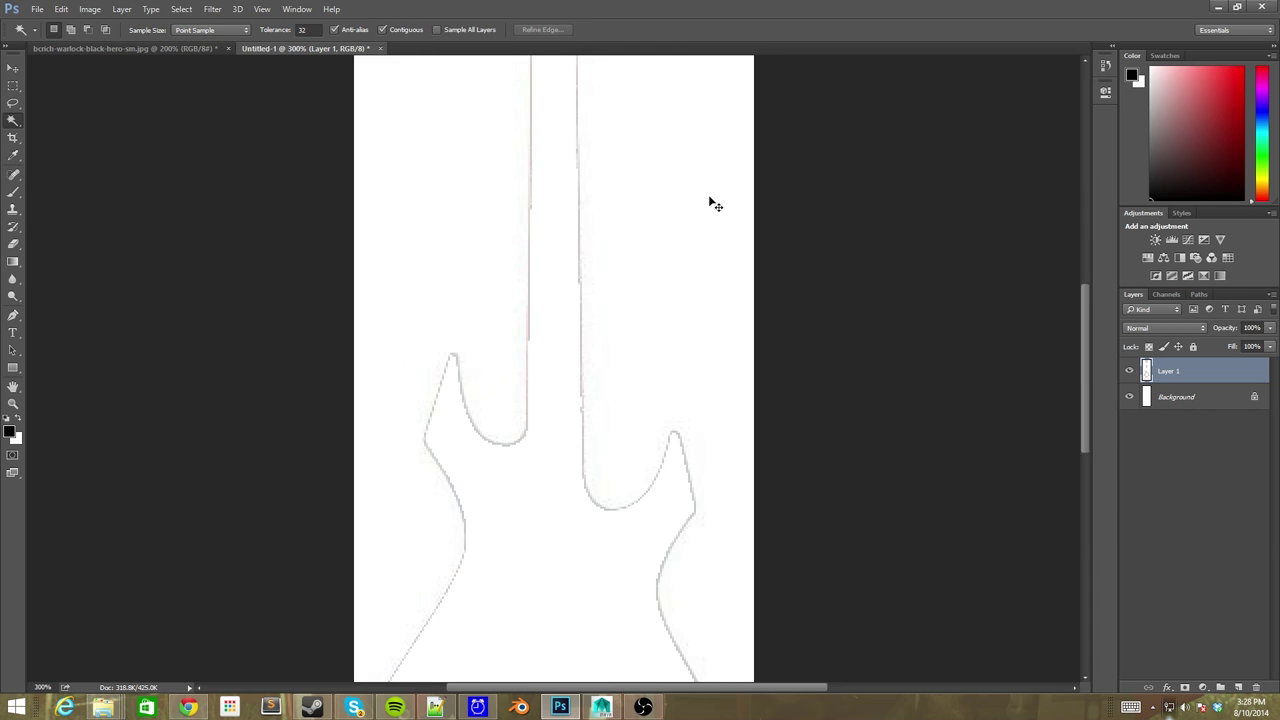
{"action": "key", "text": "ctrl+minus"}
{"action": "left_click", "coordinate": [1131, 397]}
{"action": "left_click", "coordinate": [1131, 397]}
{"action": "left_click", "coordinate": [1131, 397]}
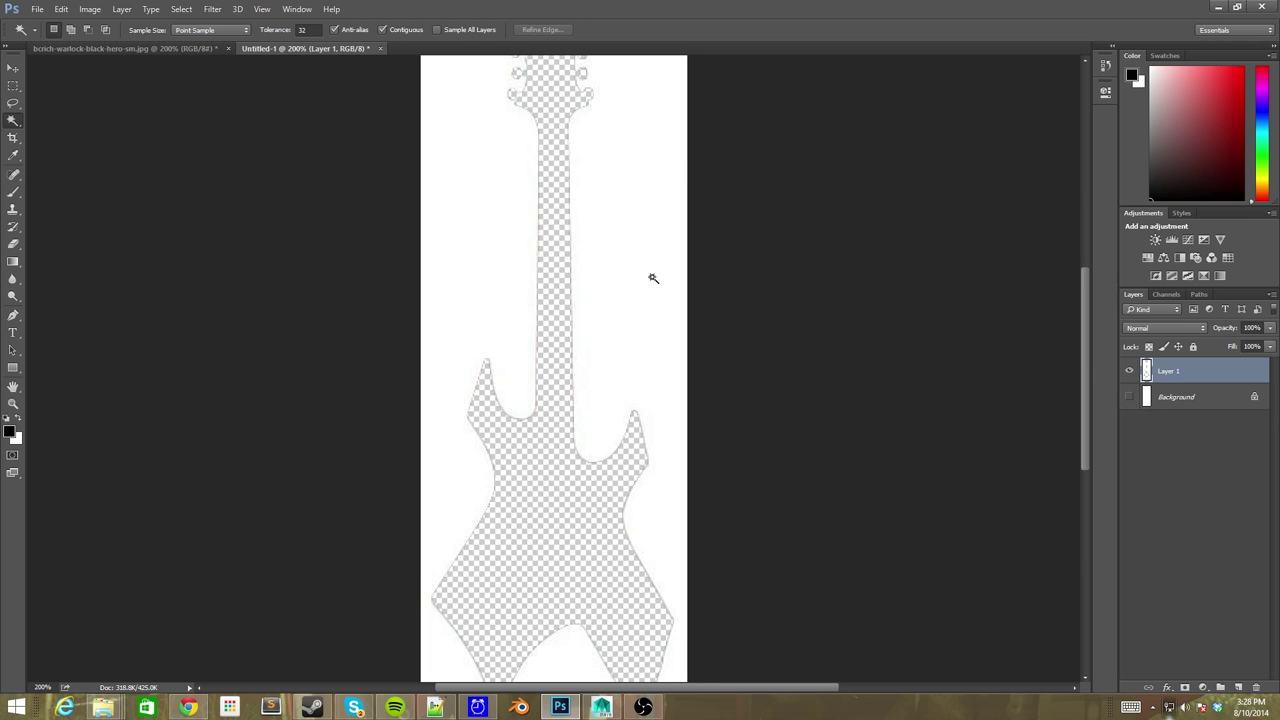
In the guitar photo, copy the selection onto a new layer.
{"action": "key", "text": "ctrl+Tab"}
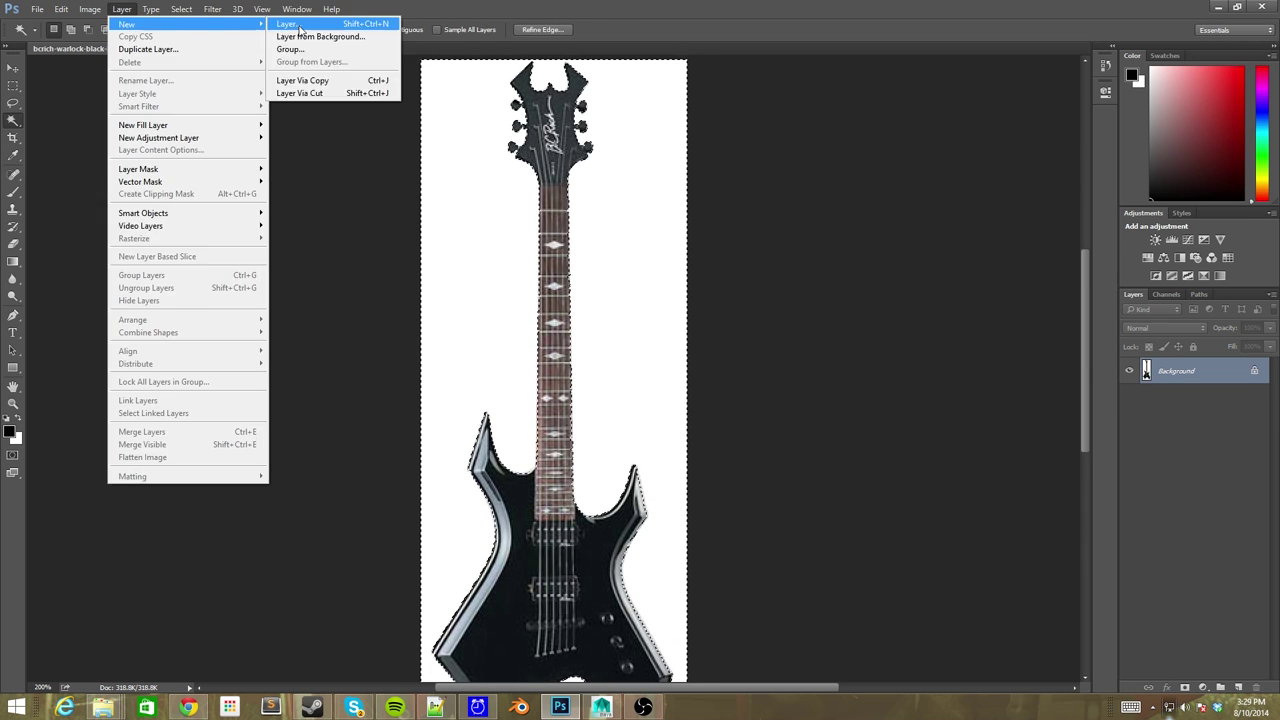
{"action": "key", "text": "ctrl+j"}
{"action": "scroll", "coordinate": [806, 346], "scroll_direction": "down", "scroll_amount": 3}
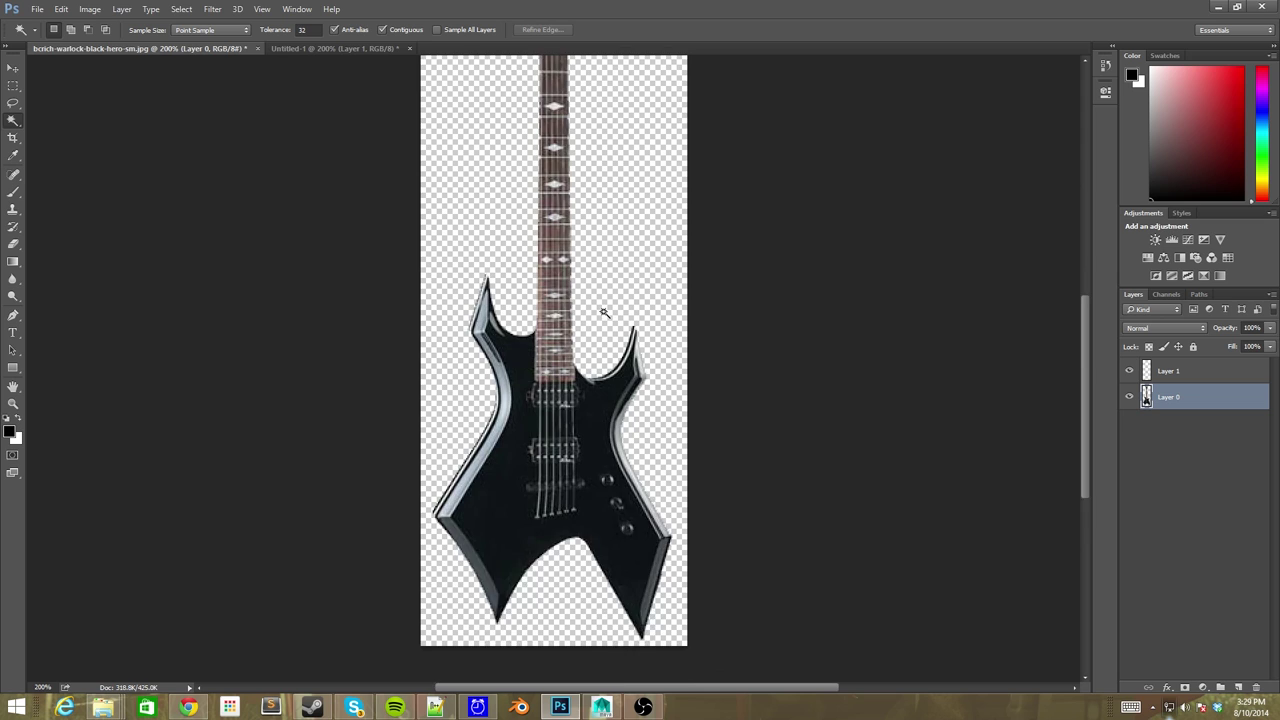
{"action": "scroll", "coordinate": [603, 309], "scroll_direction": "up", "scroll_amount": 3}
{"action": "scroll", "coordinate": [496, 468], "scroll_direction": "down", "scroll_amount": 3}
{"action": "scroll", "coordinate": [496, 468], "scroll_direction": "up", "scroll_amount": 2}
{"action": "scroll", "coordinate": [619, 395], "scroll_direction": "up", "scroll_amount": 3}
Draw a black ellipse over the guitar's lower body and rasterize its layer.
{"action": "left_click_drag", "start_coordinate": [13, 367], "coordinate": [63, 389]}
{"action": "left_click_drag", "start_coordinate": [497, 526], "coordinate": [653, 647]}
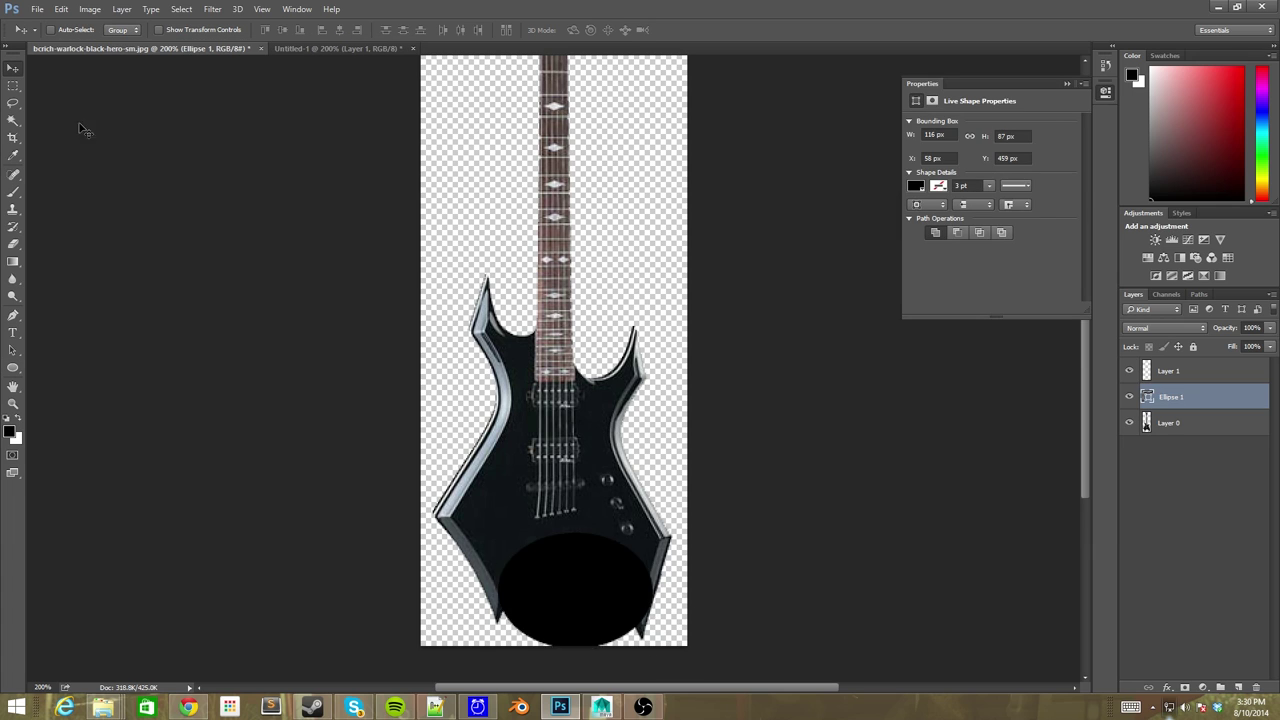
{"action": "left_click_drag", "start_coordinate": [565, 576], "coordinate": [519, 537]}
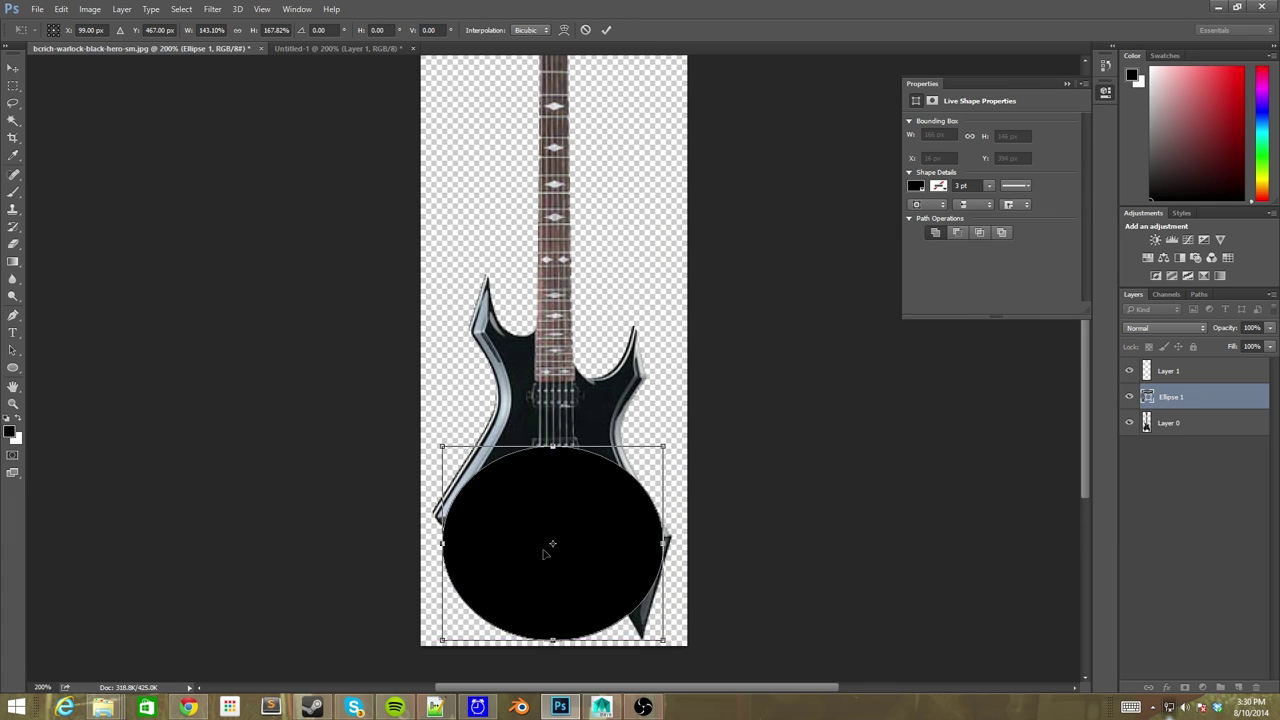
{"action": "right_click", "coordinate": [1178, 400]}
{"action": "left_click", "coordinate": [1050, 320]}
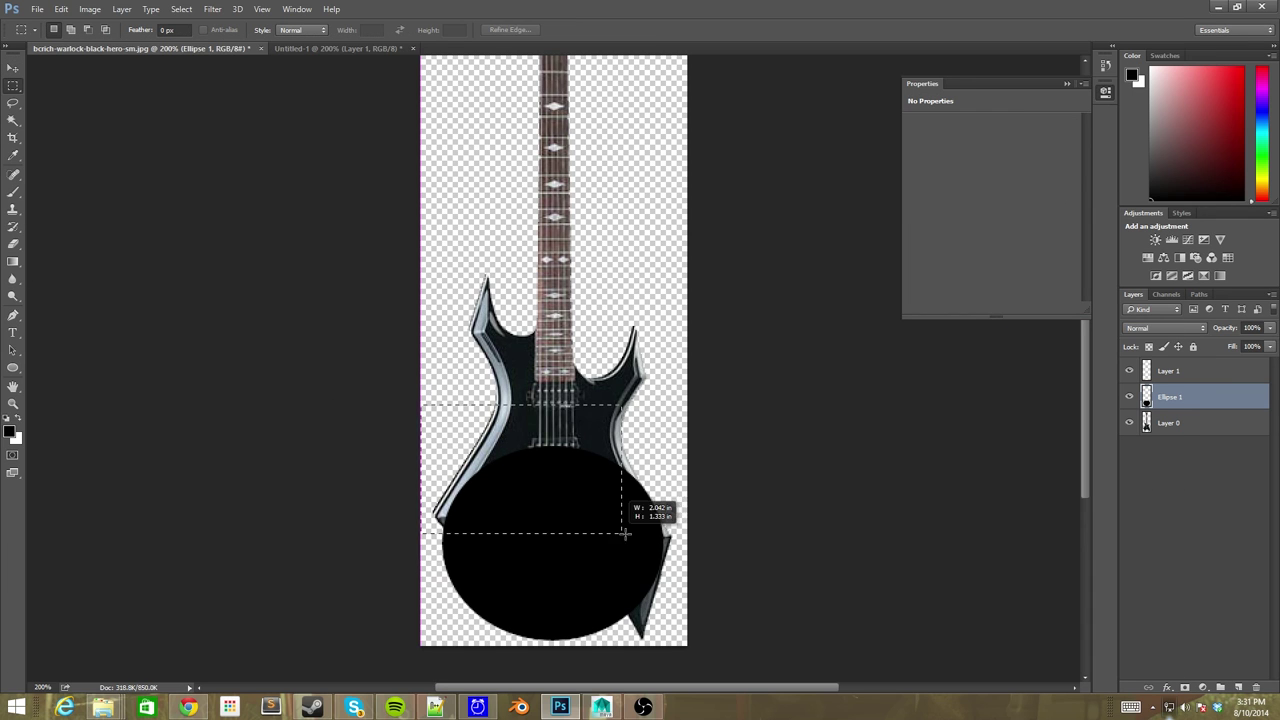
Delete the upper part of the ellipse, leaving a rounded base.
{"action": "left_click_drag", "start_coordinate": [420, 363], "coordinate": [677, 517]}
{"action": "key", "text": "Delete"}
{"action": "left_click_drag", "start_coordinate": [575, 594], "coordinate": [575, 552]}
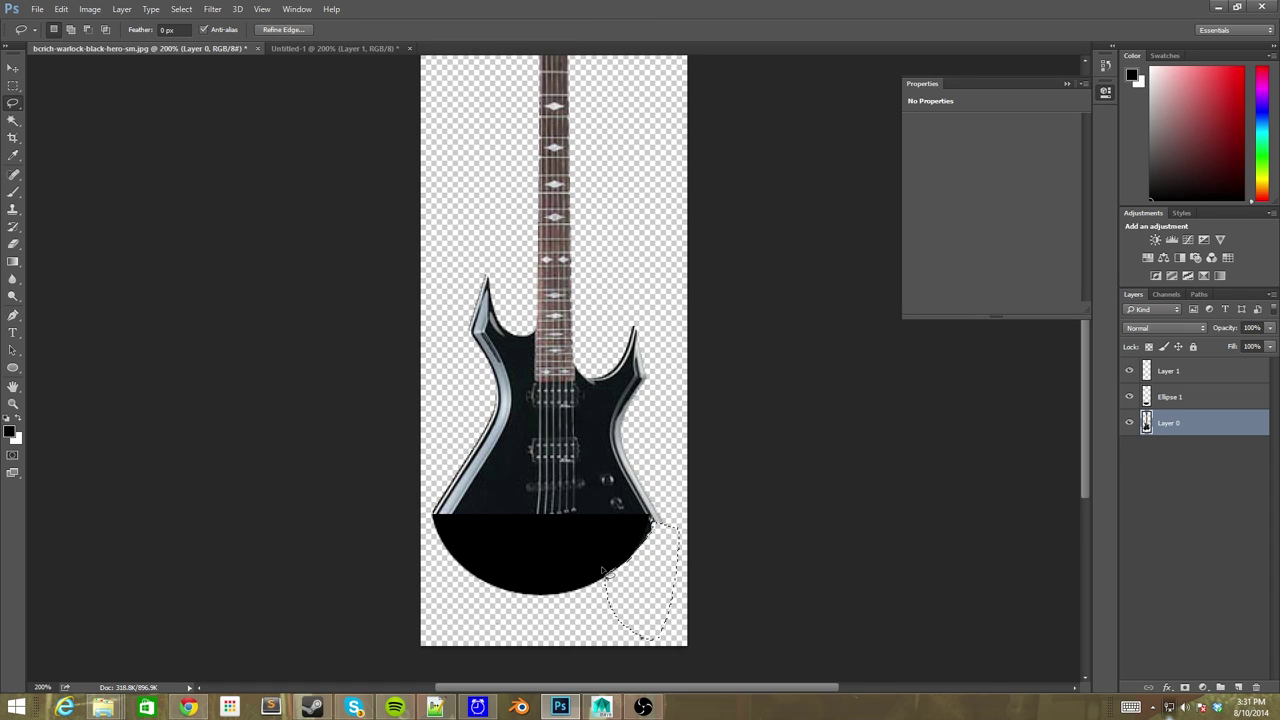
{"action": "left_click", "coordinate": [623, 268]}
Erase the headstock from Layer 0 with a freehand selection.
{"action": "key", "text": "l"}
{"action": "right_click", "coordinate": [643, 390]}
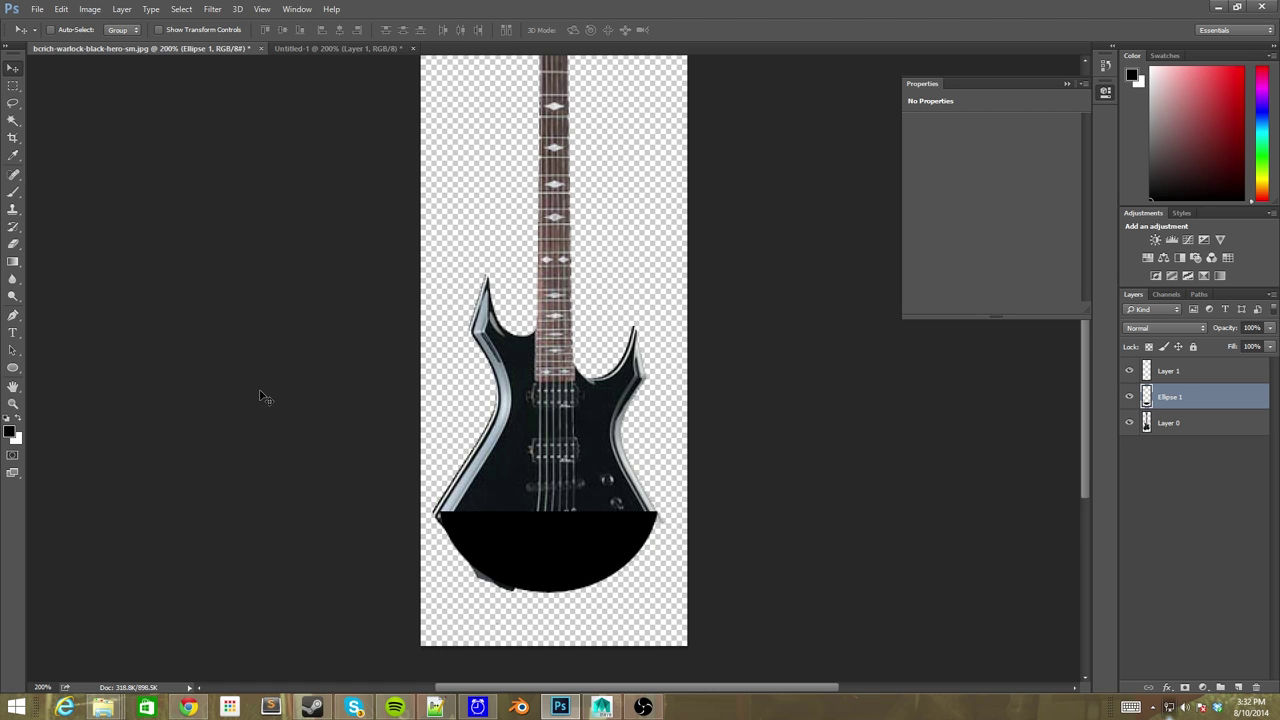
{"action": "scroll", "coordinate": [505, 195], "scroll_direction": "up", "scroll_amount": 3}
{"action": "left_click", "coordinate": [1181, 421]}
{"action": "key", "text": "Delete"}
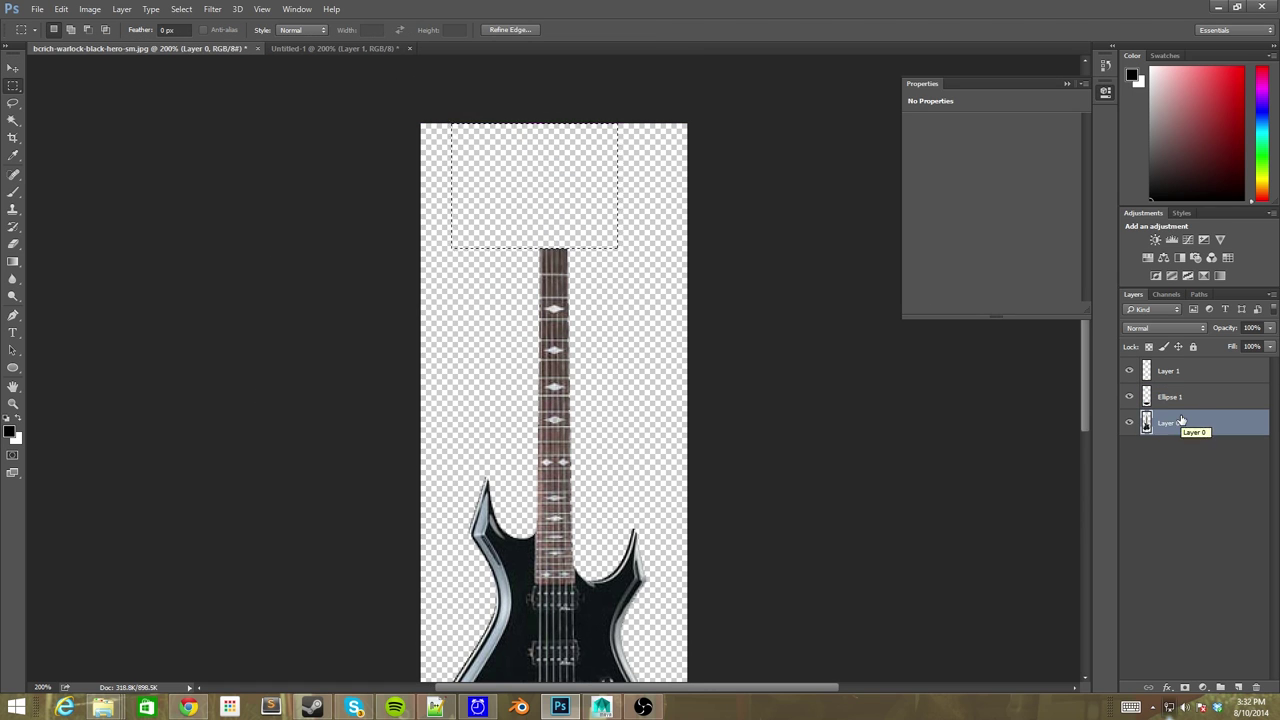
Save a copy of the image as PNG.
{"action": "left_click", "coordinate": [37, 9]}
{"action": "left_click", "coordinate": [60, 157]}
{"action": "left_click", "coordinate": [358, 307]}
{"action": "left_click", "coordinate": [130, 503]}
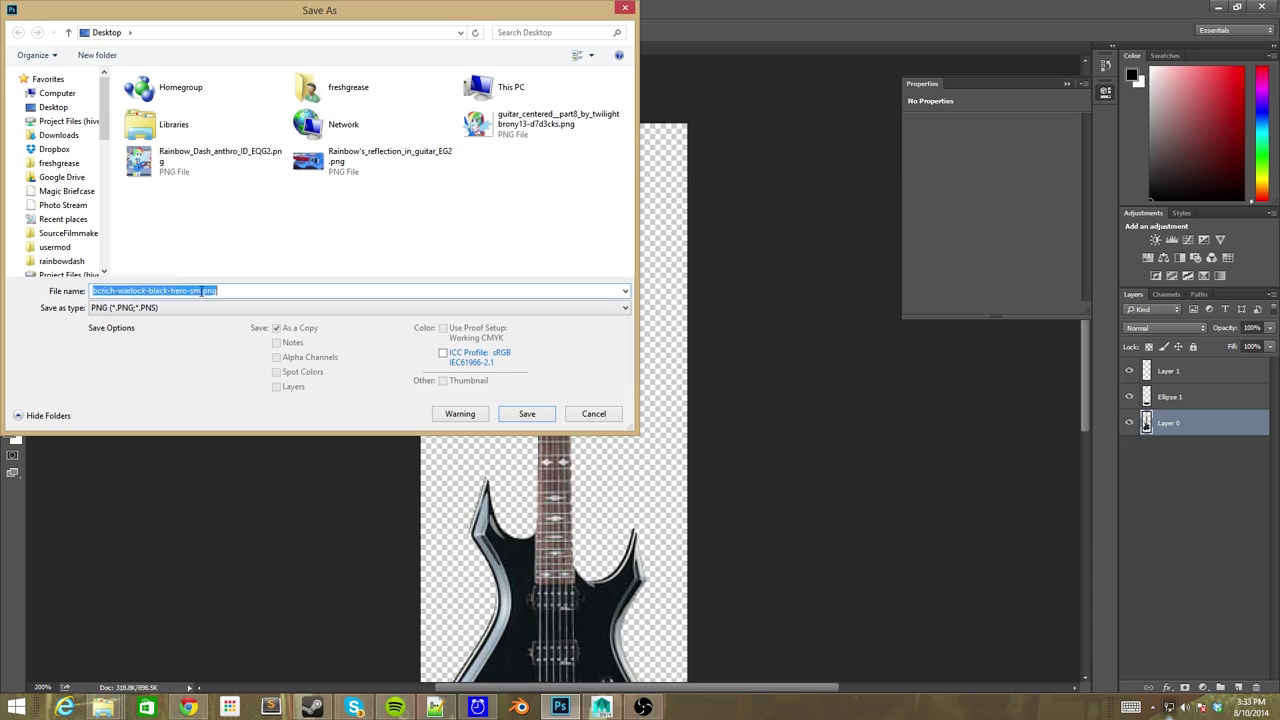
Confirm the PNG save, then import model_reference.png as a Maya image plane.
{"action": "key", "text": "Return"}
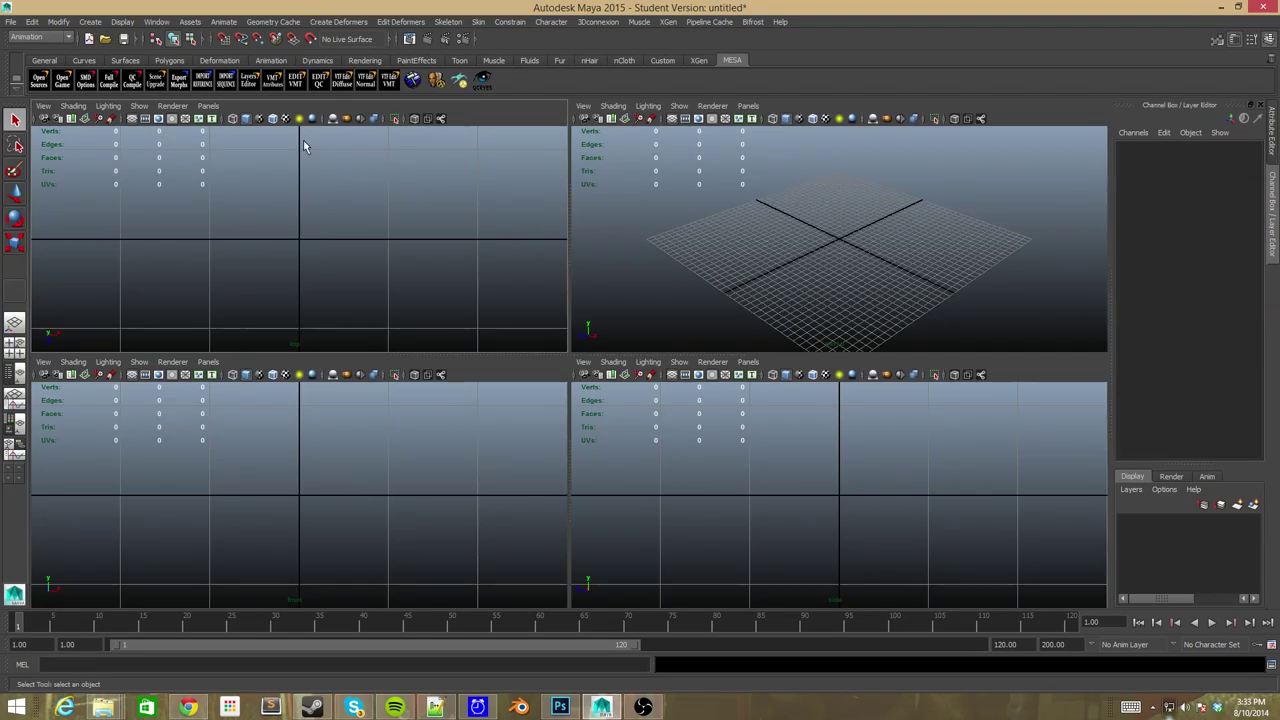
{"action": "key", "text": "space"}
{"action": "left_click", "coordinate": [85, 119]}
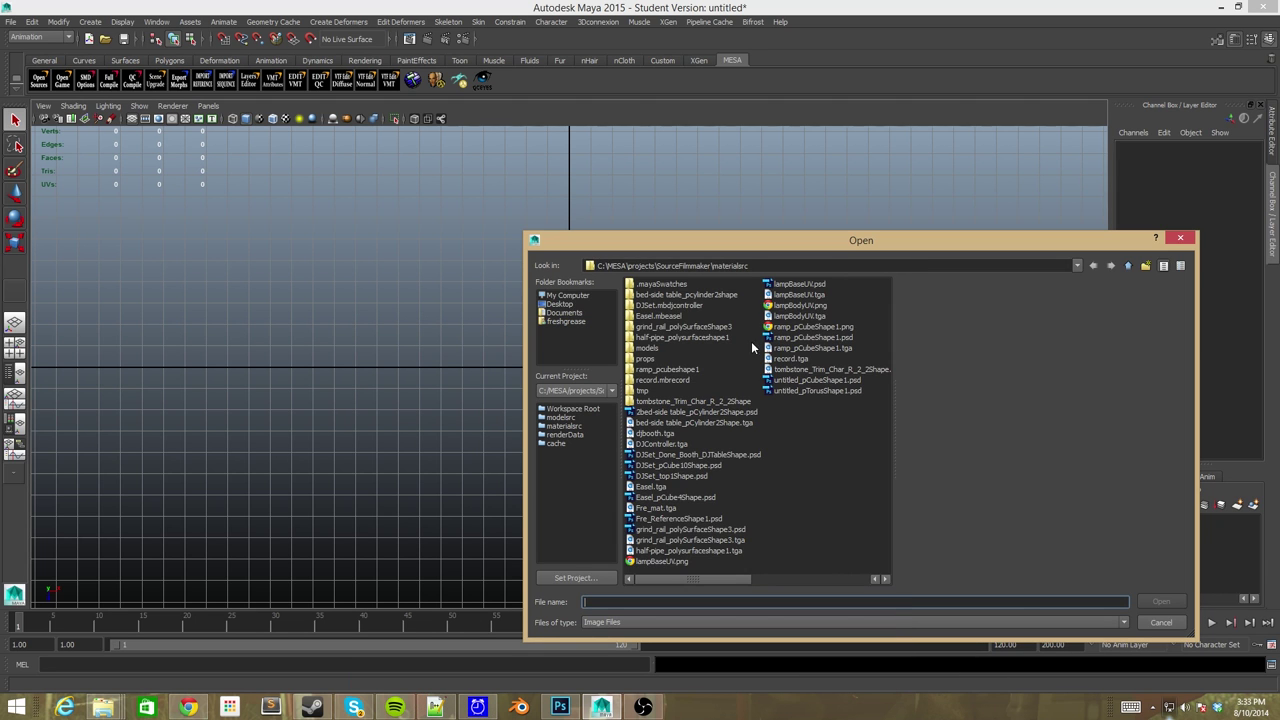
{"action": "double_click", "coordinate": [751, 341]}
{"action": "double_click", "coordinate": [672, 311]}
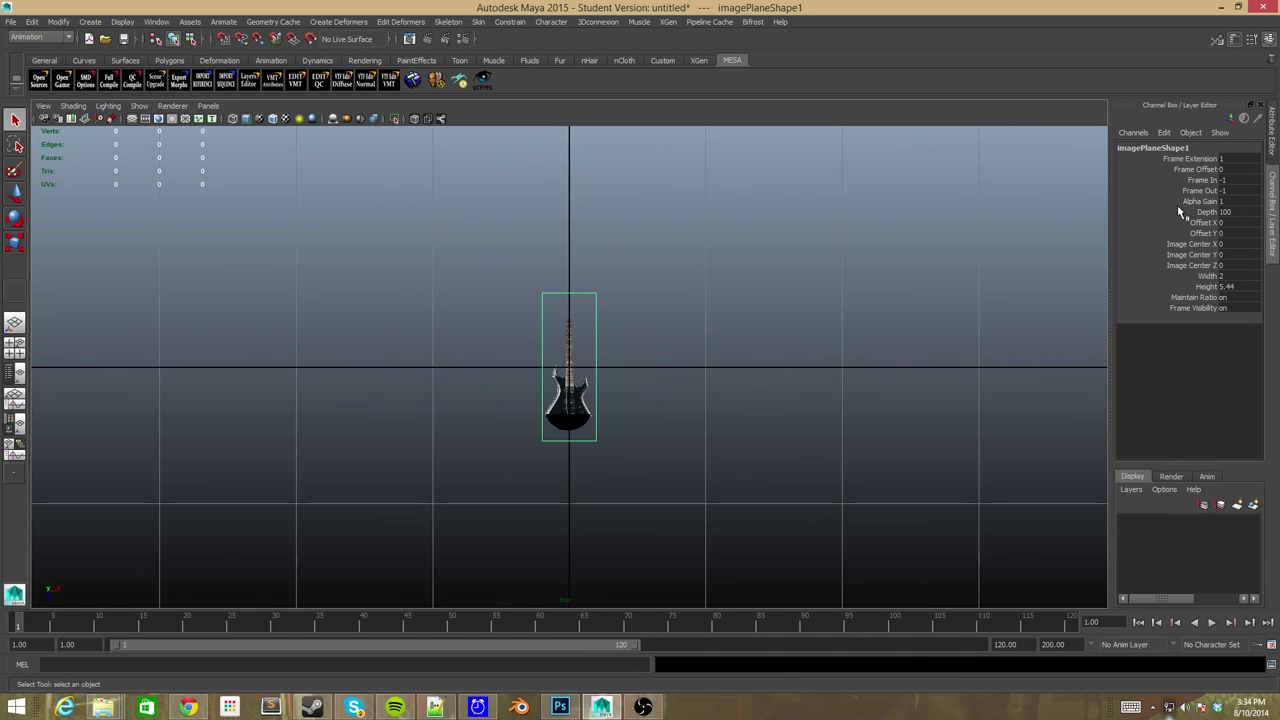
Adjust the image plane's settings in the Attribute Editor.
{"action": "scroll", "coordinate": [590, 420], "scroll_direction": "up", "scroll_amount": 5}
{"action": "scroll", "coordinate": [610, 380], "scroll_direction": "down", "scroll_amount": 5}
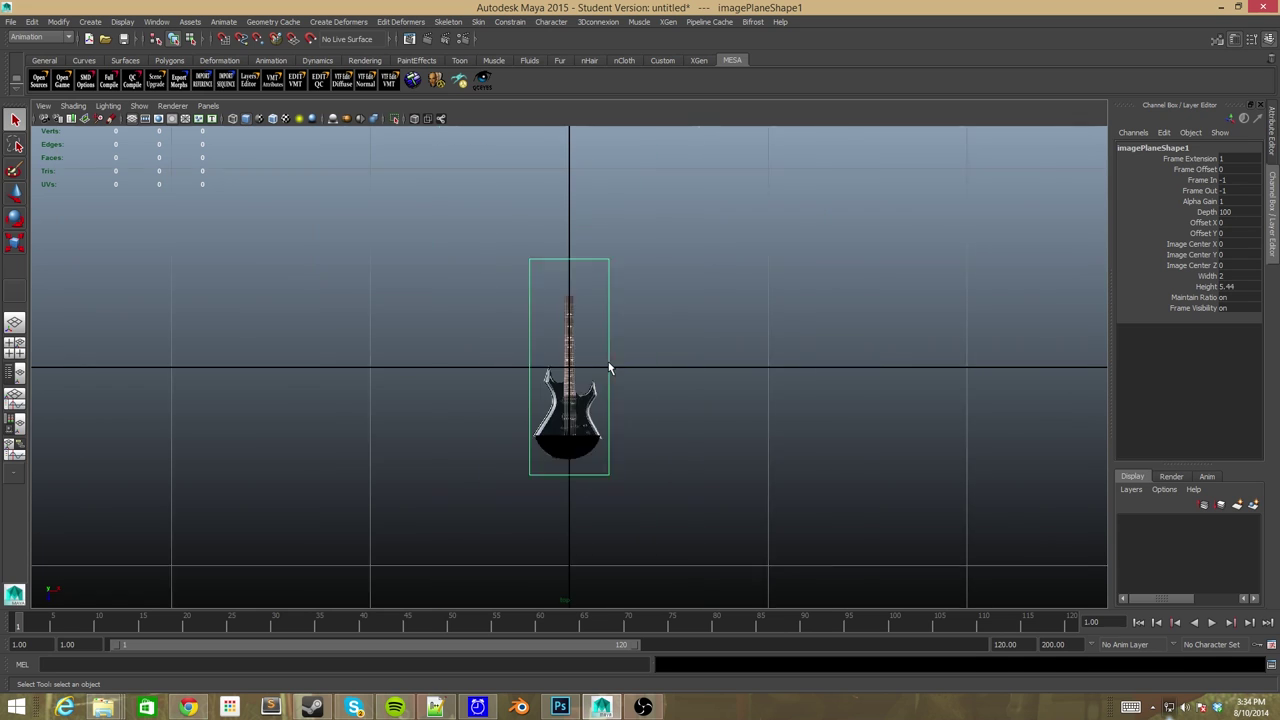
{"action": "scroll", "coordinate": [608, 430], "scroll_direction": "up", "scroll_amount": 2}
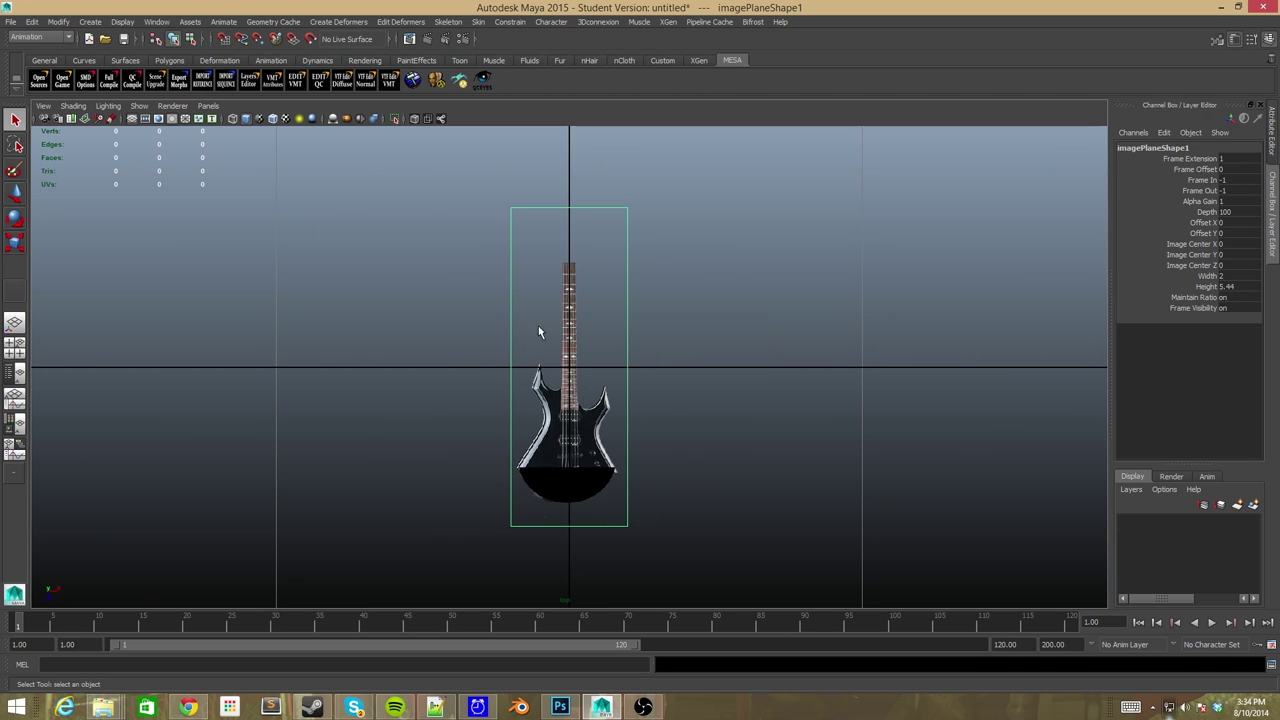
{"action": "left_click", "coordinate": [1216, 40]}
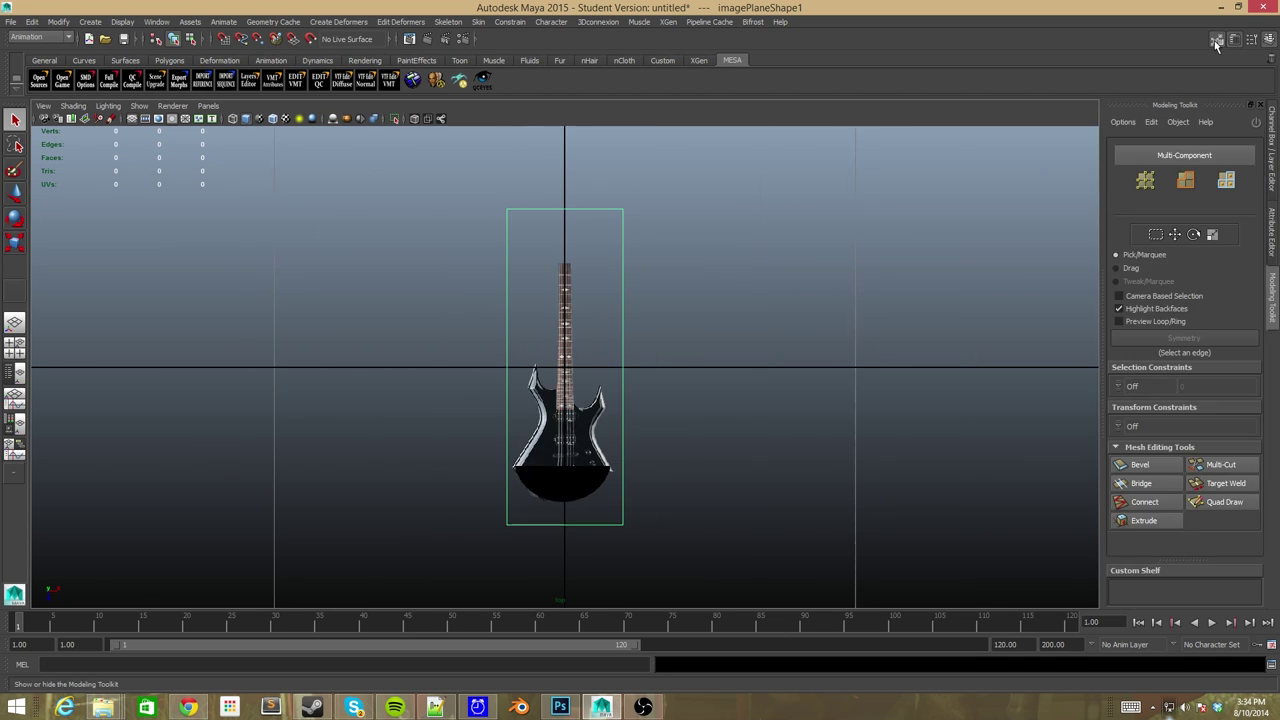
{"action": "left_click", "coordinate": [1267, 40]}
{"action": "scroll", "coordinate": [1168, 400], "scroll_direction": "down", "scroll_amount": 5}
{"action": "scroll", "coordinate": [1168, 400], "scroll_direction": "down", "scroll_amount": 3}
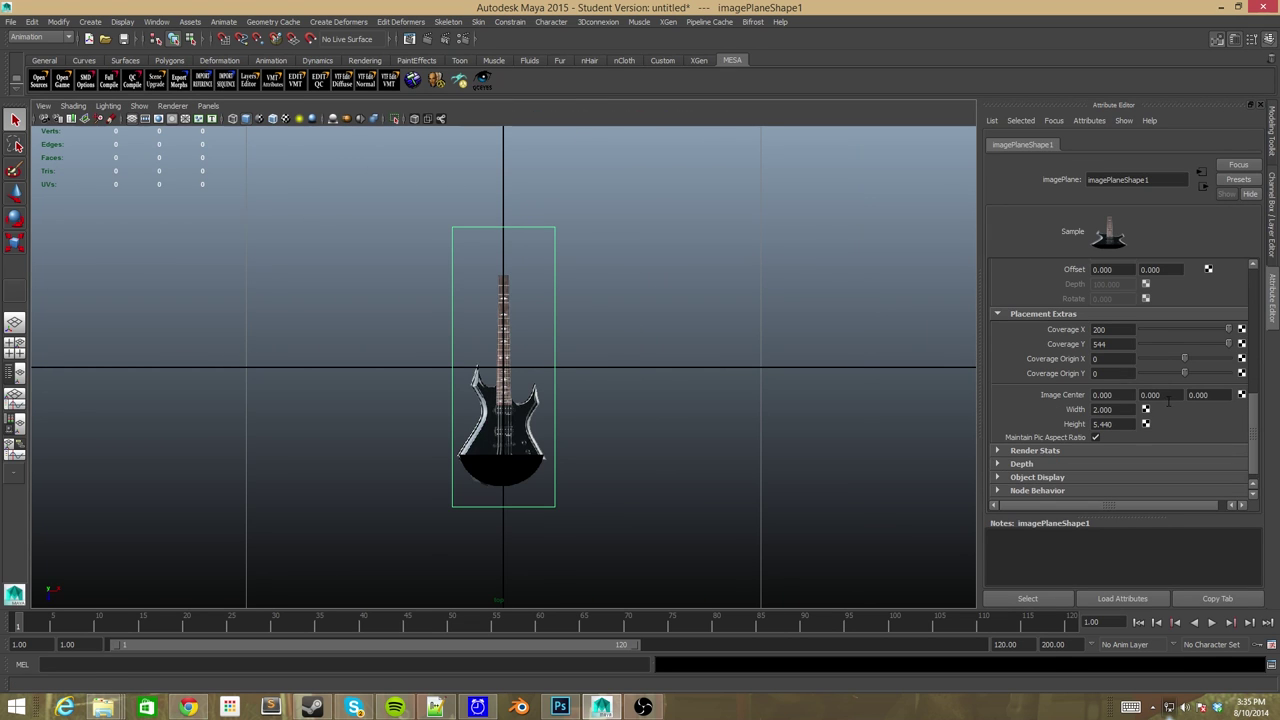
{"action": "scroll", "coordinate": [587, 399], "scroll_direction": "up", "scroll_amount": 2}
{"action": "scroll", "coordinate": [1160, 402], "scroll_direction": "up", "scroll_amount": 5}
Rotate the image plane about 90 degrees so it lies flat on the grid.
{"action": "key", "text": "e"}
{"action": "left_click_drag", "start_coordinate": [527, 240], "coordinate": [623, 477]}
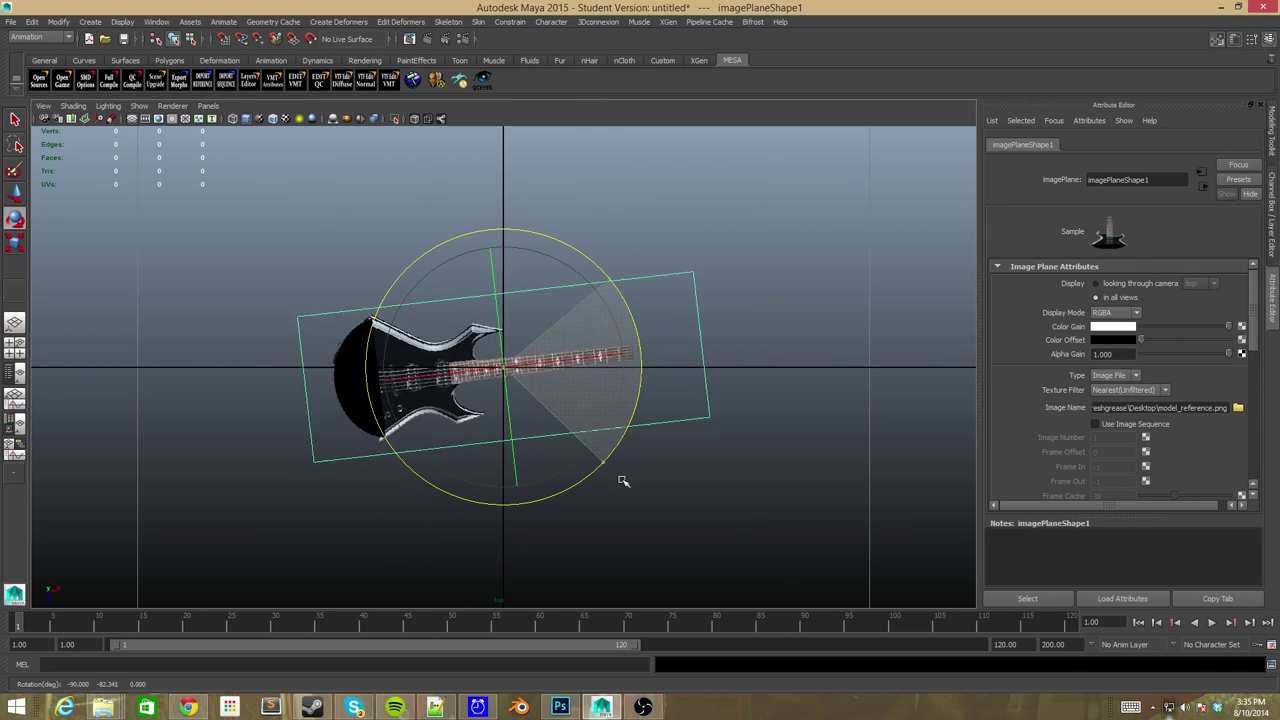
{"action": "key", "text": "space"}
{"action": "key", "text": "ctrl+z"}
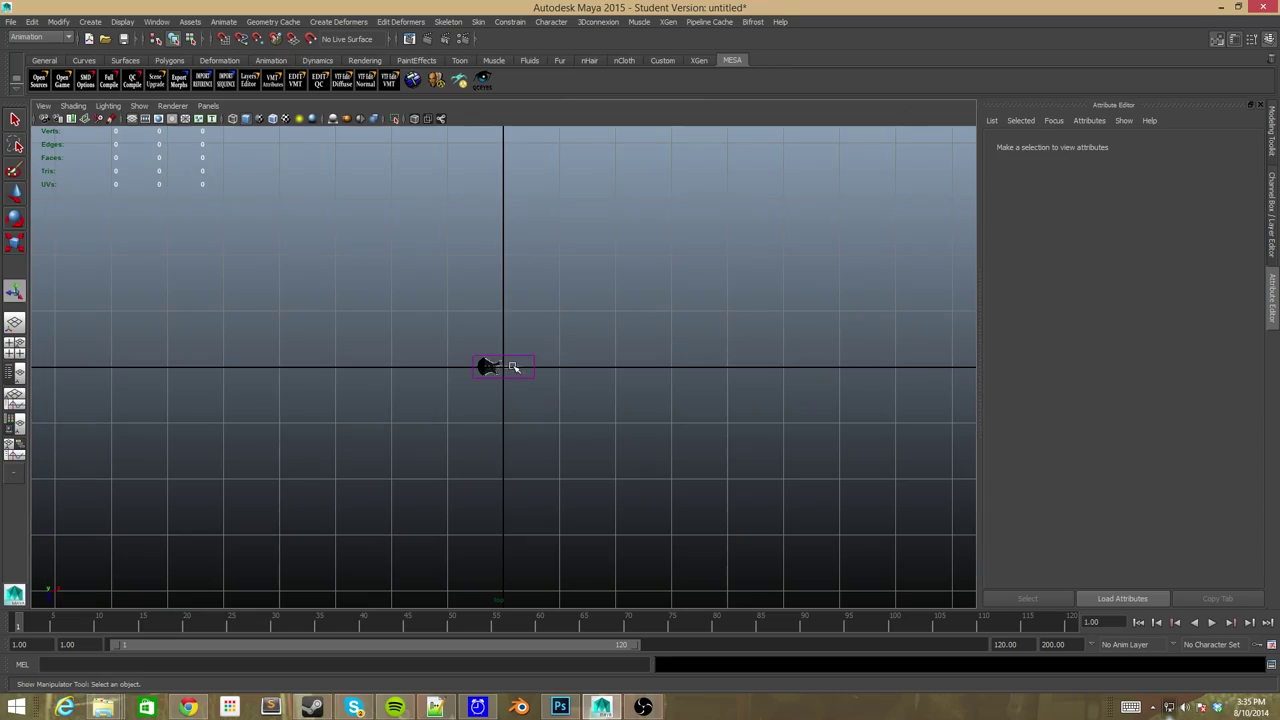
{"action": "key", "text": "ctrl+z"}
{"action": "key", "text": "ctrl+z"}
{"action": "key", "text": "ctrl+z"}
{"action": "key", "text": "space"}
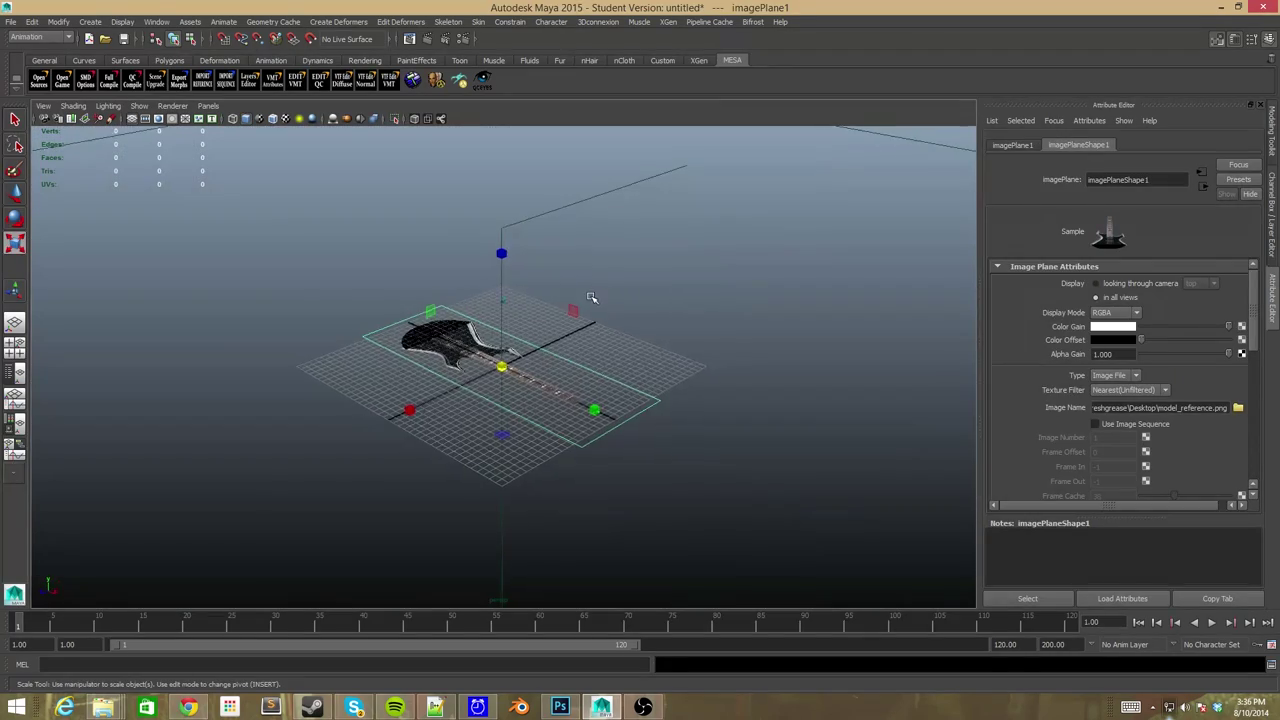
{"action": "key", "text": "ctrl+z"}
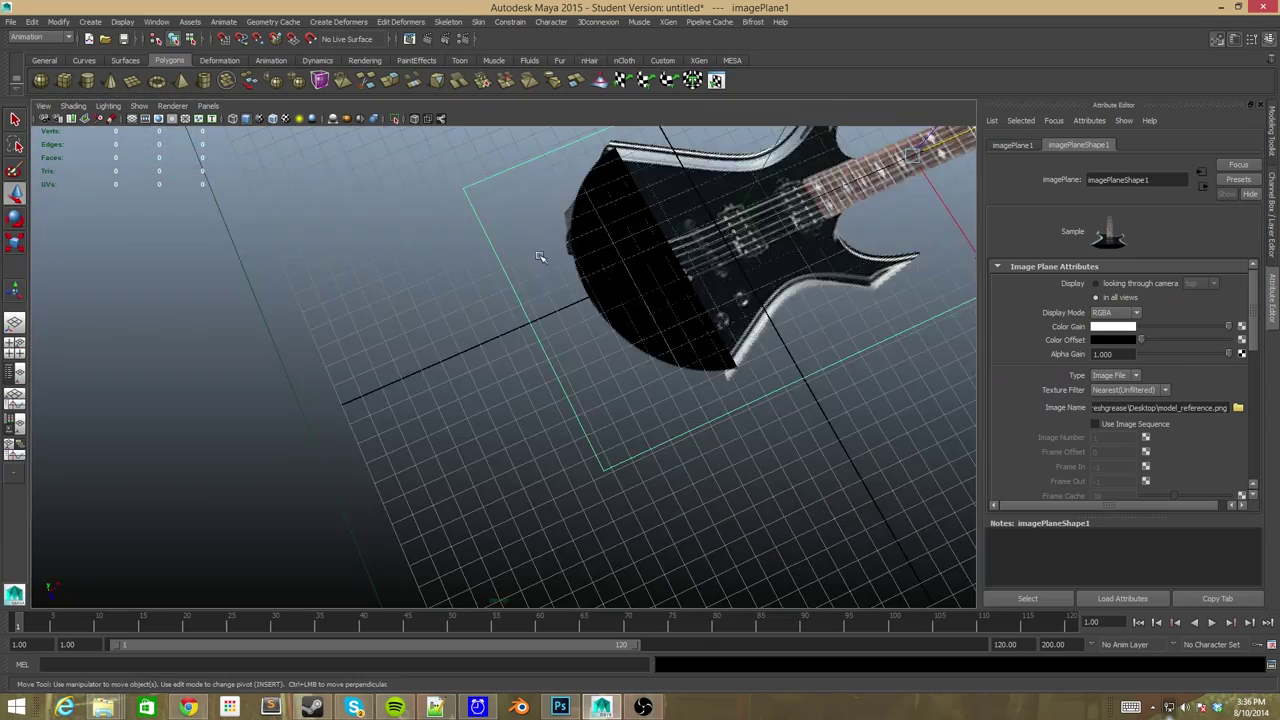
Create a polygon cylinder beside the guitar reference image.
{"action": "left_click_drag", "start_coordinate": [537, 257], "coordinate": [362, 548], "text": "alt"}
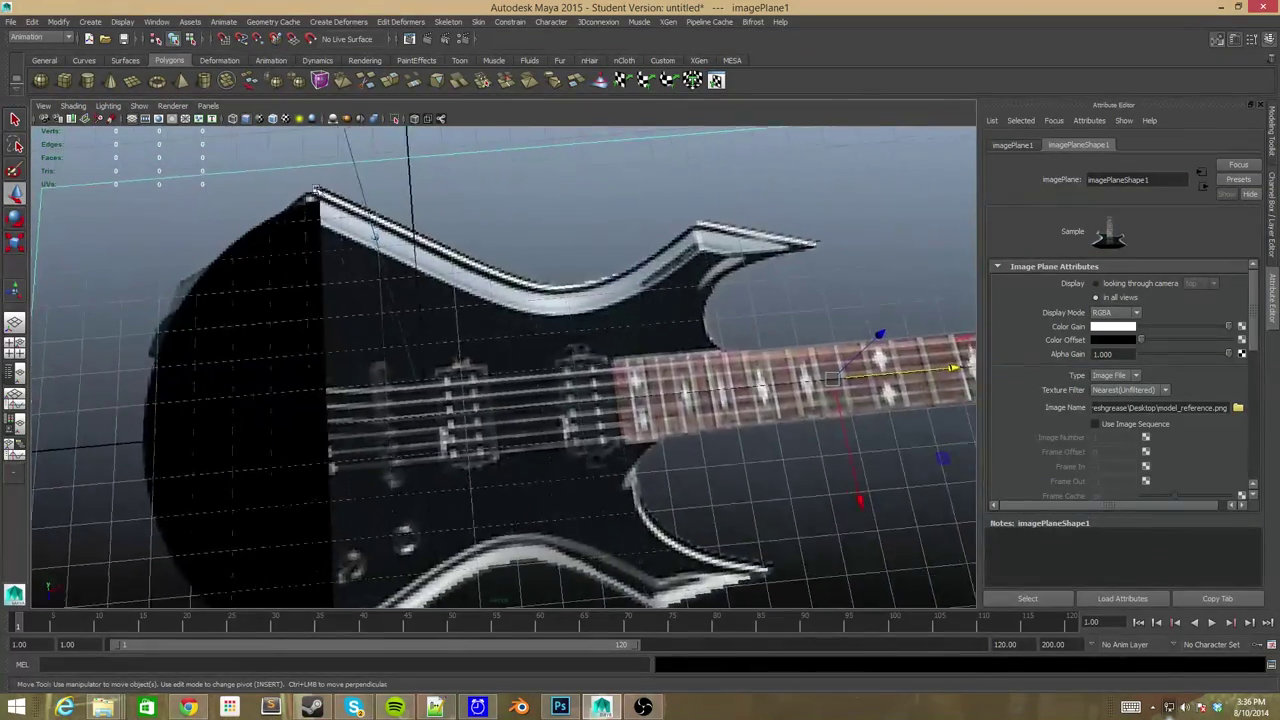
{"action": "left_click_drag", "start_coordinate": [650, 202], "coordinate": [560, 330], "text": "alt"}
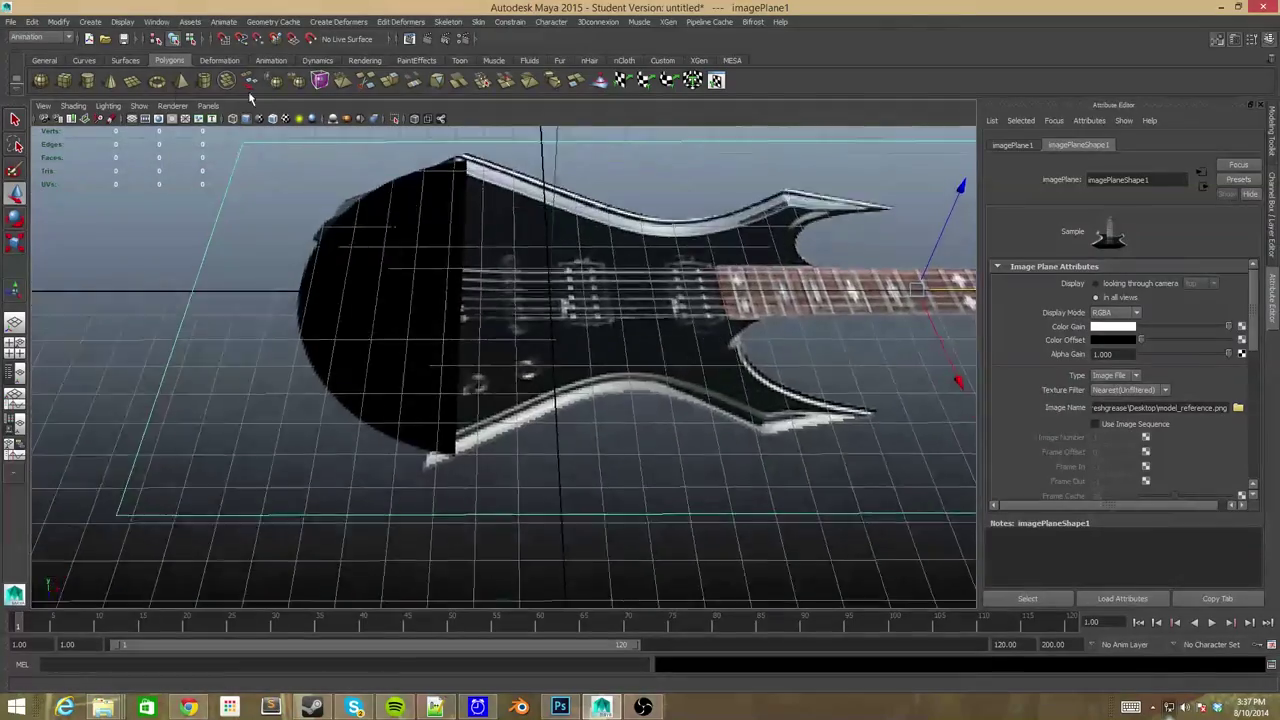
{"action": "left_click", "coordinate": [87, 80]}
{"action": "mouse_move", "coordinate": [325, 289]}
{"action": "left_mouse_down"}
{"action": "mouse_move", "coordinate": [433, 300]}
{"action": "mouse_move", "coordinate": [325, 270]}
{"action": "left_mouse_up"}
{"action": "left_click", "coordinate": [1267, 40]}
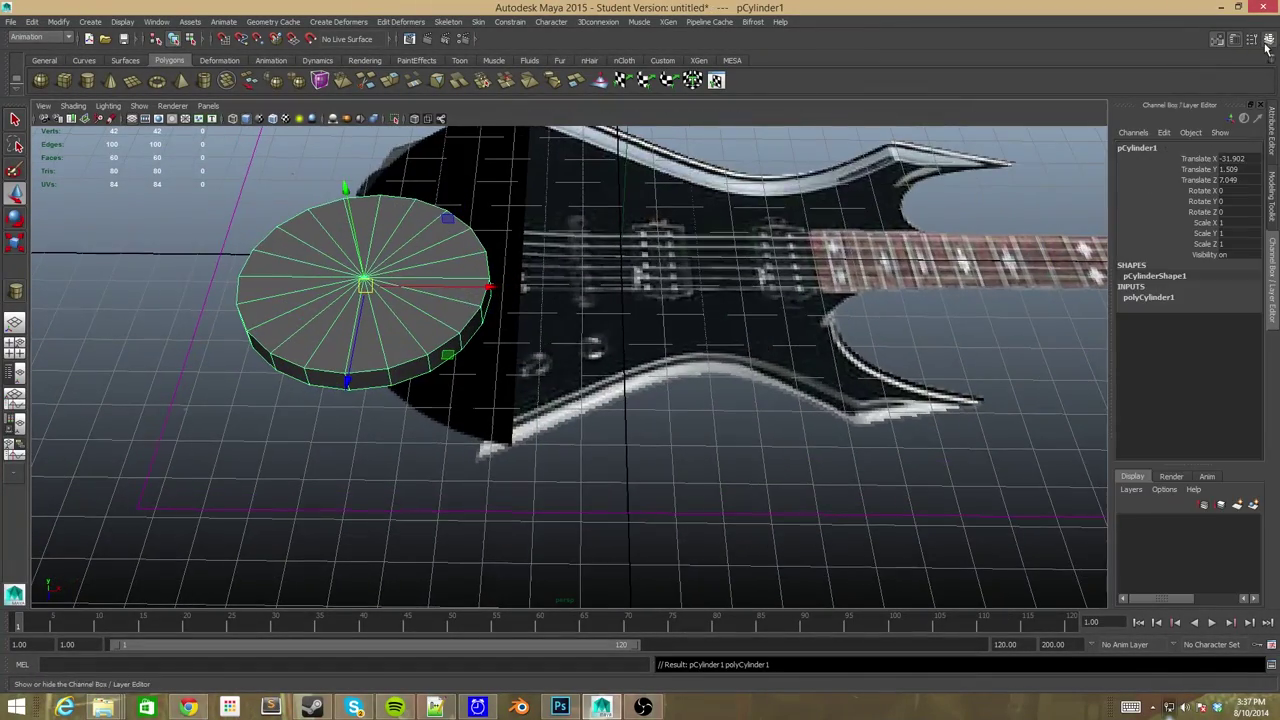
Scale the cylinder up in front view to cover the body's round end.
{"action": "left_click_drag", "start_coordinate": [700, 350], "coordinate": [600, 380], "text": "alt"}
{"action": "key", "text": "space"}
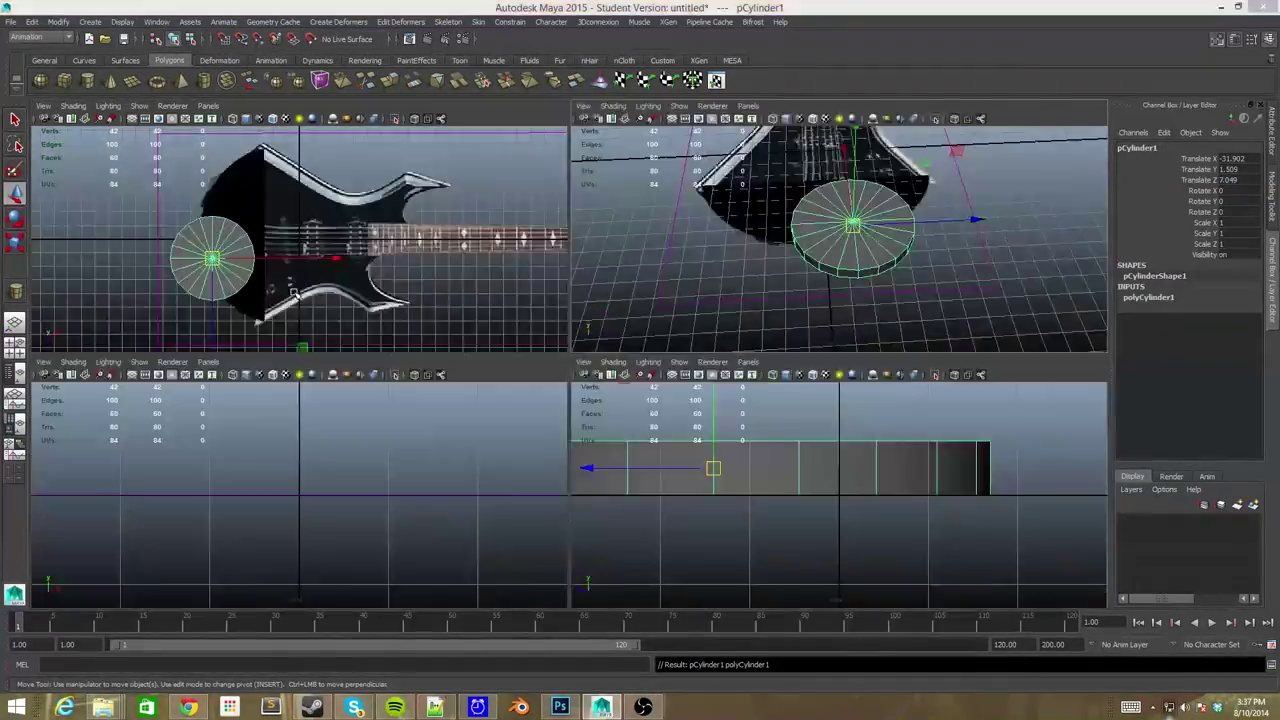
{"action": "key", "text": "space"}
{"action": "key", "text": "r"}
{"action": "left_click_drag", "start_coordinate": [394, 366], "coordinate": [460, 366]}
{"action": "left_click", "coordinate": [1234, 38]}
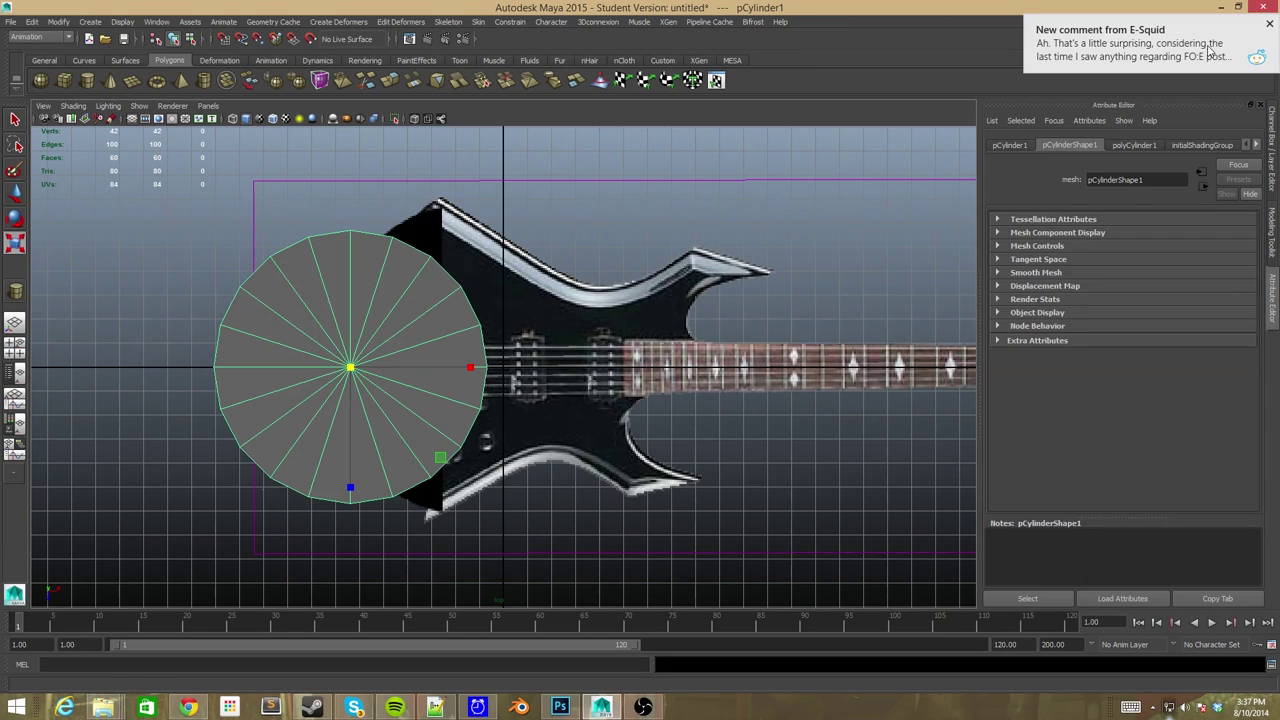
{"action": "key", "text": "ctrl+a"}
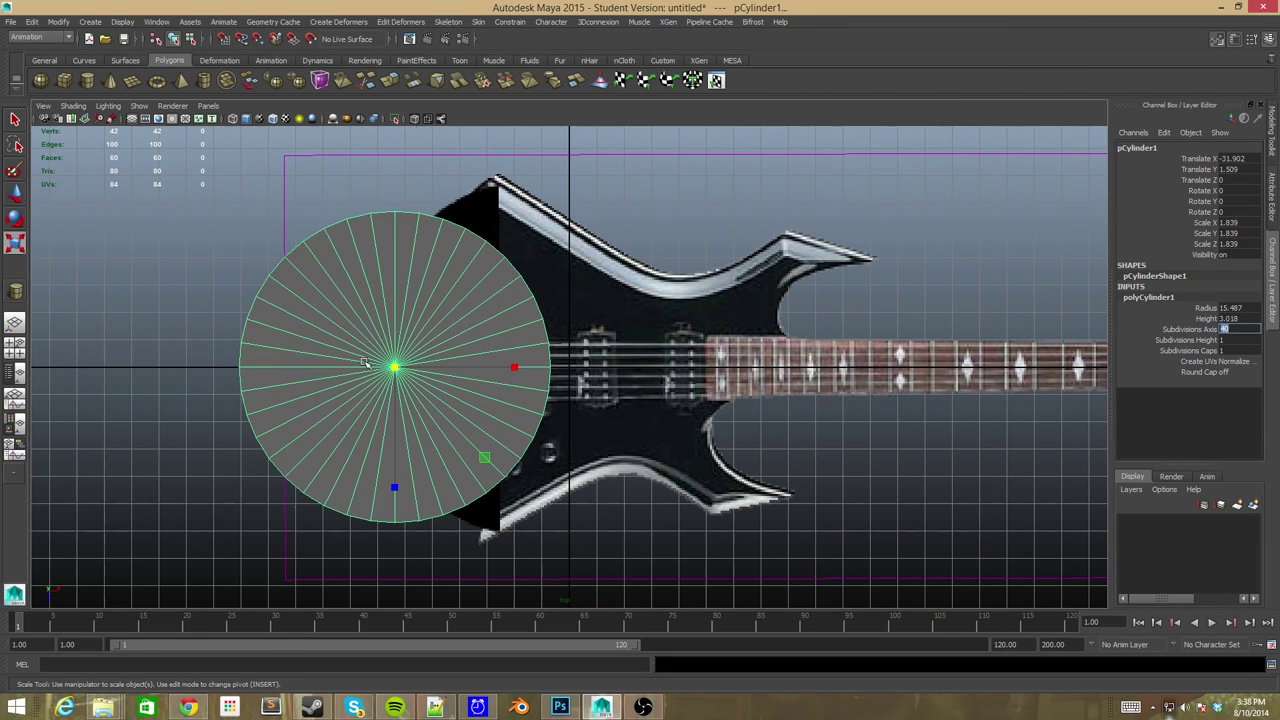
Enable X-ray, move the cylinder onto the body's left end, and delete its right-half faces.
{"action": "key", "text": "alt+a"}
{"action": "key", "text": "w"}
{"action": "left_click_drag", "start_coordinate": [520, 367], "coordinate": [648, 368]}
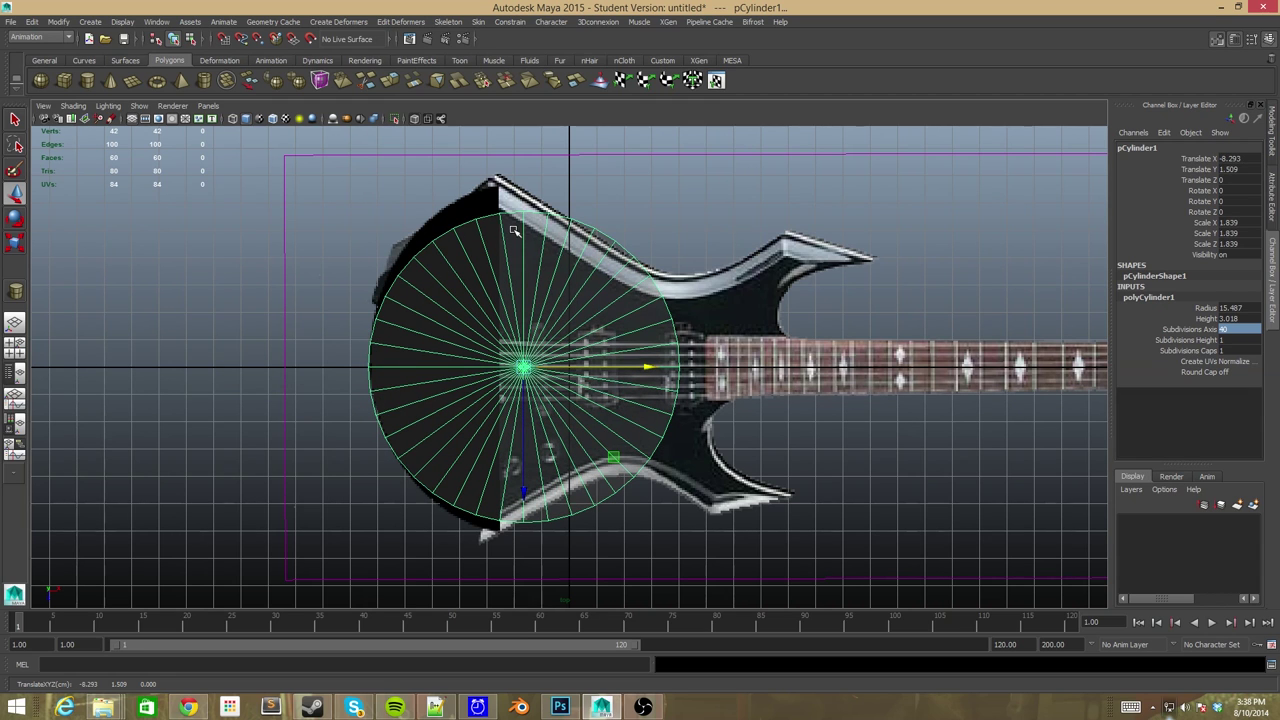
{"action": "key", "text": "F11"}
{"action": "left_click_drag", "start_coordinate": [526, 250], "coordinate": [540, 524]}
{"action": "key", "text": "Delete"}
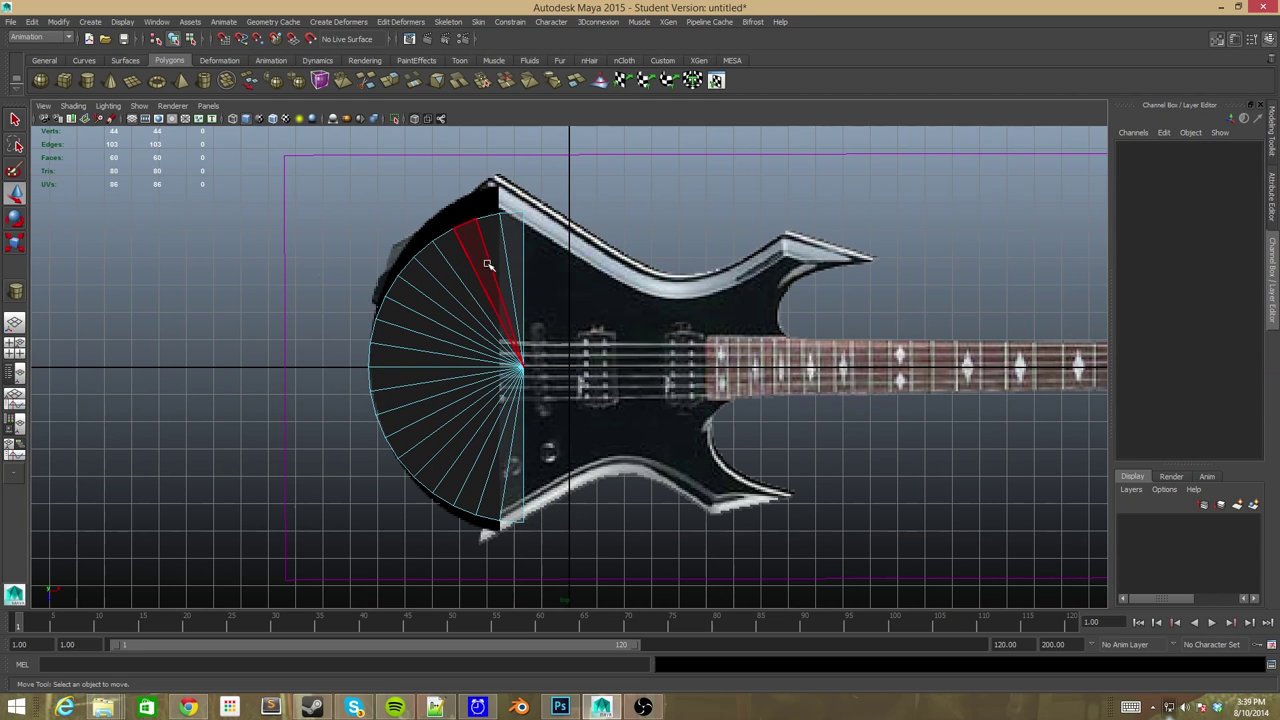
Select the overlapping vertex pairs on the half-disc's rim.
{"action": "right_click_drag", "start_coordinate": [487, 264], "coordinate": [400, 280]}
{"action": "key", "text": "ctrl+space"}
{"action": "scroll", "coordinate": [357, 294], "scroll_direction": "up", "scroll_amount": 5}
{"action": "scroll", "coordinate": [248, 564], "scroll_direction": "down", "scroll_amount": 2}
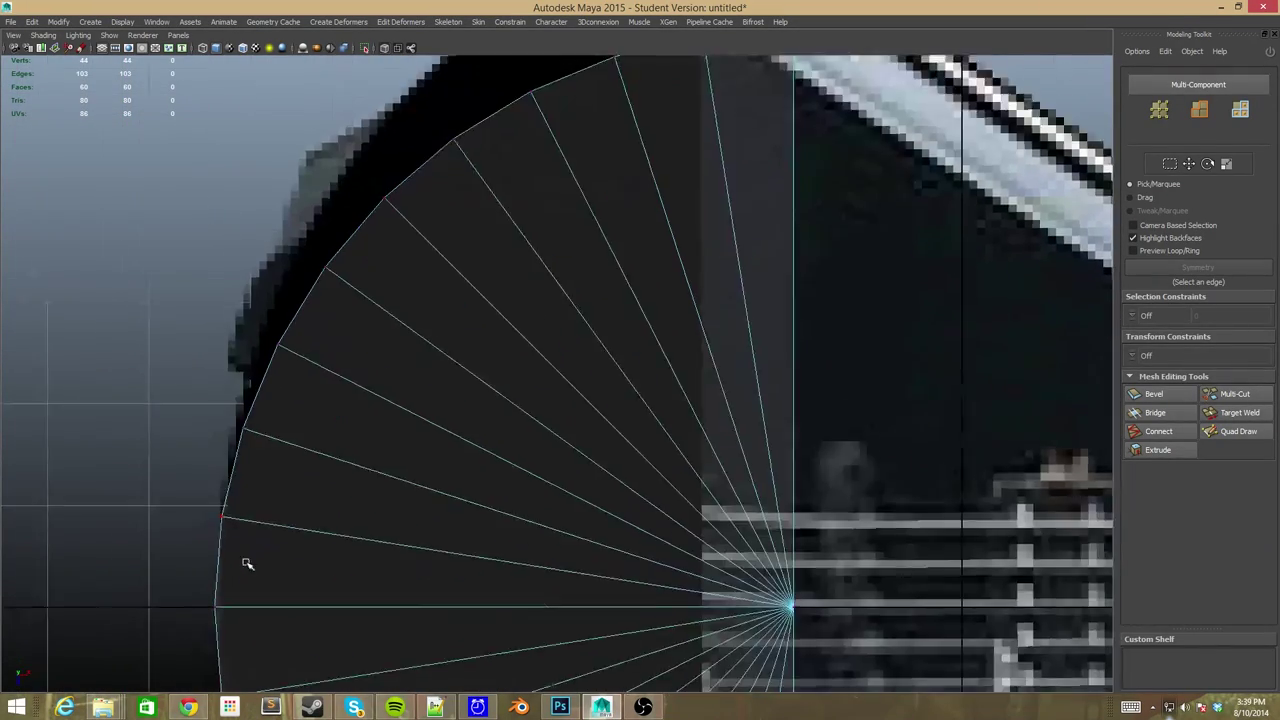
{"action": "left_click_drag", "start_coordinate": [265, 450], "coordinate": [138, 382]}
{"action": "scroll", "coordinate": [138, 382], "scroll_direction": "up", "scroll_amount": 2}
{"action": "left_click_drag", "start_coordinate": [363, 467], "coordinate": [378, 524], "text": "alt"}
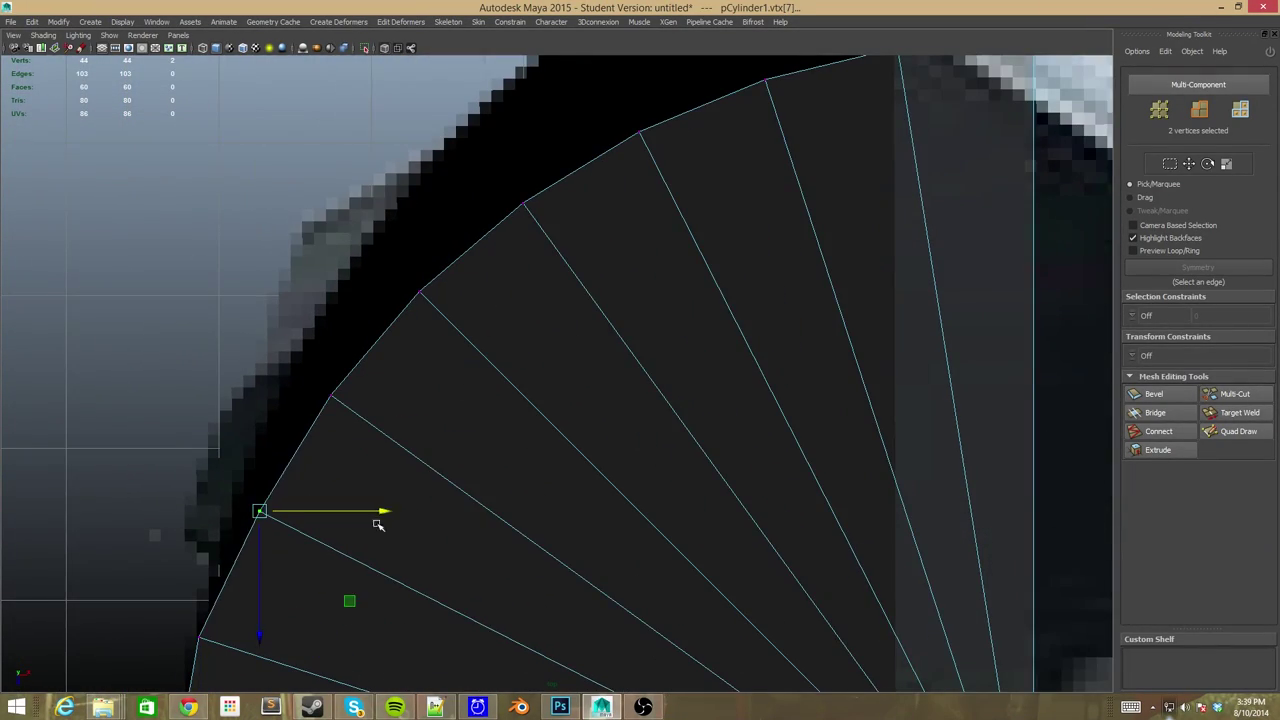
{"action": "mouse_move", "coordinate": [425, 398]}
{"action": "left_mouse_down", "text": "alt"}
{"action": "mouse_move", "coordinate": [400, 386]}
{"action": "mouse_move", "coordinate": [409, 360]}
{"action": "mouse_move", "coordinate": [437, 374]}
{"action": "mouse_move", "coordinate": [466, 458]}
{"action": "left_mouse_up", "text": "alt"}
Move rim vertices onto the guitar outline's upper horn and lower corners.
{"action": "mouse_move", "coordinate": [466, 458]}
{"action": "middle_mouse_down"}
{"action": "mouse_move", "coordinate": [580, 208]}
{"action": "mouse_move", "coordinate": [324, 439]}
{"action": "middle_mouse_up"}
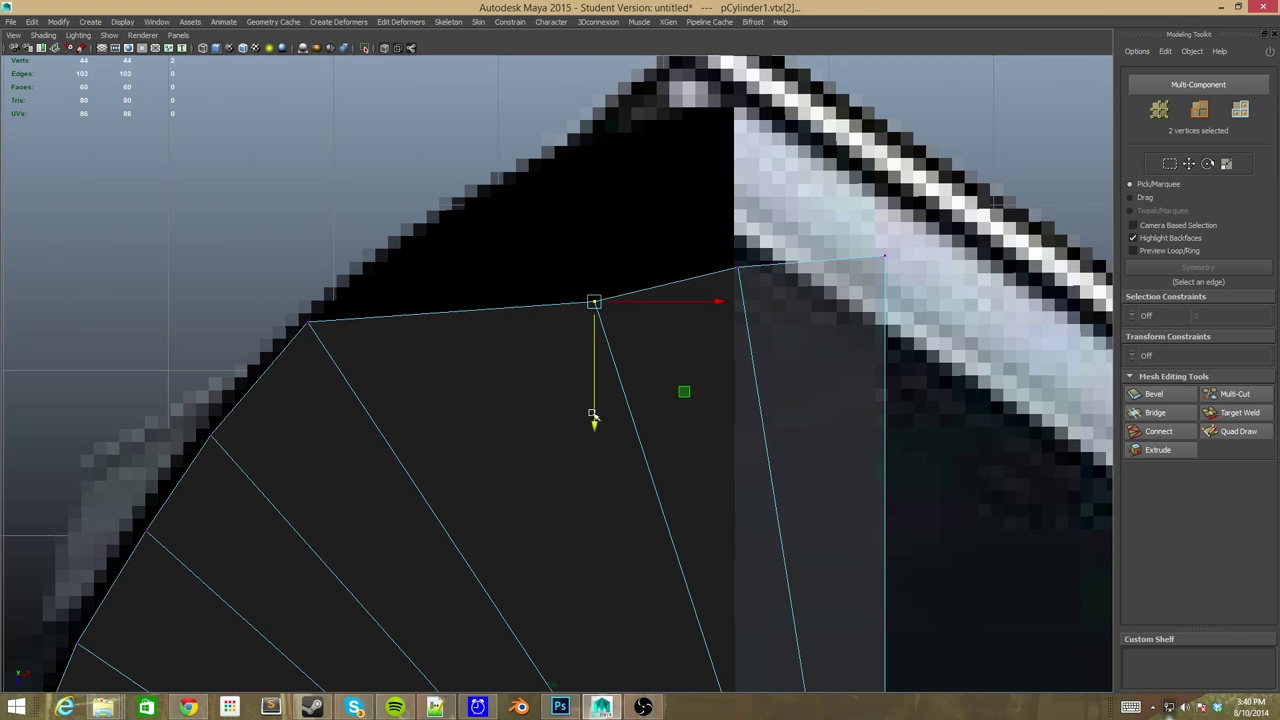
{"action": "left_click_drag", "start_coordinate": [592, 414], "coordinate": [710, 121]}
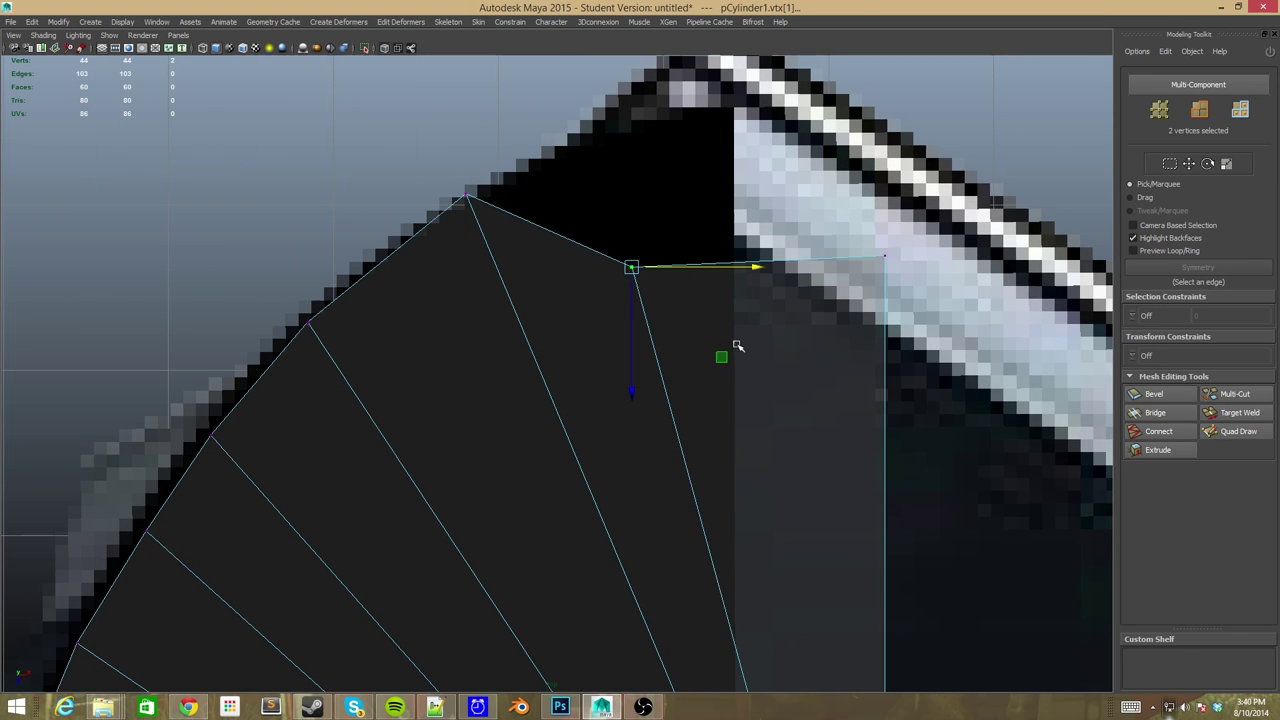
{"action": "mouse_move", "coordinate": [737, 346]}
{"action": "left_mouse_down", "text": "alt"}
{"action": "mouse_move", "coordinate": [603, 257]}
{"action": "mouse_move", "coordinate": [556, 264]}
{"action": "left_mouse_up", "text": "alt"}
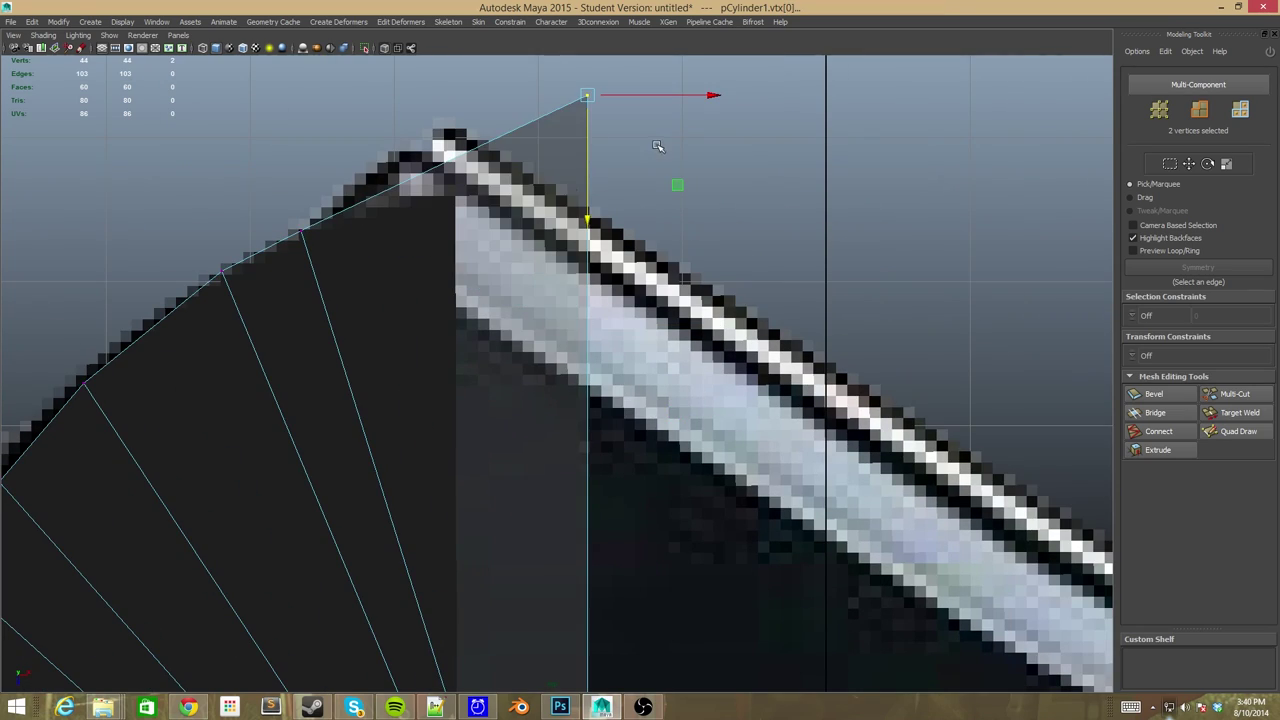
{"action": "middle_click_drag", "start_coordinate": [657, 146], "coordinate": [435, 256]}
{"action": "left_click_drag", "start_coordinate": [387, 287], "coordinate": [401, 469], "text": "alt"}
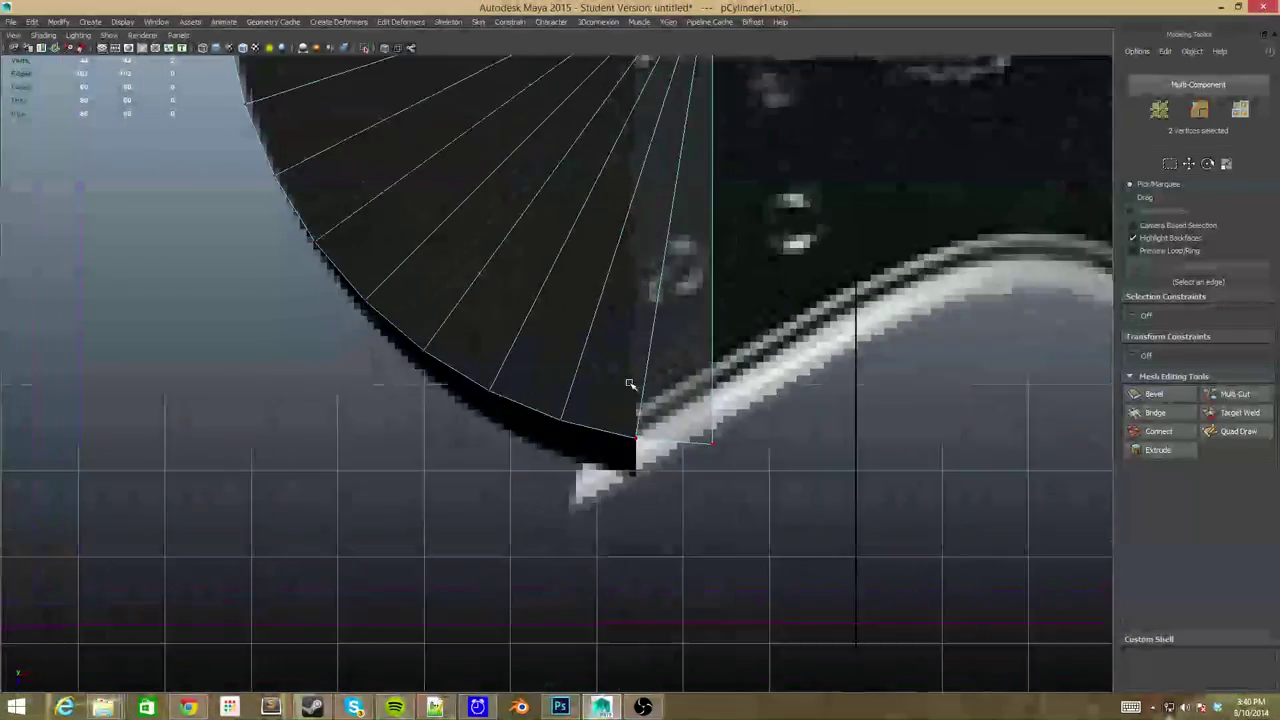
{"action": "mouse_move", "coordinate": [507, 487]}
{"action": "left_mouse_down", "text": "alt"}
{"action": "mouse_move", "coordinate": [560, 462]}
{"action": "mouse_move", "coordinate": [575, 535]}
{"action": "mouse_move", "coordinate": [684, 628]}
{"action": "mouse_move", "coordinate": [690, 350]}
{"action": "mouse_move", "coordinate": [350, 221]}
{"action": "left_mouse_up", "text": "alt"}
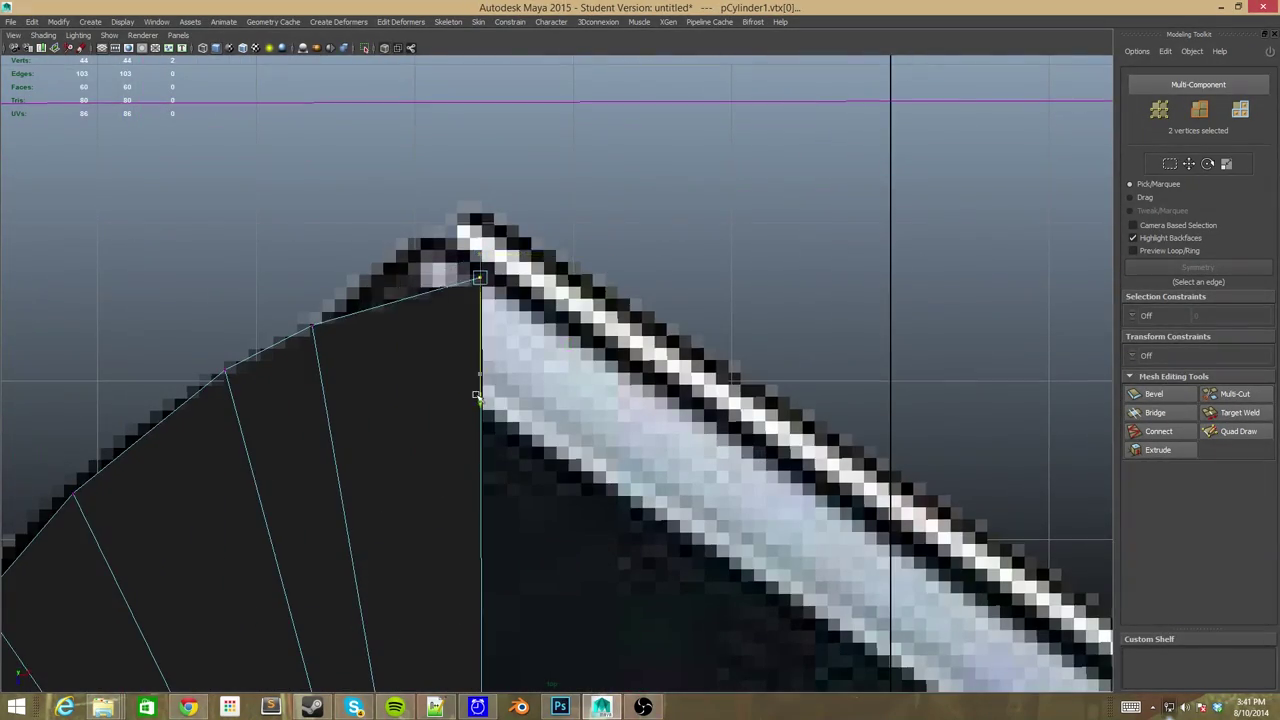
{"action": "mouse_move", "coordinate": [476, 395]}
{"action": "left_mouse_down", "text": "alt"}
{"action": "mouse_move", "coordinate": [563, 571]}
{"action": "mouse_move", "coordinate": [749, 240]}
{"action": "mouse_move", "coordinate": [596, 203]}
{"action": "mouse_move", "coordinate": [557, 180]}
{"action": "mouse_move", "coordinate": [486, 190]}
{"action": "mouse_move", "coordinate": [537, 177]}
{"action": "mouse_move", "coordinate": [473, 301]}
{"action": "mouse_move", "coordinate": [551, 543]}
{"action": "mouse_move", "coordinate": [597, 597]}
{"action": "mouse_move", "coordinate": [586, 611]}
{"action": "mouse_move", "coordinate": [583, 543]}
{"action": "mouse_move", "coordinate": [507, 504]}
{"action": "left_mouse_up", "text": "alt"}
Switch to the Polygons menu set and tear off the Mesh, Edit Mesh and Mesh Tools menus.
{"action": "left_click", "coordinate": [505, 503]}
{"action": "left_click_drag", "start_coordinate": [502, 563], "coordinate": [430, 540], "text": "alt"}
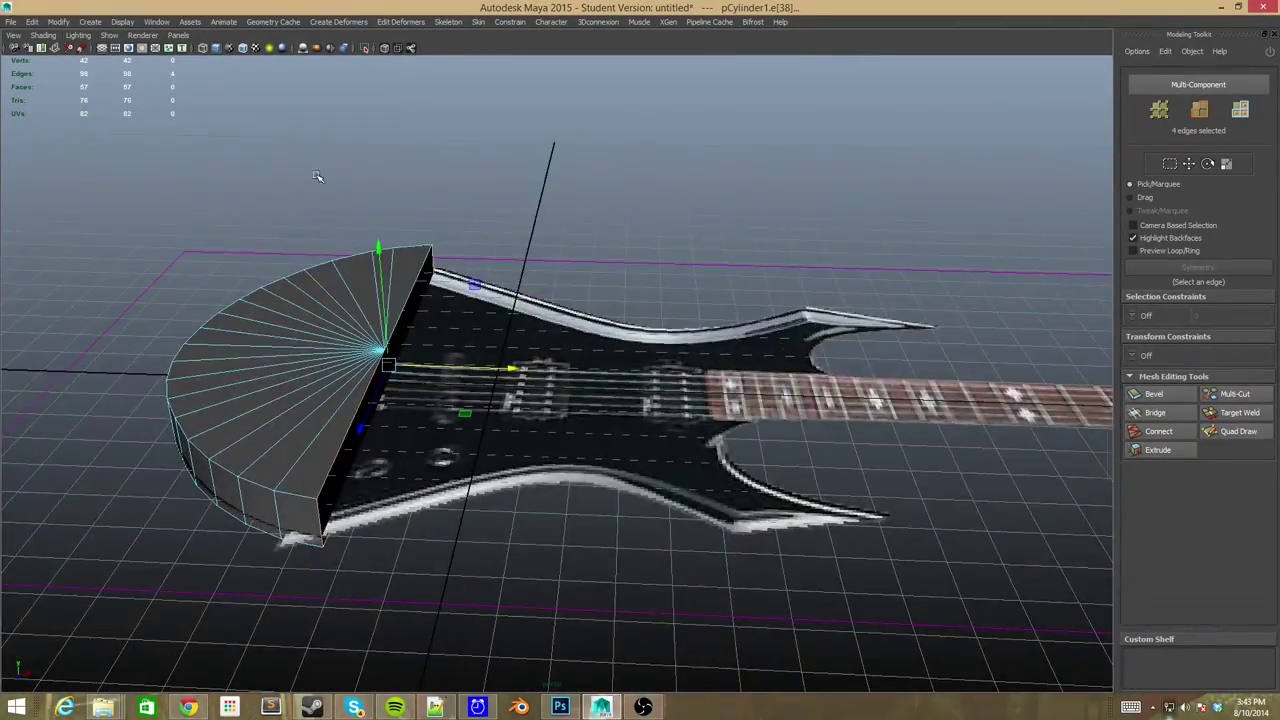
{"action": "key", "text": "ctrl+space"}
{"action": "left_click", "coordinate": [24, 57]}
{"action": "left_click_drag", "start_coordinate": [380, 14], "coordinate": [1013, 34]}
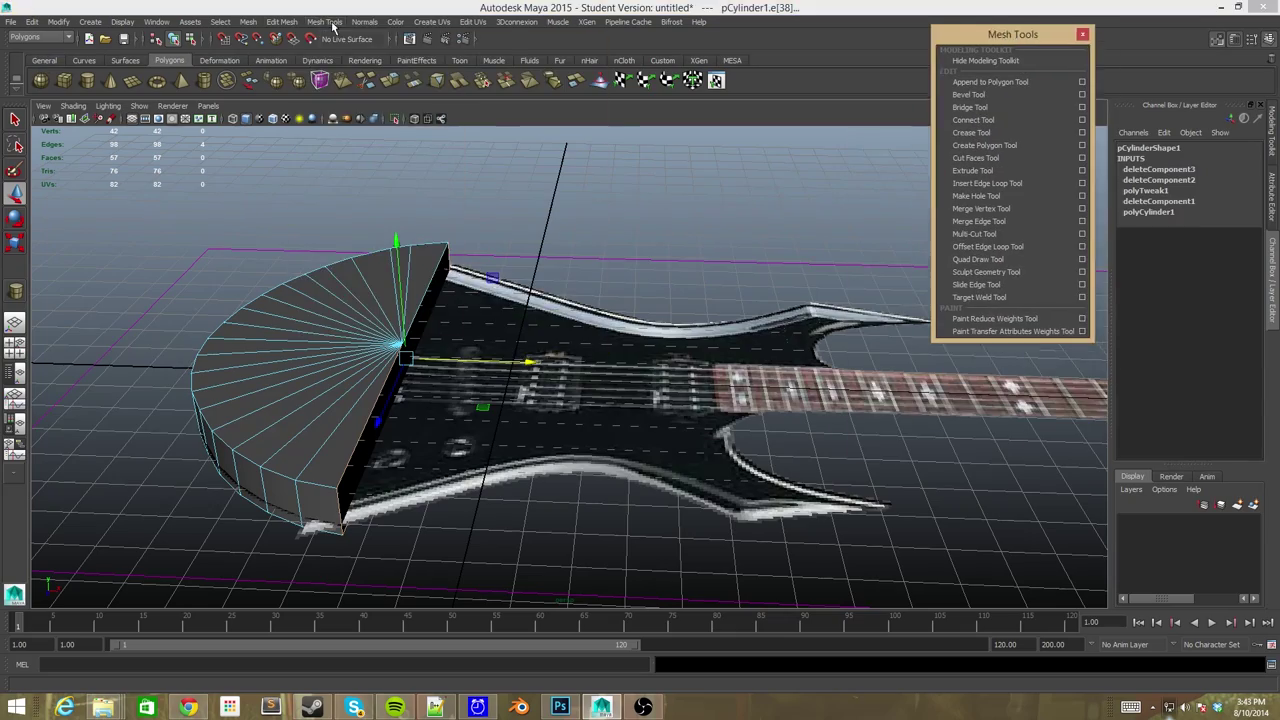
{"action": "left_click", "coordinate": [281, 21]}
{"action": "mouse_move", "coordinate": [330, 40]}
{"action": "left_mouse_down"}
{"action": "mouse_move", "coordinate": [1179, 133]}
{"action": "mouse_move", "coordinate": [213, 111]}
{"action": "mouse_move", "coordinate": [108, 241]}
{"action": "left_mouse_up"}
{"action": "left_click", "coordinate": [248, 21]}
Extrude the half-disc's flat side face 5.64 units along the guitar body.
{"action": "key", "text": "ctrl+space"}
{"action": "scroll", "coordinate": [560, 350], "scroll_direction": "up", "scroll_amount": 3}
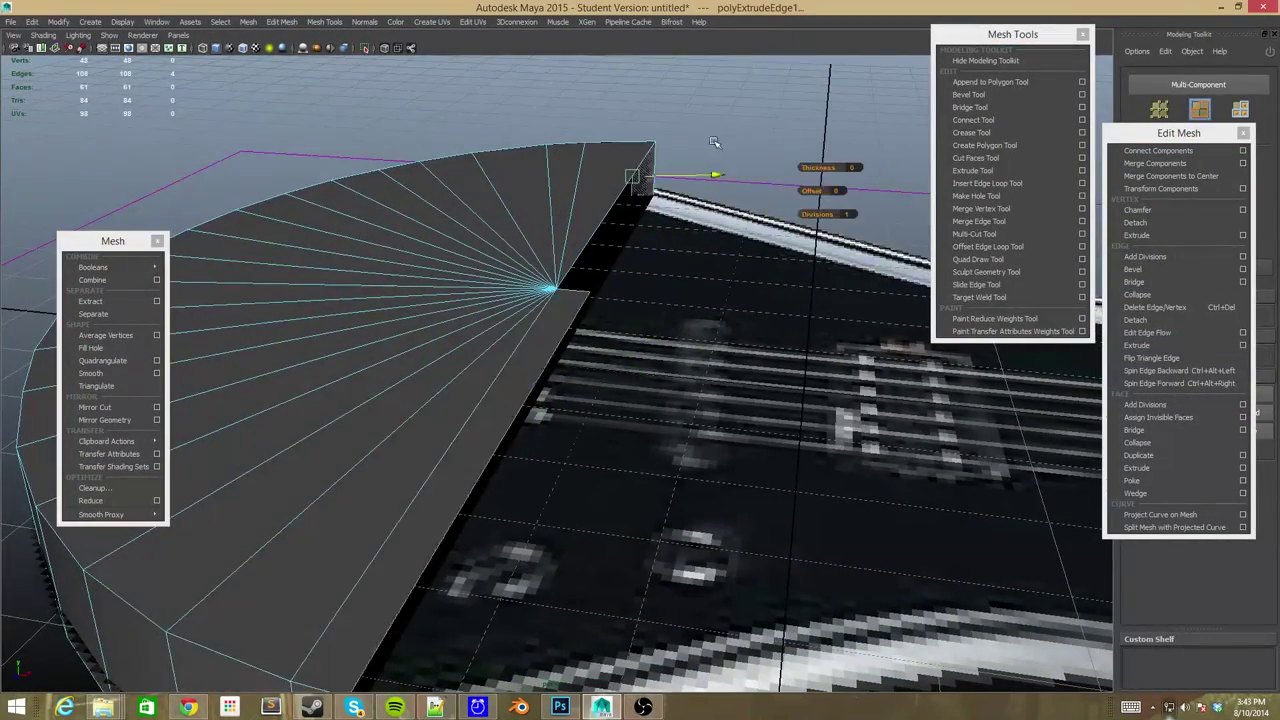
{"action": "mouse_move", "coordinate": [713, 143]}
{"action": "left_mouse_down", "text": "alt"}
{"action": "mouse_move", "coordinate": [629, 422]}
{"action": "mouse_move", "coordinate": [166, 394]}
{"action": "left_mouse_up", "text": "alt"}
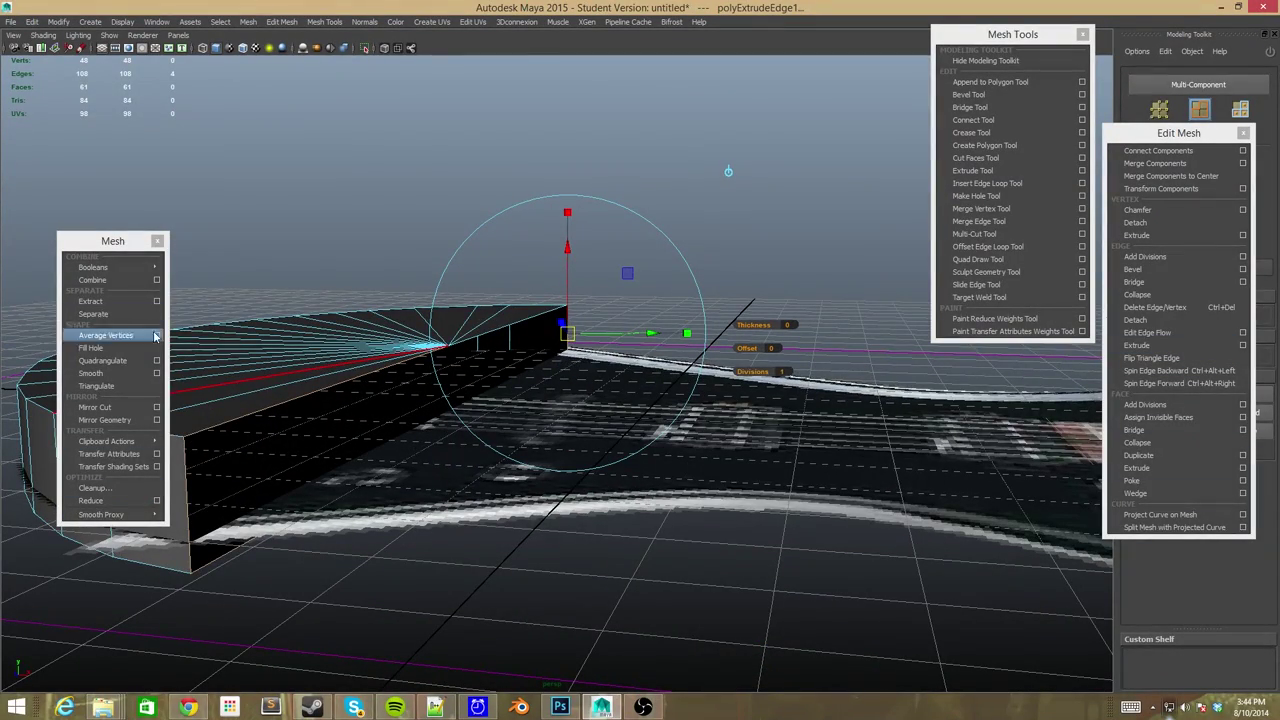
{"action": "left_click", "coordinate": [248, 21]}
{"action": "left_click", "coordinate": [457, 372]}
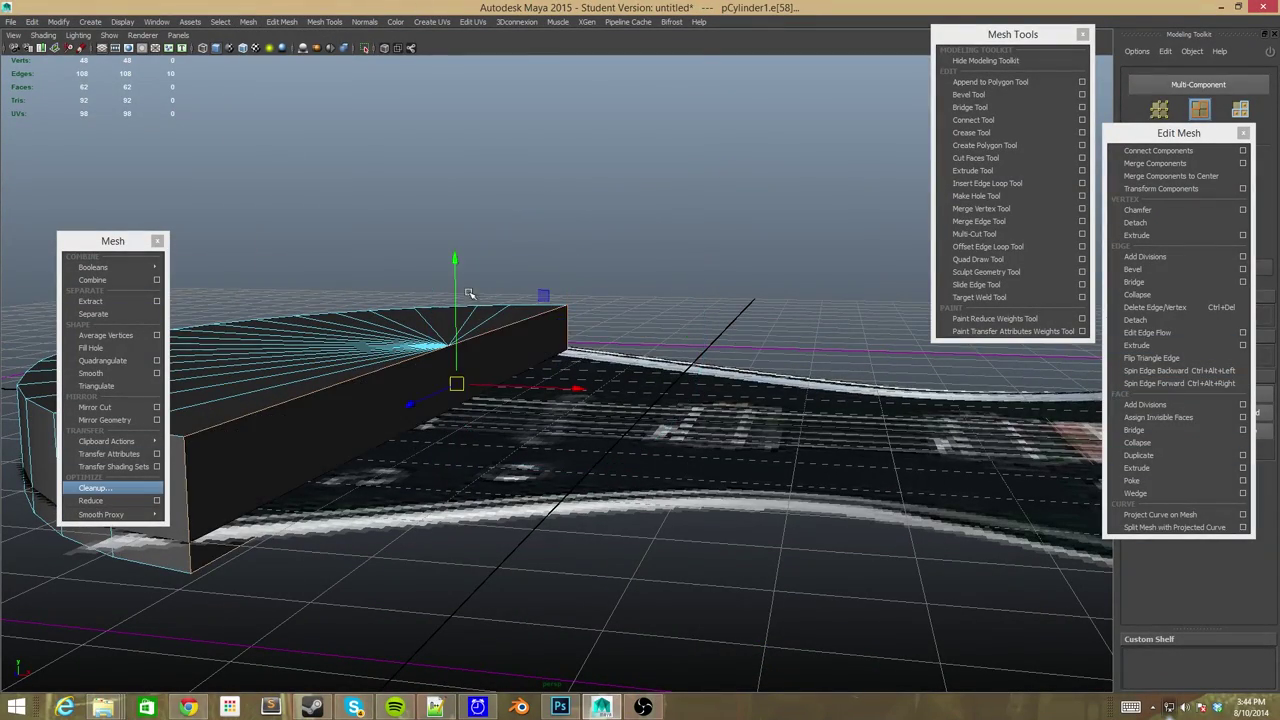
{"action": "left_click_drag", "start_coordinate": [600, 420], "coordinate": [450, 400], "text": "alt"}
{"action": "left_click_drag", "start_coordinate": [1160, 136], "coordinate": [962, 261]}
Extrude the flat side faces twice more with Ctrl+E, pulling them toward the neck.
{"action": "left_click_drag", "start_coordinate": [560, 400], "coordinate": [678, 237], "text": "alt"}
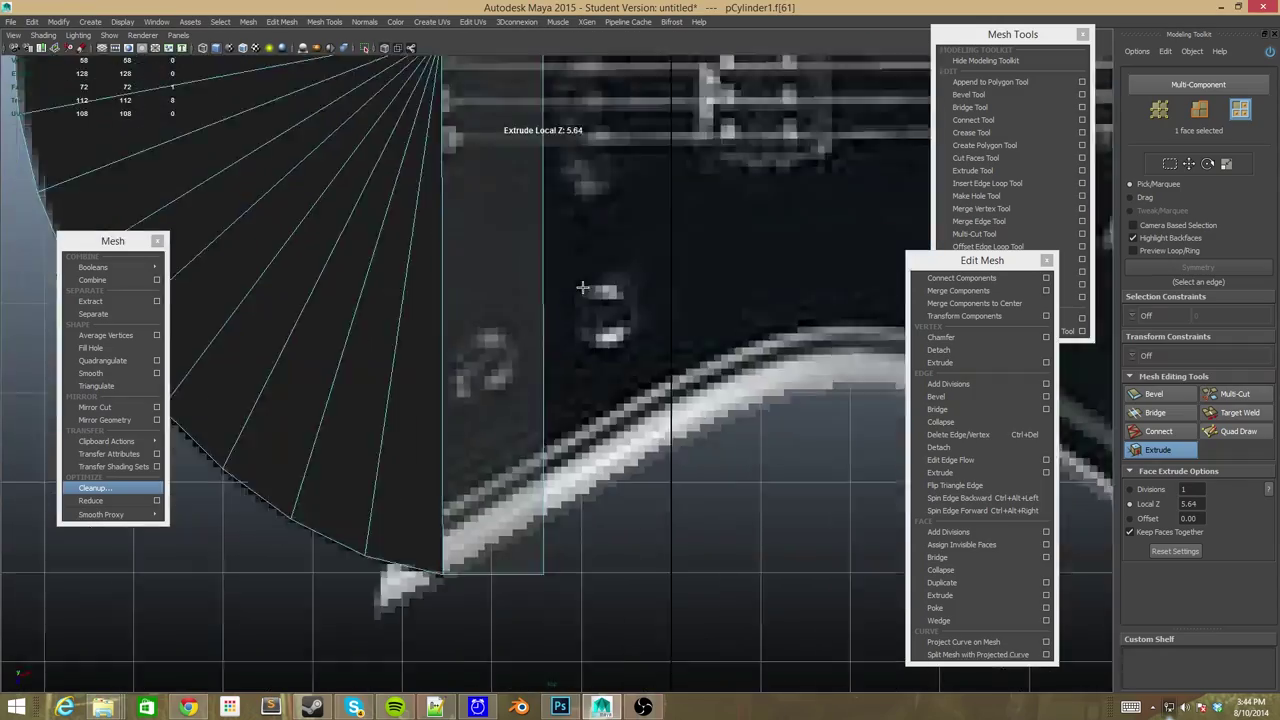
{"action": "mouse_move", "coordinate": [437, 409]}
{"action": "left_mouse_down", "text": "alt"}
{"action": "mouse_move", "coordinate": [529, 423]}
{"action": "mouse_move", "coordinate": [371, 400]}
{"action": "mouse_move", "coordinate": [505, 413]}
{"action": "mouse_move", "coordinate": [440, 380]}
{"action": "mouse_move", "coordinate": [374, 320]}
{"action": "left_mouse_up", "text": "alt"}
{"action": "key", "text": "ctrl+e"}
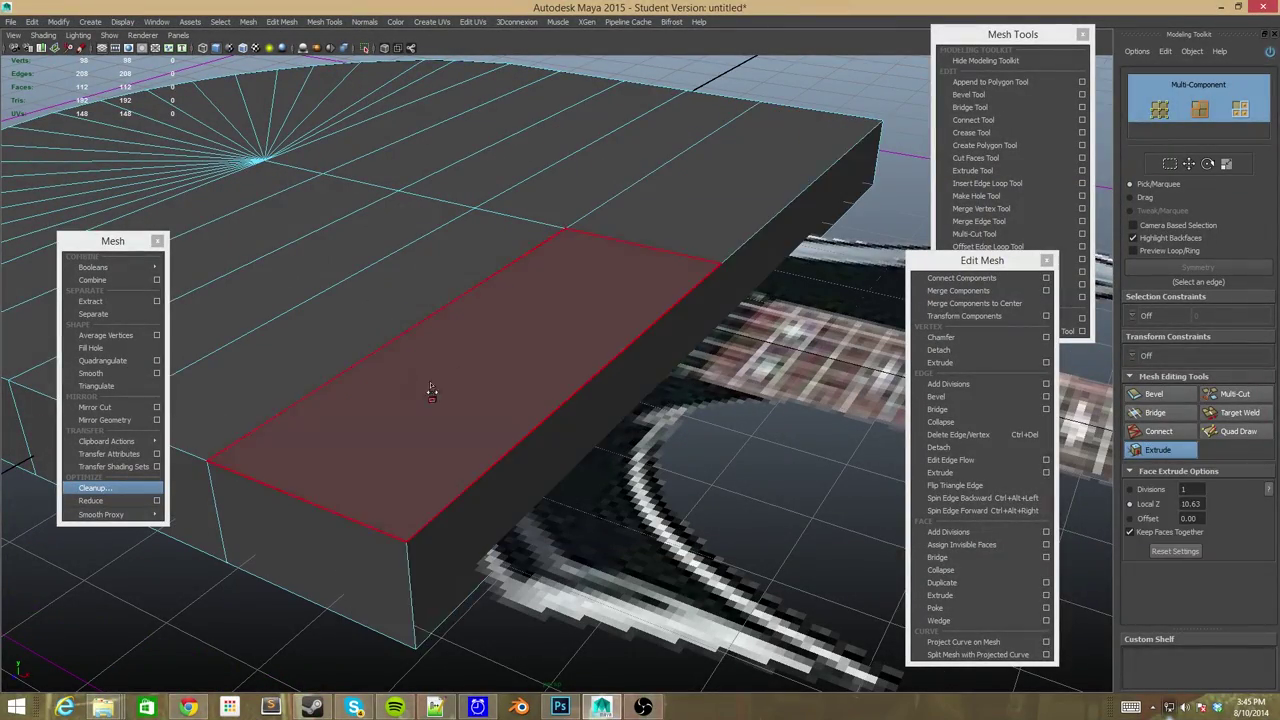
{"action": "key", "text": "ctrl+e"}
{"action": "mouse_move", "coordinate": [500, 503]}
{"action": "left_mouse_down"}
{"action": "mouse_move", "coordinate": [523, 491]}
{"action": "mouse_move", "coordinate": [597, 541]}
{"action": "mouse_move", "coordinate": [485, 352]}
{"action": "mouse_move", "coordinate": [694, 463]}
{"action": "left_mouse_up"}
Extrude the side faces once more and get a top-down view clear of floating windows.
{"action": "key", "text": "ctrl+e"}
{"action": "left_click_drag", "start_coordinate": [591, 380], "coordinate": [441, 217], "text": "alt"}
{"action": "left_click_drag", "start_coordinate": [982, 260], "coordinate": [1194, 263]}
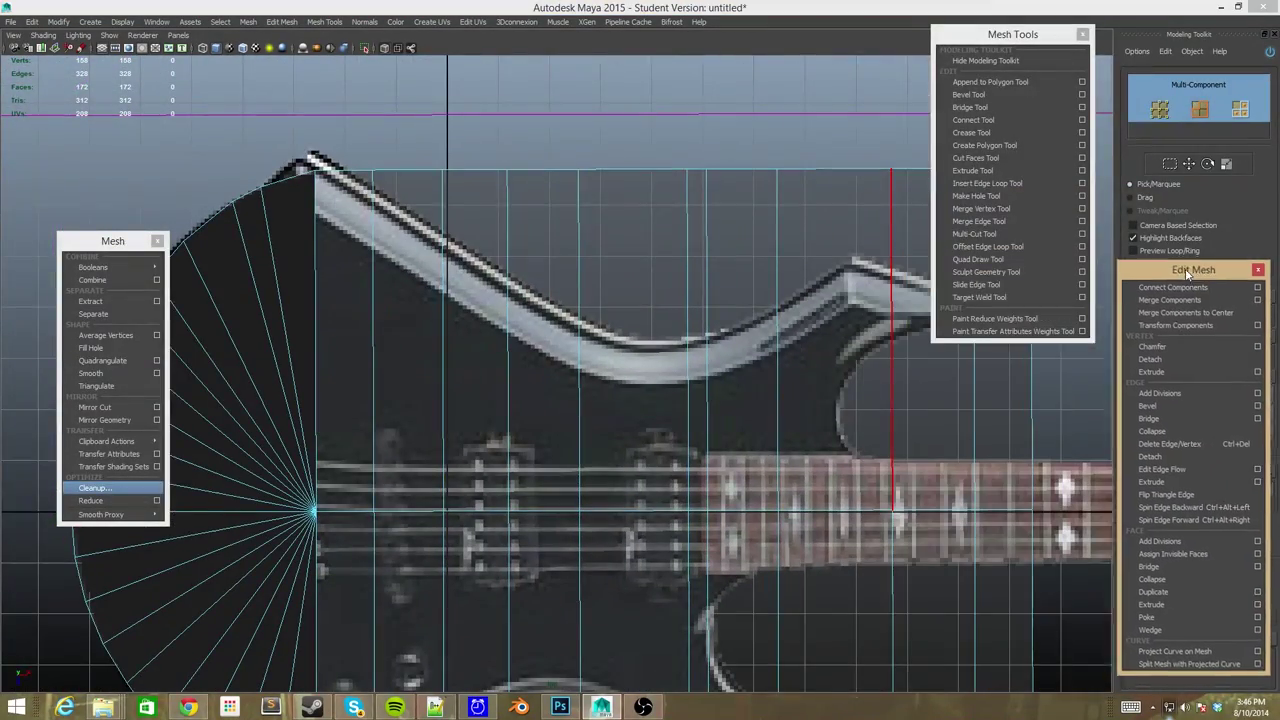
{"action": "left_click_drag", "start_coordinate": [1013, 34], "coordinate": [1165, 35]}
{"action": "left_click_drag", "start_coordinate": [112, 241], "coordinate": [31, 150]}
{"action": "right_click_drag", "start_coordinate": [371, 200], "coordinate": [329, 264], "text": "shift"}
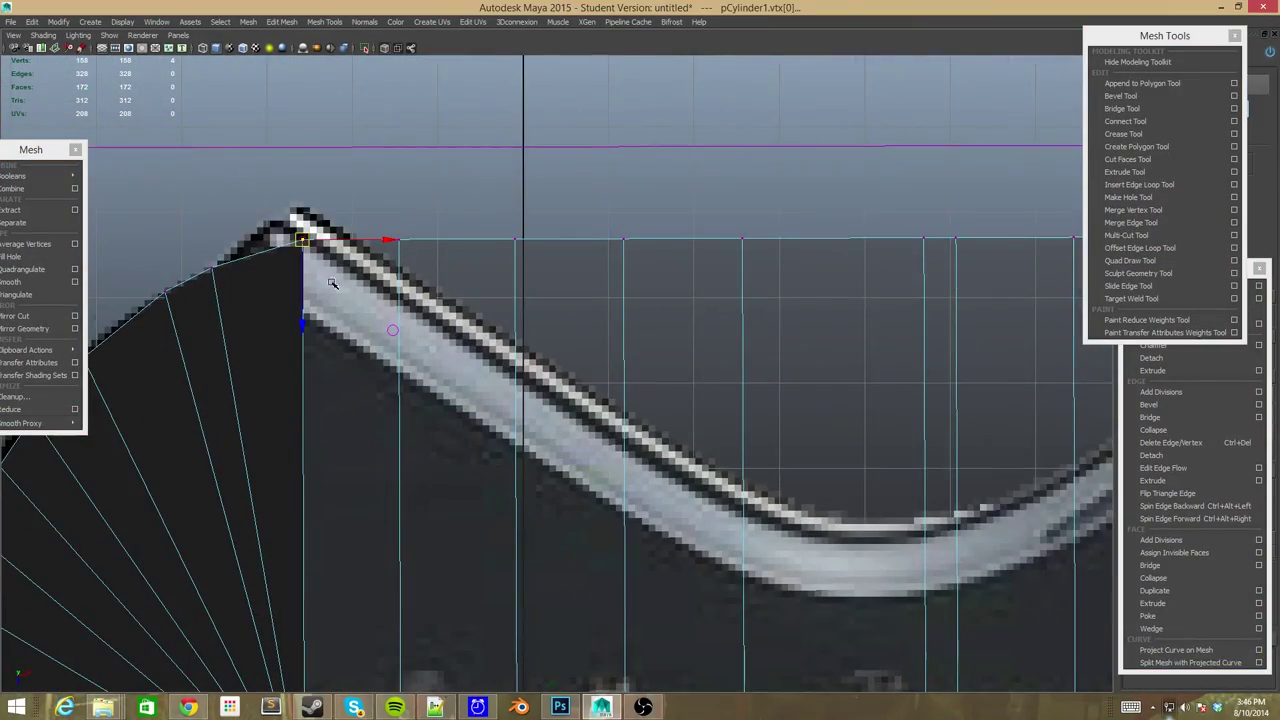
{"action": "scroll", "coordinate": [286, 155], "scroll_direction": "down", "scroll_amount": 5}
{"action": "scroll", "coordinate": [320, 280], "scroll_direction": "up", "scroll_amount": 3}
{"action": "scroll", "coordinate": [354, 395], "scroll_direction": "up", "scroll_amount": 2}
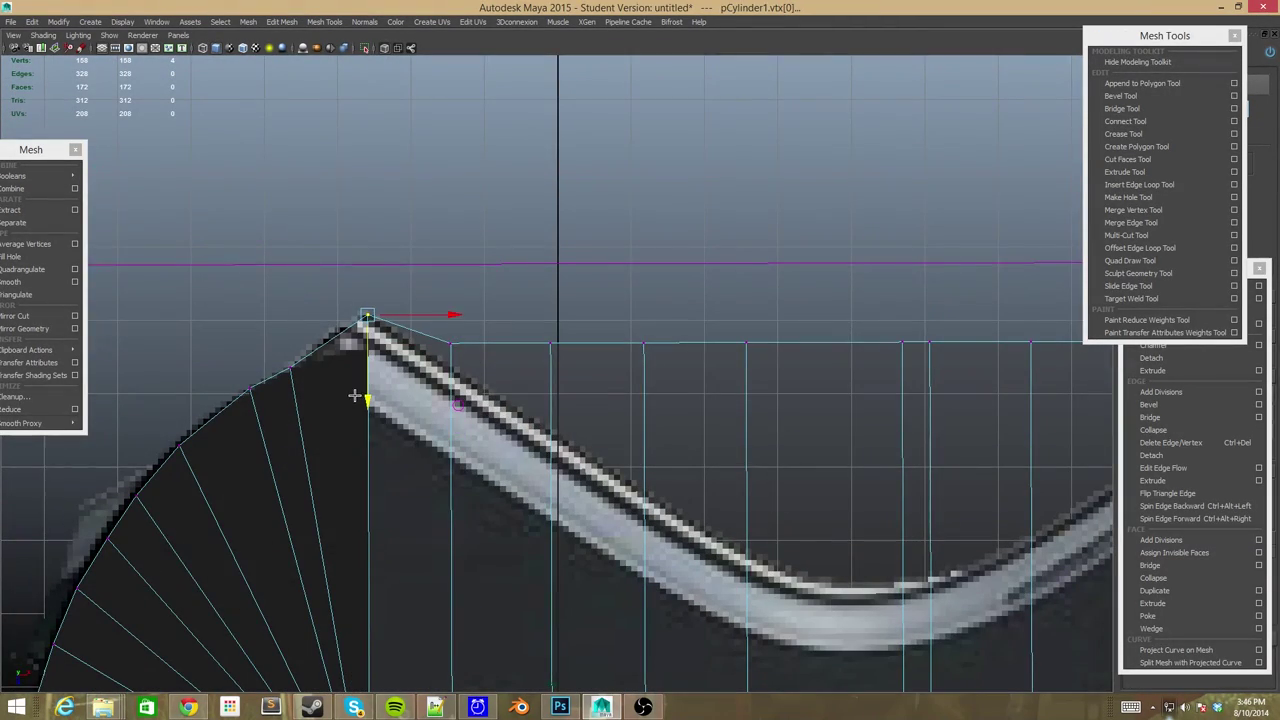
Move the top and horn vertices onto the guitar's curved outline in the reference.
{"action": "middle_click_drag", "start_coordinate": [450, 437], "coordinate": [387, 400], "text": "alt"}
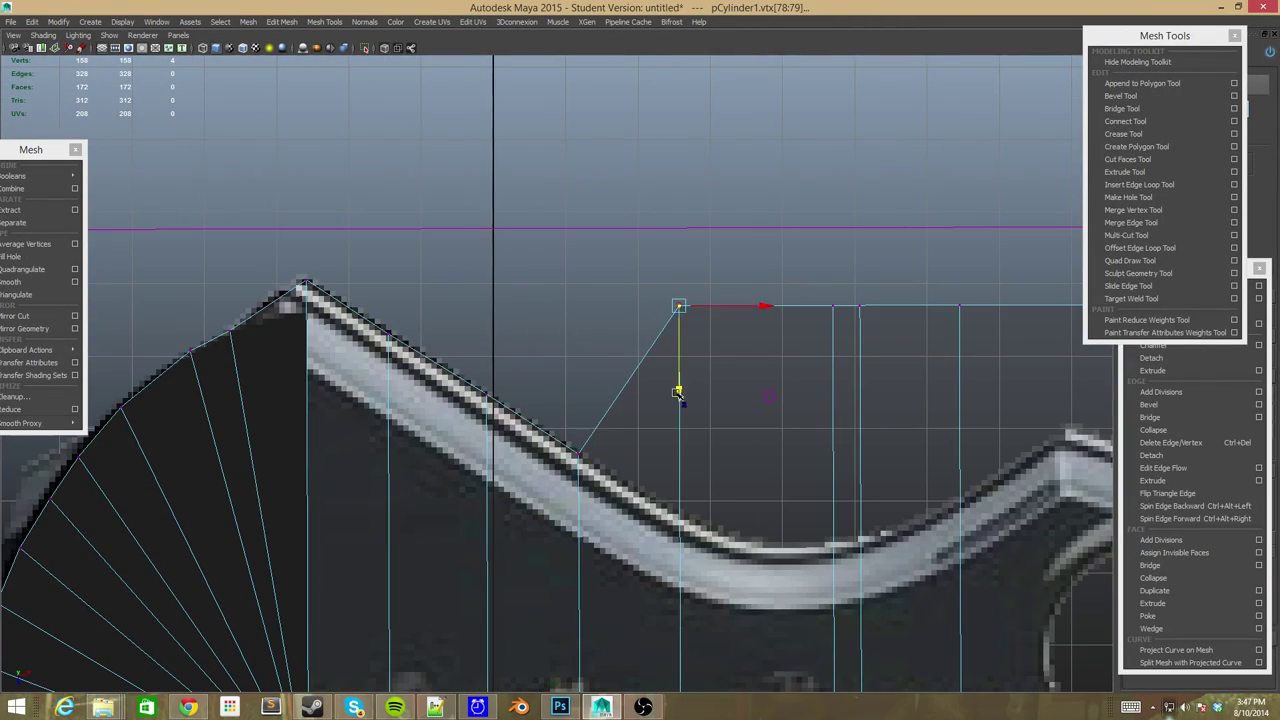
{"action": "middle_click_drag", "start_coordinate": [678, 392], "coordinate": [530, 430], "text": "alt"}
{"action": "left_click", "coordinate": [528, 423]}
{"action": "mouse_move", "coordinate": [493, 508]}
{"action": "middle_mouse_down", "text": "alt"}
{"action": "mouse_move", "coordinate": [606, 532]}
{"action": "mouse_move", "coordinate": [460, 487]}
{"action": "middle_mouse_up", "text": "alt"}
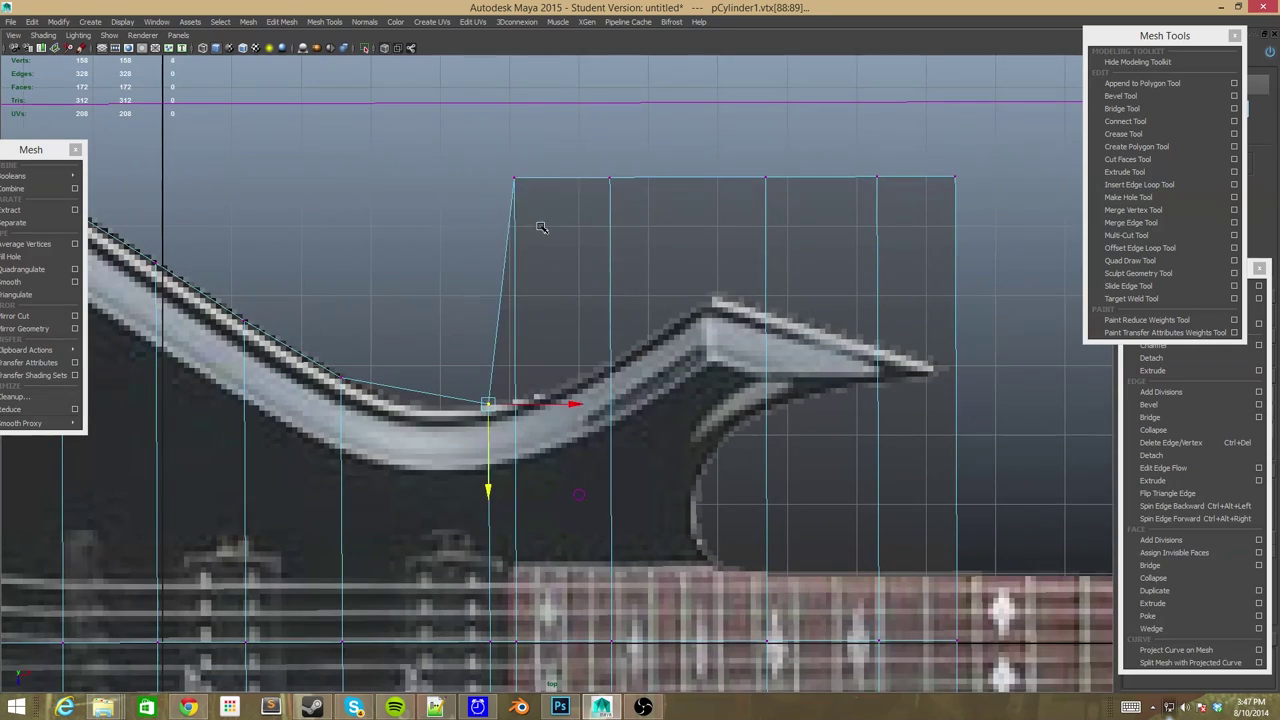
{"action": "scroll", "coordinate": [383, 395], "scroll_direction": "up", "scroll_amount": 3}
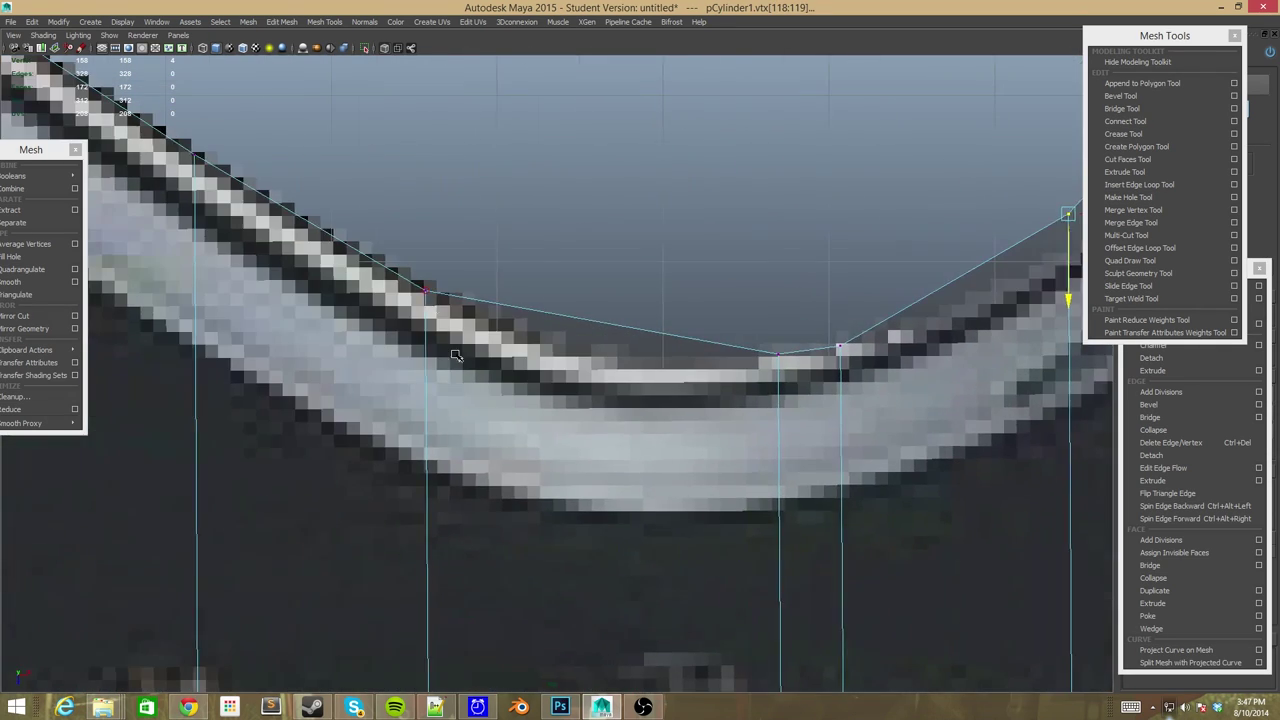
{"action": "left_click", "coordinate": [680, 237]}
{"action": "middle_click_drag", "start_coordinate": [680, 237], "coordinate": [371, 477], "text": "alt"}
{"action": "middle_click_drag", "start_coordinate": [317, 563], "coordinate": [474, 536], "text": "alt"}
{"action": "left_click", "coordinate": [820, 173]}
{"action": "middle_click_drag", "start_coordinate": [820, 173], "coordinate": [586, 129], "text": "alt"}
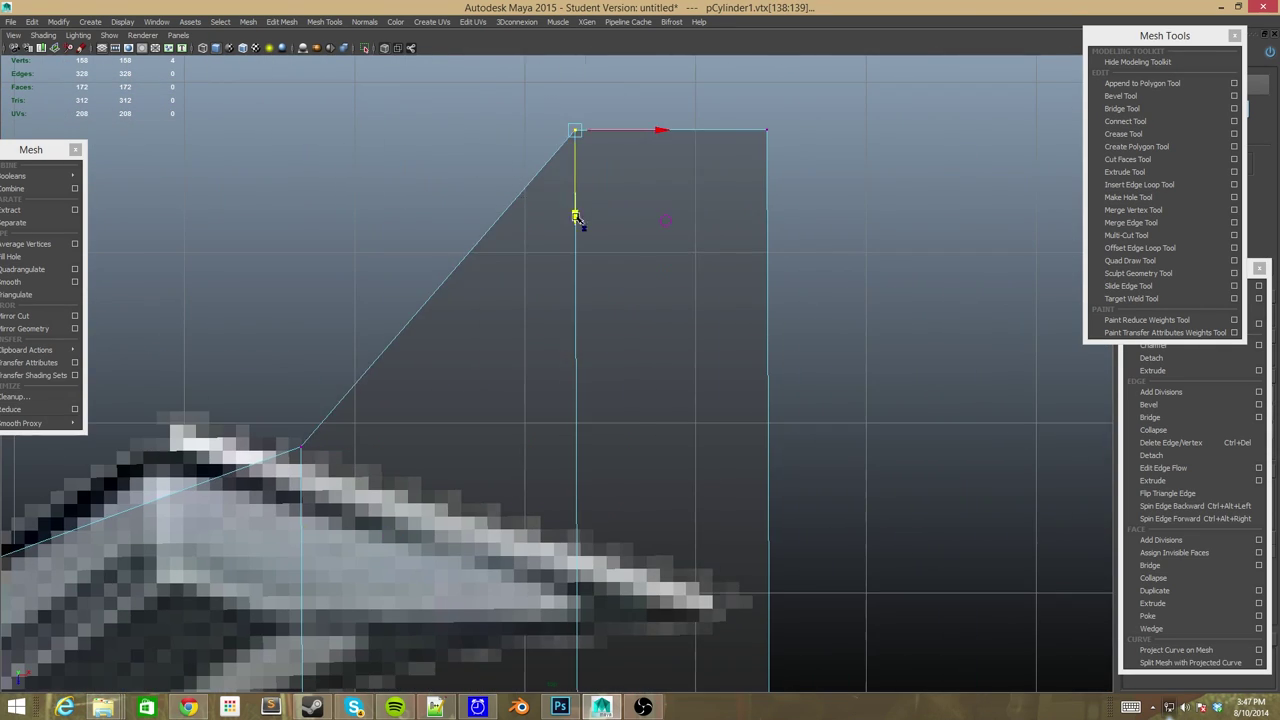
{"action": "left_click", "coordinate": [766, 129]}
{"action": "middle_click_drag", "start_coordinate": [766, 214], "coordinate": [657, 619], "text": "alt"}
Move the lower-edge and cutaway corner vertices onto the body's lower outline.
{"action": "scroll", "coordinate": [699, 474], "scroll_direction": "up", "scroll_amount": 3}
{"action": "scroll", "coordinate": [516, 492], "scroll_direction": "up", "scroll_amount": 5}
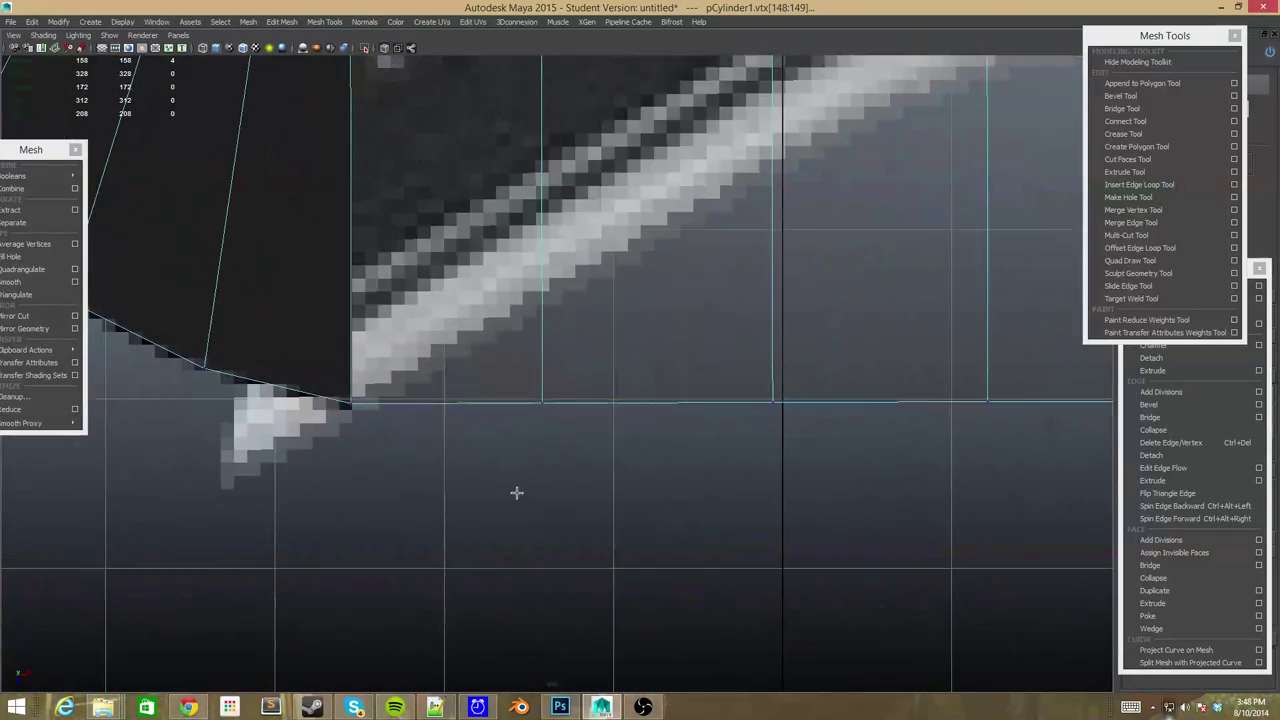
{"action": "middle_click_drag", "start_coordinate": [529, 388], "coordinate": [551, 263], "text": "alt"}
{"action": "left_click", "coordinate": [514, 263]}
{"action": "left_click", "coordinate": [660, 263]}
{"action": "mouse_move", "coordinate": [477, 337]}
{"action": "middle_mouse_down", "text": "alt"}
{"action": "mouse_move", "coordinate": [614, 331]}
{"action": "mouse_move", "coordinate": [789, 503]}
{"action": "middle_mouse_up", "text": "alt"}
{"action": "left_click", "coordinate": [865, 550]}
{"action": "mouse_move", "coordinate": [865, 636]}
{"action": "middle_mouse_down", "text": "alt"}
{"action": "mouse_move", "coordinate": [783, 623]}
{"action": "mouse_move", "coordinate": [665, 445]}
{"action": "middle_mouse_up", "text": "alt"}
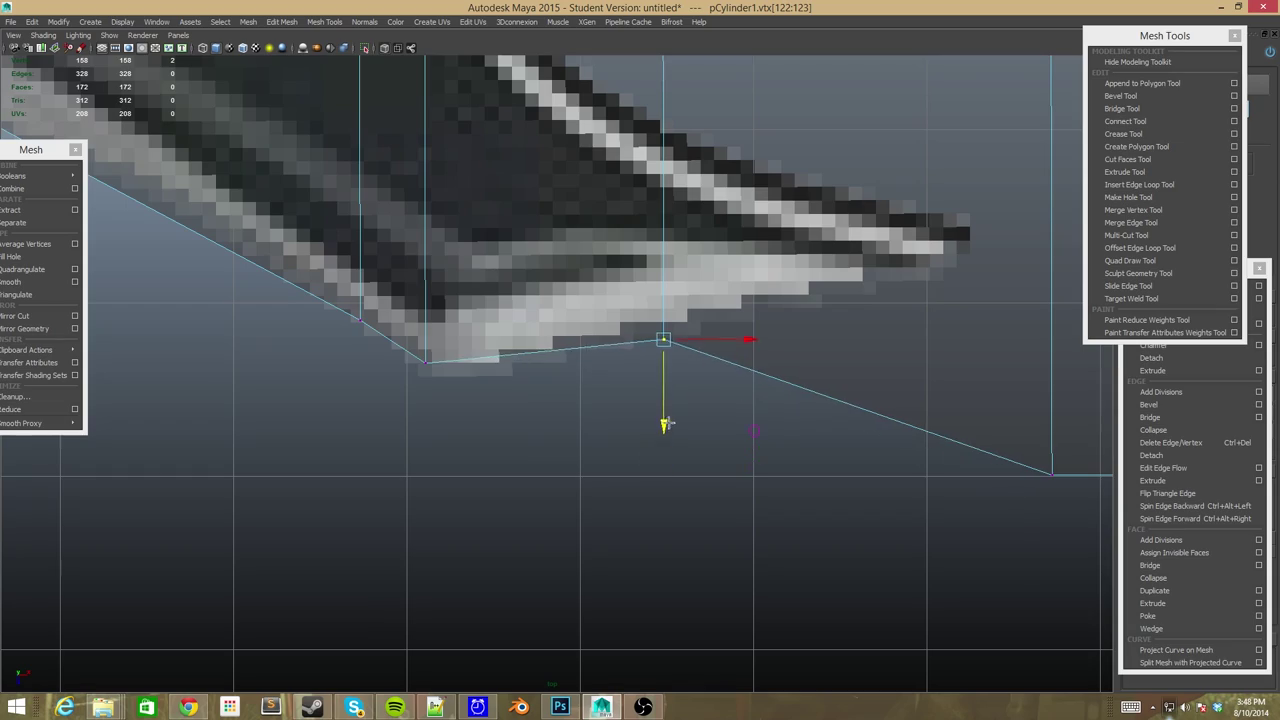
{"action": "middle_click_drag", "start_coordinate": [437, 292], "coordinate": [852, 279], "text": "alt"}
{"action": "scroll", "coordinate": [852, 279], "scroll_direction": "down", "scroll_amount": 3}
{"action": "left_click", "coordinate": [651, 603]}
{"action": "middle_click_drag", "start_coordinate": [775, 719], "coordinate": [765, 659], "text": "alt"}
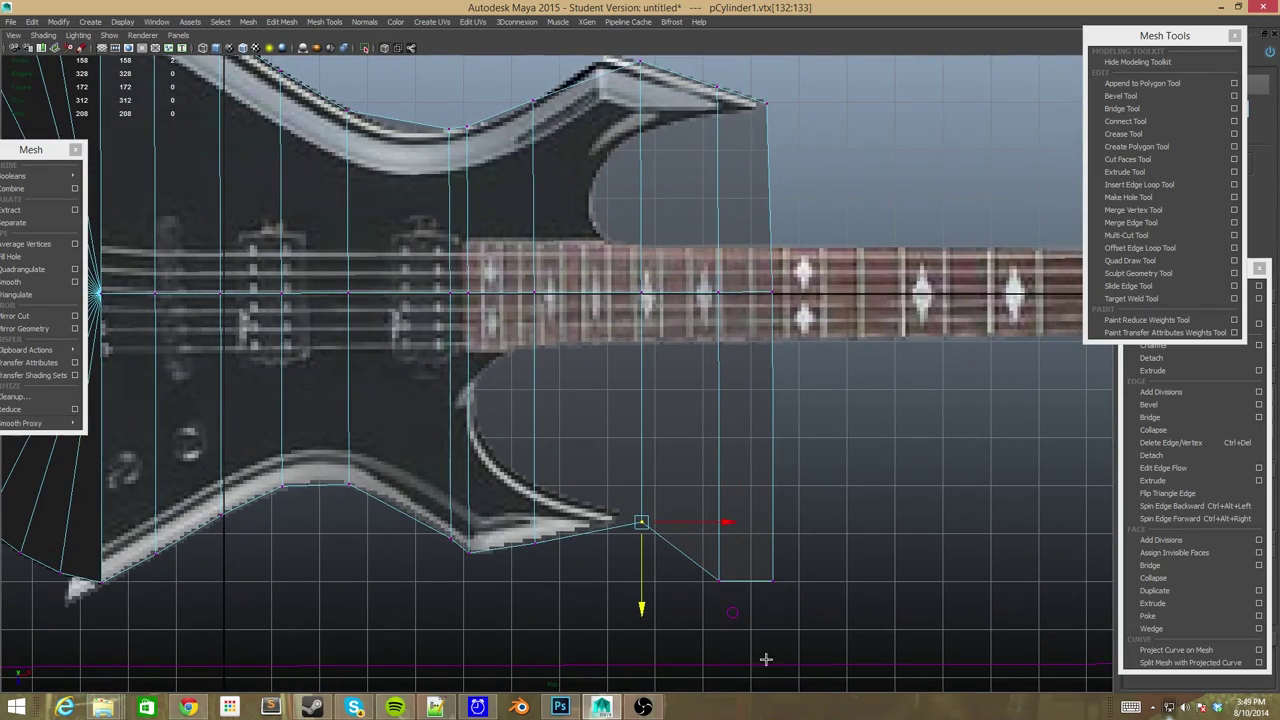
Move the tool panel aside and preview an edge loop along the upper body curve.
{"action": "scroll", "coordinate": [685, 550], "scroll_direction": "up", "scroll_amount": 2}
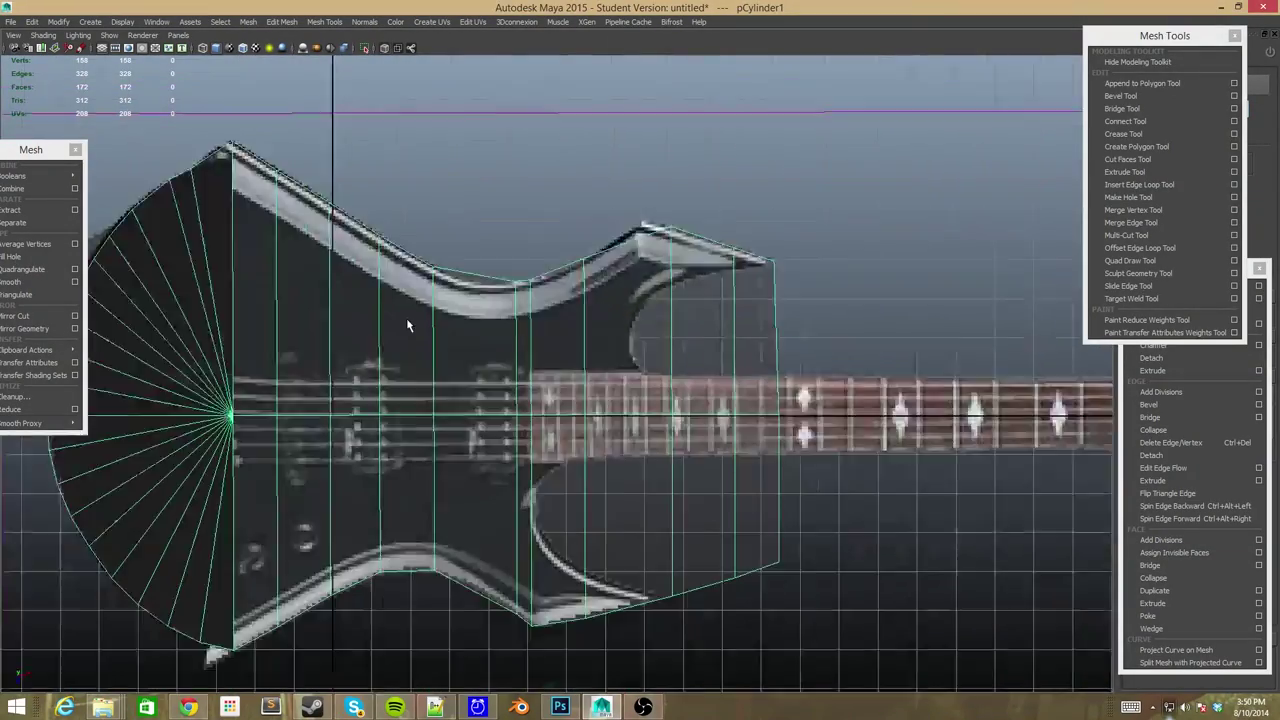
{"action": "left_click_drag", "start_coordinate": [1176, 37], "coordinate": [1046, 33]}
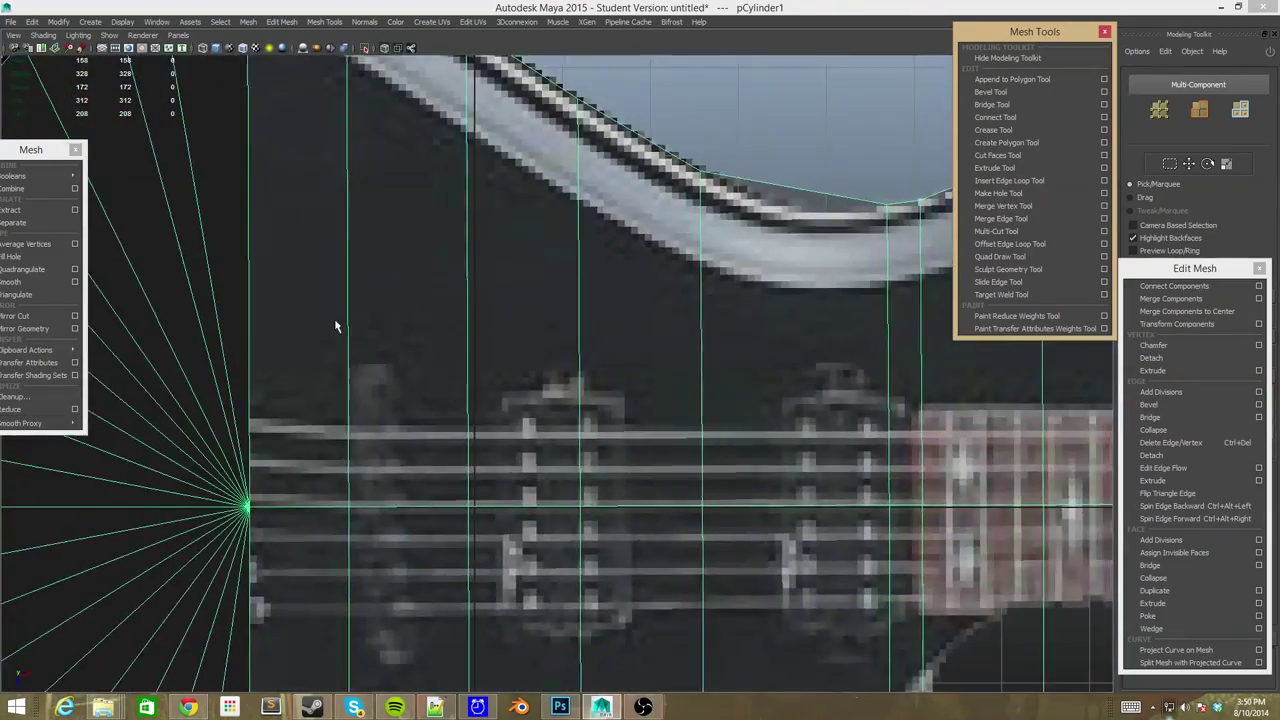
{"action": "mouse_move", "coordinate": [418, 312]}
{"action": "right_mouse_down", "text": "alt"}
{"action": "mouse_move", "coordinate": [279, 305]}
{"action": "mouse_move", "coordinate": [595, 291]}
{"action": "mouse_move", "coordinate": [628, 523]}
{"action": "mouse_move", "coordinate": [609, 314]}
{"action": "right_mouse_up", "text": "alt"}
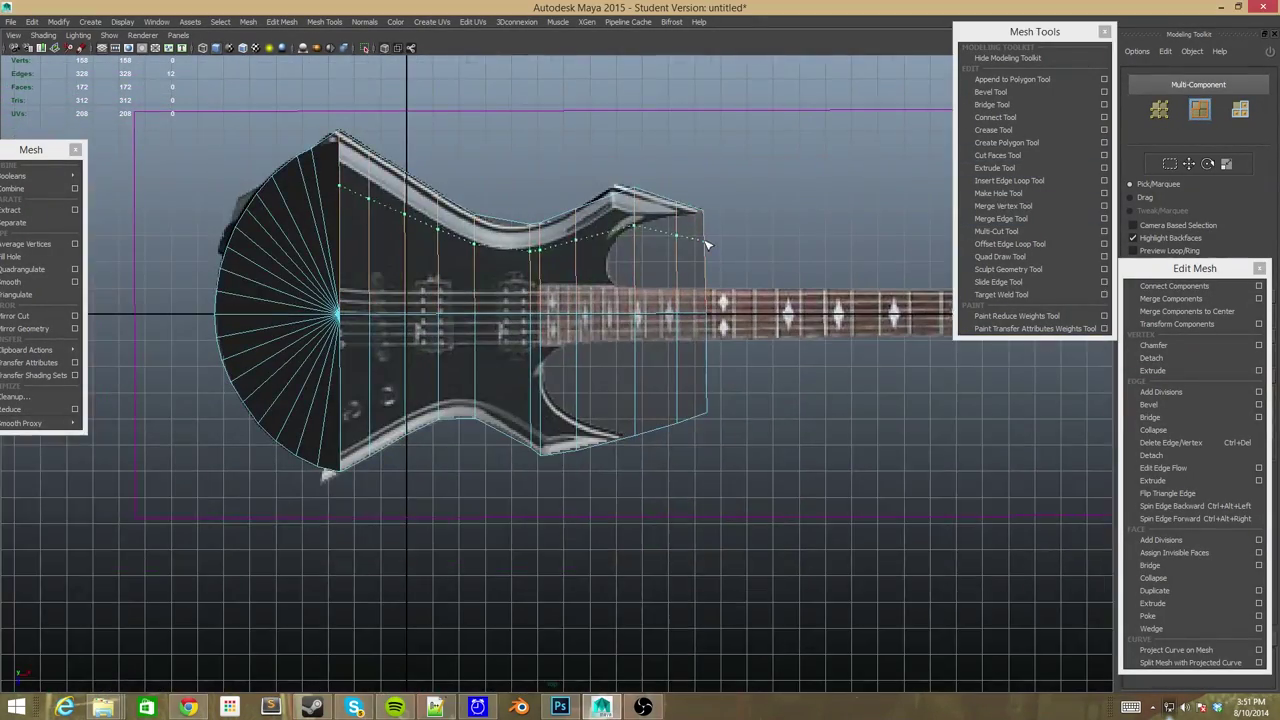
Insert an edge loop along the upper body outline and frame the upper horn tip vertex.
{"action": "left_click", "coordinate": [706, 244], "text": "ctrl"}
{"action": "scroll", "coordinate": [260, 284], "scroll_direction": "up", "scroll_amount": 3}
{"action": "scroll", "coordinate": [817, 395], "scroll_direction": "up", "scroll_amount": 3}
{"action": "scroll", "coordinate": [650, 357], "scroll_direction": "up", "scroll_amount": 3}
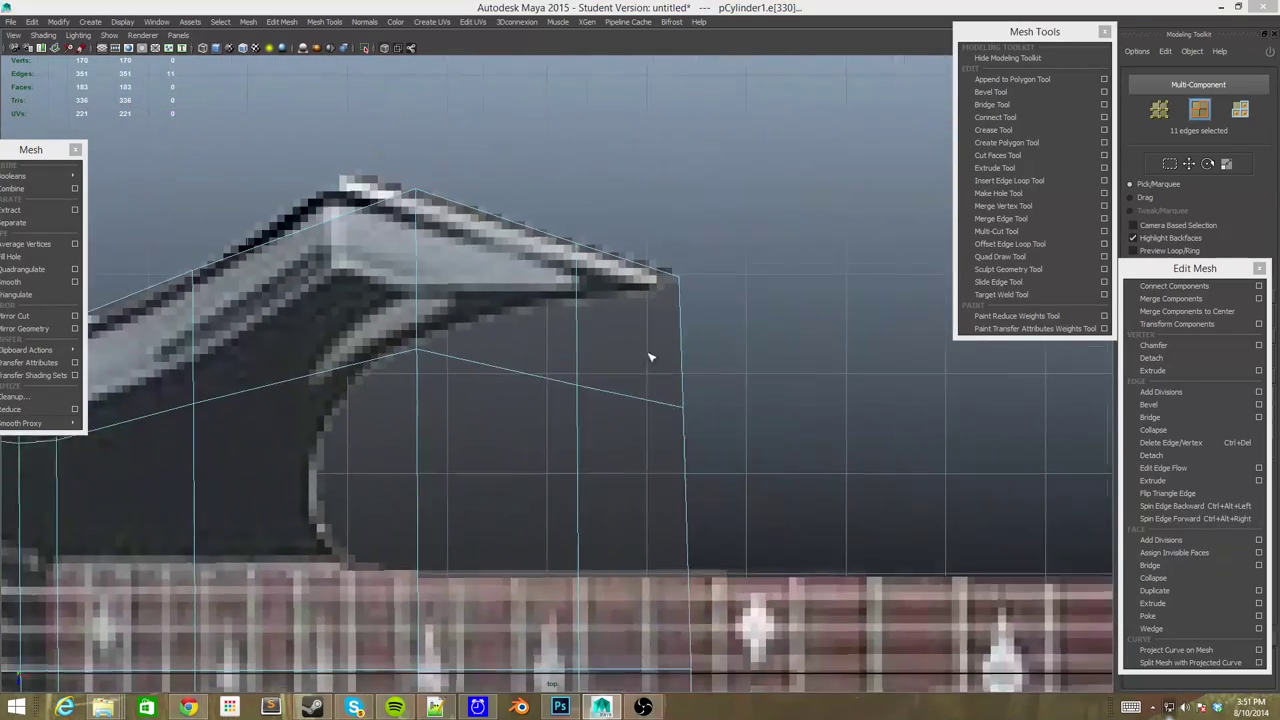
{"action": "key", "text": "F9"}
{"action": "mouse_move", "coordinate": [650, 357]}
{"action": "left_mouse_down"}
{"action": "mouse_move", "coordinate": [707, 447]}
{"action": "mouse_move", "coordinate": [805, 197]}
{"action": "left_mouse_up"}
{"action": "key", "text": "f"}
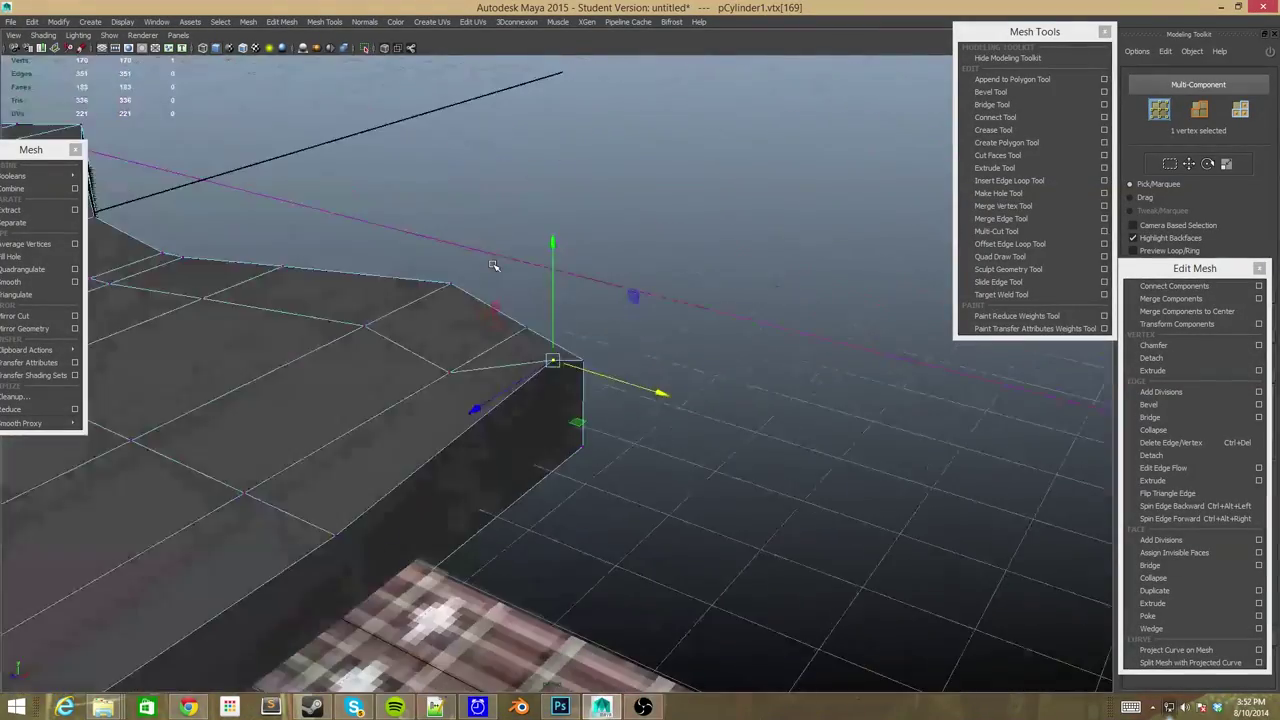
{"action": "mouse_move", "coordinate": [491, 266]}
{"action": "left_mouse_down", "text": "alt"}
{"action": "mouse_move", "coordinate": [600, 371]}
{"action": "mouse_move", "coordinate": [912, 225]}
{"action": "left_mouse_up", "text": "alt"}
Insert a second edge loop running along the horn.
{"action": "left_click", "coordinate": [1045, 258]}
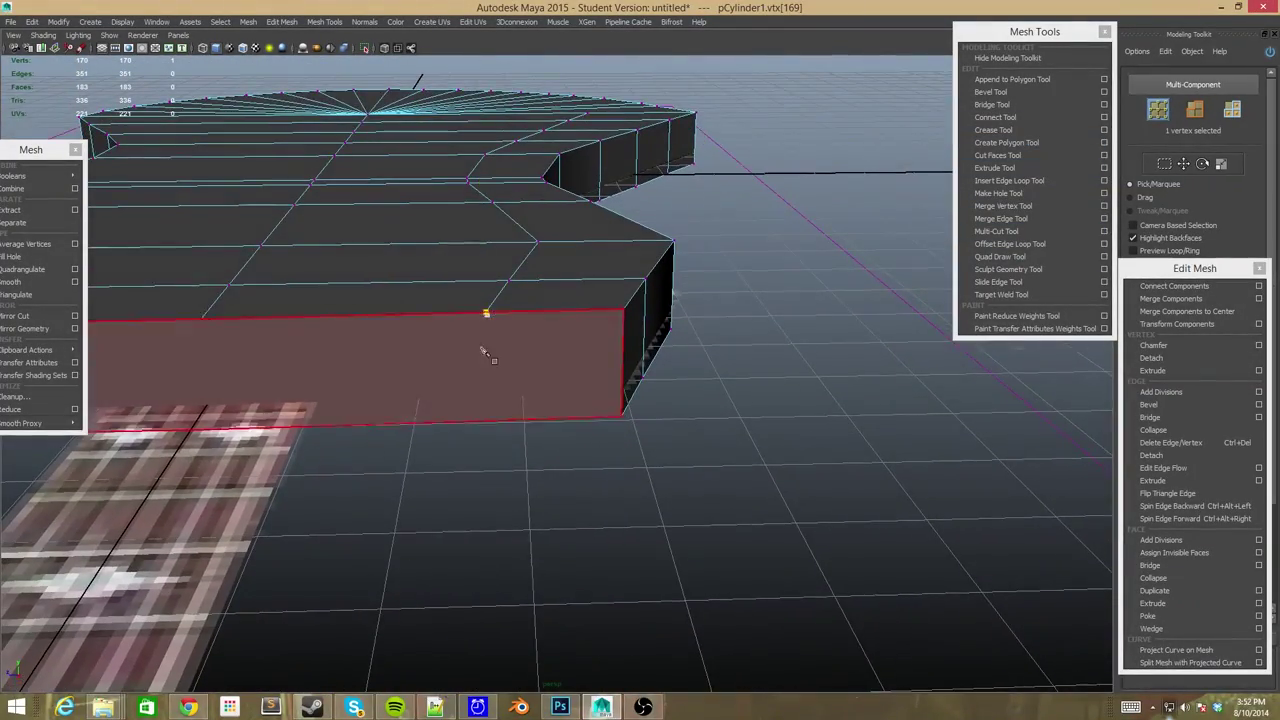
{"action": "scroll", "coordinate": [500, 430], "scroll_direction": "up", "scroll_amount": 3}
{"action": "scroll", "coordinate": [522, 425], "scroll_direction": "up", "scroll_amount": 4}
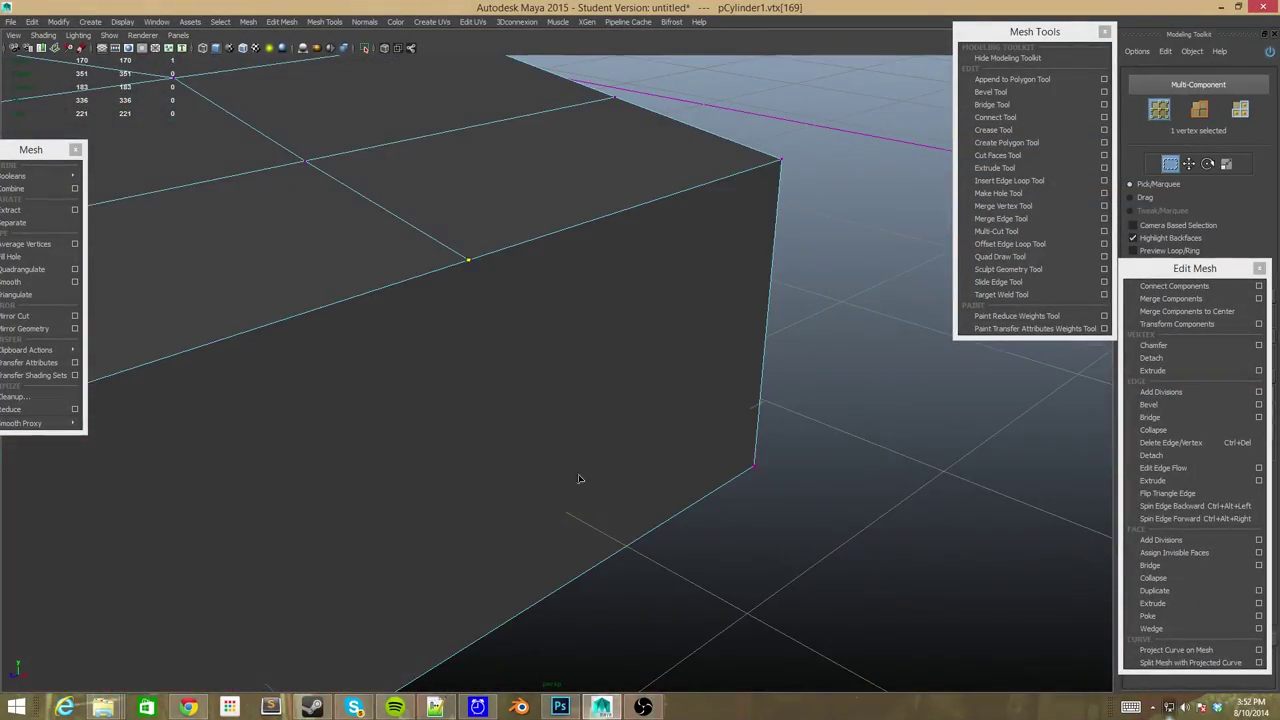
{"action": "left_click_drag", "start_coordinate": [548, 620], "coordinate": [634, 400], "text": "alt"}
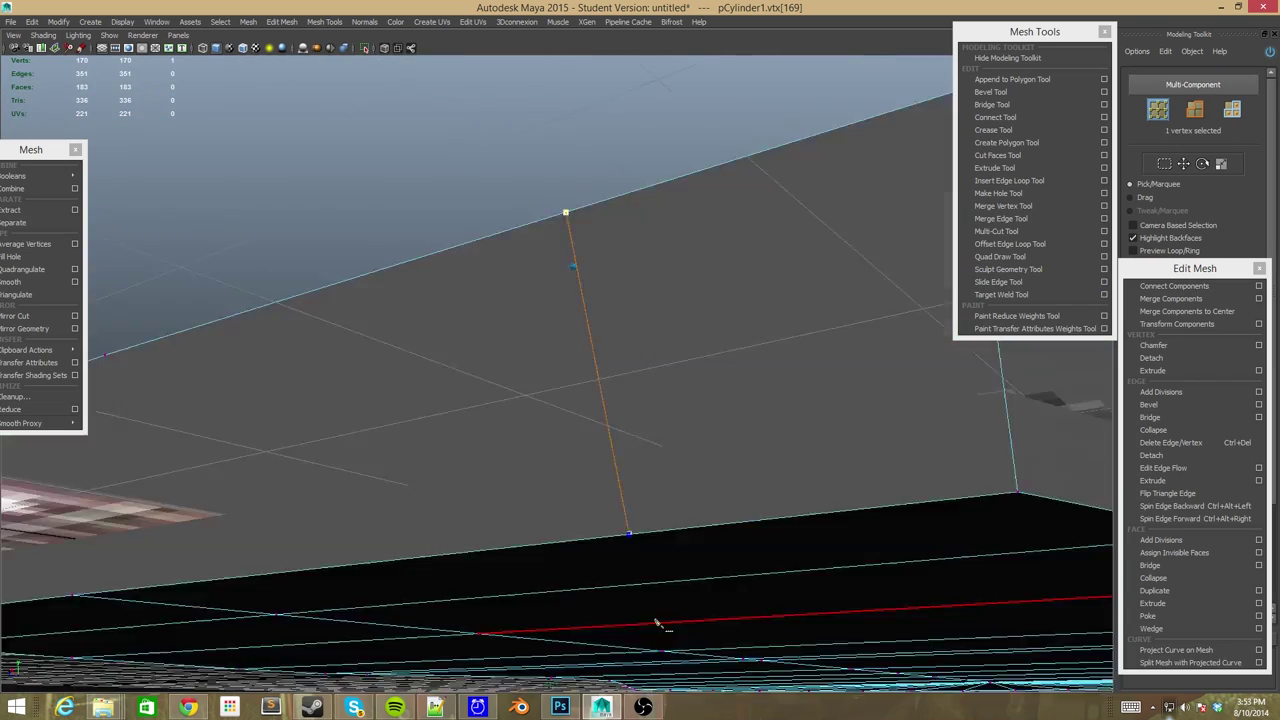
{"action": "key", "text": "w"}
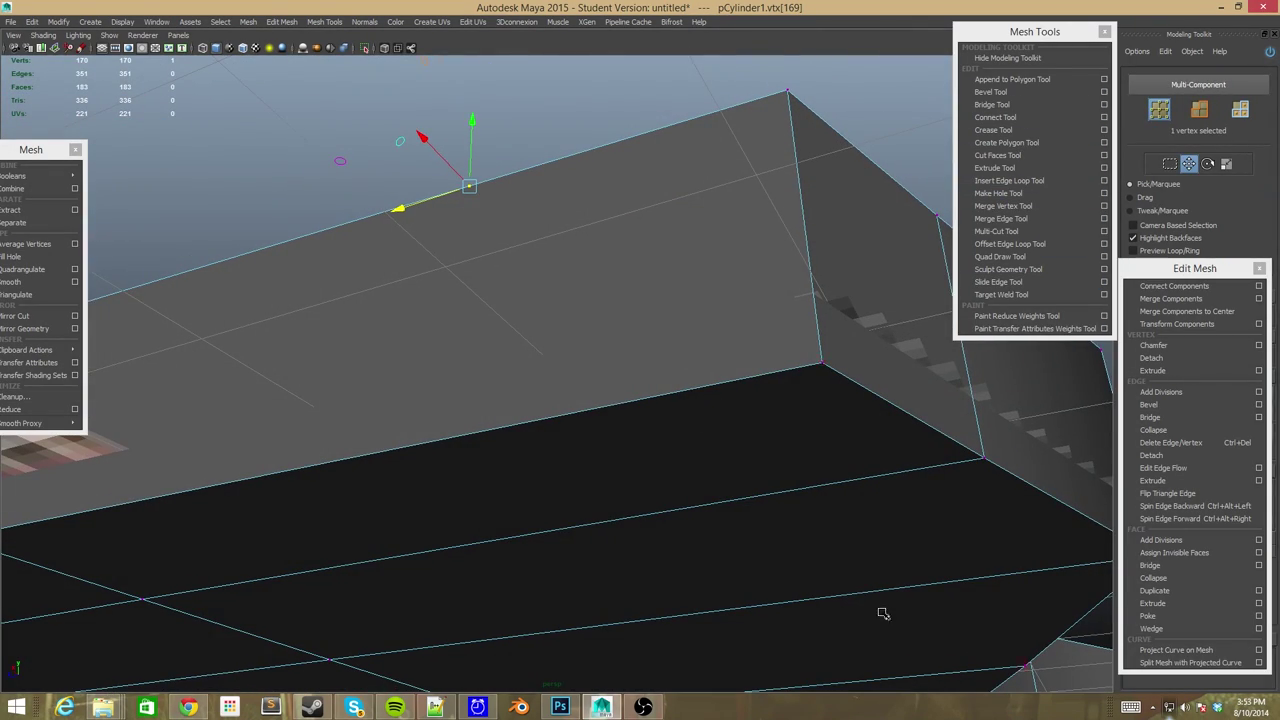
{"action": "left_click", "coordinate": [633, 401]}
{"action": "left_click_drag", "start_coordinate": [633, 401], "coordinate": [474, 220], "text": "alt"}
{"action": "scroll", "coordinate": [495, 212], "scroll_direction": "up", "scroll_amount": 3}
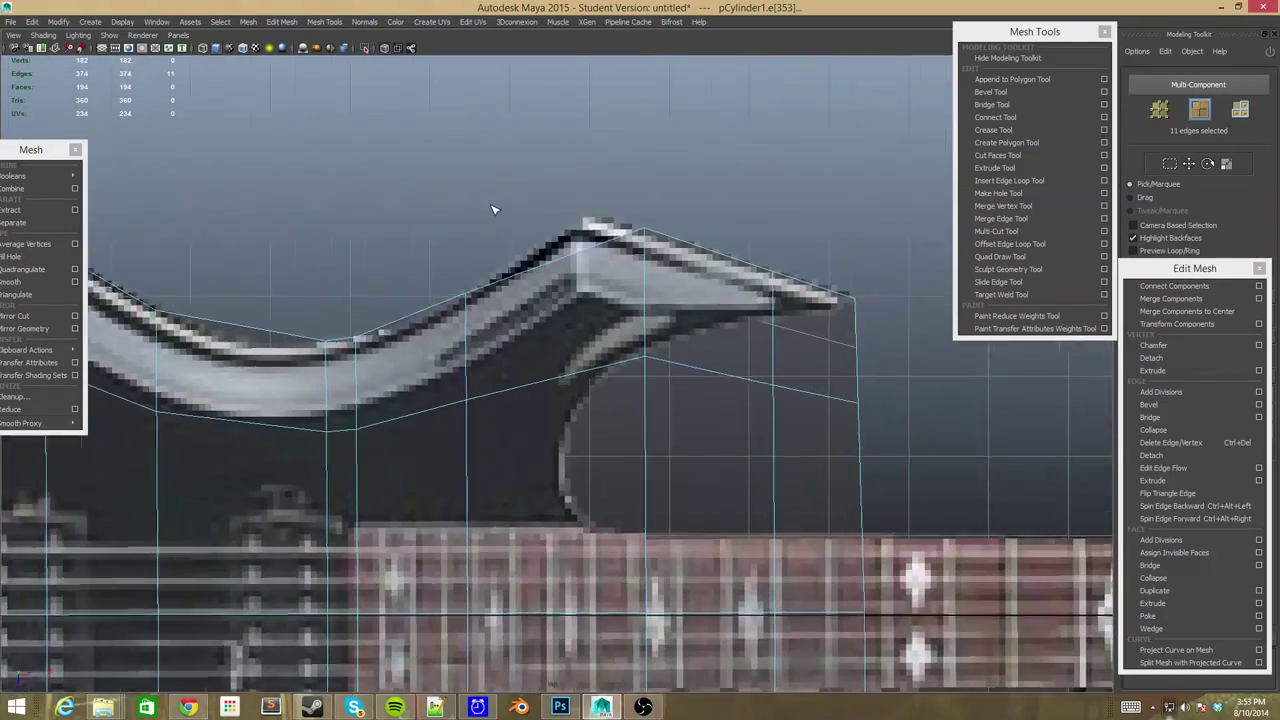
{"action": "scroll", "coordinate": [274, 453], "scroll_direction": "down", "scroll_amount": 5}
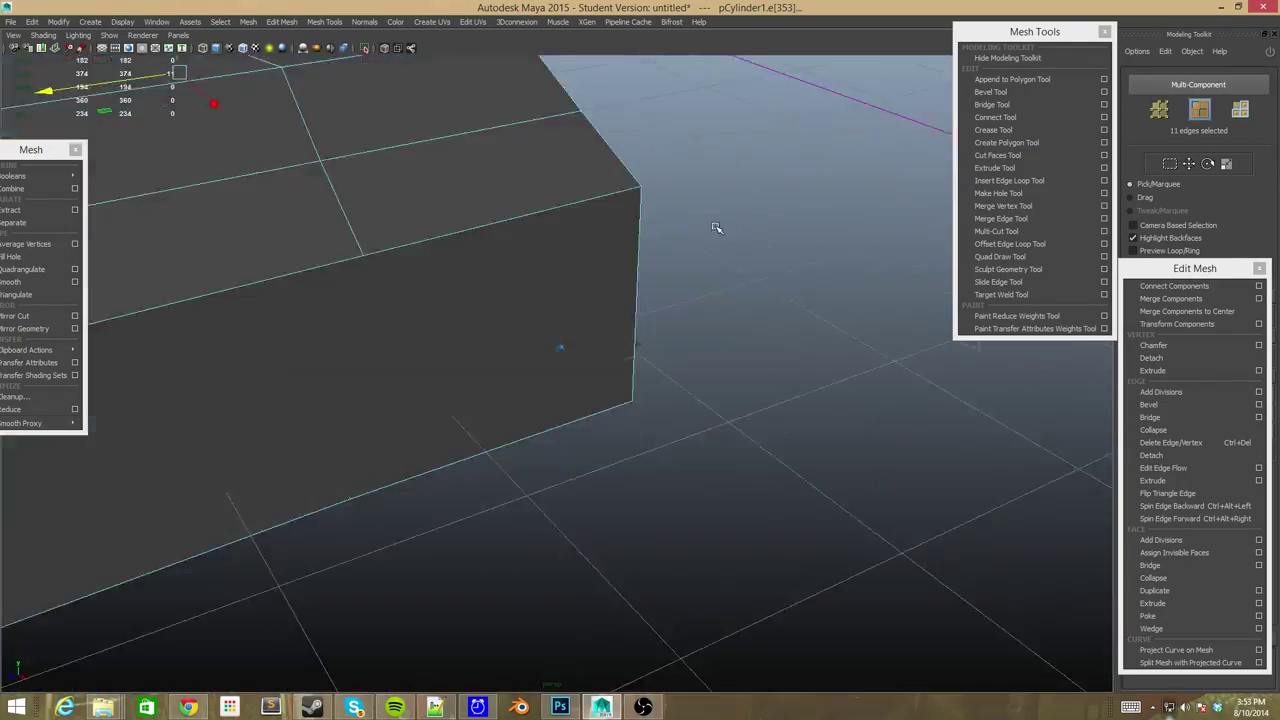
{"action": "mouse_move", "coordinate": [714, 223]}
{"action": "left_mouse_down", "text": "alt"}
{"action": "mouse_move", "coordinate": [500, 300]}
{"action": "mouse_move", "coordinate": [560, 250]}
{"action": "left_mouse_up", "text": "alt"}
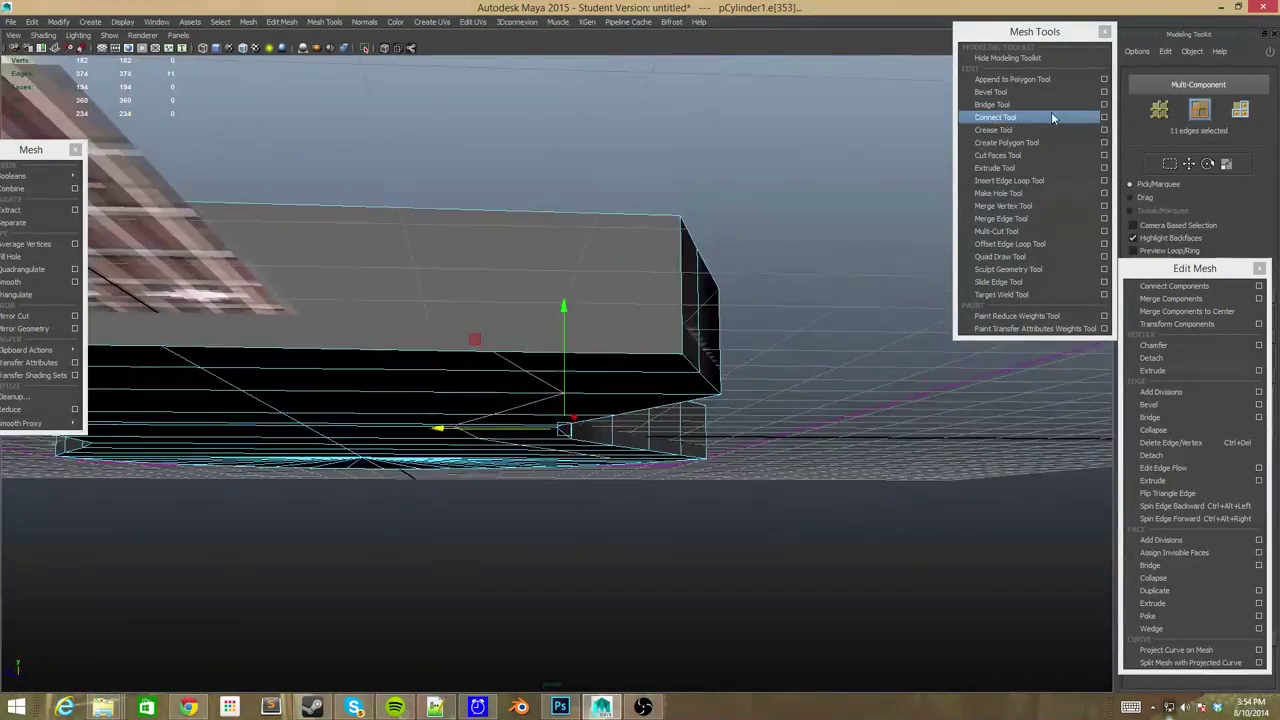
Connect the selected edges with the Connect Tool, bringing the mesh to 182 vertices.
{"action": "left_click", "coordinate": [1052, 118]}
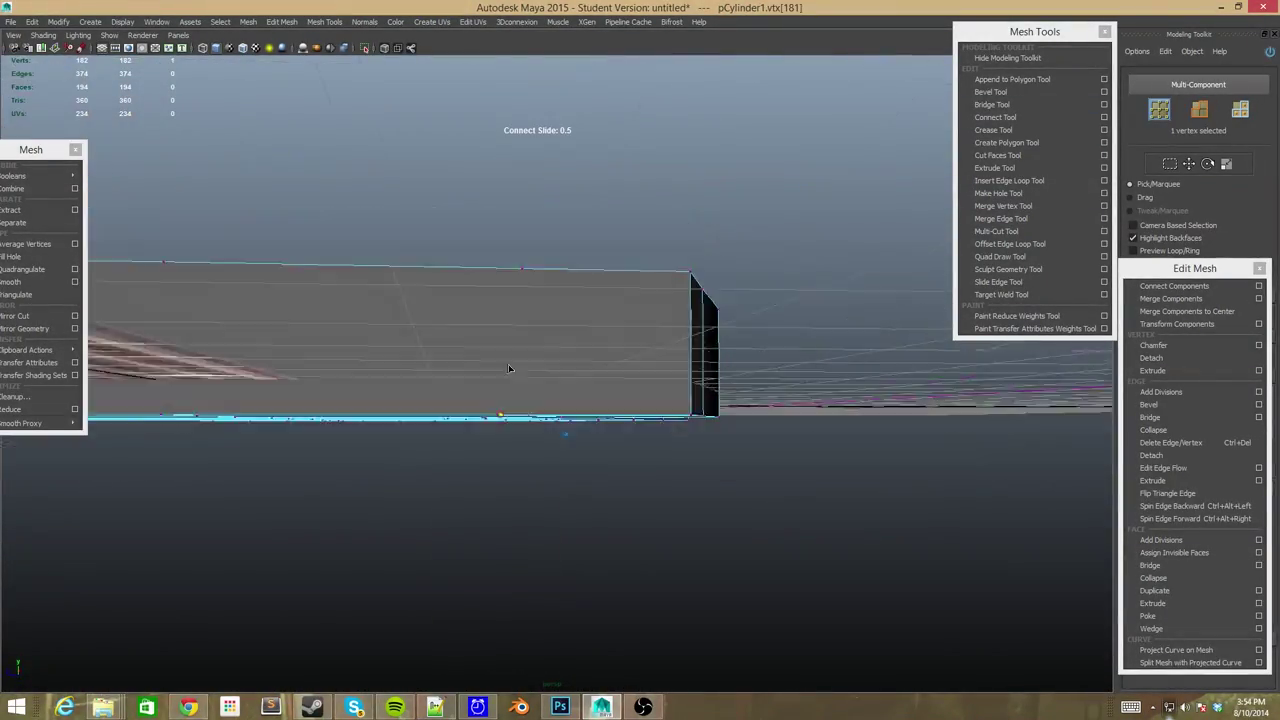
{"action": "mouse_move", "coordinate": [509, 366]}
{"action": "left_mouse_down", "text": "alt"}
{"action": "mouse_move", "coordinate": [543, 374]}
{"action": "mouse_move", "coordinate": [529, 380]}
{"action": "mouse_move", "coordinate": [503, 210]}
{"action": "mouse_move", "coordinate": [410, 281]}
{"action": "left_mouse_up", "text": "alt"}
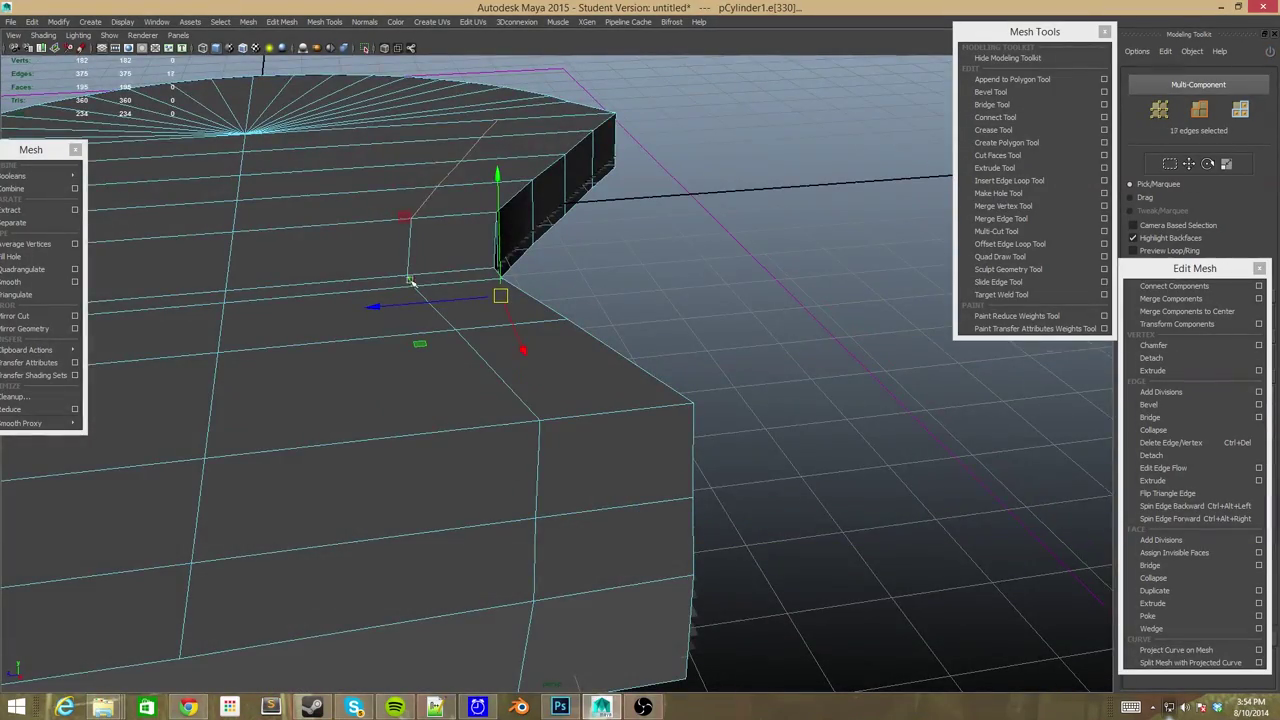
{"action": "mouse_move", "coordinate": [612, 337]}
{"action": "left_mouse_down", "text": "alt"}
{"action": "mouse_move", "coordinate": [474, 320]}
{"action": "mouse_move", "coordinate": [329, 380]}
{"action": "mouse_move", "coordinate": [654, 343]}
{"action": "mouse_move", "coordinate": [534, 383]}
{"action": "mouse_move", "coordinate": [560, 466]}
{"action": "mouse_move", "coordinate": [681, 326]}
{"action": "left_mouse_up", "text": "alt"}
{"action": "scroll", "coordinate": [588, 364], "scroll_direction": "down", "scroll_amount": 5}
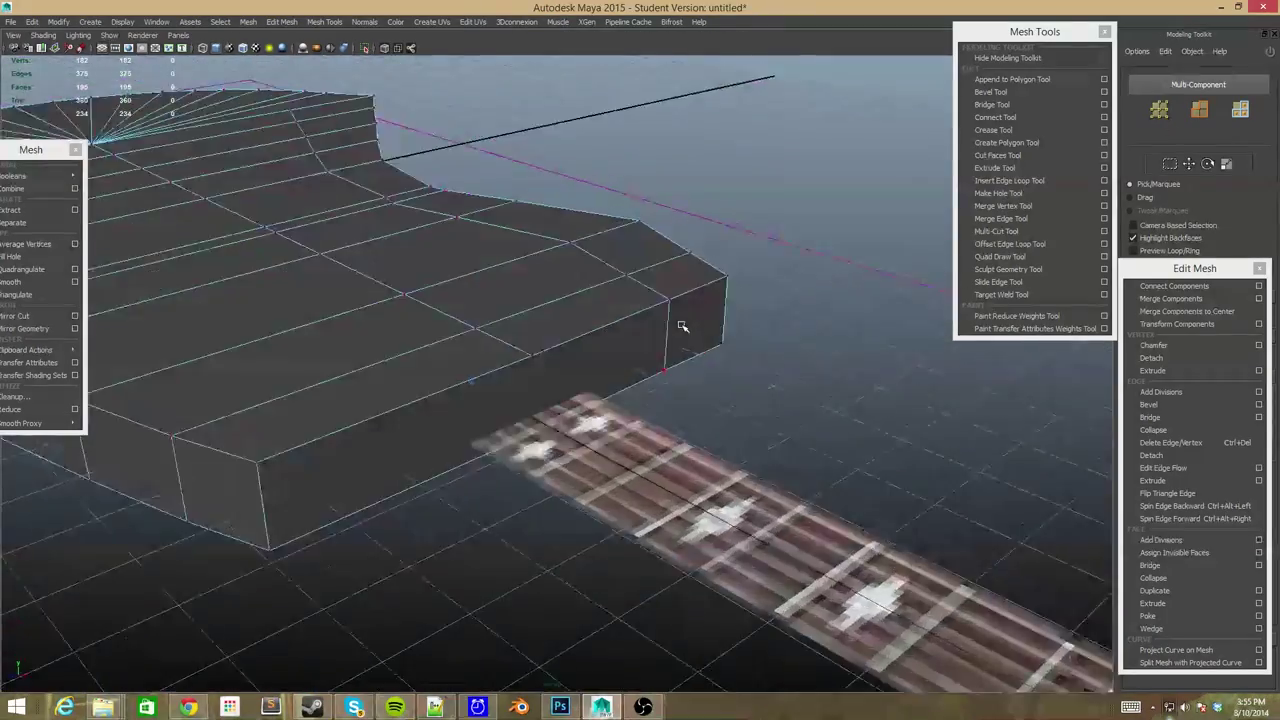
Line up the first new edge-loop vertices with the reference outline in a close-up view.
{"action": "left_click", "coordinate": [681, 326]}
{"action": "key", "text": "space"}
{"action": "key", "text": "space"}
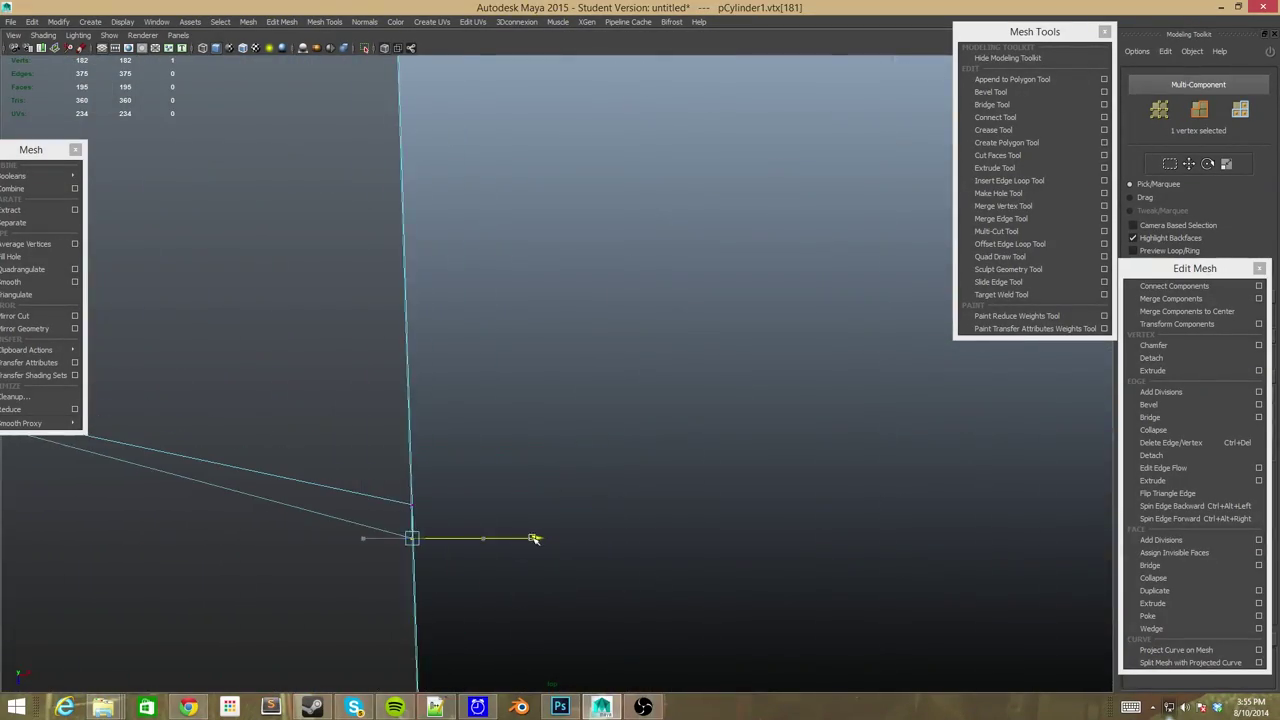
{"action": "left_click_drag", "start_coordinate": [545, 506], "coordinate": [486, 486], "text": "alt"}
{"action": "scroll", "coordinate": [486, 486], "scroll_direction": "down", "scroll_amount": 5}
{"action": "left_click", "coordinate": [700, 447]}
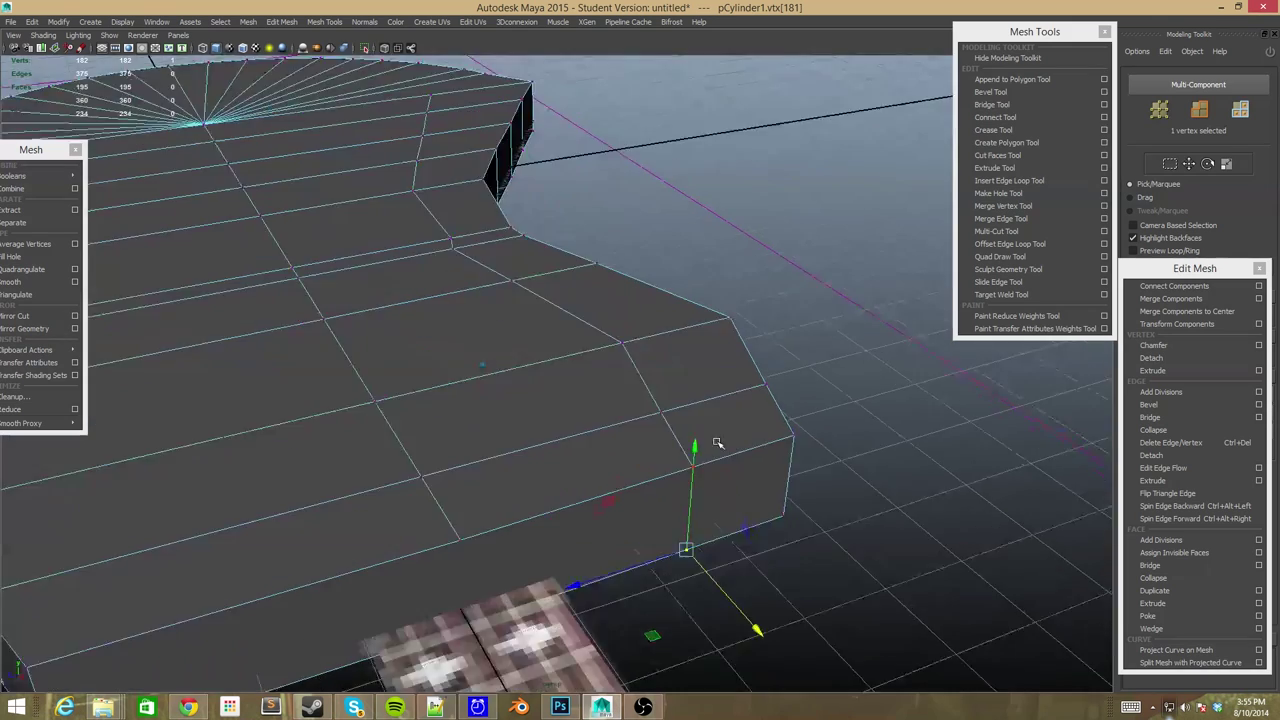
{"action": "scroll", "coordinate": [560, 420], "scroll_direction": "up", "scroll_amount": 5}
{"action": "scroll", "coordinate": [437, 296], "scroll_direction": "up", "scroll_amount": 5}
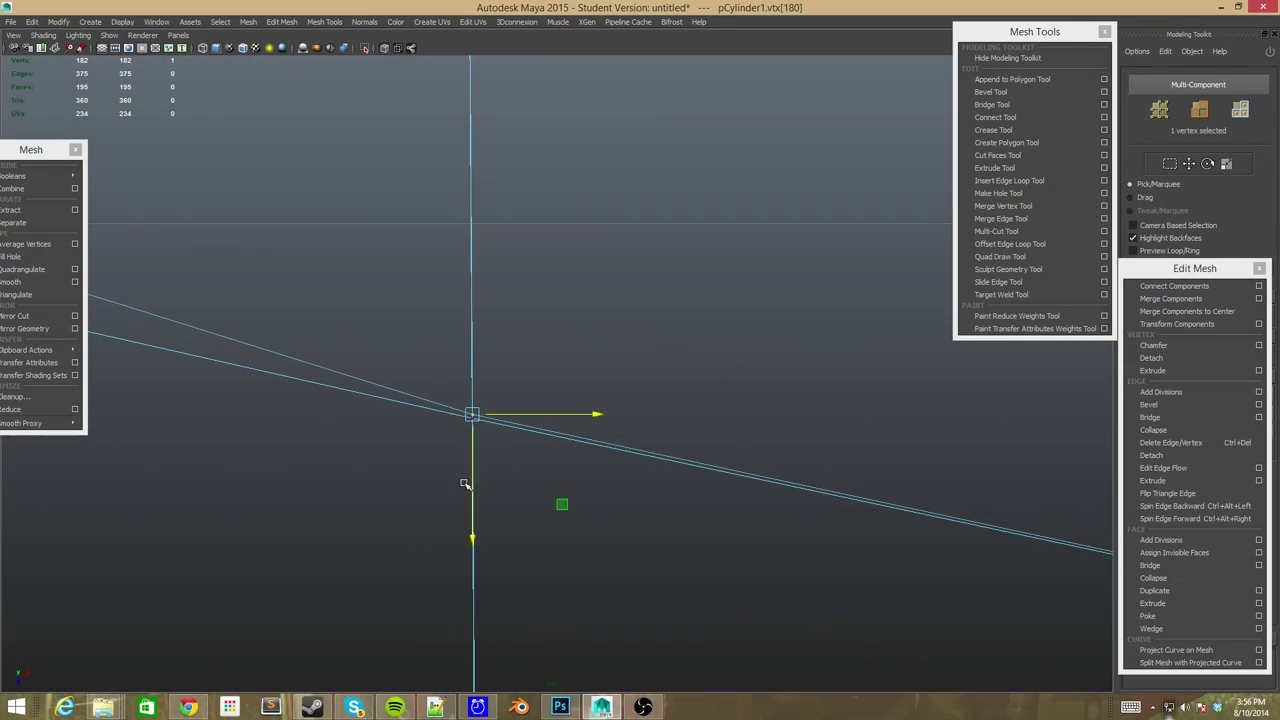
{"action": "scroll", "coordinate": [530, 478], "scroll_direction": "down", "scroll_amount": 3}
{"action": "left_click", "coordinate": [457, 443]}
{"action": "scroll", "coordinate": [443, 365], "scroll_direction": "up", "scroll_amount": 3}
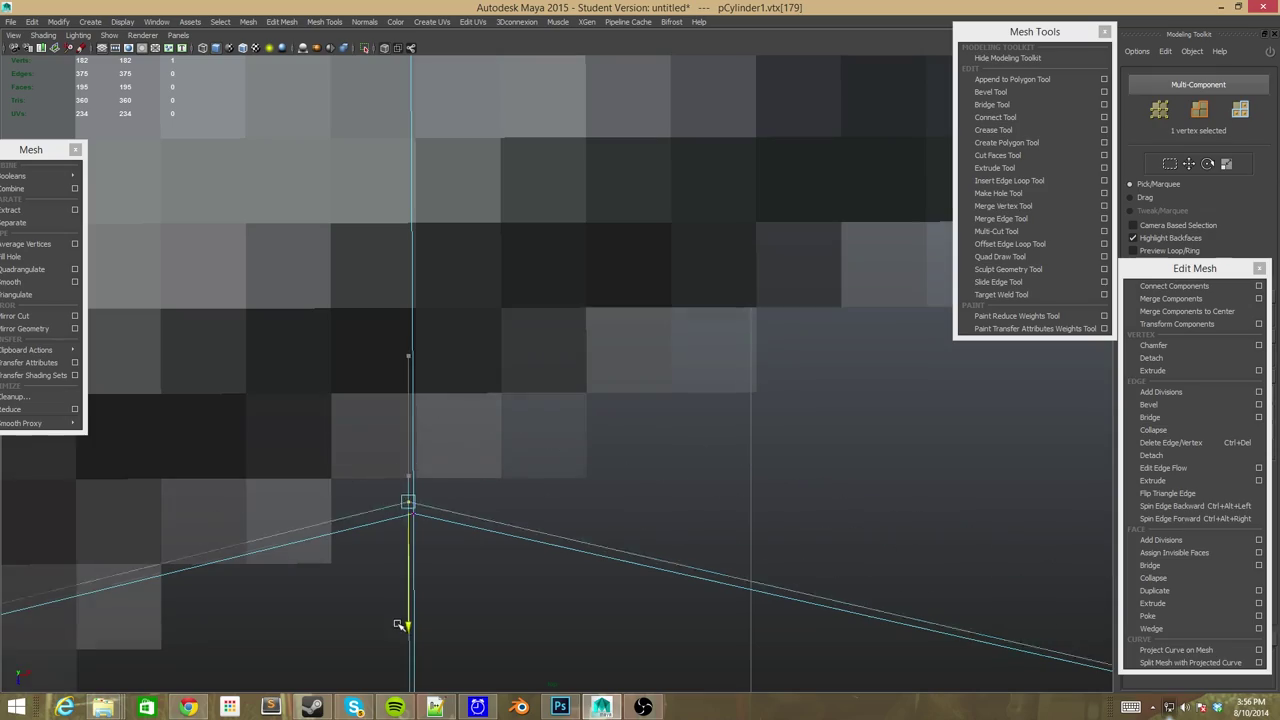
{"action": "scroll", "coordinate": [515, 538], "scroll_direction": "down", "scroll_amount": 3}
Move the upper horn's corner vertex left onto the reference outline.
{"action": "mouse_move", "coordinate": [537, 514]}
{"action": "left_mouse_down", "text": "alt"}
{"action": "mouse_move", "coordinate": [780, 257]}
{"action": "mouse_move", "coordinate": [689, 309]}
{"action": "left_mouse_up", "text": "alt"}
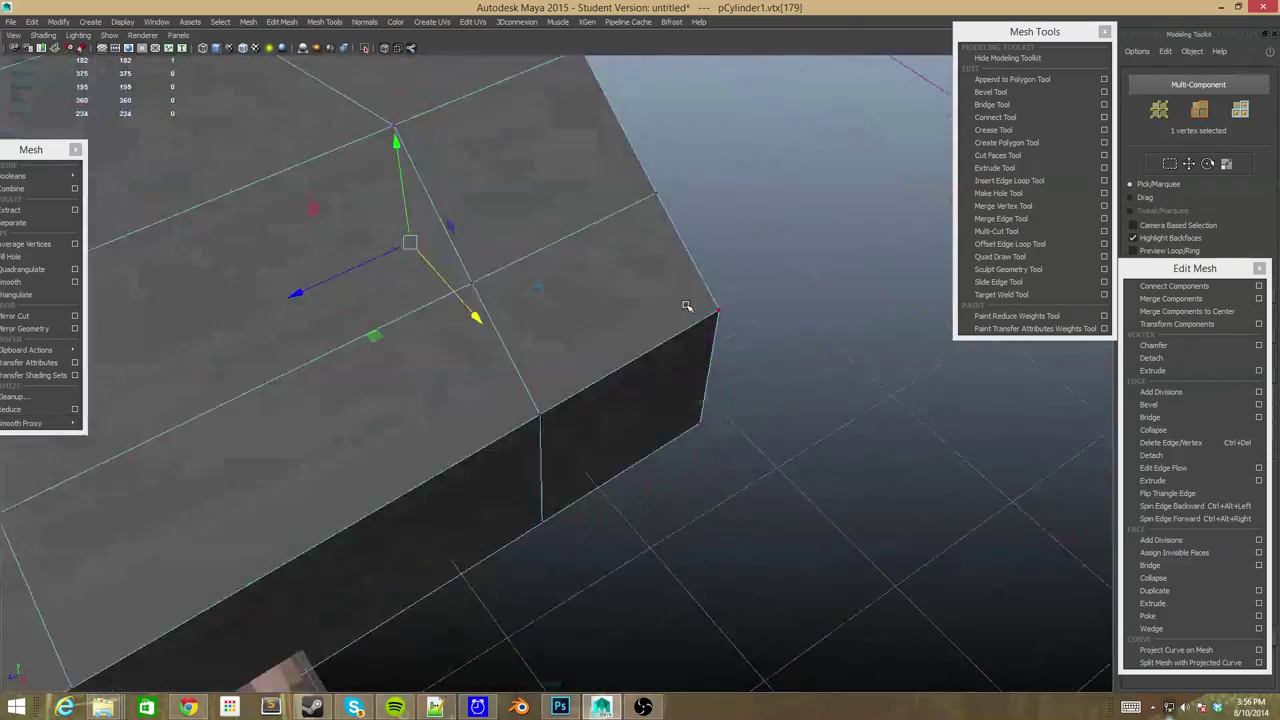
{"action": "scroll", "coordinate": [689, 309], "scroll_direction": "down", "scroll_amount": 3}
{"action": "mouse_move", "coordinate": [383, 50]}
{"action": "left_mouse_down", "text": "alt"}
{"action": "mouse_move", "coordinate": [450, 300]}
{"action": "mouse_move", "coordinate": [520, 350]}
{"action": "left_mouse_up", "text": "alt"}
{"action": "scroll", "coordinate": [540, 370], "scroll_direction": "up", "scroll_amount": 3}
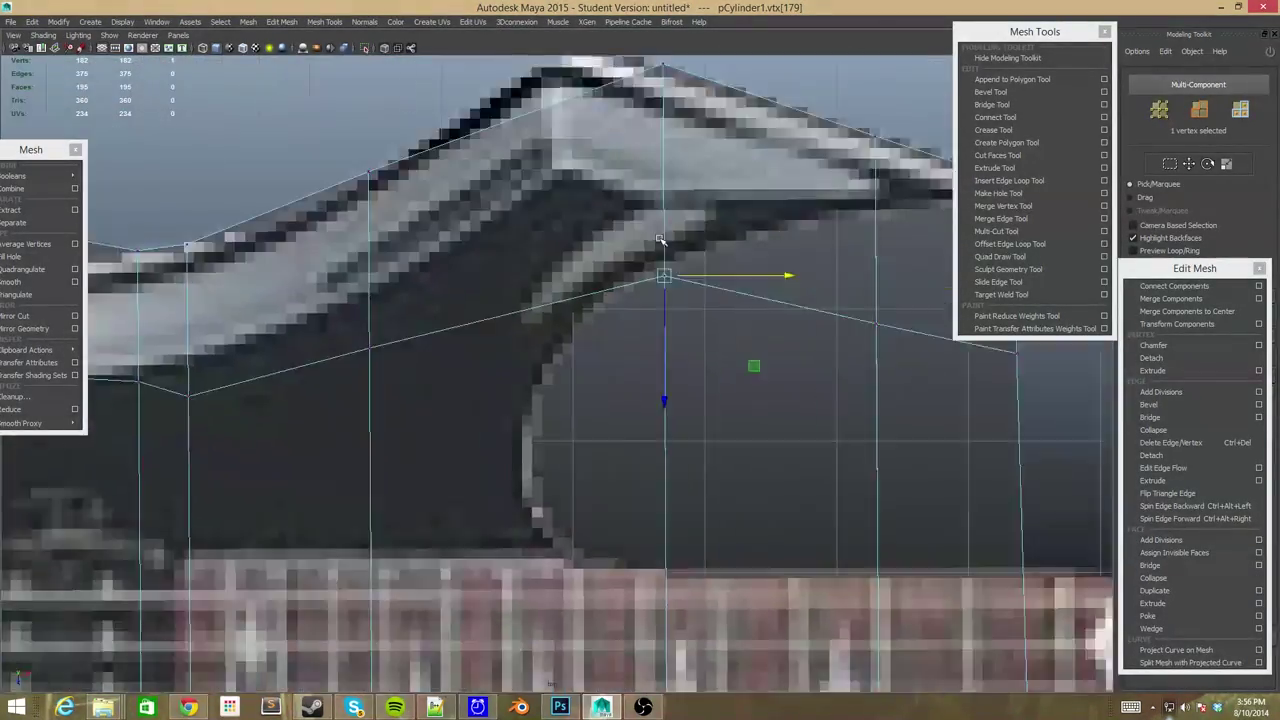
{"action": "scroll", "coordinate": [566, 379], "scroll_direction": "up", "scroll_amount": 3}
{"action": "left_click", "coordinate": [617, 458]}
{"action": "middle_click_drag", "start_coordinate": [617, 460], "coordinate": [577, 584]}
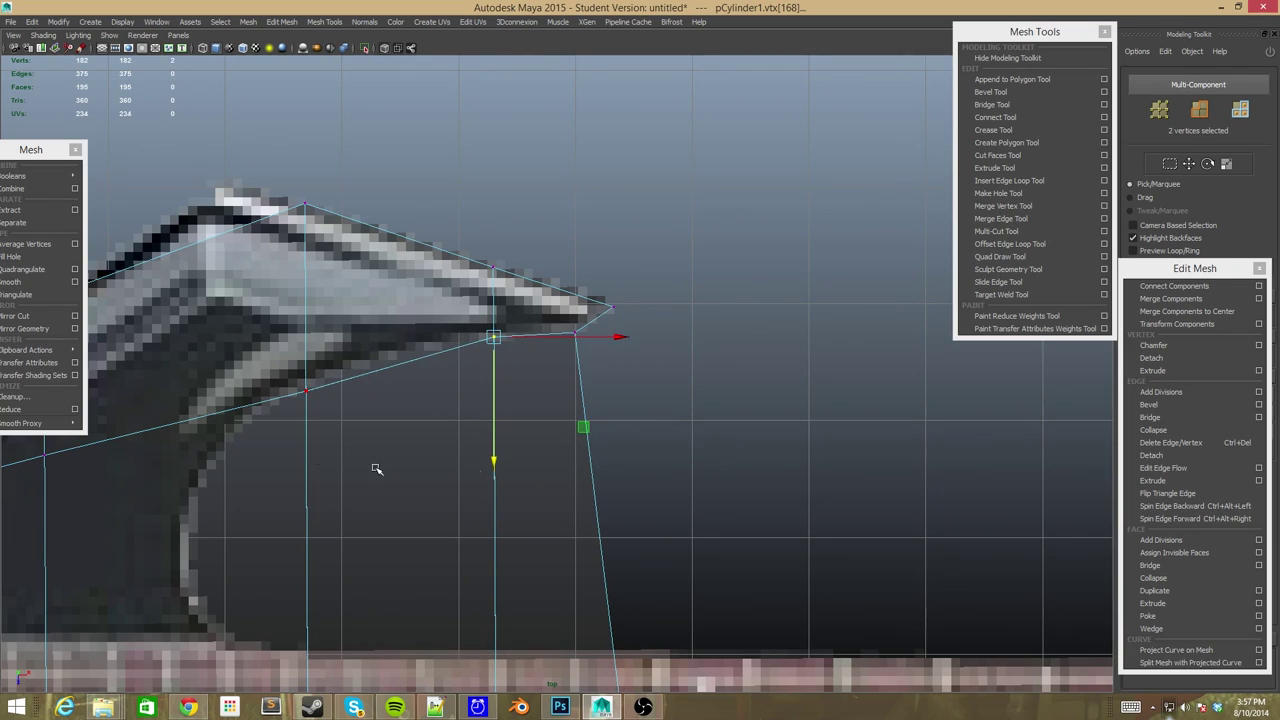
{"action": "scroll", "coordinate": [352, 497], "scroll_direction": "down", "scroll_amount": 3}
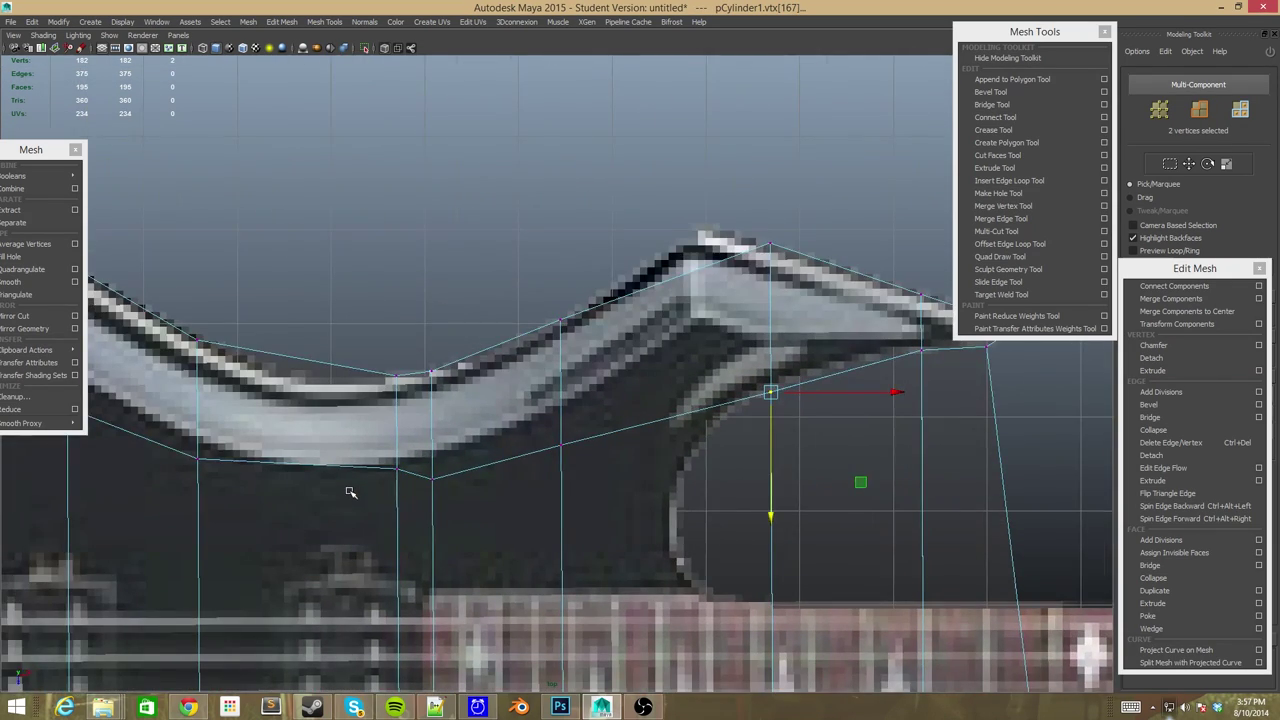
{"action": "scroll", "coordinate": [397, 287], "scroll_direction": "up", "scroll_amount": 3}
{"action": "scroll", "coordinate": [397, 287], "scroll_direction": "up", "scroll_amount": 2}
Position the remaining vertices along the upper curve and start Save As.
{"action": "left_click", "coordinate": [394, 395]}
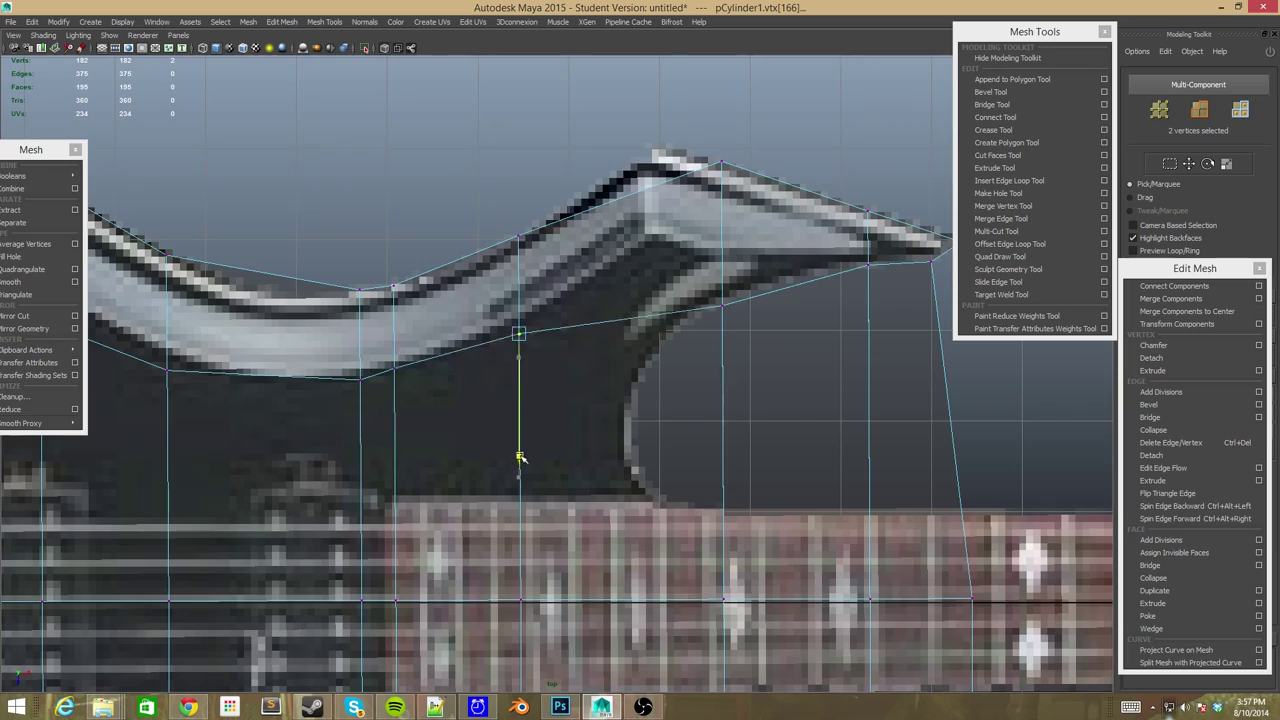
{"action": "scroll", "coordinate": [519, 457], "scroll_direction": "down", "scroll_amount": 2}
{"action": "scroll", "coordinate": [500, 500], "scroll_direction": "up", "scroll_amount": 2}
{"action": "scroll", "coordinate": [486, 540], "scroll_direction": "up", "scroll_amount": 2}
{"action": "left_click", "coordinate": [484, 432]}
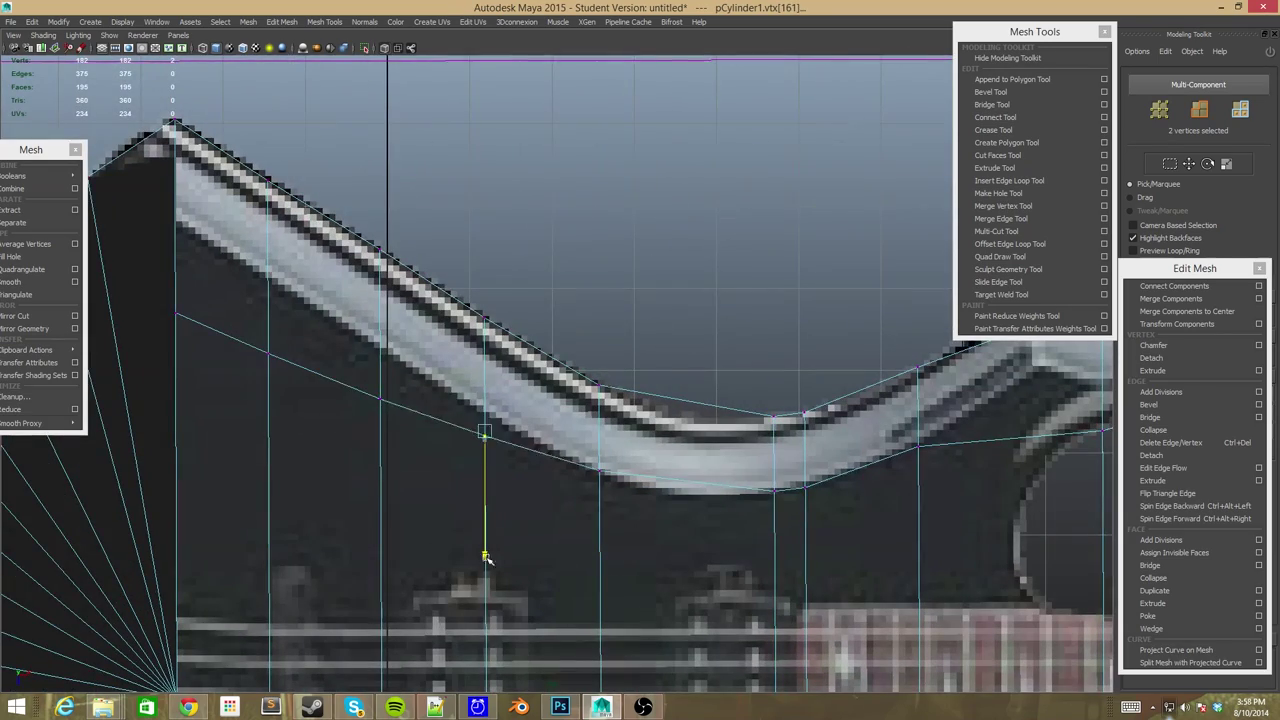
{"action": "scroll", "coordinate": [301, 350], "scroll_direction": "up", "scroll_amount": 1}
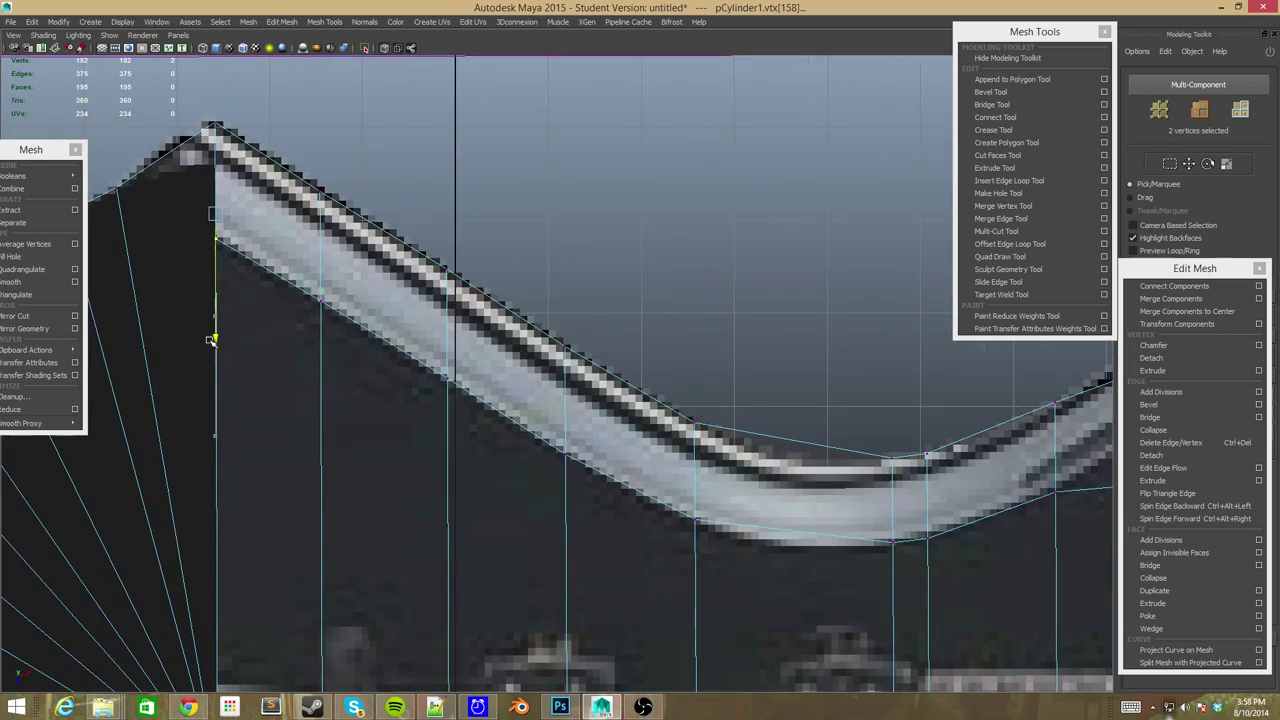
{"action": "scroll", "coordinate": [220, 345], "scroll_direction": "down", "scroll_amount": 3}
{"action": "scroll", "coordinate": [400, 400], "scroll_direction": "up", "scroll_amount": 2}
{"action": "key", "text": "ctrl+shift+s"}
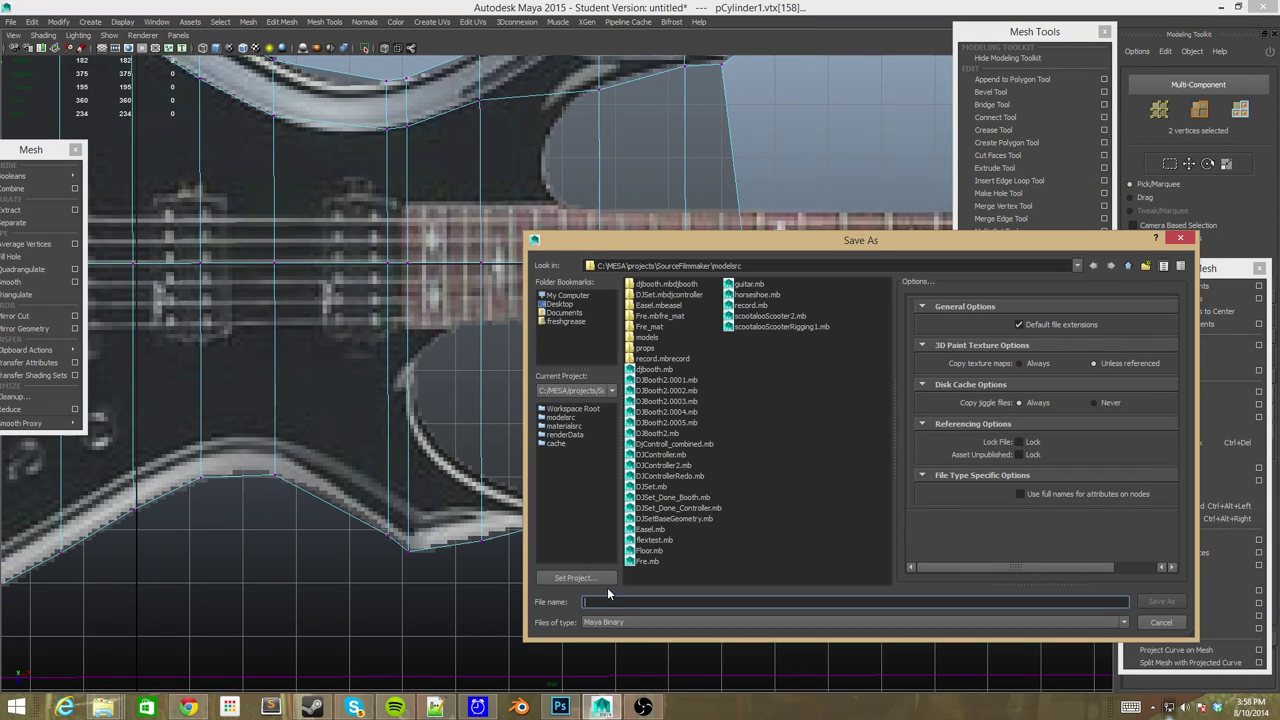
Save the scene as RR_RainbowGuitar.mb, accepting the Student Version warning.
{"action": "type", "text": "RR_RainbowGuitar"}
{"action": "key", "text": "Return"}
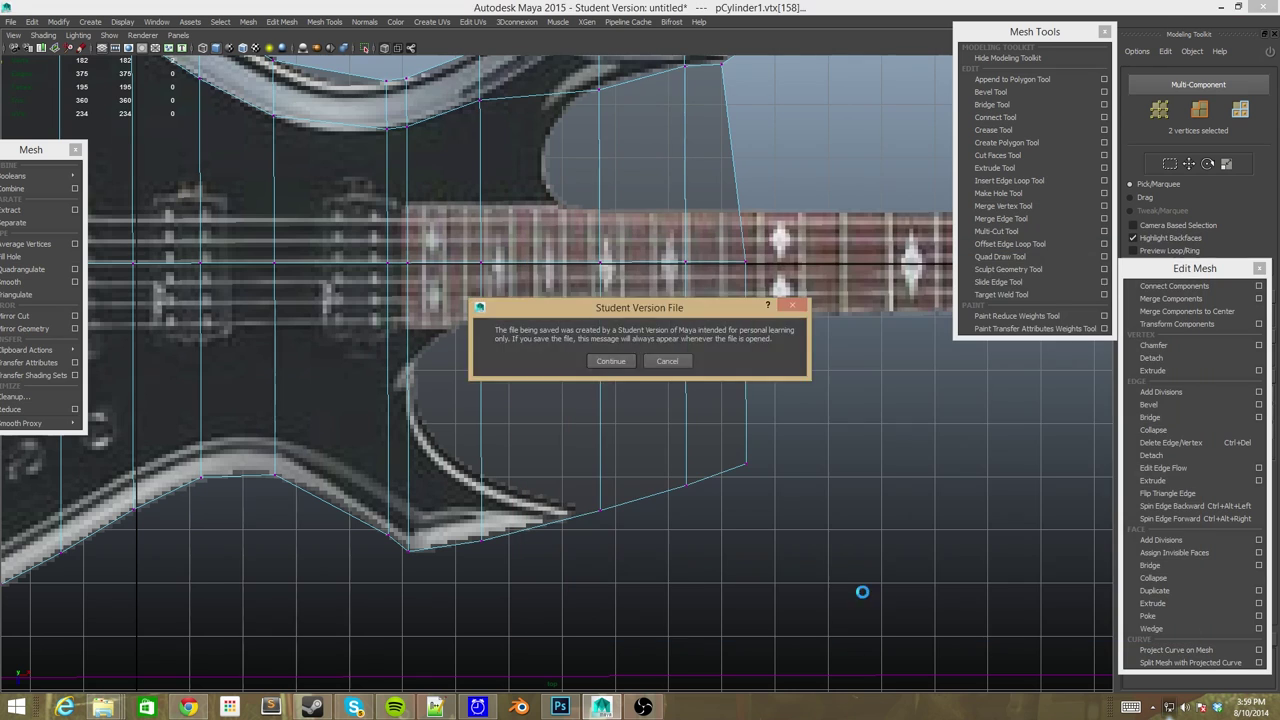
{"action": "key", "text": "Return"}
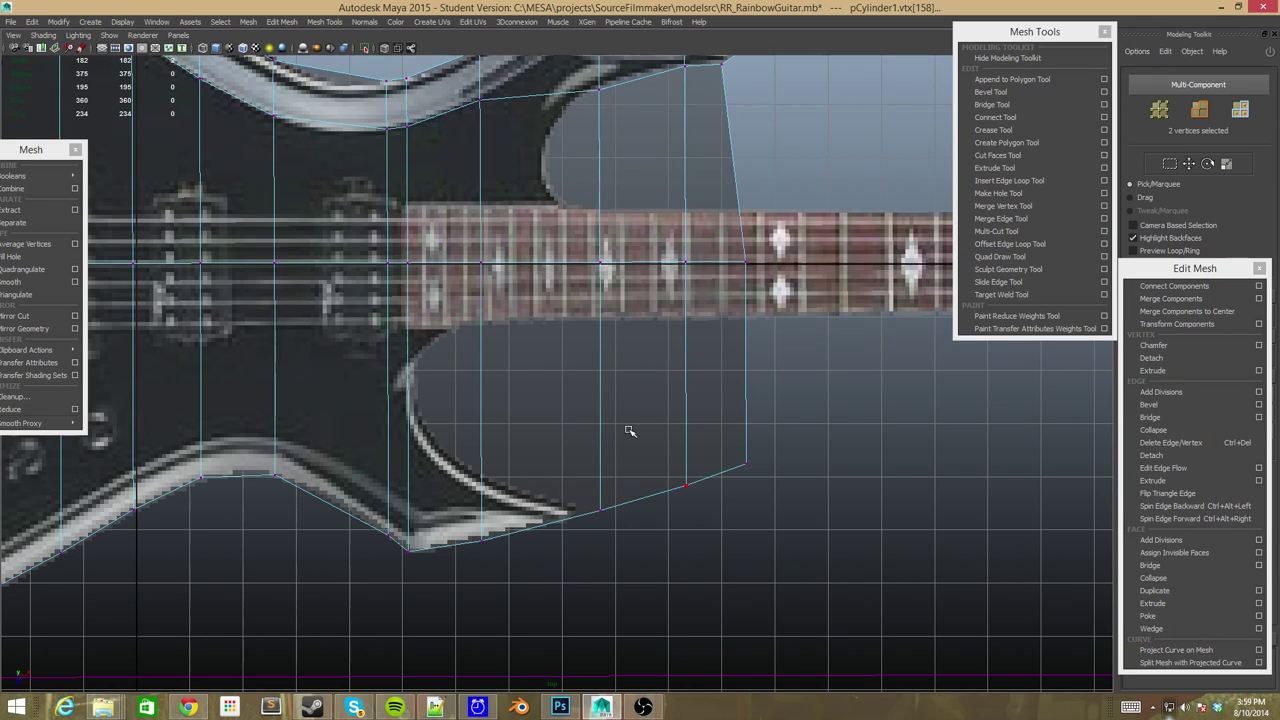
Briefly check the group chat window, then return to the Maya scene.
{"action": "key", "text": "alt+Tab"}
{"action": "left_click", "coordinate": [437, 507]}
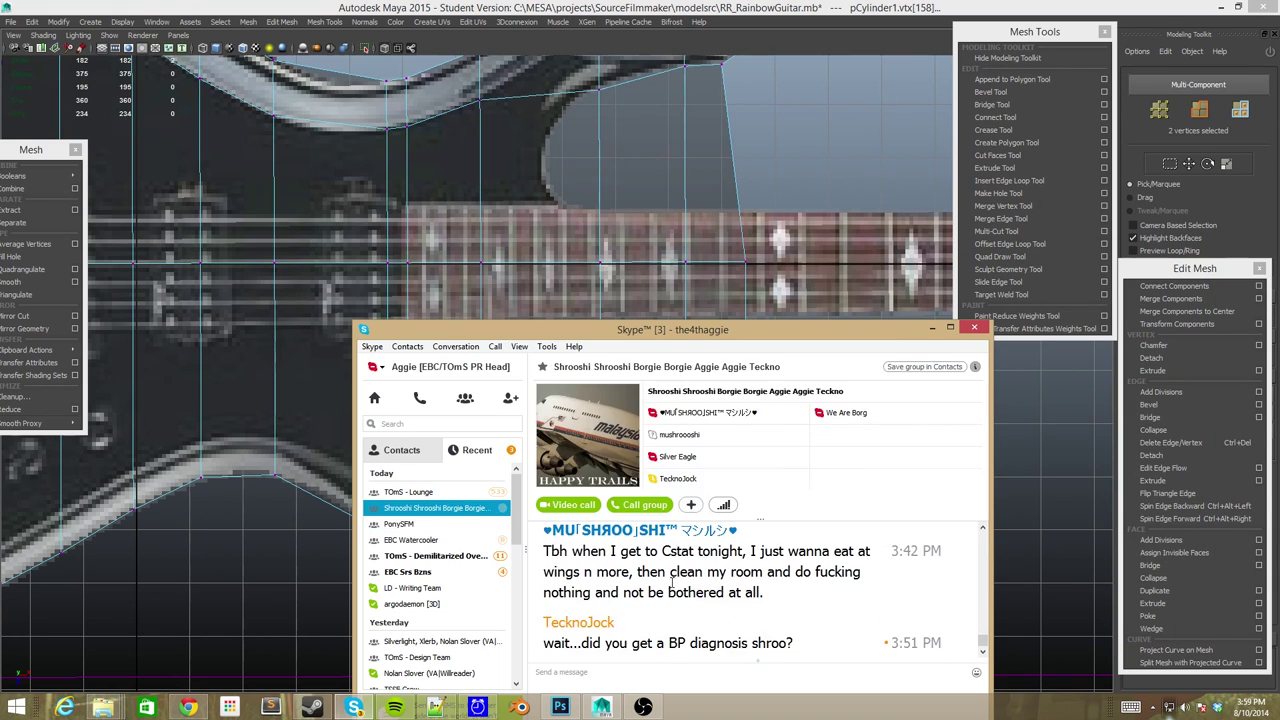
{"action": "key", "text": "alt+Tab"}
{"action": "scroll", "coordinate": [687, 427], "scroll_direction": "down", "scroll_amount": 3}
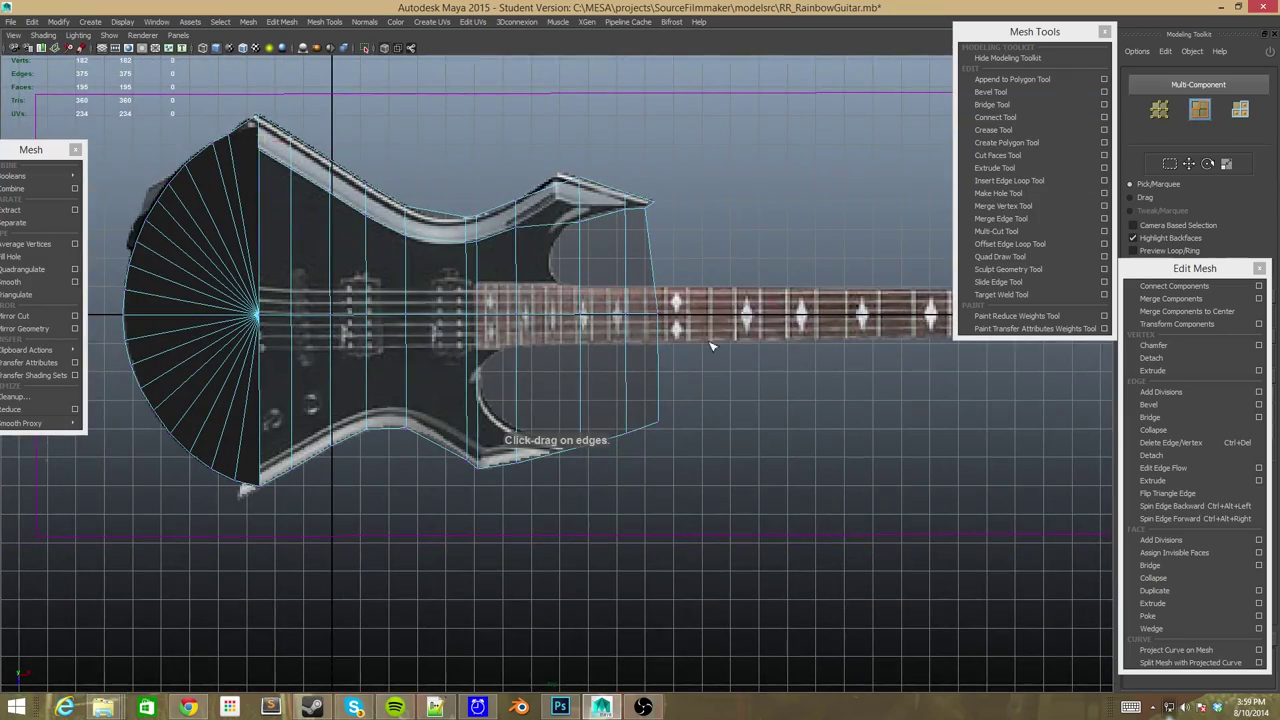
Tumble around the body and select the vertex at the body corner.
{"action": "left_click_drag", "start_coordinate": [645, 391], "coordinate": [260, 478], "text": "alt"}
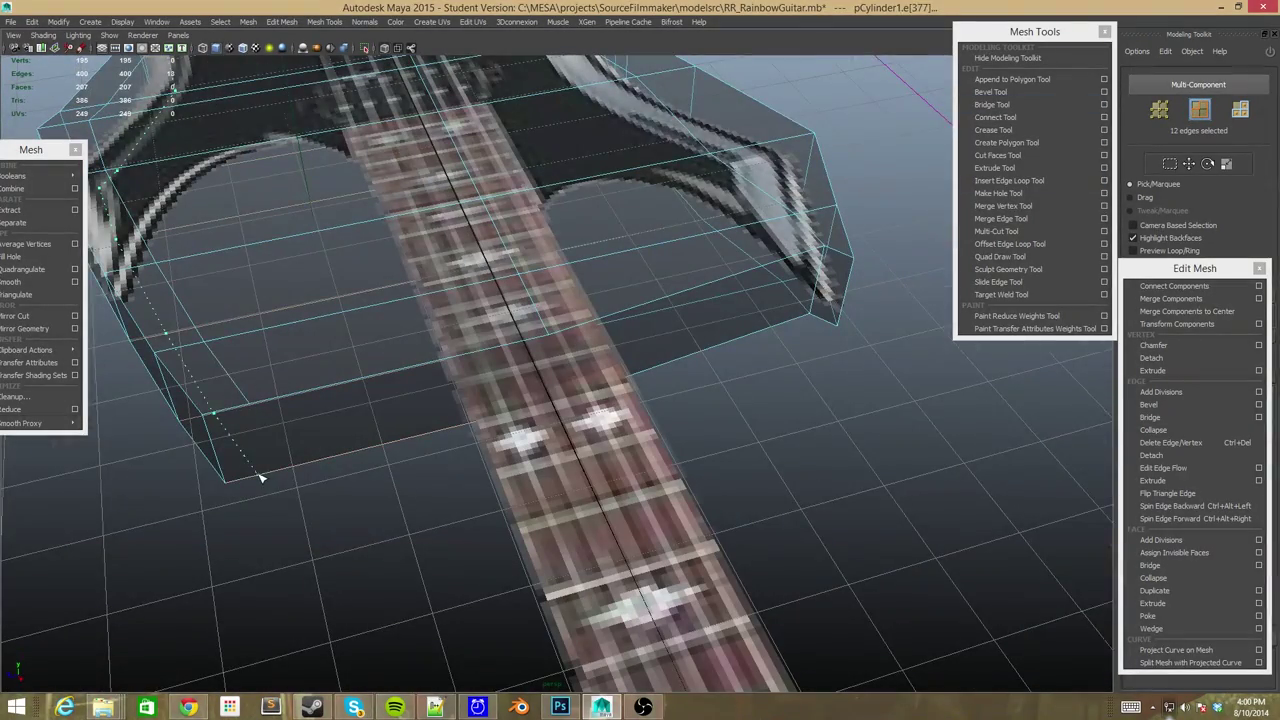
{"action": "left_click_drag", "start_coordinate": [313, 387], "coordinate": [577, 434], "text": "alt"}
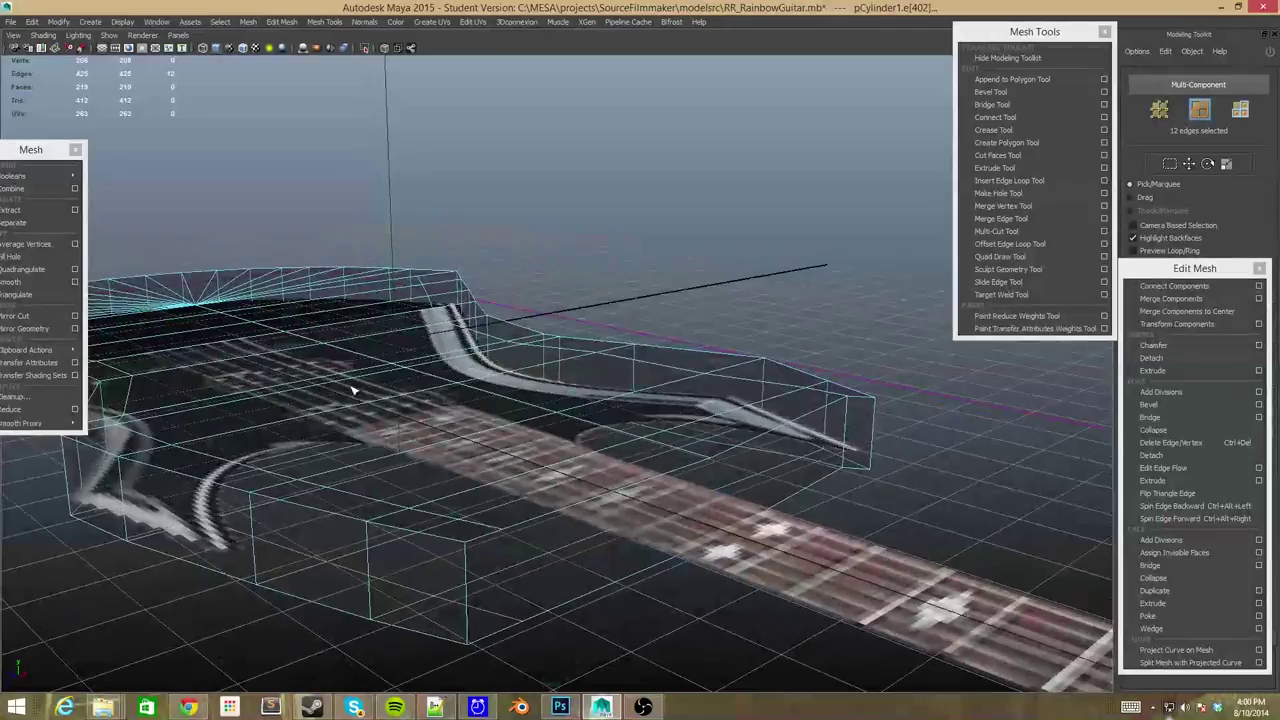
{"action": "scroll", "coordinate": [577, 434], "scroll_direction": "up", "scroll_amount": 5}
{"action": "scroll", "coordinate": [571, 523], "scroll_direction": "up", "scroll_amount": 2}
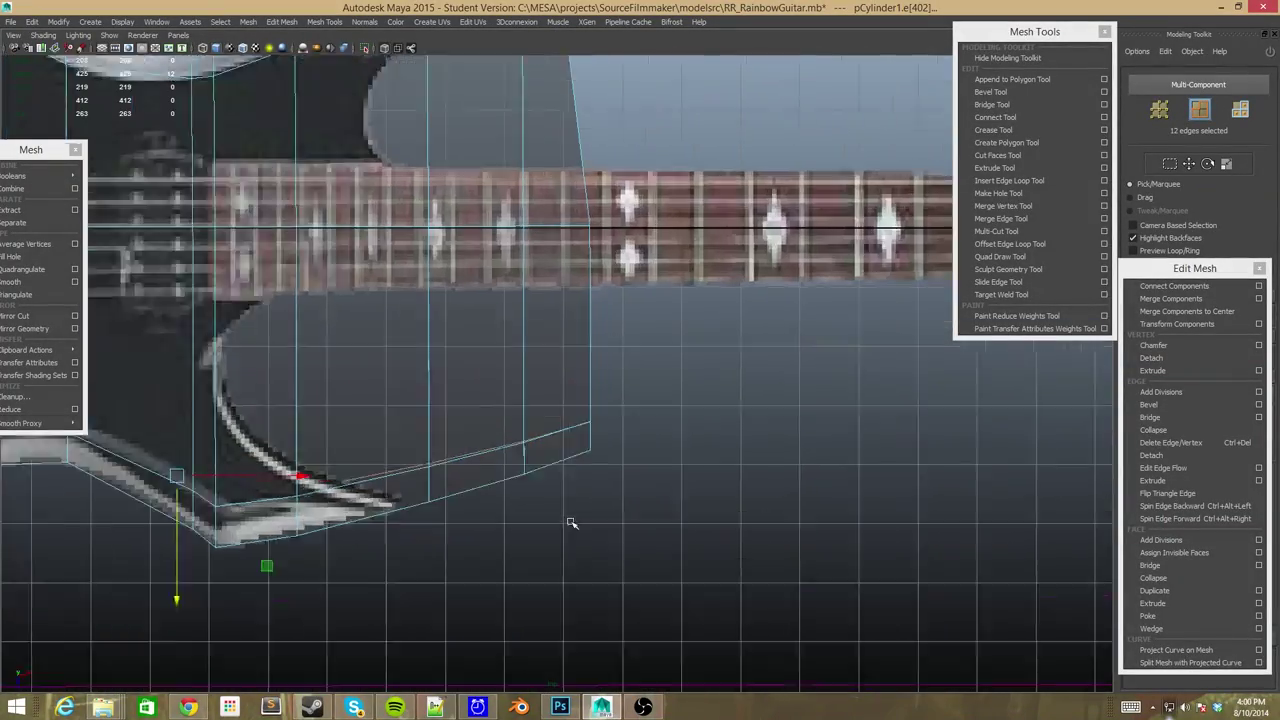
{"action": "scroll", "coordinate": [560, 503], "scroll_direction": "up", "scroll_amount": 5}
{"action": "scroll", "coordinate": [480, 495], "scroll_direction": "down", "scroll_amount": 3}
{"action": "right_click_drag", "start_coordinate": [470, 405], "coordinate": [430, 390]}
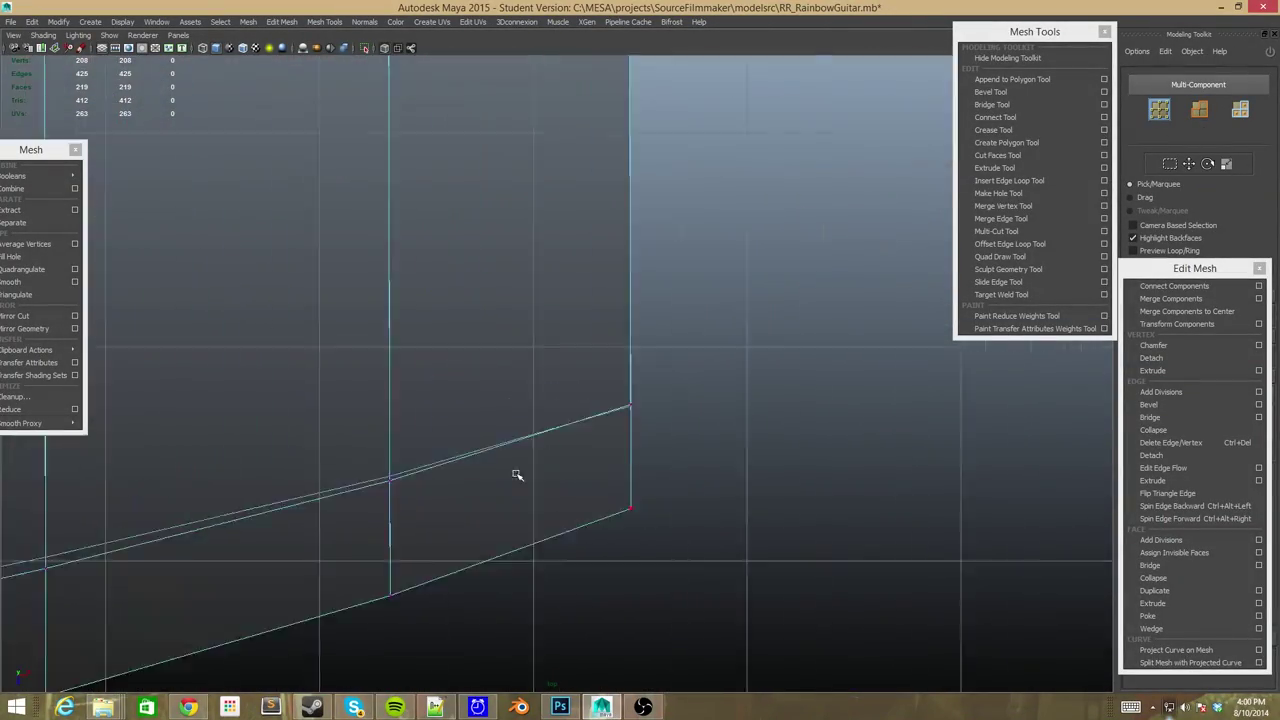
{"action": "scroll", "coordinate": [514, 477], "scroll_direction": "up", "scroll_amount": 4}
{"action": "left_click_drag", "start_coordinate": [430, 502], "coordinate": [472, 535]}
{"action": "scroll", "coordinate": [471, 535], "scroll_direction": "down", "scroll_amount": 3}
{"action": "scroll", "coordinate": [466, 640], "scroll_direction": "down", "scroll_amount": 4}
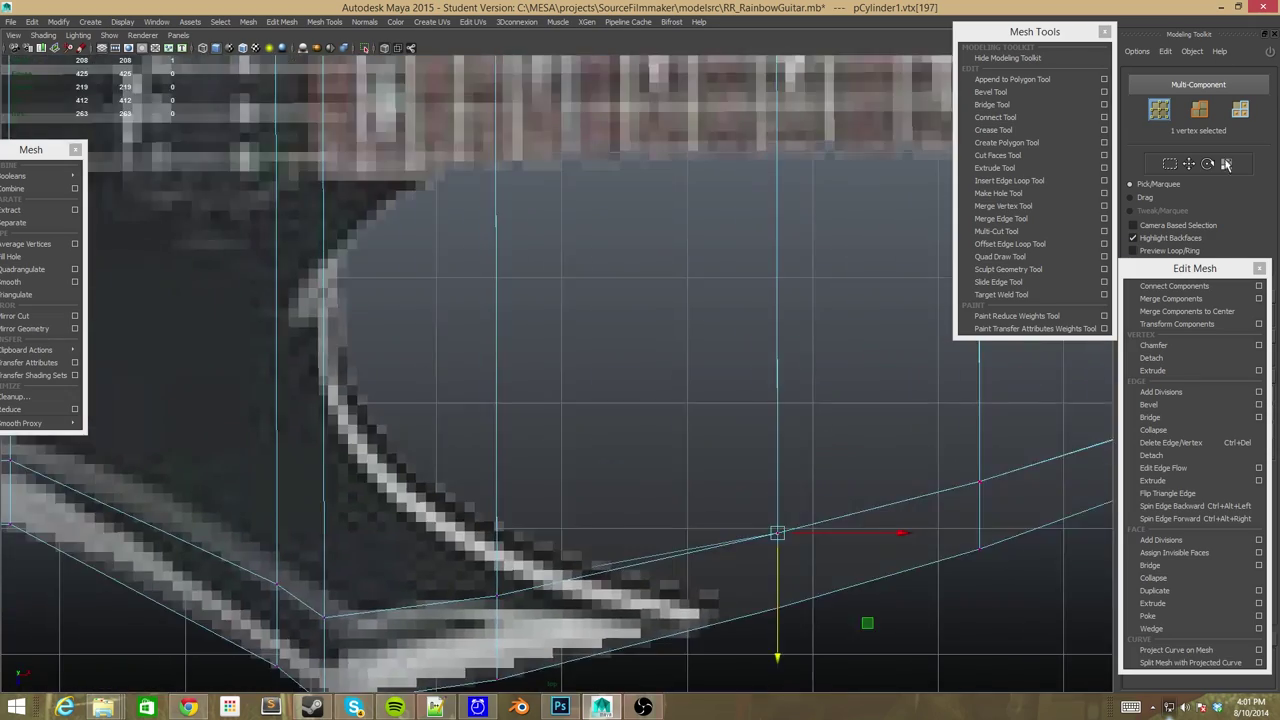
Set the reference image plane's camera to persp in the Attribute Editor.
{"action": "key", "text": "ctrl+space"}
{"action": "key", "text": "ctrl+a"}
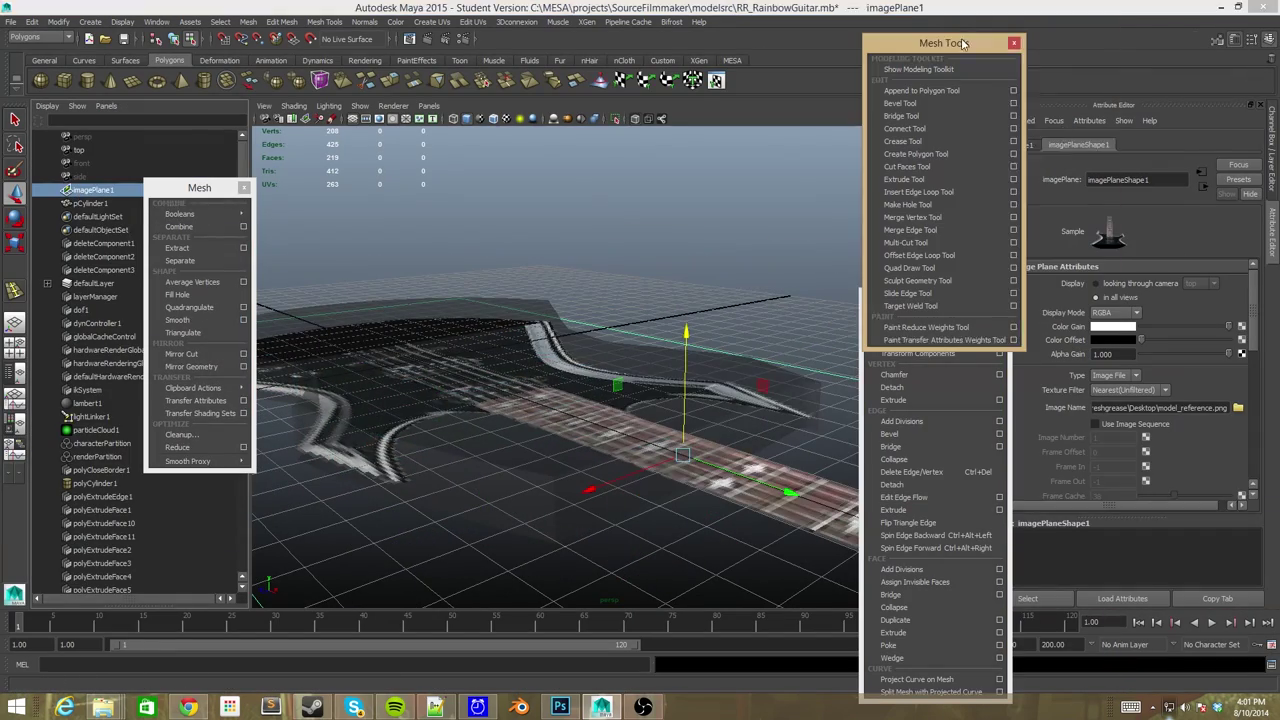
{"action": "left_click", "coordinate": [1200, 283]}
{"action": "left_click", "coordinate": [1196, 308]}
{"action": "scroll", "coordinate": [511, 331], "scroll_direction": "up", "scroll_amount": 3}
Select outline vertices and move one down to straighten the body edge.
{"action": "right_click_drag", "start_coordinate": [457, 400], "coordinate": [405, 400]}
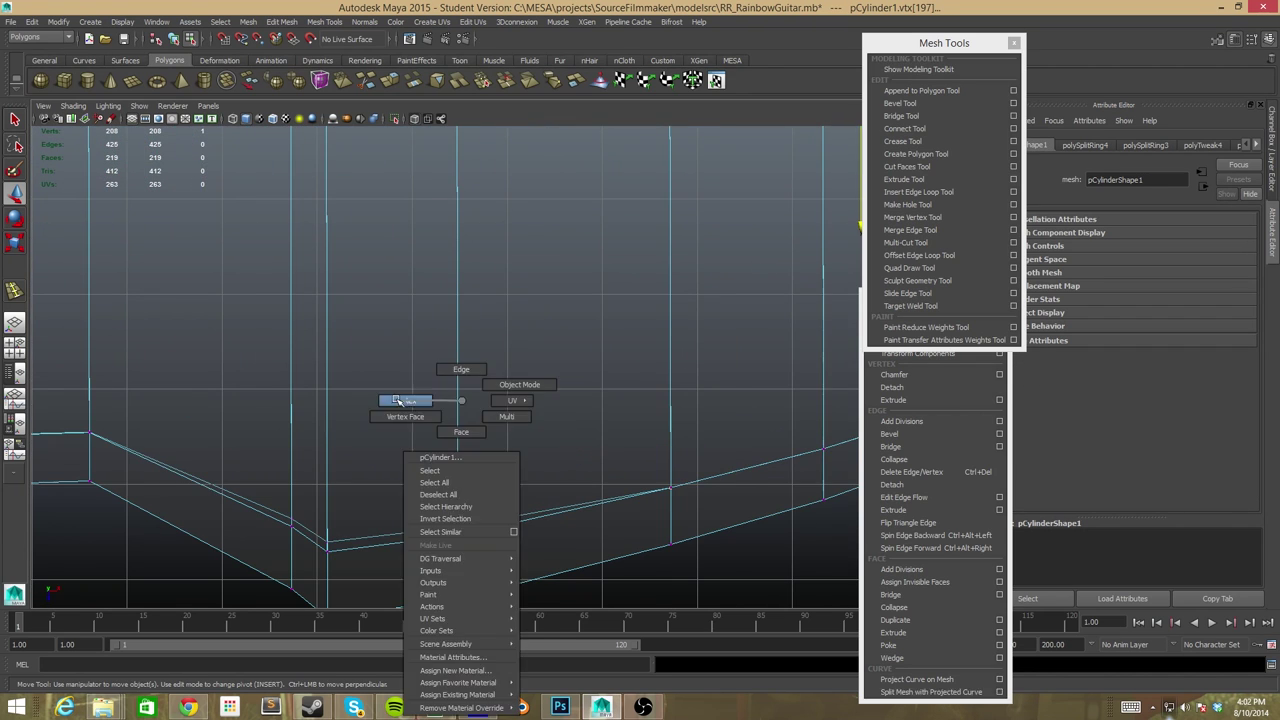
{"action": "left_click", "coordinate": [591, 534]}
{"action": "key", "text": "ctrl+space"}
{"action": "scroll", "coordinate": [456, 460], "scroll_direction": "up", "scroll_amount": 3}
{"action": "left_click_drag", "start_coordinate": [456, 460], "coordinate": [431, 485], "text": "alt"}
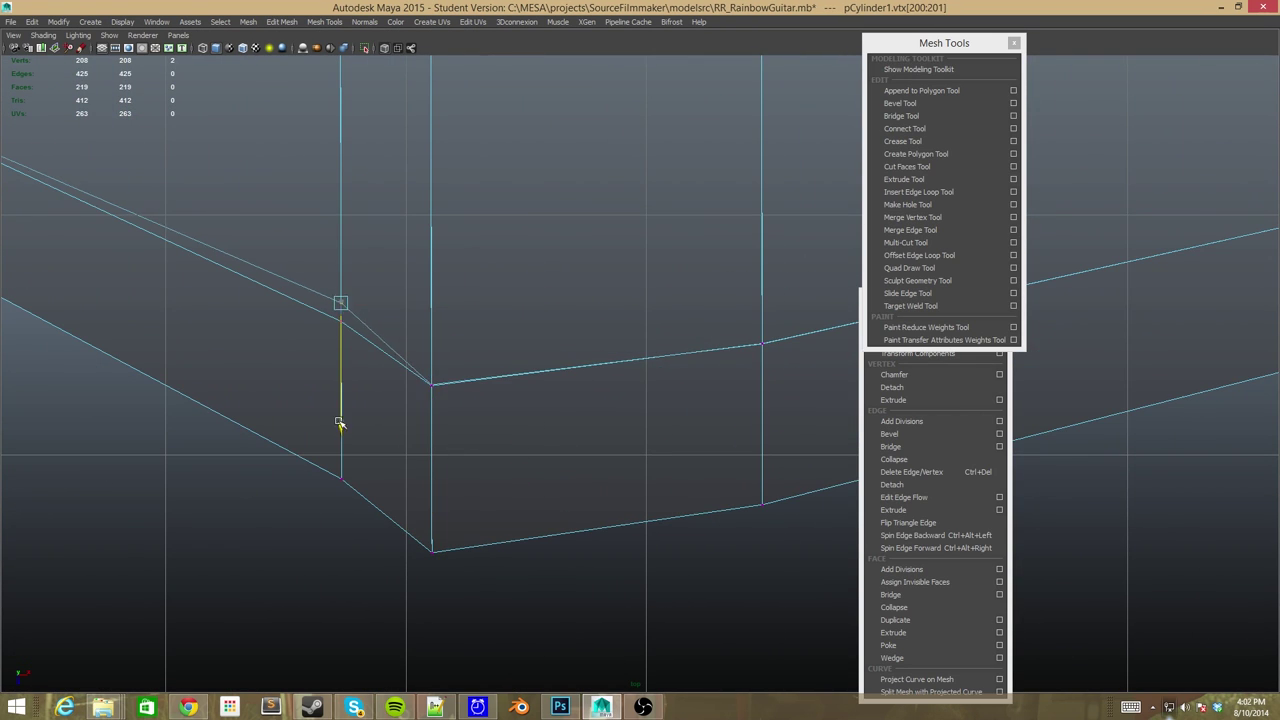
{"action": "key", "text": "Right"}
{"action": "key", "text": "f"}
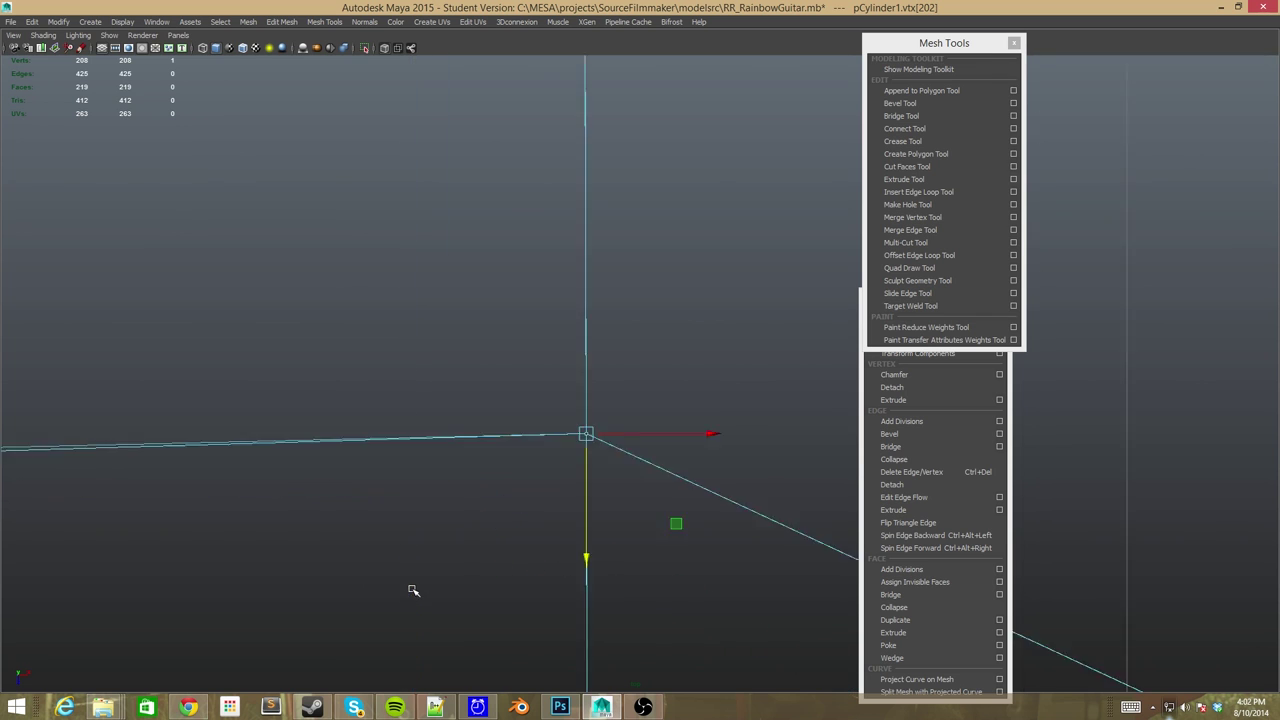
{"action": "left_click_drag", "start_coordinate": [418, 563], "coordinate": [383, 531], "text": "alt"}
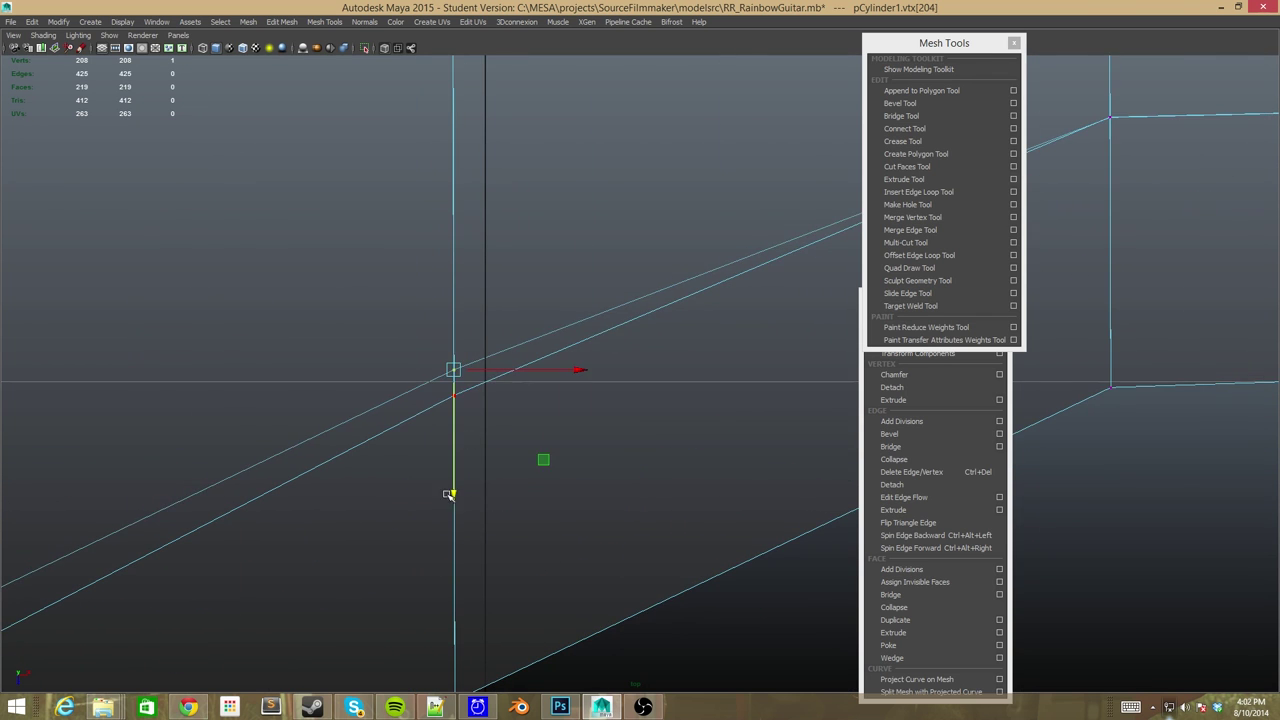
{"action": "key", "text": "Right"}
Lower another outline vertex to line up with its neighbours.
{"action": "left_click_drag", "start_coordinate": [472, 567], "coordinate": [406, 280], "text": "alt"}
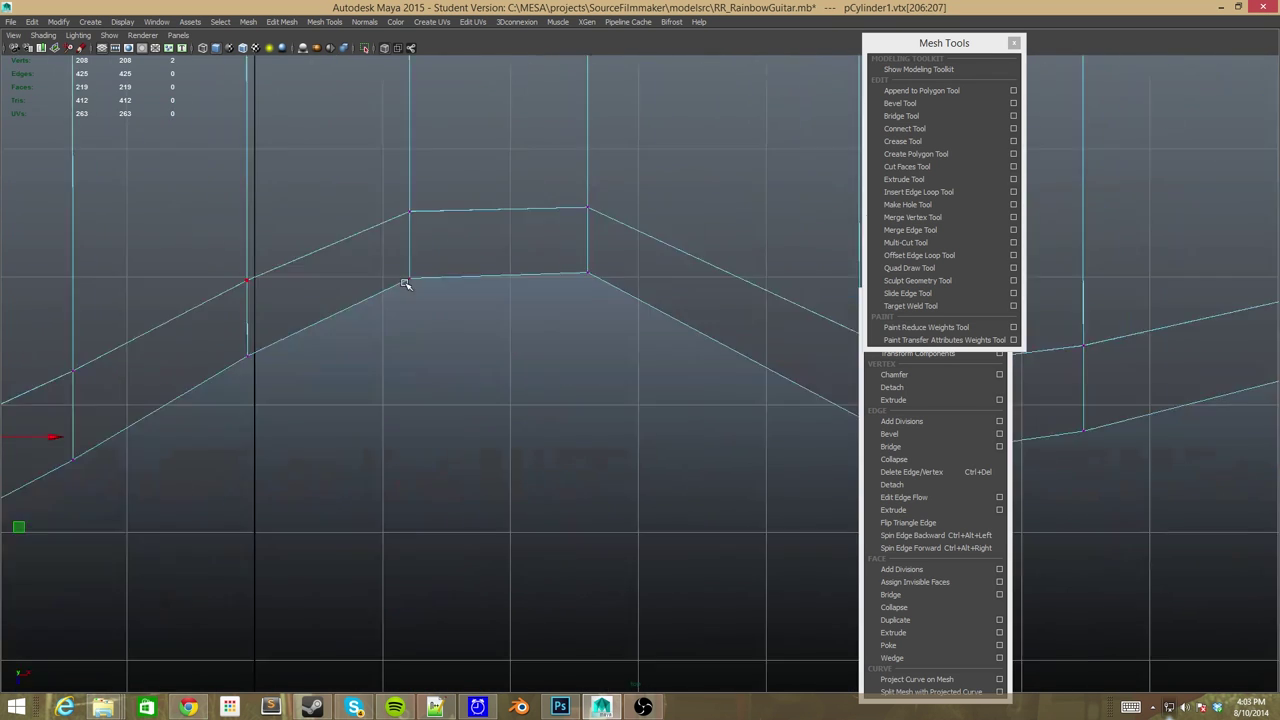
{"action": "key", "text": "ctrl+space"}
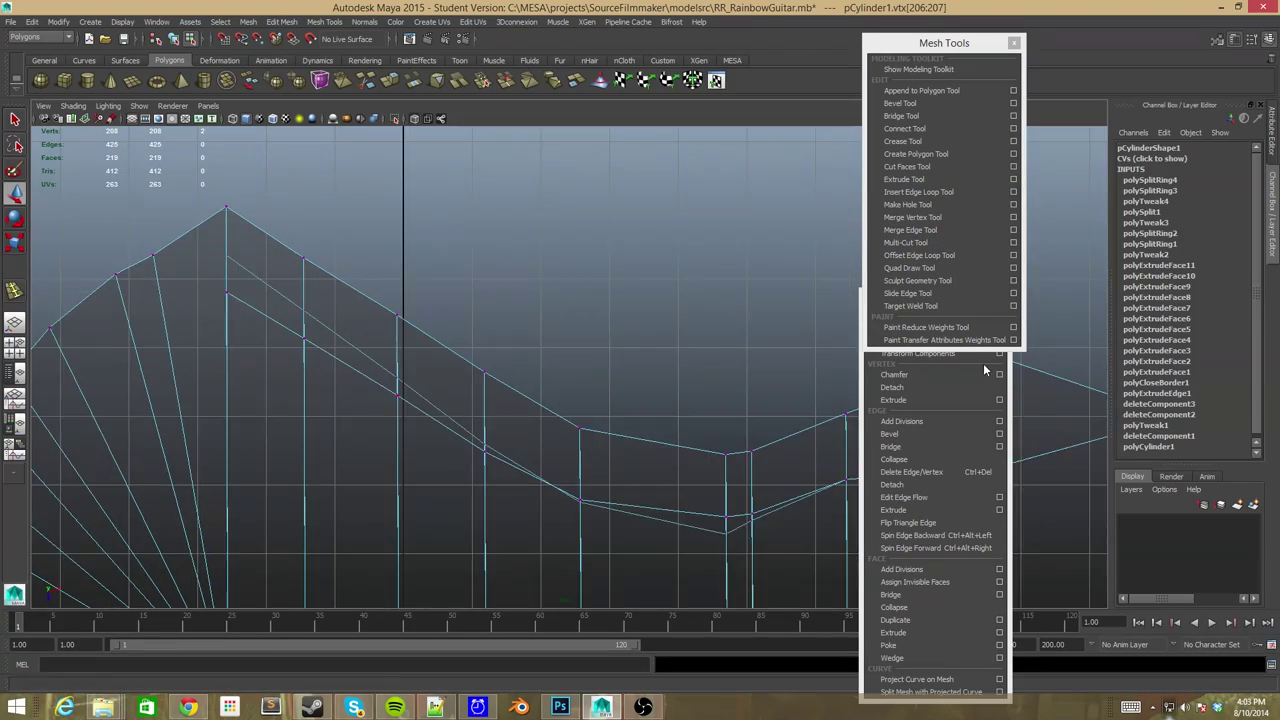
{"action": "left_click", "coordinate": [467, 446]}
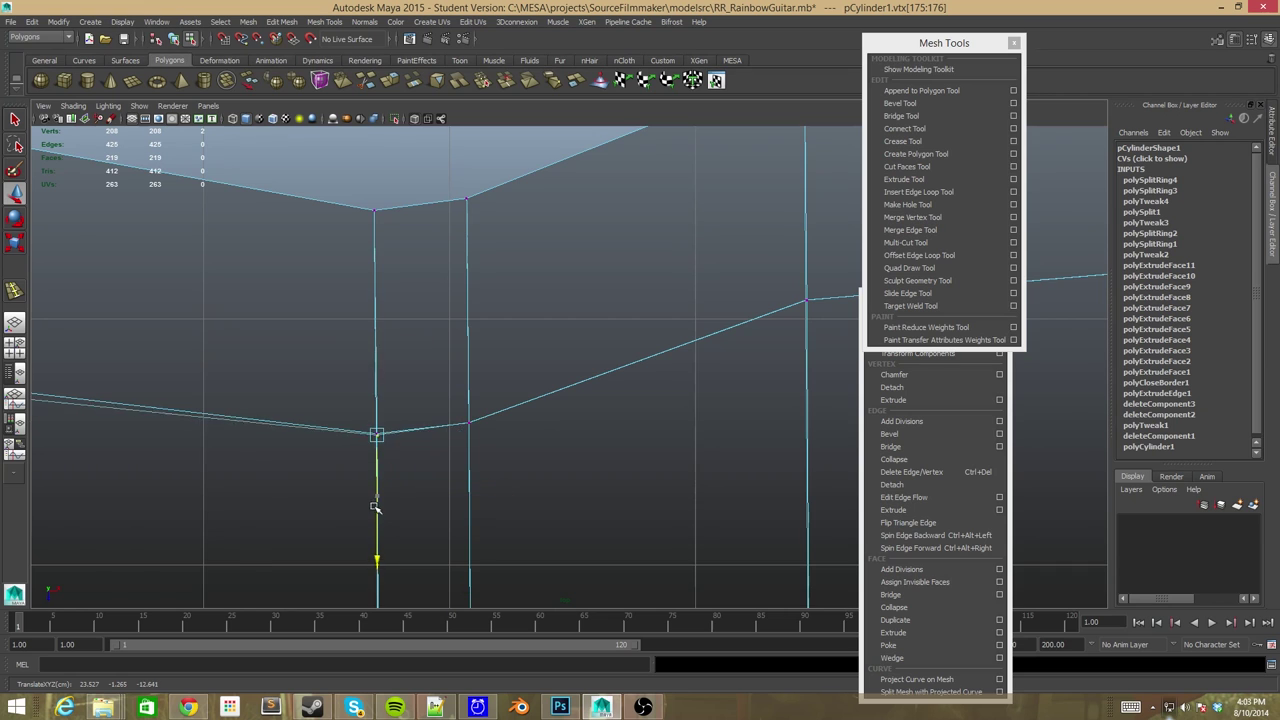
{"action": "left_click_drag", "start_coordinate": [374, 507], "coordinate": [497, 417], "text": "alt"}
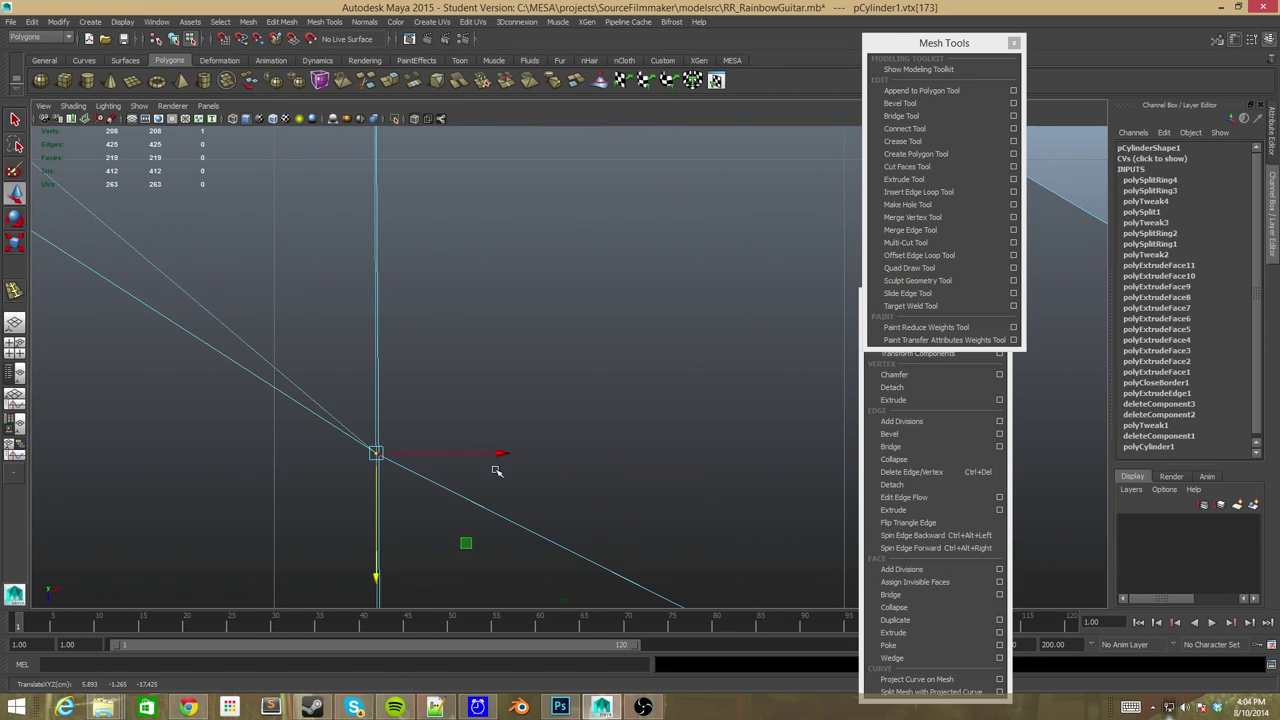
{"action": "mouse_move", "coordinate": [500, 455]}
{"action": "left_mouse_down", "text": "alt"}
{"action": "mouse_move", "coordinate": [400, 585]}
{"action": "mouse_move", "coordinate": [366, 437]}
{"action": "mouse_move", "coordinate": [374, 487]}
{"action": "mouse_move", "coordinate": [423, 520]}
{"action": "left_mouse_up", "text": "alt"}
Attach imagePlane1 to the top camera through its Attribute Editor.
{"action": "key", "text": "space"}
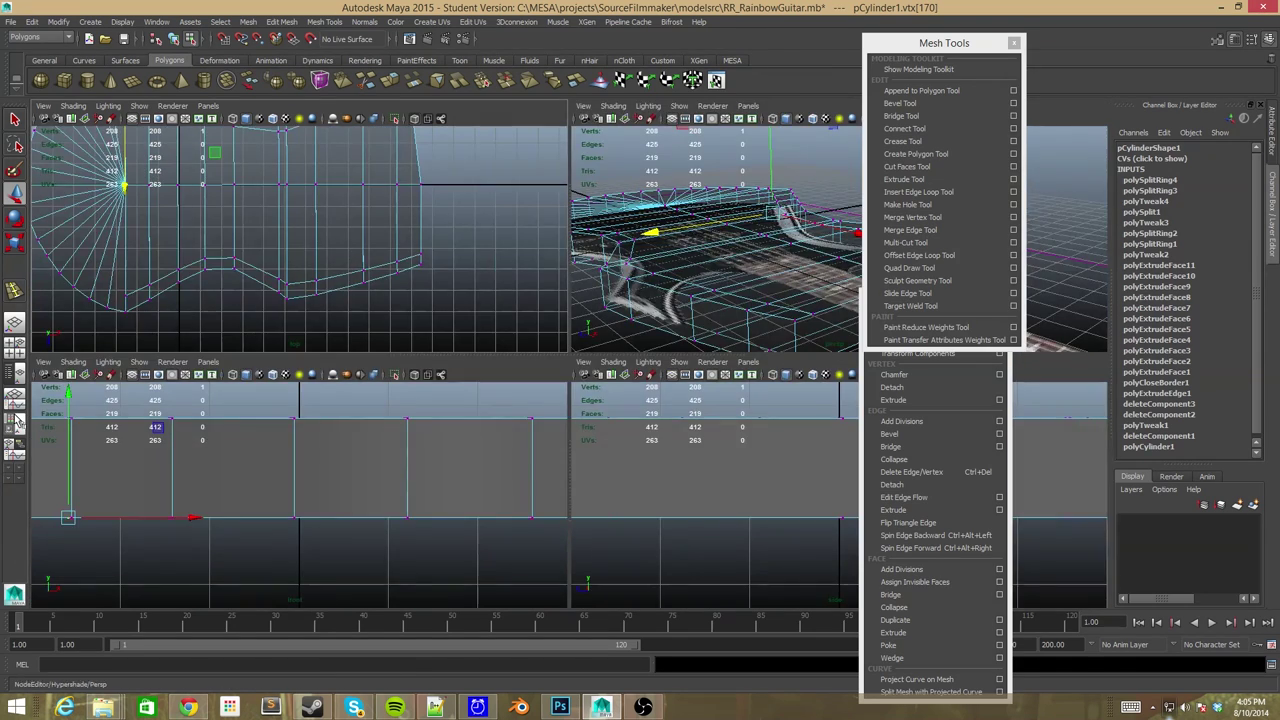
{"action": "left_click", "coordinate": [14, 424]}
{"action": "left_click", "coordinate": [92, 190]}
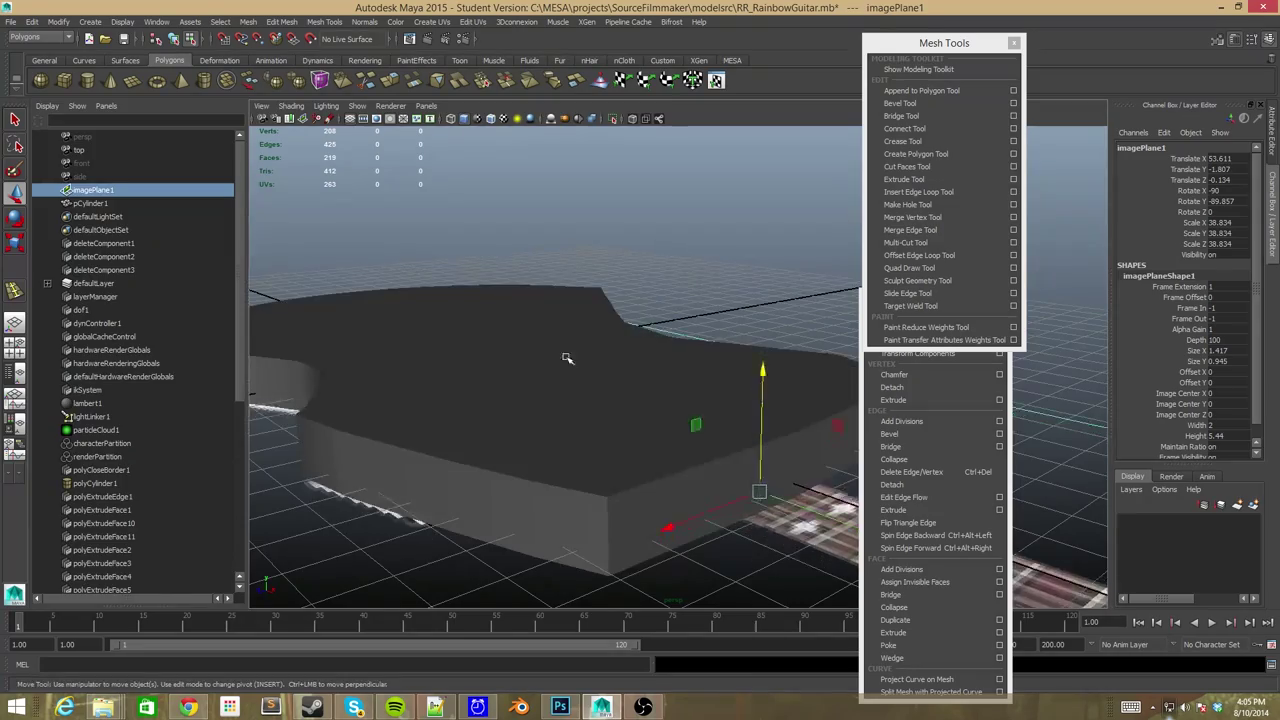
{"action": "left_click", "coordinate": [14, 410]}
{"action": "left_click", "coordinate": [14, 390]}
{"action": "left_click", "coordinate": [14, 424]}
{"action": "key", "text": "ctrl+a"}
{"action": "left_click", "coordinate": [1200, 284]}
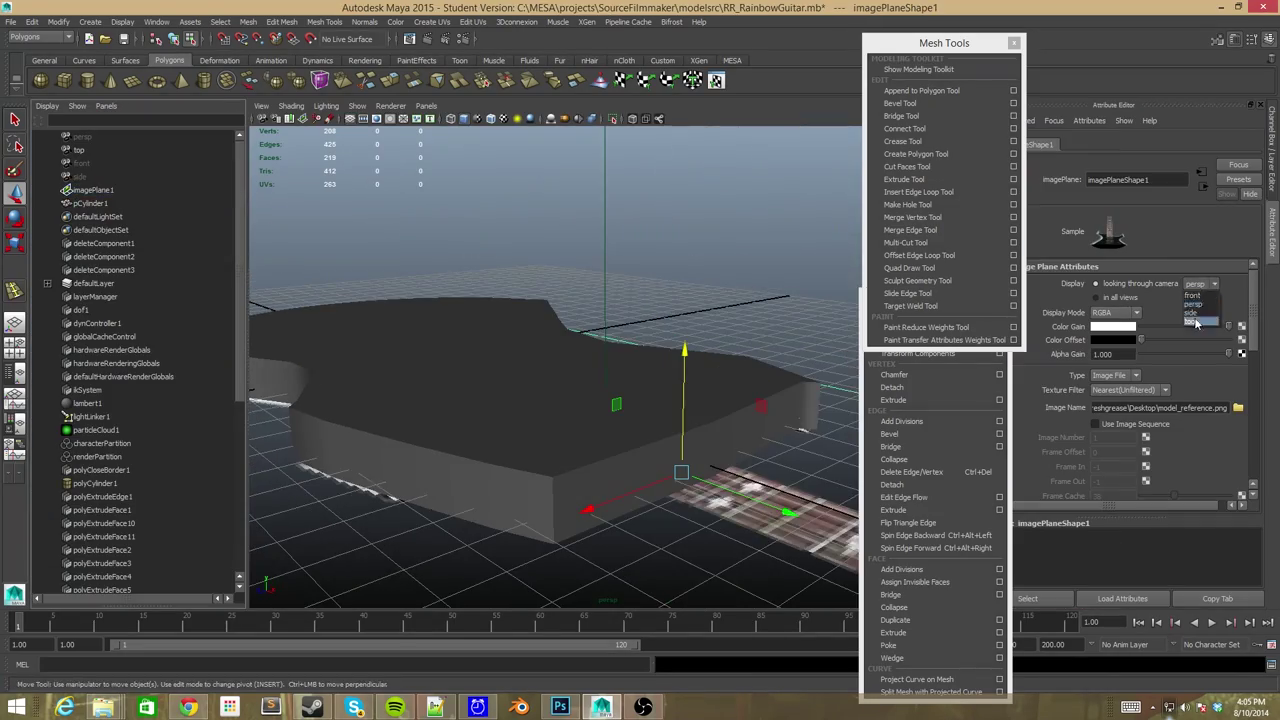
{"action": "left_click", "coordinate": [1195, 321]}
Return to a single enlarged view of the body and activate the Insert Edge Loop Tool.
{"action": "scroll", "coordinate": [337, 234], "scroll_direction": "up", "scroll_amount": 5}
{"action": "key", "text": "space"}
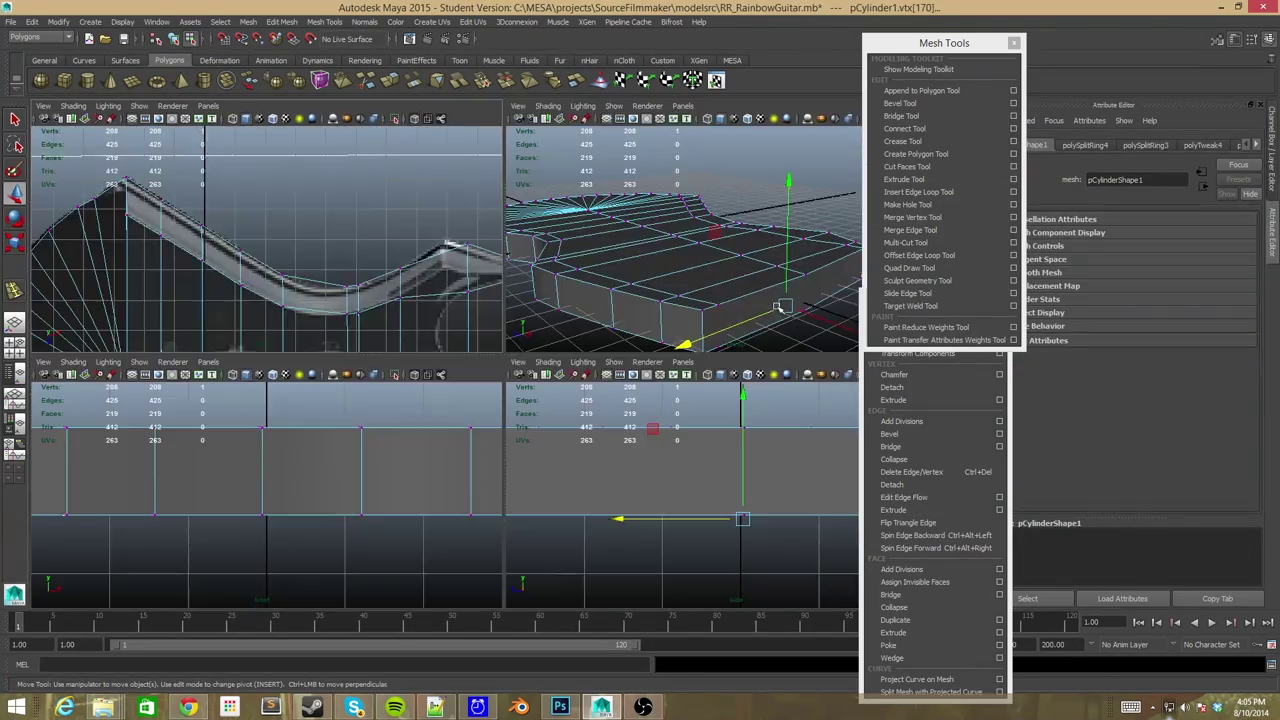
{"action": "key", "text": "space"}
{"action": "scroll", "coordinate": [560, 423], "scroll_direction": "up", "scroll_amount": 5}
{"action": "scroll", "coordinate": [543, 360], "scroll_direction": "down", "scroll_amount": 4}
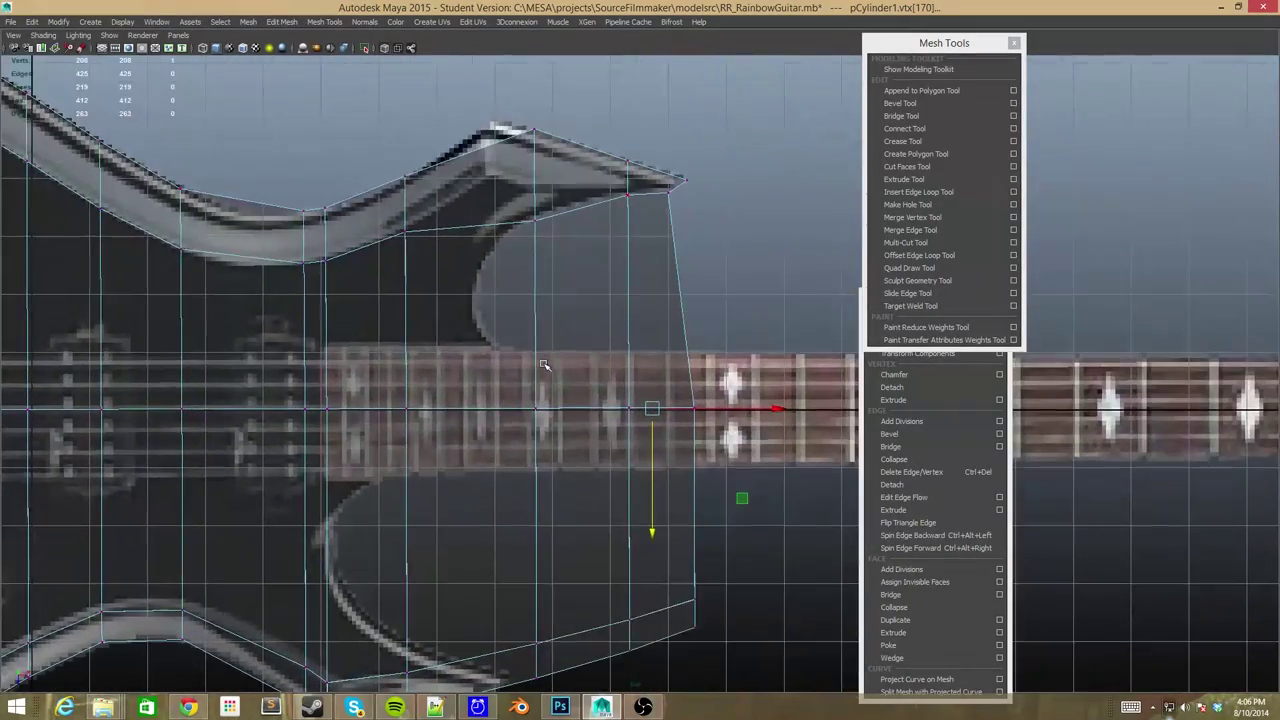
{"action": "scroll", "coordinate": [543, 373], "scroll_direction": "down", "scroll_amount": 2}
{"action": "scroll", "coordinate": [634, 219], "scroll_direction": "up", "scroll_amount": 1}
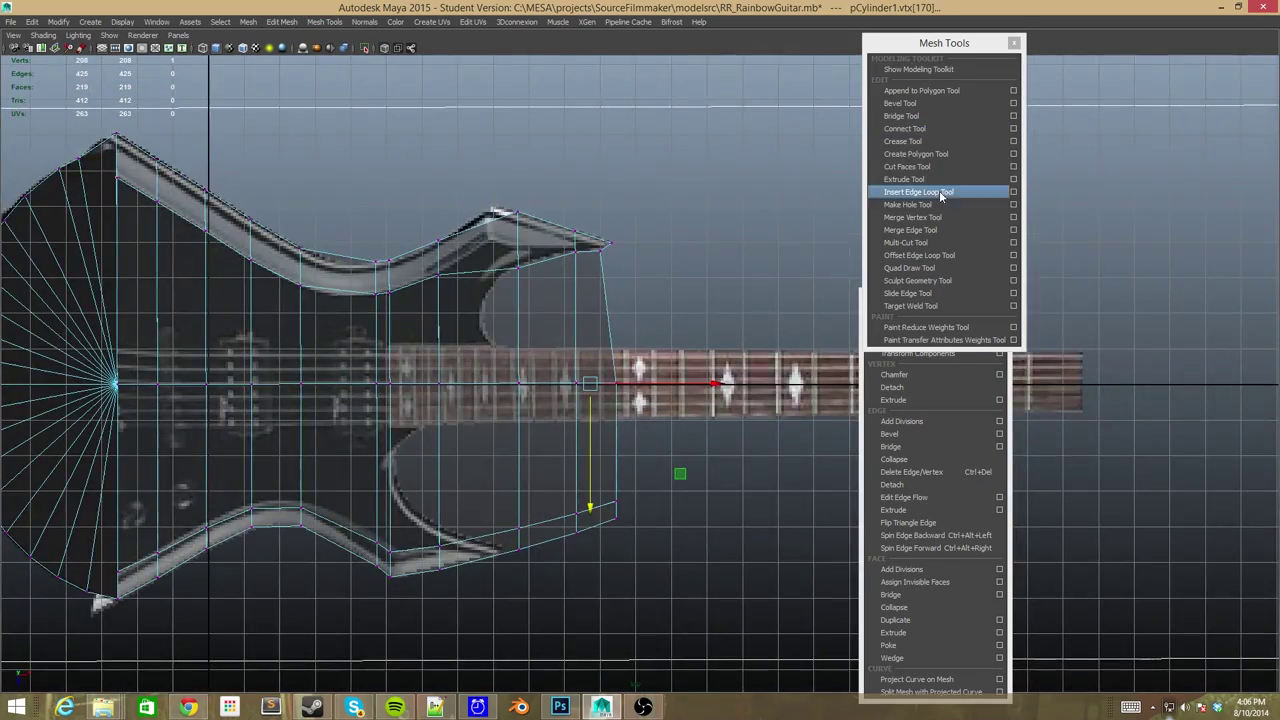
{"action": "left_click", "coordinate": [940, 192]}
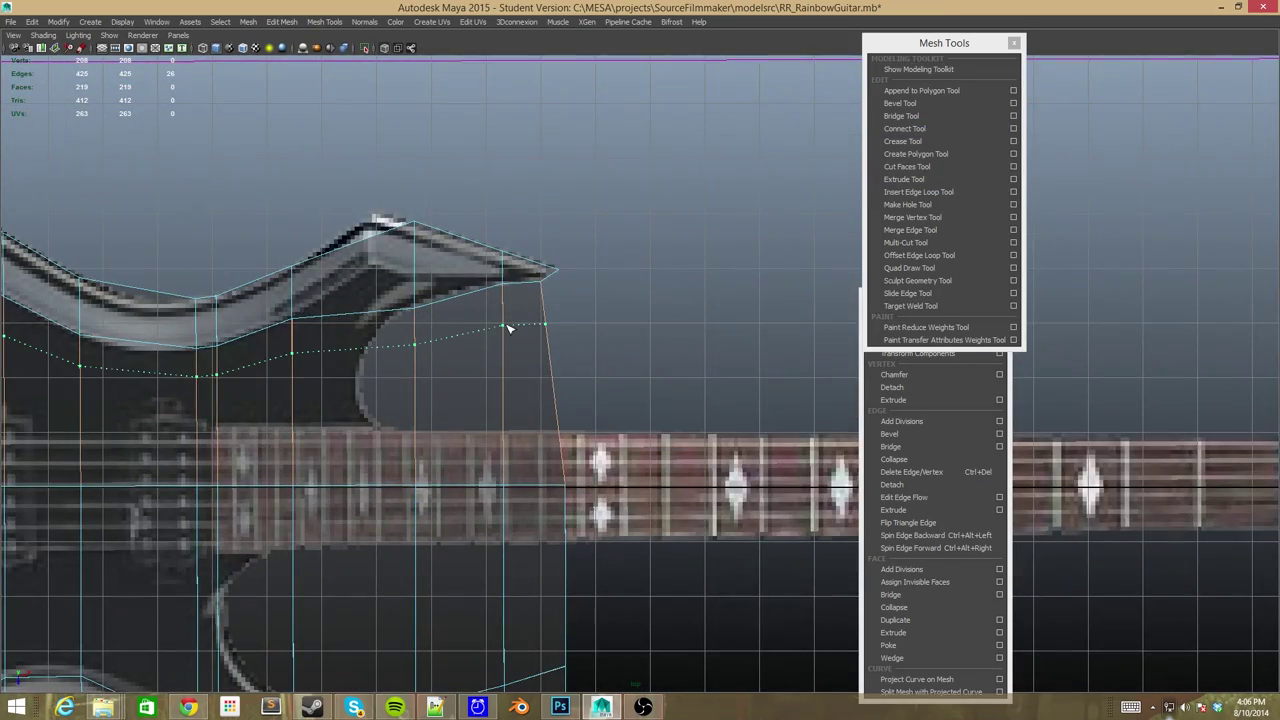
Add an edge loop across the upper horn and move its vertex onto the horn outline.
{"action": "left_click", "coordinate": [507, 328]}
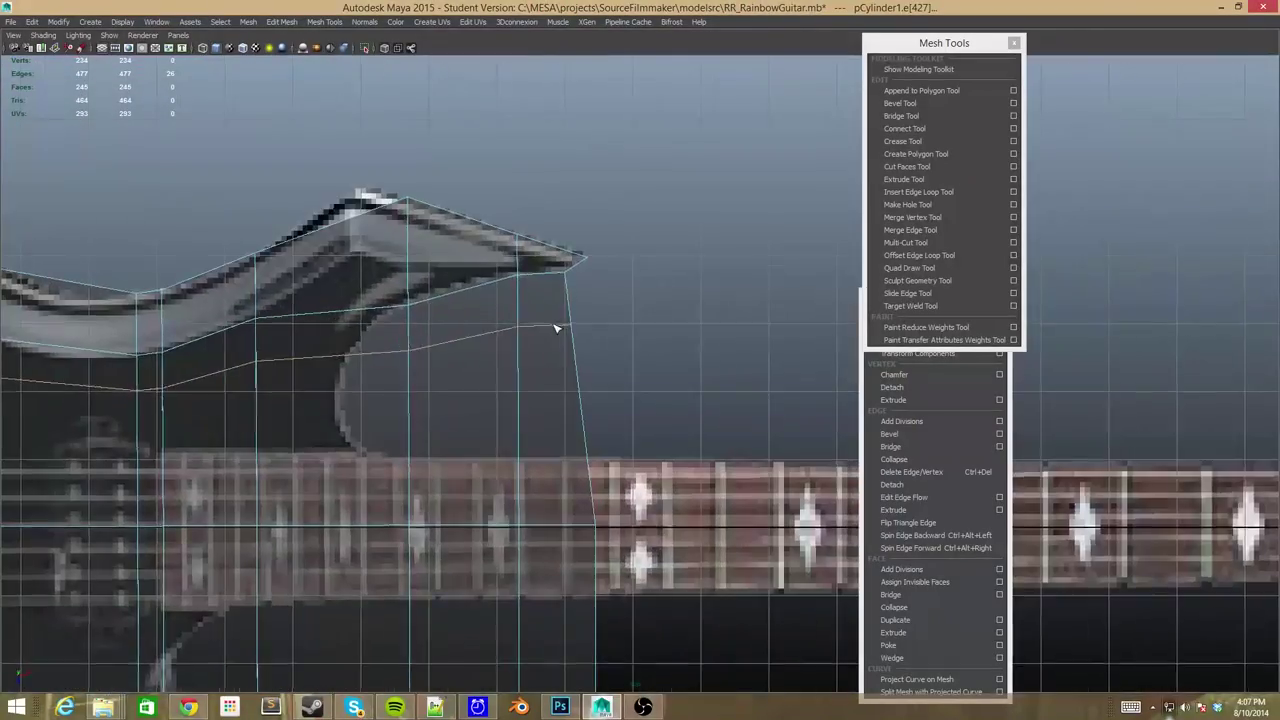
{"action": "key", "text": "w"}
{"action": "right_click_drag", "start_coordinate": [557, 328], "coordinate": [578, 411], "text": "alt"}
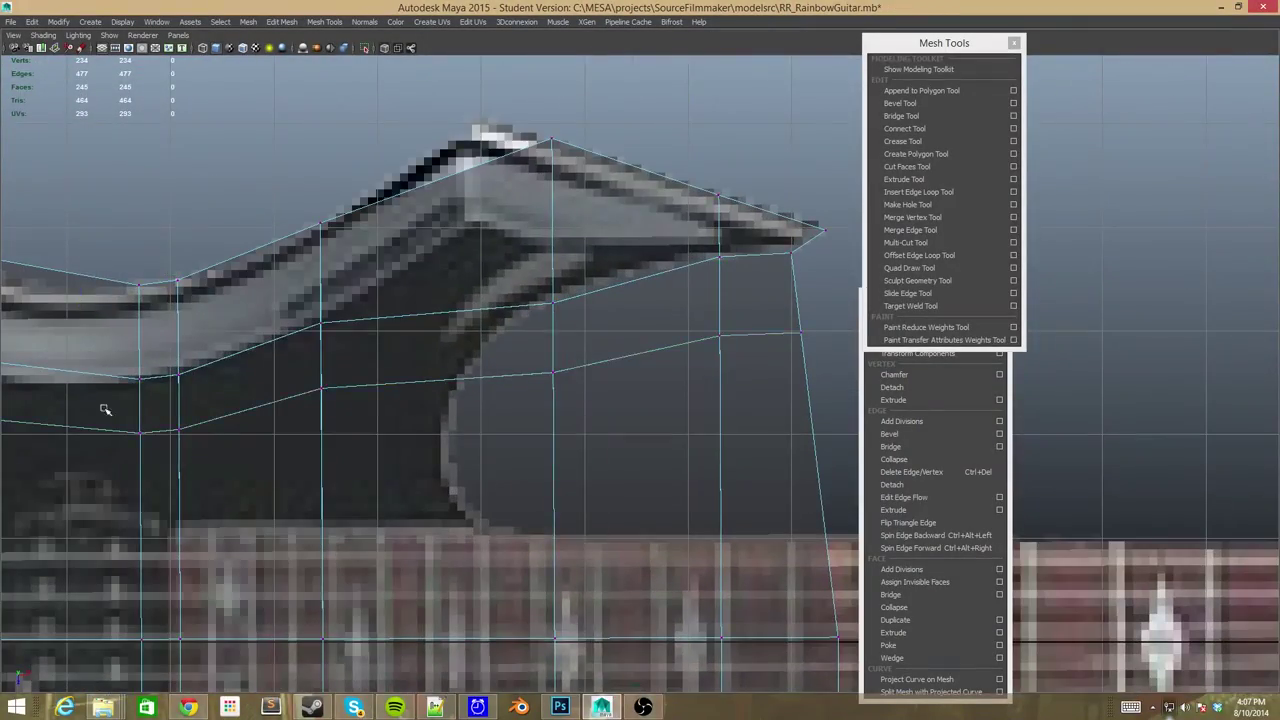
{"action": "scroll", "coordinate": [105, 409], "scroll_direction": "down", "scroll_amount": 5}
{"action": "scroll", "coordinate": [714, 320], "scroll_direction": "up", "scroll_amount": 5}
{"action": "left_click", "coordinate": [414, 430]}
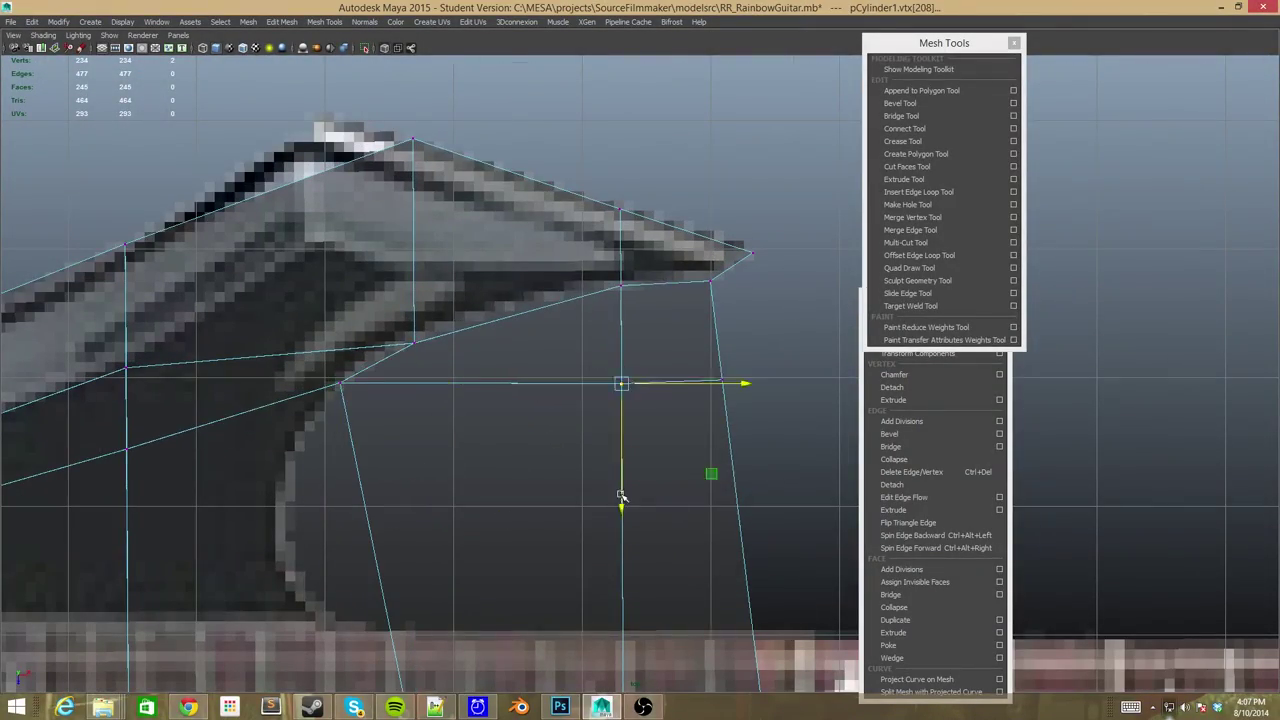
{"action": "scroll", "coordinate": [550, 475], "scroll_direction": "down", "scroll_amount": 3}
{"action": "scroll", "coordinate": [400, 260], "scroll_direction": "up", "scroll_amount": 3}
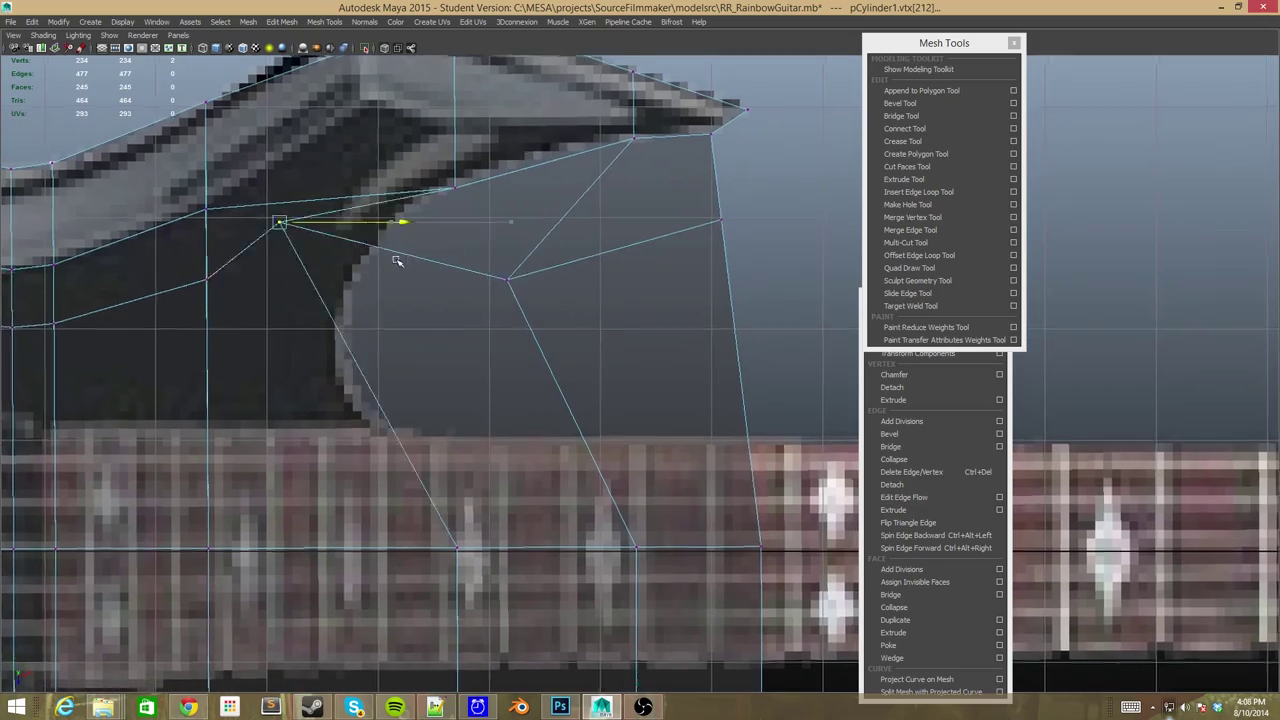
{"action": "left_click_drag", "start_coordinate": [514, 266], "coordinate": [689, 337], "text": "alt"}
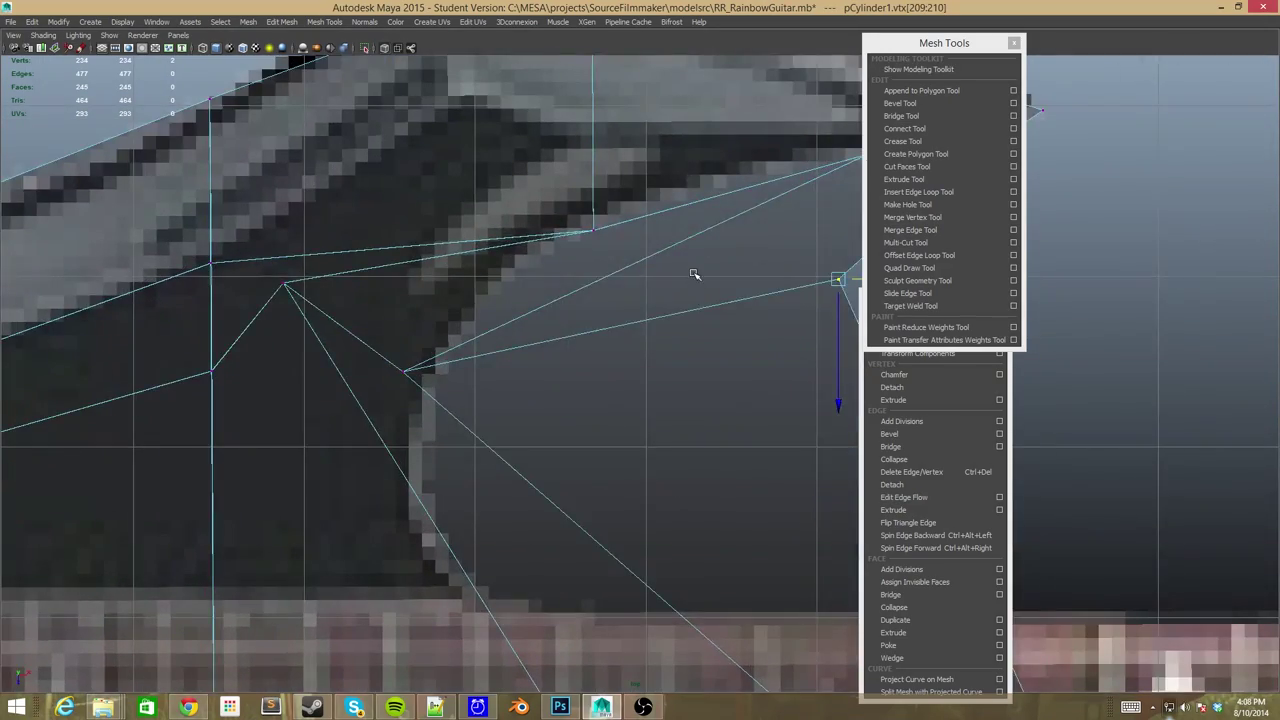
{"action": "scroll", "coordinate": [454, 381], "scroll_direction": "down", "scroll_amount": 2}
{"action": "scroll", "coordinate": [454, 381], "scroll_direction": "down", "scroll_amount": 2}
Check the reshaped horn in 3D, then select faces on the upper horn from the top view.
{"action": "left_click_drag", "start_coordinate": [449, 371], "coordinate": [494, 323], "text": "alt"}
{"action": "scroll", "coordinate": [763, 229], "scroll_direction": "down", "scroll_amount": 3}
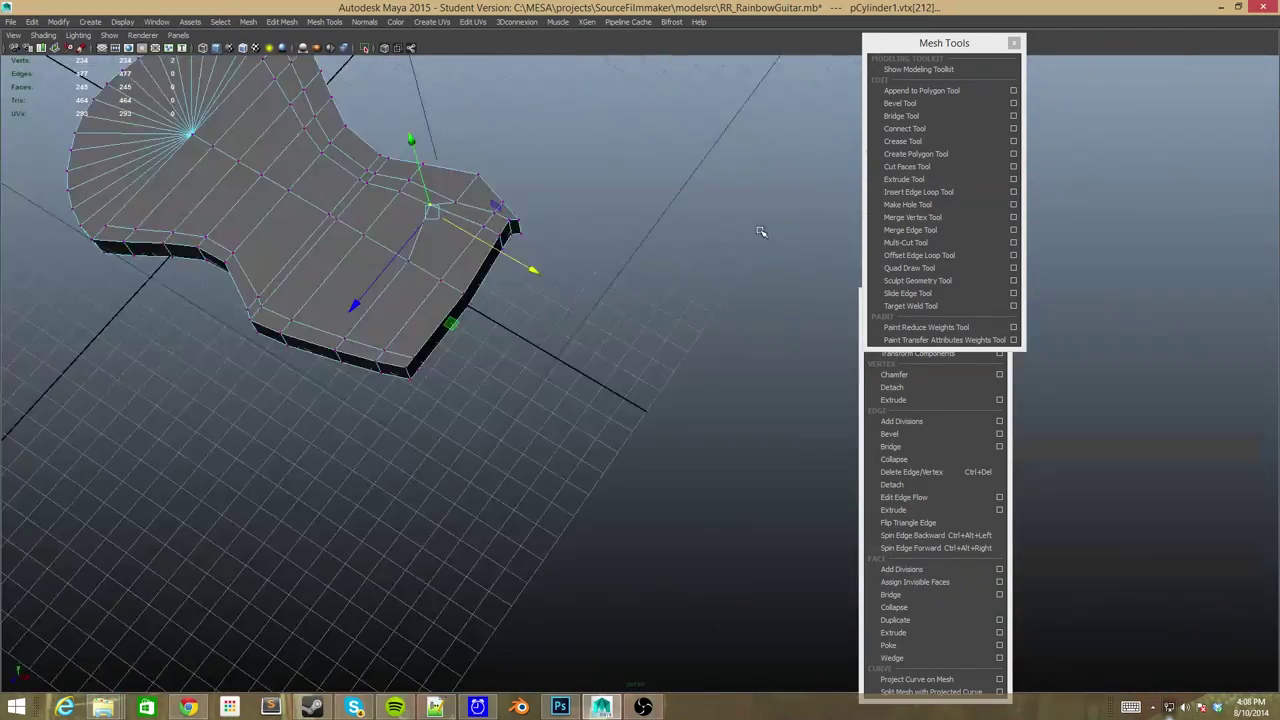
{"action": "scroll", "coordinate": [437, 158], "scroll_direction": "up", "scroll_amount": 4}
{"action": "key", "text": "F11"}
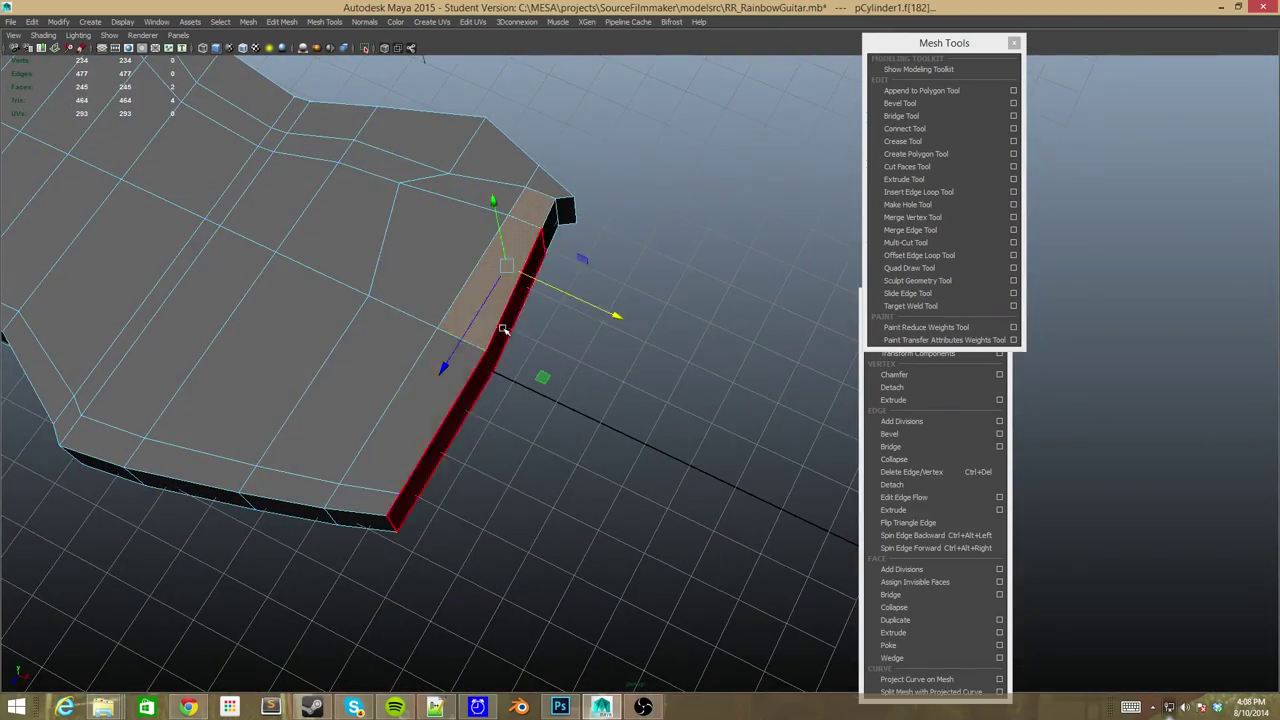
{"action": "key", "text": "space"}
{"action": "key", "text": "space"}
{"action": "left_click", "coordinate": [527, 566]}
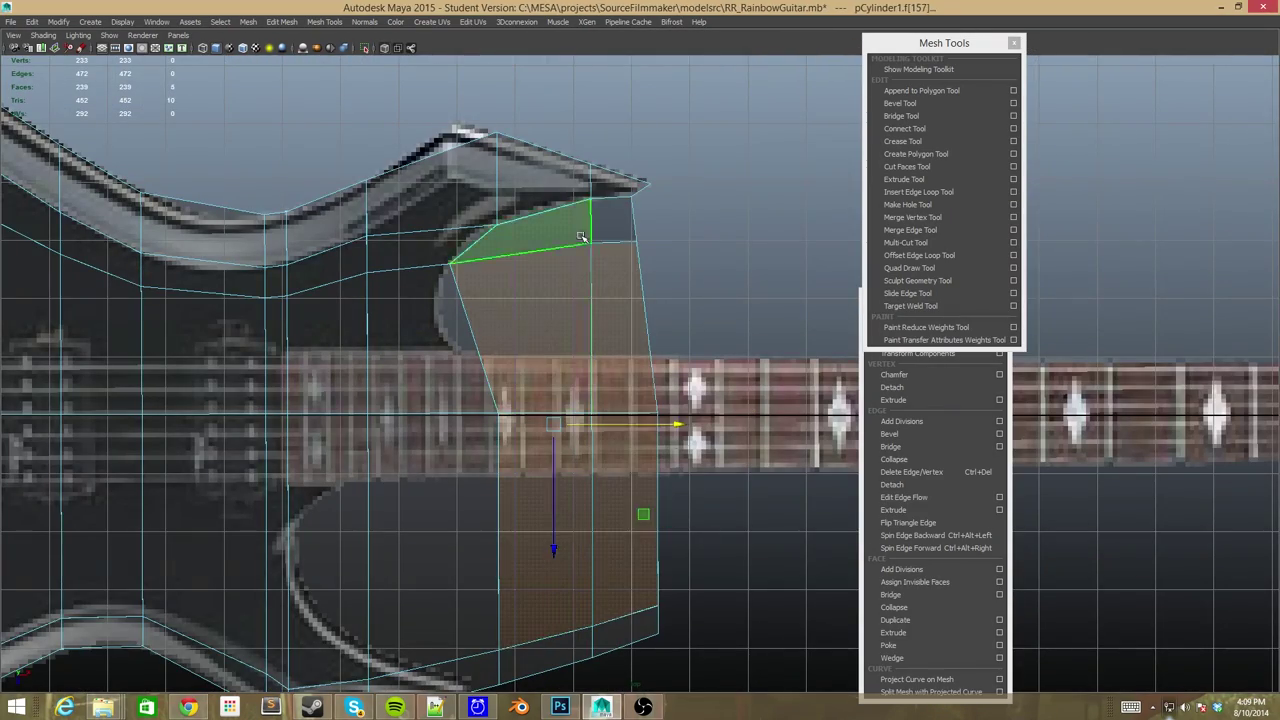
Pick a horn-tip edge, change component type, and show the body shaded in perspective.
{"action": "left_click", "coordinate": [620, 413]}
{"action": "scroll", "coordinate": [691, 594], "scroll_direction": "down", "scroll_amount": 1}
{"action": "scroll", "coordinate": [641, 292], "scroll_direction": "up", "scroll_amount": 2}
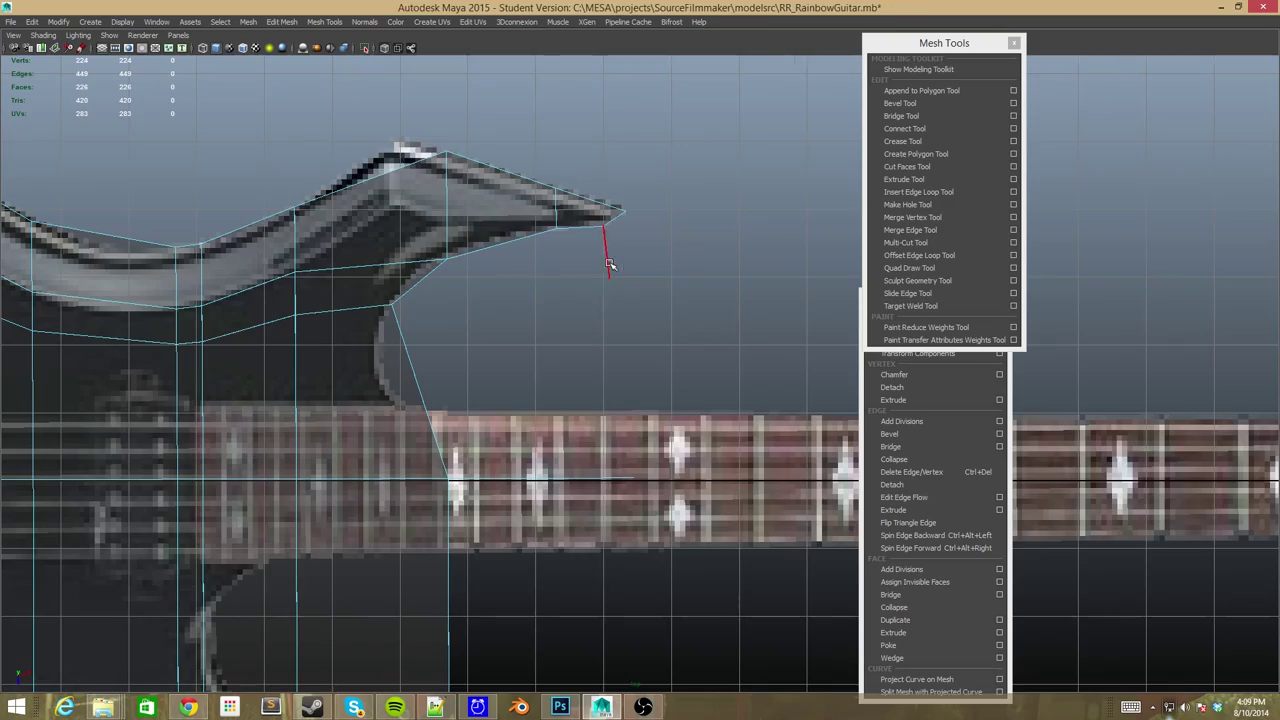
{"action": "scroll", "coordinate": [609, 264], "scroll_direction": "down", "scroll_amount": 2}
{"action": "scroll", "coordinate": [646, 466], "scroll_direction": "up", "scroll_amount": 4}
{"action": "right_click", "coordinate": [654, 404]}
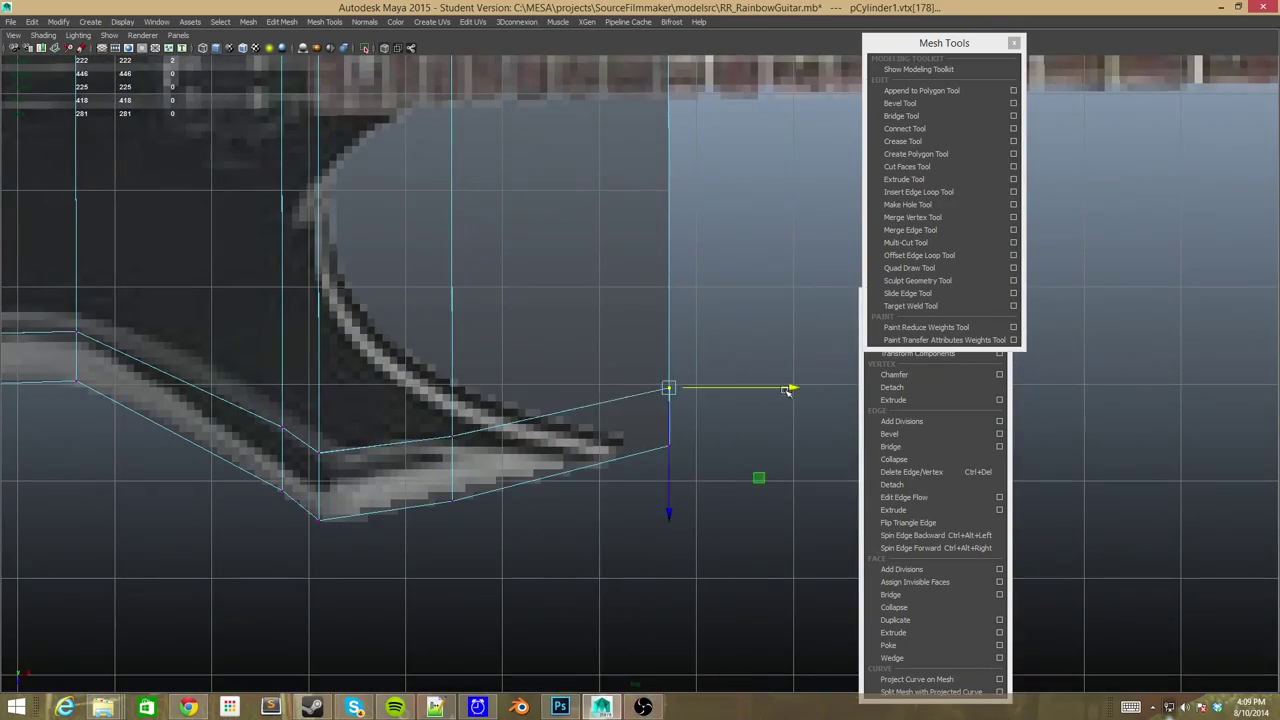
{"action": "key", "text": "space"}
{"action": "scroll", "coordinate": [620, 300], "scroll_direction": "up", "scroll_amount": 2}
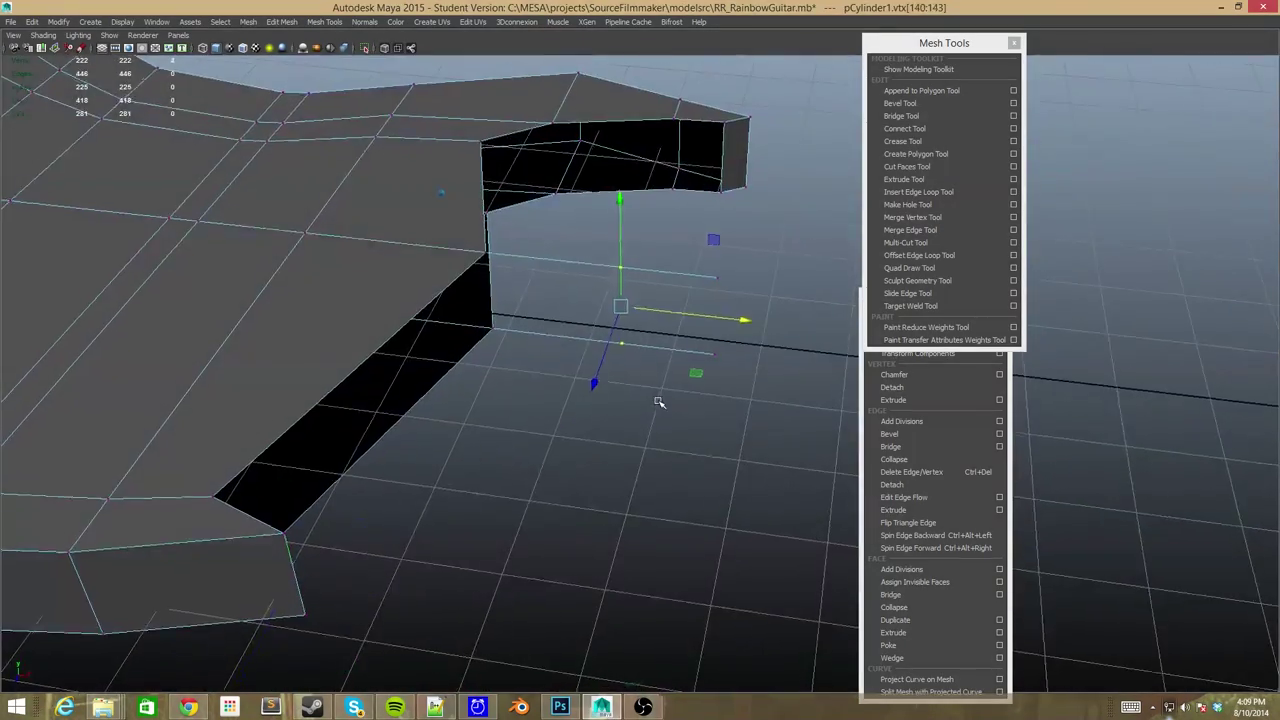
{"action": "key", "text": "F11"}
Remove the two horn-tip faces, leaving 214 vertices, and orbit to inspect the body.
{"action": "mouse_move", "coordinate": [389, 229]}
{"action": "left_mouse_down"}
{"action": "mouse_move", "coordinate": [697, 395]}
{"action": "mouse_move", "coordinate": [571, 206]}
{"action": "left_mouse_up"}
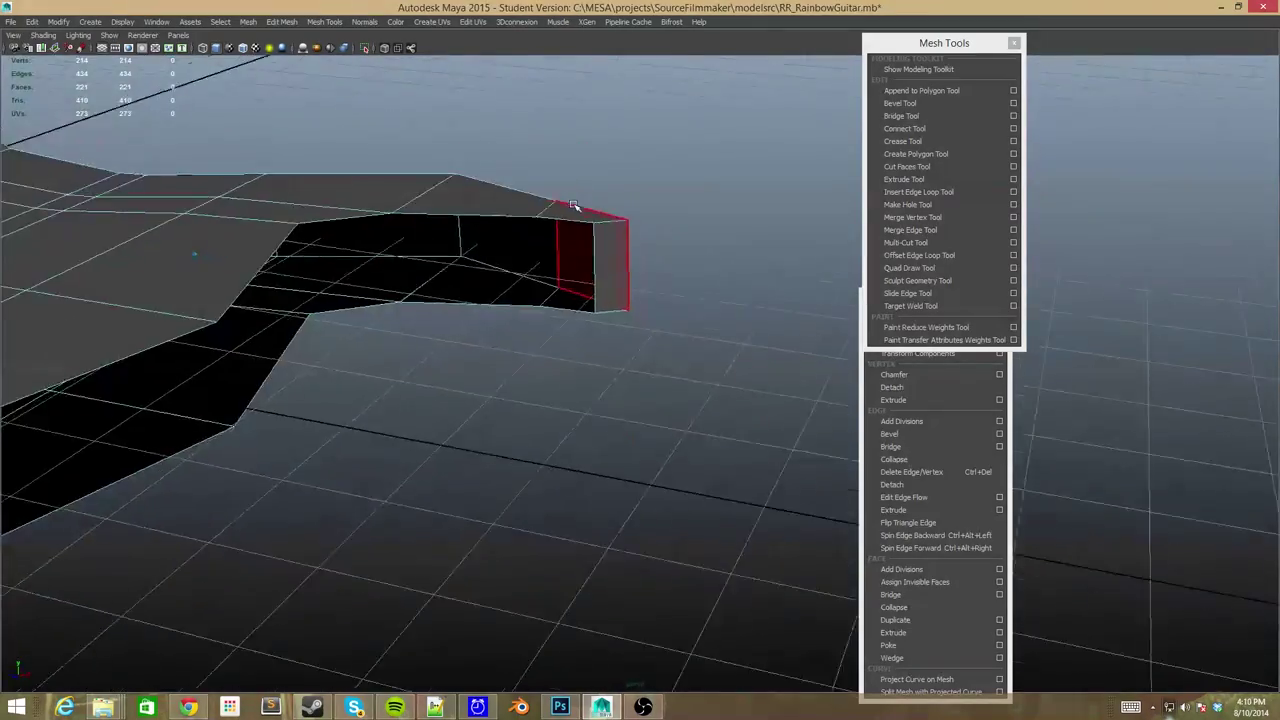
{"action": "right_click_drag", "start_coordinate": [408, 243], "coordinate": [400, 215]}
{"action": "left_click", "coordinate": [249, 22]}
{"action": "left_click_drag", "start_coordinate": [263, 123], "coordinate": [629, 314], "text": "alt"}
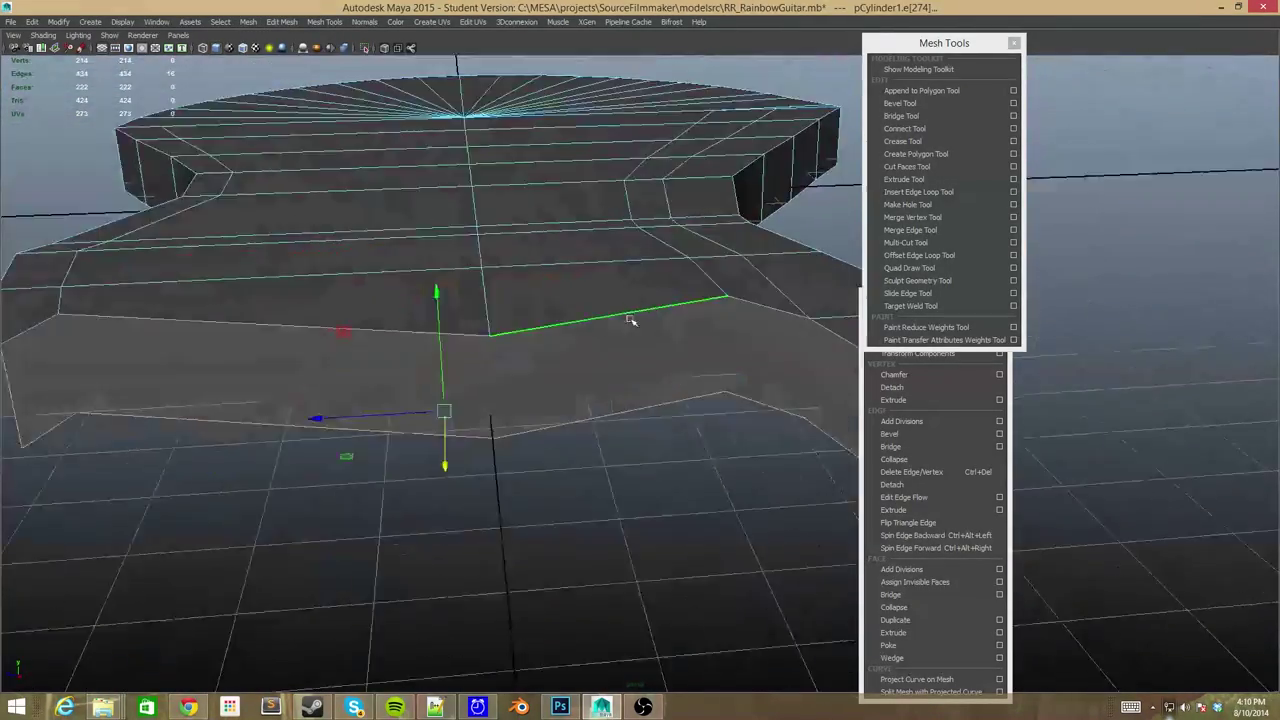
{"action": "mouse_move", "coordinate": [722, 420]}
{"action": "left_mouse_down", "text": "alt"}
{"action": "mouse_move", "coordinate": [743, 443]}
{"action": "mouse_move", "coordinate": [327, 424]}
{"action": "mouse_move", "coordinate": [305, 340]}
{"action": "mouse_move", "coordinate": [397, 417]}
{"action": "mouse_move", "coordinate": [409, 391]}
{"action": "mouse_move", "coordinate": [506, 417]}
{"action": "mouse_move", "coordinate": [572, 396]}
{"action": "mouse_move", "coordinate": [395, 325]}
{"action": "left_mouse_up", "text": "alt"}
{"action": "scroll", "coordinate": [395, 325], "scroll_direction": "up", "scroll_amount": 5}
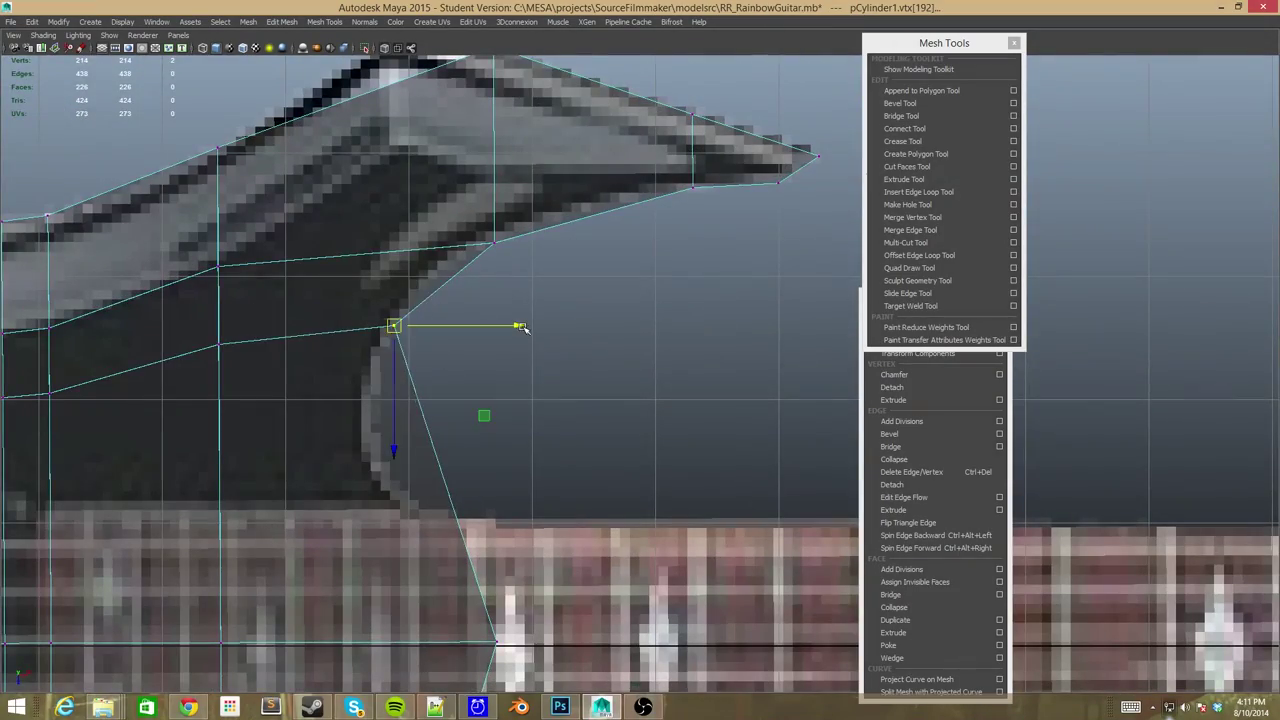
{"action": "scroll", "coordinate": [340, 314], "scroll_direction": "down", "scroll_amount": 3}
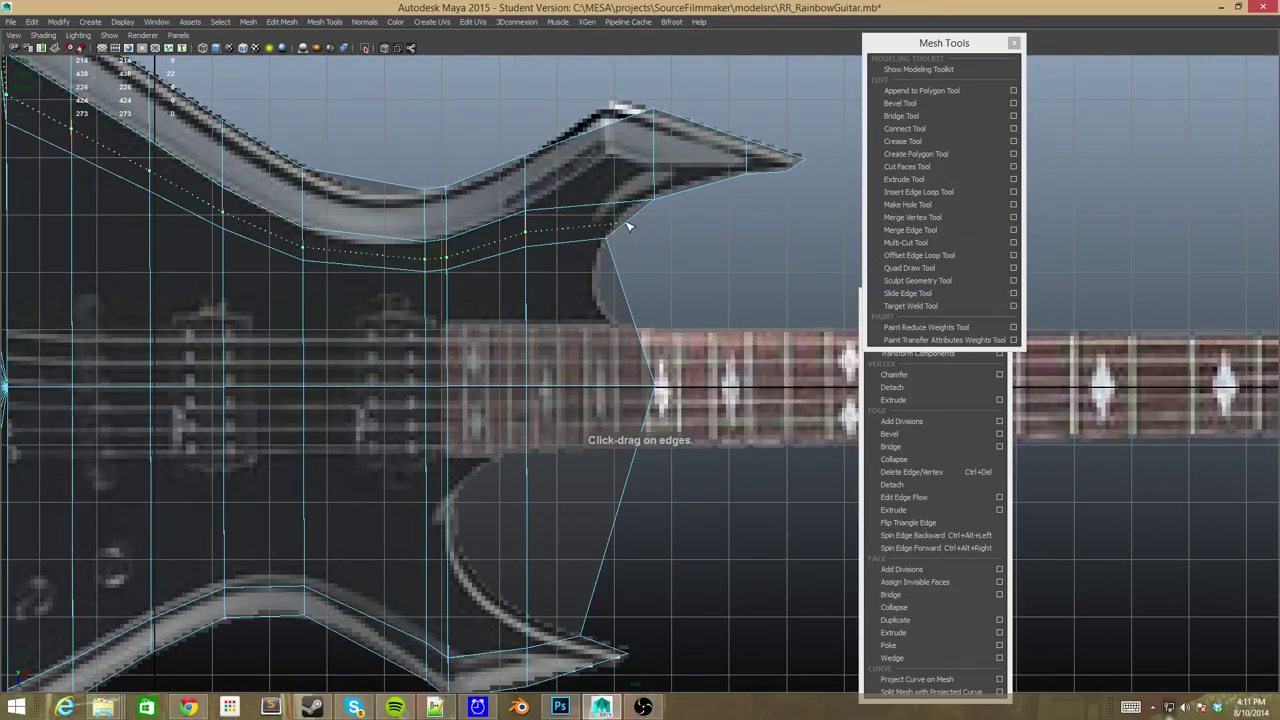
Insert two edge loops across the upper horn and upper body.
{"action": "left_click", "coordinate": [628, 226]}
{"action": "scroll", "coordinate": [565, 292], "scroll_direction": "up", "scroll_amount": 2}
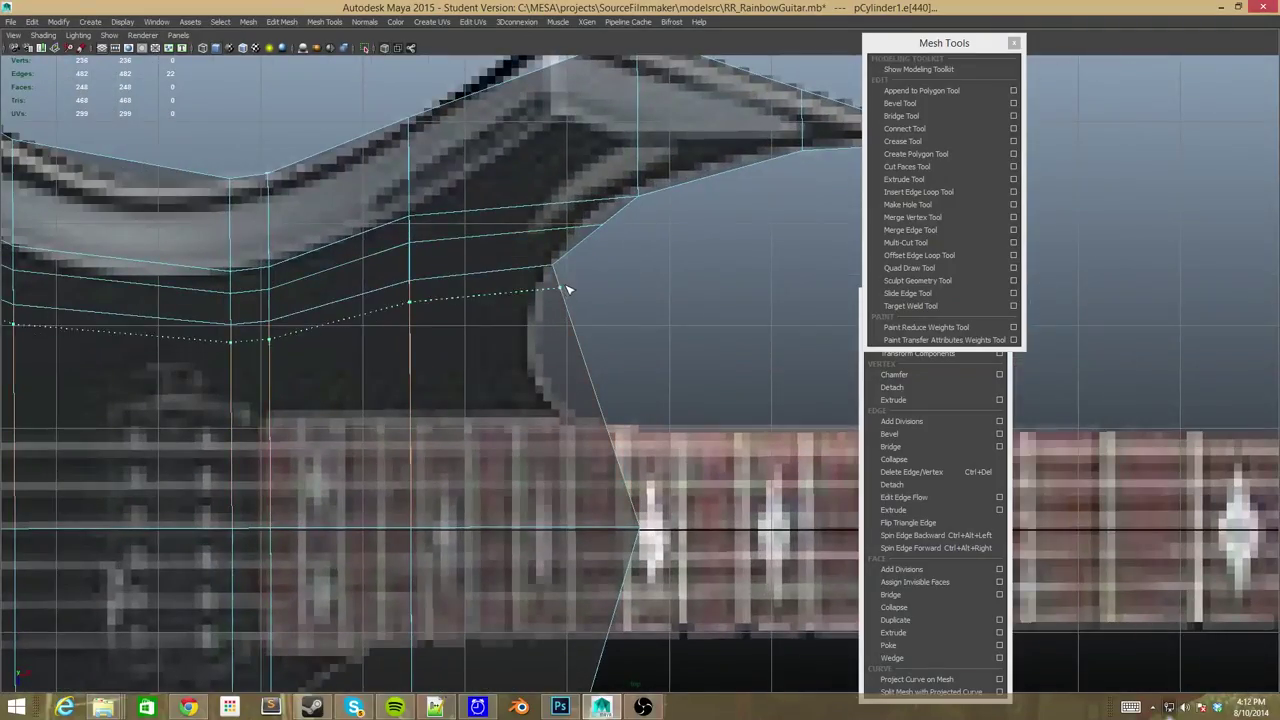
{"action": "left_click", "coordinate": [594, 389]}
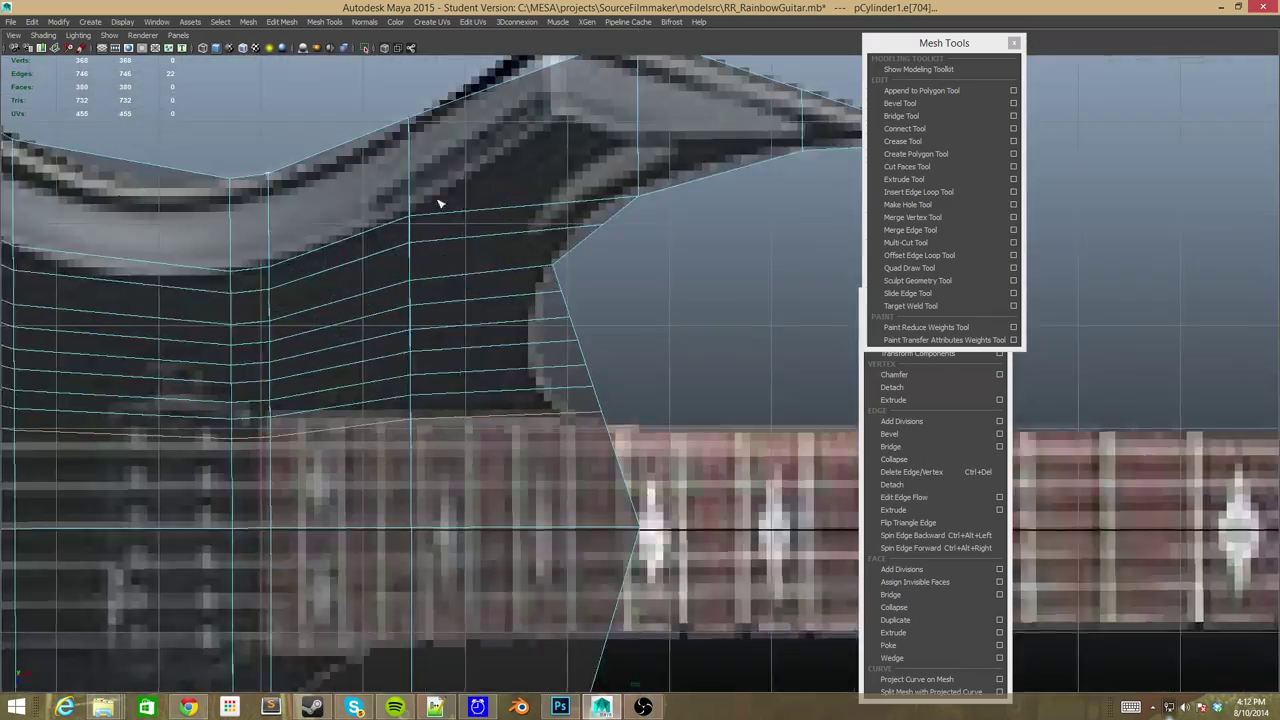
{"action": "key", "text": "space"}
{"action": "scroll", "coordinate": [474, 342], "scroll_direction": "up", "scroll_amount": 3}
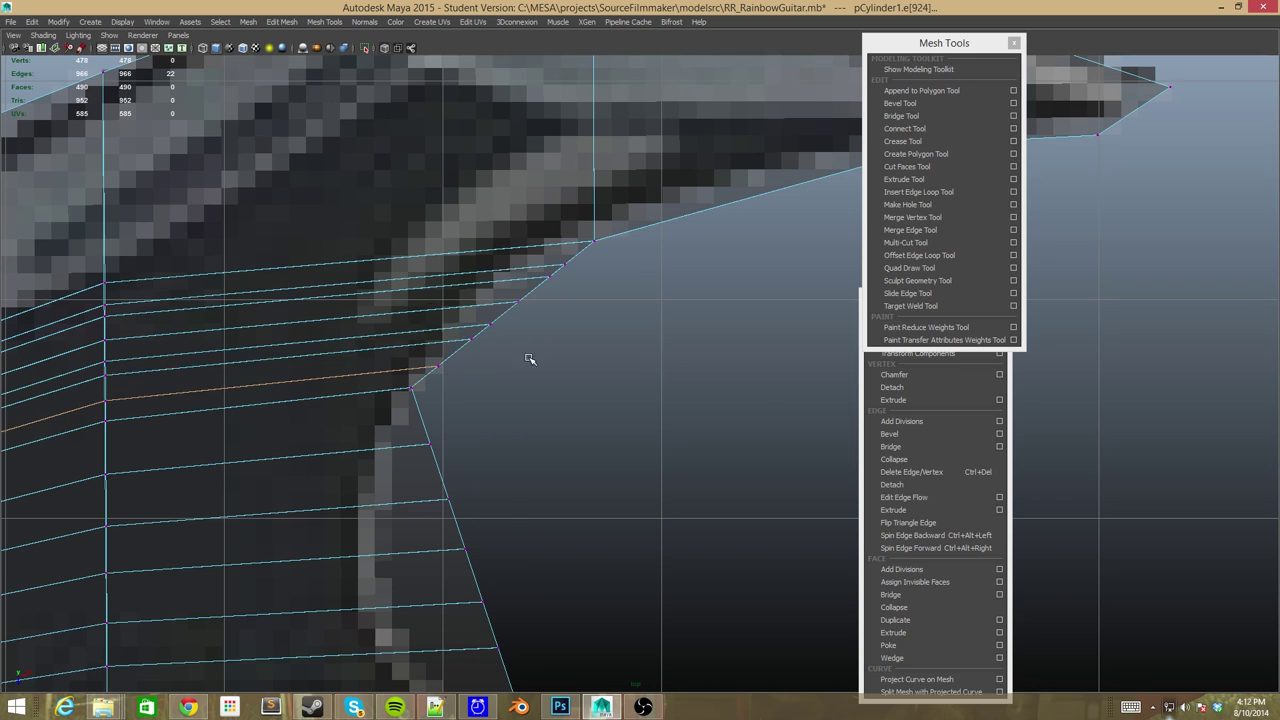
{"action": "scroll", "coordinate": [494, 315], "scroll_direction": "up", "scroll_amount": 2}
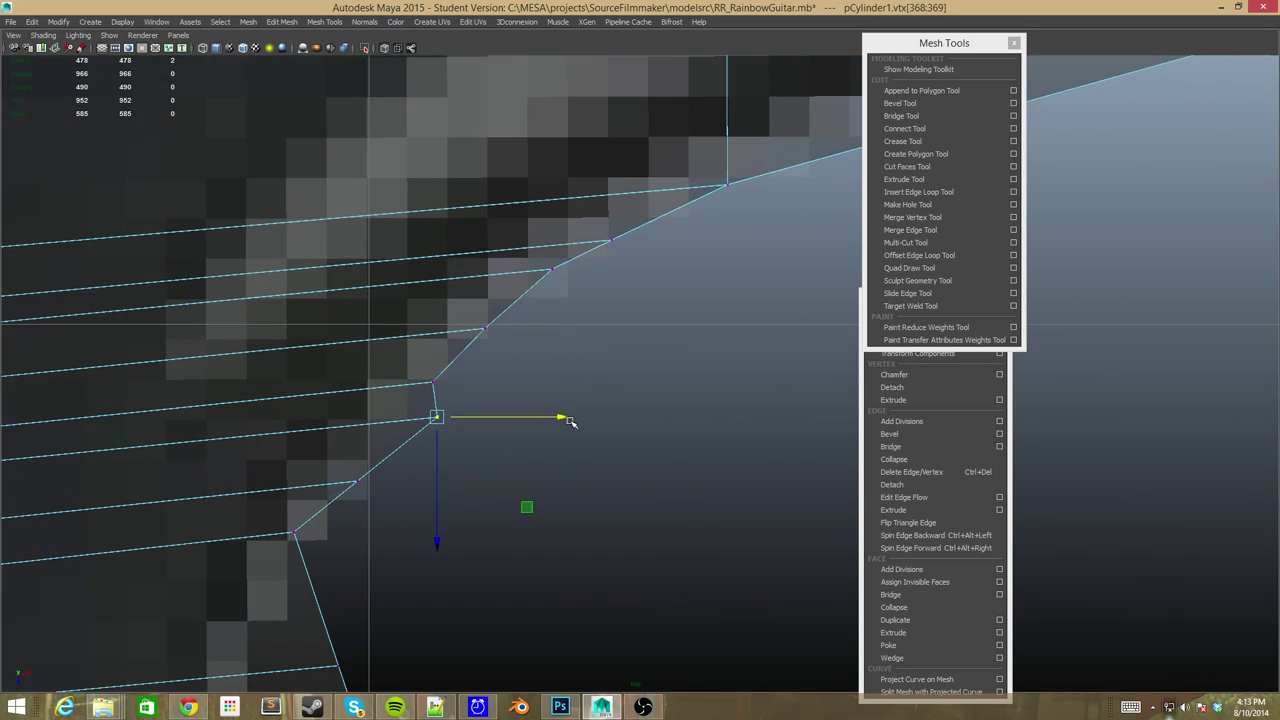
Move the cutaway vertices beside the neck onto the reference curve, then reselect the whole body.
{"action": "left_click", "coordinate": [403, 414]}
{"action": "mouse_move", "coordinate": [484, 437]}
{"action": "middle_mouse_down", "text": "alt"}
{"action": "mouse_move", "coordinate": [505, 400]}
{"action": "mouse_move", "coordinate": [586, 351]}
{"action": "mouse_move", "coordinate": [514, 351]}
{"action": "mouse_move", "coordinate": [517, 418]}
{"action": "middle_mouse_up", "text": "alt"}
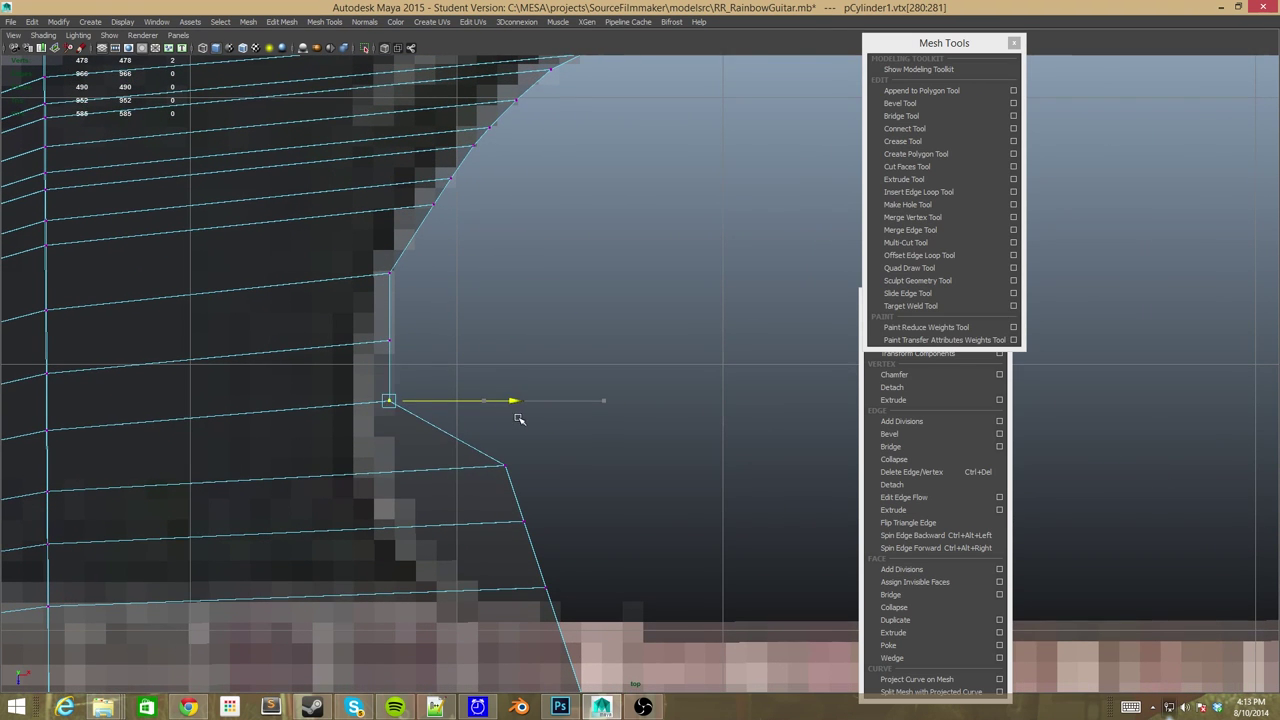
{"action": "scroll", "coordinate": [531, 440], "scroll_direction": "down", "scroll_amount": 3}
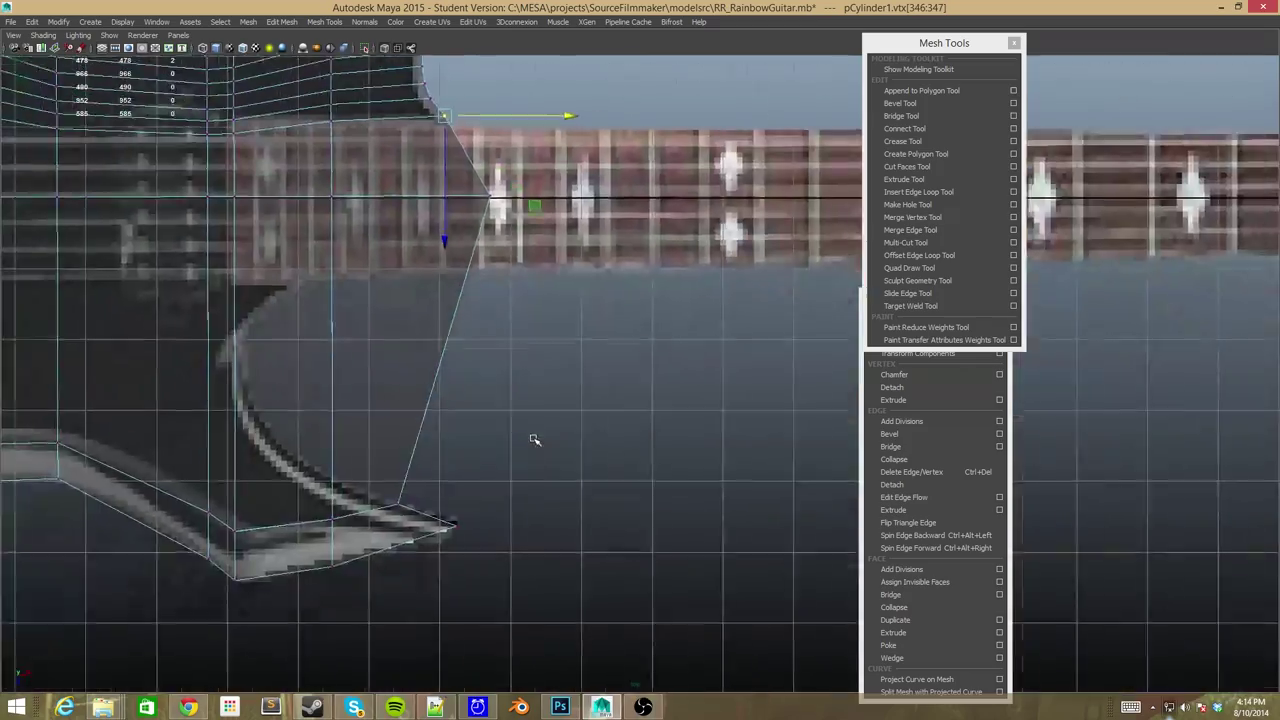
{"action": "scroll", "coordinate": [523, 423], "scroll_direction": "up", "scroll_amount": 3}
{"action": "left_click", "coordinate": [718, 240]}
{"action": "mouse_move", "coordinate": [523, 423]}
{"action": "left_mouse_down", "text": "alt"}
{"action": "mouse_move", "coordinate": [718, 240]}
{"action": "mouse_move", "coordinate": [657, 466]}
{"action": "mouse_move", "coordinate": [674, 331]}
{"action": "mouse_move", "coordinate": [566, 494]}
{"action": "mouse_move", "coordinate": [490, 420]}
{"action": "mouse_move", "coordinate": [506, 340]}
{"action": "left_mouse_up", "text": "alt"}
{"action": "left_click", "coordinate": [566, 494]}
In the side view, select the neck-joint vertices and move them left along X.
{"action": "key", "text": "space"}
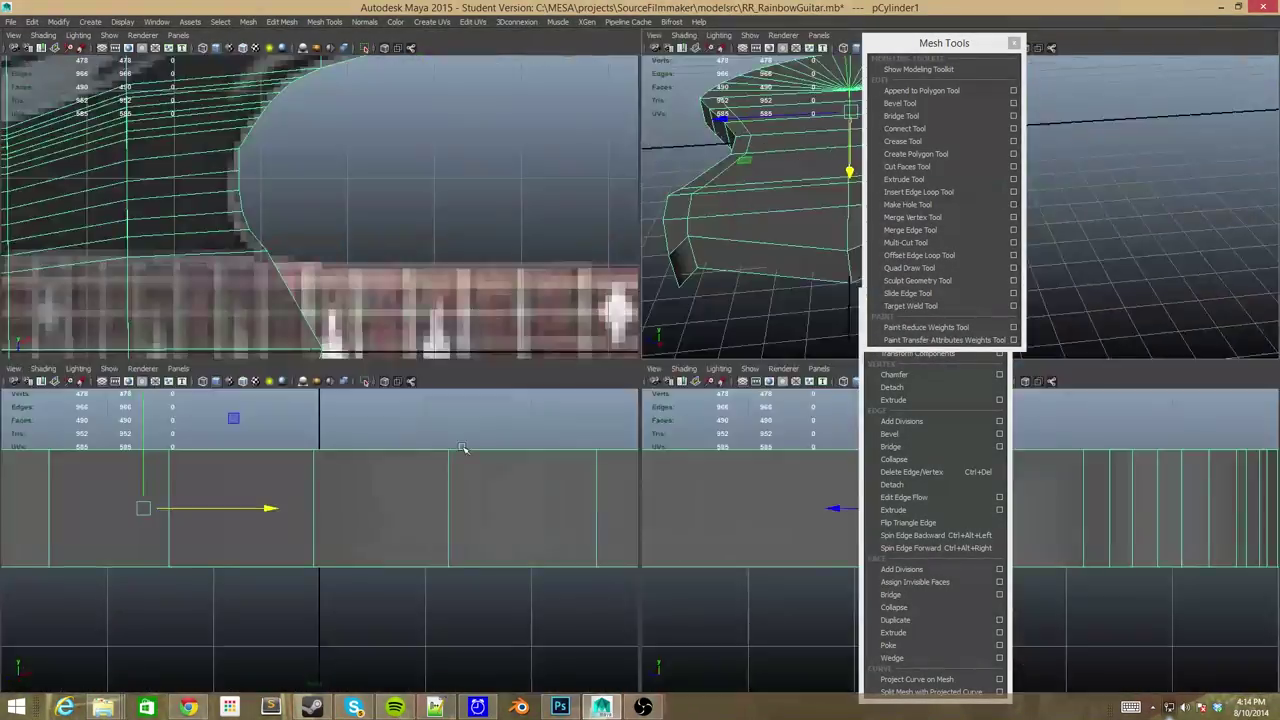
{"action": "key", "text": "space"}
{"action": "scroll", "coordinate": [457, 303], "scroll_direction": "down", "scroll_amount": 2}
{"action": "key", "text": "F8"}
{"action": "left_click_drag", "start_coordinate": [457, 303], "coordinate": [530, 195]}
{"action": "left_click_drag", "start_coordinate": [635, 215], "coordinate": [592, 215]}
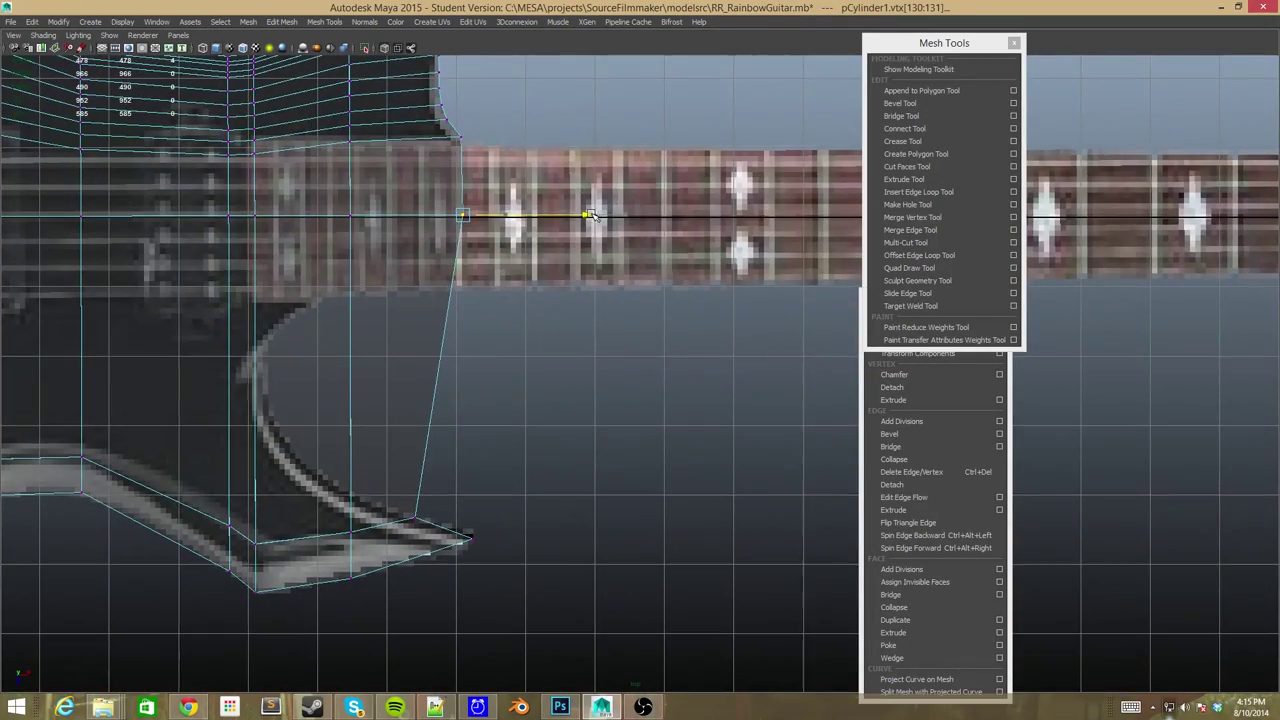
Move the vertex onto the neck/body corner, undoing a stray corner selection.
{"action": "left_click_drag", "start_coordinate": [478, 128], "coordinate": [457, 150]}
{"action": "middle_click_drag", "start_coordinate": [457, 150], "coordinate": [600, 382], "text": "alt"}
{"action": "scroll", "coordinate": [600, 382], "scroll_direction": "up", "scroll_amount": 2}
{"action": "key", "text": "ctrl+z"}
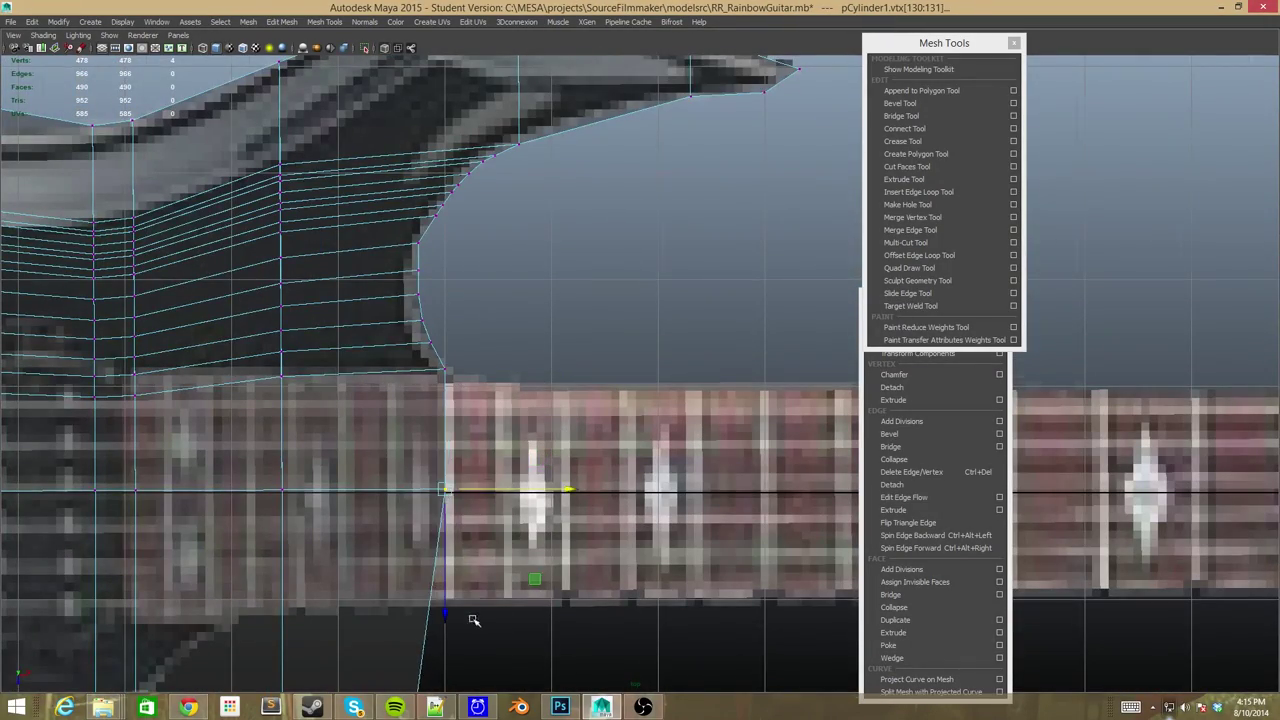
{"action": "key", "text": "ctrl+z"}
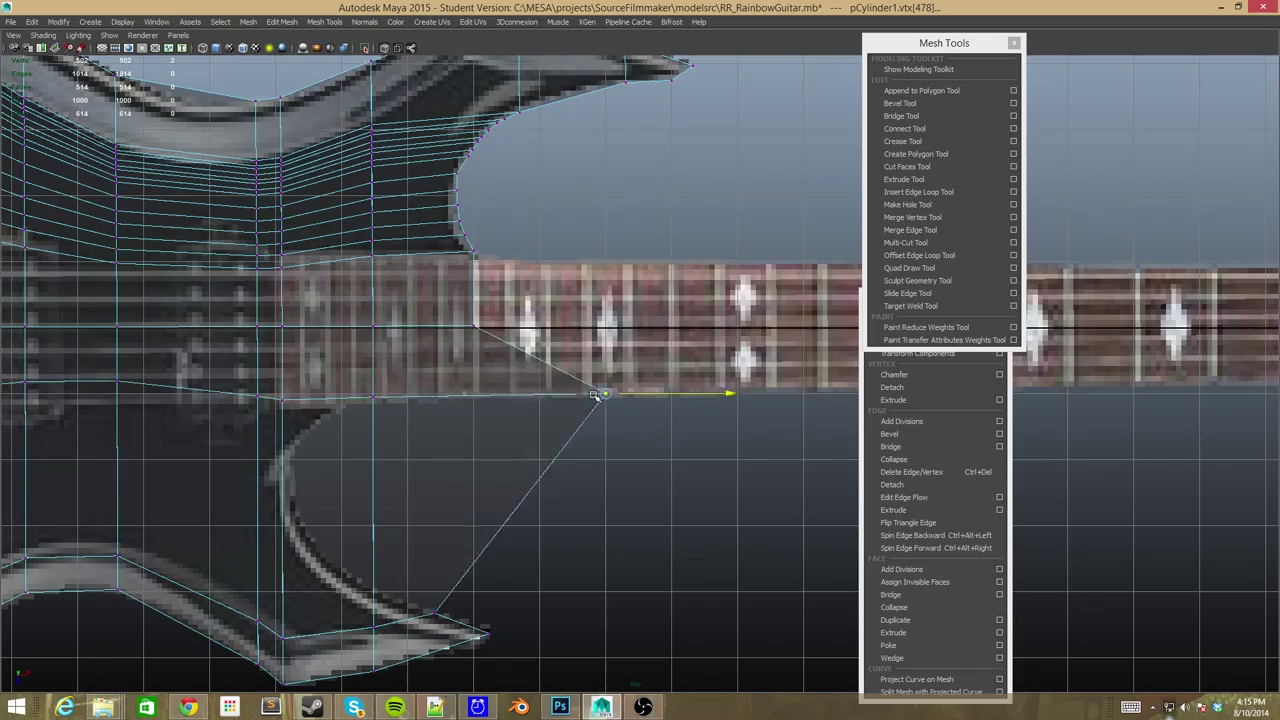
{"action": "left_click_drag", "start_coordinate": [595, 395], "coordinate": [491, 394]}
{"action": "scroll", "coordinate": [489, 387], "scroll_direction": "up", "scroll_amount": 2}
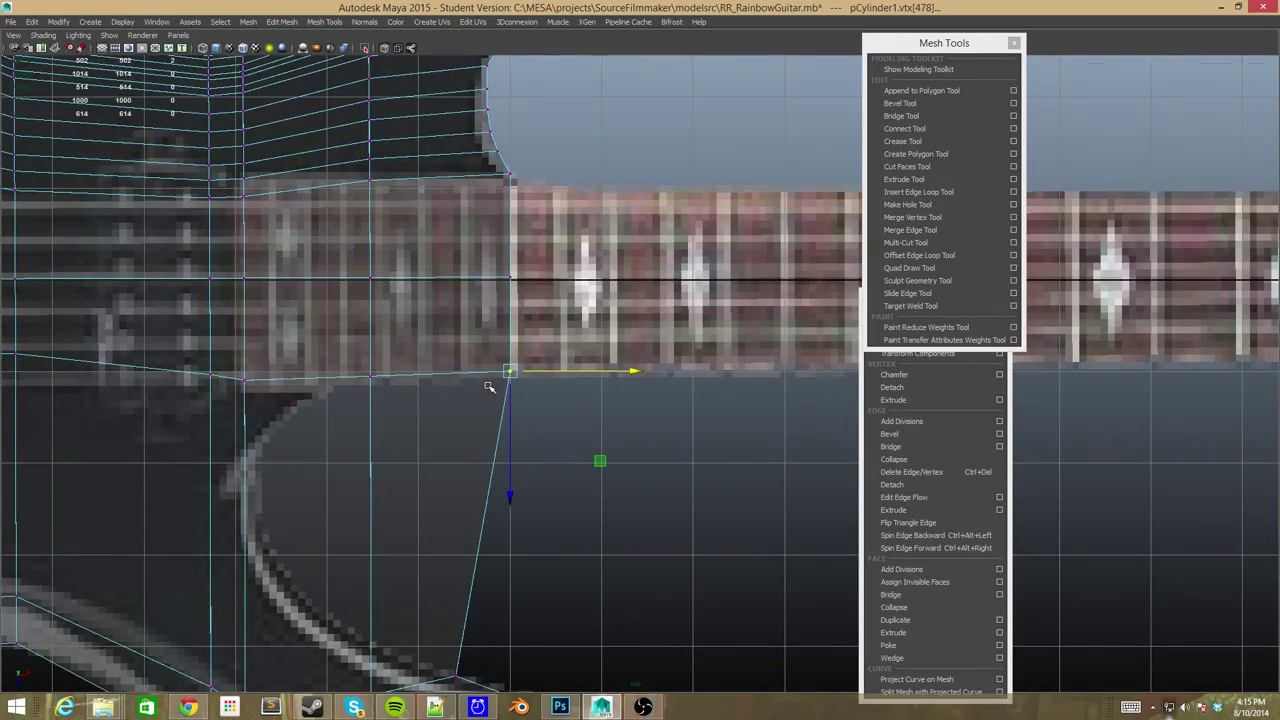
{"action": "scroll", "coordinate": [489, 387], "scroll_direction": "down", "scroll_amount": 3}
Review the stream analytics page in a maximized Chrome window, then return to Maya.
{"action": "key", "text": "alt+Tab"}
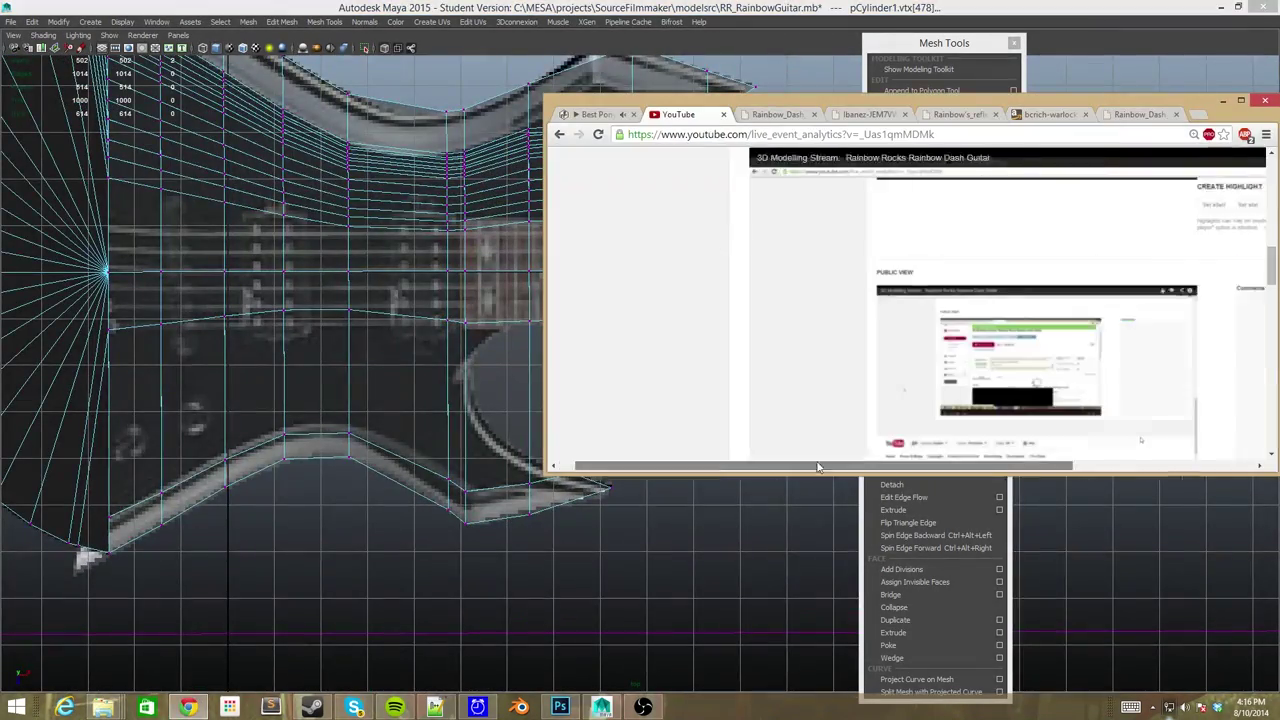
{"action": "scroll", "coordinate": [900, 480], "scroll_direction": "down", "scroll_amount": 5}
{"action": "scroll", "coordinate": [1000, 400], "scroll_direction": "down", "scroll_amount": 5}
{"action": "scroll", "coordinate": [1060, 400], "scroll_direction": "down", "scroll_amount": 3}
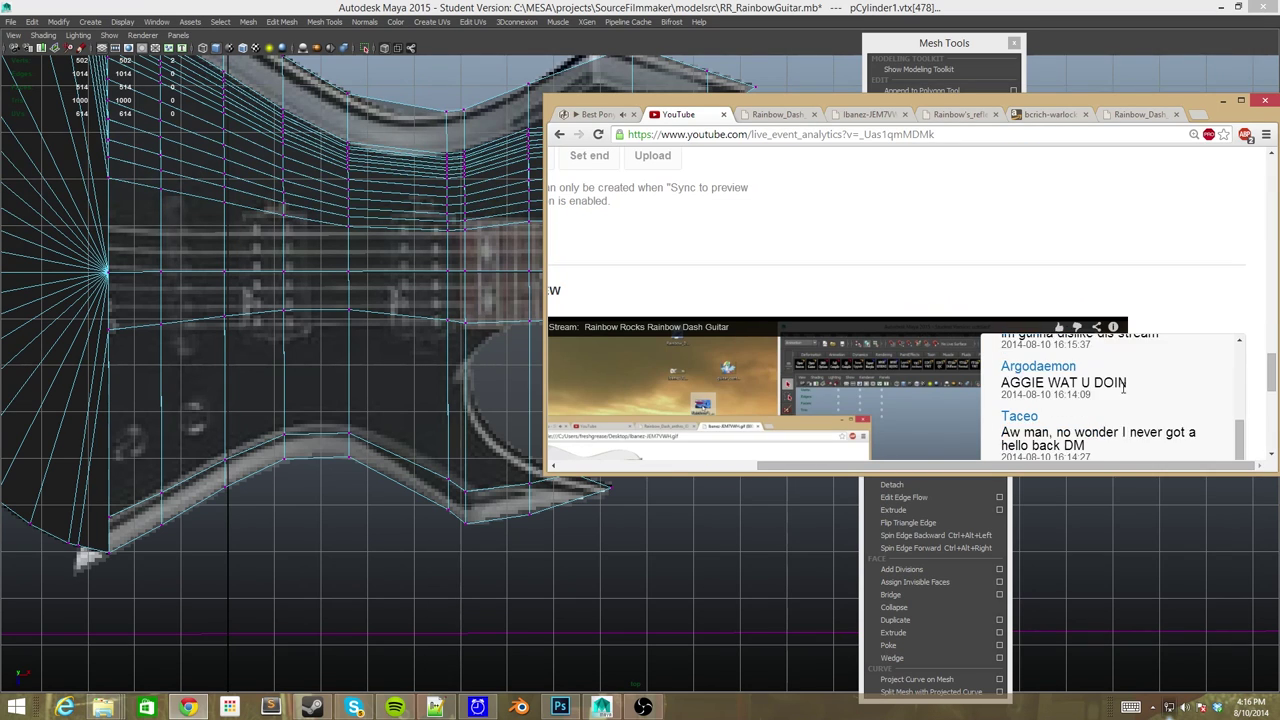
{"action": "key", "text": "super+Up"}
{"action": "scroll", "coordinate": [1104, 436], "scroll_direction": "down", "scroll_amount": 5}
{"action": "scroll", "coordinate": [808, 340], "scroll_direction": "up", "scroll_amount": 3}
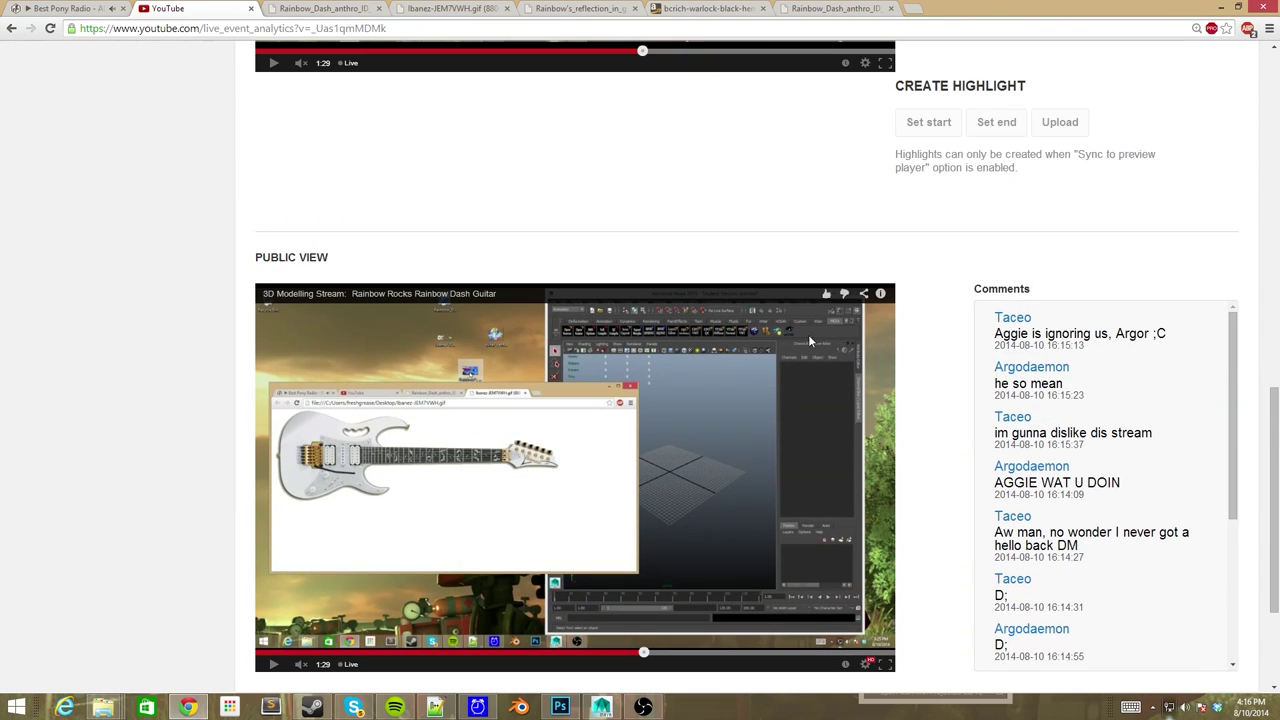
{"action": "scroll", "coordinate": [995, 333], "scroll_direction": "up", "scroll_amount": 3}
{"action": "key", "text": "alt+Tab"}
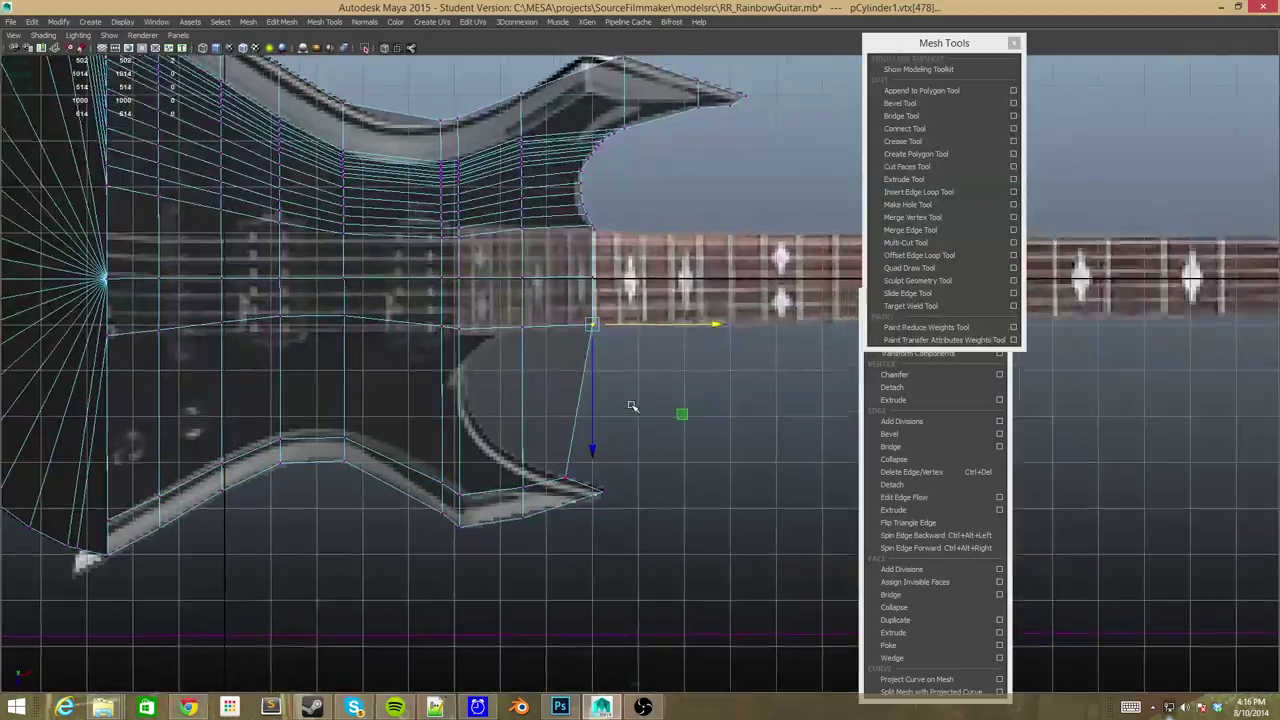
Pan Maya's view up to the fretboard corner and compare it with the guitar reference image.
{"action": "scroll", "coordinate": [537, 338], "scroll_direction": "up", "scroll_amount": 2}
{"action": "scroll", "coordinate": [537, 338], "scroll_direction": "up", "scroll_amount": 3}
{"action": "middle_click_drag", "start_coordinate": [537, 338], "coordinate": [928, 257], "text": "alt"}
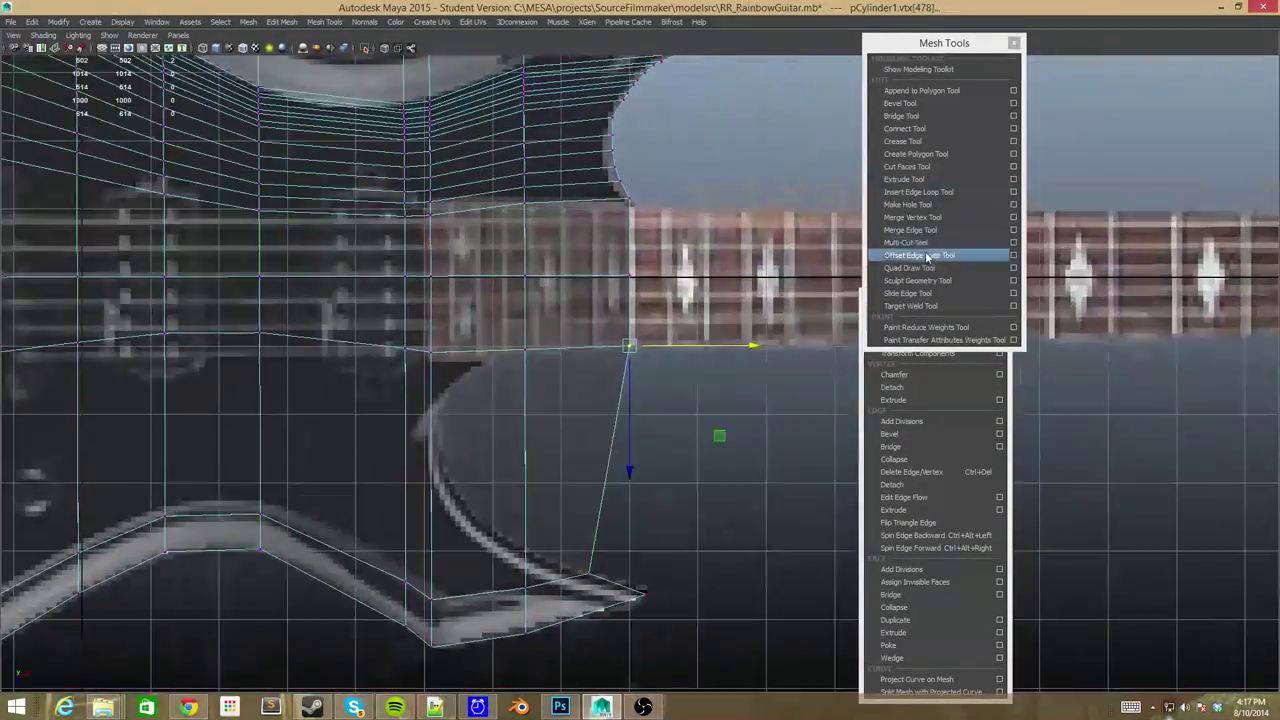
{"action": "key", "text": "alt+Tab"}
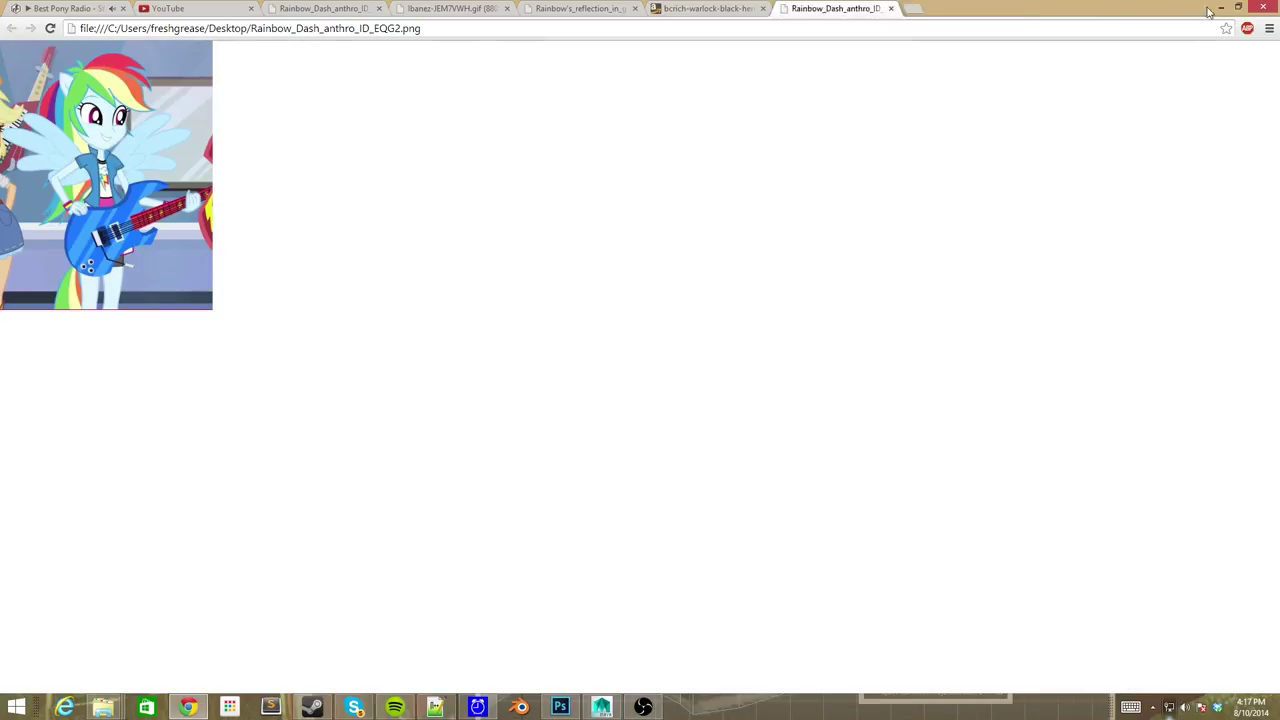
{"action": "key", "text": "alt+Tab"}
{"action": "scroll", "coordinate": [557, 494], "scroll_direction": "up", "scroll_amount": 2}
Select the vertex at the neck edge and step to its neighbouring vertex.
{"action": "scroll", "coordinate": [417, 362], "scroll_direction": "up", "scroll_amount": 1}
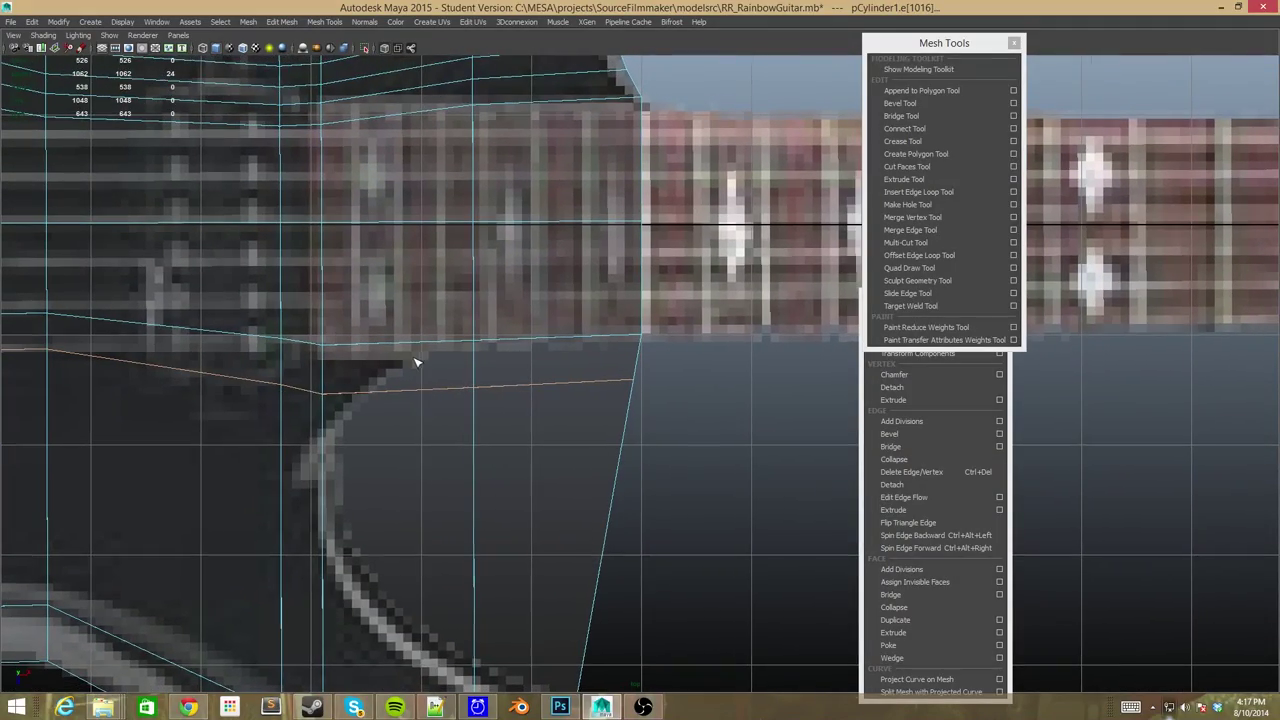
{"action": "scroll", "coordinate": [552, 377], "scroll_direction": "down", "scroll_amount": 1}
{"action": "scroll", "coordinate": [374, 377], "scroll_direction": "down", "scroll_amount": 5}
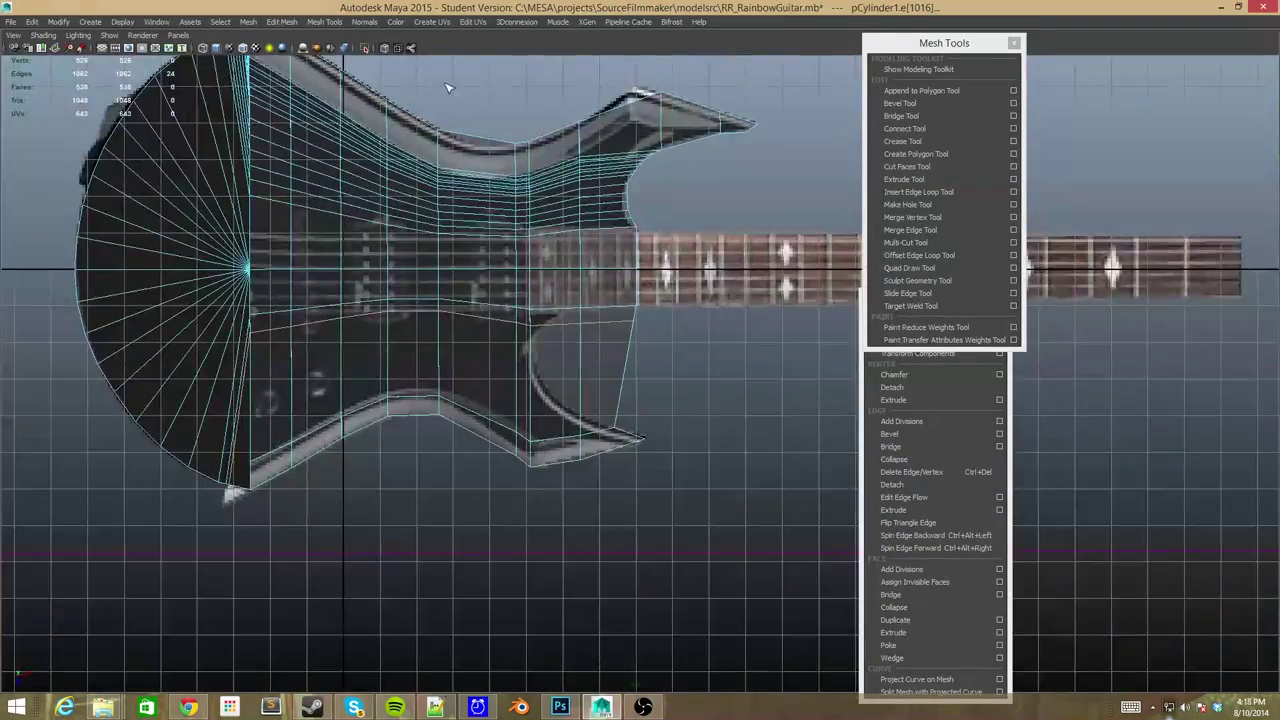
{"action": "scroll", "coordinate": [559, 350], "scroll_direction": "up", "scroll_amount": 6}
{"action": "scroll", "coordinate": [562, 347], "scroll_direction": "up", "scroll_amount": 2}
{"action": "scroll", "coordinate": [566, 344], "scroll_direction": "up", "scroll_amount": 2}
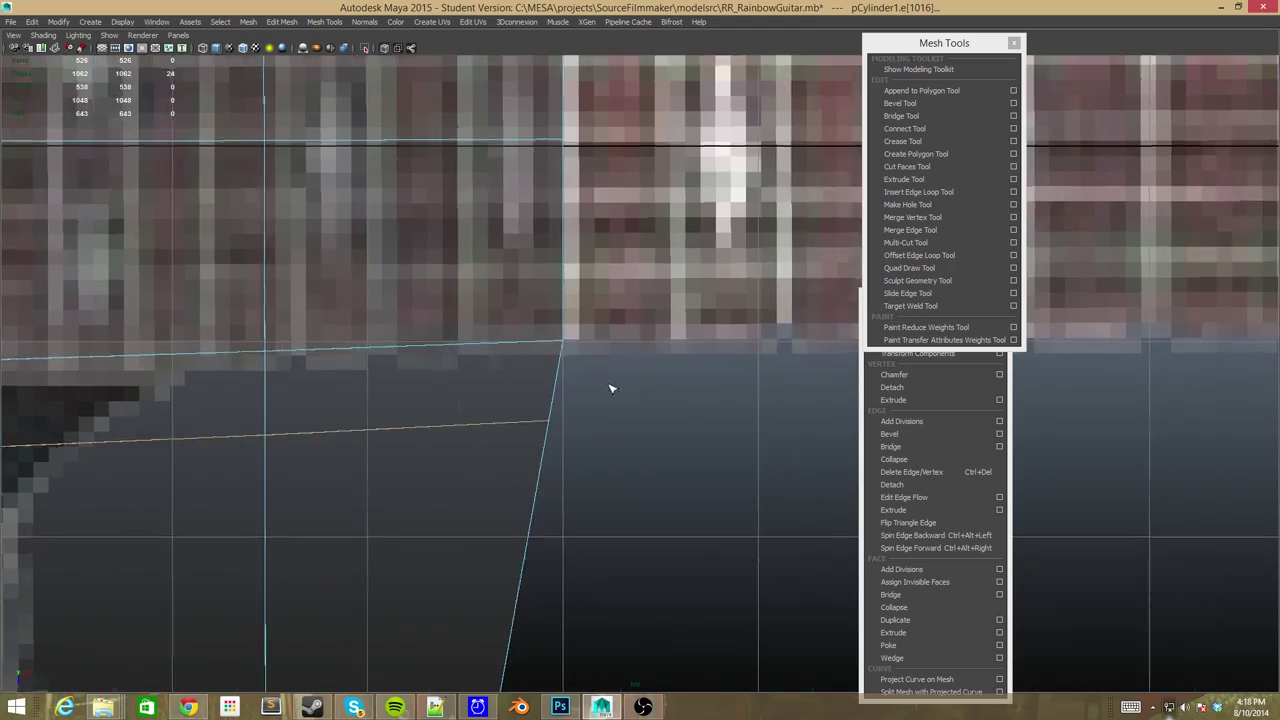
{"action": "scroll", "coordinate": [609, 386], "scroll_direction": "down", "scroll_amount": 4}
{"action": "scroll", "coordinate": [594, 191], "scroll_direction": "down", "scroll_amount": 1}
{"action": "scroll", "coordinate": [496, 311], "scroll_direction": "up", "scroll_amount": 5}
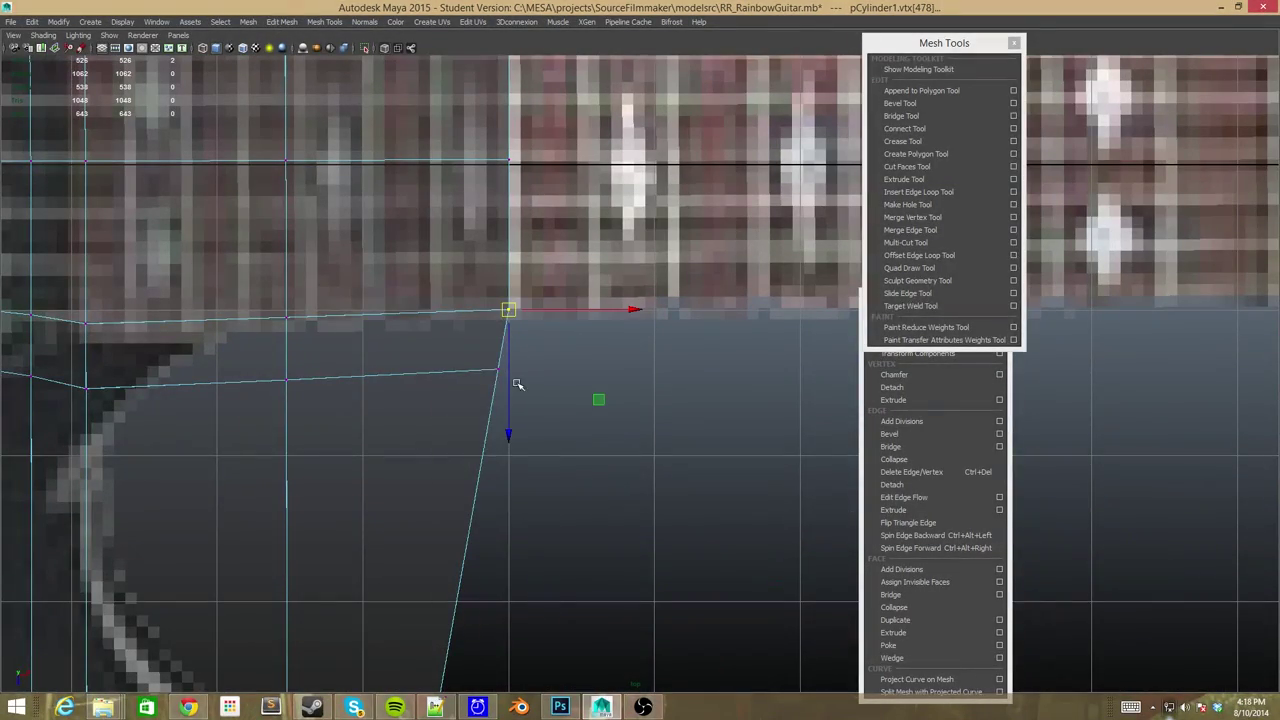
{"action": "scroll", "coordinate": [515, 345], "scroll_direction": "down", "scroll_amount": 2}
{"action": "scroll", "coordinate": [337, 366], "scroll_direction": "up", "scroll_amount": 2}
{"action": "left_click_drag", "start_coordinate": [688, 362], "coordinate": [713, 384]}
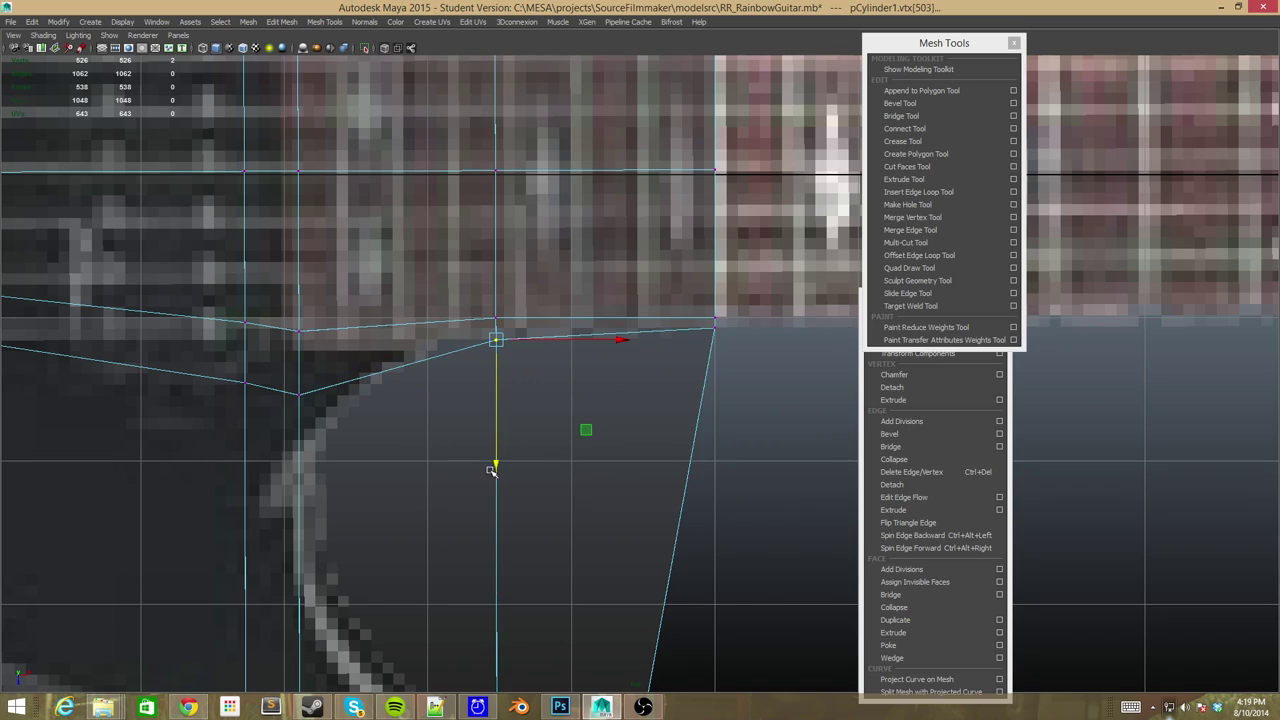
{"action": "key", "text": "Left"}
Select the next vertices along the lower edge and move the Grid Options window aside.
{"action": "scroll", "coordinate": [352, 434], "scroll_direction": "up", "scroll_amount": 1}
{"action": "scroll", "coordinate": [354, 434], "scroll_direction": "down", "scroll_amount": 2}
{"action": "scroll", "coordinate": [380, 280], "scroll_direction": "up", "scroll_amount": 2}
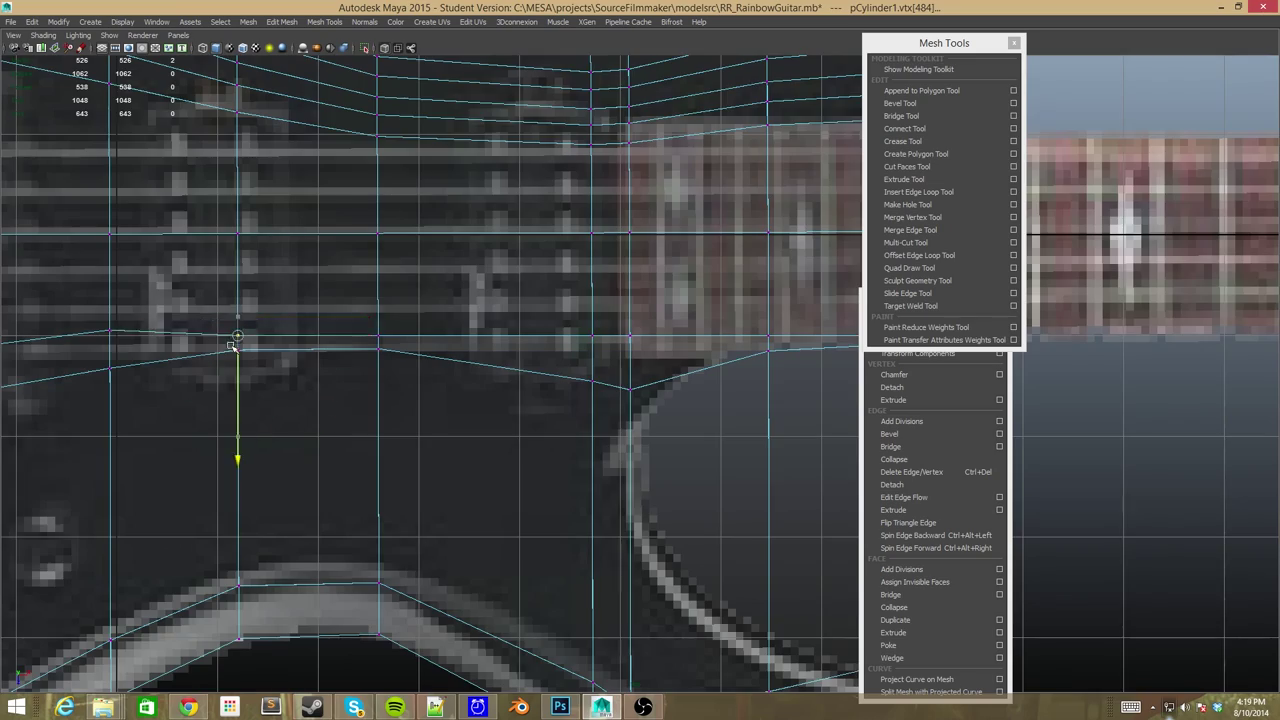
{"action": "middle_click_drag", "start_coordinate": [232, 345], "coordinate": [400, 450], "text": "alt"}
{"action": "left_click_drag", "start_coordinate": [210, 365], "coordinate": [651, 397]}
{"action": "scroll", "coordinate": [408, 337], "scroll_direction": "up", "scroll_amount": 3}
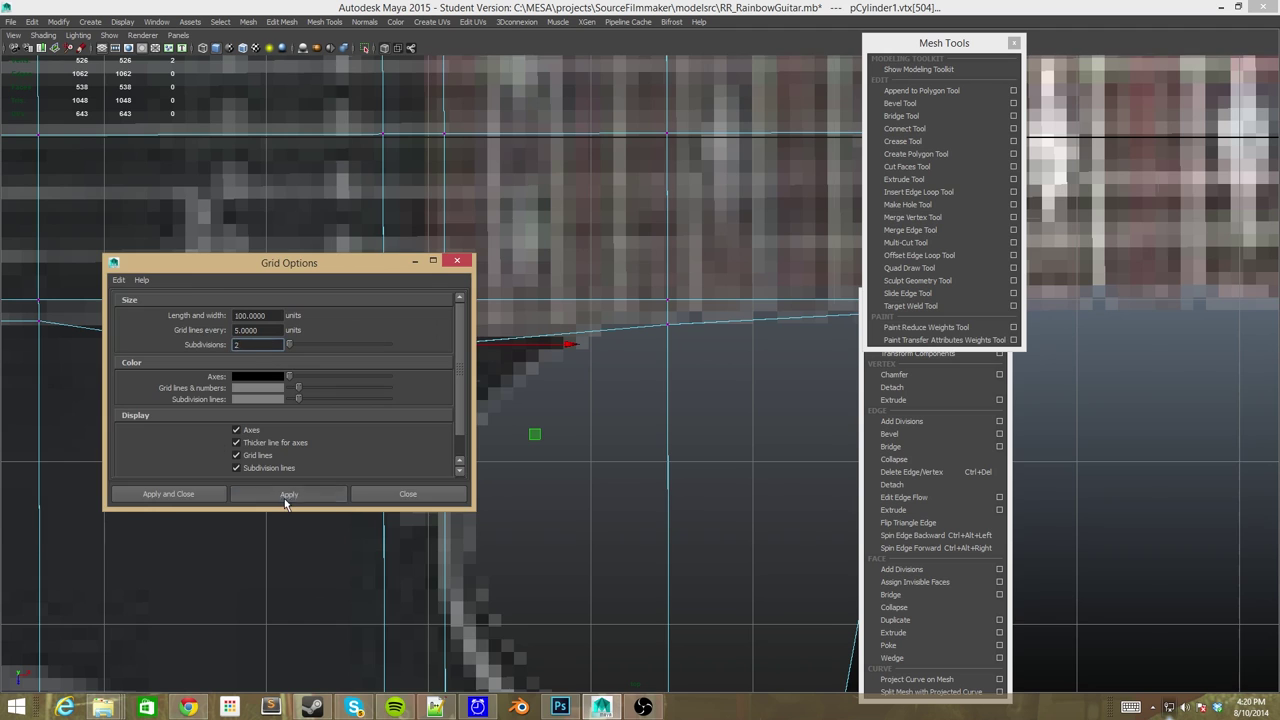
{"action": "mouse_move", "coordinate": [331, 270]}
{"action": "left_mouse_down"}
{"action": "mouse_move", "coordinate": [591, 538]}
{"action": "mouse_move", "coordinate": [1028, 457]}
{"action": "left_mouse_up"}
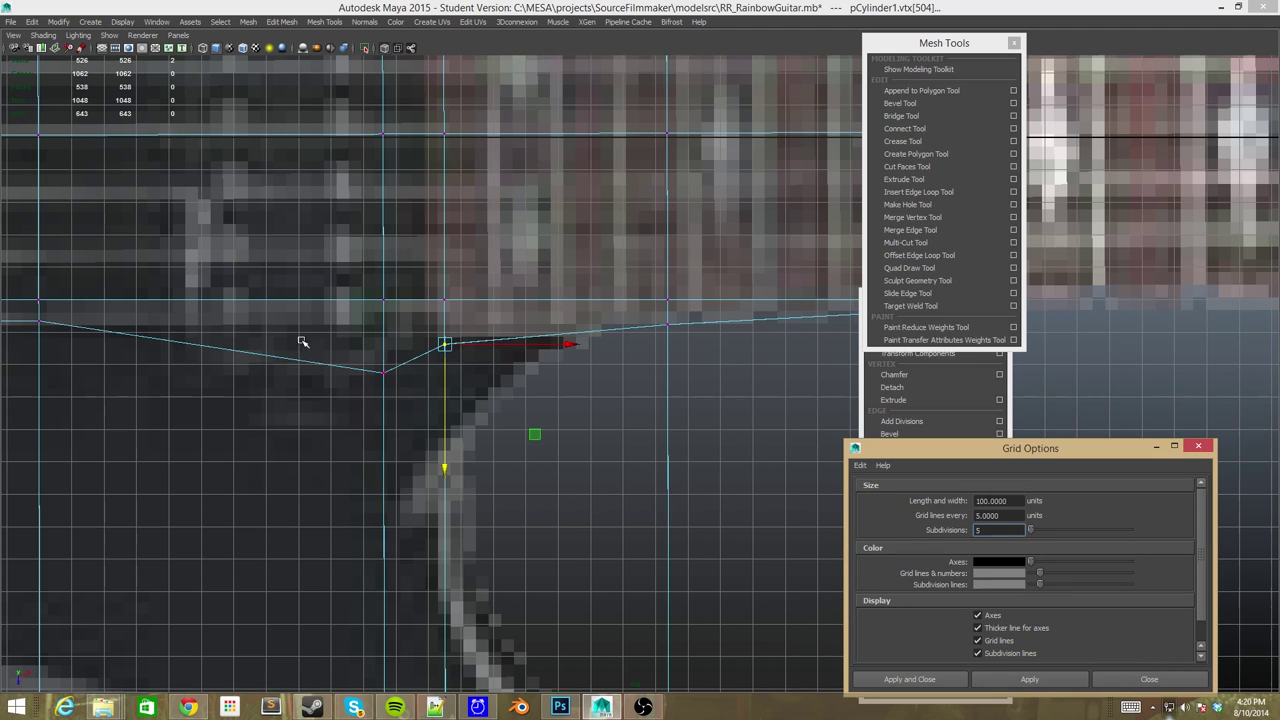
Raise the selected vertex along Y to match the reference outline.
{"action": "mouse_move", "coordinate": [444, 466]}
{"action": "left_mouse_down"}
{"action": "mouse_move", "coordinate": [440, 440]}
{"action": "mouse_move", "coordinate": [443, 461]}
{"action": "left_mouse_up"}
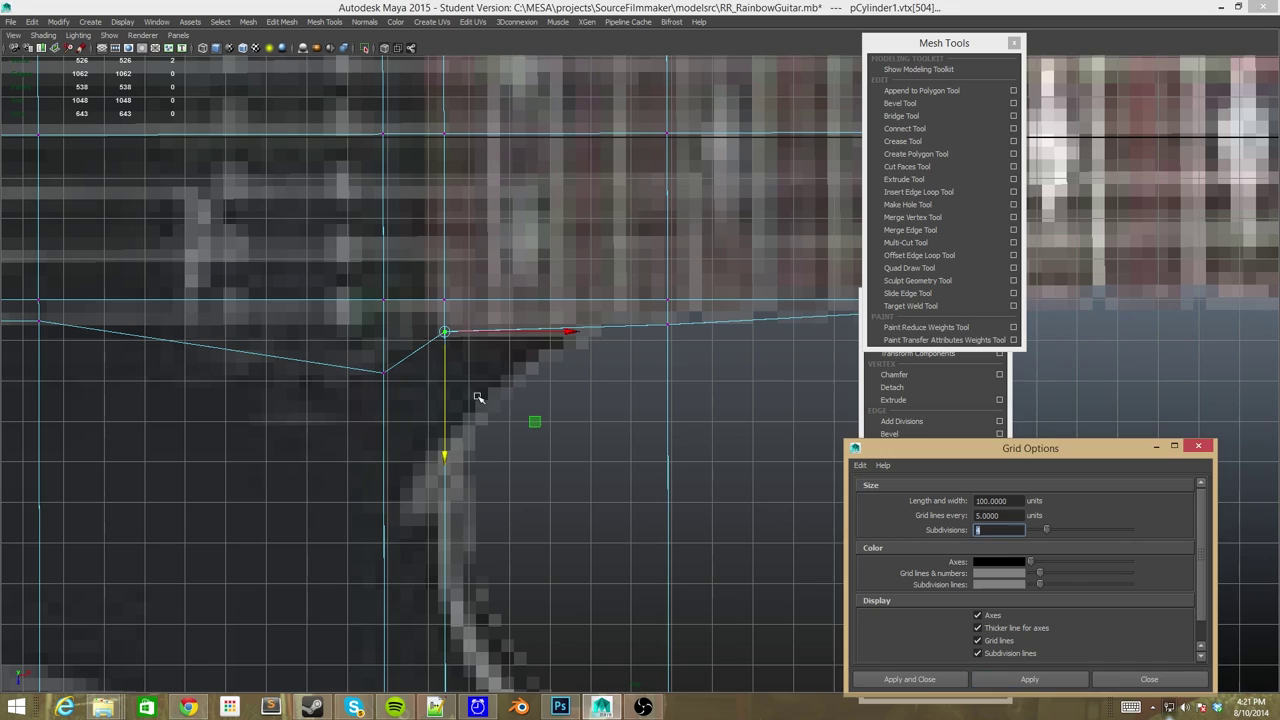
{"action": "mouse_move", "coordinate": [20, 308]}
{"action": "middle_mouse_down", "text": "alt"}
{"action": "mouse_move", "coordinate": [243, 429]}
{"action": "mouse_move", "coordinate": [263, 400]}
{"action": "middle_mouse_up", "text": "alt"}
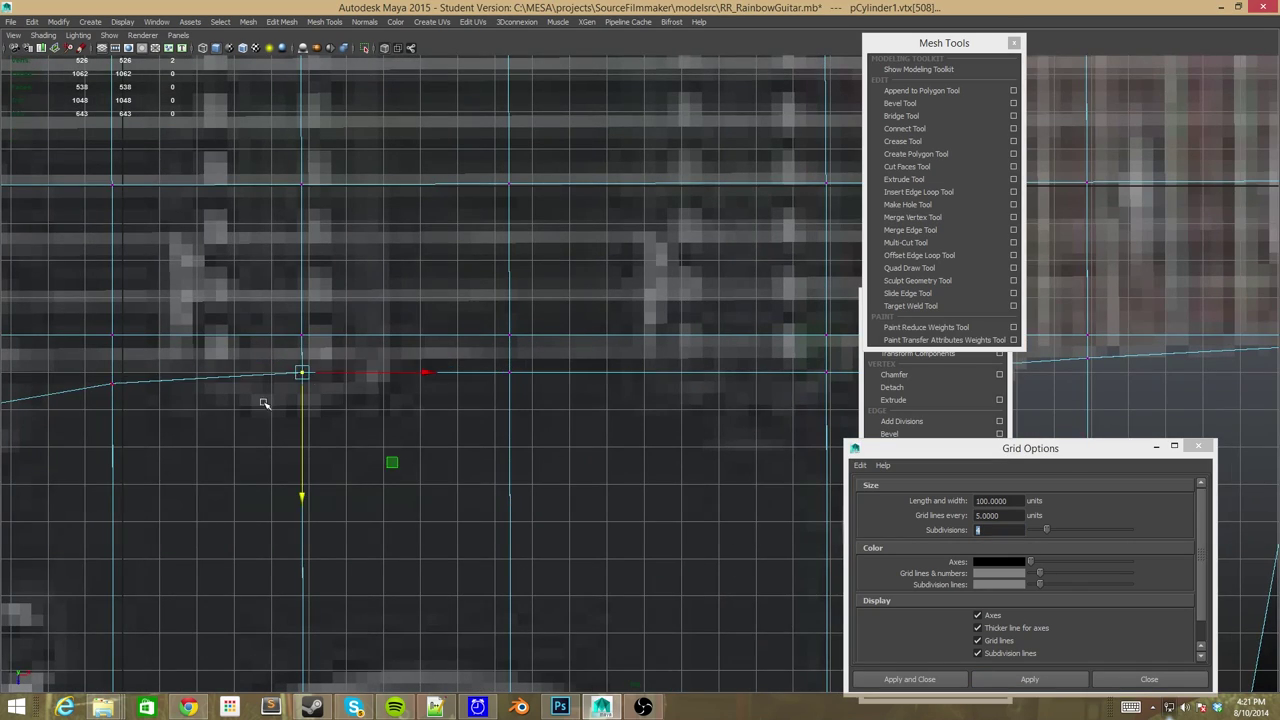
{"action": "scroll", "coordinate": [405, 490], "scroll_direction": "down", "scroll_amount": 3}
{"action": "left_click_drag", "start_coordinate": [242, 583], "coordinate": [242, 513]}
{"action": "scroll", "coordinate": [326, 468], "scroll_direction": "down", "scroll_amount": 2}
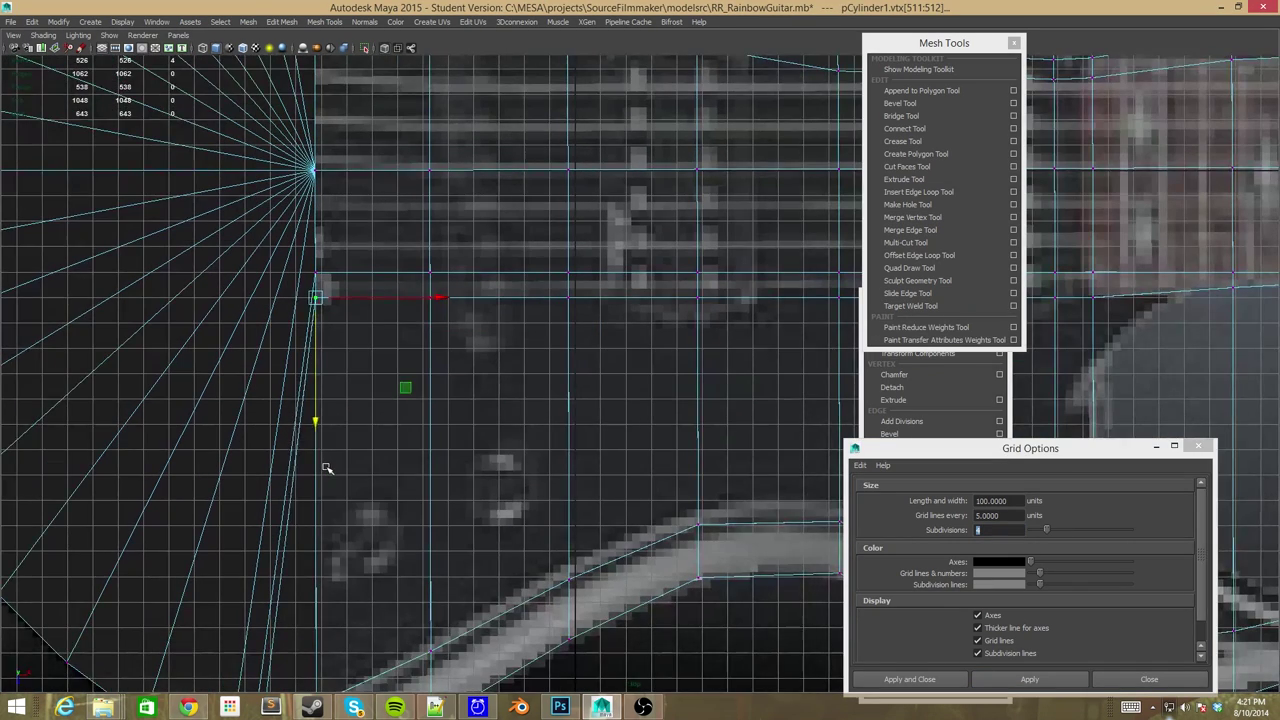
{"action": "scroll", "coordinate": [338, 304], "scroll_direction": "down", "scroll_amount": 3}
{"action": "middle_click_drag", "start_coordinate": [338, 304], "coordinate": [251, 257], "text": "alt"}
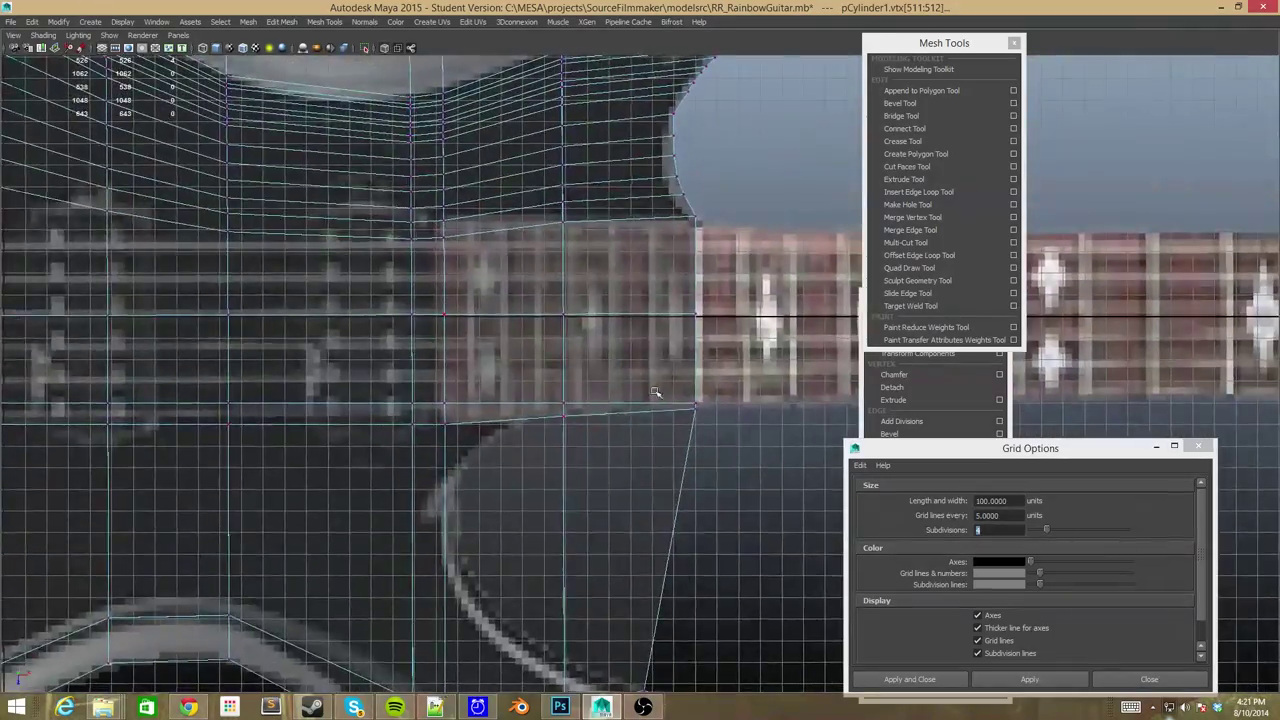
{"action": "scroll", "coordinate": [360, 323], "scroll_direction": "up", "scroll_amount": 2}
{"action": "scroll", "coordinate": [645, 280], "scroll_direction": "up", "scroll_amount": 4}
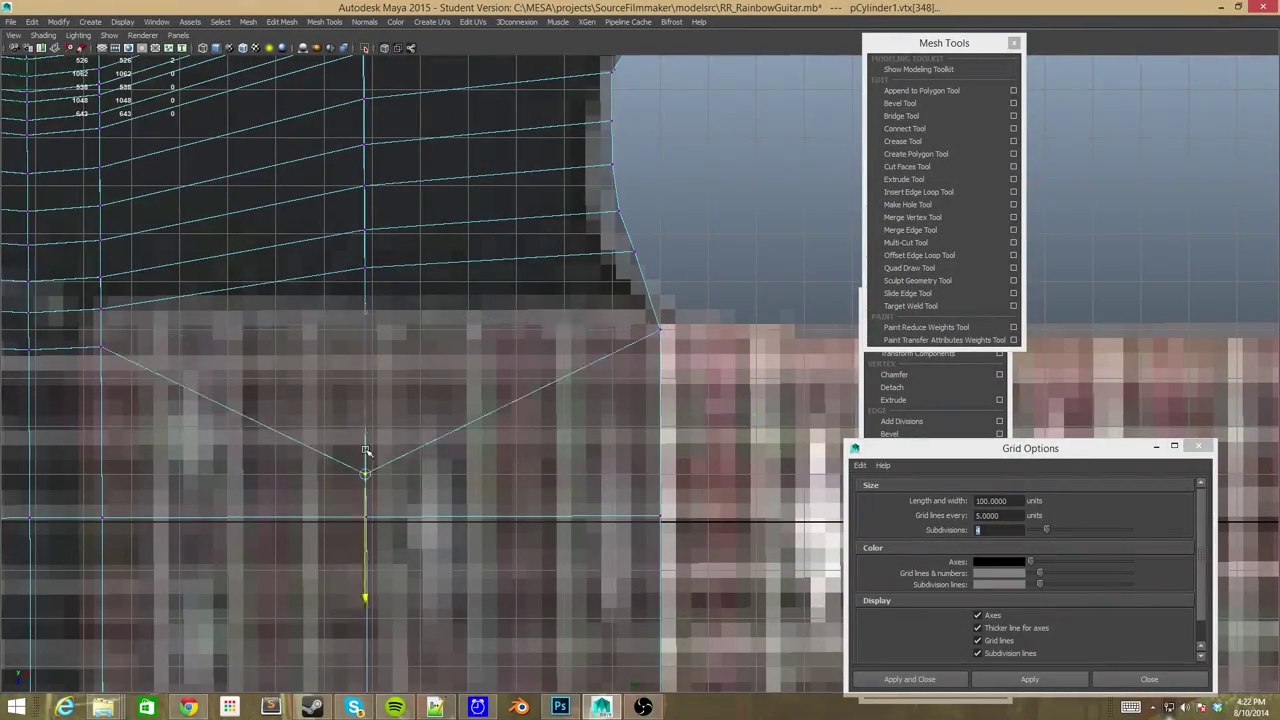
Select the following outline vertices near the neck and raise them to the reference edge.
{"action": "left_click_drag", "start_coordinate": [366, 450], "coordinate": [503, 465], "text": "alt"}
{"action": "left_click", "coordinate": [437, 340]}
{"action": "mouse_move", "coordinate": [437, 340]}
{"action": "left_mouse_down", "text": "alt"}
{"action": "mouse_move", "coordinate": [628, 342]}
{"action": "mouse_move", "coordinate": [360, 356]}
{"action": "left_mouse_up", "text": "alt"}
{"action": "left_click", "coordinate": [628, 342]}
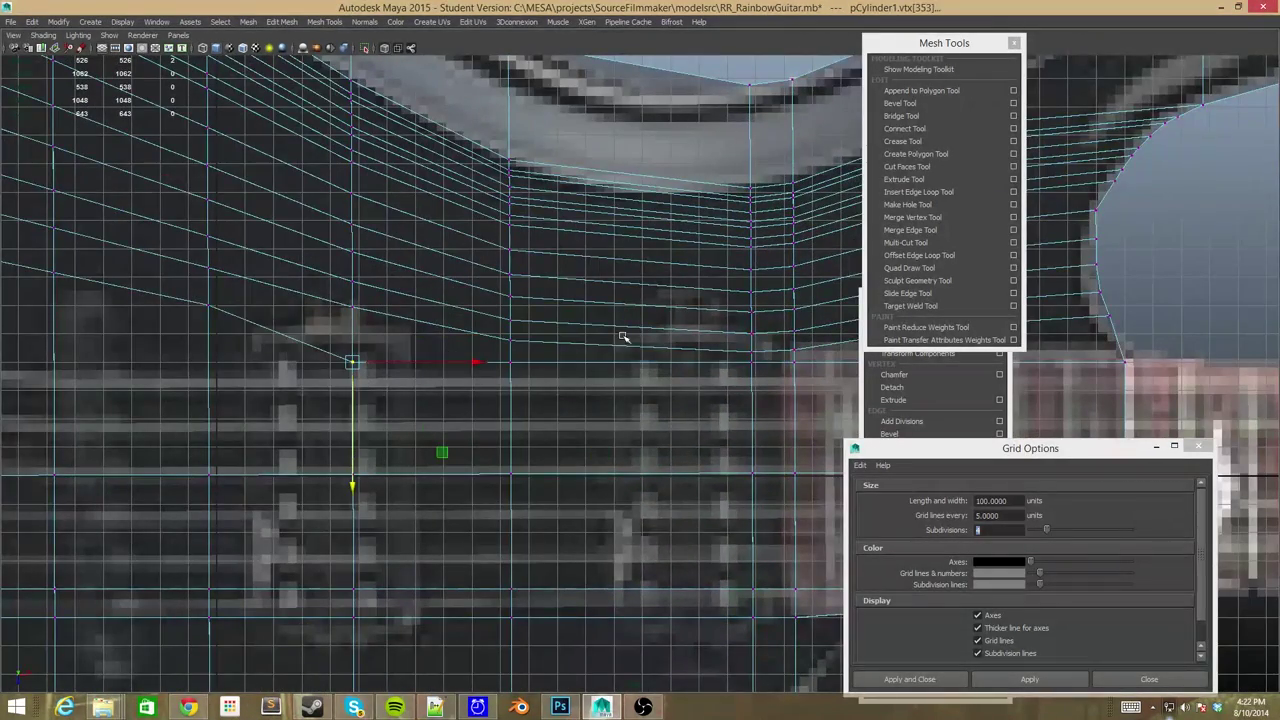
{"action": "left_click_drag", "start_coordinate": [207, 365], "coordinate": [350, 267], "text": "alt"}
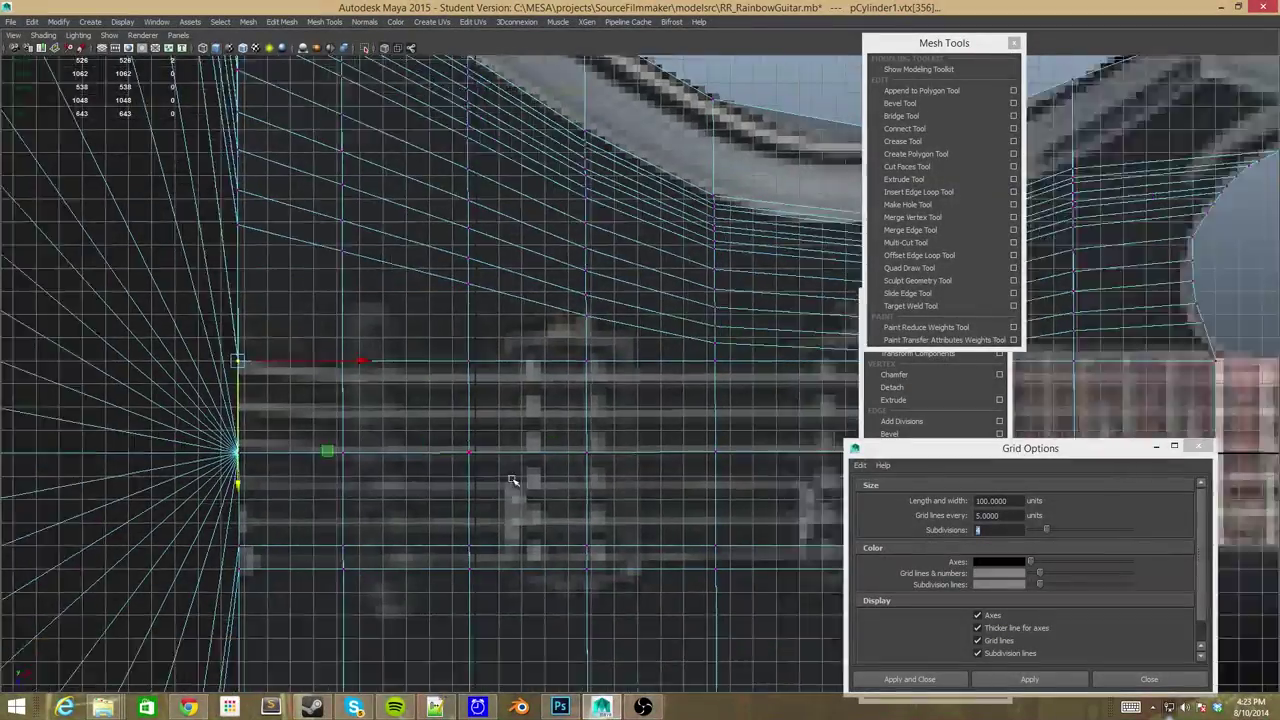
{"action": "key", "text": "space"}
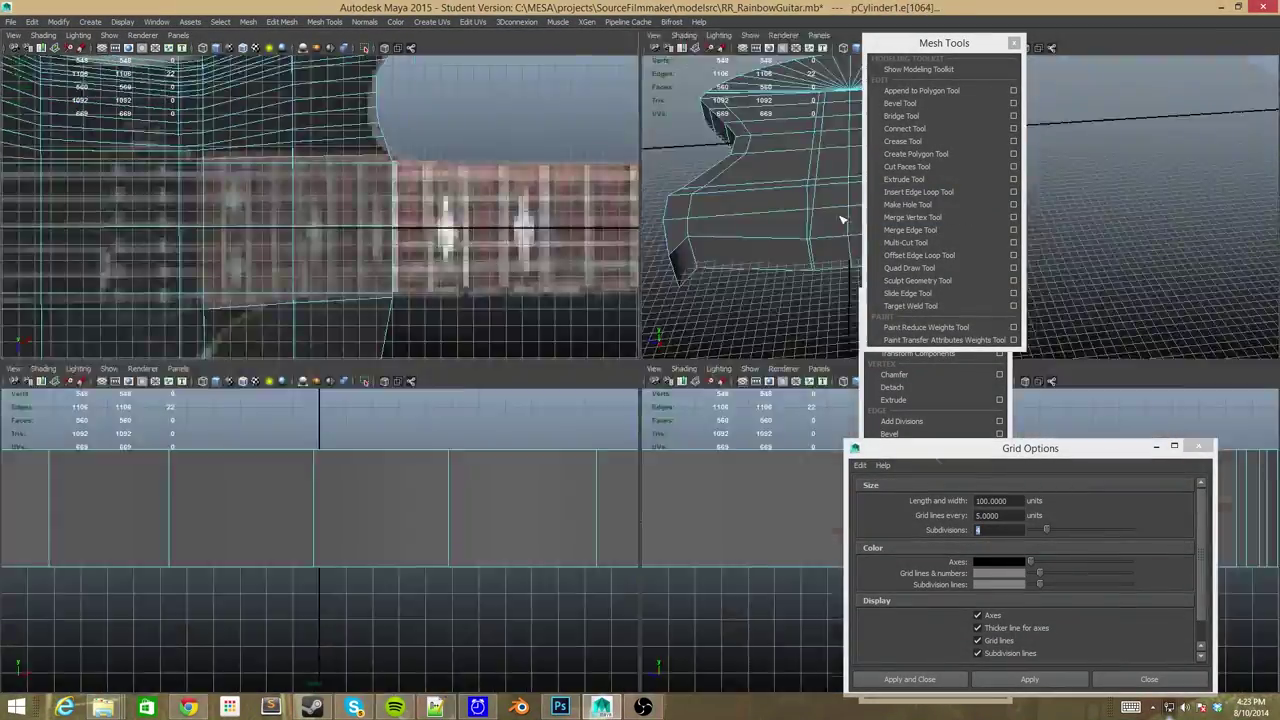
{"action": "key", "text": "space"}
{"action": "left_click_drag", "start_coordinate": [591, 352], "coordinate": [521, 309], "text": "alt"}
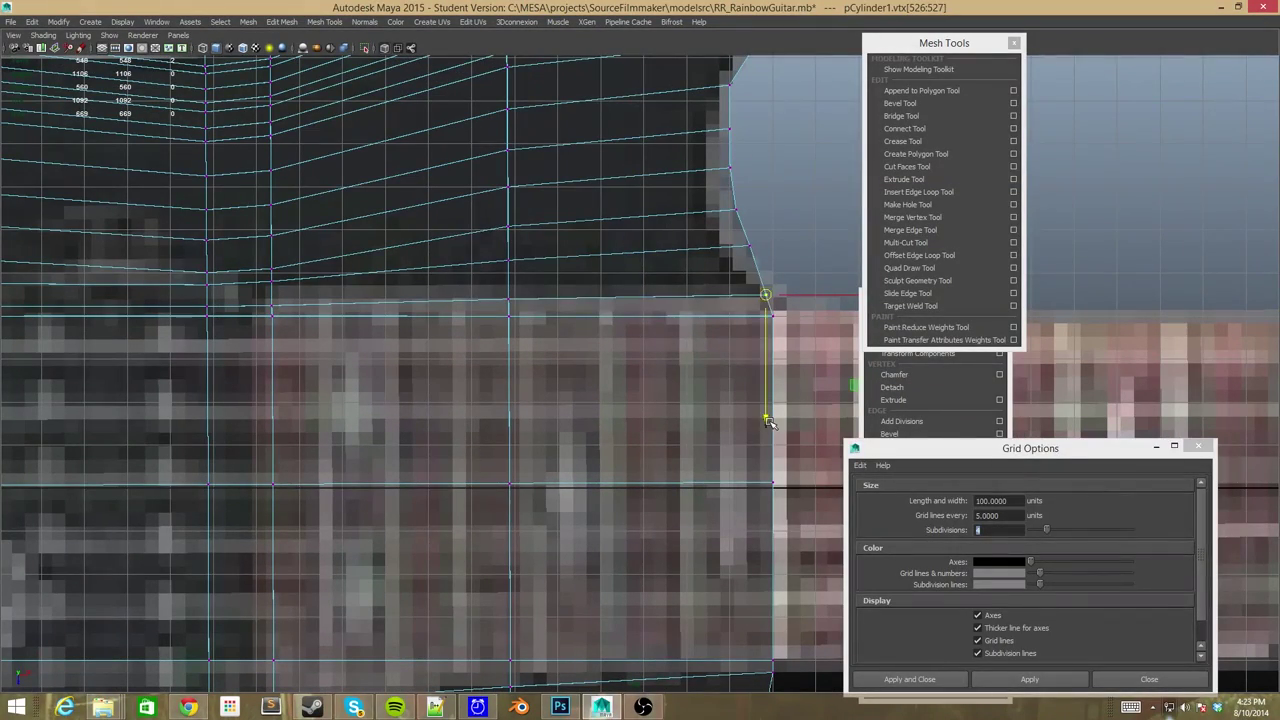
{"action": "left_click_drag", "start_coordinate": [768, 421], "coordinate": [765, 407]}
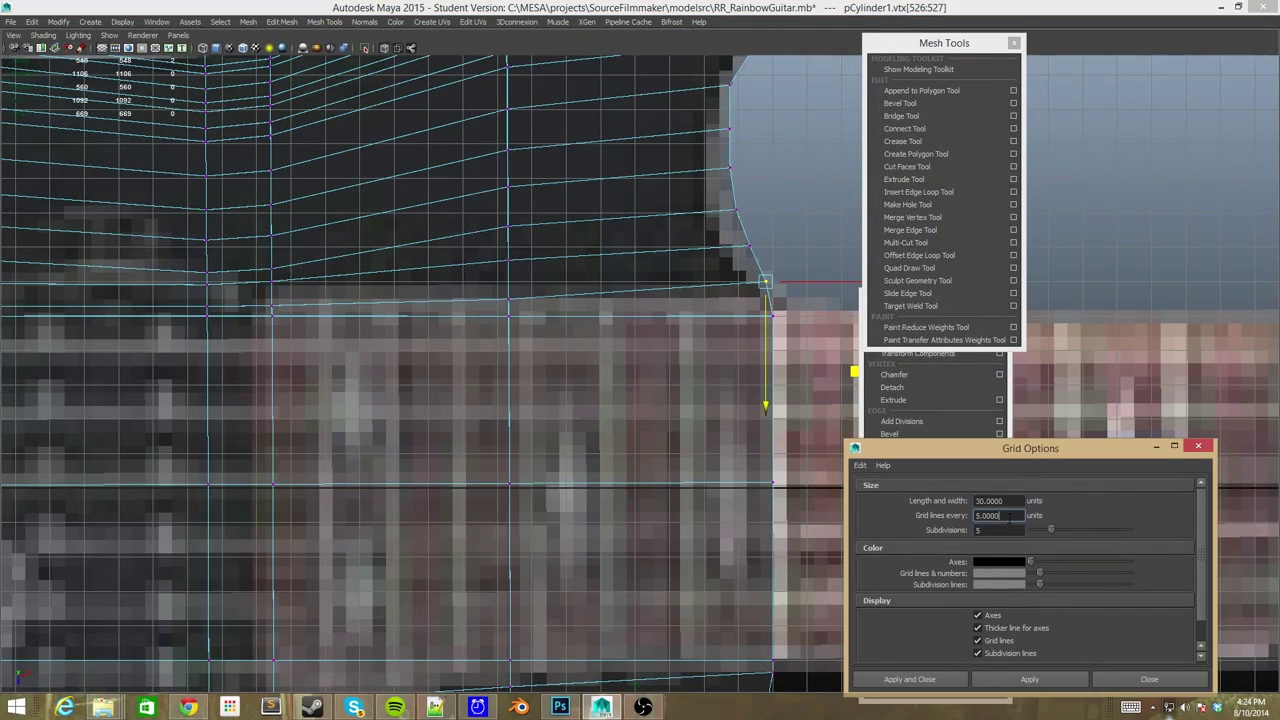
{"action": "left_click", "coordinate": [999, 515]}
{"action": "type", "text": "1"}
Finish the grid at 1-unit lines with 2 subdivisions and select vertices along the body edge.
{"action": "key", "text": "Tab"}
{"action": "type", "text": "2"}
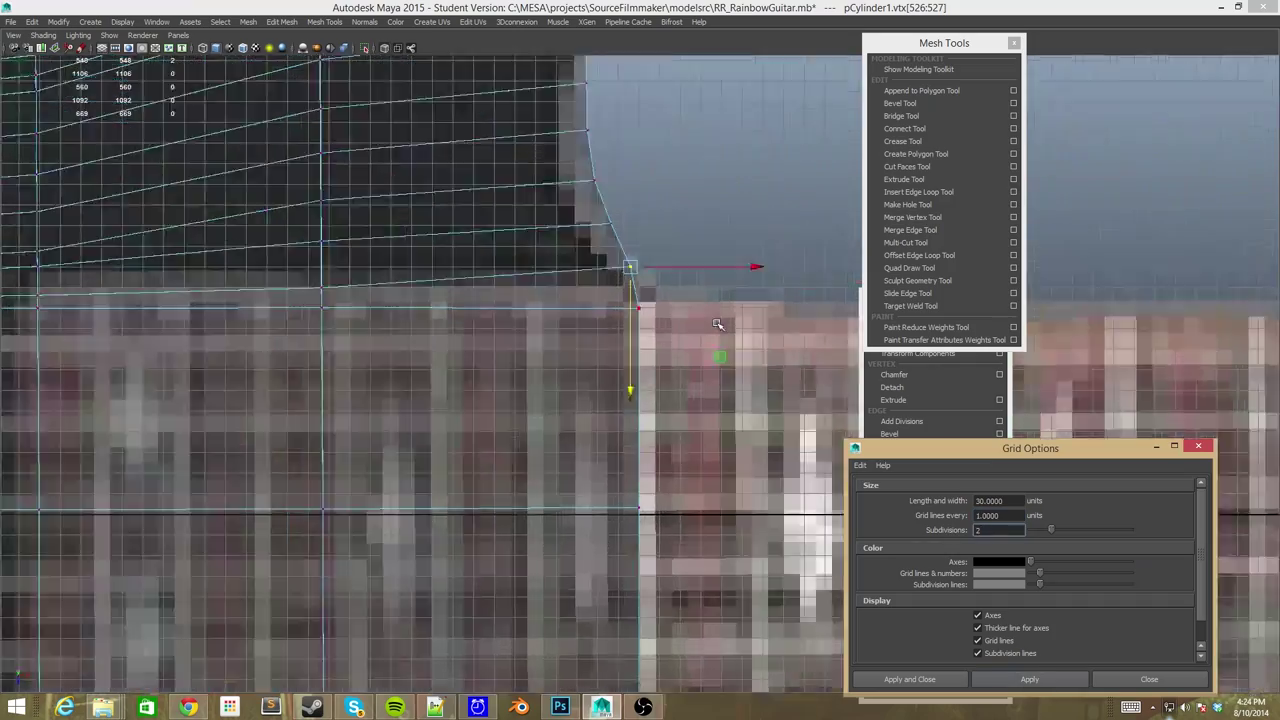
{"action": "mouse_move", "coordinate": [457, 343]}
{"action": "left_mouse_down", "text": "alt"}
{"action": "mouse_move", "coordinate": [614, 460]}
{"action": "mouse_move", "coordinate": [486, 337]}
{"action": "left_mouse_up", "text": "alt"}
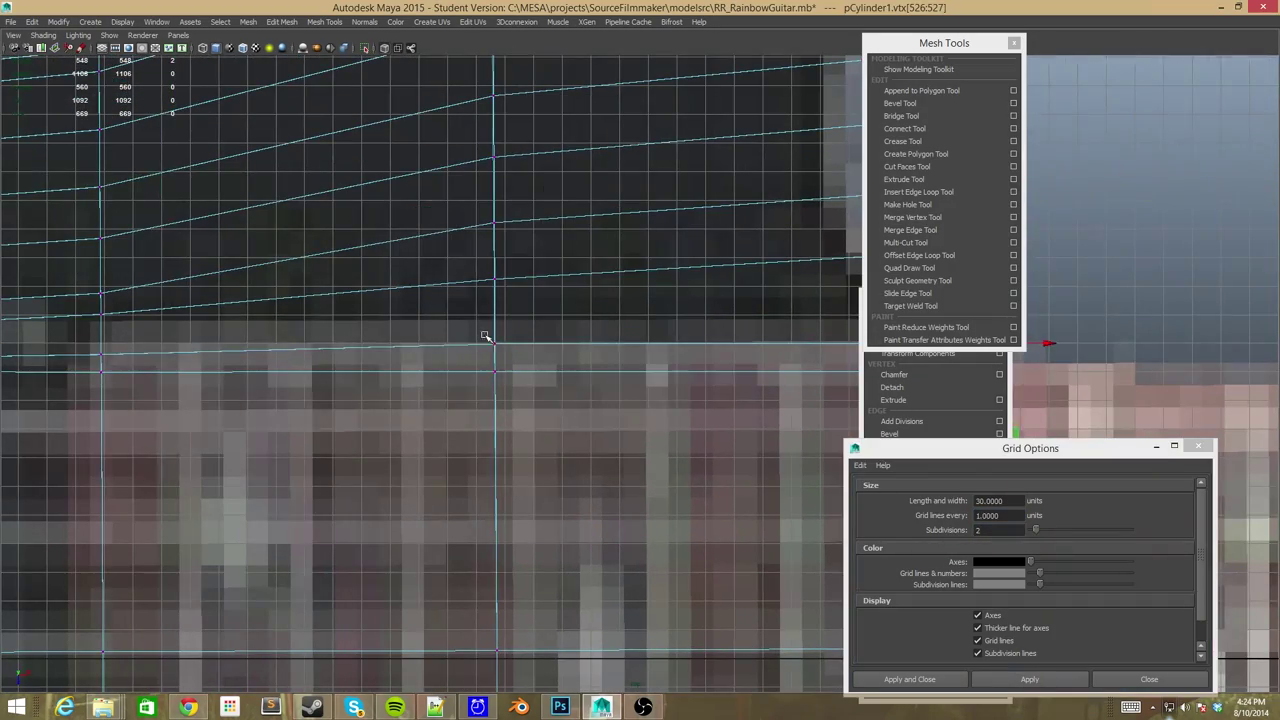
{"action": "left_click", "coordinate": [408, 351]}
{"action": "mouse_move", "coordinate": [103, 345]}
{"action": "left_mouse_down", "text": "alt"}
{"action": "mouse_move", "coordinate": [400, 360]}
{"action": "mouse_move", "coordinate": [391, 366]}
{"action": "mouse_move", "coordinate": [366, 306]}
{"action": "mouse_move", "coordinate": [308, 332]}
{"action": "left_mouse_up", "text": "alt"}
{"action": "left_click_drag", "start_coordinate": [376, 356], "coordinate": [452, 410], "text": "alt"}
{"action": "left_click", "coordinate": [451, 406]}
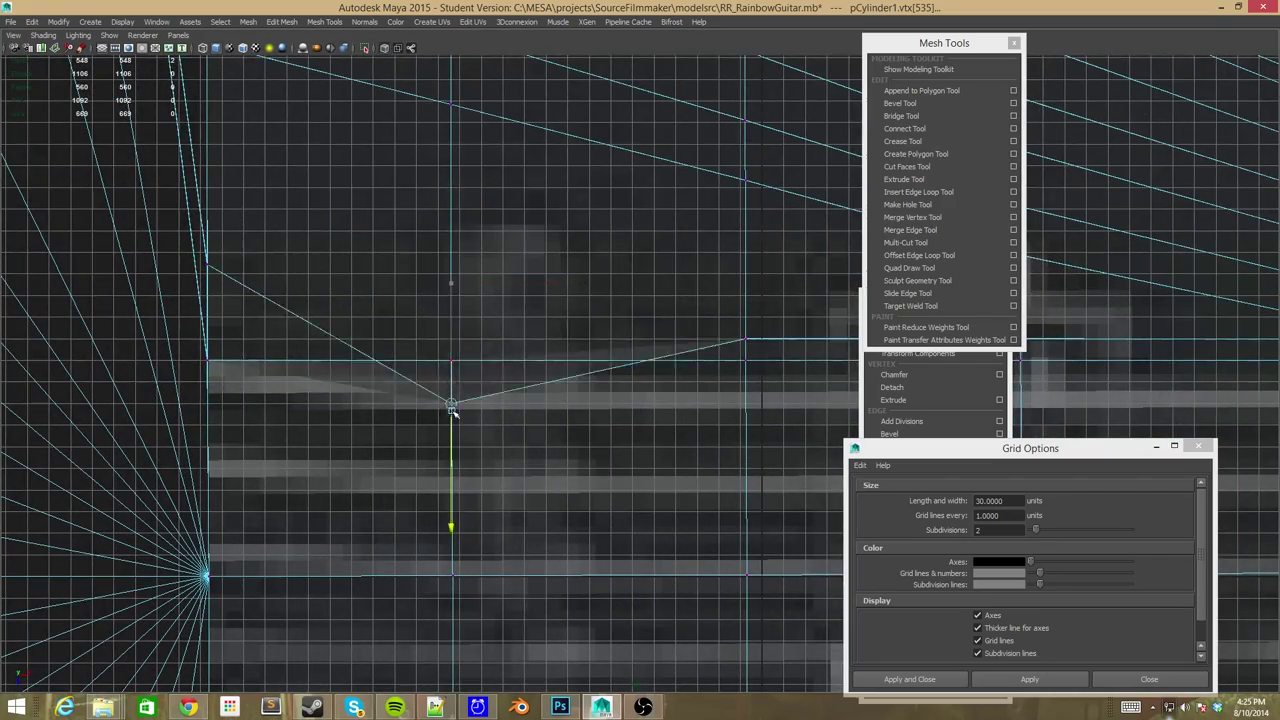
{"action": "scroll", "coordinate": [216, 380], "scroll_direction": "down", "scroll_amount": 5}
{"action": "left_click_drag", "start_coordinate": [477, 314], "coordinate": [487, 436], "text": "alt"}
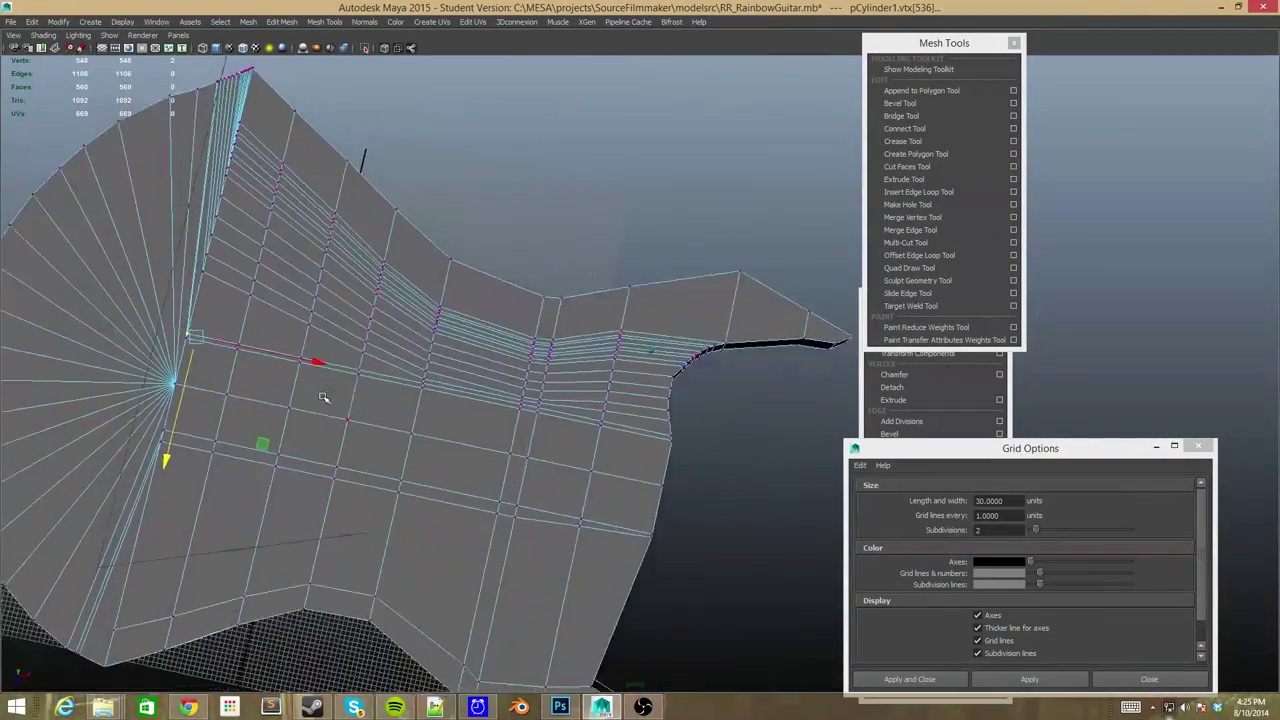
{"action": "left_click_drag", "start_coordinate": [113, 341], "coordinate": [471, 551], "text": "alt"}
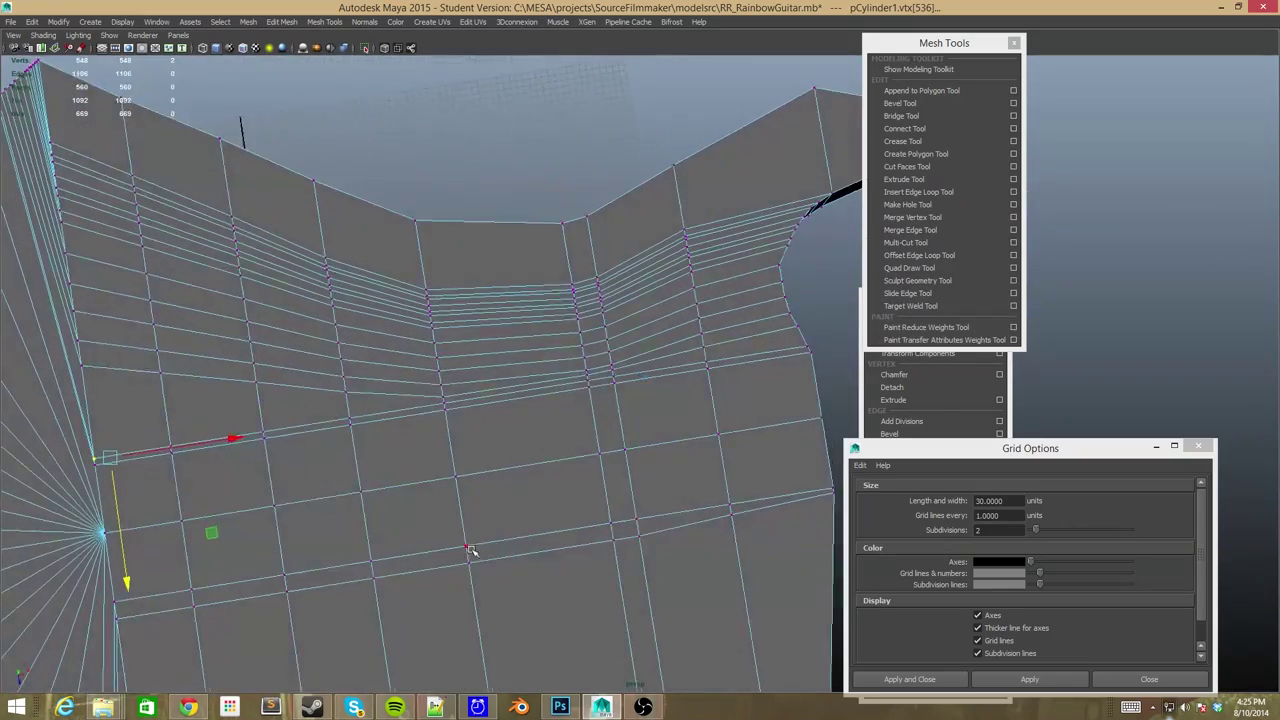
Switch to wireframe and check the neck-cutaway vertices against the reference image.
{"action": "key", "text": "4"}
{"action": "scroll", "coordinate": [427, 507], "scroll_direction": "down", "scroll_amount": 3}
{"action": "scroll", "coordinate": [590, 403], "scroll_direction": "up", "scroll_amount": 5}
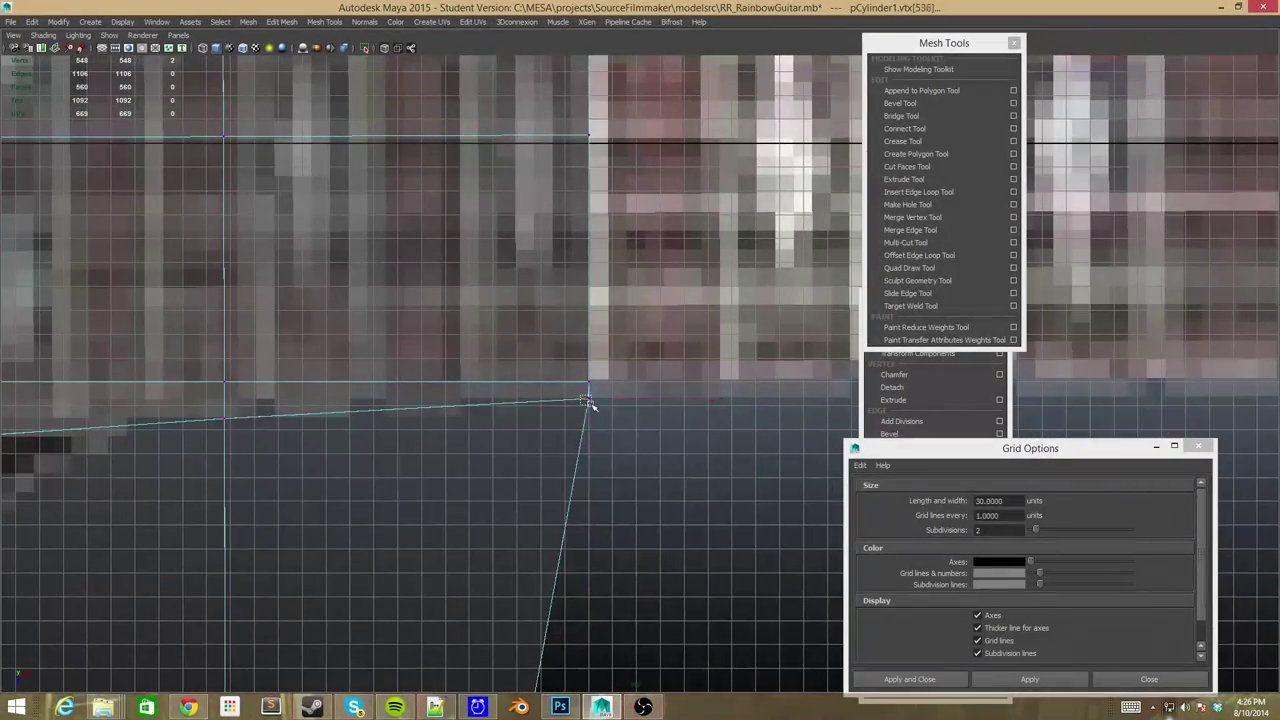
{"action": "middle_click_drag", "start_coordinate": [255, 463], "coordinate": [389, 373], "text": "alt"}
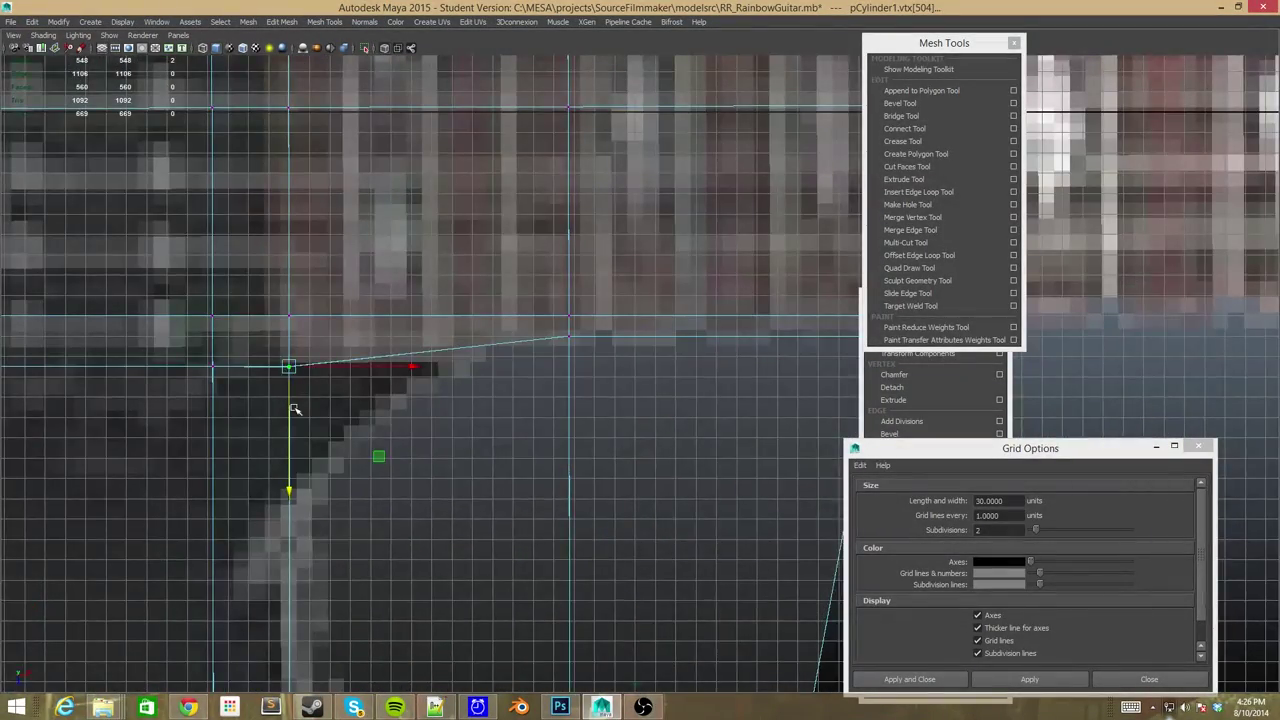
{"action": "middle_click_drag", "start_coordinate": [294, 409], "coordinate": [467, 286], "text": "alt"}
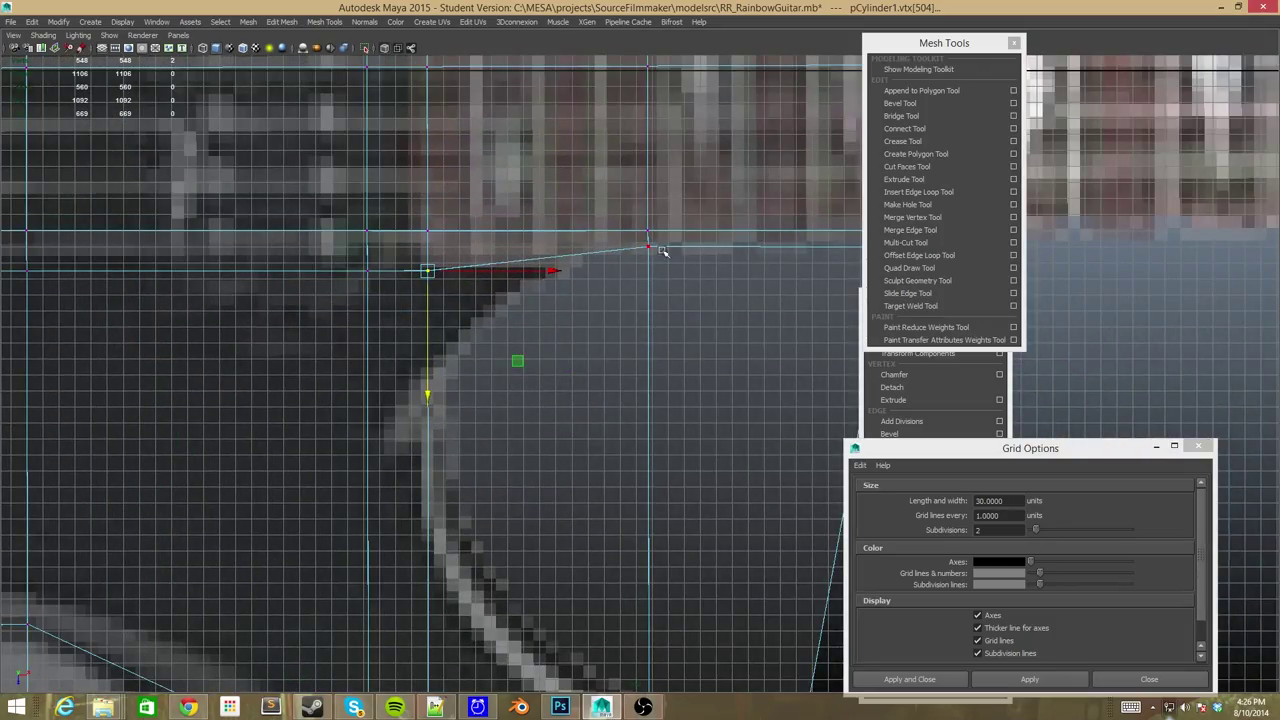
{"action": "middle_click_drag", "start_coordinate": [662, 251], "coordinate": [812, 344], "text": "alt"}
{"action": "scroll", "coordinate": [458, 376], "scroll_direction": "down", "scroll_amount": 3}
{"action": "scroll", "coordinate": [458, 376], "scroll_direction": "up", "scroll_amount": 4}
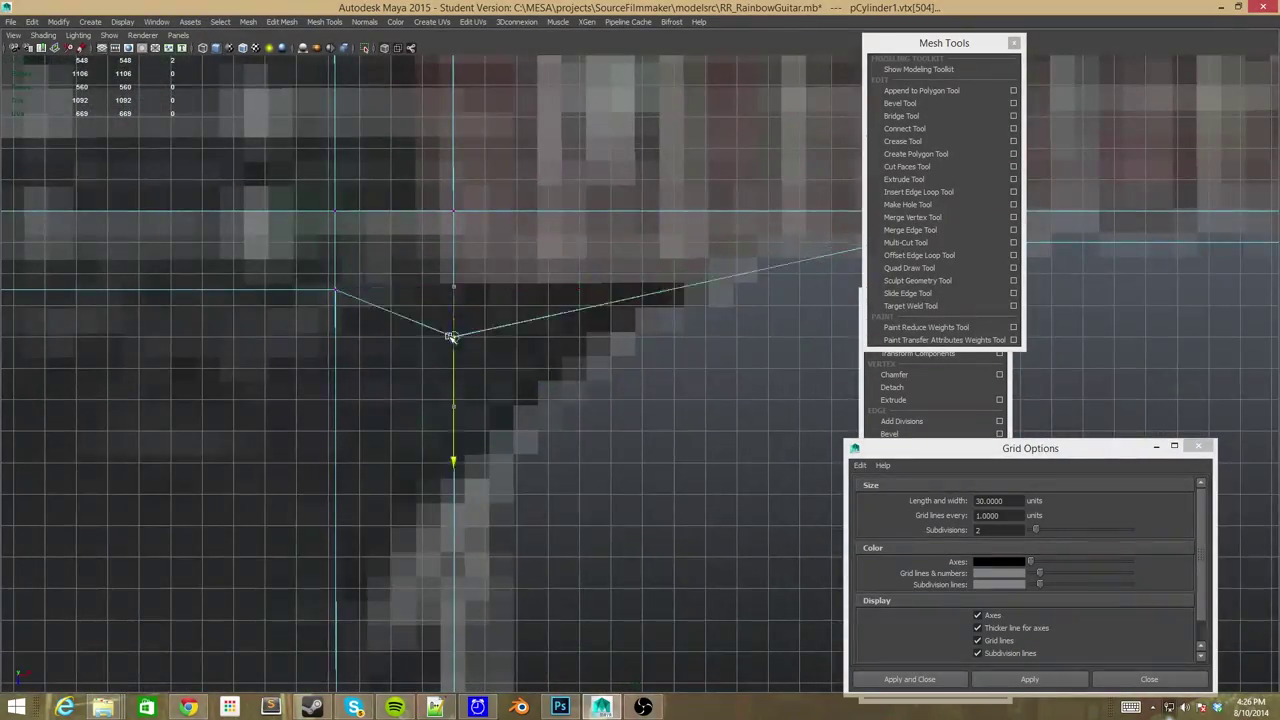
{"action": "scroll", "coordinate": [500, 314], "scroll_direction": "down", "scroll_amount": 2}
{"action": "scroll", "coordinate": [423, 277], "scroll_direction": "down", "scroll_amount": 2}
{"action": "scroll", "coordinate": [443, 323], "scroll_direction": "up", "scroll_amount": 5}
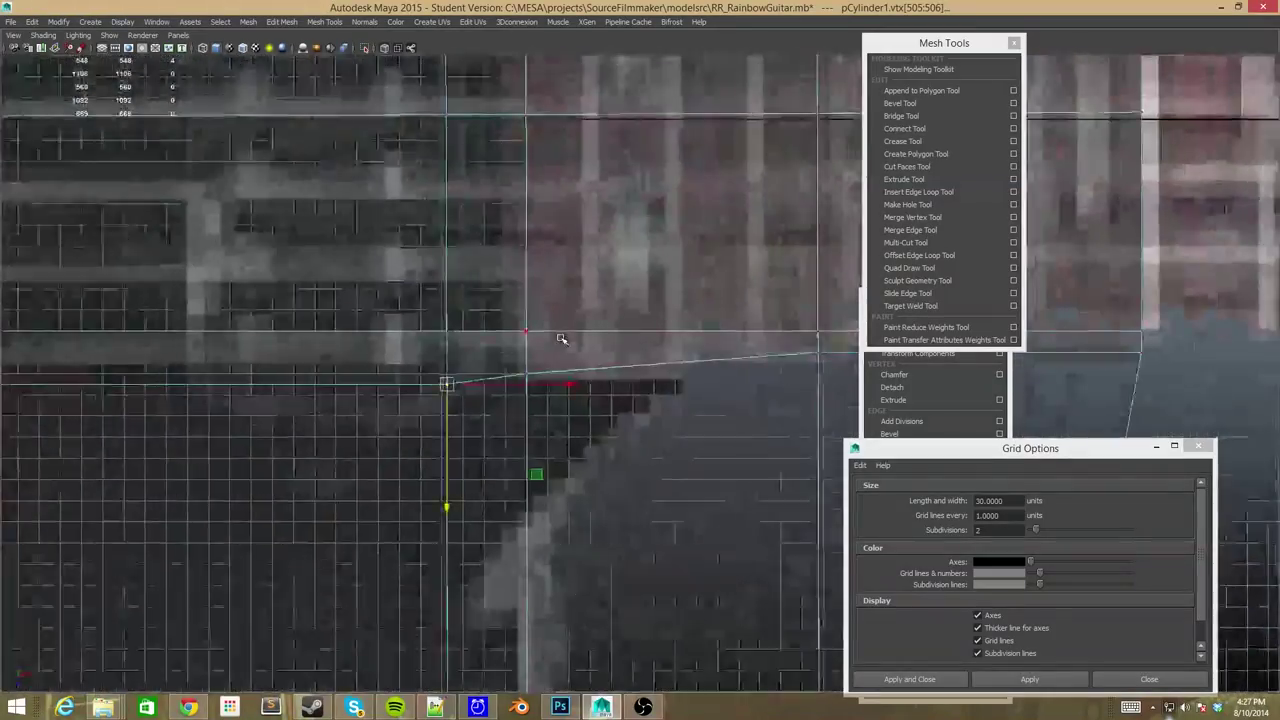
View the Warlock reference photo from the desktop, then return to Maya.
{"action": "key", "text": "super+d"}
{"action": "double_click", "coordinate": [329, 305]}
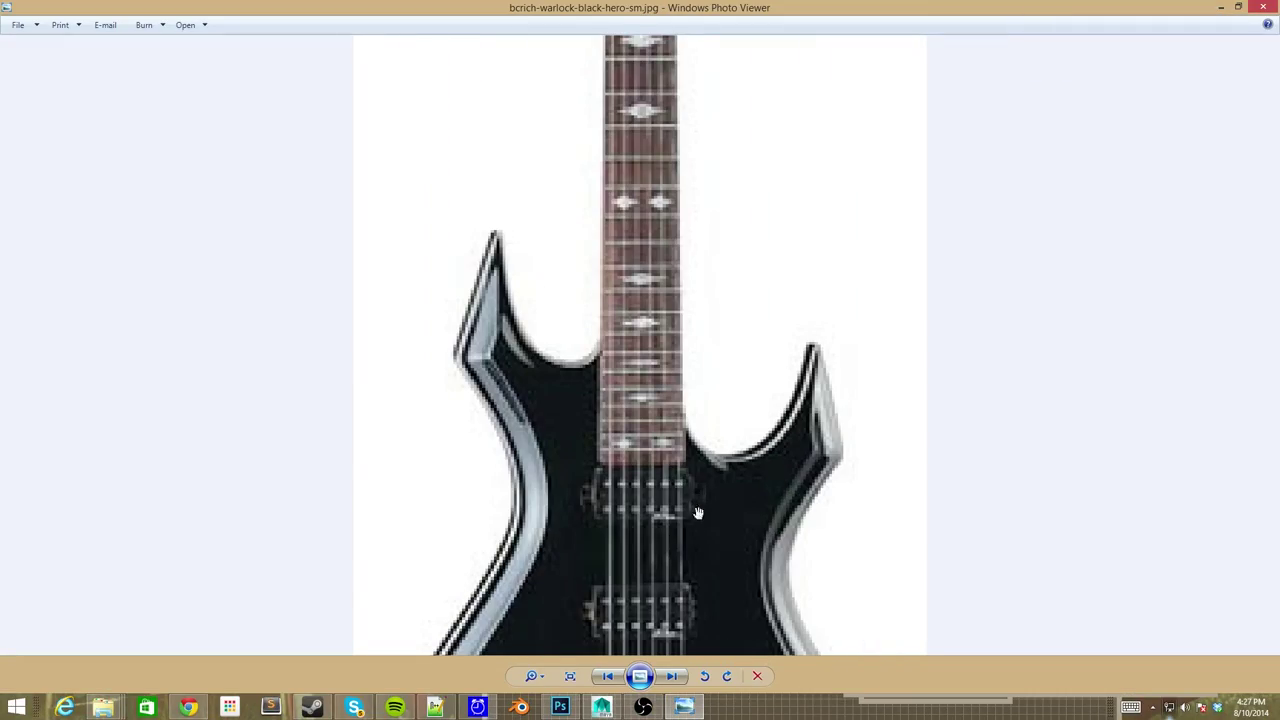
{"action": "key", "text": "alt+Tab"}
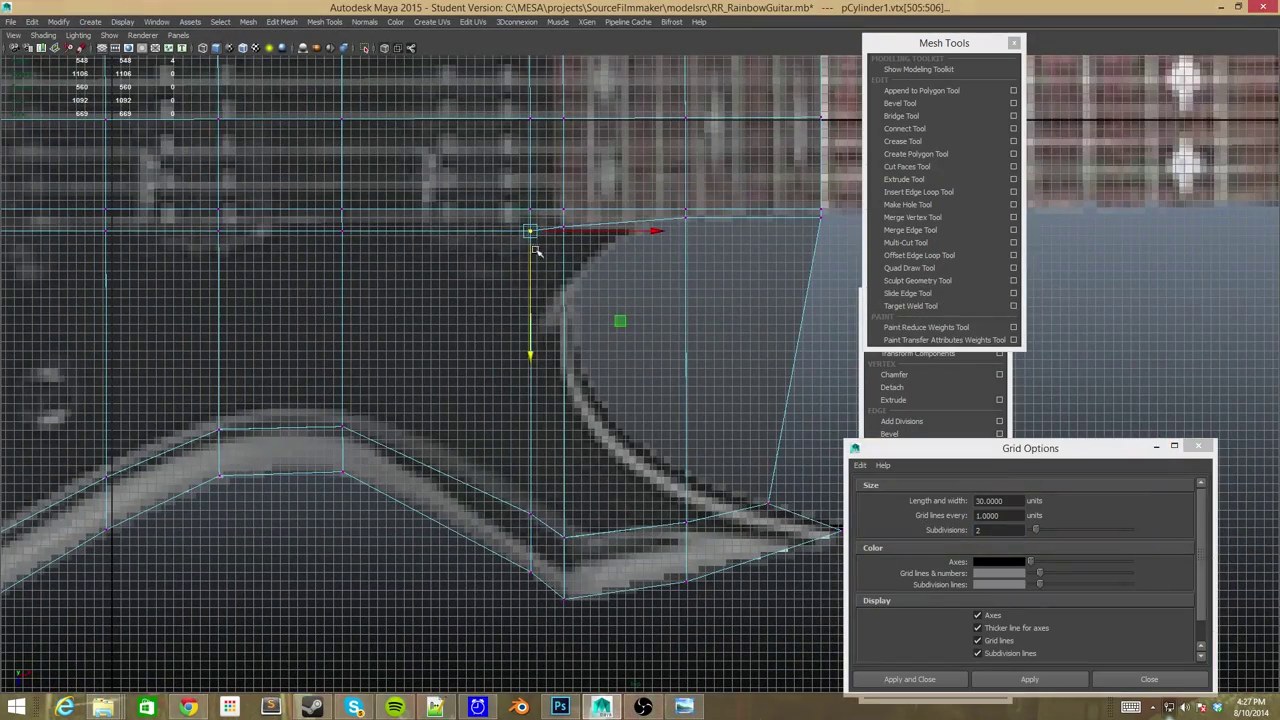
{"action": "left_click", "coordinate": [519, 246]}
{"action": "scroll", "coordinate": [456, 415], "scroll_direction": "up", "scroll_amount": 2}
{"action": "scroll", "coordinate": [241, 342], "scroll_direction": "down", "scroll_amount": 2}
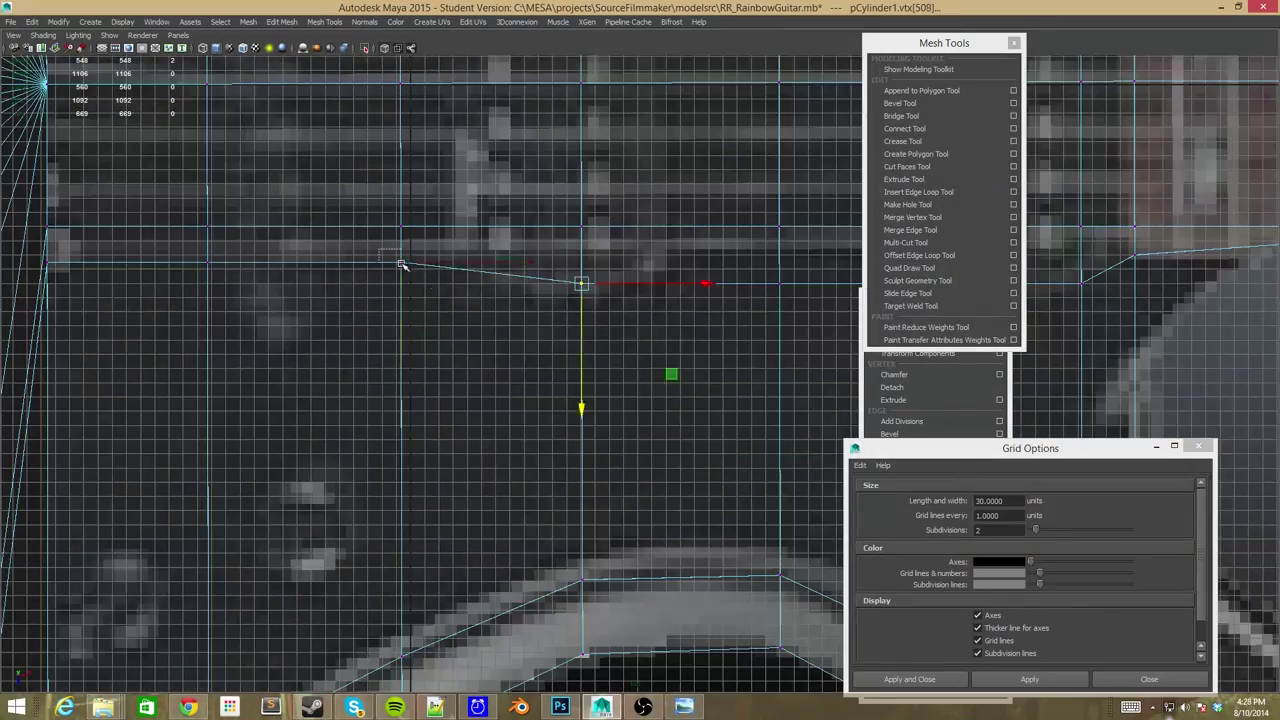
{"action": "middle_click_drag", "start_coordinate": [209, 292], "coordinate": [300, 278], "text": "alt"}
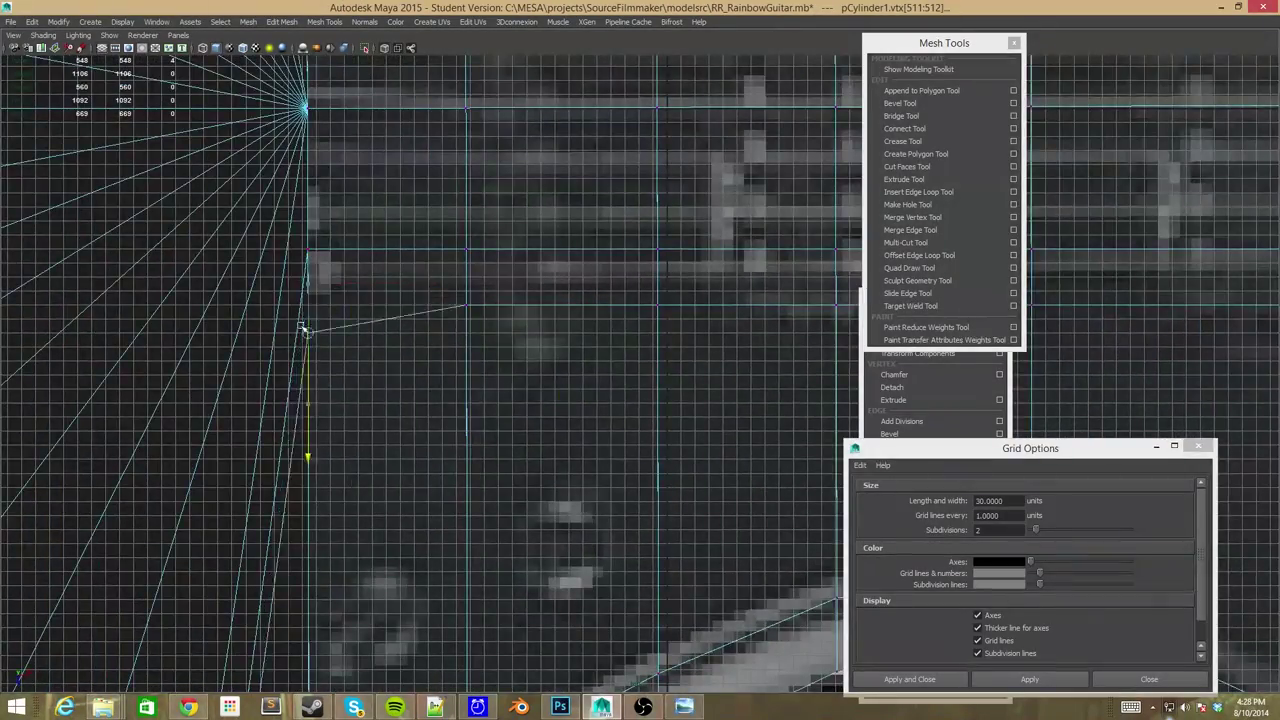
{"action": "scroll", "coordinate": [514, 366], "scroll_direction": "down", "scroll_amount": 5}
{"action": "scroll", "coordinate": [437, 363], "scroll_direction": "down", "scroll_amount": 2}
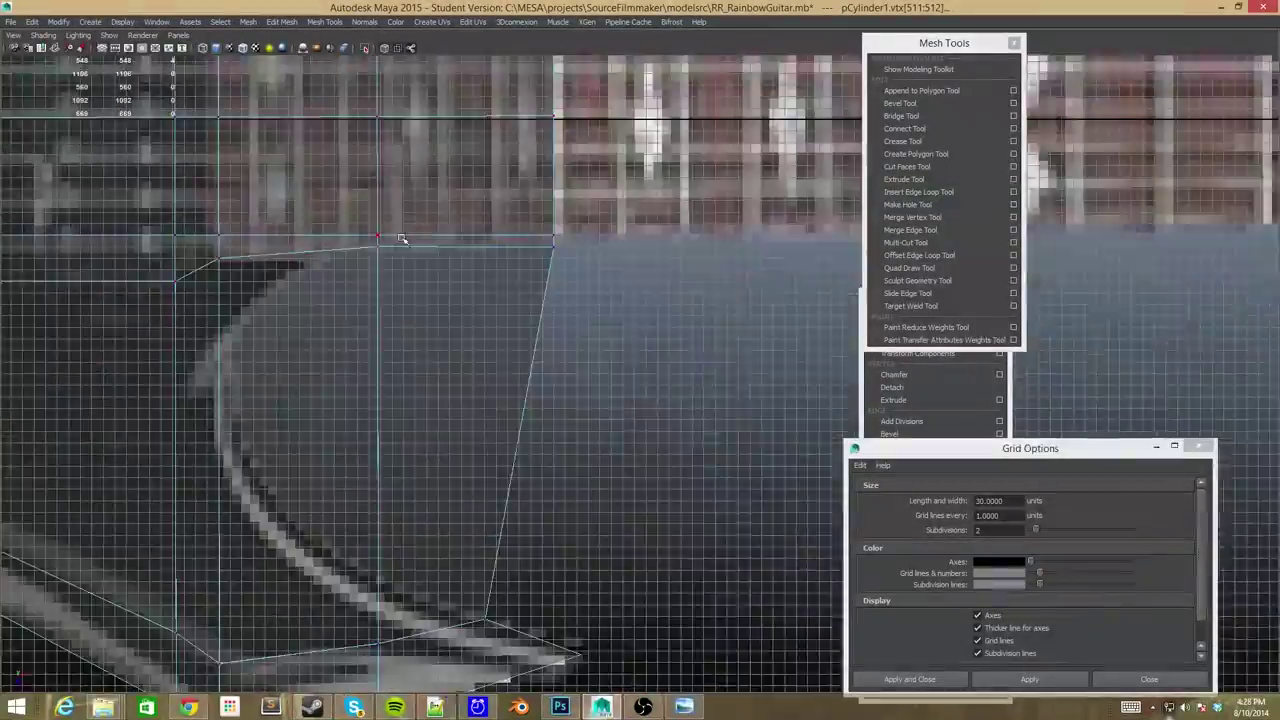
{"action": "scroll", "coordinate": [400, 240], "scroll_direction": "up", "scroll_amount": 3}
{"action": "key", "text": "alt+Tab"}
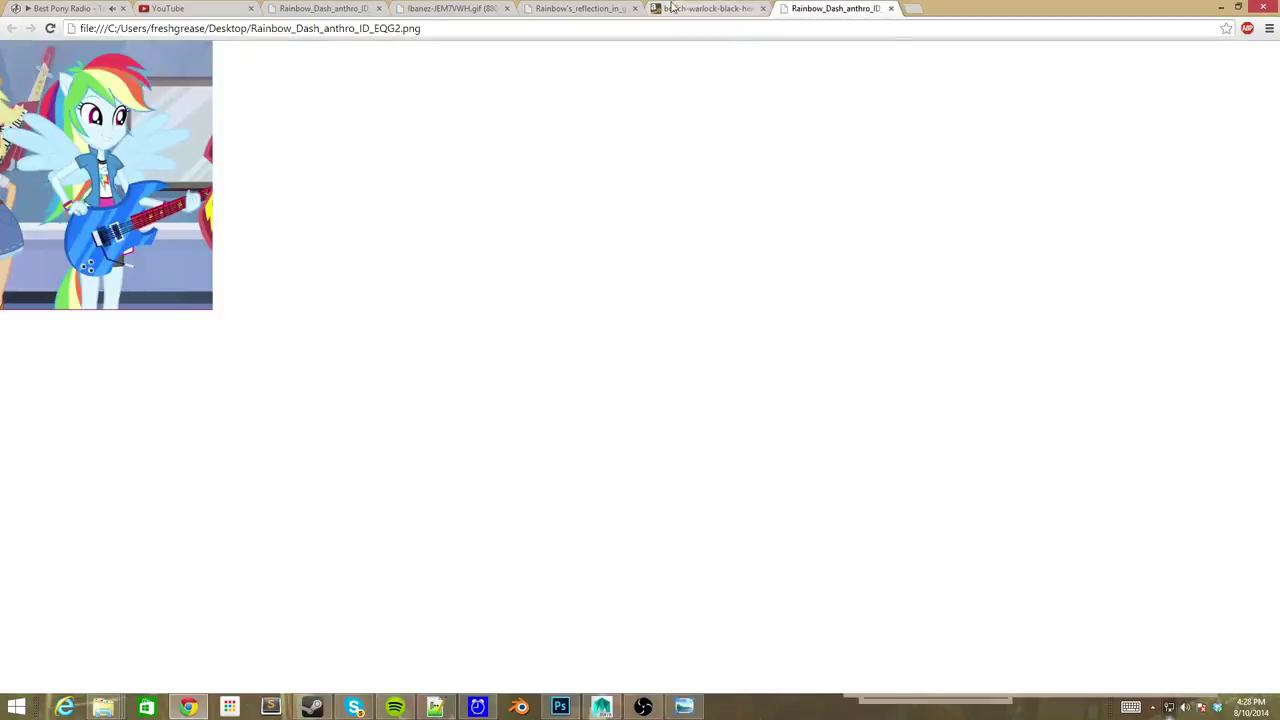
{"action": "key", "text": "ctrl+2"}
{"action": "scroll", "coordinate": [1157, 474], "scroll_direction": "up", "scroll_amount": 3}
Insert a new edge loop across the guitar body's mid section with the Insert Edge Loop Tool.
{"action": "key", "text": "alt+Tab"}
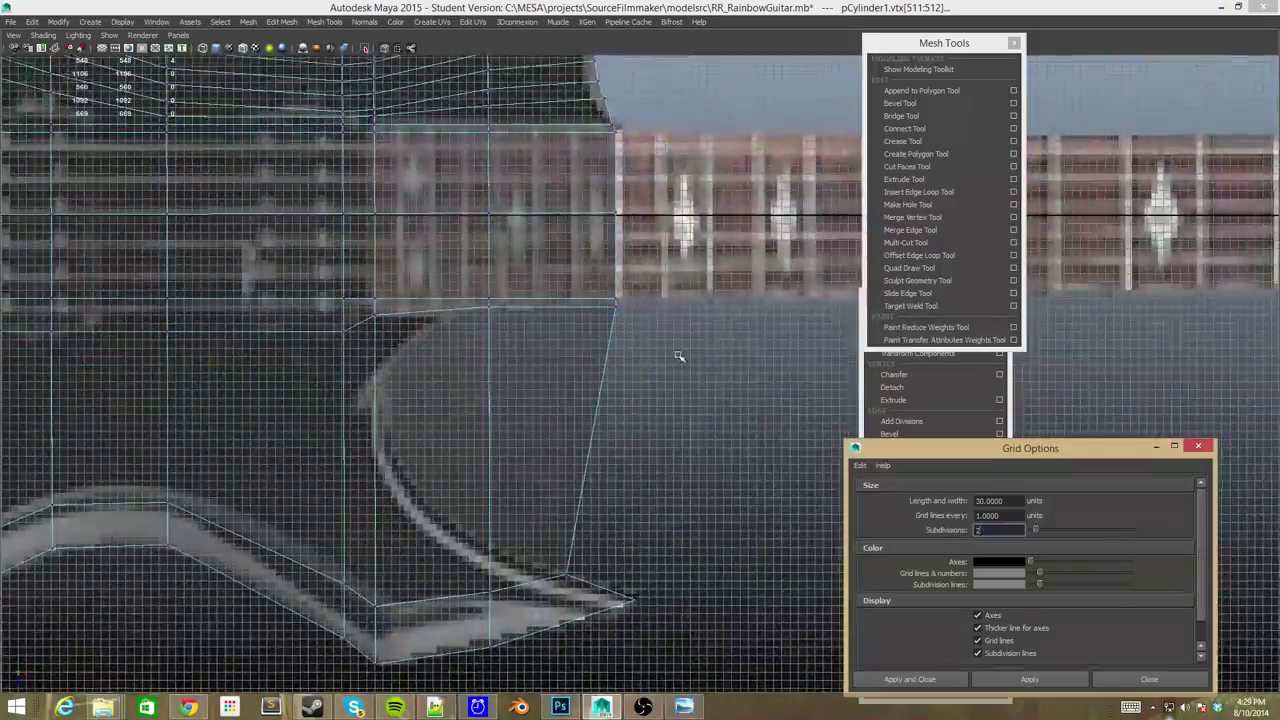
{"action": "scroll", "coordinate": [677, 354], "scroll_direction": "up", "scroll_amount": 2}
{"action": "scroll", "coordinate": [726, 346], "scroll_direction": "up", "scroll_amount": 2}
{"action": "left_click", "coordinate": [918, 192]}
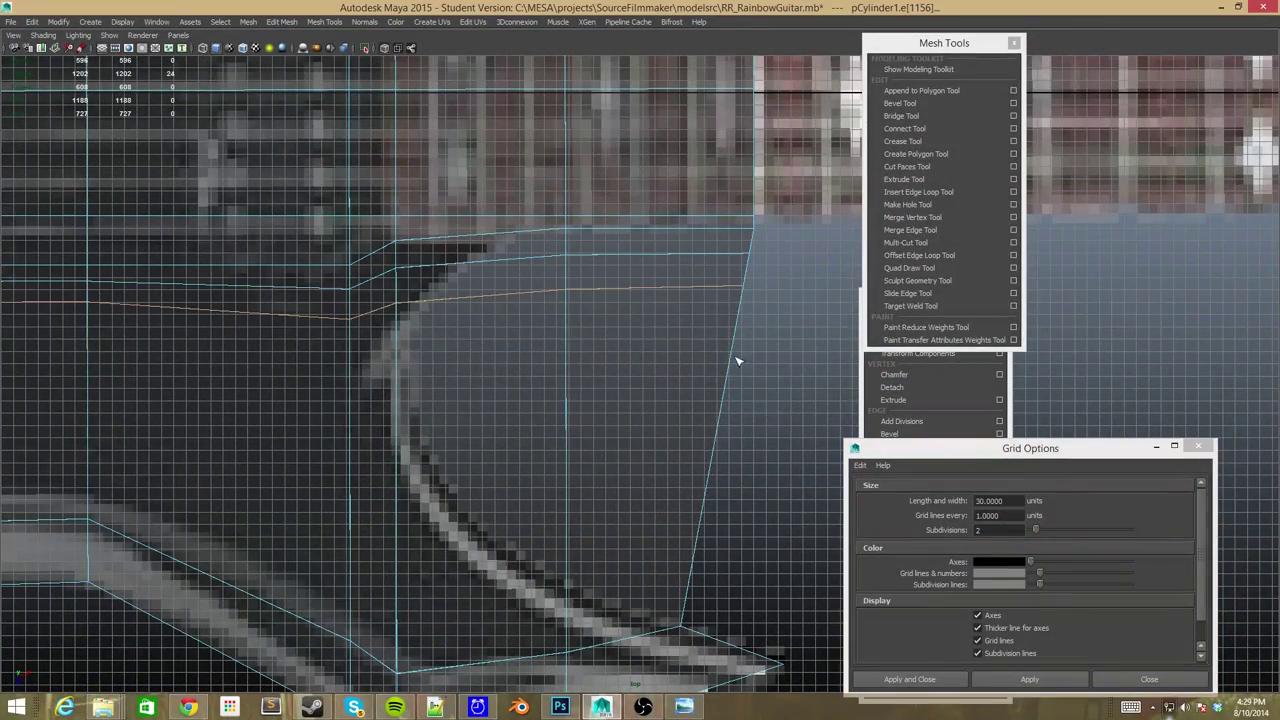
{"action": "left_click", "coordinate": [695, 565]}
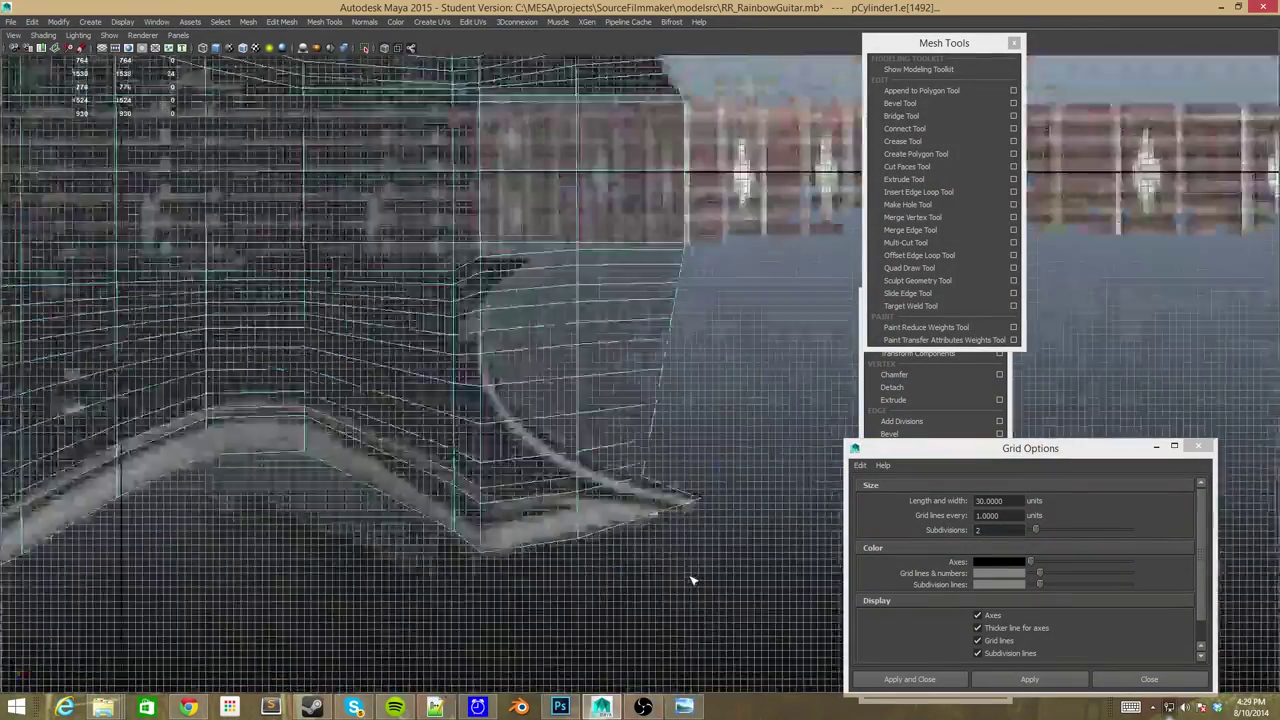
{"action": "left_click_drag", "start_coordinate": [691, 503], "coordinate": [648, 562], "text": "alt"}
{"action": "scroll", "coordinate": [600, 220], "scroll_direction": "up", "scroll_amount": 3}
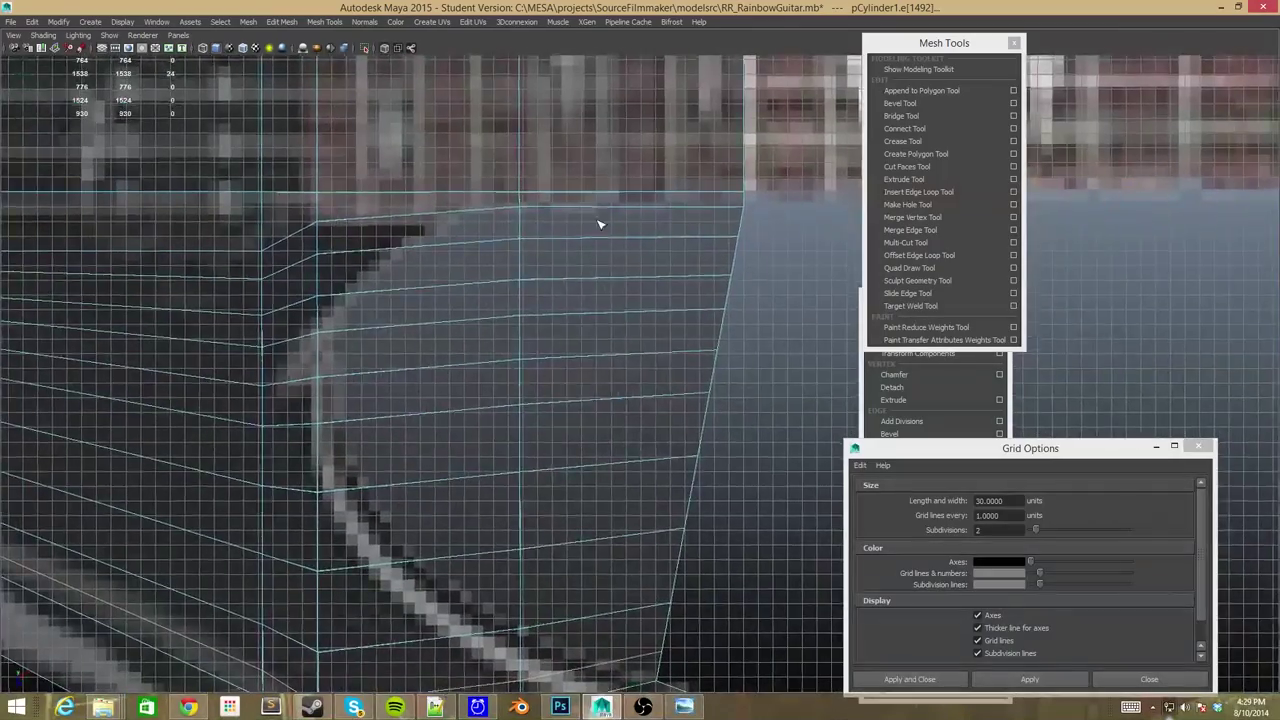
{"action": "left_click_drag", "start_coordinate": [414, 349], "coordinate": [366, 543], "text": "alt"}
{"action": "scroll", "coordinate": [600, 336], "scroll_direction": "up", "scroll_amount": 3}
Clear the face selection and select a face at the cutaway tip.
{"action": "right_click", "coordinate": [693, 177]}
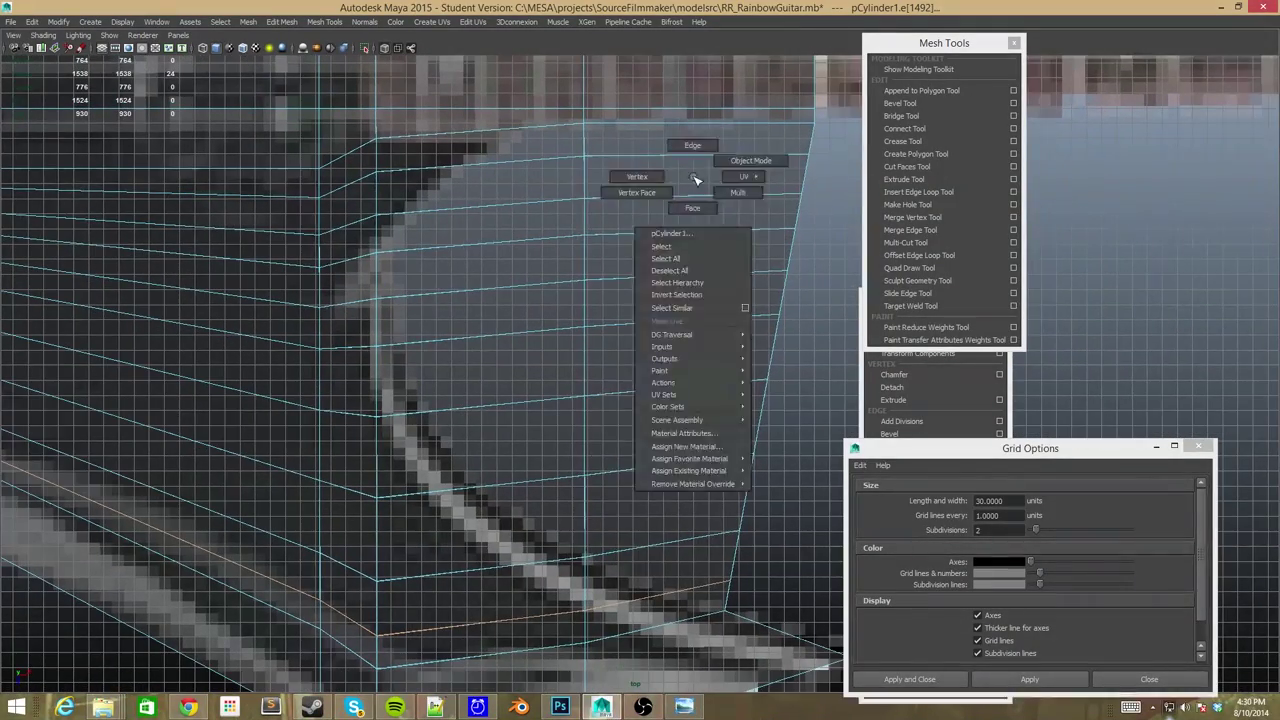
{"action": "left_click_drag", "start_coordinate": [747, 394], "coordinate": [762, 543], "text": "alt"}
{"action": "left_click", "coordinate": [762, 543]}
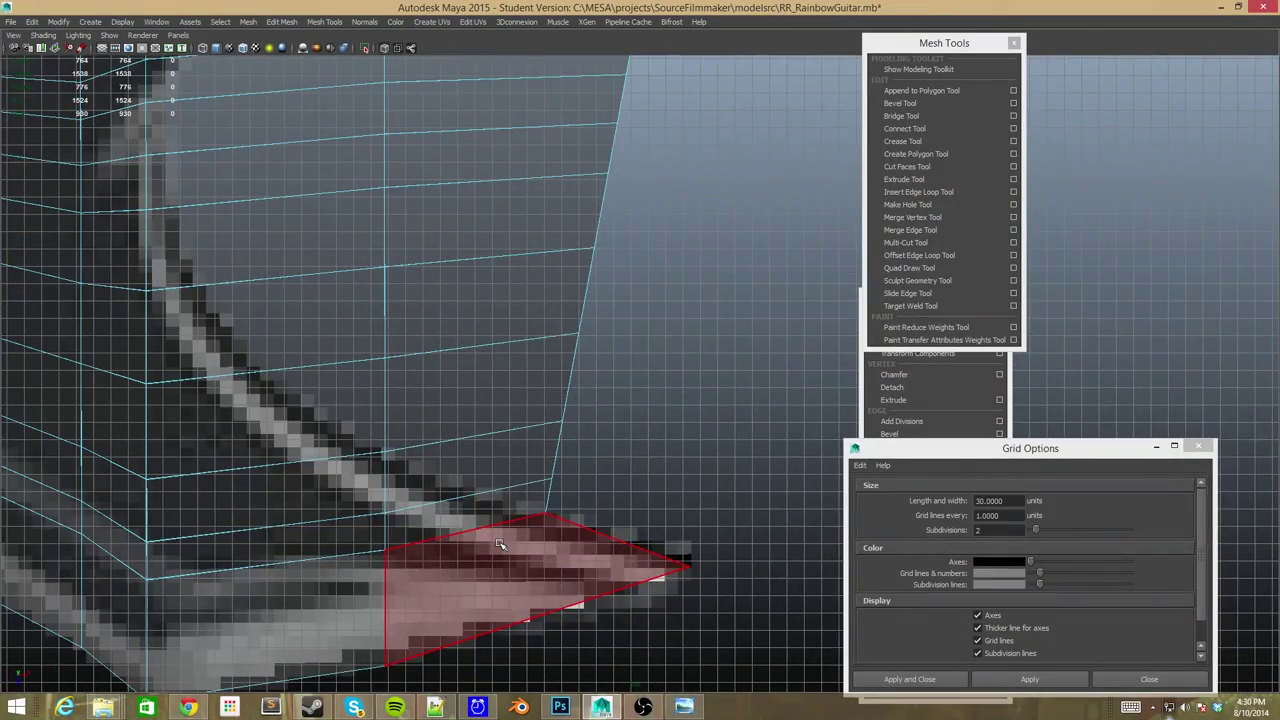
{"action": "middle_click_drag", "start_coordinate": [491, 500], "coordinate": [491, 391], "text": "alt"}
{"action": "left_click", "coordinate": [491, 391]}
{"action": "left_click_drag", "start_coordinate": [491, 410], "coordinate": [424, 286], "text": "alt"}
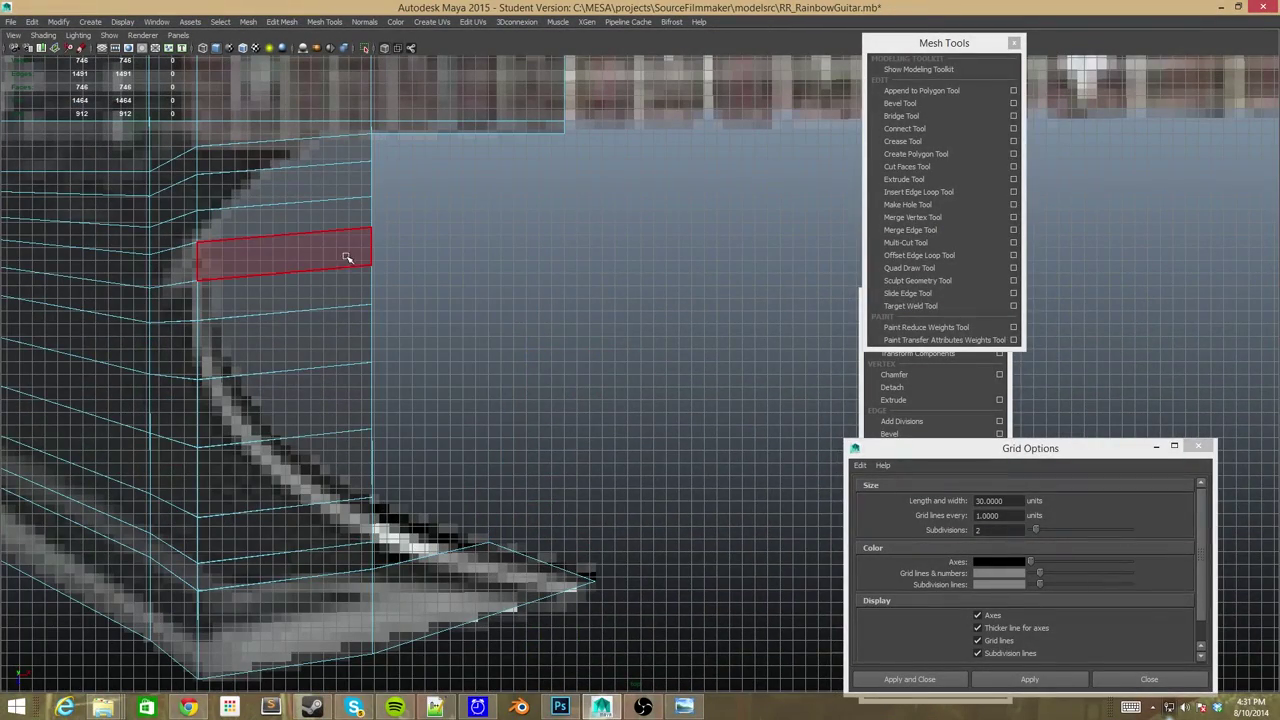
{"action": "left_click_drag", "start_coordinate": [347, 249], "coordinate": [420, 277], "text": "alt"}
Switch to vertex mode and pull the cutaway curve vertices onto the reference outline.
{"action": "right_click", "coordinate": [543, 300]}
{"action": "left_click", "coordinate": [426, 293]}
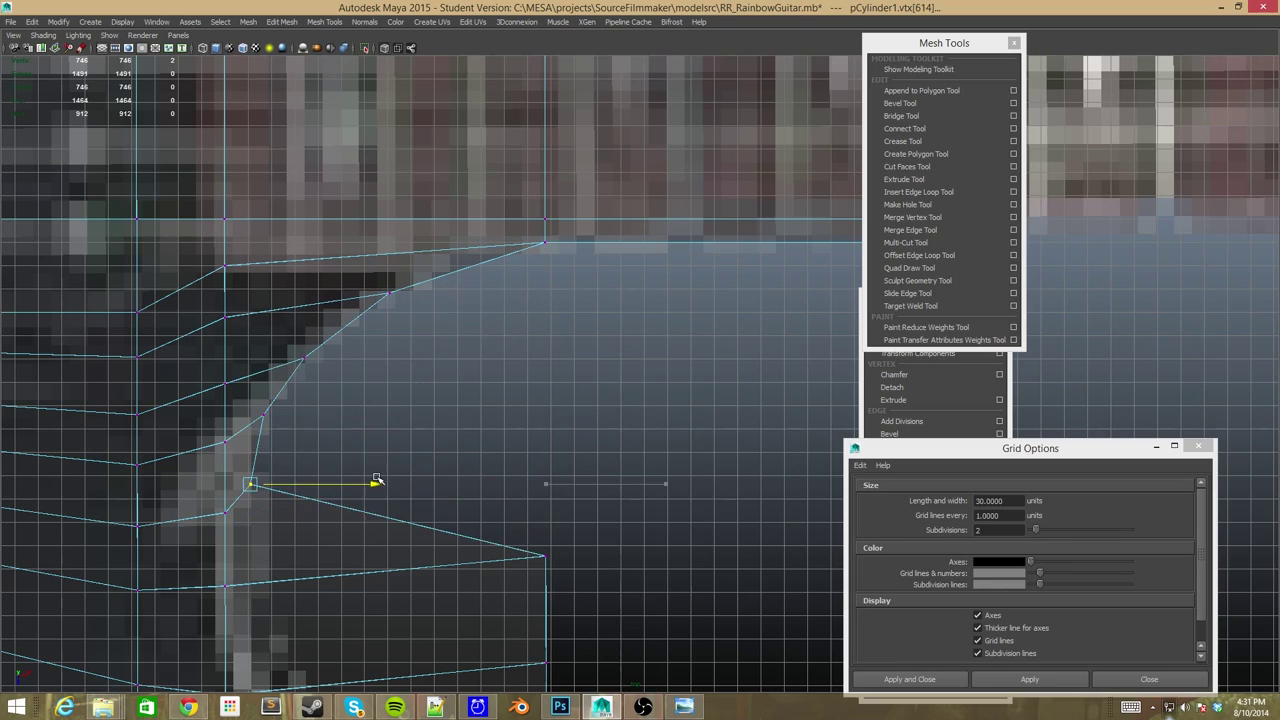
{"action": "left_click_drag", "start_coordinate": [376, 481], "coordinate": [486, 406], "text": "alt"}
{"action": "left_click", "coordinate": [257, 449]}
{"action": "middle_click_drag", "start_coordinate": [386, 500], "coordinate": [453, 532], "text": "alt"}
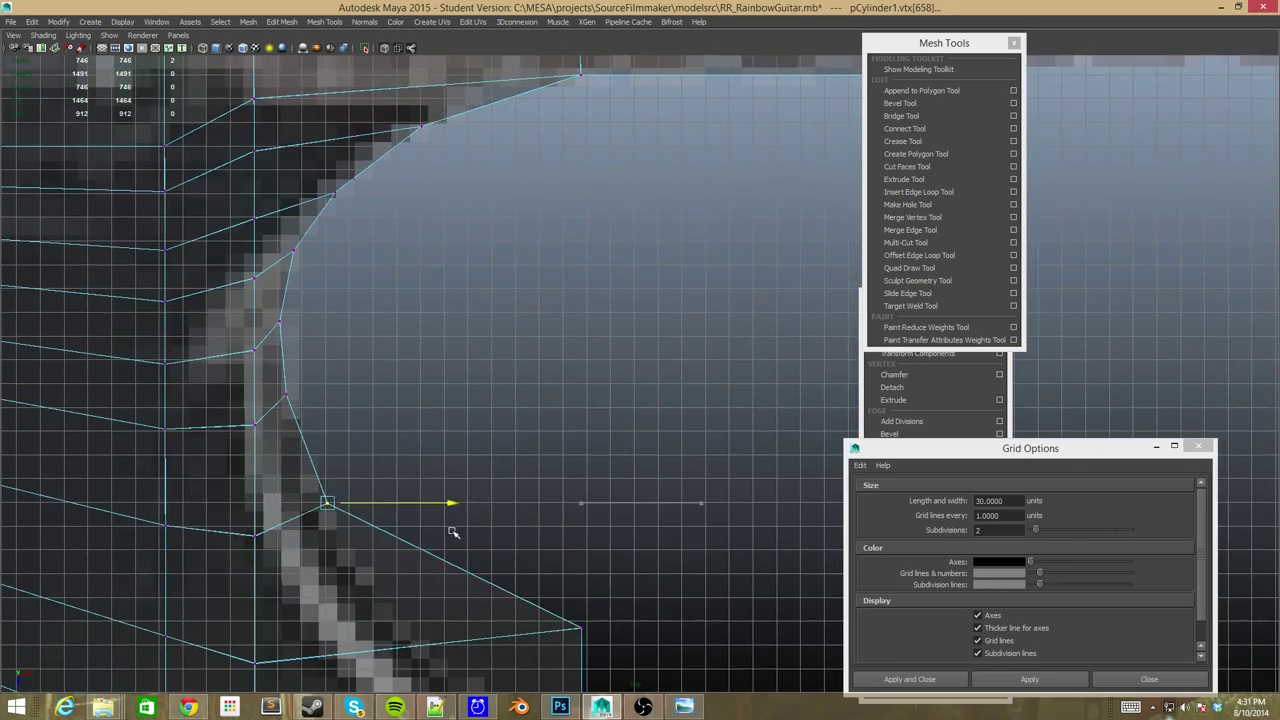
{"action": "scroll", "coordinate": [453, 532], "scroll_direction": "down", "scroll_amount": 5}
Select the last curve vertex, save the guitar scene, and select the body mesh.
{"action": "left_click", "coordinate": [551, 453]}
{"action": "key", "text": "ctrl+s"}
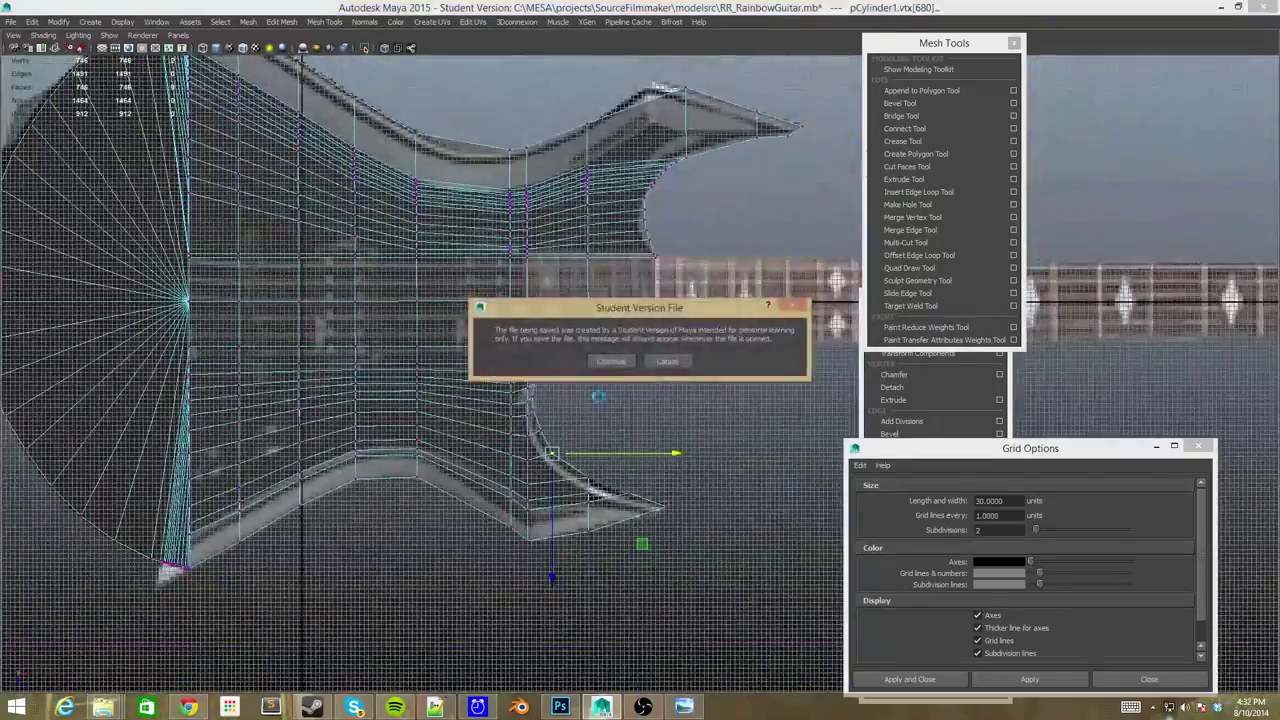
{"action": "scroll", "coordinate": [520, 440], "scroll_direction": "up", "scroll_amount": 4}
{"action": "scroll", "coordinate": [435, 477], "scroll_direction": "up", "scroll_amount": 3}
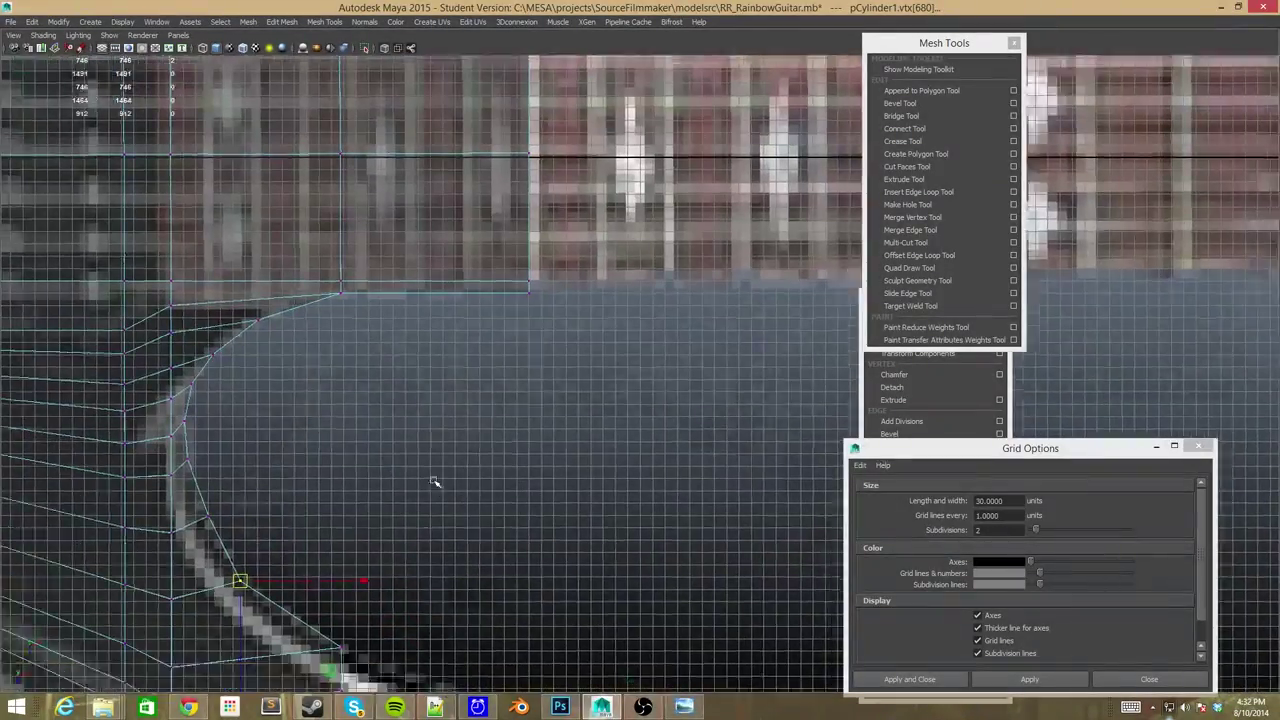
{"action": "scroll", "coordinate": [434, 486], "scroll_direction": "up", "scroll_amount": 6}
{"action": "middle_click_drag", "start_coordinate": [434, 343], "coordinate": [707, 341], "text": "alt"}
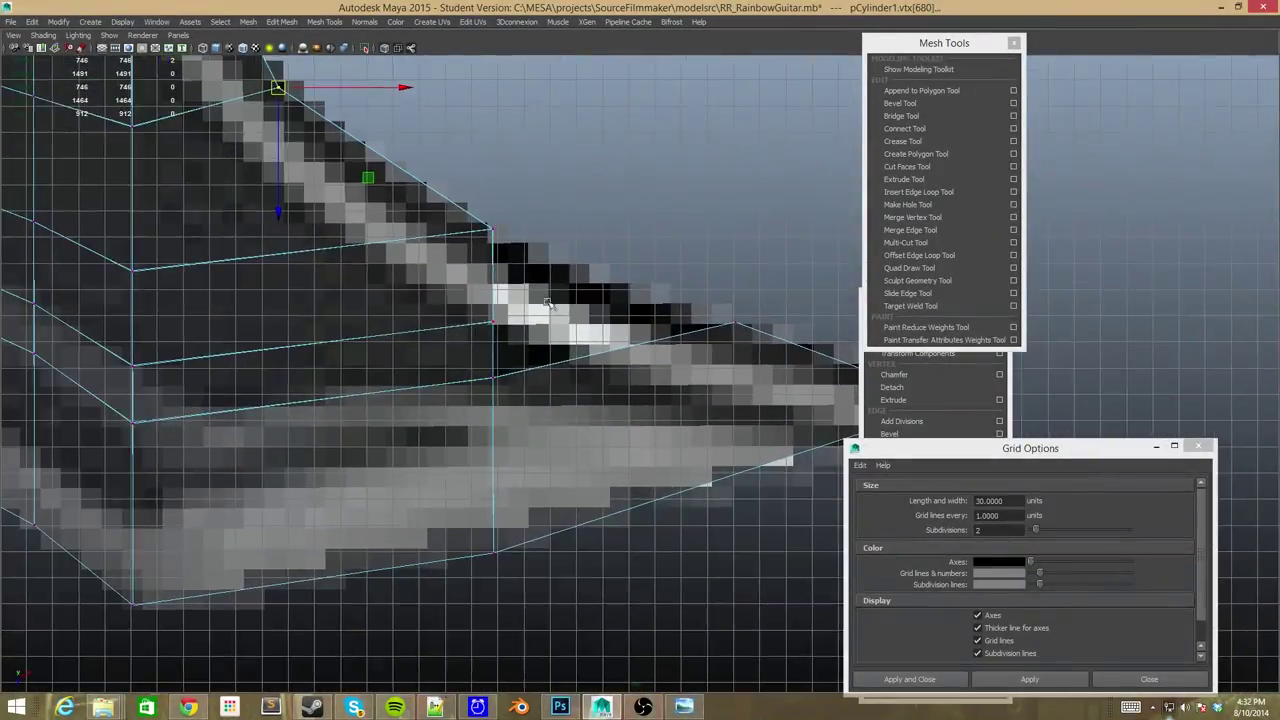
{"action": "scroll", "coordinate": [548, 302], "scroll_direction": "down", "scroll_amount": 8}
{"action": "mouse_move", "coordinate": [548, 302]}
{"action": "left_mouse_down", "text": "alt"}
{"action": "mouse_move", "coordinate": [479, 387]}
{"action": "mouse_move", "coordinate": [634, 409]}
{"action": "mouse_move", "coordinate": [491, 343]}
{"action": "mouse_move", "coordinate": [651, 329]}
{"action": "mouse_move", "coordinate": [516, 226]}
{"action": "mouse_move", "coordinate": [600, 300]}
{"action": "left_mouse_up", "text": "alt"}
{"action": "left_click", "coordinate": [651, 329]}
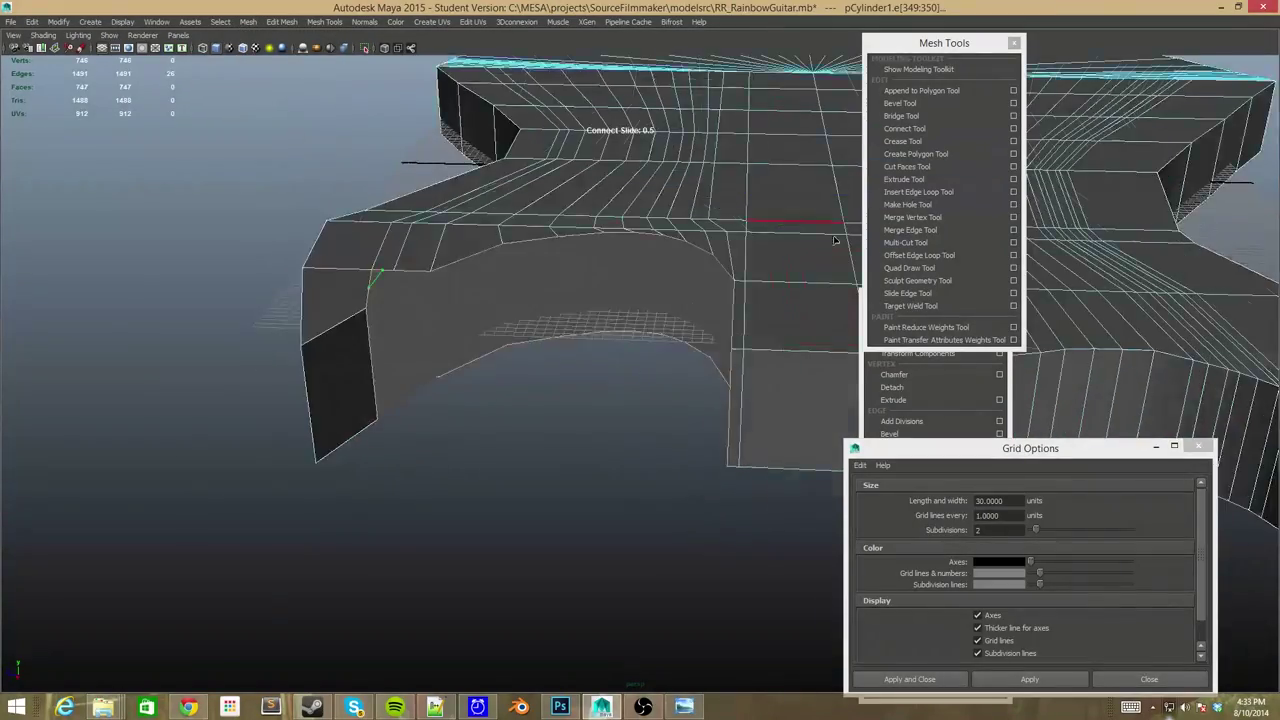
Add several connecting edges across the cutaway's inner wall faces.
{"action": "left_click_drag", "start_coordinate": [1073, 57], "coordinate": [1150, 50]}
{"action": "left_click", "coordinate": [560, 322]}
{"action": "left_click_drag", "start_coordinate": [560, 322], "coordinate": [408, 272], "text": "alt"}
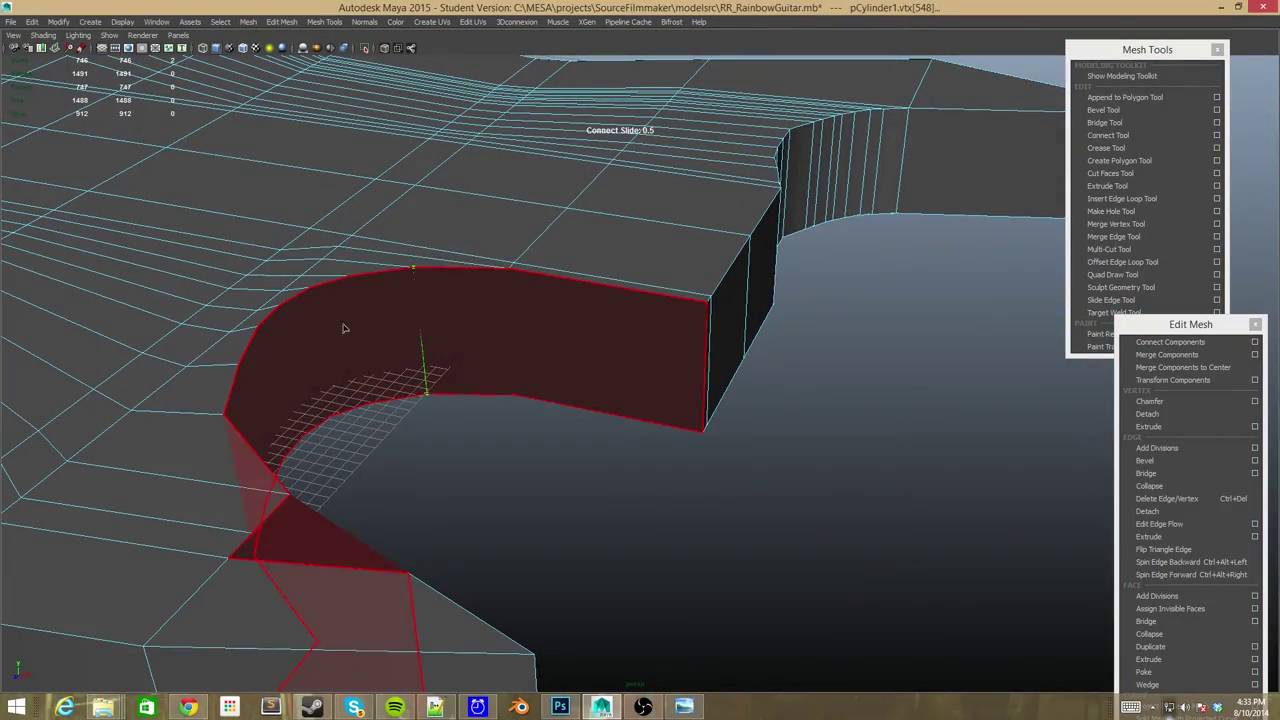
{"action": "left_click", "coordinate": [516, 395]}
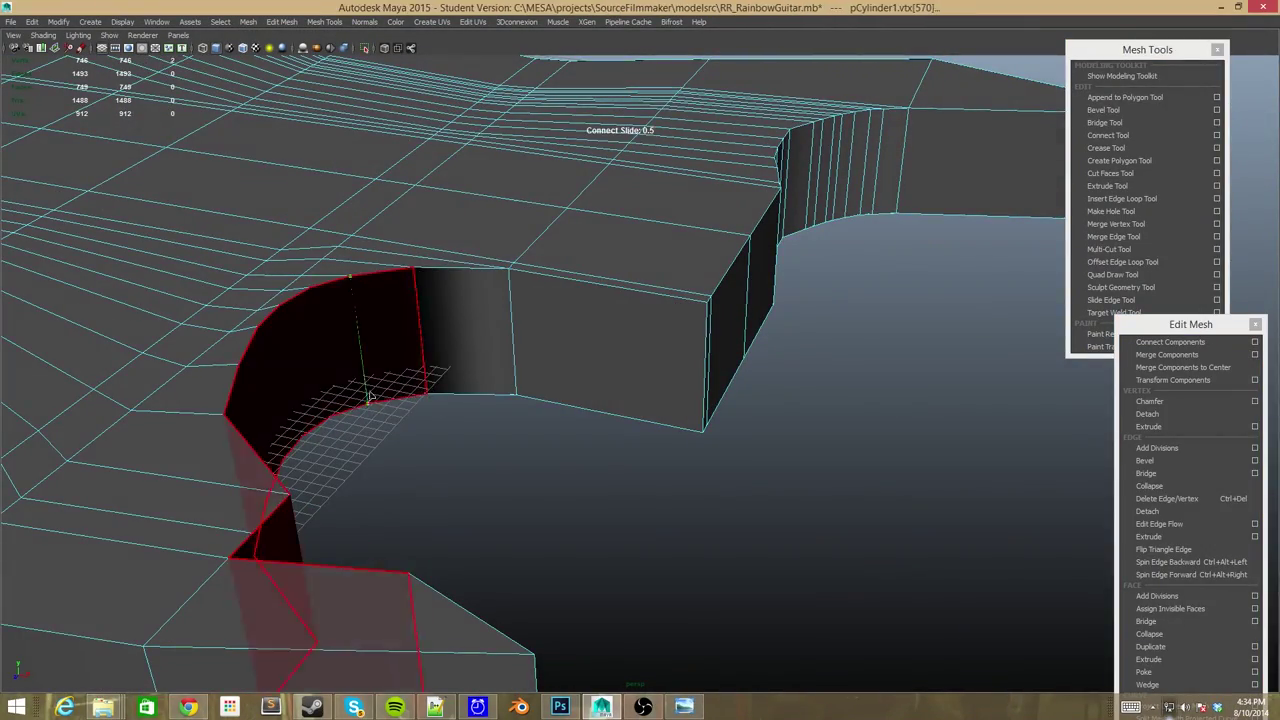
{"action": "left_click_drag", "start_coordinate": [369, 397], "coordinate": [383, 315], "text": "alt"}
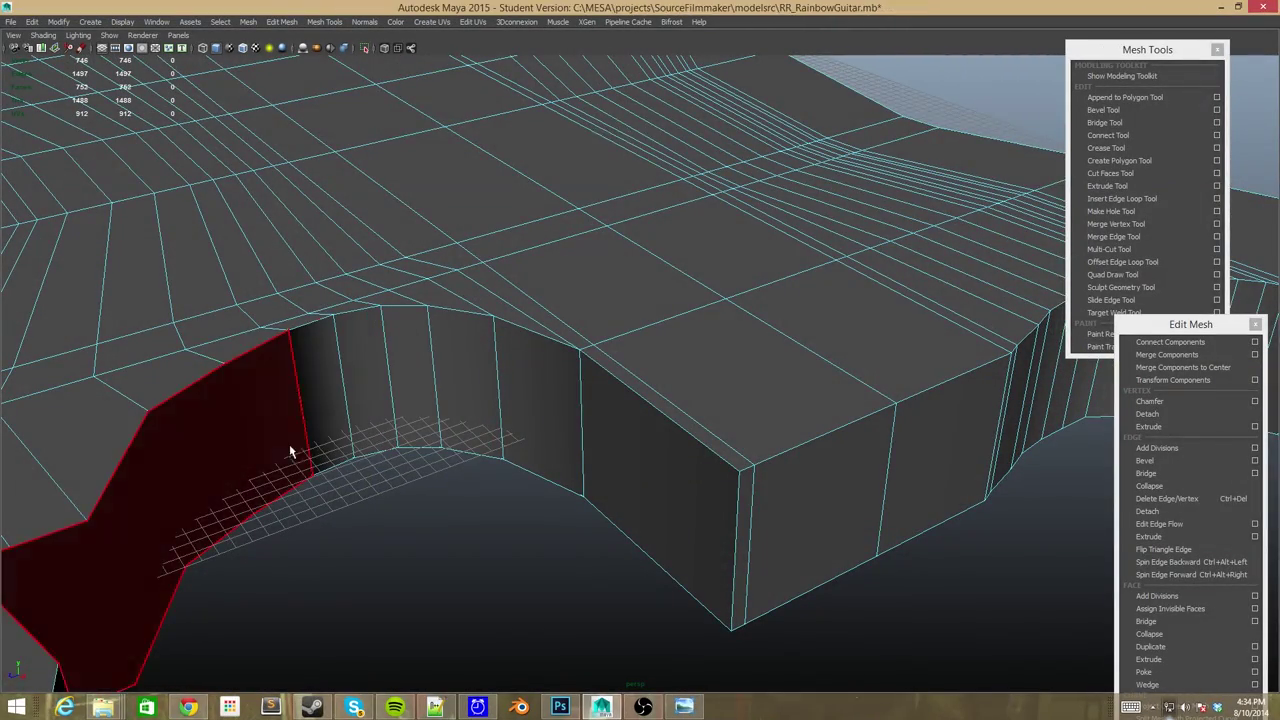
{"action": "left_click_drag", "start_coordinate": [147, 421], "coordinate": [257, 503], "text": "alt"}
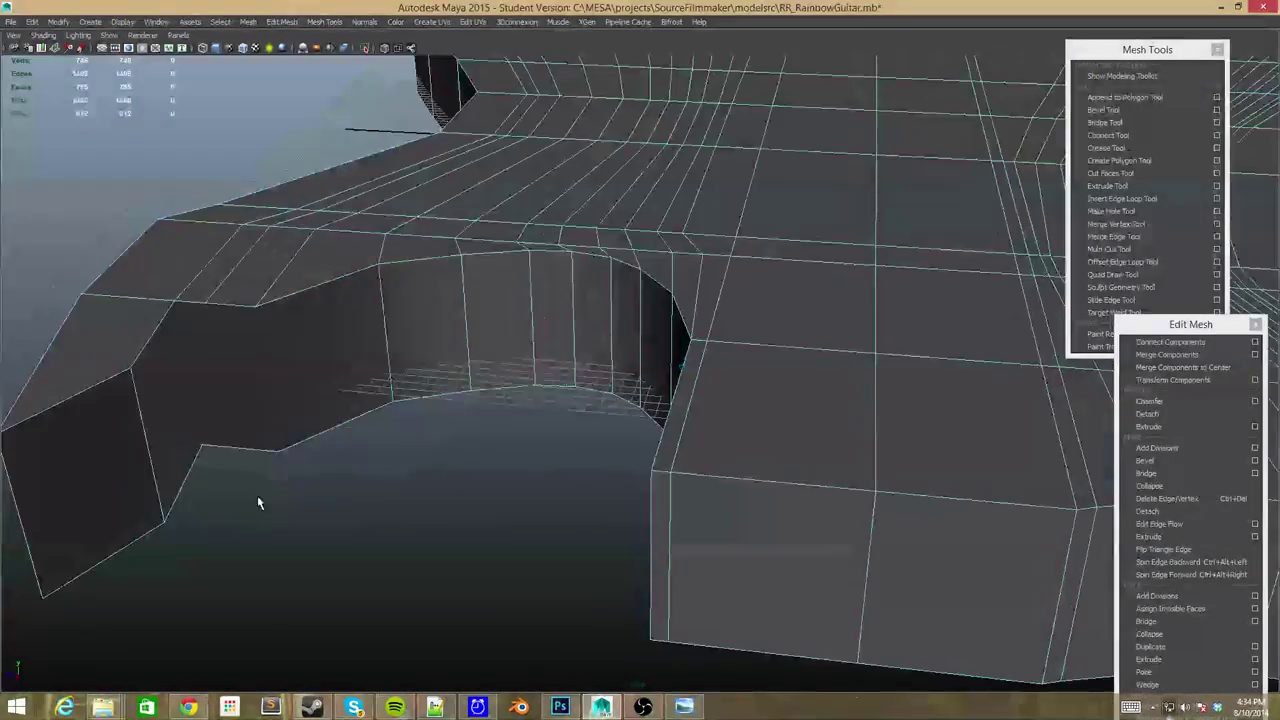
{"action": "left_click", "coordinate": [280, 440]}
{"action": "left_click_drag", "start_coordinate": [280, 440], "coordinate": [306, 478], "text": "alt"}
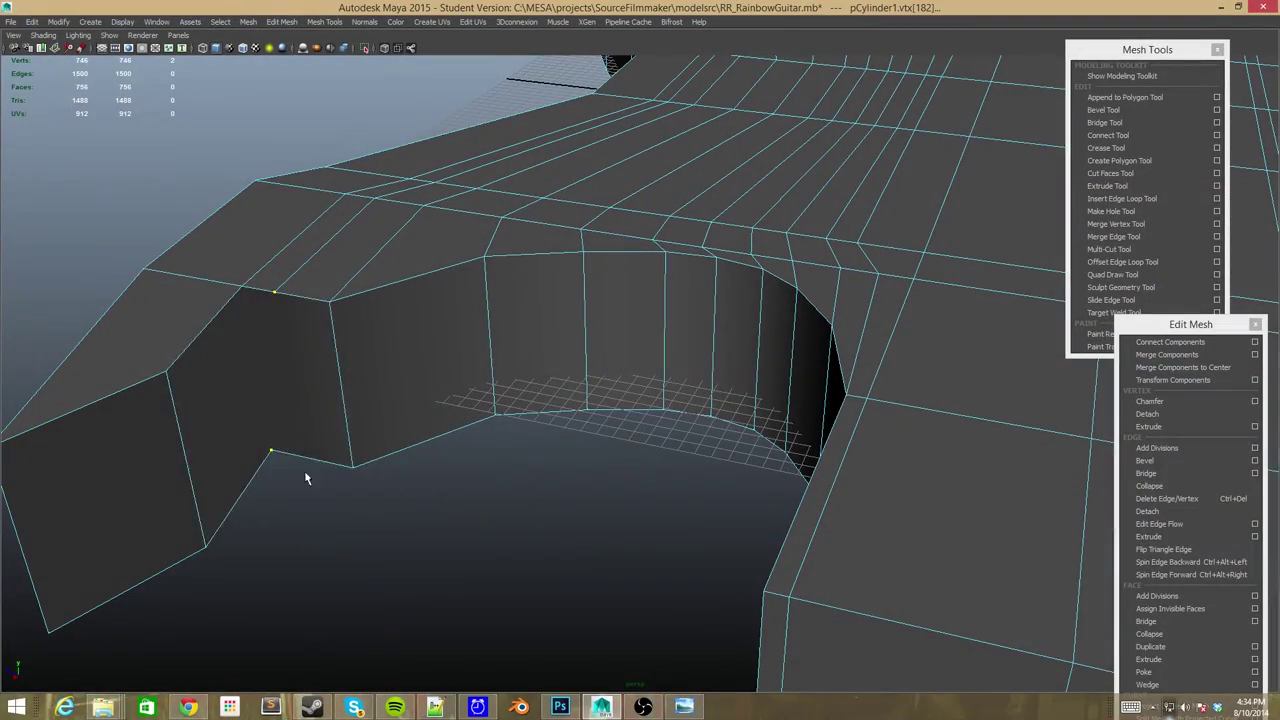
{"action": "left_click", "coordinate": [277, 298]}
{"action": "left_click_drag", "start_coordinate": [277, 298], "coordinate": [306, 463], "text": "alt"}
{"action": "left_click", "coordinate": [288, 427]}
Select the new wall edge for inspection, then pick a vertex on the cutaway wall.
{"action": "right_click", "coordinate": [430, 400]}
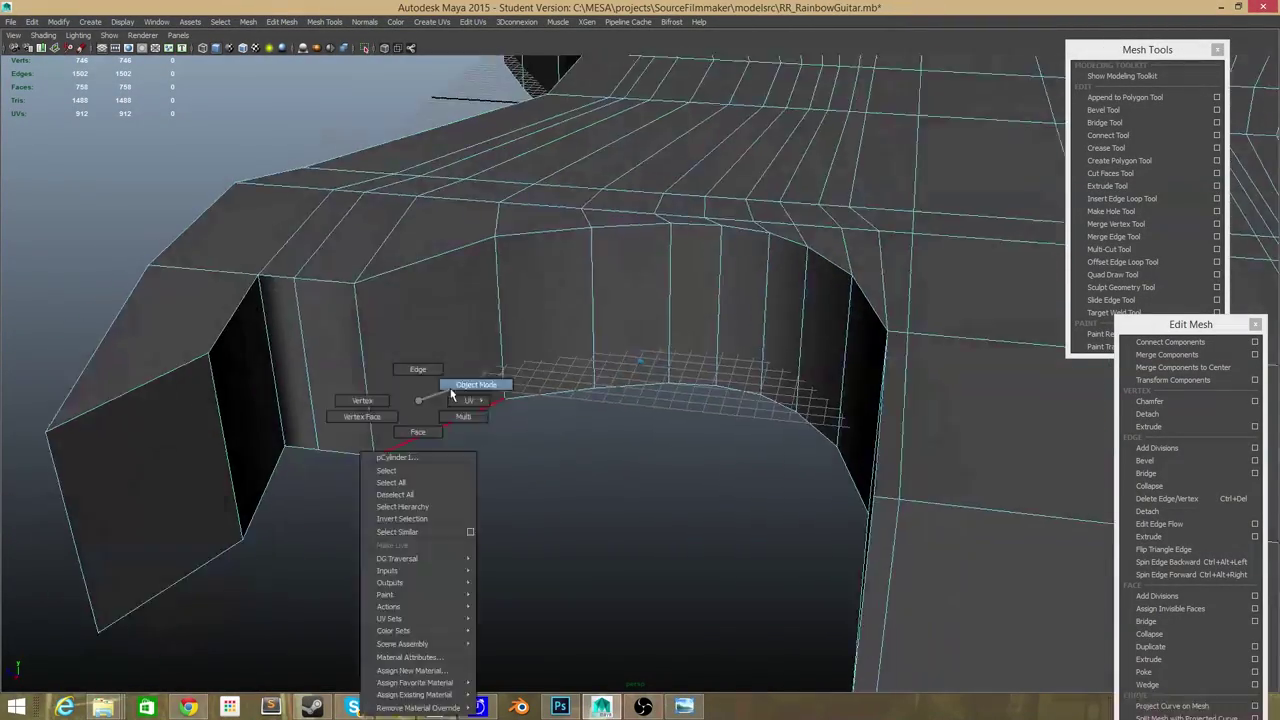
{"action": "left_click_drag", "start_coordinate": [430, 400], "coordinate": [333, 422], "text": "alt"}
{"action": "left_click", "coordinate": [296, 380]}
{"action": "key", "text": "w"}
{"action": "mouse_move", "coordinate": [296, 380]}
{"action": "left_mouse_down", "text": "alt"}
{"action": "mouse_move", "coordinate": [380, 420]}
{"action": "mouse_move", "coordinate": [436, 411]}
{"action": "mouse_move", "coordinate": [509, 343]}
{"action": "left_mouse_up", "text": "alt"}
{"action": "key", "text": "space"}
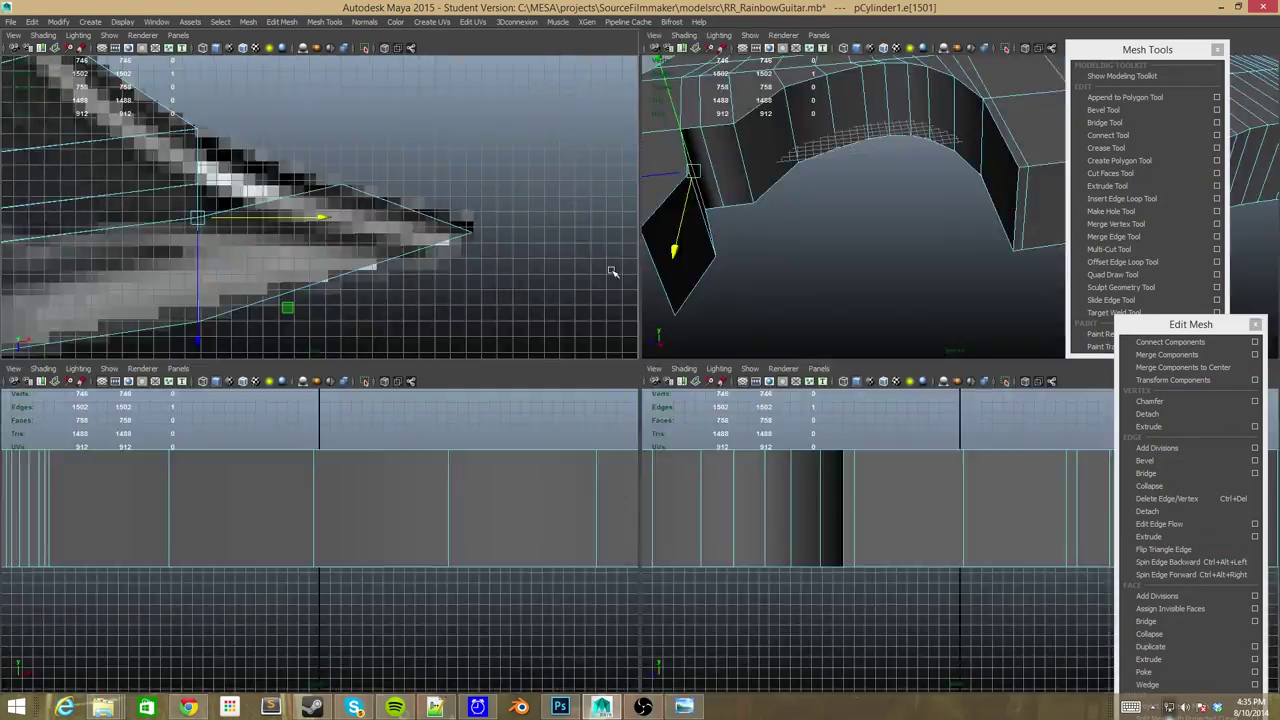
{"action": "key", "text": "space"}
{"action": "left_click", "coordinate": [369, 343]}
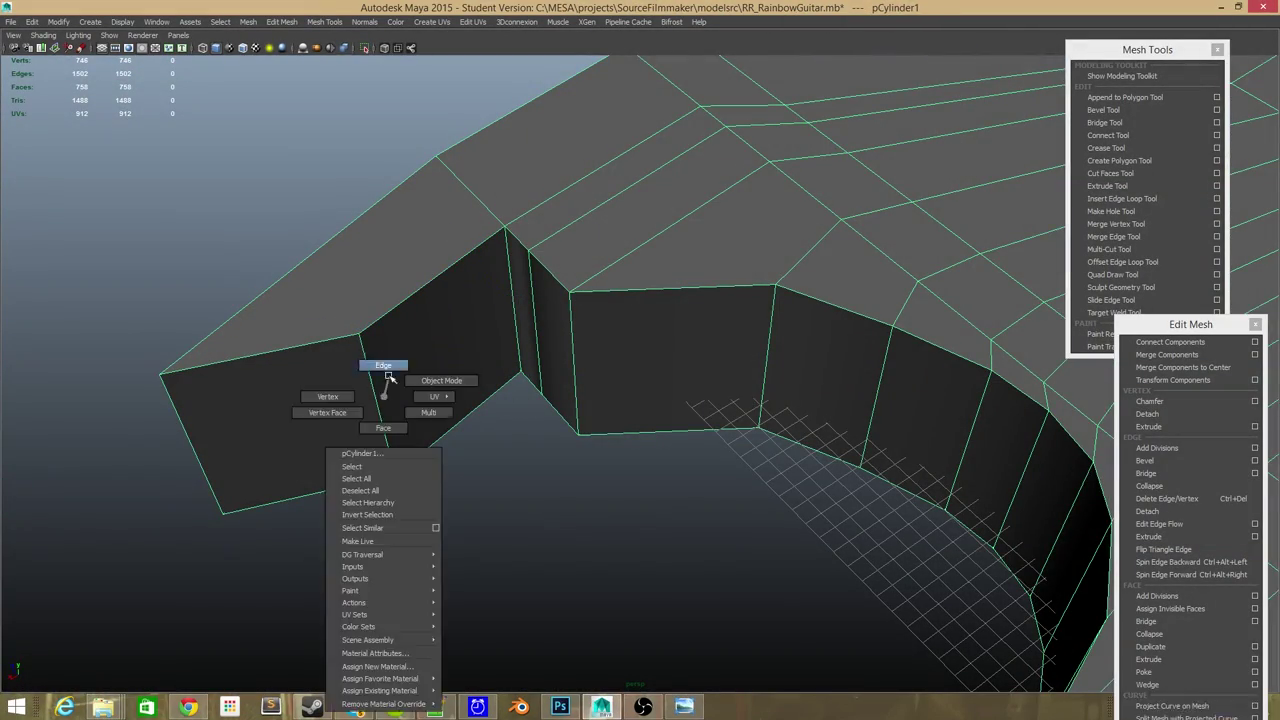
Delete the stray vertex in the cutaway corner.
{"action": "right_click_drag", "start_coordinate": [383, 400], "coordinate": [383, 366]}
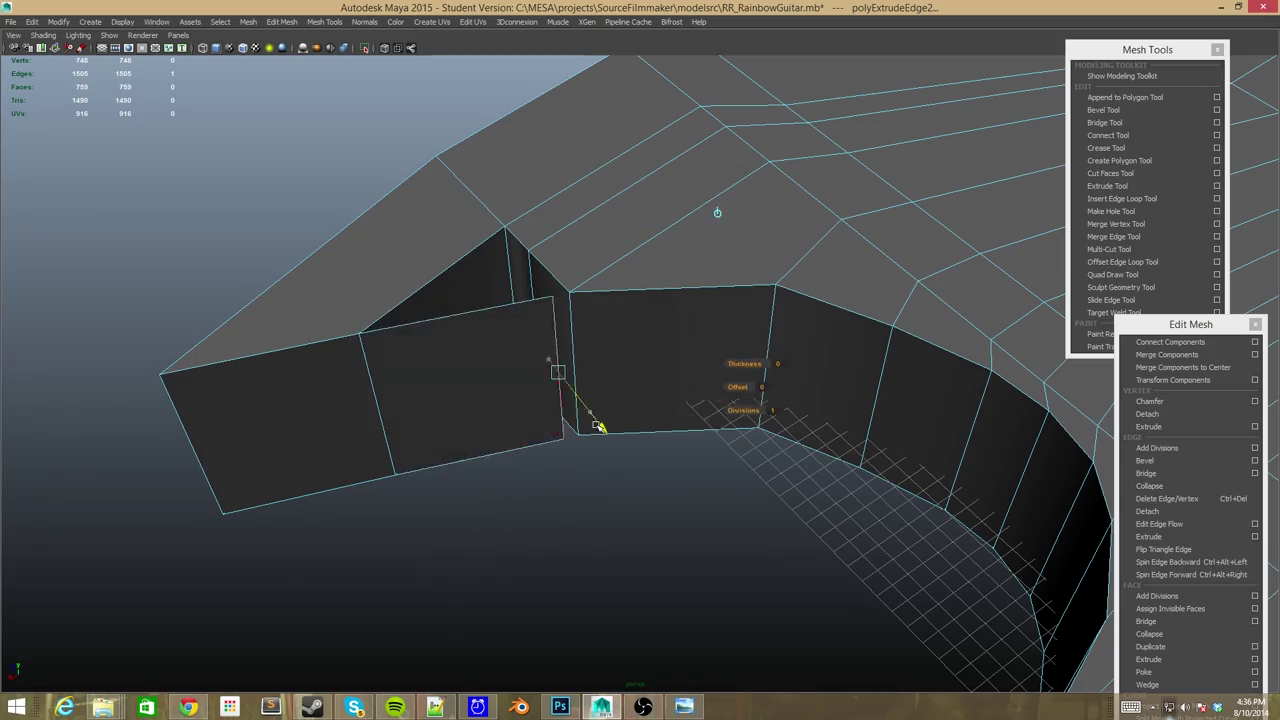
{"action": "left_click_drag", "start_coordinate": [598, 427], "coordinate": [491, 363], "text": "alt"}
{"action": "scroll", "coordinate": [489, 440], "scroll_direction": "up", "scroll_amount": 2}
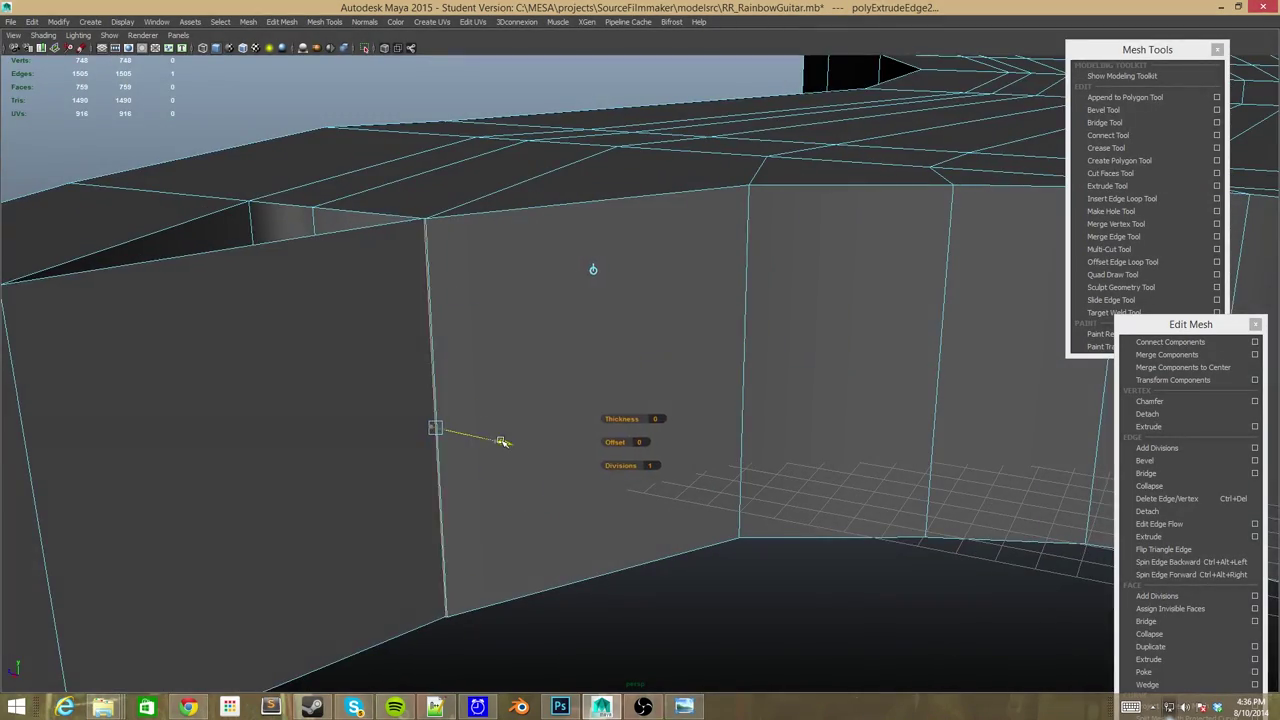
{"action": "left_click_drag", "start_coordinate": [502, 441], "coordinate": [565, 420], "text": "alt"}
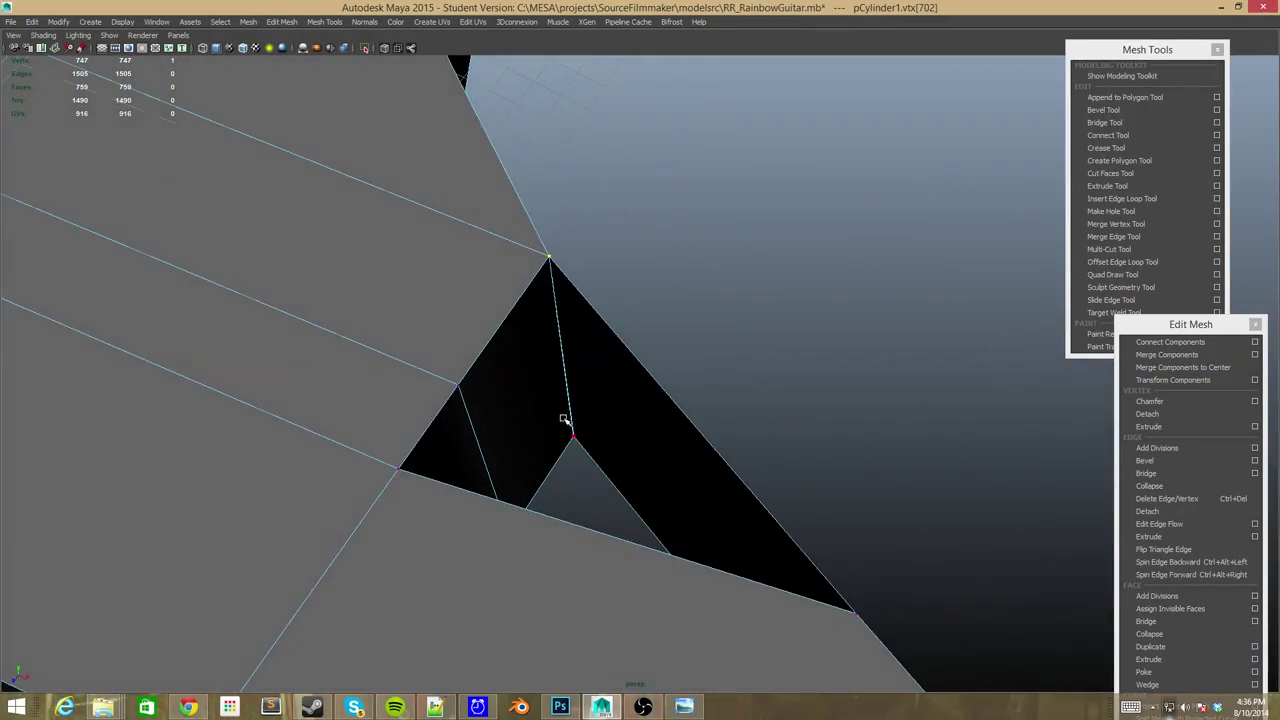
{"action": "key", "text": "Delete"}
Fill the triangular hole with Mesh > Fill Hole, undoing and redoing the fill once.
{"action": "left_click_drag", "start_coordinate": [908, 434], "coordinate": [529, 343], "text": "alt"}
{"action": "right_click_drag", "start_coordinate": [529, 343], "coordinate": [529, 375]}
{"action": "left_click", "coordinate": [723, 260]}
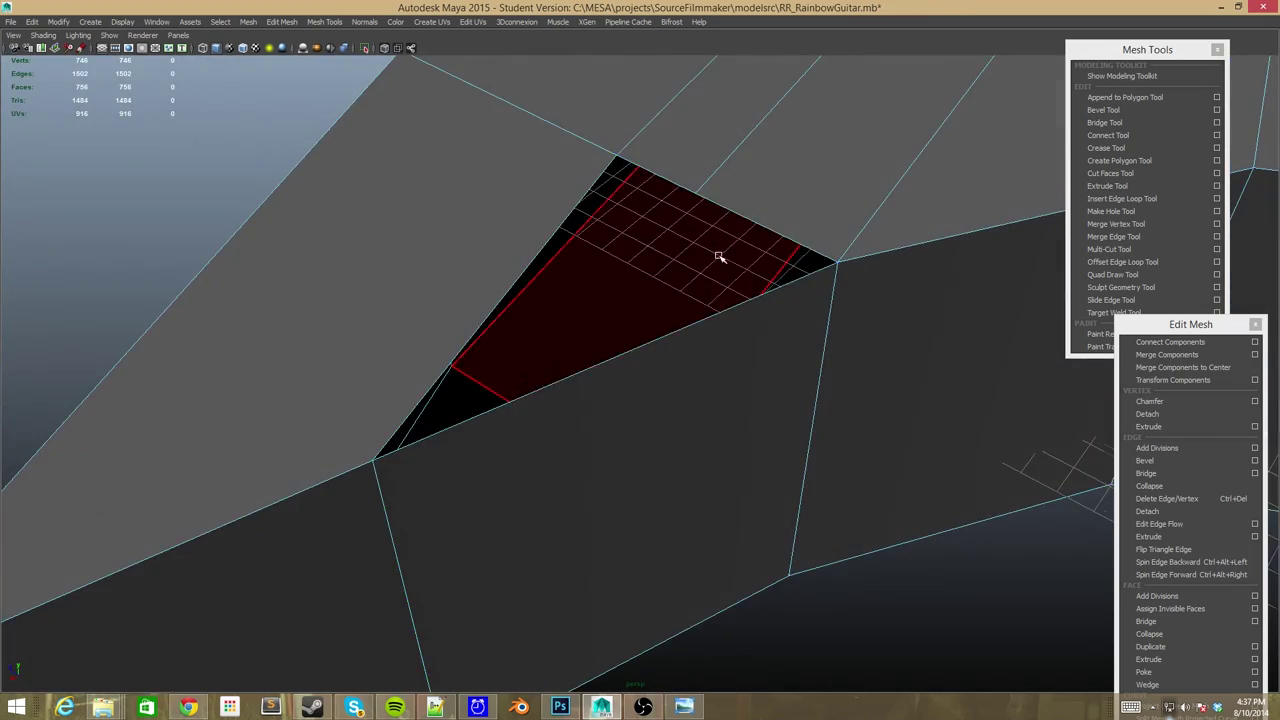
{"action": "right_click", "coordinate": [698, 377]}
{"action": "left_click", "coordinate": [247, 21]}
{"action": "left_click", "coordinate": [290, 188]}
{"action": "mouse_move", "coordinate": [277, 123]}
{"action": "left_mouse_down", "text": "alt"}
{"action": "mouse_move", "coordinate": [534, 251]}
{"action": "mouse_move", "coordinate": [647, 216]}
{"action": "mouse_move", "coordinate": [712, 430]}
{"action": "mouse_move", "coordinate": [500, 343]}
{"action": "mouse_move", "coordinate": [586, 500]}
{"action": "left_mouse_up", "text": "alt"}
{"action": "left_click", "coordinate": [586, 495]}
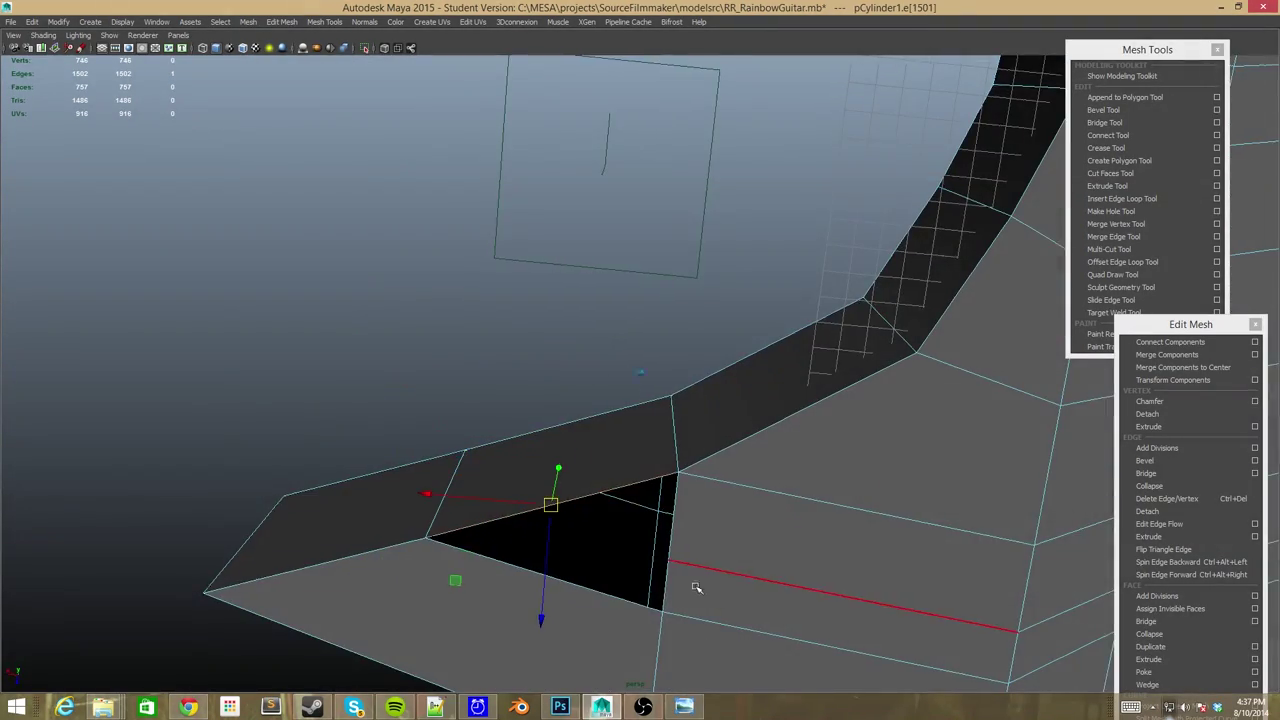
{"action": "left_click", "coordinate": [250, 22]}
{"action": "left_click", "coordinate": [265, 130]}
{"action": "left_click_drag", "start_coordinate": [265, 130], "coordinate": [600, 350], "text": "alt"}
{"action": "left_click", "coordinate": [1106, 148]}
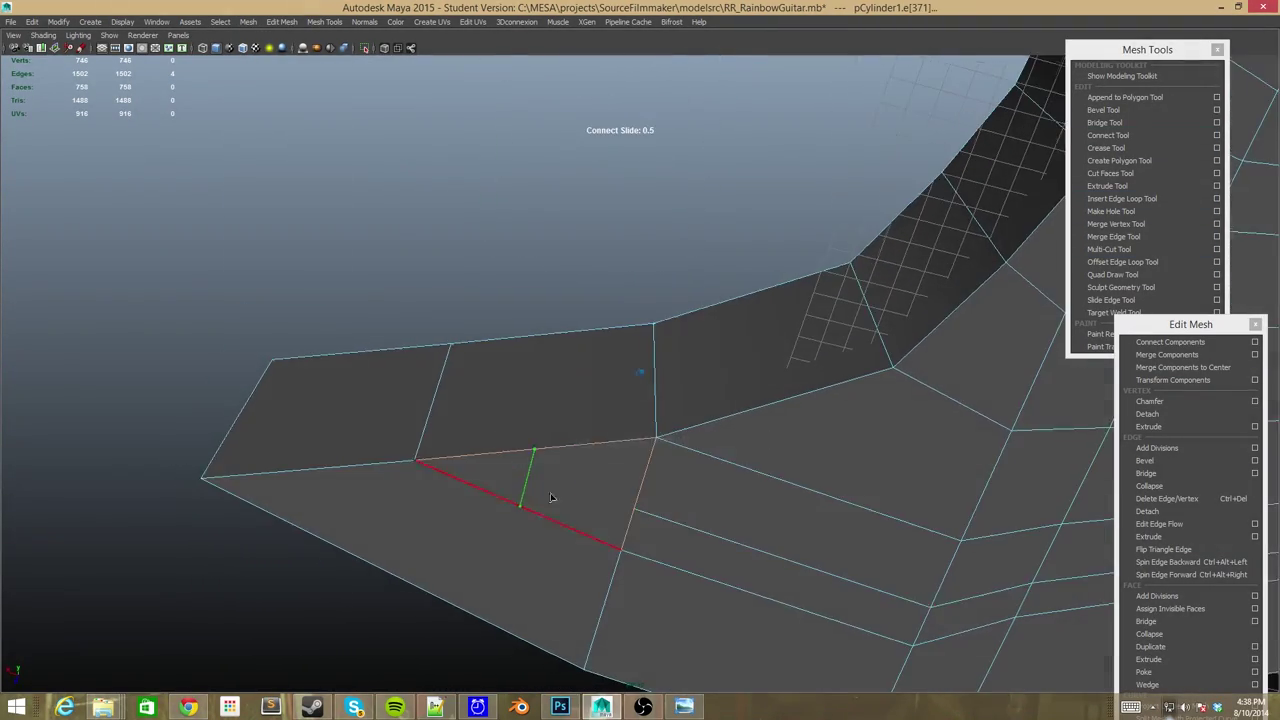
{"action": "key", "text": "ctrl+z"}
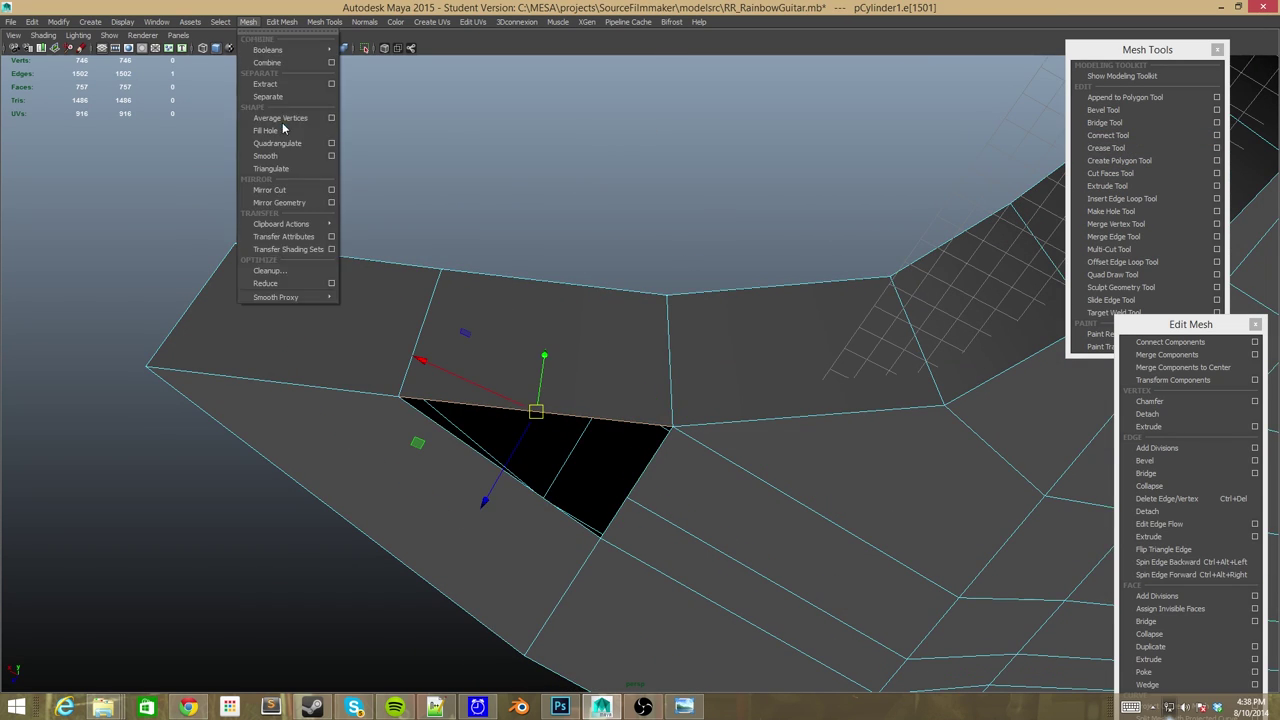
{"action": "left_click", "coordinate": [283, 129]}
Inspect the filled face and select vertices near the cutaway tip.
{"action": "mouse_move", "coordinate": [651, 263]}
{"action": "left_mouse_down", "text": "alt"}
{"action": "mouse_move", "coordinate": [714, 171]}
{"action": "mouse_move", "coordinate": [686, 158]}
{"action": "mouse_move", "coordinate": [758, 163]}
{"action": "left_mouse_up", "text": "alt"}
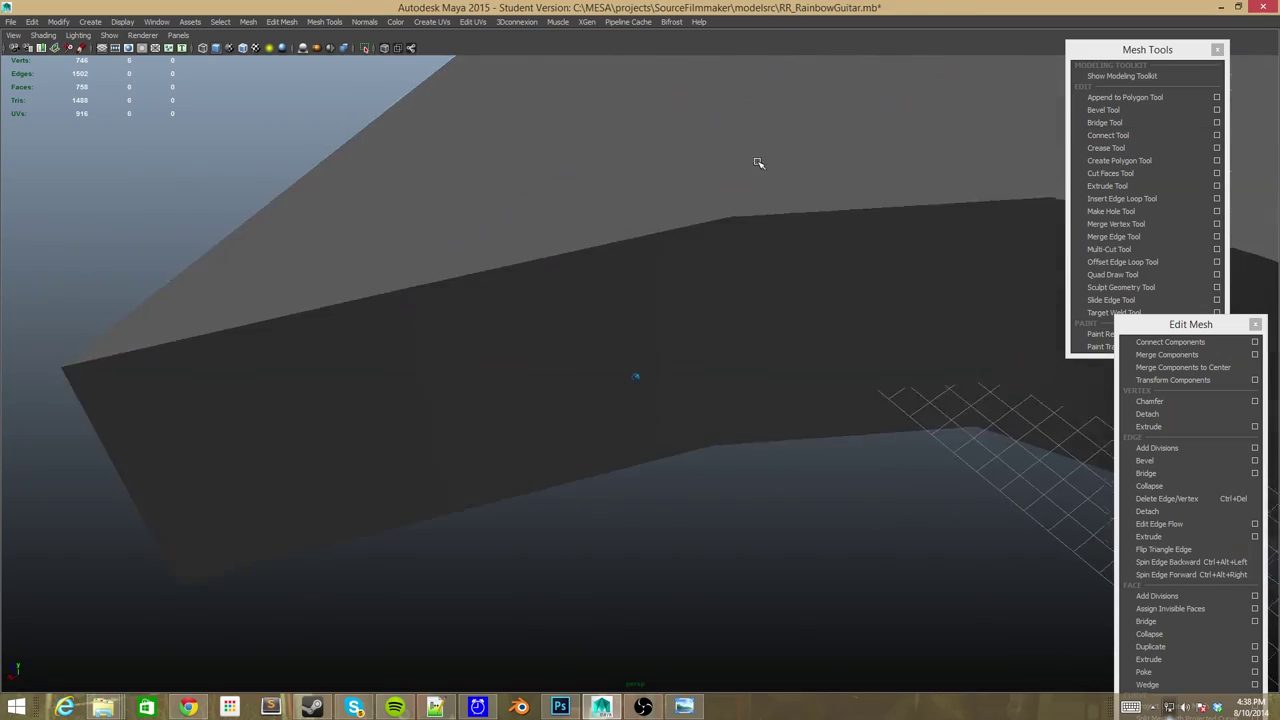
{"action": "mouse_move", "coordinate": [590, 284]}
{"action": "left_mouse_down", "text": "alt"}
{"action": "mouse_move", "coordinate": [534, 480]}
{"action": "mouse_move", "coordinate": [557, 466]}
{"action": "mouse_move", "coordinate": [494, 554]}
{"action": "mouse_move", "coordinate": [537, 503]}
{"action": "mouse_move", "coordinate": [618, 455]}
{"action": "left_mouse_up", "text": "alt"}
{"action": "mouse_move", "coordinate": [686, 496]}
{"action": "left_mouse_down", "text": "alt"}
{"action": "mouse_move", "coordinate": [666, 357]}
{"action": "mouse_move", "coordinate": [636, 450]}
{"action": "mouse_move", "coordinate": [480, 514]}
{"action": "mouse_move", "coordinate": [522, 390]}
{"action": "mouse_move", "coordinate": [427, 287]}
{"action": "left_mouse_up", "text": "alt"}
{"action": "scroll", "coordinate": [522, 376], "scroll_direction": "up", "scroll_amount": 5}
{"action": "left_click", "coordinate": [522, 376]}
{"action": "left_click_drag", "start_coordinate": [427, 287], "coordinate": [465, 358]}
{"action": "mouse_move", "coordinate": [583, 491]}
{"action": "left_mouse_down", "text": "alt"}
{"action": "mouse_move", "coordinate": [586, 400]}
{"action": "mouse_move", "coordinate": [654, 640]}
{"action": "mouse_move", "coordinate": [654, 609]}
{"action": "mouse_move", "coordinate": [395, 341]}
{"action": "mouse_move", "coordinate": [455, 323]}
{"action": "left_mouse_up", "text": "alt"}
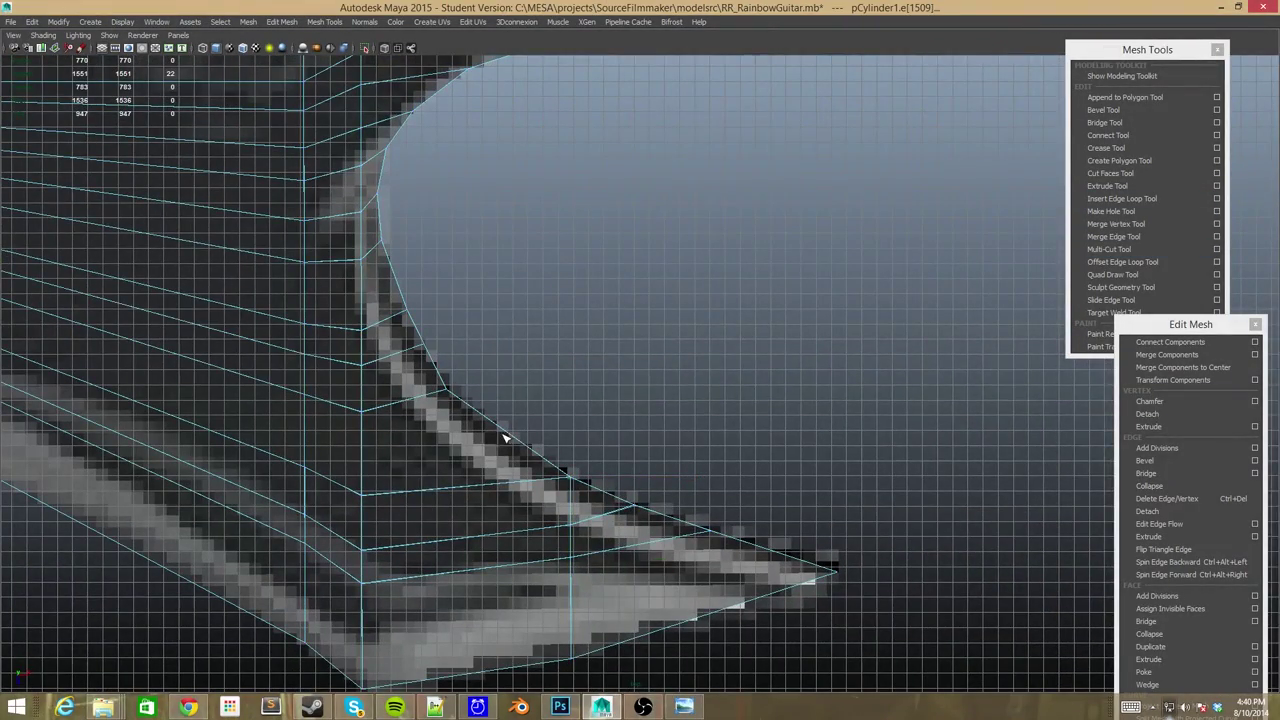
Select the new edges on the cutaway wall and zoom in on them.
{"action": "left_click", "coordinate": [552, 470]}
{"action": "key", "text": "space"}
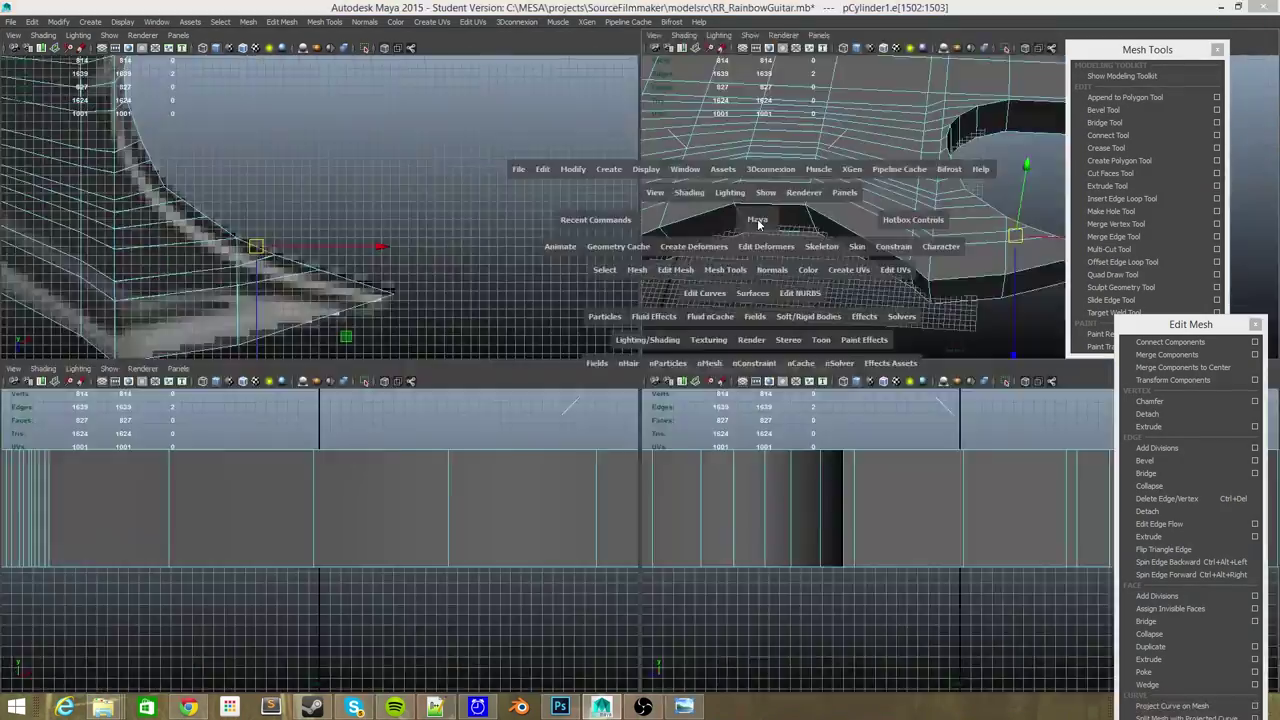
{"action": "mouse_move", "coordinate": [660, 278]}
{"action": "left_mouse_down", "text": "alt"}
{"action": "mouse_move", "coordinate": [640, 260]}
{"action": "mouse_move", "coordinate": [800, 243]}
{"action": "mouse_move", "coordinate": [614, 329]}
{"action": "left_mouse_up", "text": "alt"}
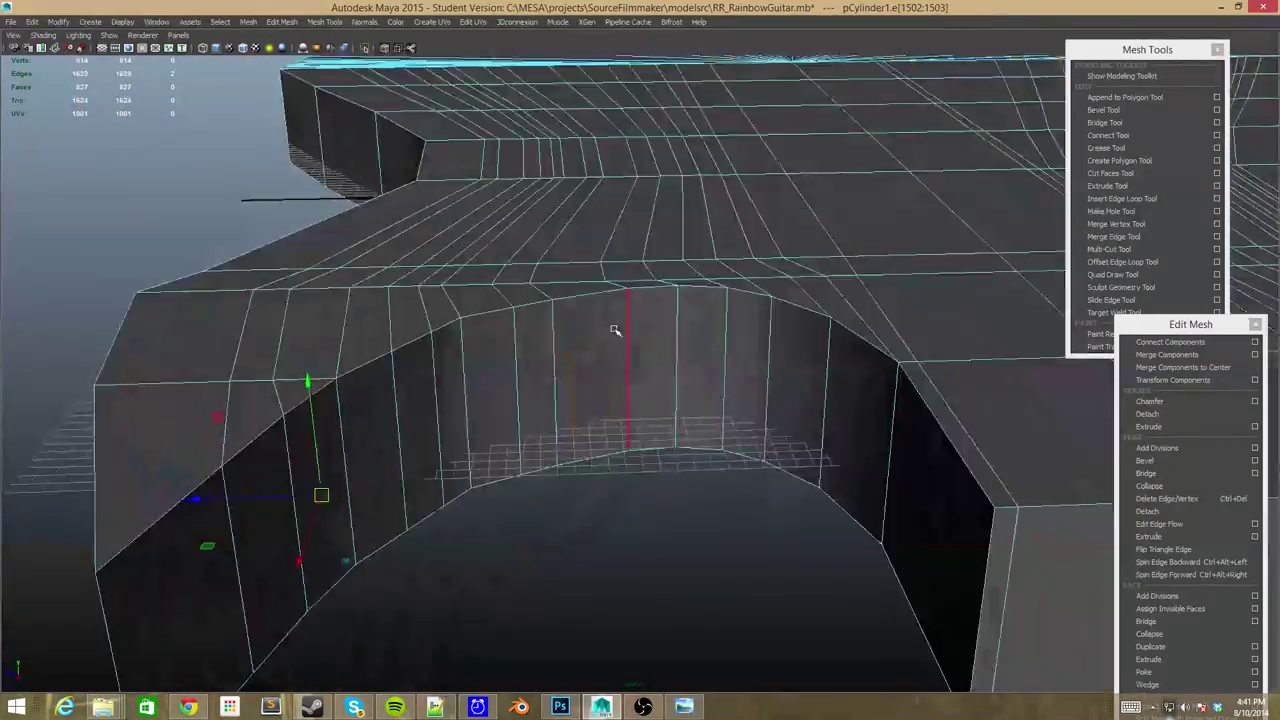
{"action": "scroll", "coordinate": [655, 475], "scroll_direction": "up", "scroll_amount": 5}
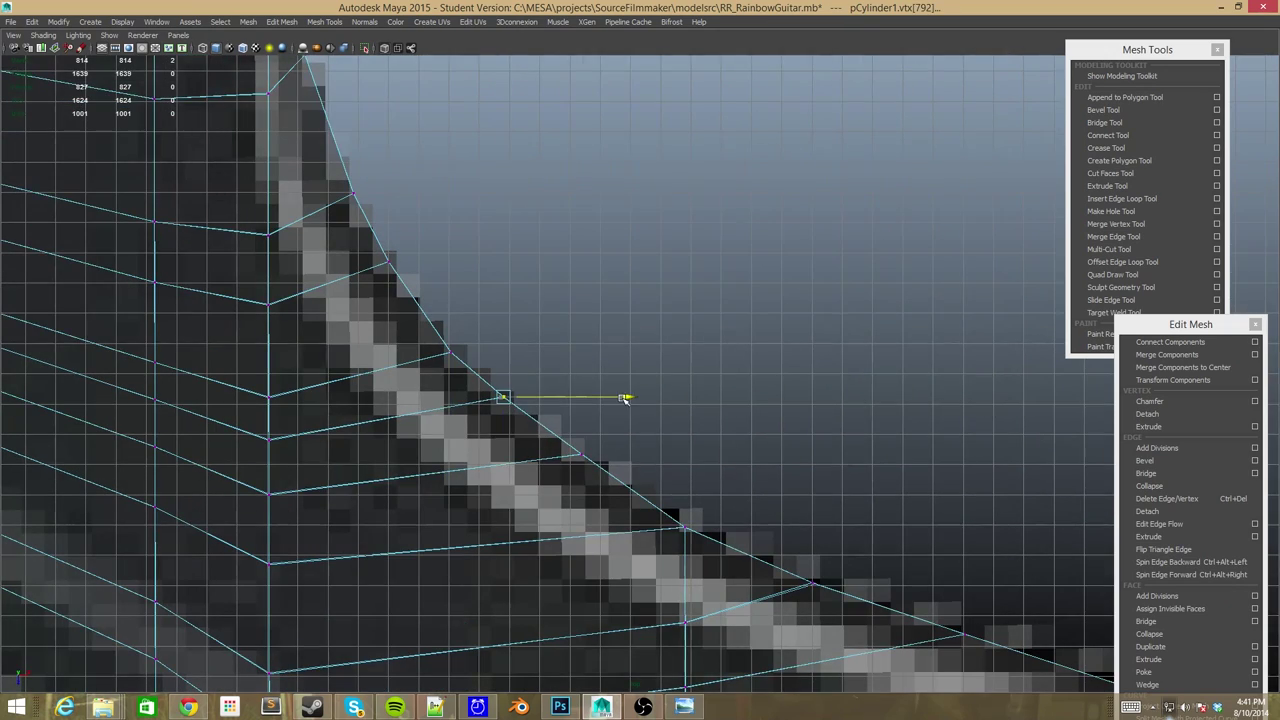
{"action": "scroll", "coordinate": [568, 416], "scroll_direction": "up", "scroll_amount": 5}
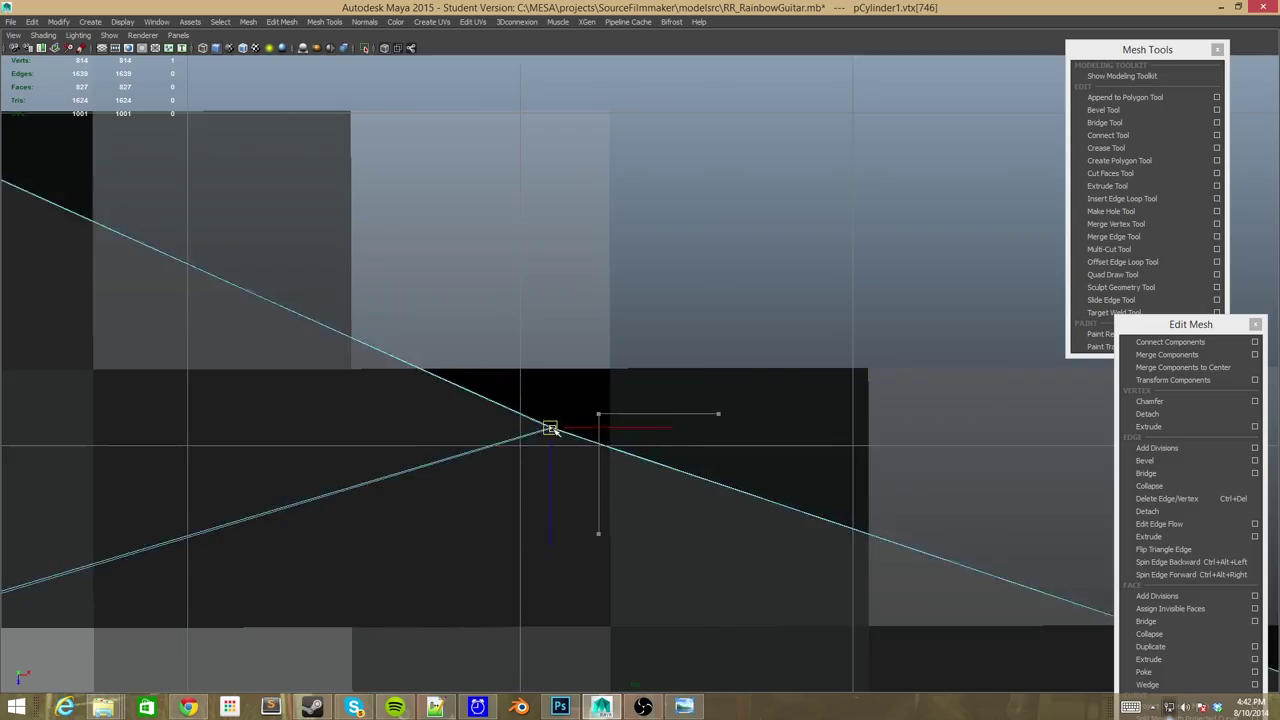
{"action": "scroll", "coordinate": [550, 428], "scroll_direction": "down", "scroll_amount": 5}
{"action": "mouse_move", "coordinate": [550, 428]}
{"action": "left_mouse_down", "text": "alt"}
{"action": "mouse_move", "coordinate": [491, 206]}
{"action": "mouse_move", "coordinate": [549, 480]}
{"action": "mouse_move", "coordinate": [578, 300]}
{"action": "mouse_move", "coordinate": [498, 388]}
{"action": "mouse_move", "coordinate": [491, 423]}
{"action": "left_mouse_up", "text": "alt"}
Insert two edge loops across the horn.
{"action": "left_click", "coordinate": [450, 440]}
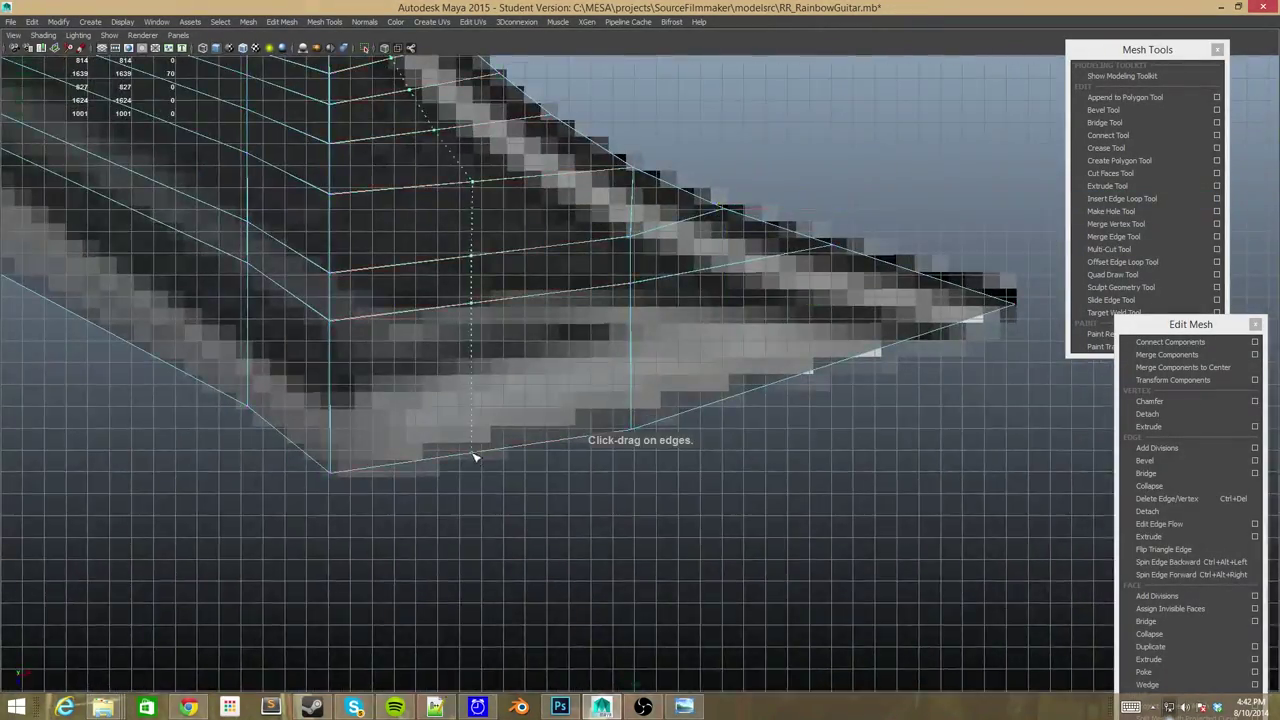
{"action": "key", "text": "f"}
{"action": "mouse_move", "coordinate": [766, 200]}
{"action": "left_mouse_down", "text": "alt"}
{"action": "mouse_move", "coordinate": [638, 601]}
{"action": "mouse_move", "coordinate": [643, 529]}
{"action": "left_mouse_up", "text": "alt"}
{"action": "left_click", "coordinate": [643, 529]}
{"action": "key", "text": "f"}
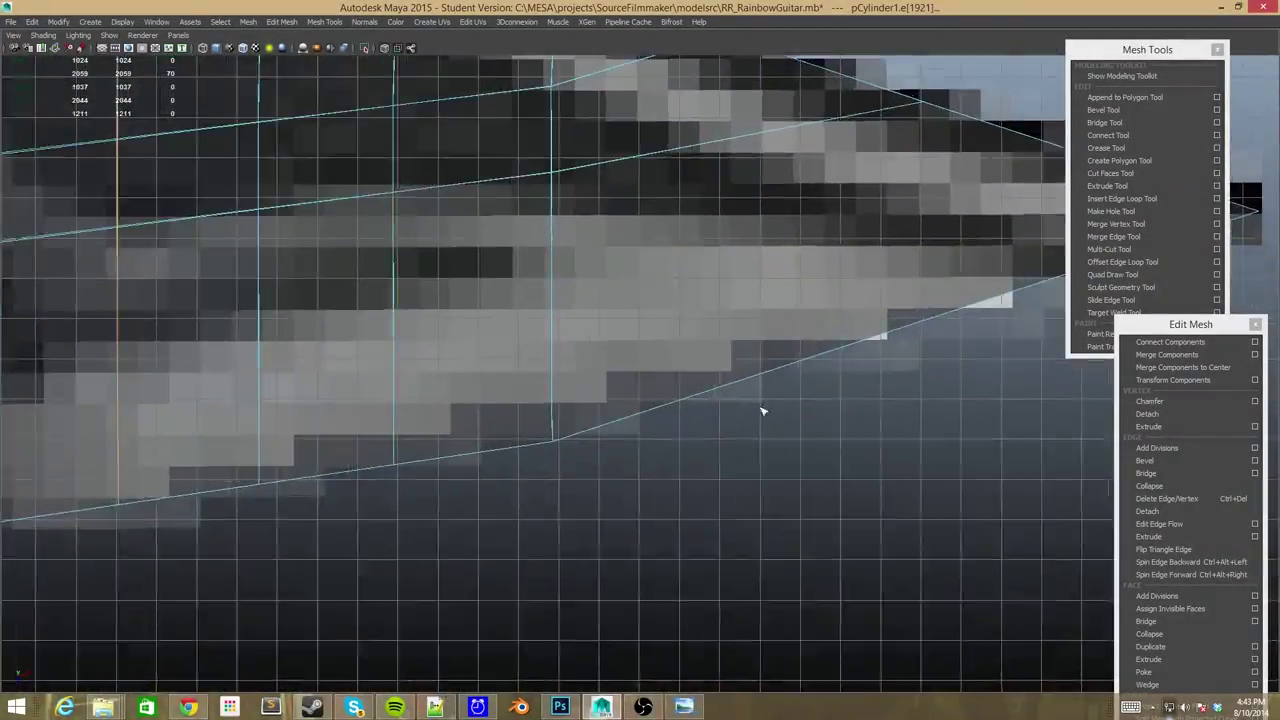
{"action": "mouse_move", "coordinate": [760, 410]}
{"action": "left_mouse_down", "text": "alt"}
{"action": "mouse_move", "coordinate": [508, 243]}
{"action": "mouse_move", "coordinate": [771, 294]}
{"action": "mouse_move", "coordinate": [514, 277]}
{"action": "left_mouse_up", "text": "alt"}
Join two selected vertices near the outline with the Connect Tool.
{"action": "left_click", "coordinate": [514, 277]}
{"action": "key", "text": "f"}
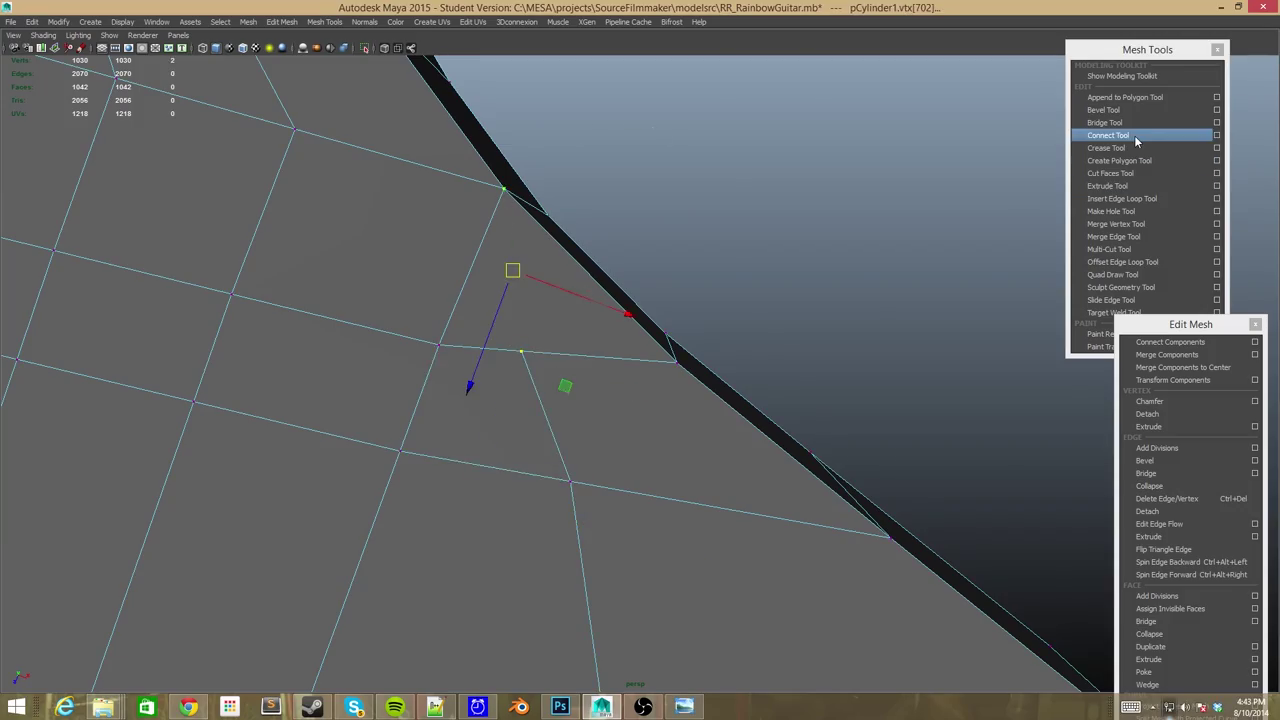
{"action": "left_click", "coordinate": [1134, 135]}
{"action": "key", "text": "Return"}
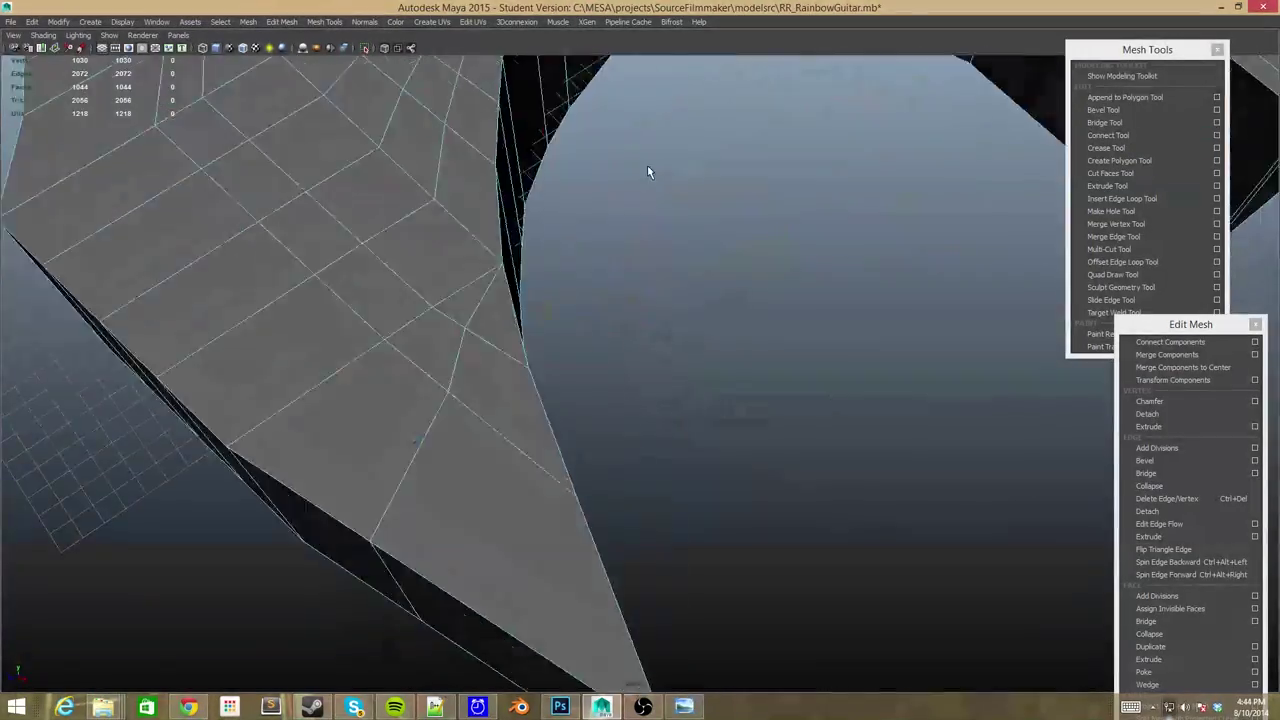
{"action": "mouse_move", "coordinate": [647, 165]}
{"action": "left_mouse_down", "text": "alt"}
{"action": "mouse_move", "coordinate": [575, 348]}
{"action": "mouse_move", "coordinate": [532, 246]}
{"action": "mouse_move", "coordinate": [466, 491]}
{"action": "mouse_move", "coordinate": [594, 517]}
{"action": "mouse_move", "coordinate": [460, 348]}
{"action": "mouse_move", "coordinate": [420, 229]}
{"action": "mouse_move", "coordinate": [471, 149]}
{"action": "mouse_move", "coordinate": [480, 160]}
{"action": "left_mouse_up", "text": "alt"}
{"action": "scroll", "coordinate": [532, 246], "scroll_direction": "up", "scroll_amount": 2}
{"action": "left_click", "coordinate": [190, 708]}
{"action": "scroll", "coordinate": [966, 500], "scroll_direction": "down", "scroll_amount": 5}
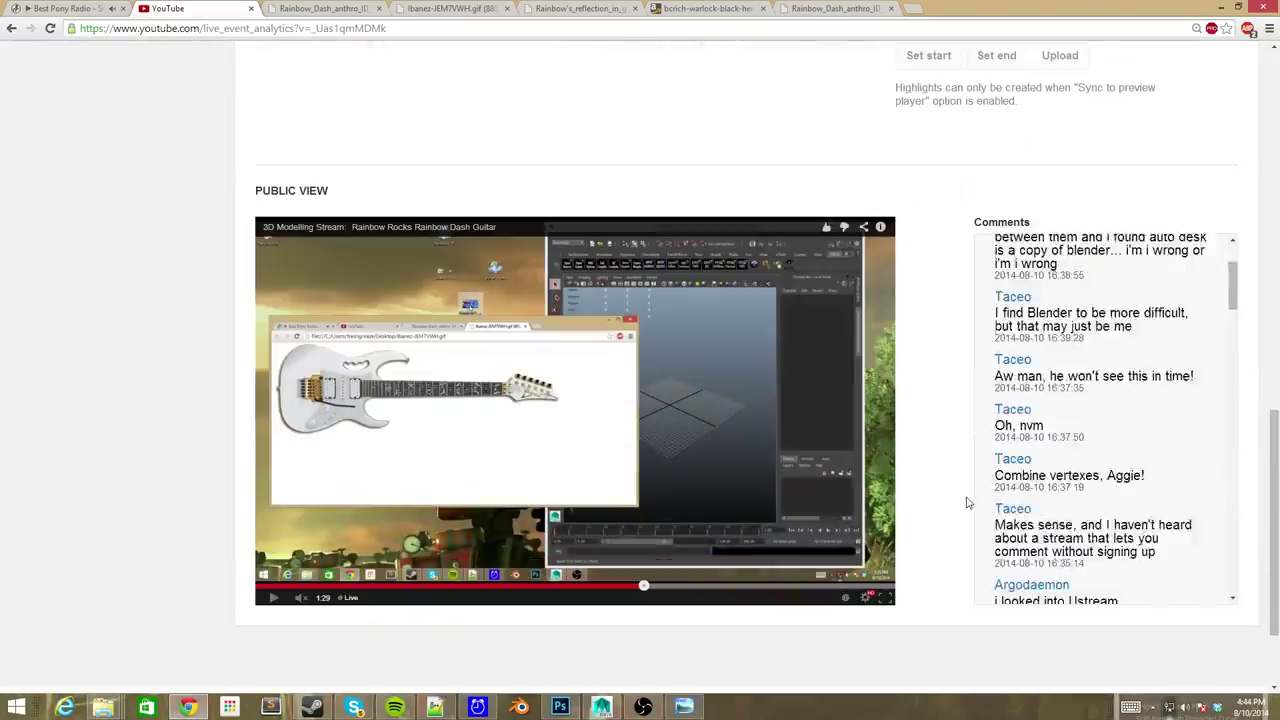
{"action": "scroll", "coordinate": [1036, 487], "scroll_direction": "down", "scroll_amount": 1}
{"action": "scroll", "coordinate": [1036, 487], "scroll_direction": "up", "scroll_amount": 2}
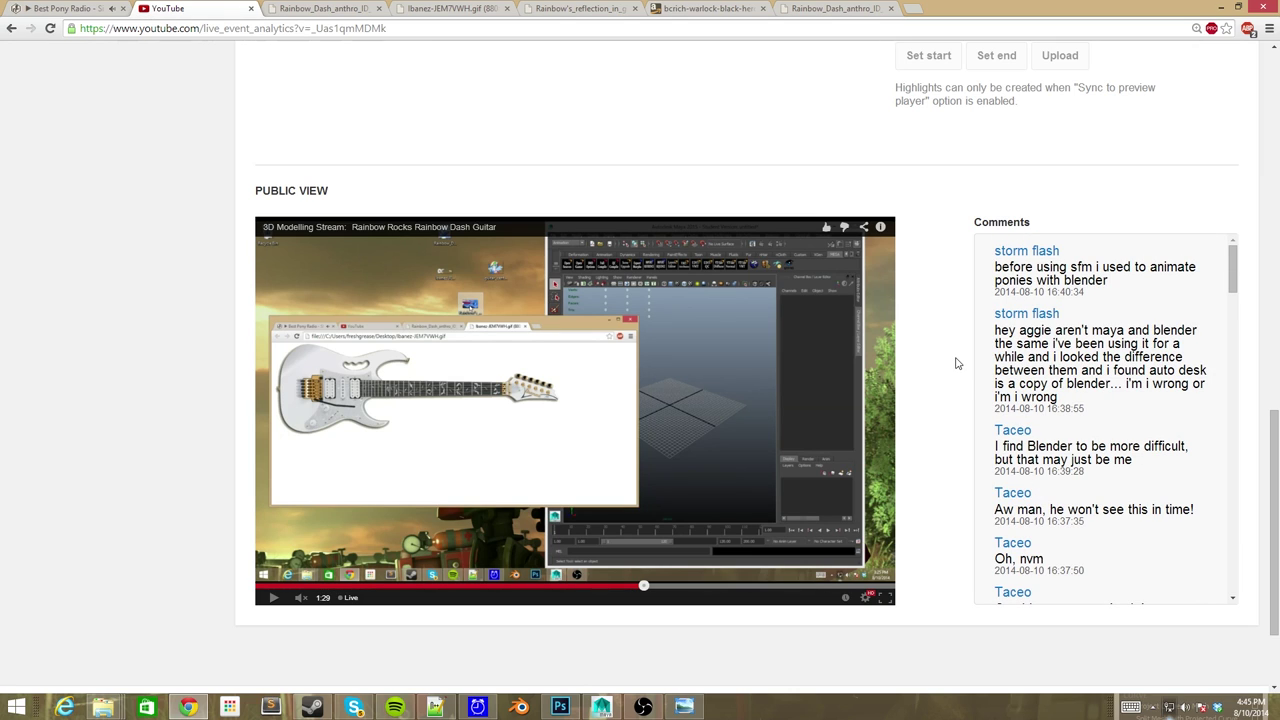
{"action": "scroll", "coordinate": [955, 363], "scroll_direction": "up", "scroll_amount": 1}
{"action": "scroll", "coordinate": [1143, 530], "scroll_direction": "down", "scroll_amount": 1}
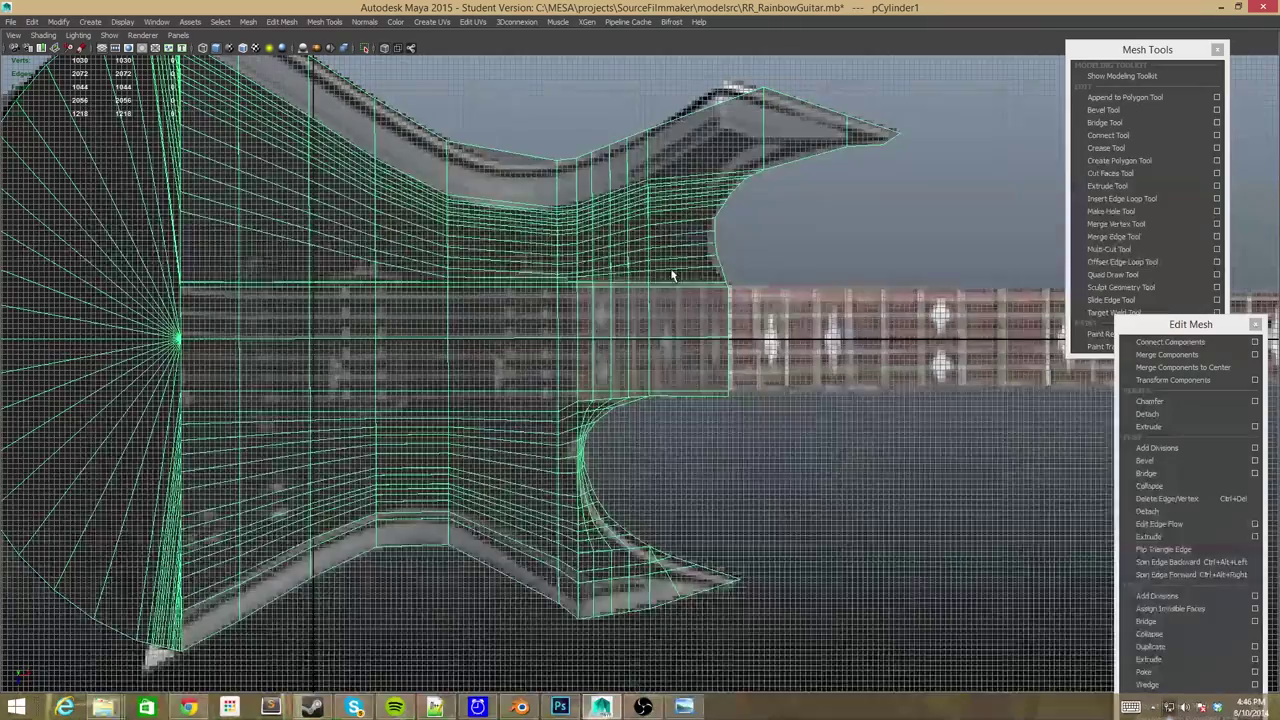
Frame both horns and insert a new edge loop across the guitar body.
{"action": "left_click_drag", "start_coordinate": [672, 276], "coordinate": [706, 270], "text": "alt"}
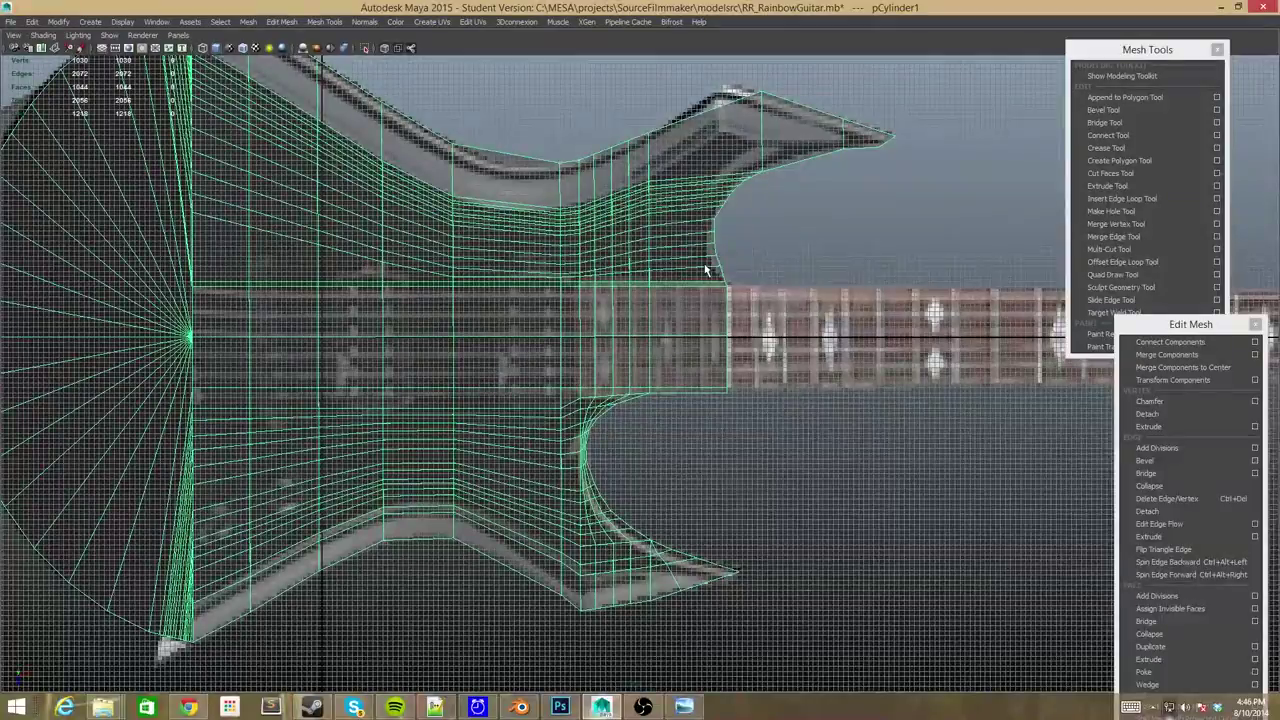
{"action": "middle_click_drag", "start_coordinate": [699, 270], "coordinate": [857, 438], "text": "alt"}
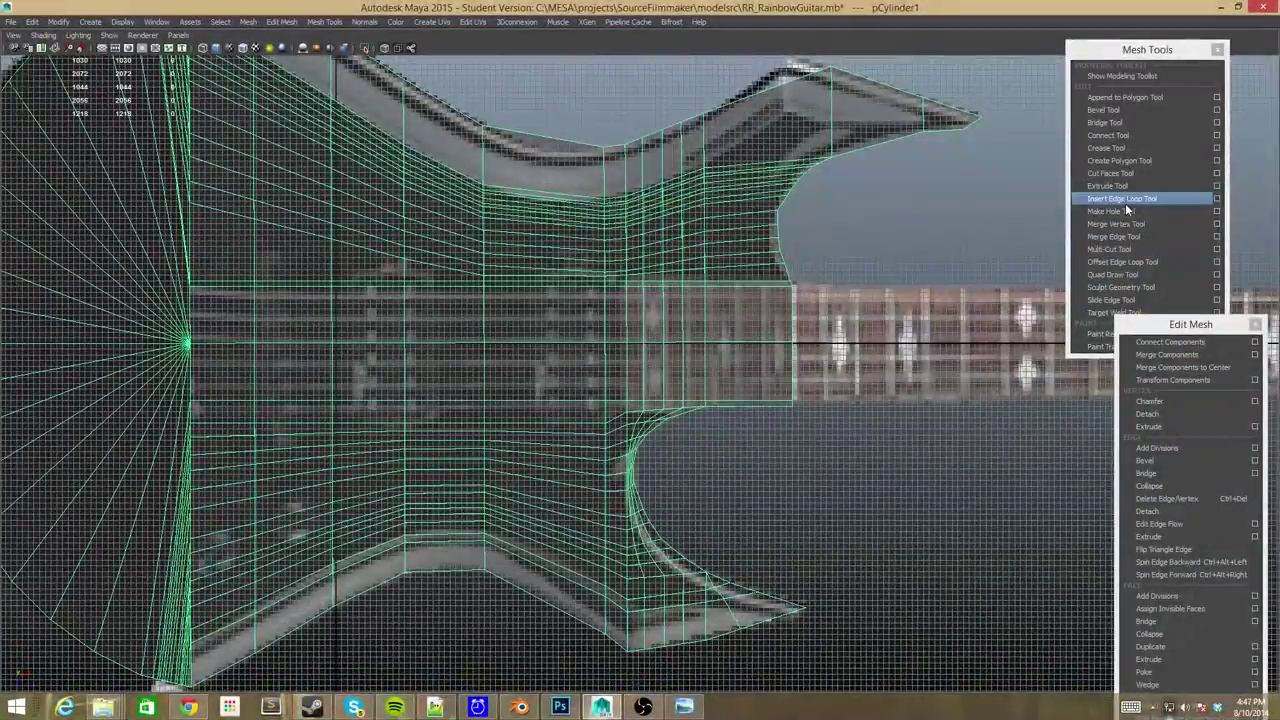
{"action": "left_click", "coordinate": [1122, 198]}
{"action": "left_click_drag", "start_coordinate": [537, 606], "coordinate": [577, 503], "text": "alt"}
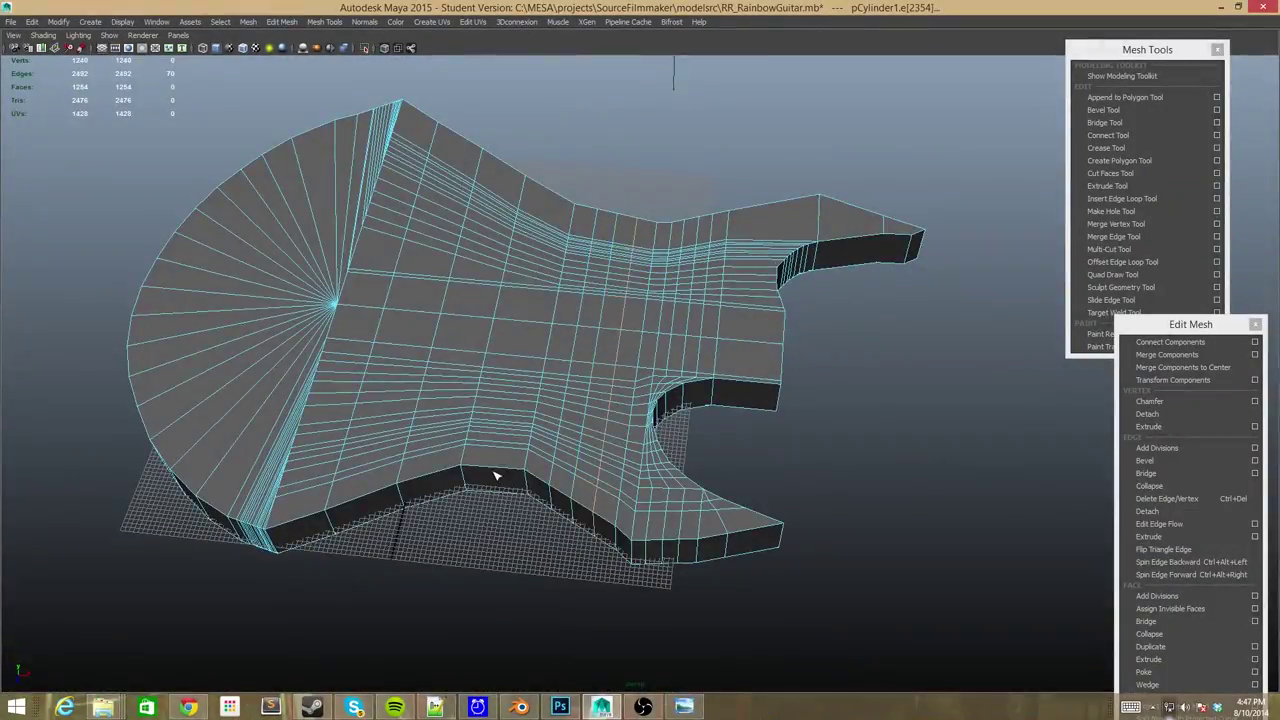
{"action": "left_click", "coordinate": [495, 476]}
{"action": "scroll", "coordinate": [471, 289], "scroll_direction": "up", "scroll_amount": 5}
Select outline vertices along the lower edge, the V's bottom and the outline's peak.
{"action": "right_click_drag", "start_coordinate": [595, 400], "coordinate": [565, 416]}
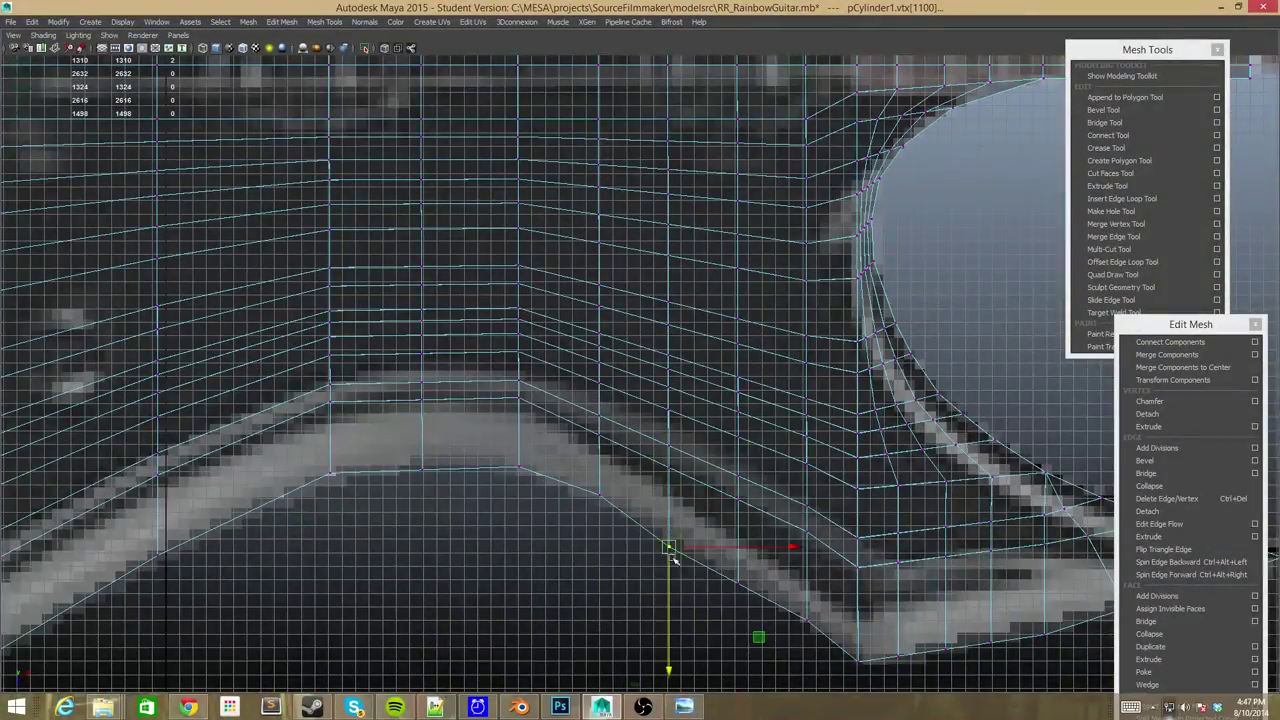
{"action": "scroll", "coordinate": [673, 560], "scroll_direction": "up", "scroll_amount": 3}
{"action": "left_click", "coordinate": [657, 608]}
{"action": "scroll", "coordinate": [492, 580], "scroll_direction": "up", "scroll_amount": 3}
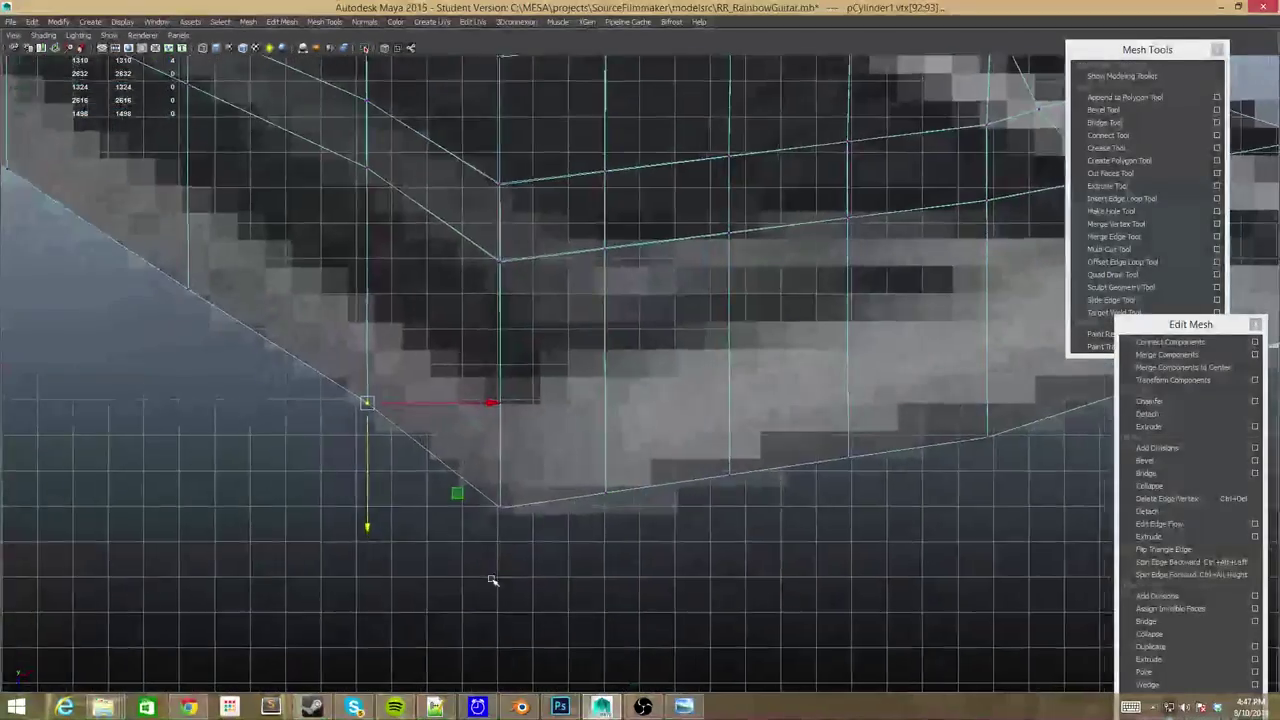
{"action": "left_click", "coordinate": [499, 506]}
{"action": "middle_click_drag", "start_coordinate": [514, 623], "coordinate": [409, 578], "text": "alt"}
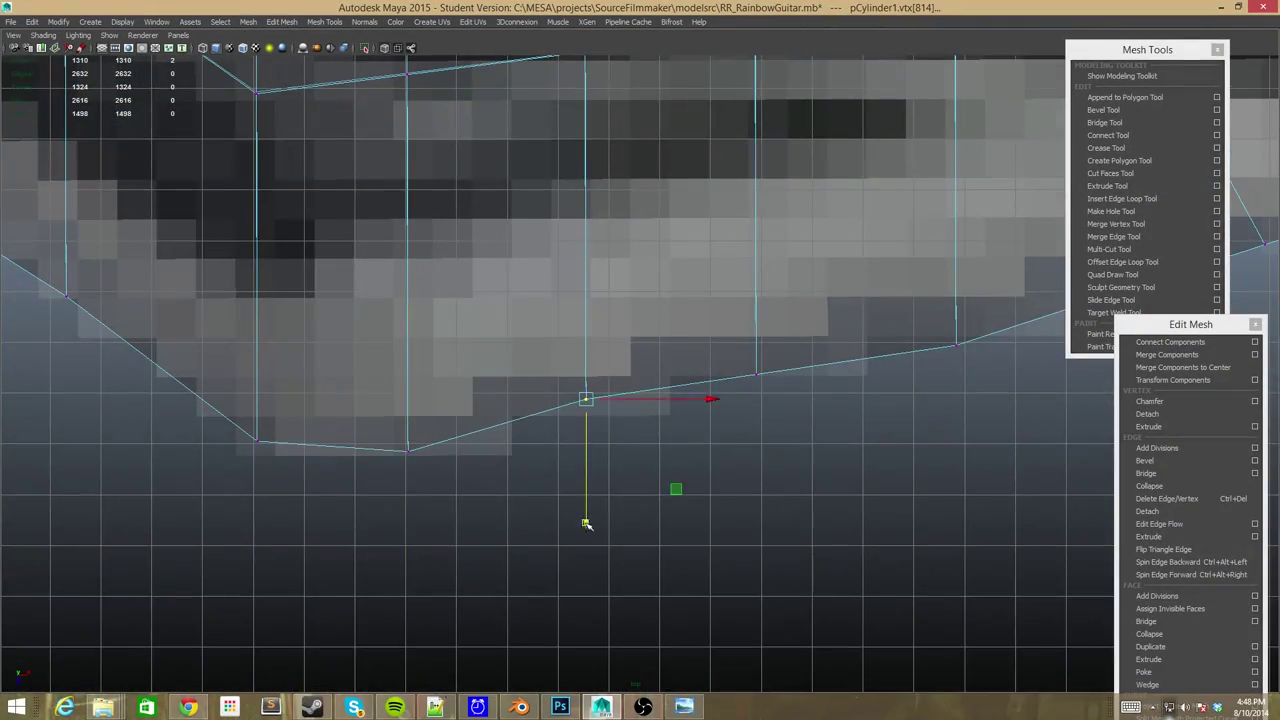
{"action": "mouse_move", "coordinate": [586, 524]}
{"action": "left_mouse_down", "text": "alt"}
{"action": "mouse_move", "coordinate": [606, 420]}
{"action": "mouse_move", "coordinate": [401, 415]}
{"action": "left_mouse_up", "text": "alt"}
{"action": "mouse_move", "coordinate": [563, 560]}
{"action": "left_mouse_down", "text": "alt"}
{"action": "mouse_move", "coordinate": [434, 586]}
{"action": "mouse_move", "coordinate": [423, 514]}
{"action": "mouse_move", "coordinate": [514, 509]}
{"action": "mouse_move", "coordinate": [309, 322]}
{"action": "mouse_move", "coordinate": [309, 423]}
{"action": "left_mouse_up", "text": "alt"}
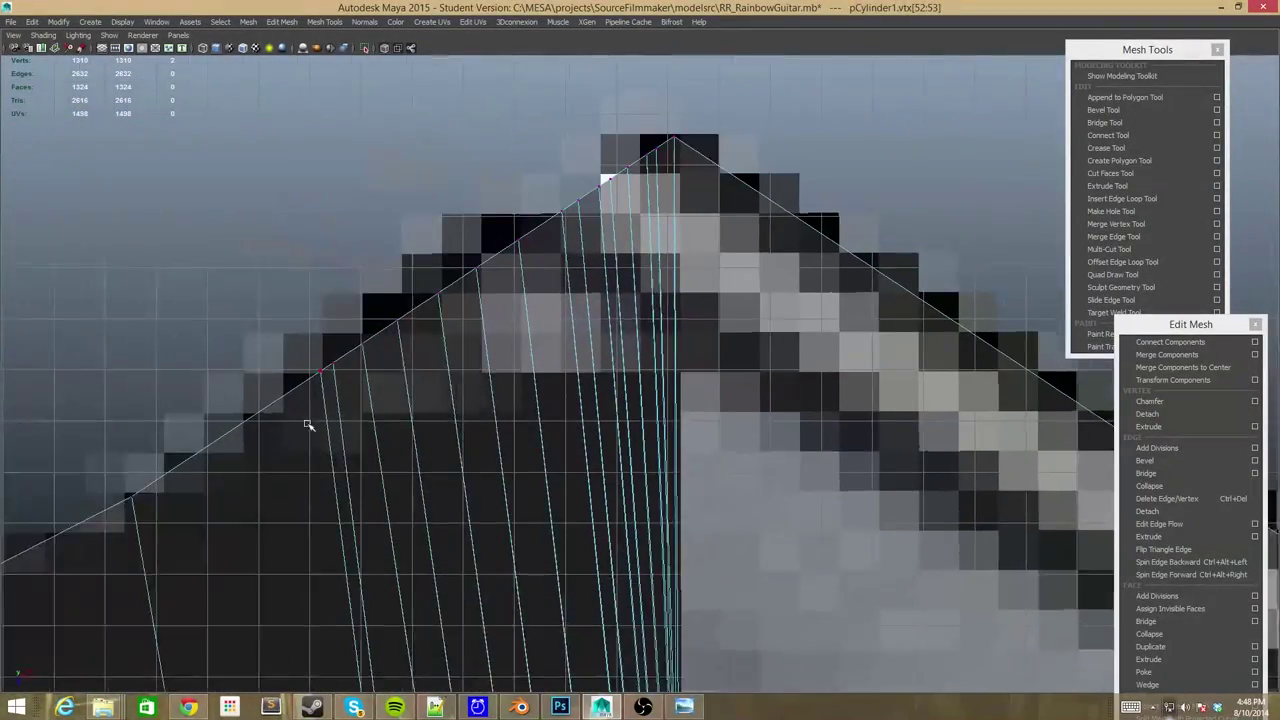
{"action": "scroll", "coordinate": [309, 423], "scroll_direction": "up", "scroll_amount": 3}
{"action": "left_click_drag", "start_coordinate": [410, 300], "coordinate": [449, 337]}
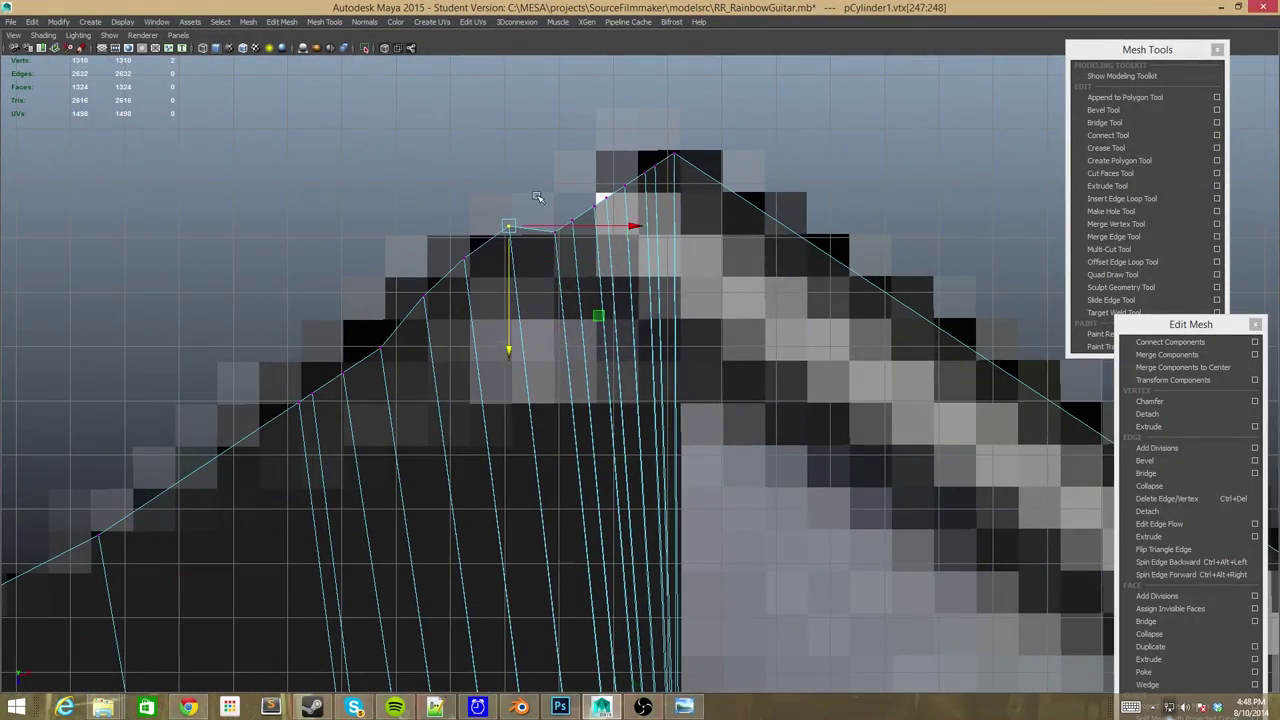
Hide the streaming software window, review the body's waist and underside, and clear the selection.
{"action": "key", "text": "alt+Tab"}
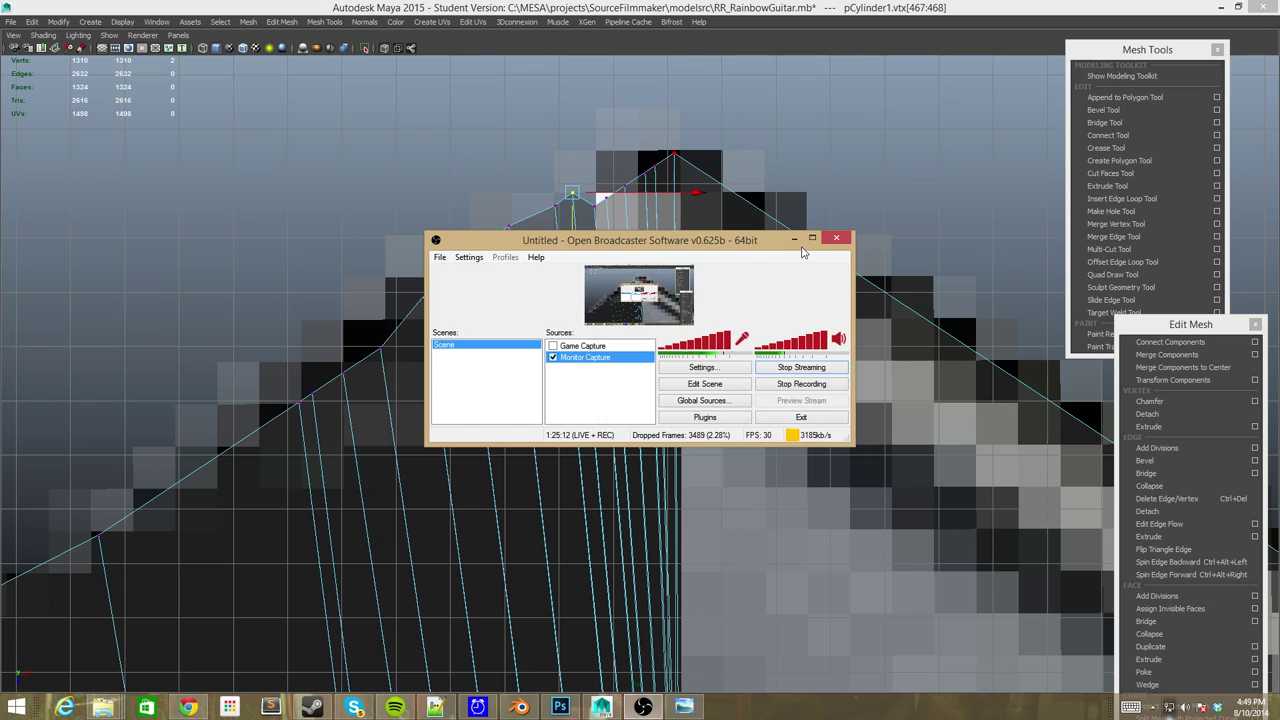
{"action": "left_click", "coordinate": [795, 240]}
{"action": "scroll", "coordinate": [432, 337], "scroll_direction": "up", "scroll_amount": 3}
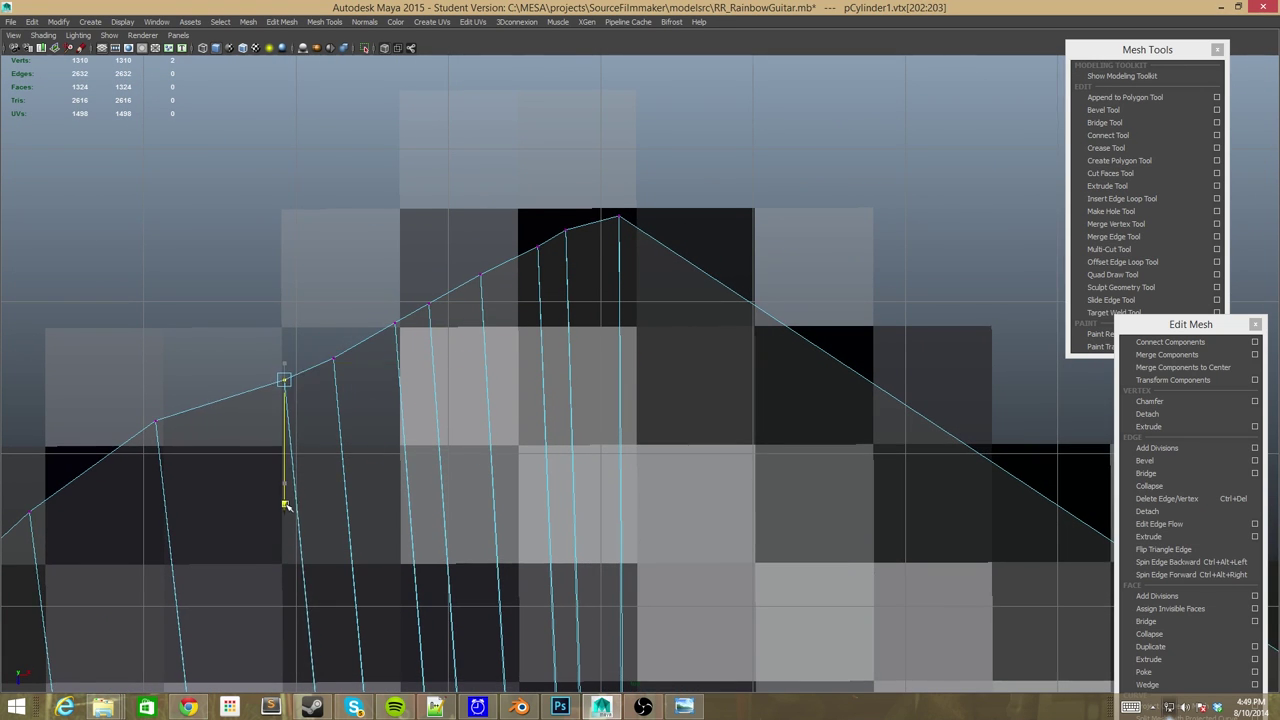
{"action": "scroll", "coordinate": [343, 505], "scroll_direction": "down", "scroll_amount": 3}
{"action": "scroll", "coordinate": [400, 443], "scroll_direction": "down", "scroll_amount": 3}
{"action": "mouse_move", "coordinate": [400, 443]}
{"action": "left_mouse_down", "text": "alt"}
{"action": "mouse_move", "coordinate": [585, 371]}
{"action": "mouse_move", "coordinate": [631, 290]}
{"action": "mouse_move", "coordinate": [694, 249]}
{"action": "mouse_move", "coordinate": [637, 511]}
{"action": "left_mouse_up", "text": "alt"}
{"action": "scroll", "coordinate": [637, 511], "scroll_direction": "up", "scroll_amount": 5}
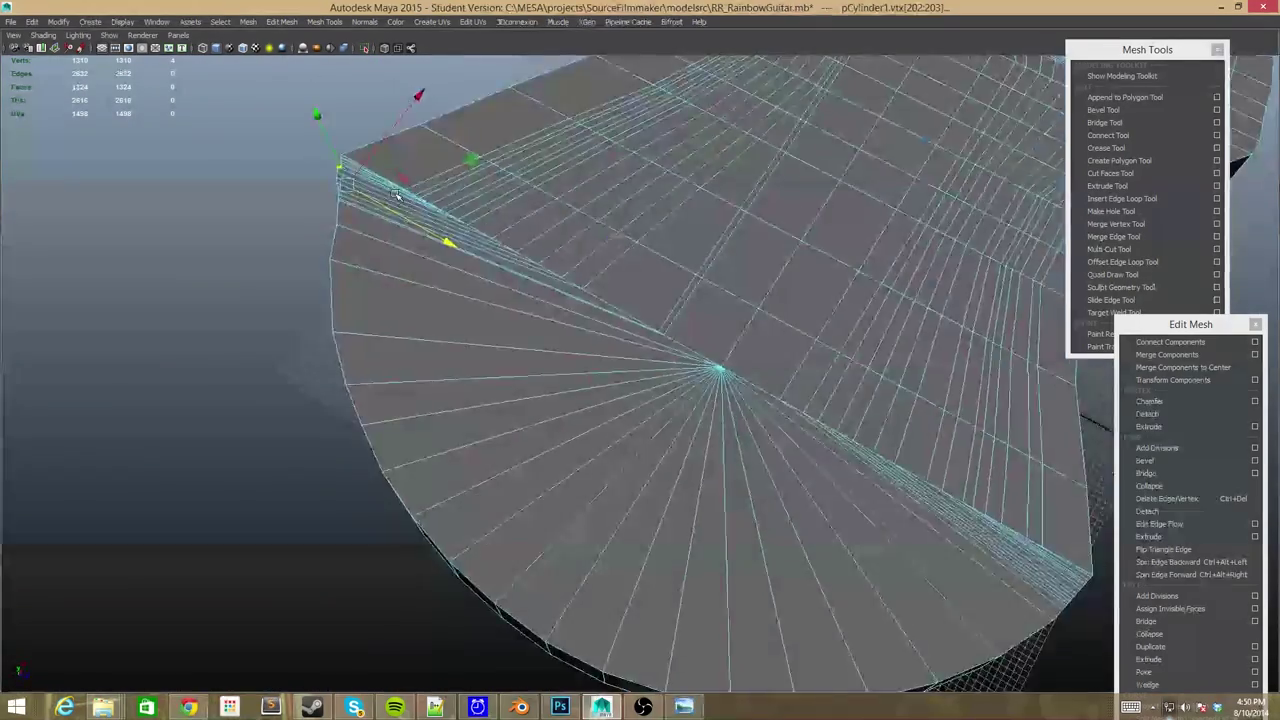
{"action": "middle_click_drag", "start_coordinate": [637, 511], "coordinate": [505, 314], "text": "alt"}
{"action": "mouse_move", "coordinate": [785, 492]}
{"action": "left_mouse_down", "text": "alt"}
{"action": "mouse_move", "coordinate": [429, 463]}
{"action": "mouse_move", "coordinate": [709, 497]}
{"action": "mouse_move", "coordinate": [600, 480]}
{"action": "left_mouse_up", "text": "alt"}
{"action": "left_click", "coordinate": [709, 497]}
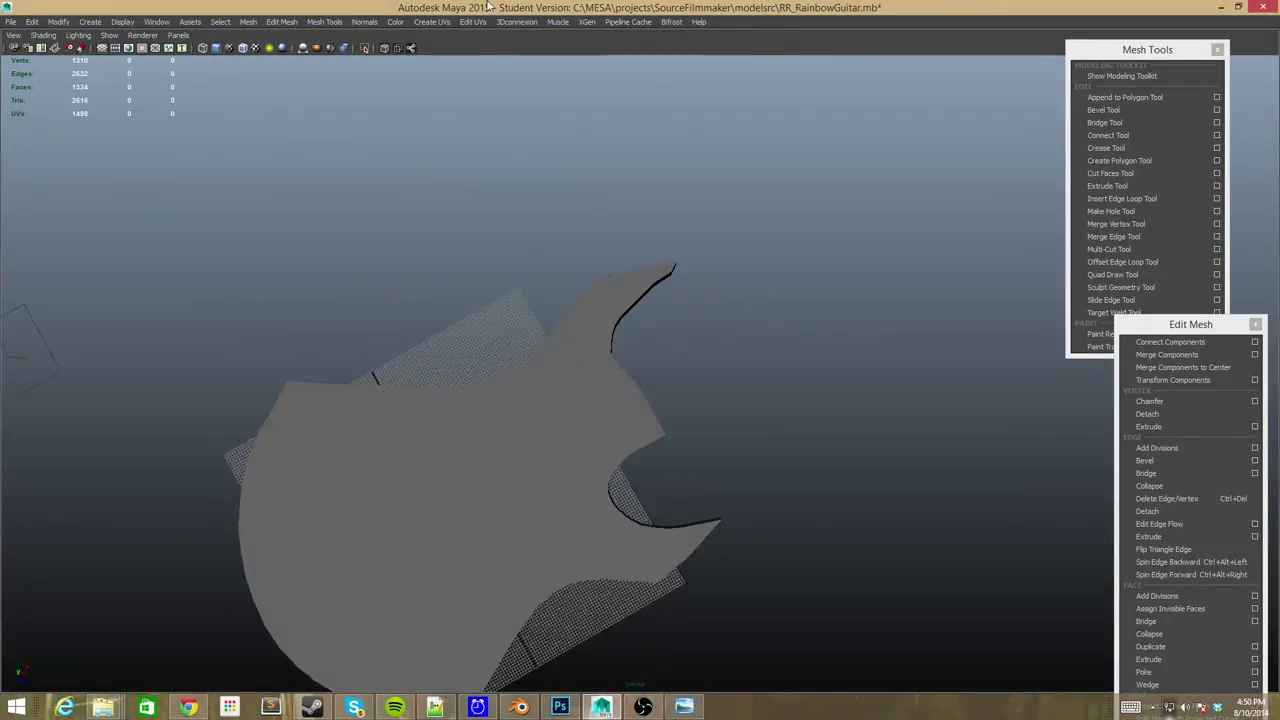
Place the guitar reference image window beside the model to compare their shapes.
{"action": "key", "text": "alt+Tab"}
{"action": "key", "text": "super+Down"}
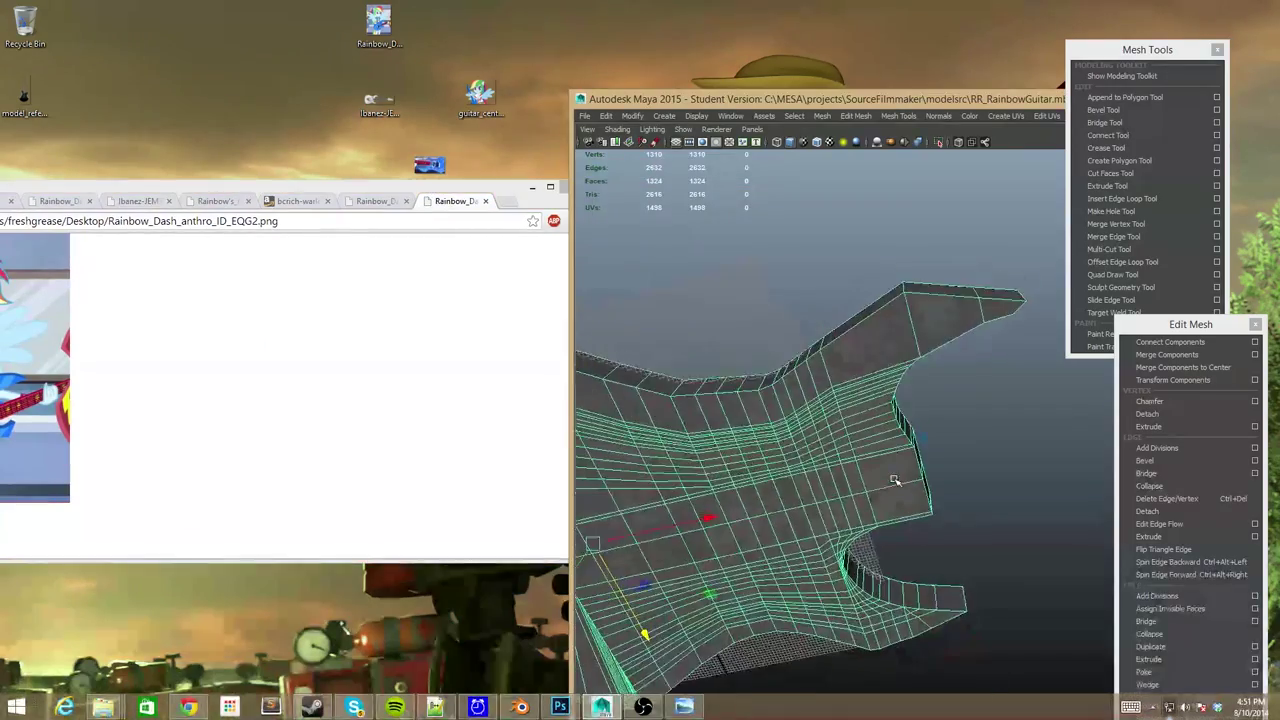
{"action": "left_click_drag", "start_coordinate": [371, 351], "coordinate": [310, 222]}
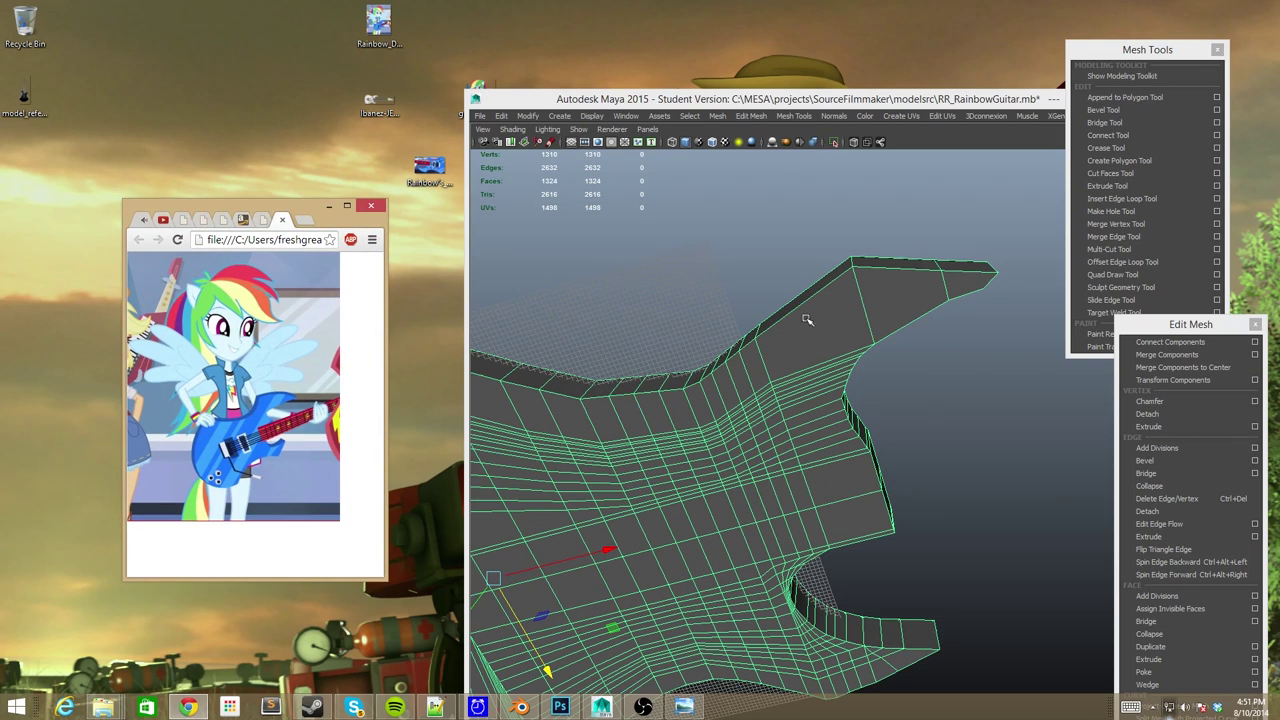
{"action": "left_click_drag", "start_coordinate": [885, 413], "coordinate": [860, 500], "text": "alt"}
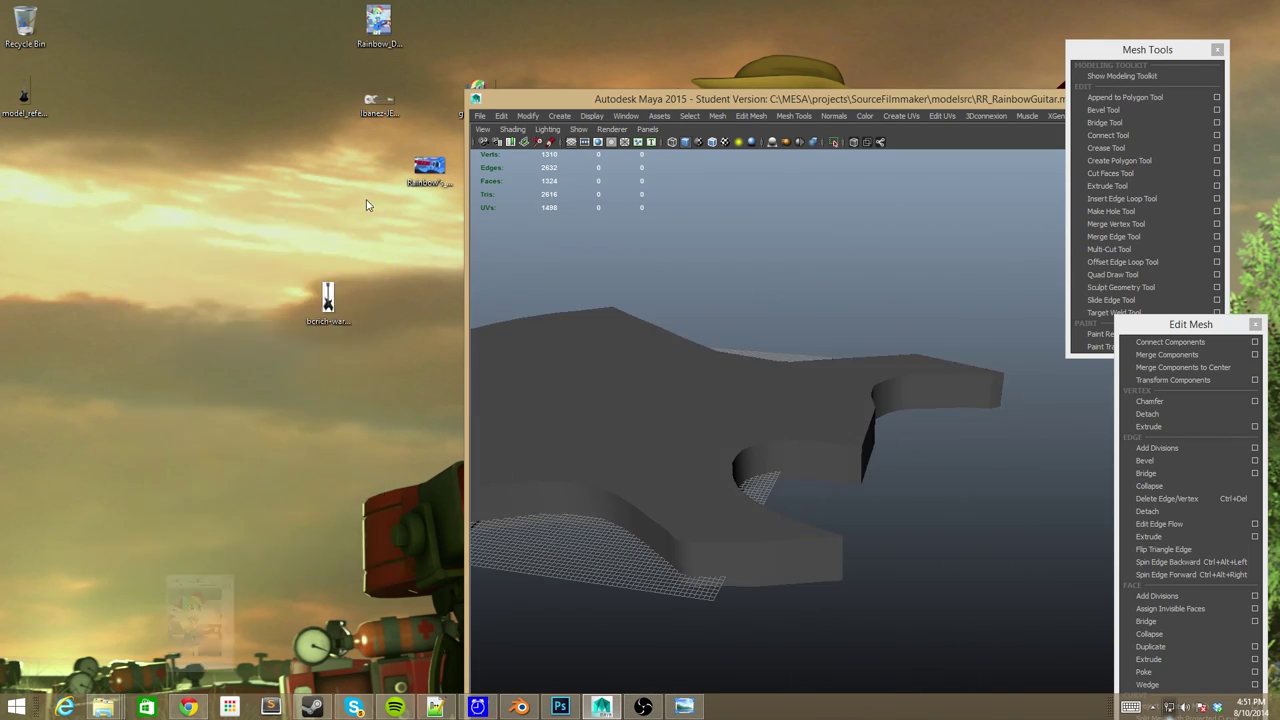
{"action": "key", "text": "super+Up"}
Read the YouTube stream comments, then select the vertices along the upper horn's edge in Maya.
{"action": "double_click", "coordinate": [192, 226]}
{"action": "scroll", "coordinate": [1040, 461], "scroll_direction": "up", "scroll_amount": 3}
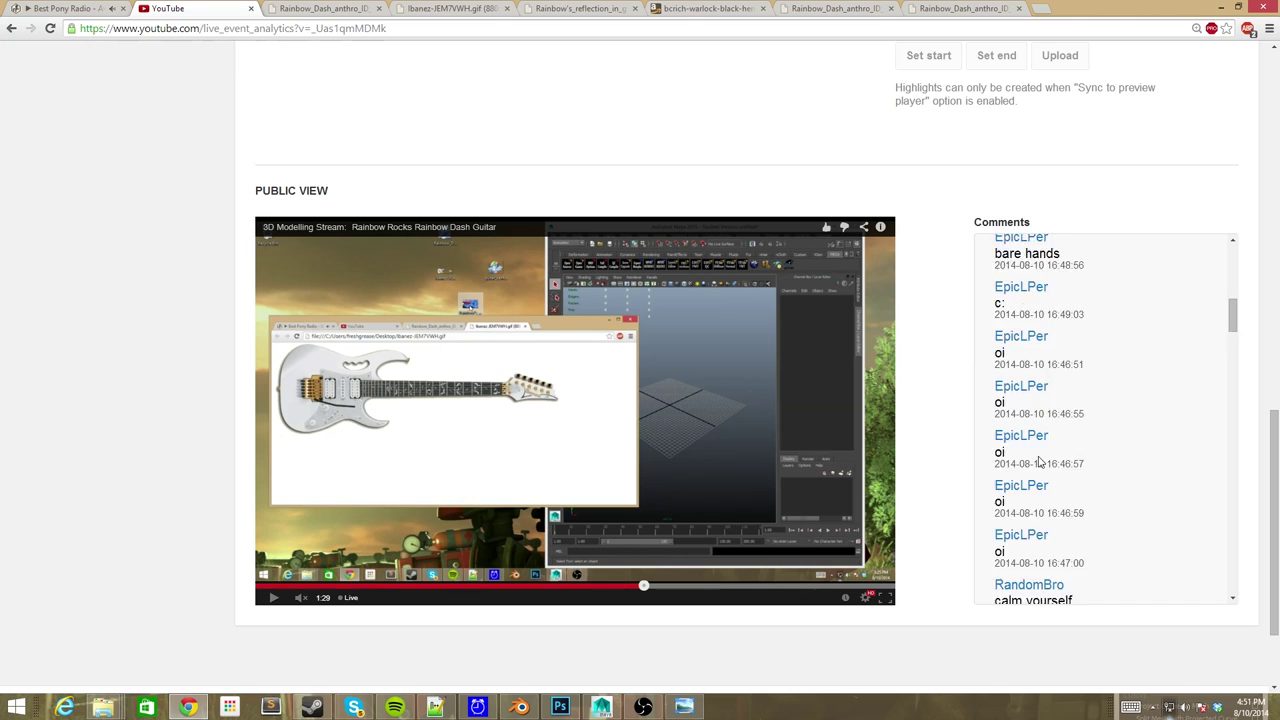
{"action": "scroll", "coordinate": [1108, 458], "scroll_direction": "up", "scroll_amount": 3}
{"action": "left_click", "coordinate": [1215, 8]}
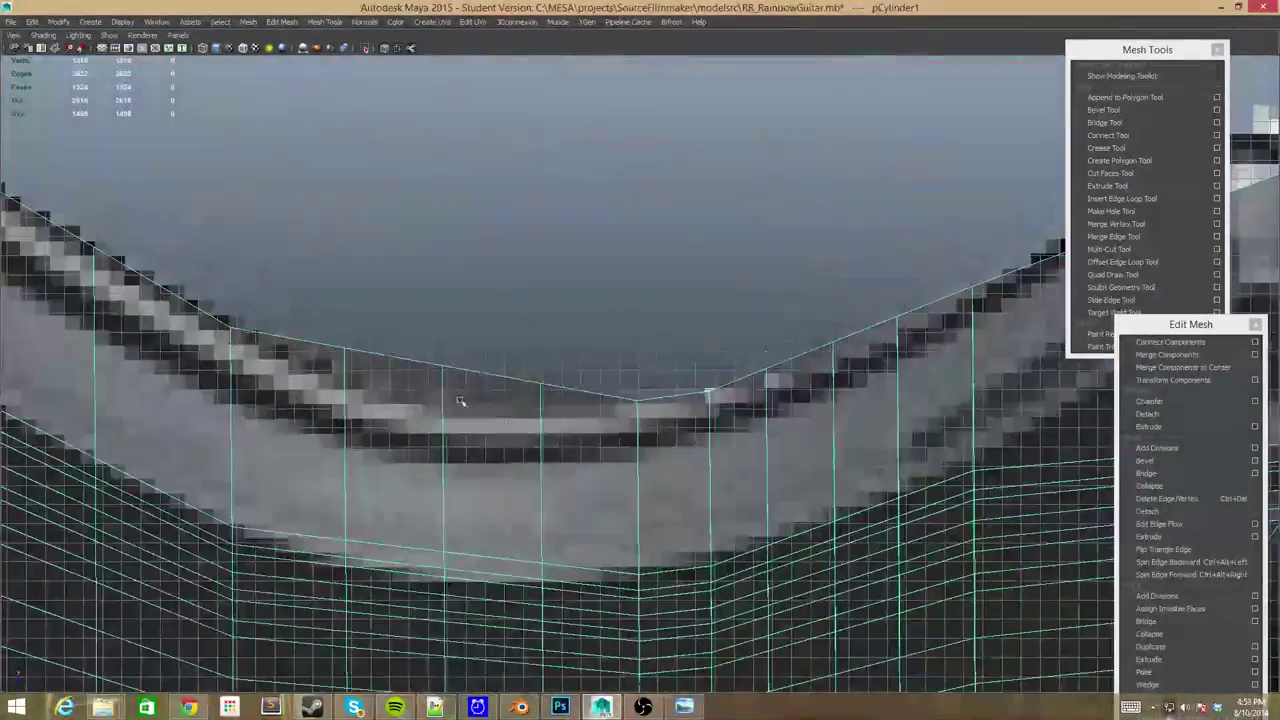
{"action": "left_click_drag", "start_coordinate": [508, 347], "coordinate": [553, 410]}
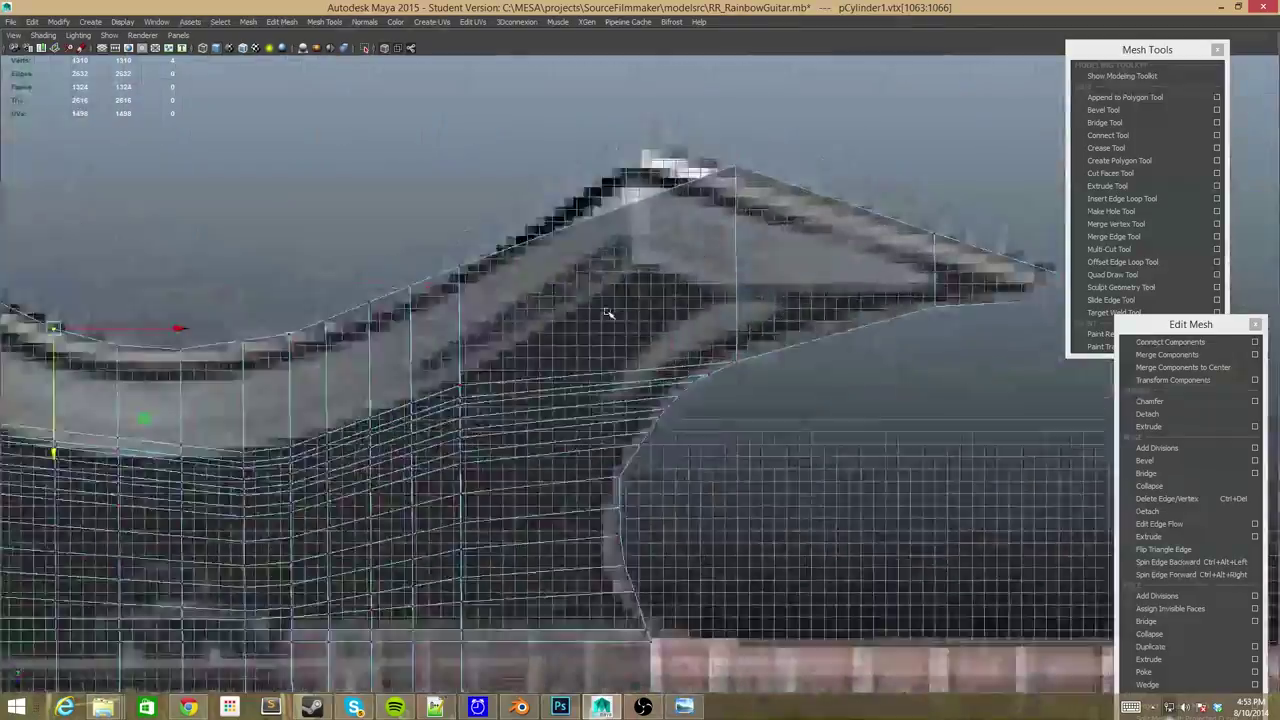
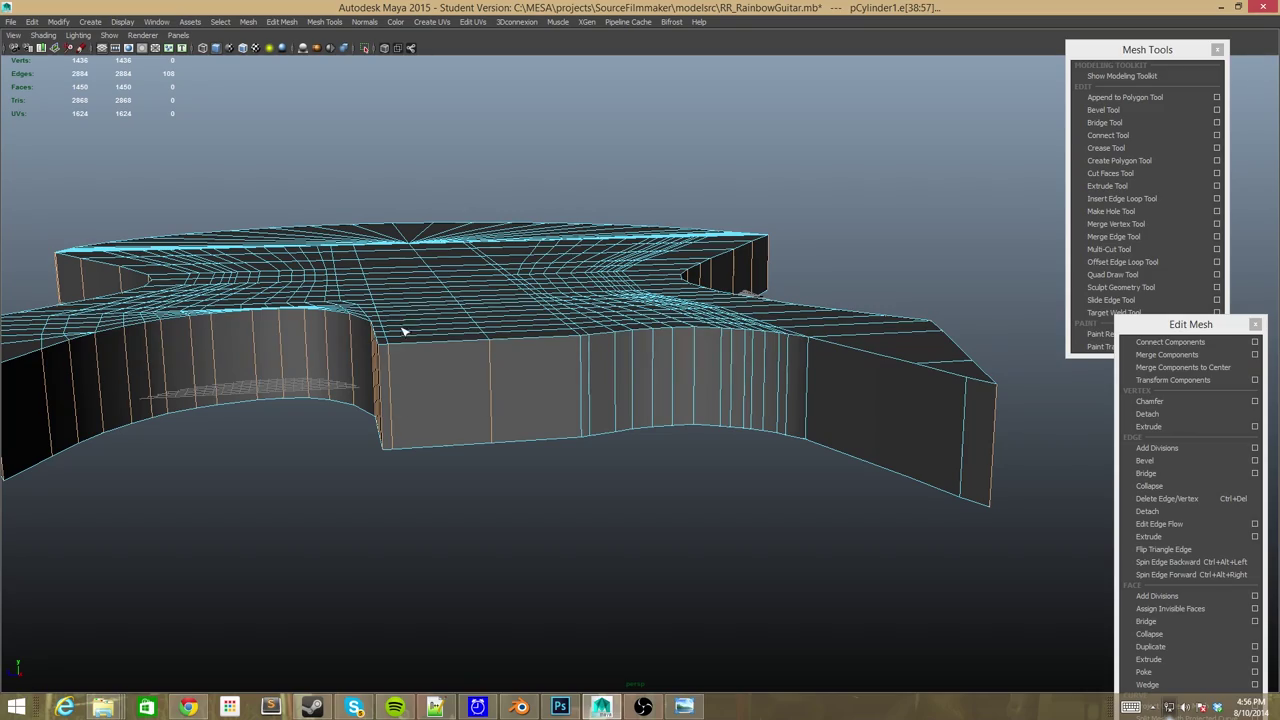
Add an edge loop around the guitar body's side wall and check it in the orthographic views.
{"action": "left_click", "coordinate": [507, 358]}
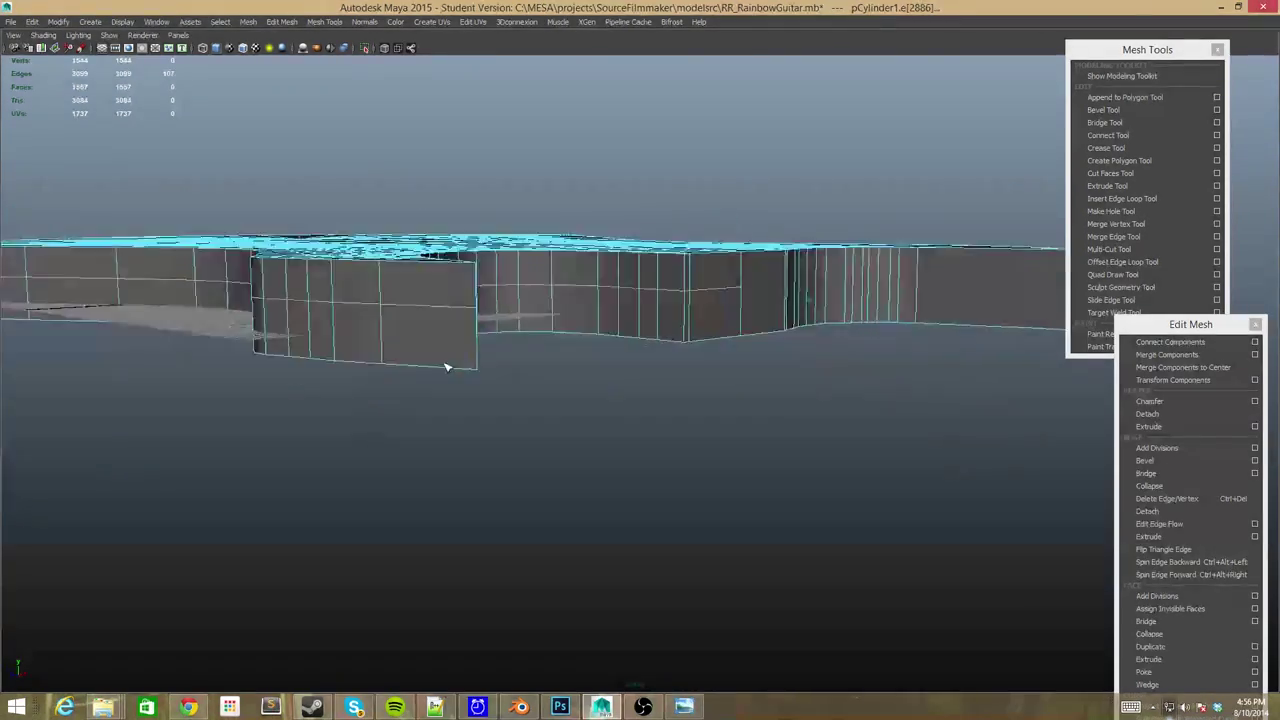
{"action": "key", "text": "space"}
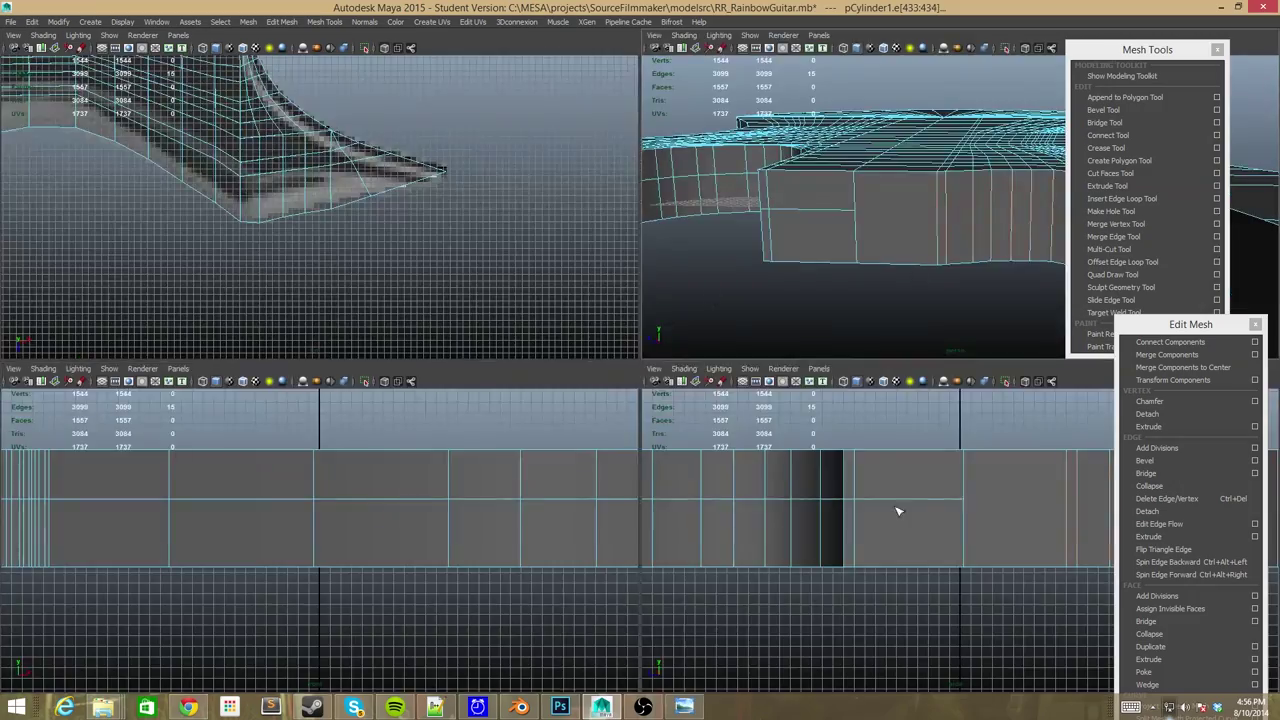
{"action": "key", "text": "space"}
{"action": "key", "text": "space"}
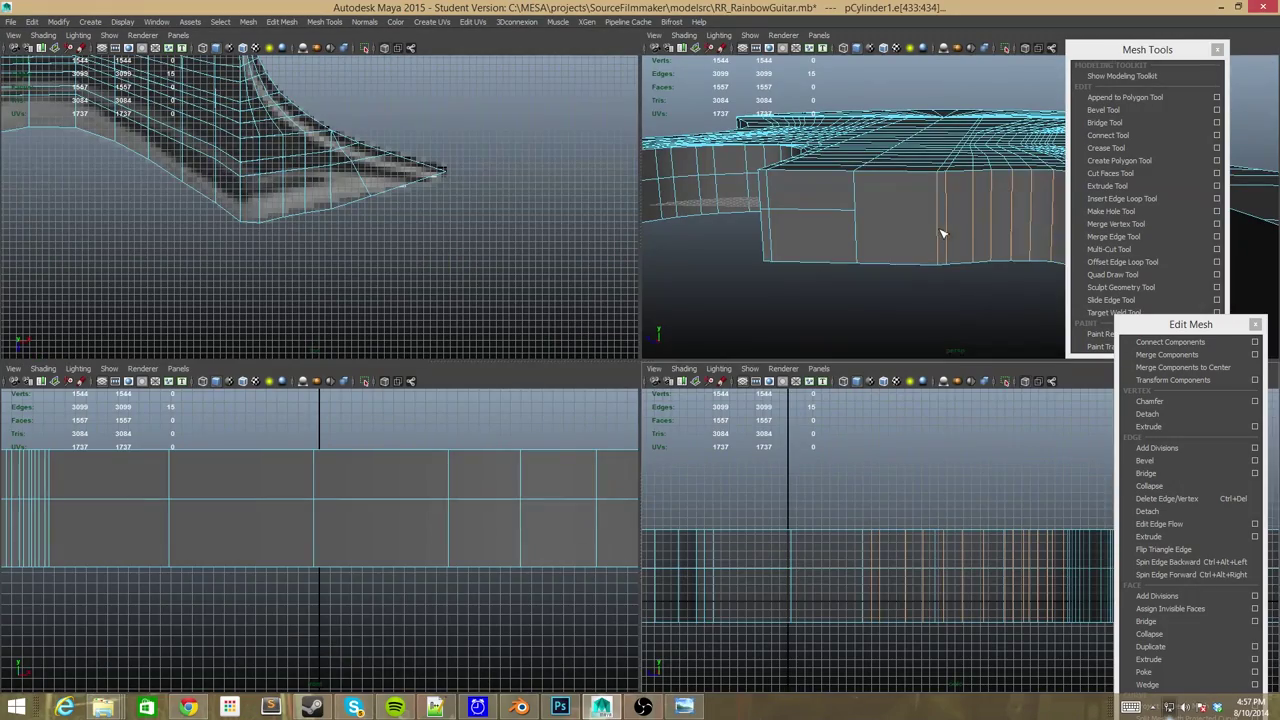
{"action": "key", "text": "space"}
{"action": "scroll", "coordinate": [449, 483], "scroll_direction": "up", "scroll_amount": 3}
{"action": "key", "text": "space"}
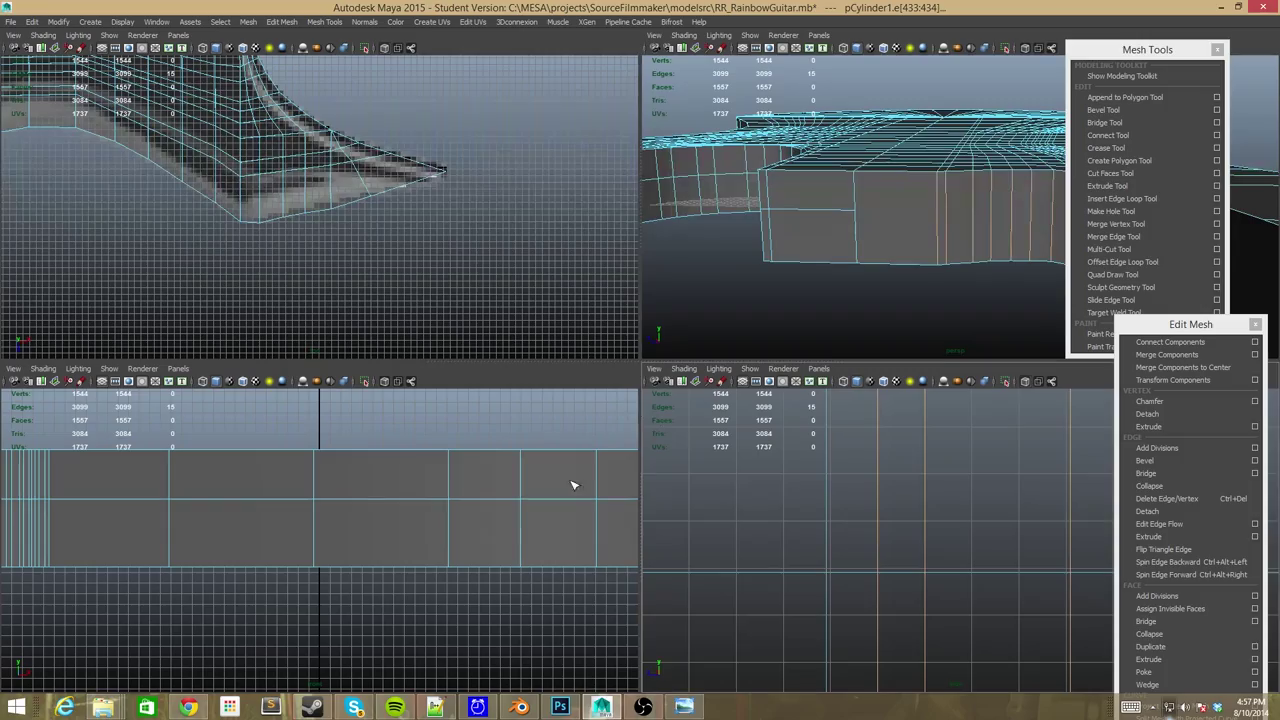
{"action": "key", "text": "space"}
{"action": "key", "text": "space"}
{"action": "key", "text": "space"}
{"action": "key", "text": "space"}
{"action": "key", "text": "space"}
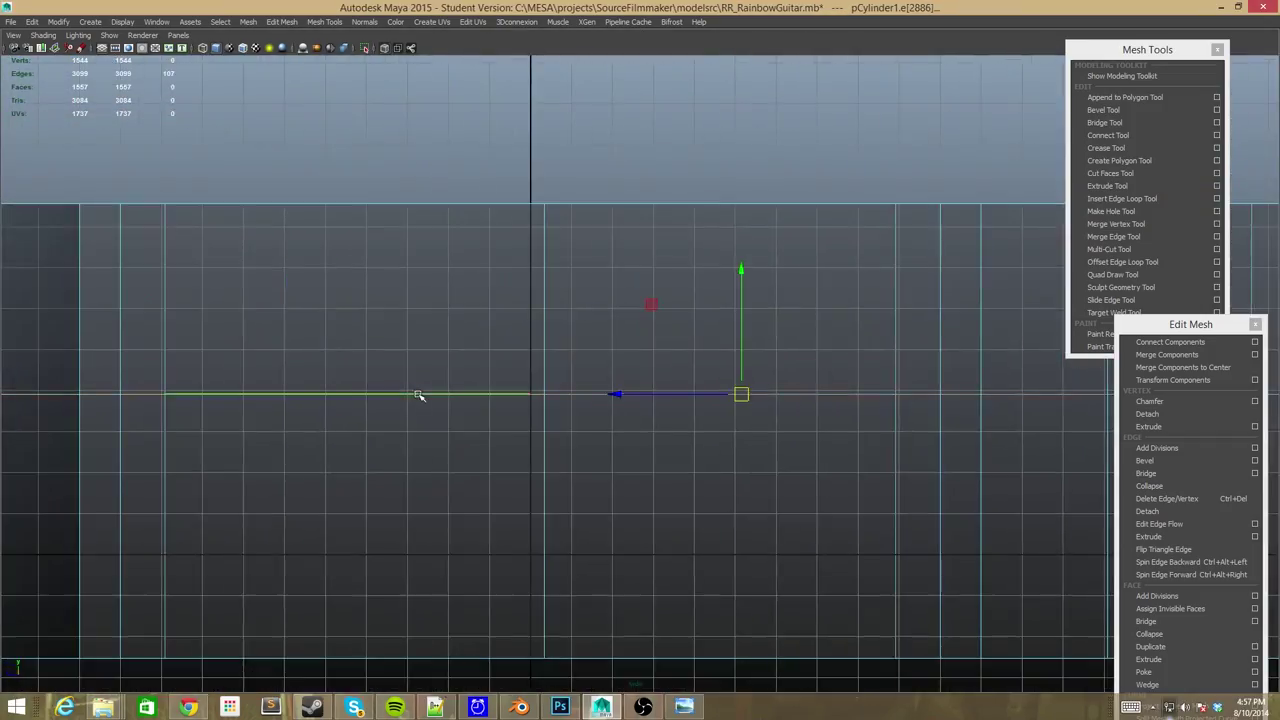
{"action": "key", "text": "space"}
{"action": "key", "text": "space"}
{"action": "left_click_drag", "start_coordinate": [801, 217], "coordinate": [612, 349], "text": "alt"}
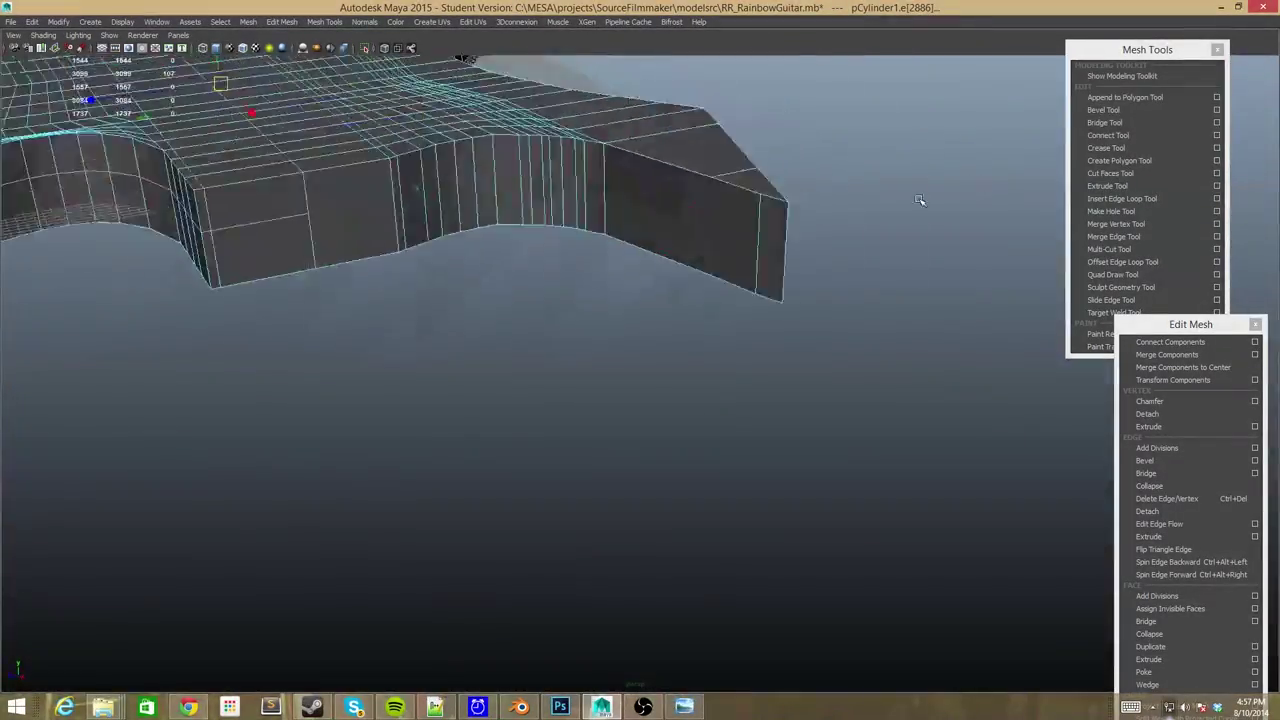
{"action": "key", "text": "space"}
{"action": "key", "text": "space"}
{"action": "key", "text": "g"}
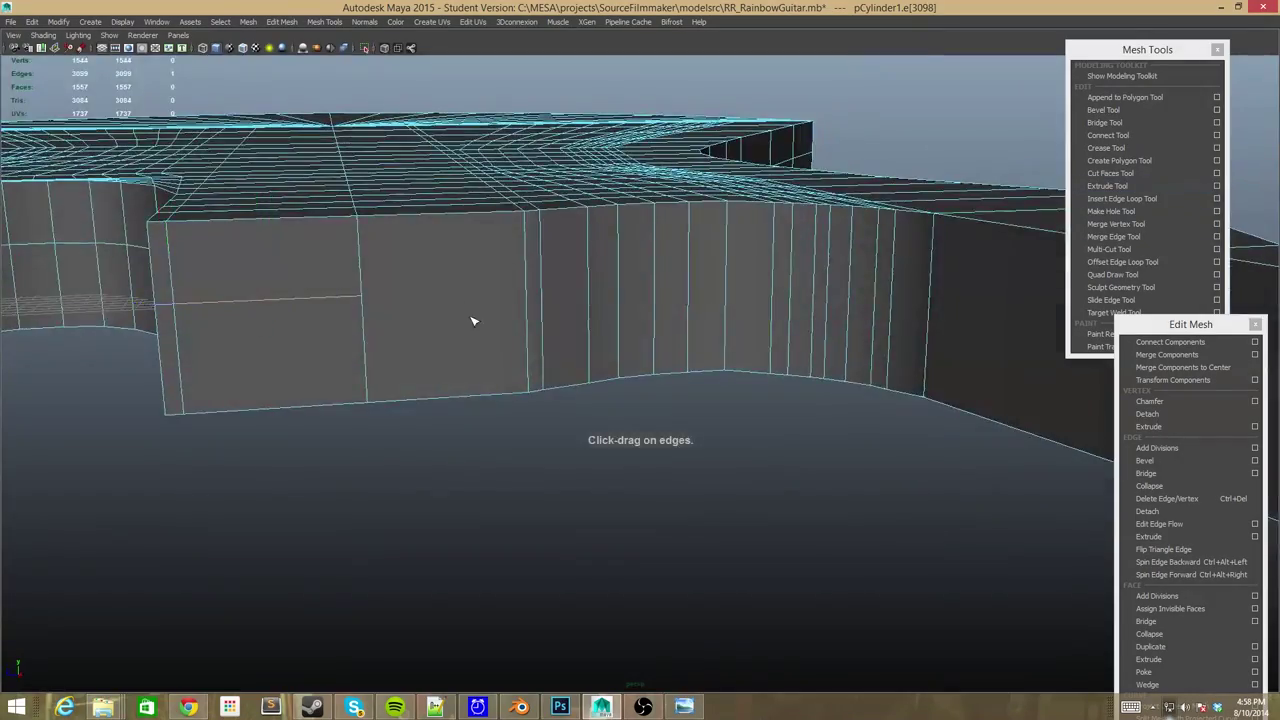
Insert another edge loop across the side wall and inspect it in the front view.
{"action": "key", "text": "space"}
{"action": "left_click", "coordinate": [901, 168]}
{"action": "key", "text": "space"}
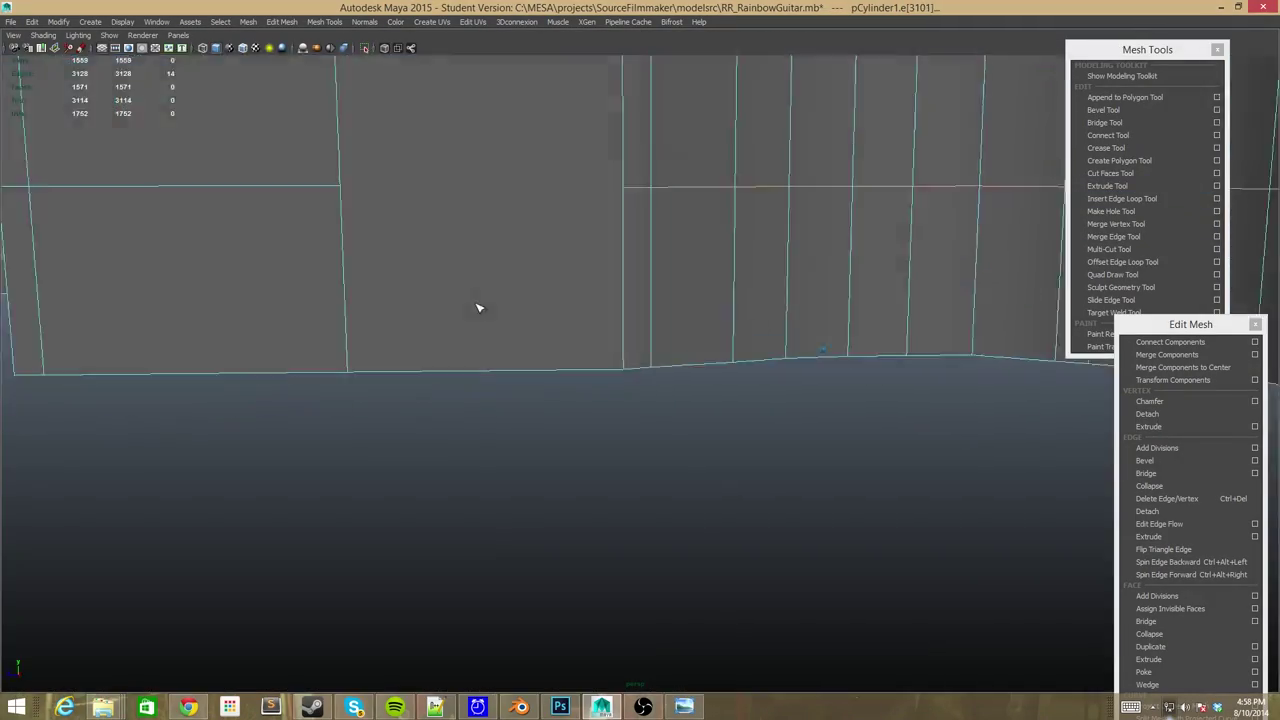
{"action": "mouse_move", "coordinate": [477, 306]}
{"action": "left_mouse_down", "text": "alt"}
{"action": "mouse_move", "coordinate": [677, 254]}
{"action": "mouse_move", "coordinate": [334, 272]}
{"action": "left_mouse_up", "text": "alt"}
{"action": "right_click", "coordinate": [334, 272]}
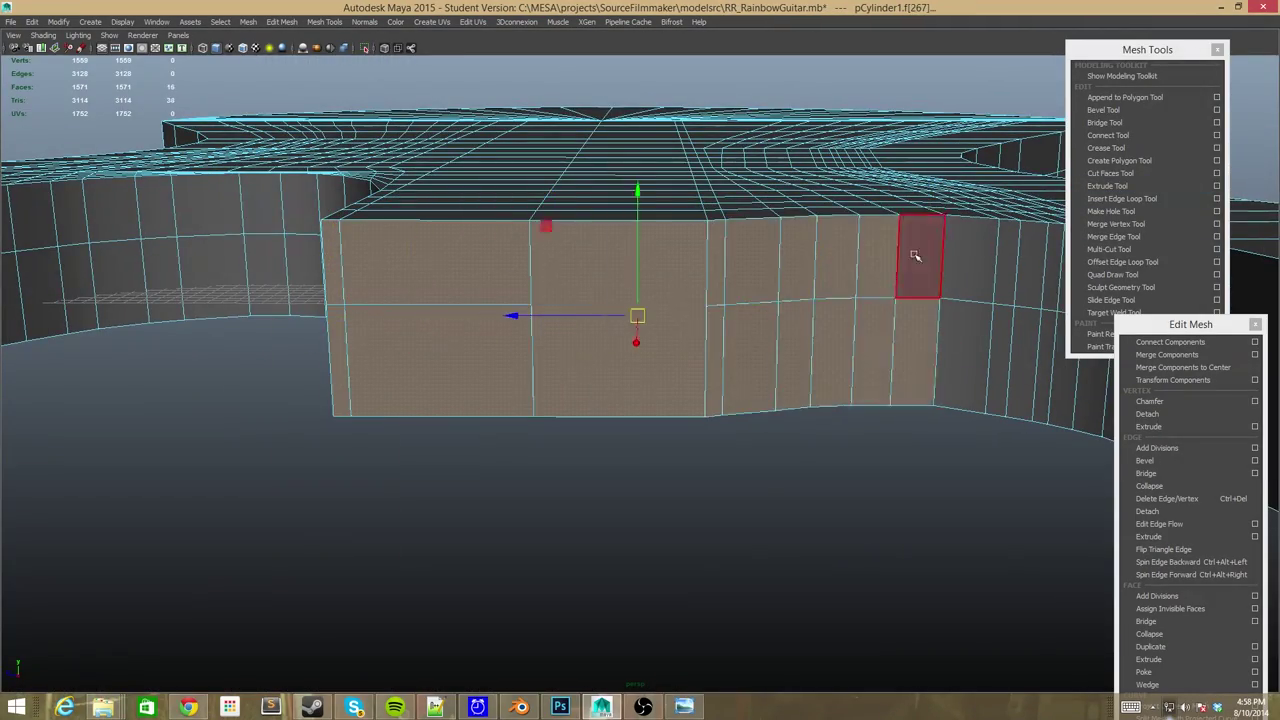
{"action": "left_click_drag", "start_coordinate": [915, 256], "coordinate": [686, 249], "text": "alt"}
{"action": "key", "text": "space"}
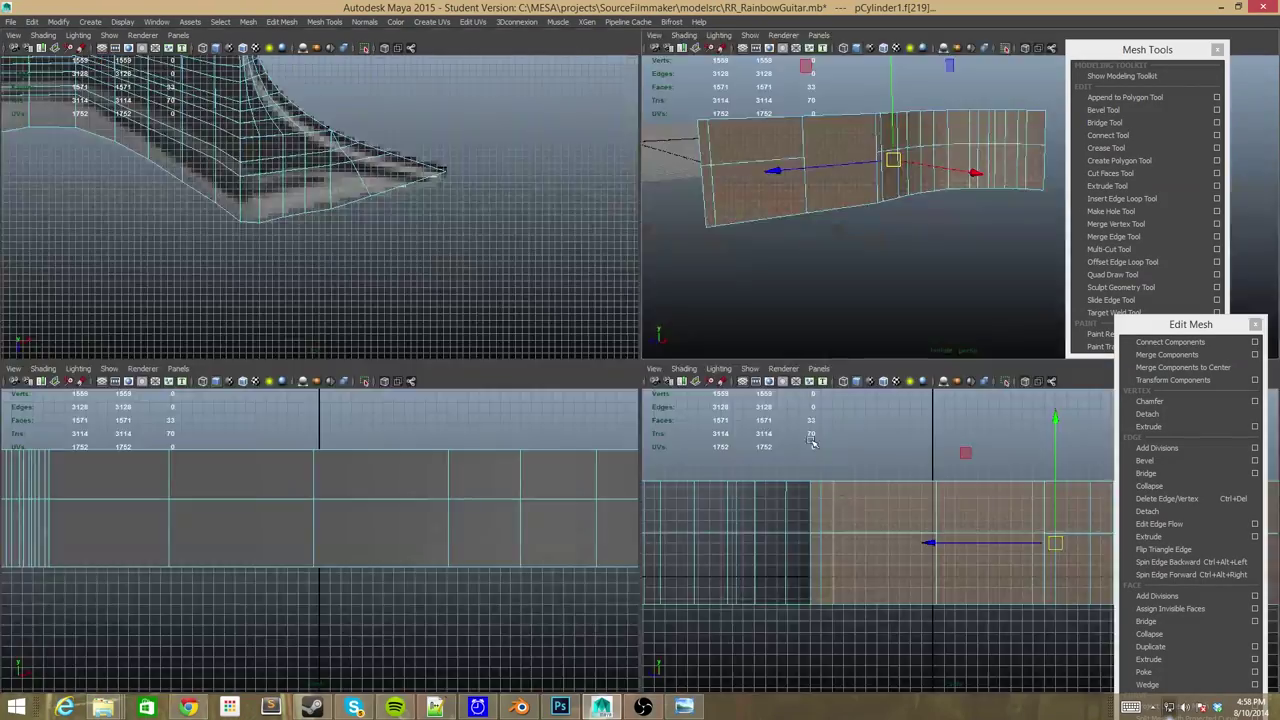
{"action": "key", "text": "space"}
{"action": "scroll", "coordinate": [671, 620], "scroll_direction": "down", "scroll_amount": 2}
{"action": "scroll", "coordinate": [532, 430], "scroll_direction": "up", "scroll_amount": 5}
{"action": "scroll", "coordinate": [532, 430], "scroll_direction": "down", "scroll_amount": 3}
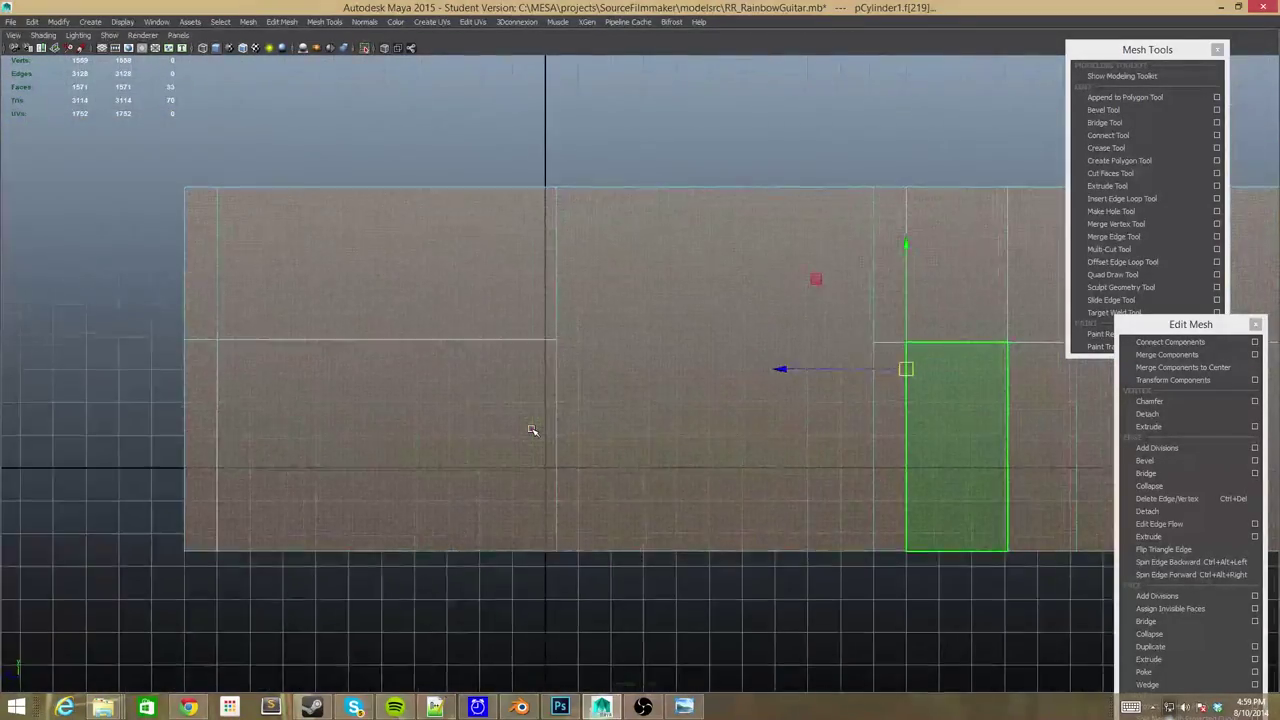
{"action": "left_click_drag", "start_coordinate": [531, 429], "coordinate": [740, 417], "text": "alt"}
Select edges on the side wall, then a vertex on the protruding block.
{"action": "double_click", "coordinate": [417, 395]}
{"action": "key", "text": "space"}
{"action": "key", "text": "space"}
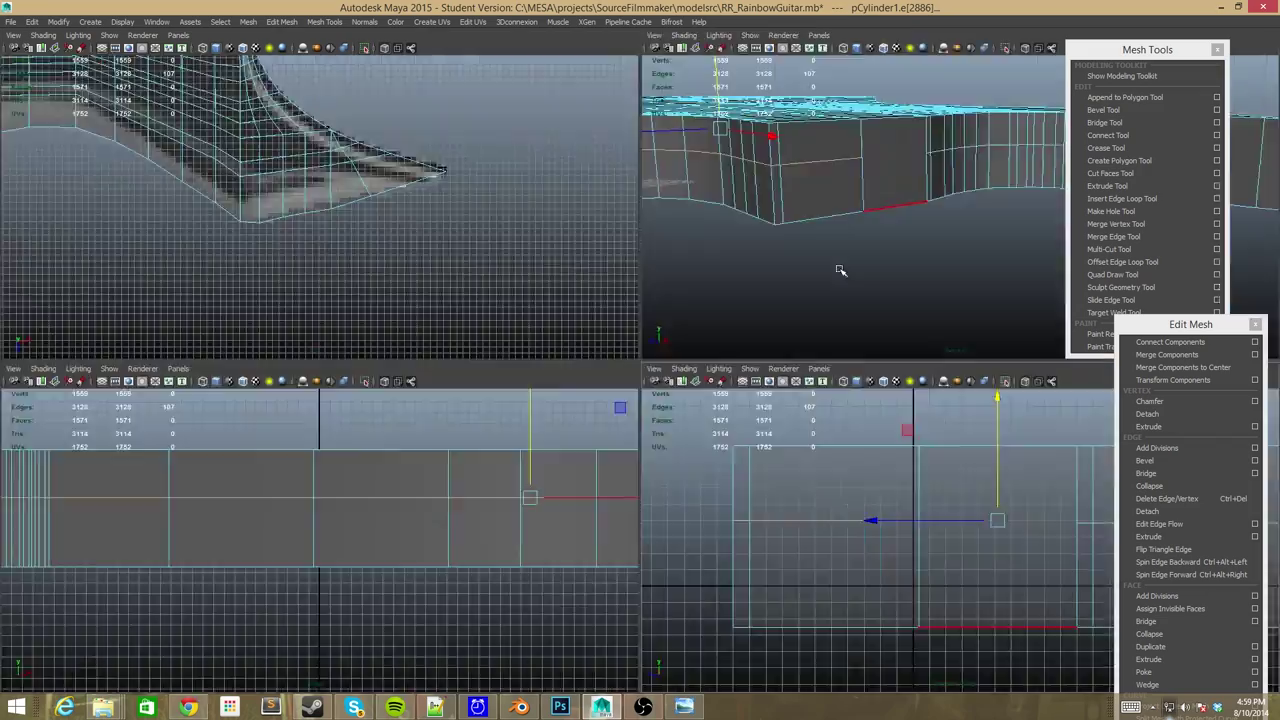
{"action": "key", "text": "space"}
{"action": "left_click", "coordinate": [643, 371]}
{"action": "scroll", "coordinate": [555, 340], "scroll_direction": "up", "scroll_amount": 1}
{"action": "key", "text": "F9"}
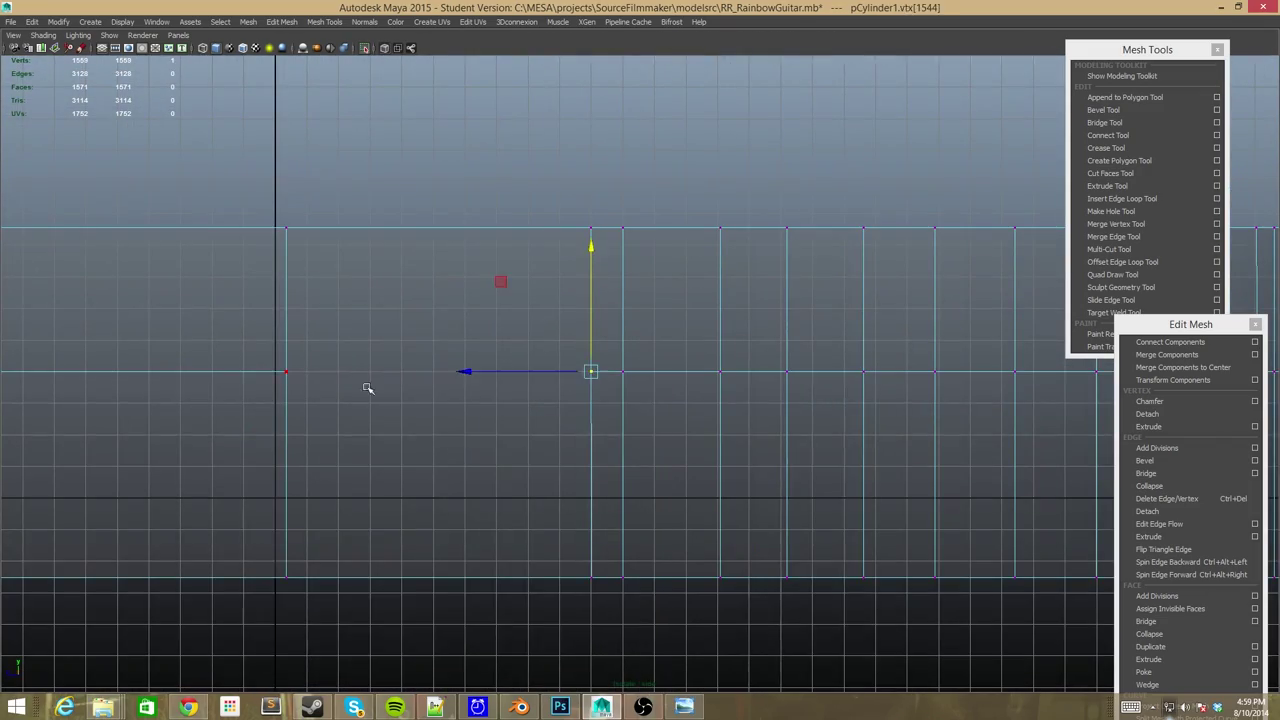
{"action": "key", "text": "space"}
{"action": "key", "text": "space"}
{"action": "scroll", "coordinate": [751, 432], "scroll_direction": "down", "scroll_amount": 3}
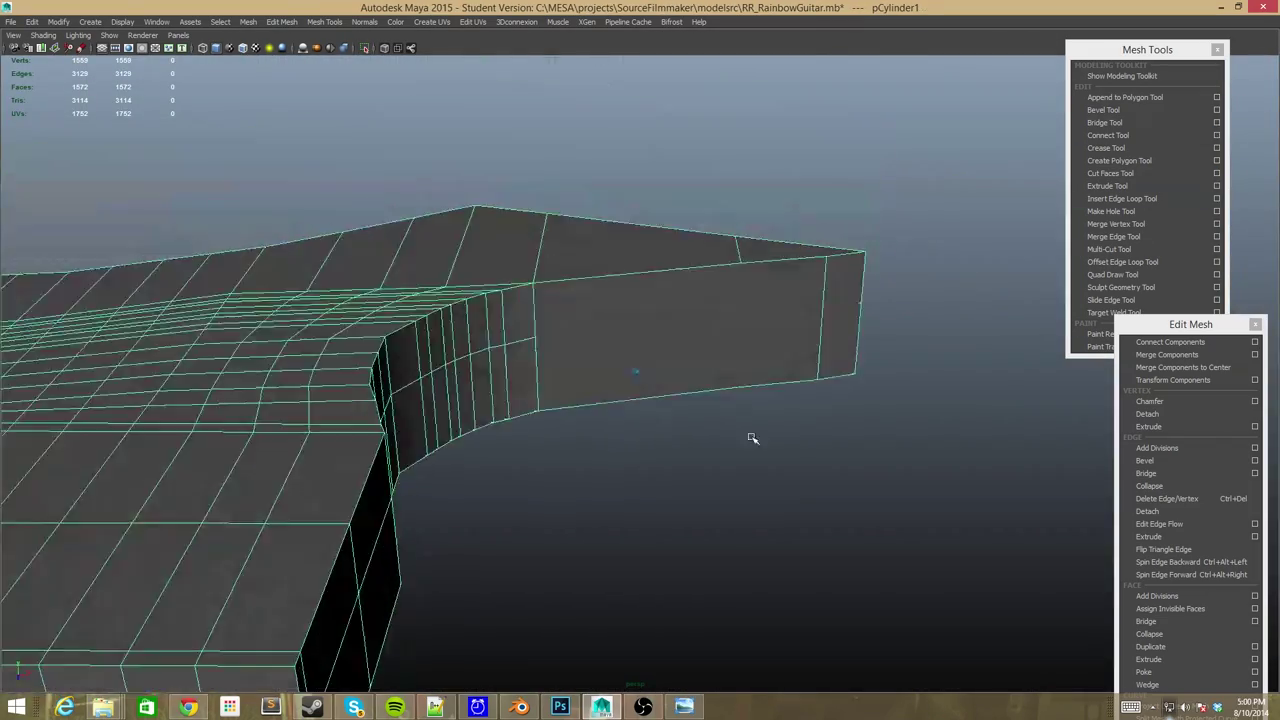
{"action": "left_click", "coordinate": [757, 397]}
{"action": "mouse_move", "coordinate": [751, 437]}
{"action": "left_mouse_down", "text": "alt"}
{"action": "mouse_move", "coordinate": [774, 323]}
{"action": "mouse_move", "coordinate": [594, 251]}
{"action": "left_mouse_up", "text": "alt"}
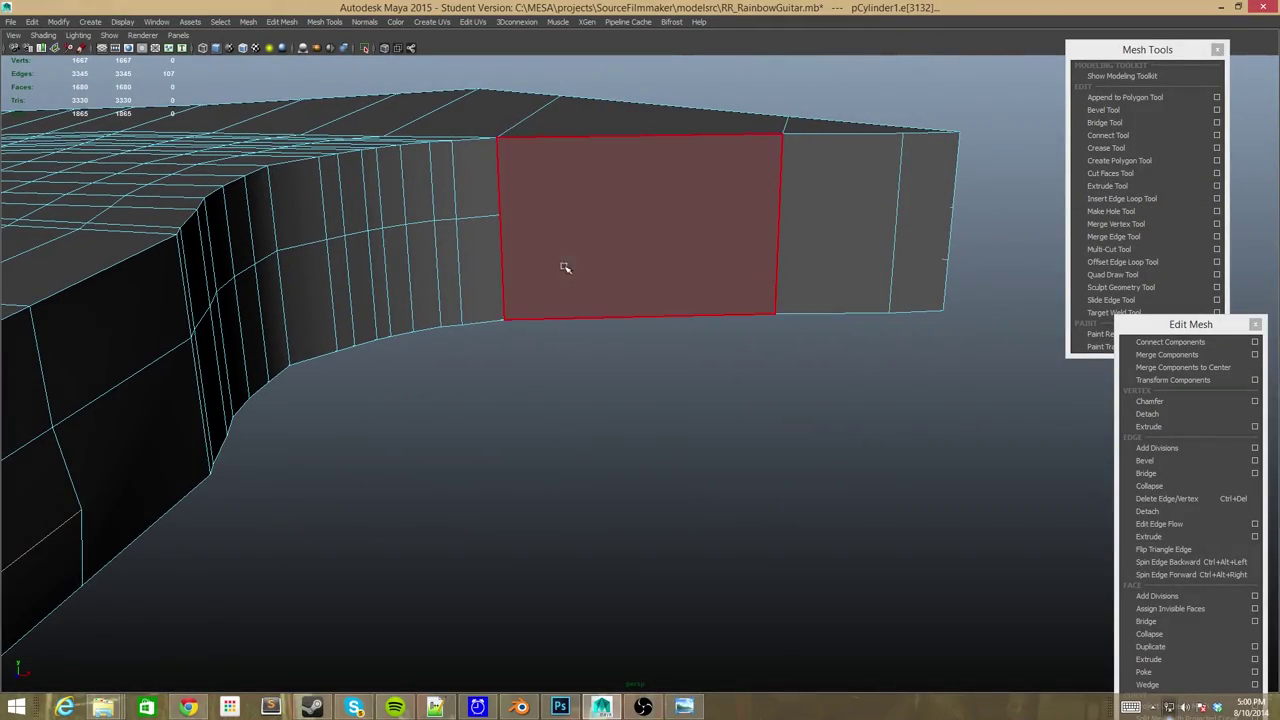
Select faces along the side and insert more edge loops on the protruding block.
{"action": "double_click", "coordinate": [914, 265], "text": "shift"}
{"action": "mouse_move", "coordinate": [914, 265]}
{"action": "left_mouse_down", "text": "alt"}
{"action": "mouse_move", "coordinate": [800, 291]}
{"action": "mouse_move", "coordinate": [613, 474]}
{"action": "left_mouse_up", "text": "alt"}
{"action": "key", "text": "space"}
{"action": "scroll", "coordinate": [613, 474], "scroll_direction": "up", "scroll_amount": 3}
{"action": "left_click", "coordinate": [1110, 200]}
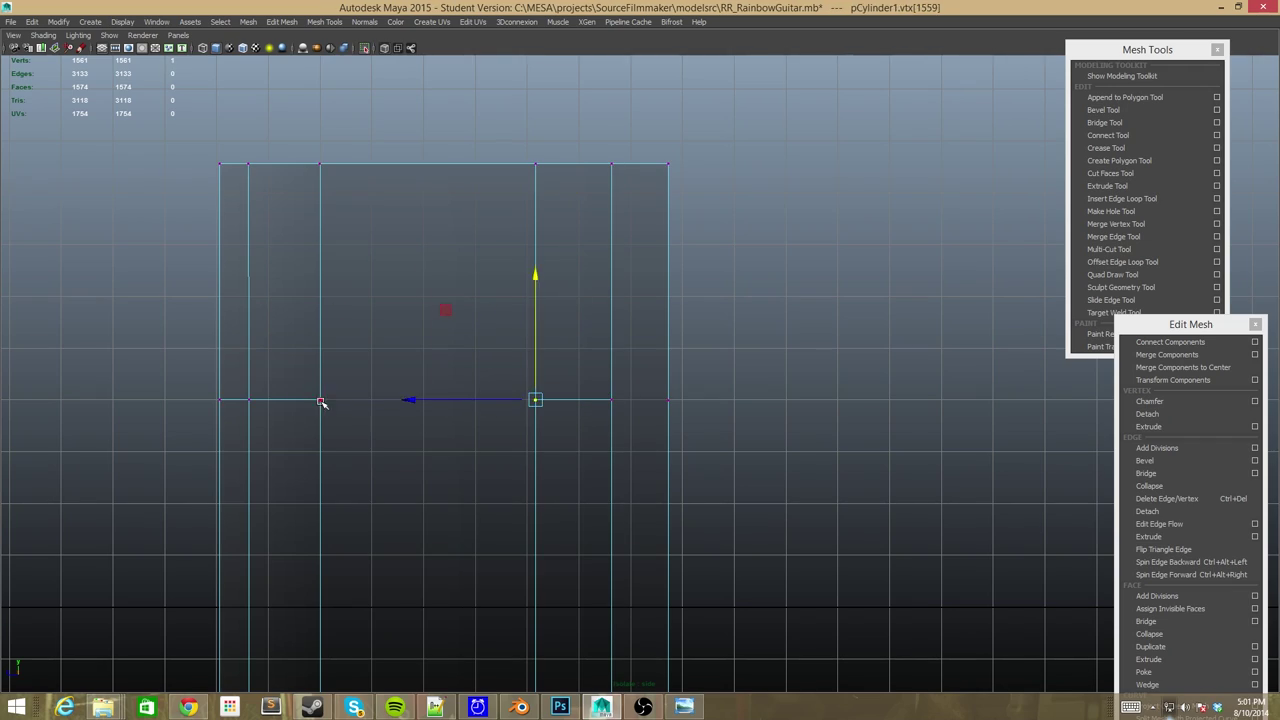
{"action": "left_click_drag", "start_coordinate": [321, 402], "coordinate": [894, 271], "text": "alt"}
{"action": "key", "text": "space"}
{"action": "mouse_move", "coordinate": [814, 271]}
{"action": "left_mouse_down"}
{"action": "mouse_move", "coordinate": [808, 243]}
{"action": "mouse_move", "coordinate": [833, 355]}
{"action": "mouse_move", "coordinate": [748, 357]}
{"action": "mouse_move", "coordinate": [651, 430]}
{"action": "mouse_move", "coordinate": [834, 480]}
{"action": "left_mouse_up"}
Select the block's end edges and line them up with the side reference image.
{"action": "left_click", "coordinate": [651, 430]}
{"action": "key", "text": "space"}
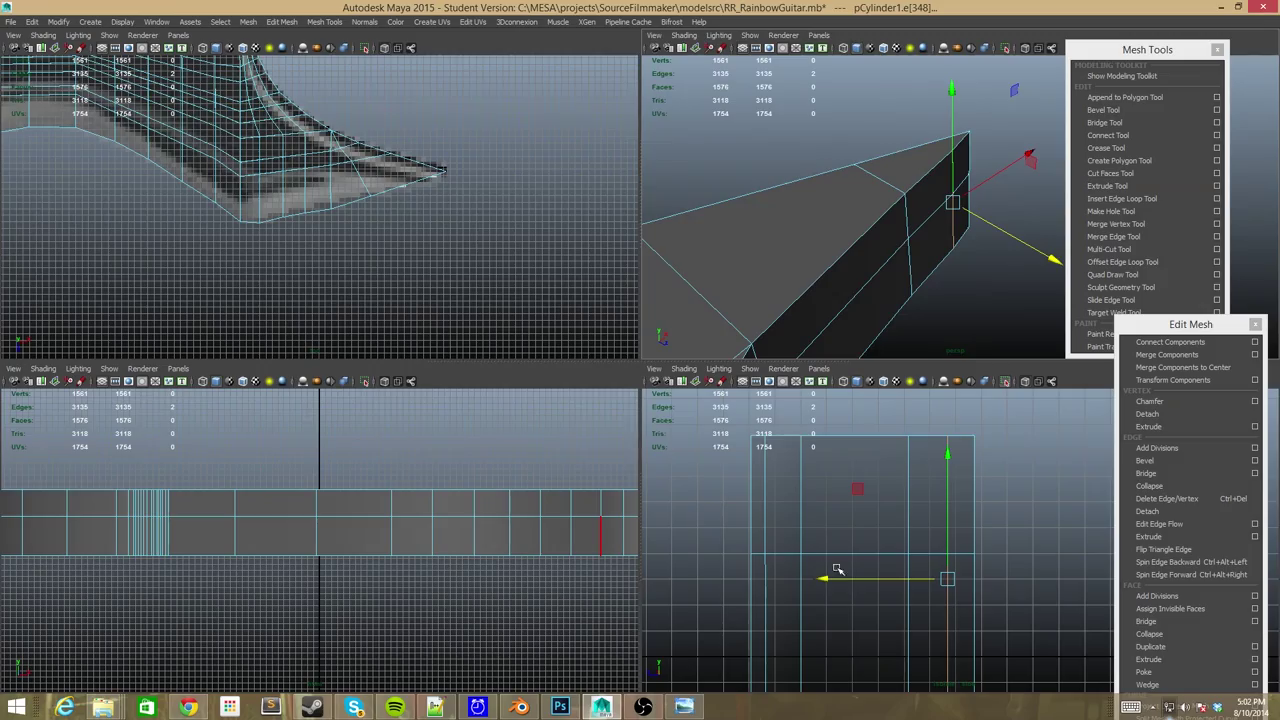
{"action": "key", "text": "space"}
{"action": "key", "text": "space"}
{"action": "key", "text": "space"}
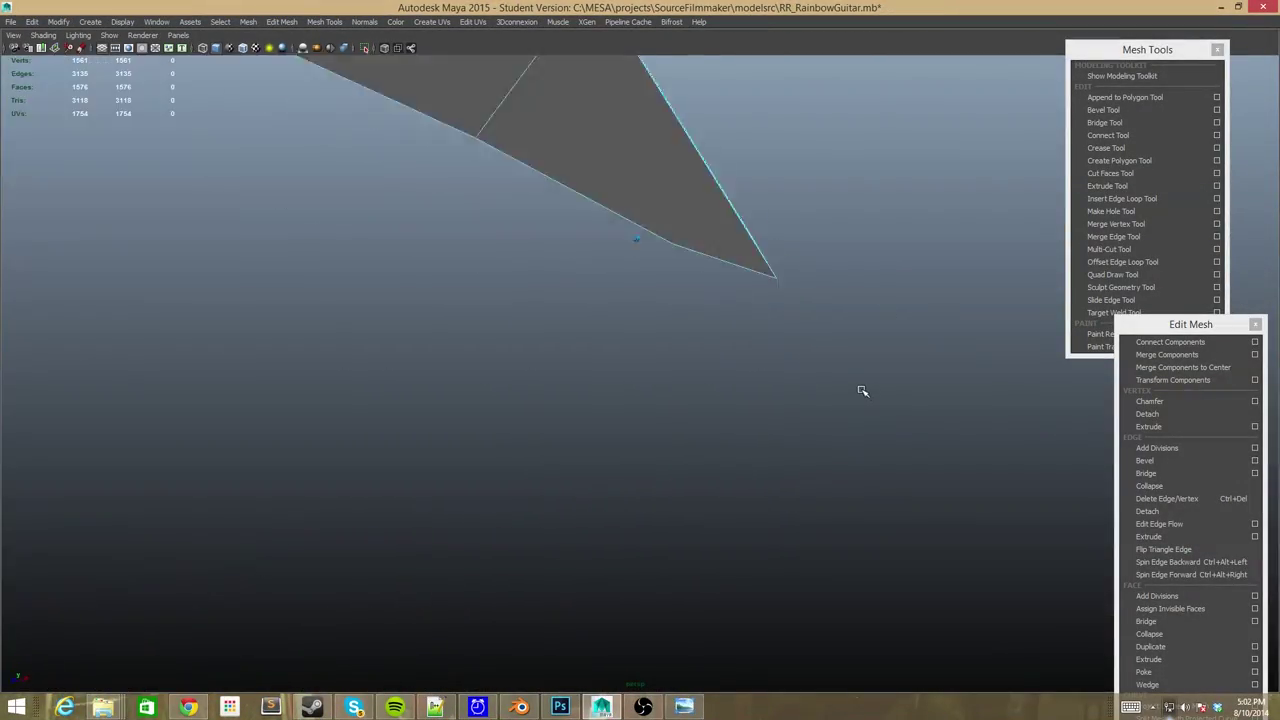
{"action": "mouse_move", "coordinate": [862, 391]}
{"action": "left_mouse_down", "text": "alt"}
{"action": "mouse_move", "coordinate": [829, 366]}
{"action": "mouse_move", "coordinate": [806, 280]}
{"action": "mouse_move", "coordinate": [823, 323]}
{"action": "mouse_move", "coordinate": [608, 226]}
{"action": "mouse_move", "coordinate": [703, 248]}
{"action": "left_mouse_up", "text": "alt"}
{"action": "left_click", "coordinate": [614, 236]}
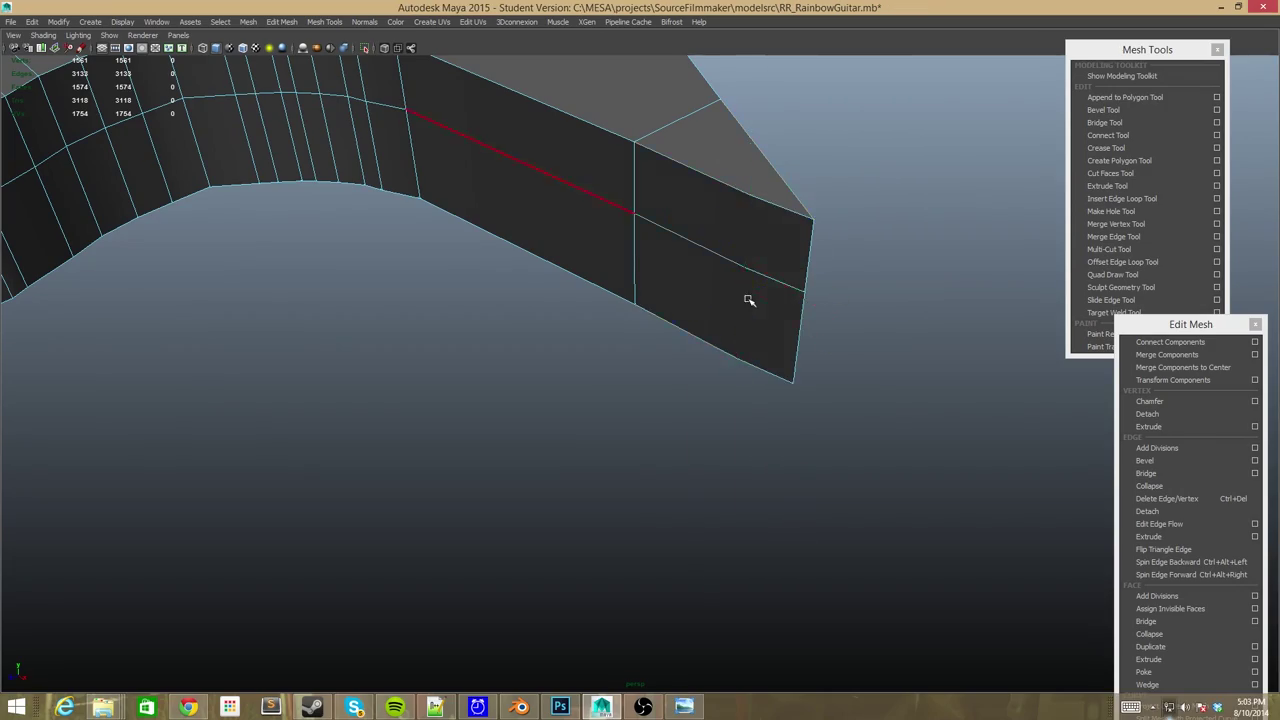
{"action": "left_click_drag", "start_coordinate": [749, 300], "coordinate": [764, 145], "text": "alt"}
{"action": "mouse_move", "coordinate": [776, 286]}
{"action": "left_mouse_down", "text": "alt"}
{"action": "mouse_move", "coordinate": [806, 360]}
{"action": "mouse_move", "coordinate": [571, 286]}
{"action": "mouse_move", "coordinate": [400, 151]}
{"action": "mouse_move", "coordinate": [607, 285]}
{"action": "mouse_move", "coordinate": [508, 171]}
{"action": "mouse_move", "coordinate": [387, 412]}
{"action": "left_mouse_up", "text": "alt"}
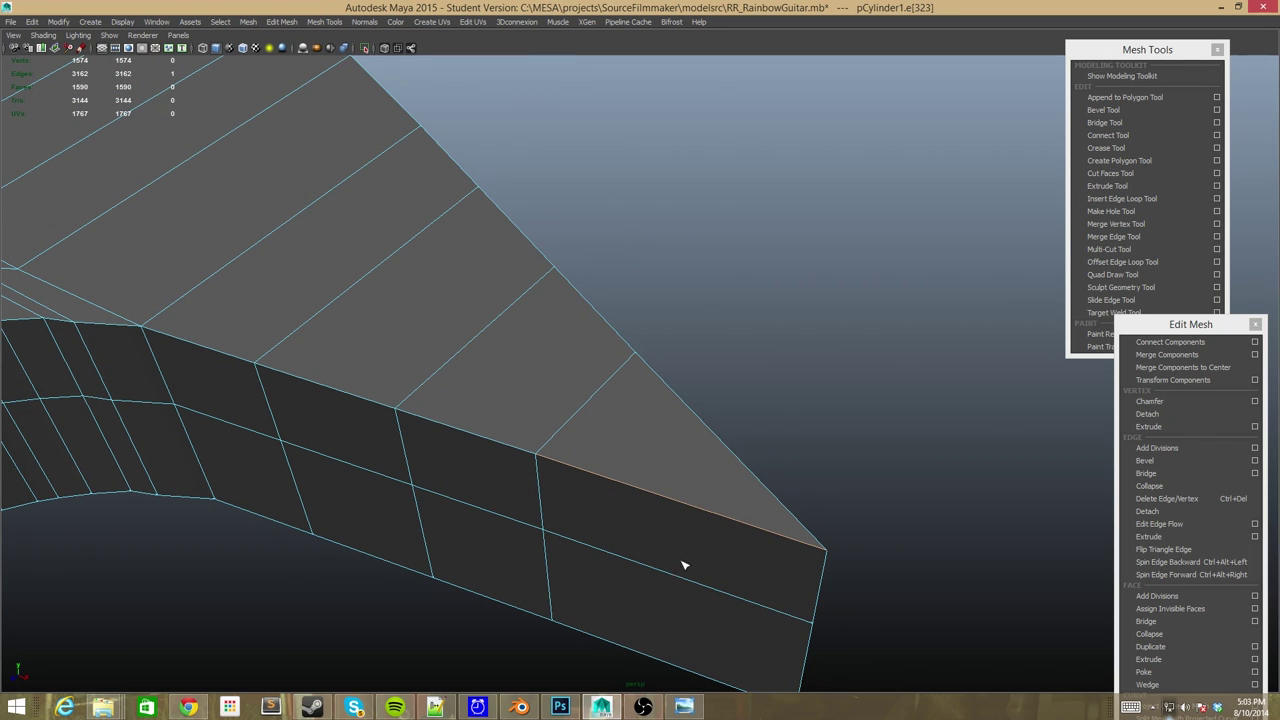
{"action": "left_click_drag", "start_coordinate": [500, 424], "coordinate": [449, 260], "text": "alt"}
{"action": "scroll", "coordinate": [635, 396], "scroll_direction": "up", "scroll_amount": 3}
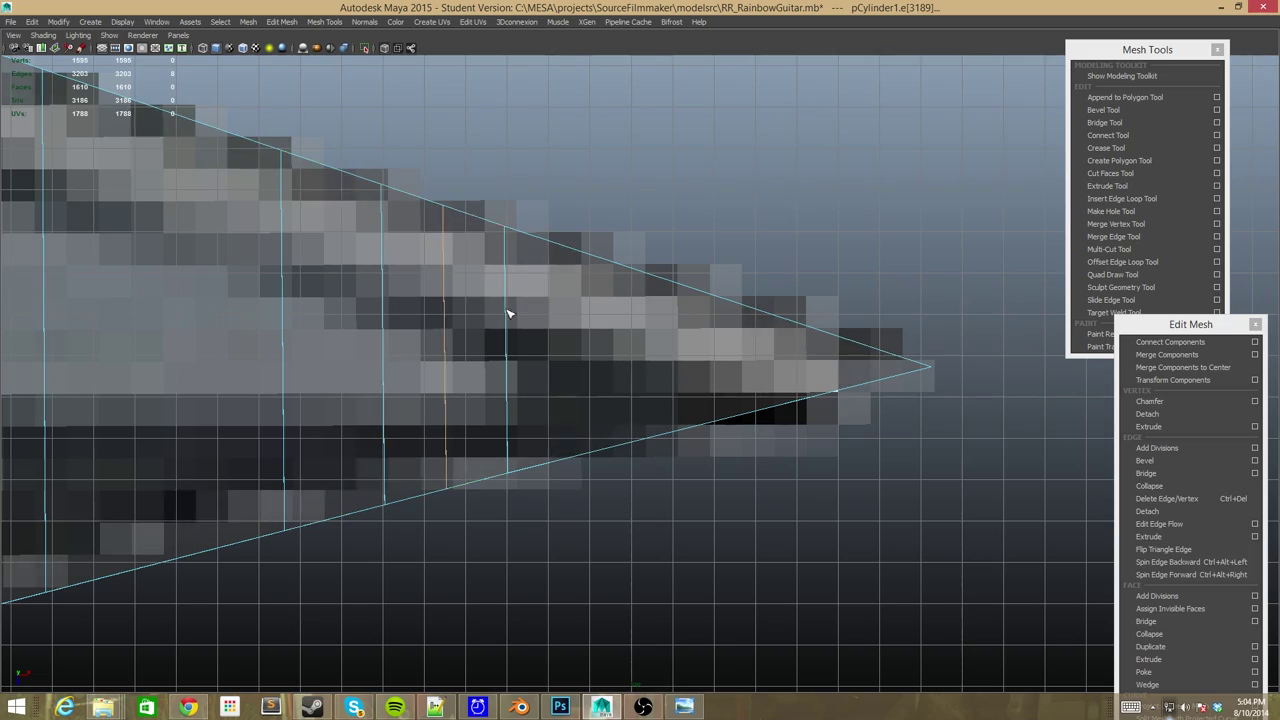
Delete the extra wedge-tip elements and add connecting edges across the tip faces.
{"action": "key", "text": "space"}
{"action": "key", "text": "space"}
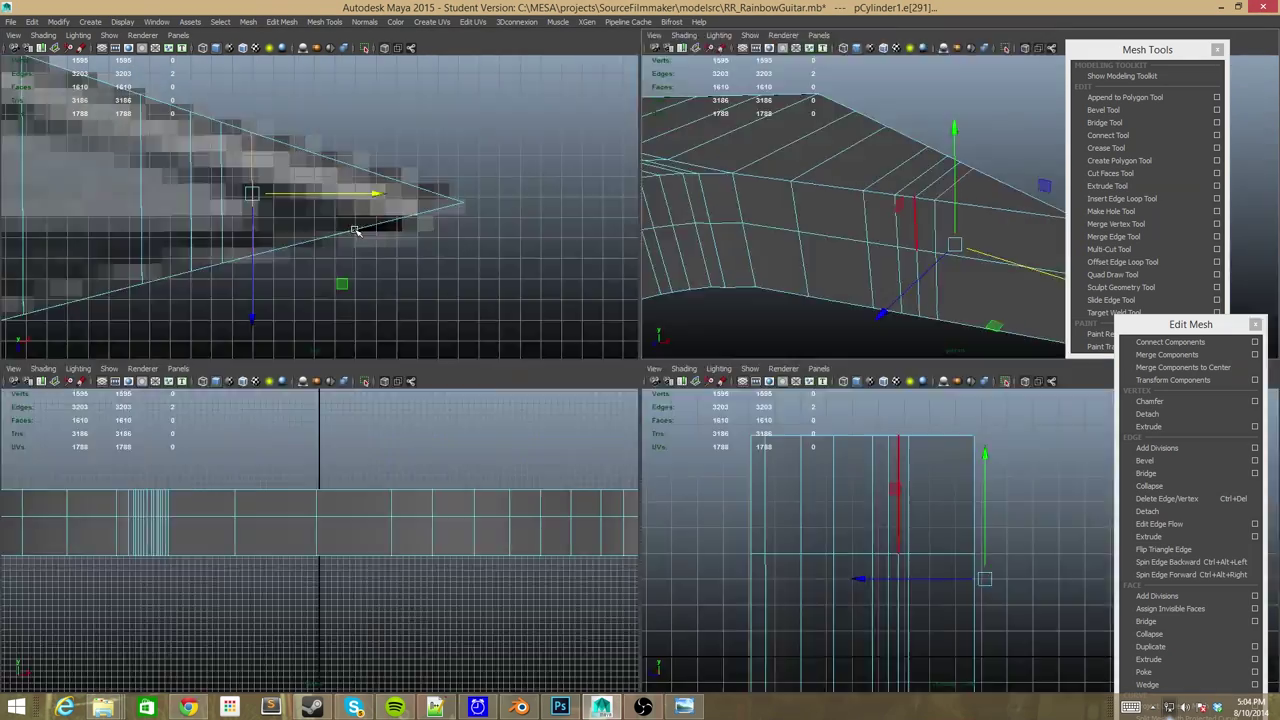
{"action": "key", "text": "space"}
{"action": "key", "text": "Delete"}
{"action": "mouse_move", "coordinate": [652, 341]}
{"action": "left_mouse_down", "text": "alt"}
{"action": "mouse_move", "coordinate": [814, 349]}
{"action": "mouse_move", "coordinate": [814, 320]}
{"action": "mouse_move", "coordinate": [878, 461]}
{"action": "mouse_move", "coordinate": [766, 237]}
{"action": "mouse_move", "coordinate": [665, 347]}
{"action": "mouse_move", "coordinate": [711, 354]}
{"action": "mouse_move", "coordinate": [766, 460]}
{"action": "mouse_move", "coordinate": [757, 498]}
{"action": "mouse_move", "coordinate": [654, 374]}
{"action": "mouse_move", "coordinate": [700, 434]}
{"action": "mouse_move", "coordinate": [185, 434]}
{"action": "left_mouse_up", "text": "alt"}
{"action": "key", "text": "ctrl+space"}
{"action": "key", "text": "w"}
{"action": "mouse_move", "coordinate": [700, 420]}
{"action": "left_mouse_down", "text": "alt"}
{"action": "mouse_move", "coordinate": [586, 377]}
{"action": "mouse_move", "coordinate": [557, 523]}
{"action": "mouse_move", "coordinate": [639, 364]}
{"action": "mouse_move", "coordinate": [766, 500]}
{"action": "mouse_move", "coordinate": [650, 229]}
{"action": "mouse_move", "coordinate": [700, 357]}
{"action": "mouse_move", "coordinate": [778, 387]}
{"action": "mouse_move", "coordinate": [740, 394]}
{"action": "mouse_move", "coordinate": [651, 331]}
{"action": "mouse_move", "coordinate": [651, 280]}
{"action": "left_mouse_up", "text": "alt"}
Check the YouTube live stream page in Chrome.
{"action": "key", "text": "alt+Tab"}
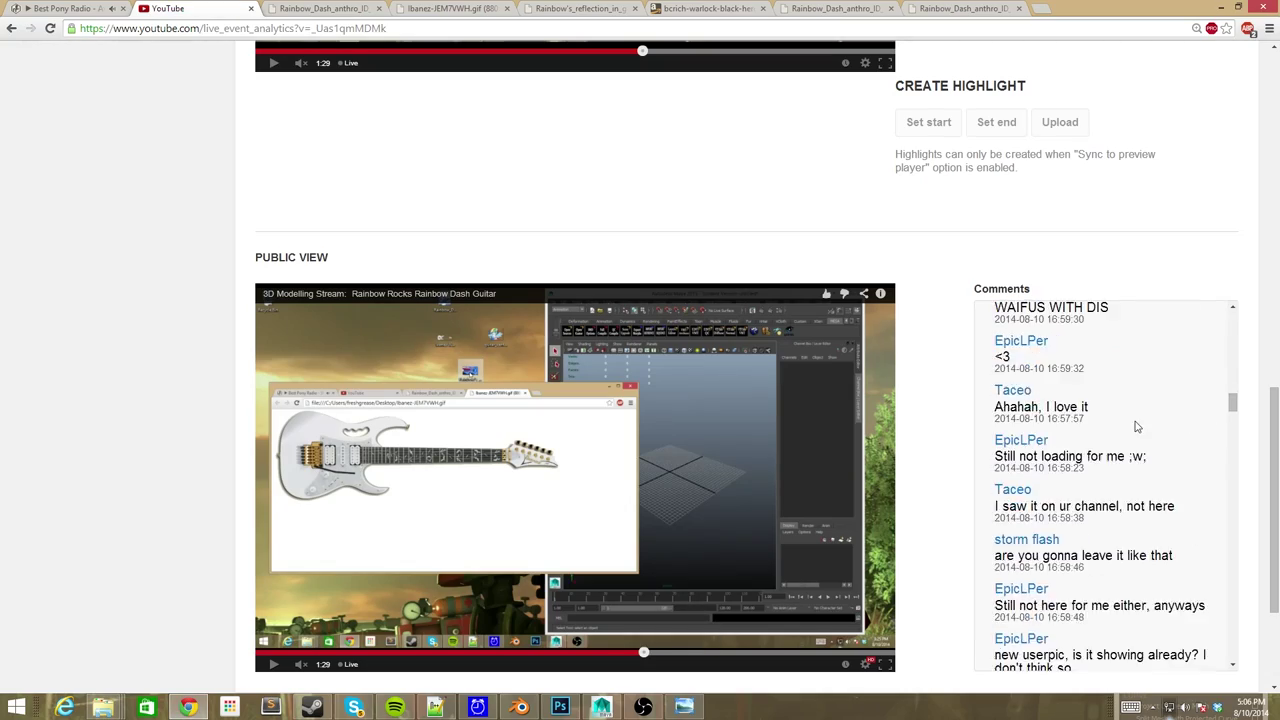
{"action": "scroll", "coordinate": [1136, 424], "scroll_direction": "up", "scroll_amount": 3}
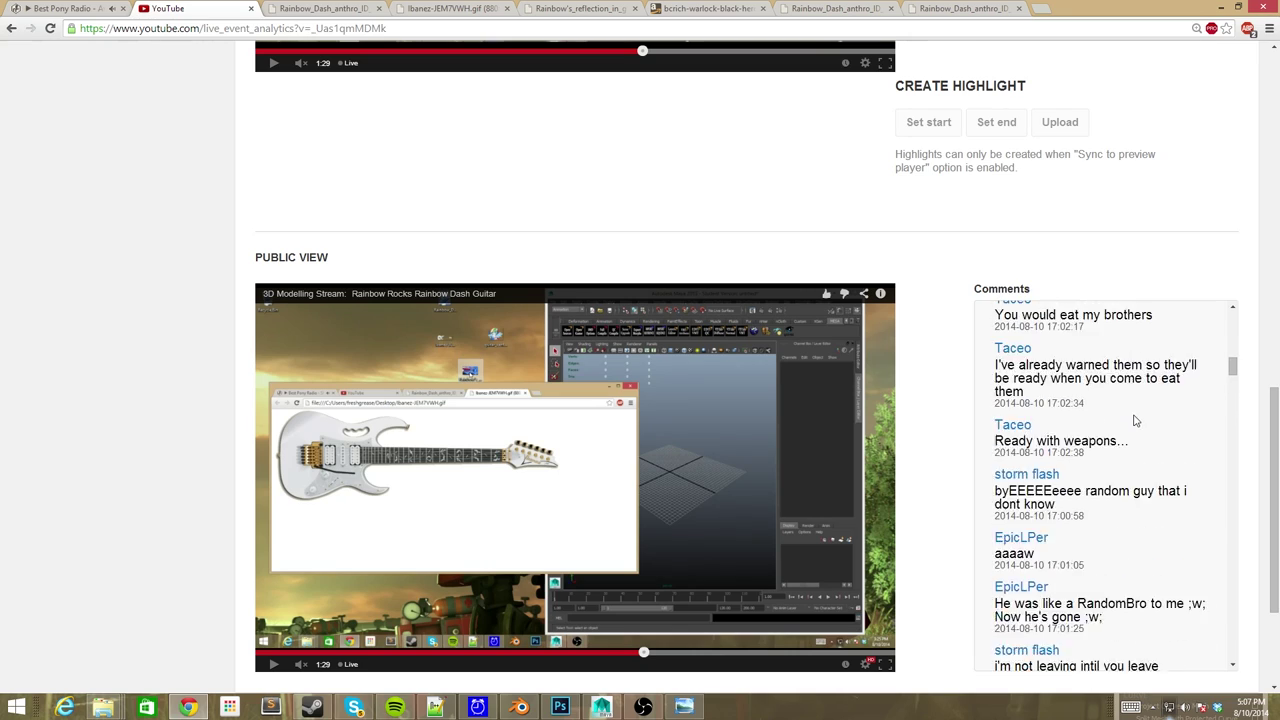
{"action": "scroll", "coordinate": [1143, 403], "scroll_direction": "up", "scroll_amount": 3}
{"action": "scroll", "coordinate": [1143, 408], "scroll_direction": "up", "scroll_amount": 5}
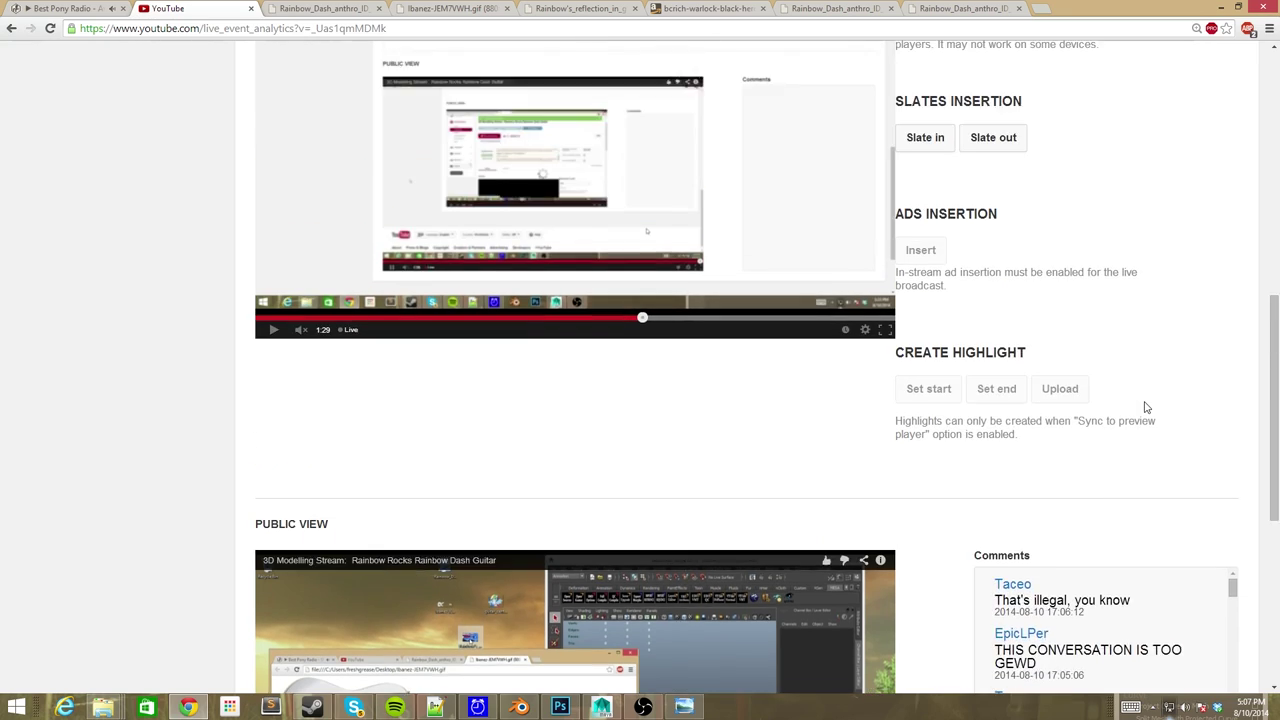
{"action": "scroll", "coordinate": [1268, 515], "scroll_direction": "down", "scroll_amount": 4}
{"action": "key", "text": "alt+Tab"}
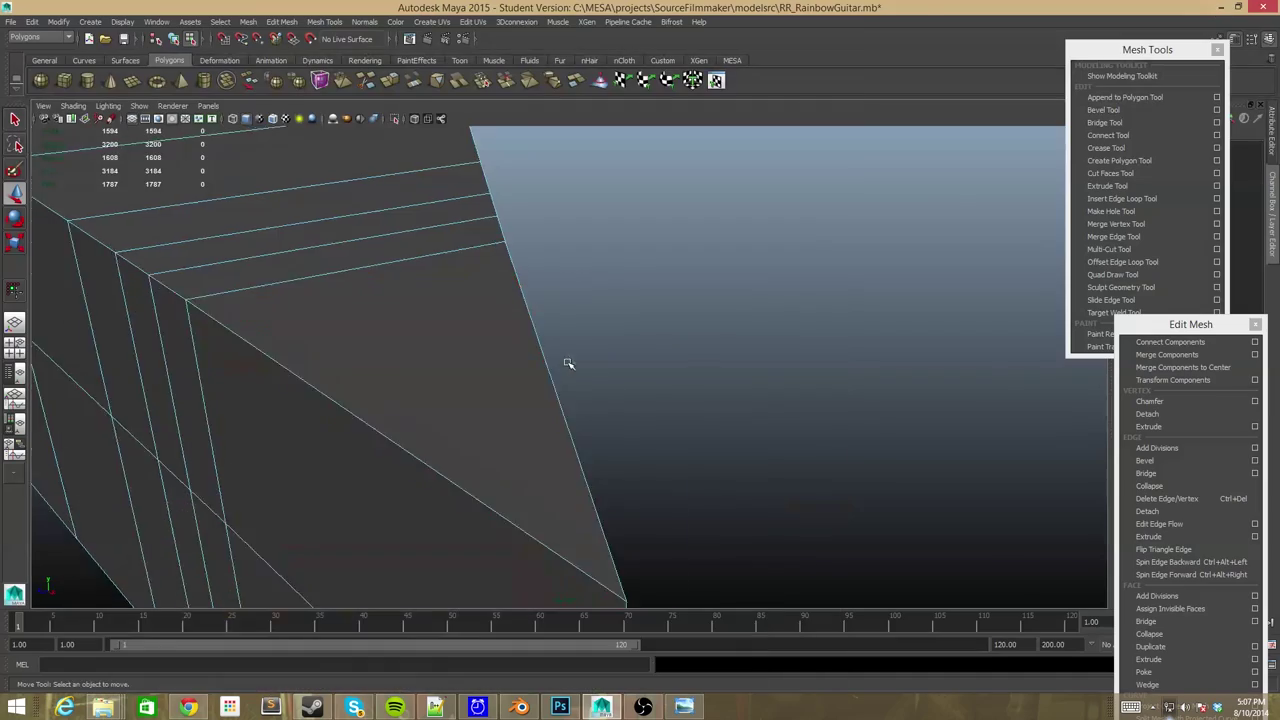
{"action": "mouse_move", "coordinate": [566, 360]}
{"action": "left_mouse_down", "text": "alt"}
{"action": "mouse_move", "coordinate": [543, 331]}
{"action": "mouse_move", "coordinate": [711, 523]}
{"action": "left_mouse_up", "text": "alt"}
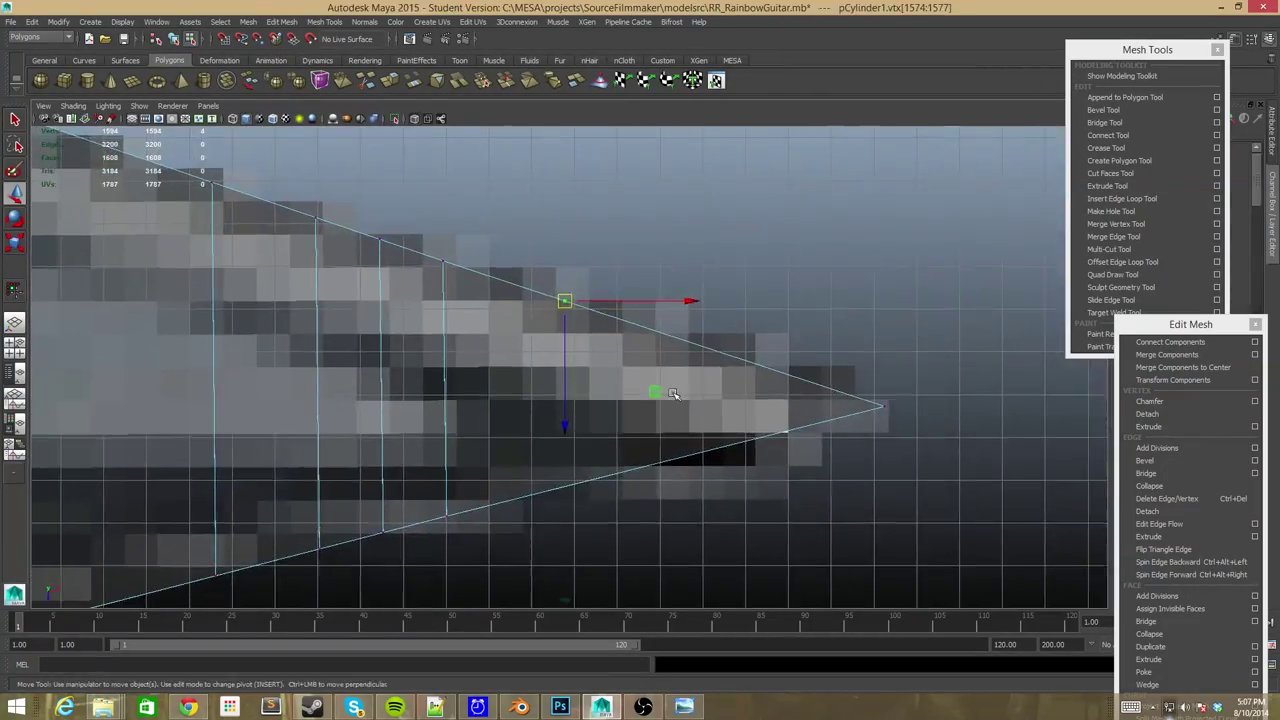
{"action": "scroll", "coordinate": [560, 220], "scroll_direction": "up", "scroll_amount": 5}
{"action": "mouse_move", "coordinate": [560, 220]}
{"action": "left_mouse_down", "text": "alt"}
{"action": "mouse_move", "coordinate": [591, 273]}
{"action": "mouse_move", "coordinate": [491, 257]}
{"action": "mouse_move", "coordinate": [543, 217]}
{"action": "left_mouse_up", "text": "alt"}
{"action": "left_click", "coordinate": [609, 266]}
{"action": "mouse_move", "coordinate": [680, 297]}
{"action": "left_mouse_down", "text": "alt"}
{"action": "mouse_move", "coordinate": [672, 332]}
{"action": "mouse_move", "coordinate": [863, 306]}
{"action": "mouse_move", "coordinate": [743, 306]}
{"action": "mouse_move", "coordinate": [590, 400]}
{"action": "left_mouse_up", "text": "alt"}
{"action": "right_click_drag", "start_coordinate": [590, 400], "coordinate": [614, 456]}
{"action": "mouse_move", "coordinate": [614, 456]}
{"action": "left_mouse_down", "text": "alt"}
{"action": "mouse_move", "coordinate": [646, 286]}
{"action": "mouse_move", "coordinate": [480, 330]}
{"action": "mouse_move", "coordinate": [406, 374]}
{"action": "mouse_move", "coordinate": [451, 289]}
{"action": "mouse_move", "coordinate": [394, 354]}
{"action": "mouse_move", "coordinate": [700, 277]}
{"action": "mouse_move", "coordinate": [320, 312]}
{"action": "mouse_move", "coordinate": [654, 312]}
{"action": "mouse_move", "coordinate": [467, 323]}
{"action": "left_mouse_up", "text": "alt"}
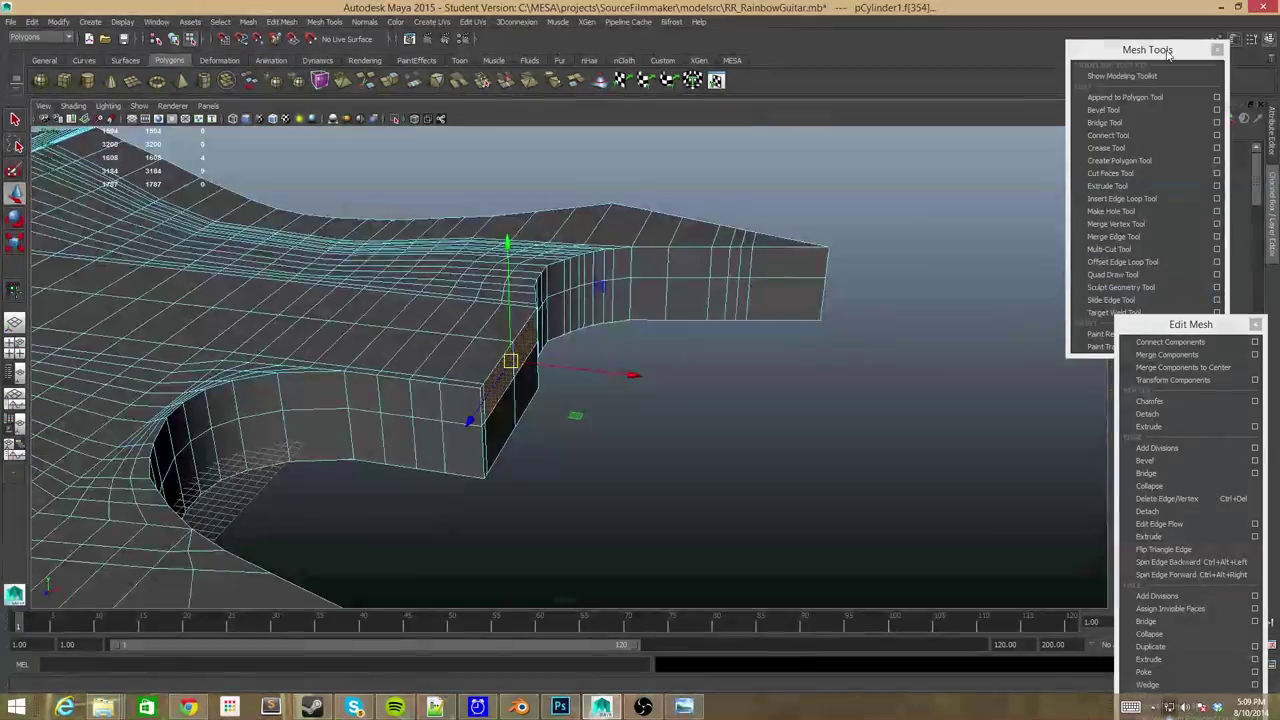
Select and align the body and block corner vertices with the fretboard image.
{"action": "left_click", "coordinate": [1109, 437]}
{"action": "mouse_move", "coordinate": [1109, 437]}
{"action": "left_mouse_down", "text": "alt"}
{"action": "mouse_move", "coordinate": [634, 437]}
{"action": "mouse_move", "coordinate": [703, 457]}
{"action": "mouse_move", "coordinate": [365, 300]}
{"action": "left_mouse_up", "text": "alt"}
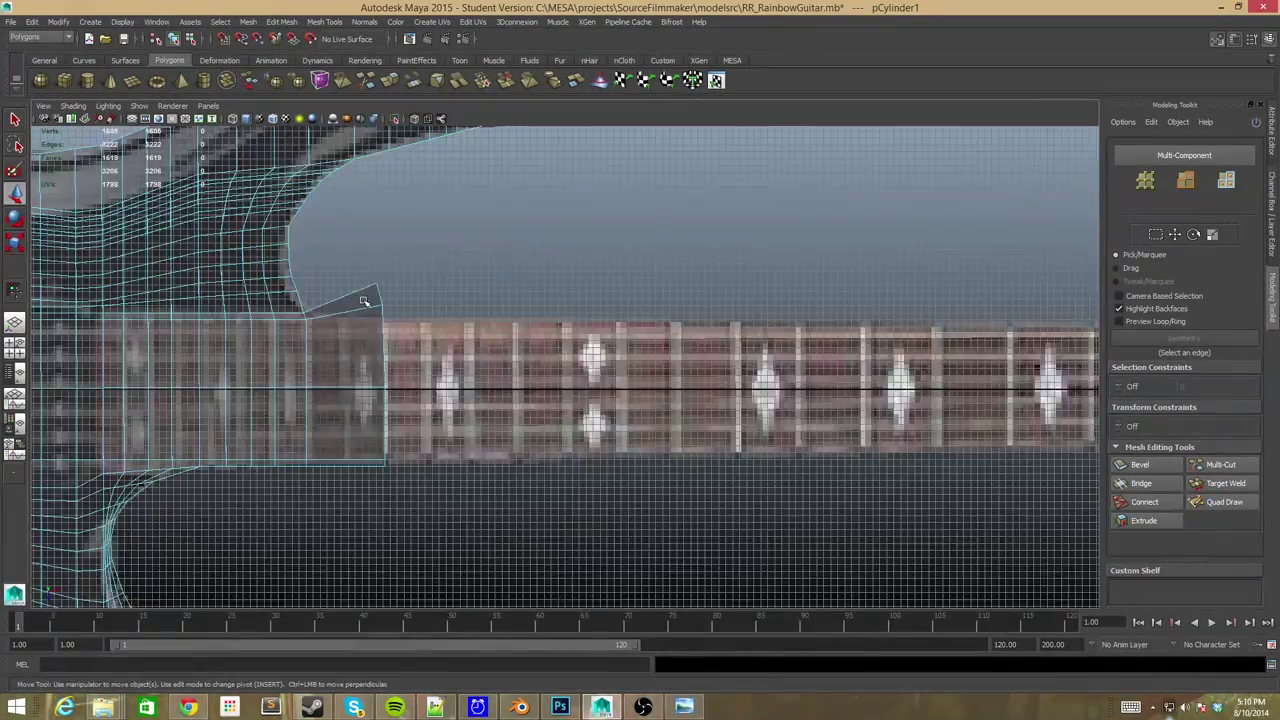
{"action": "scroll", "coordinate": [400, 317], "scroll_direction": "up", "scroll_amount": 5}
{"action": "left_click_drag", "start_coordinate": [425, 225], "coordinate": [488, 307]}
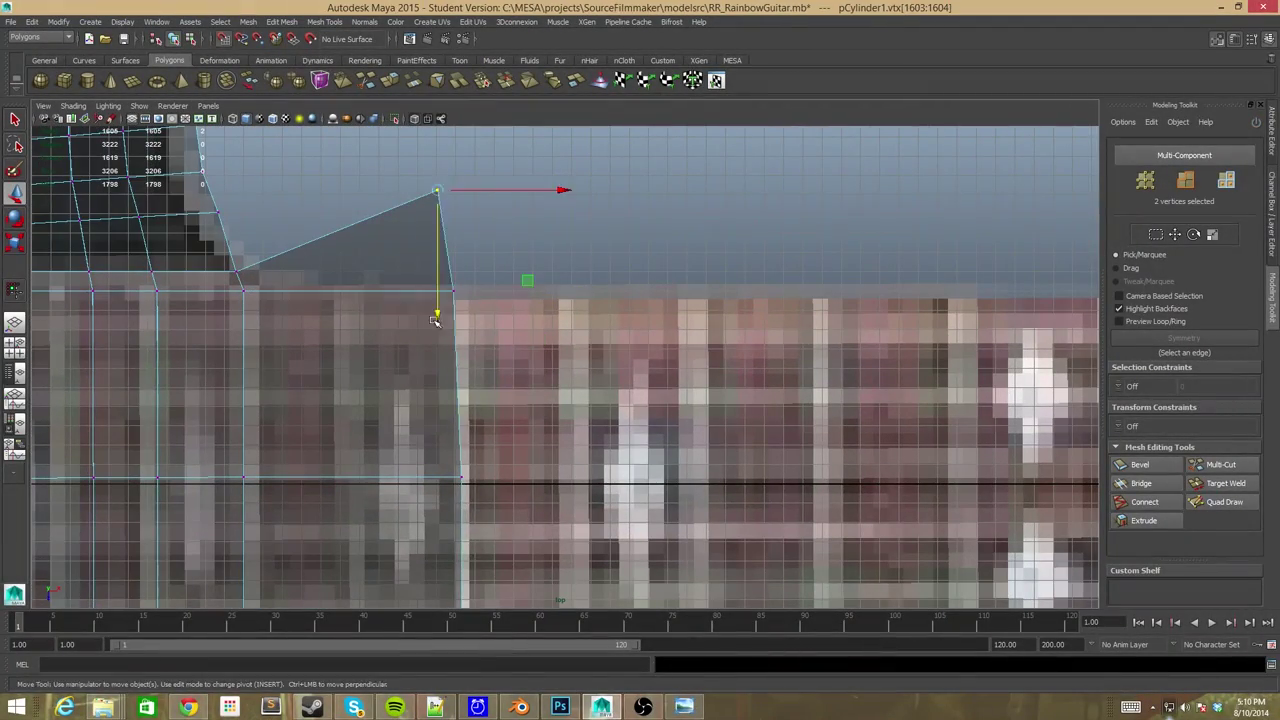
{"action": "mouse_move", "coordinate": [484, 383]}
{"action": "left_mouse_down", "text": "alt"}
{"action": "mouse_move", "coordinate": [474, 491]}
{"action": "mouse_move", "coordinate": [508, 491]}
{"action": "left_mouse_up", "text": "alt"}
{"action": "key", "text": "space"}
Extrude the neck block's front faces and set the extrusion length.
{"action": "key", "text": "space"}
{"action": "mouse_move", "coordinate": [537, 330]}
{"action": "left_mouse_down", "text": "alt"}
{"action": "mouse_move", "coordinate": [414, 457]}
{"action": "mouse_move", "coordinate": [606, 443]}
{"action": "left_mouse_up", "text": "alt"}
{"action": "key", "text": "space"}
{"action": "key", "text": "space"}
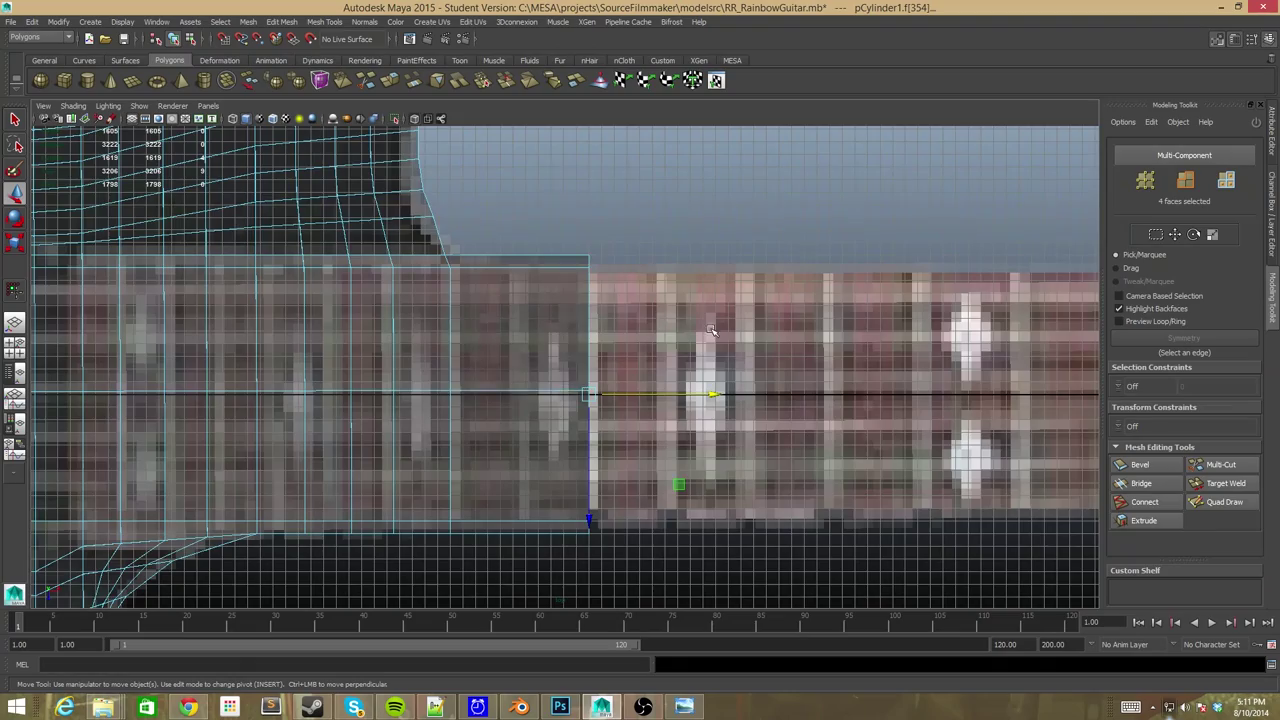
{"action": "right_click_drag", "start_coordinate": [710, 330], "coordinate": [520, 445], "text": "alt"}
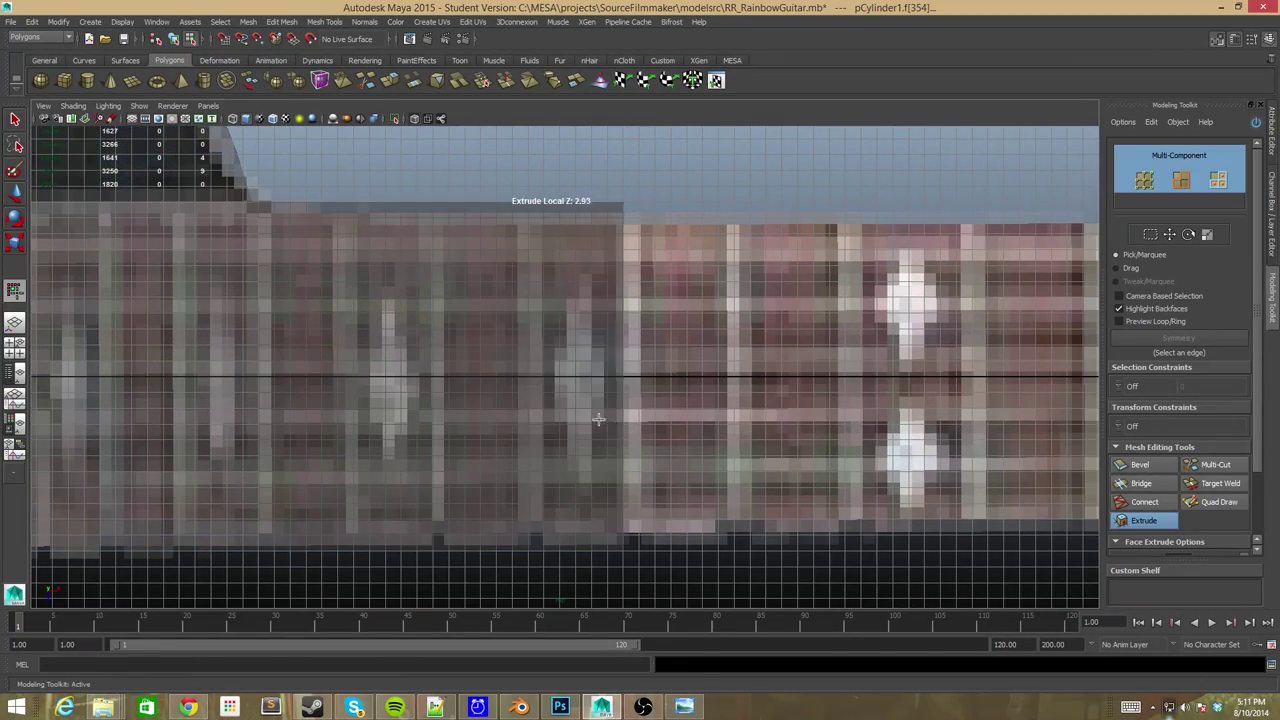
{"action": "key", "text": "space"}
{"action": "left_click", "coordinate": [1141, 521]}
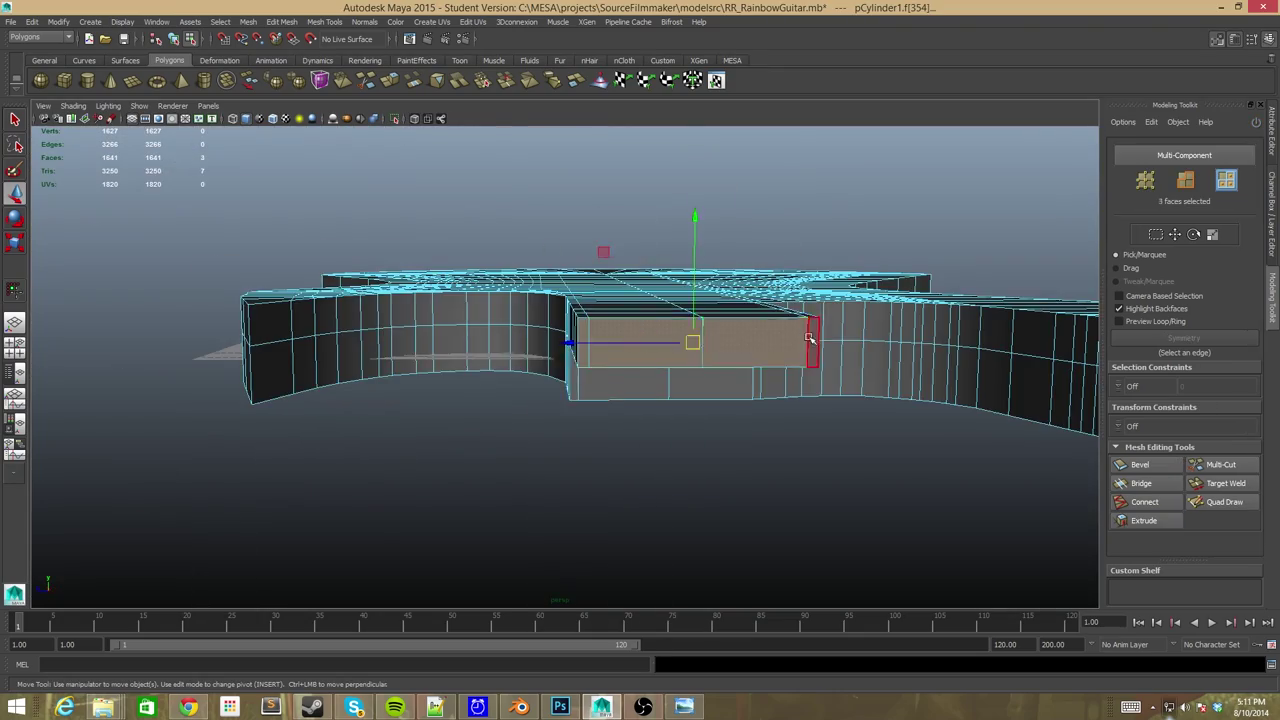
{"action": "key", "text": "space"}
{"action": "key", "text": "space"}
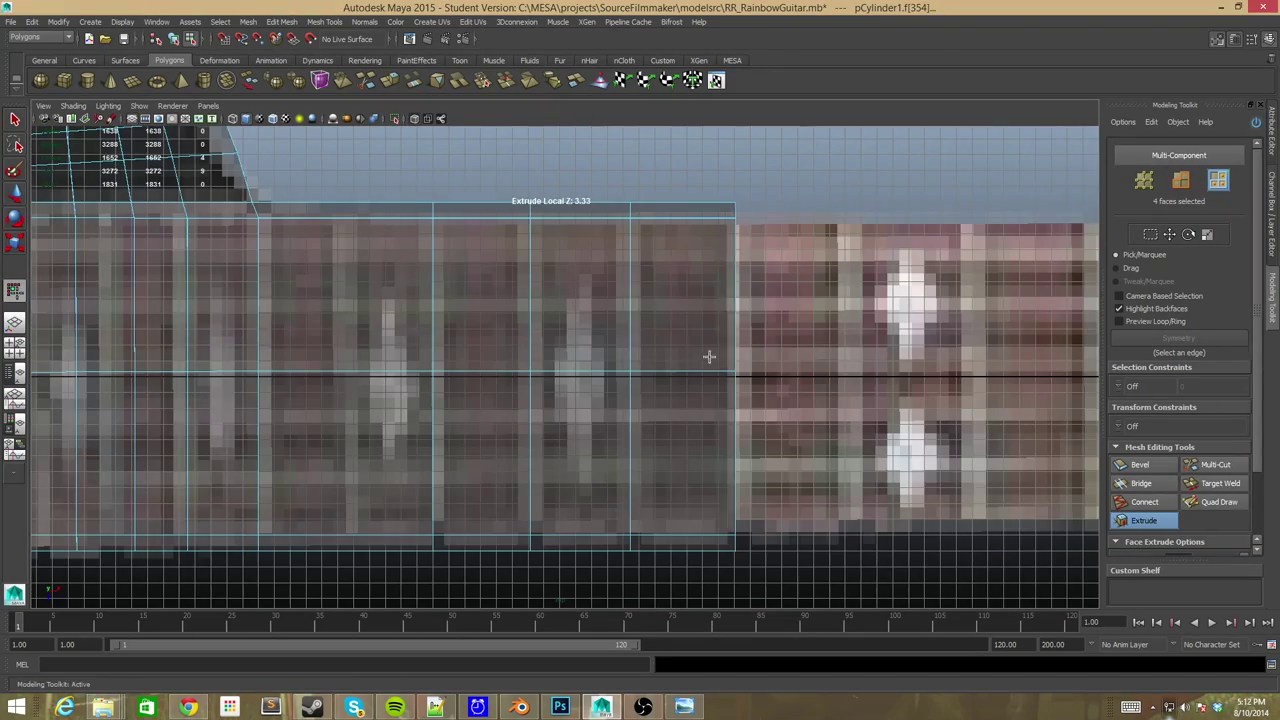
Select the neck end faces and extrude them again with Ctrl+E.
{"action": "key", "text": "space"}
{"action": "right_click_drag", "start_coordinate": [594, 300], "coordinate": [594, 345]}
{"action": "left_click", "coordinate": [594, 318]}
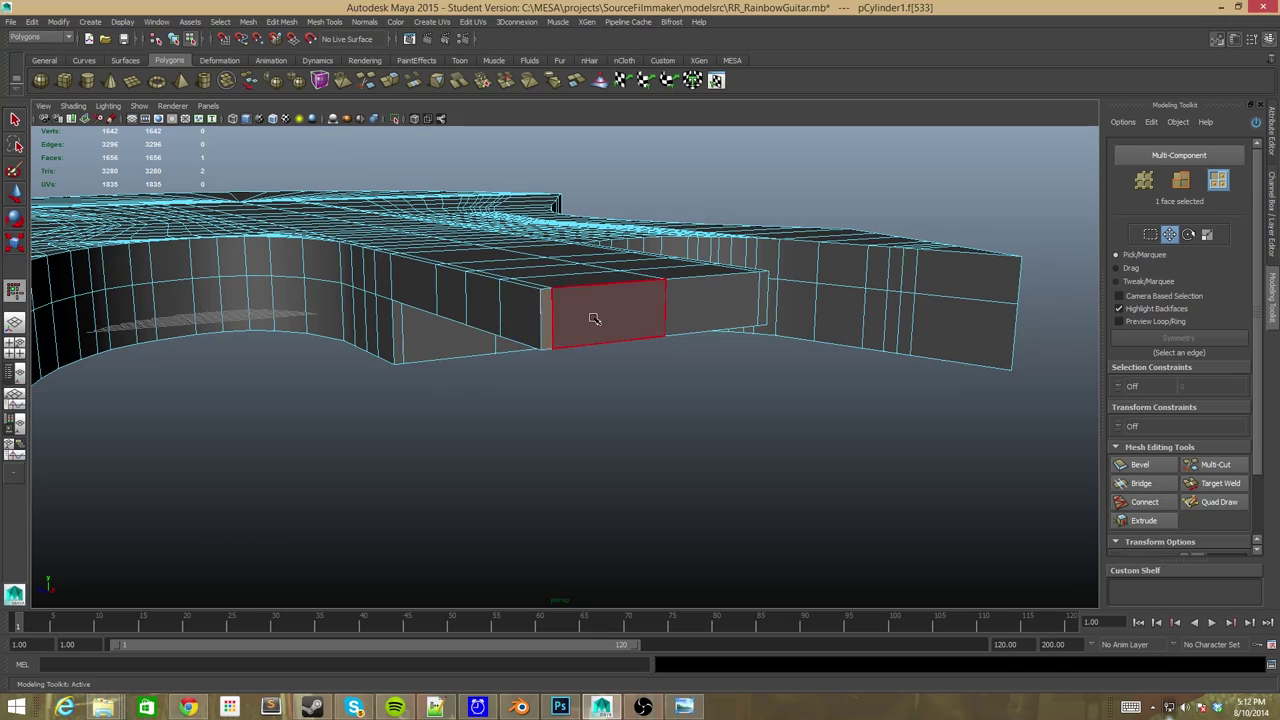
{"action": "left_click", "coordinate": [726, 306], "text": "shift"}
{"action": "key", "text": "ctrl+e"}
{"action": "key", "text": "space"}
{"action": "key", "text": "space"}
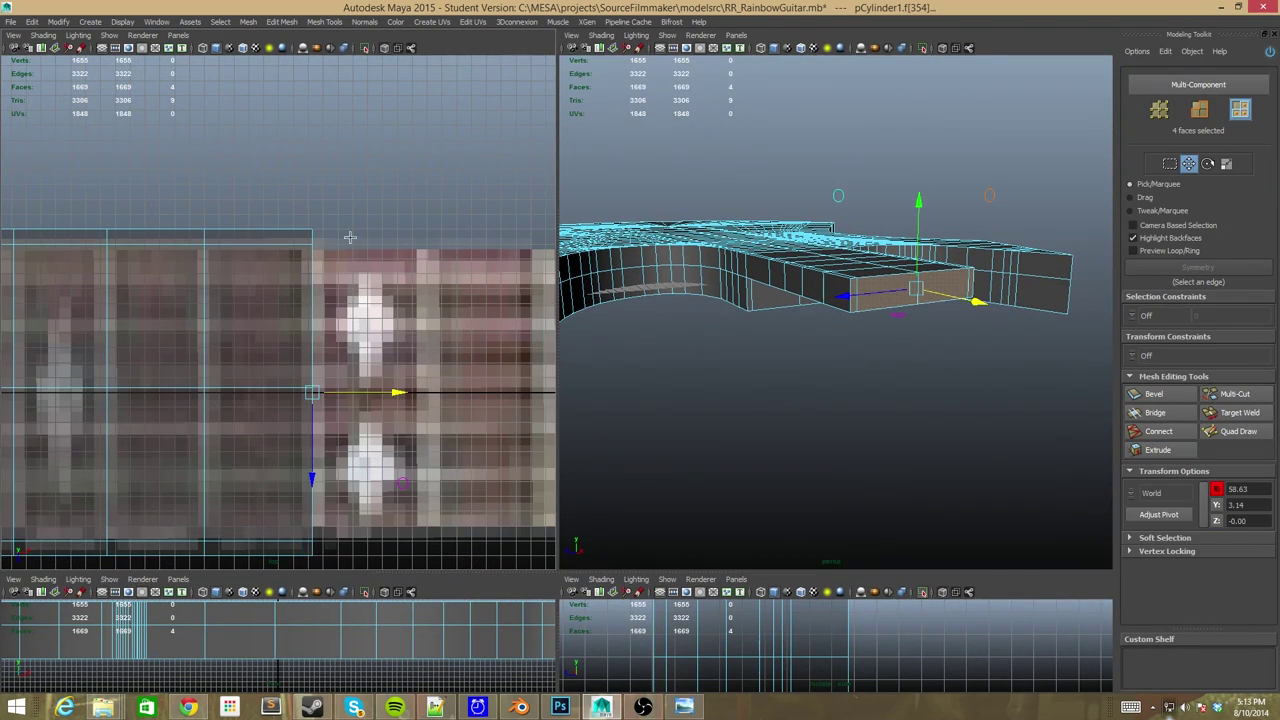
Stretch the neck extrusion three times along the fretboard image, then review the whole guitar.
{"action": "left_click_drag", "start_coordinate": [407, 385], "coordinate": [331, 299]}
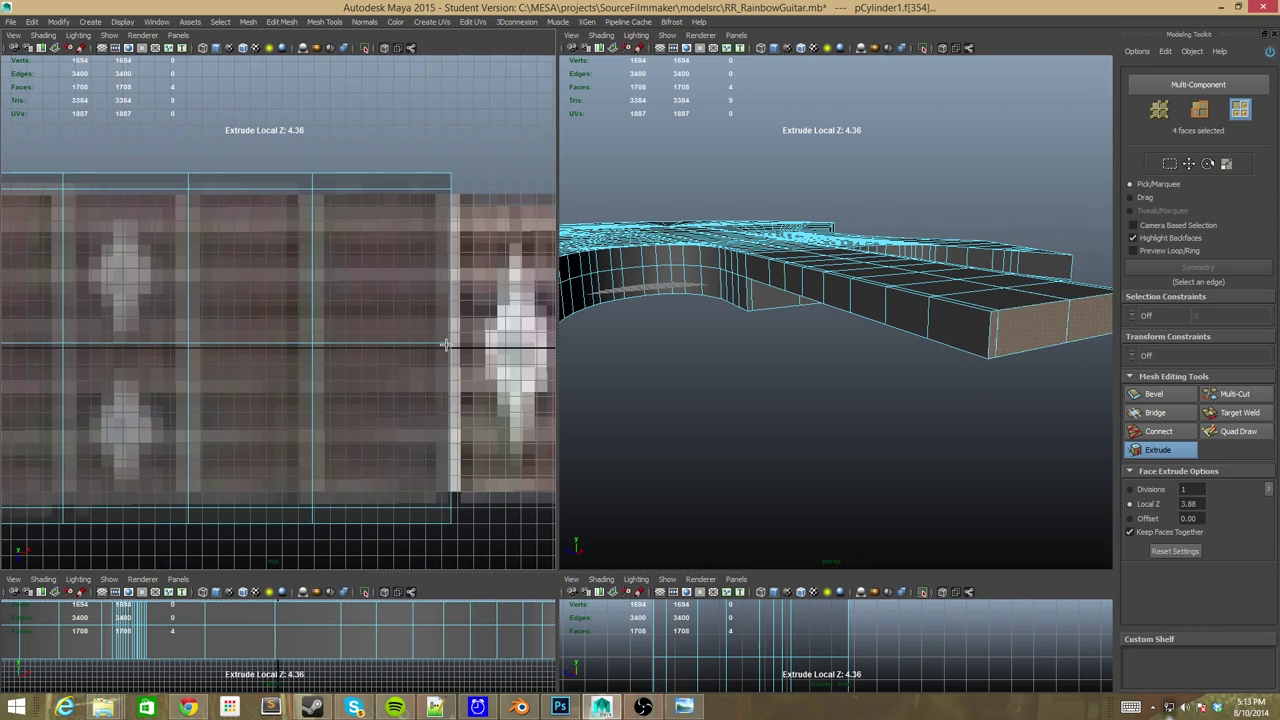
{"action": "left_click_drag", "start_coordinate": [437, 291], "coordinate": [372, 285]}
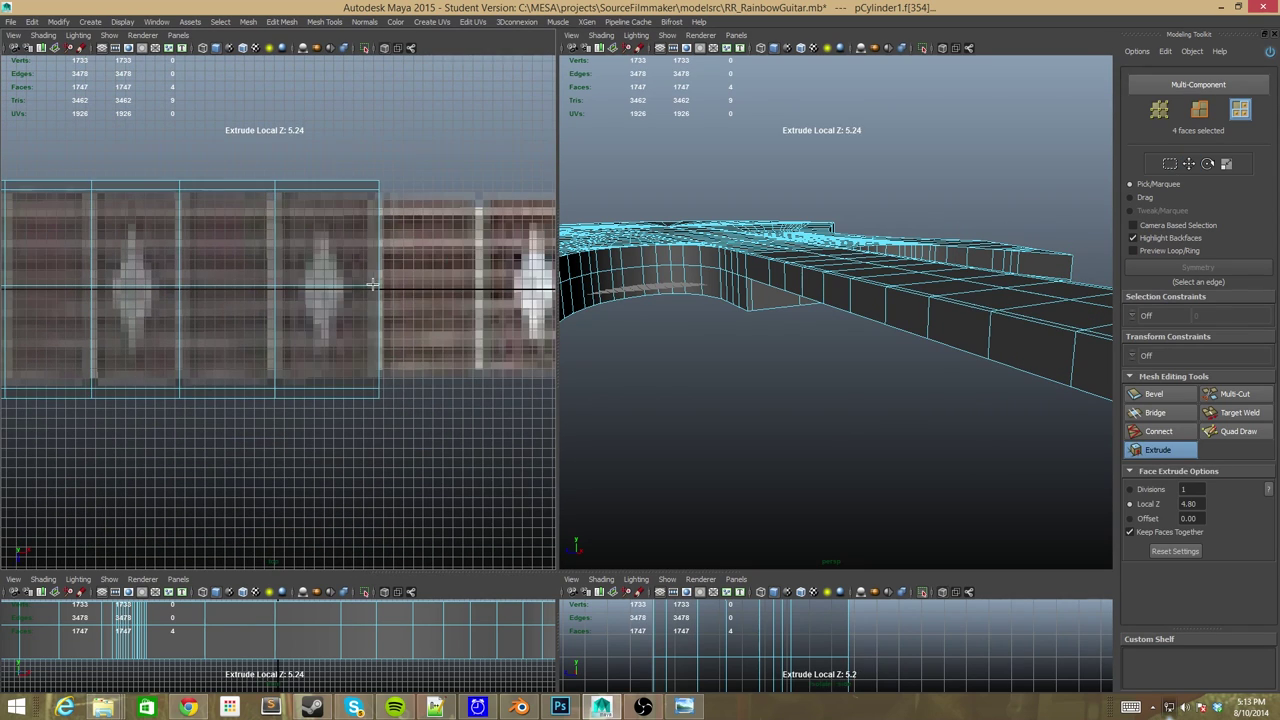
{"action": "left_click_drag", "start_coordinate": [463, 286], "coordinate": [473, 270]}
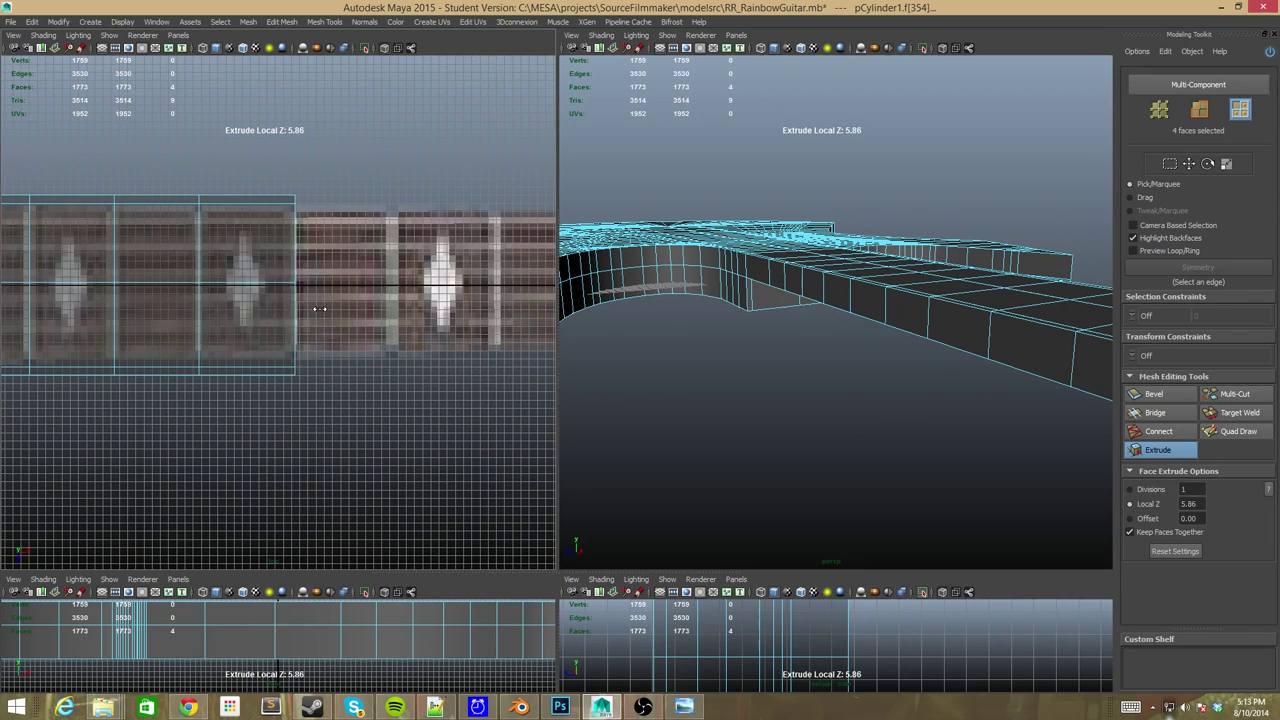
{"action": "key", "text": "w"}
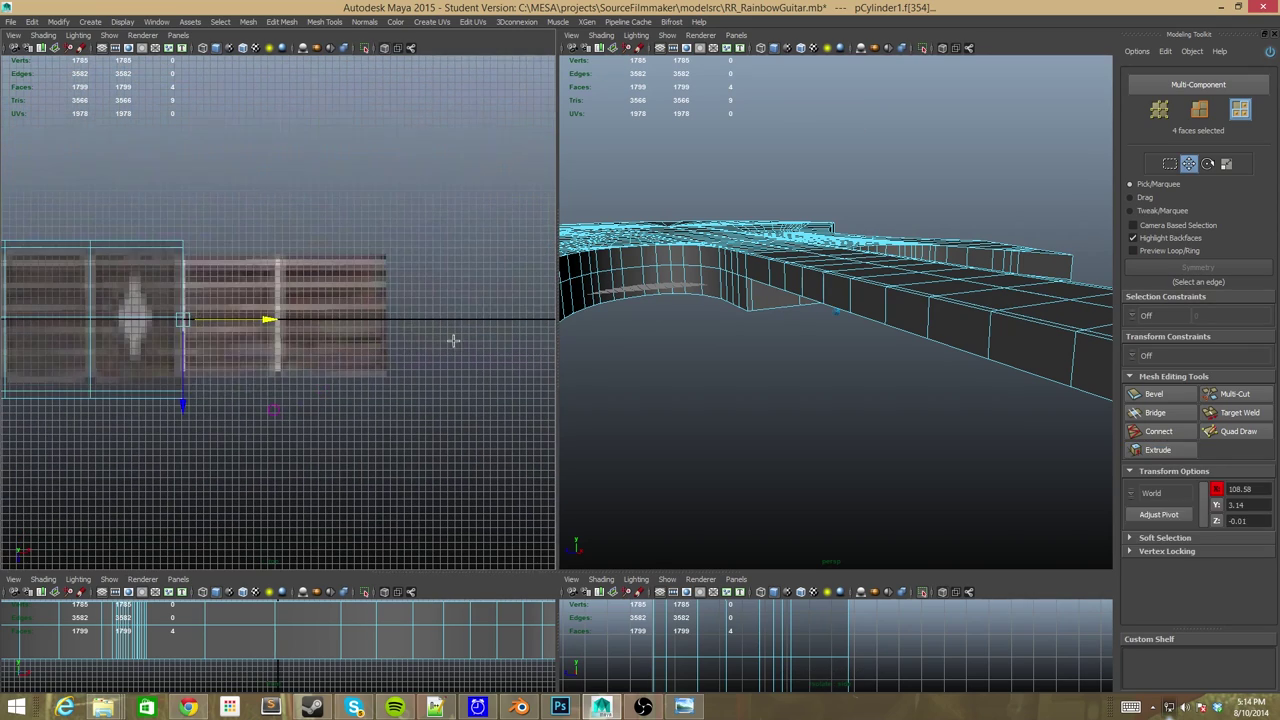
{"action": "key", "text": "w"}
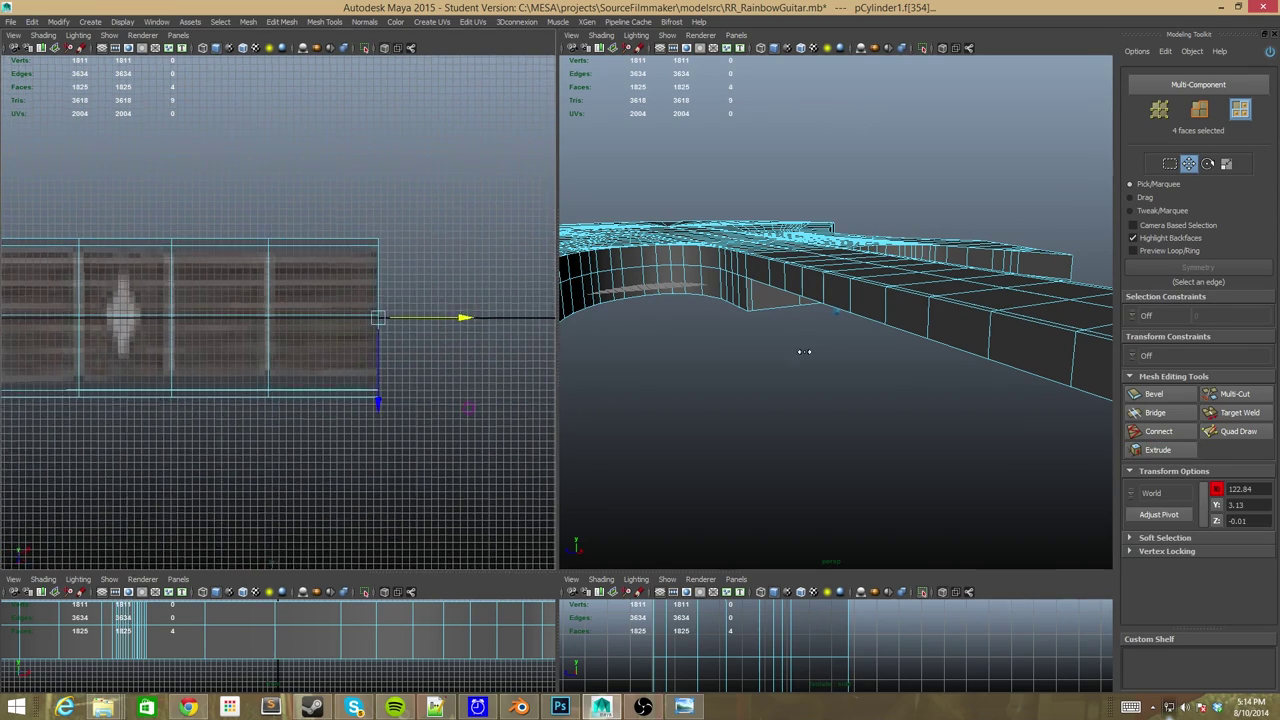
{"action": "left_click_drag", "start_coordinate": [700, 300], "coordinate": [854, 334], "text": "alt"}
{"action": "left_click", "coordinate": [703, 250]}
{"action": "left_click_drag", "start_coordinate": [703, 250], "coordinate": [800, 274], "text": "alt"}
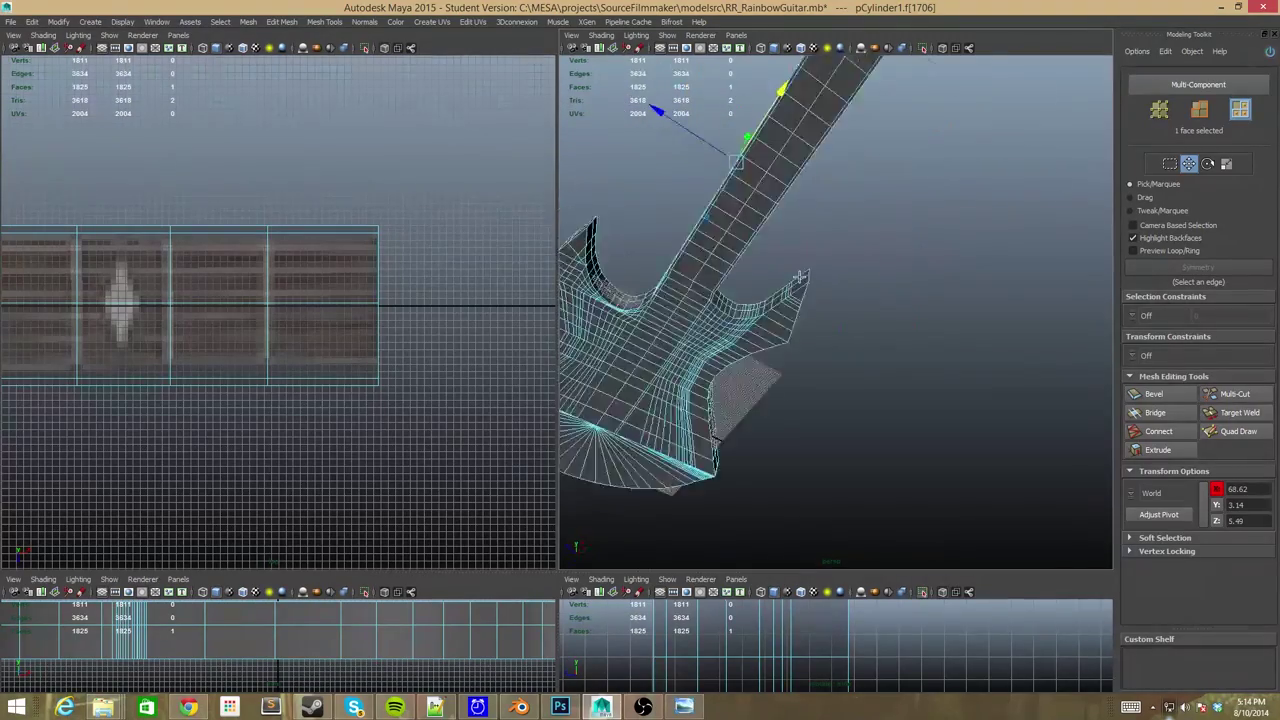
Save the guitar scene and scroll through the YouTube live analytics page's comments.
{"action": "key", "text": "ctrl+s"}
{"action": "key", "text": "alt+Tab"}
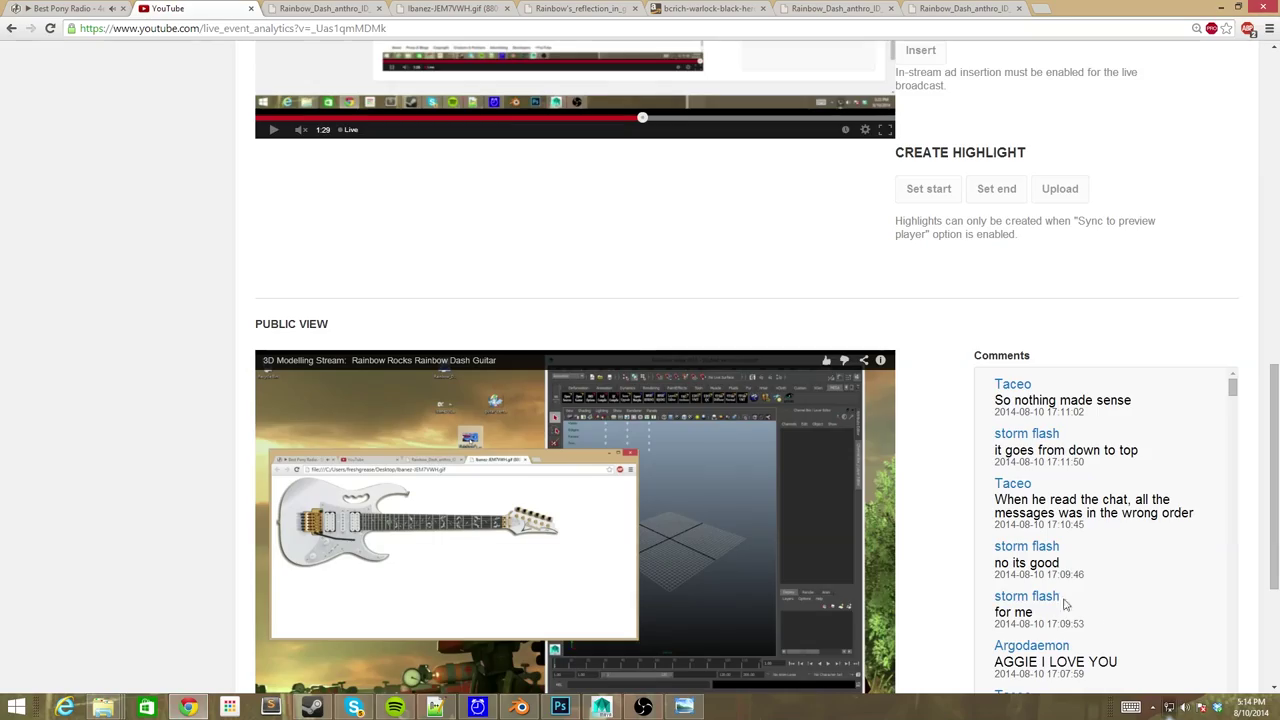
{"action": "scroll", "coordinate": [971, 521], "scroll_direction": "down", "scroll_amount": 4}
{"action": "scroll", "coordinate": [997, 462], "scroll_direction": "up", "scroll_amount": 3}
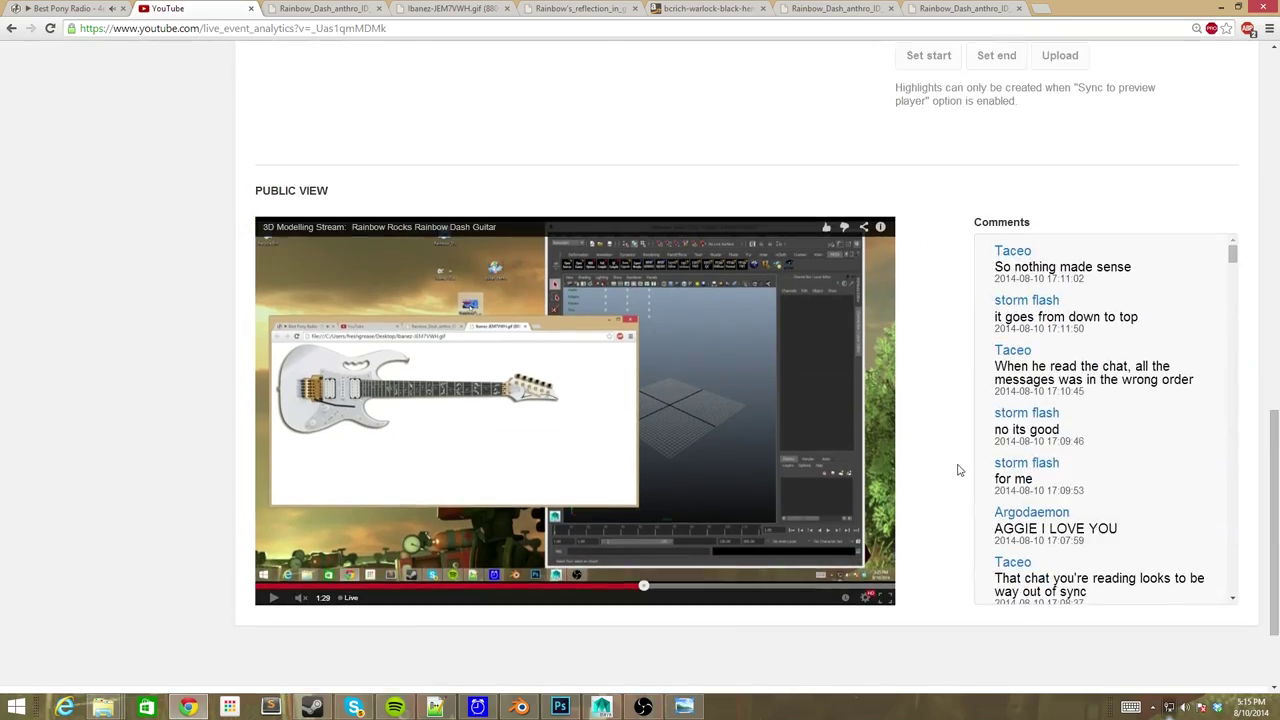
{"action": "scroll", "coordinate": [962, 470], "scroll_direction": "up", "scroll_amount": 1}
{"action": "scroll", "coordinate": [969, 468], "scroll_direction": "up", "scroll_amount": 1}
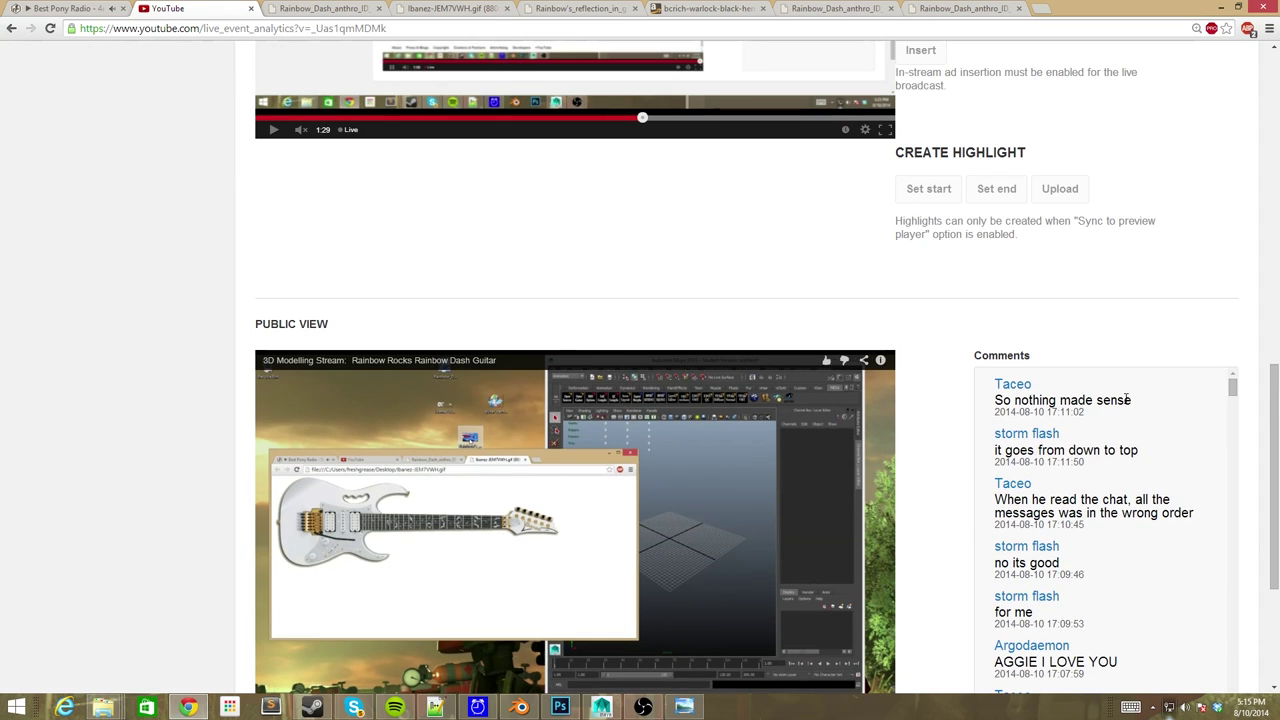
{"action": "scroll", "coordinate": [969, 432], "scroll_direction": "down", "scroll_amount": 3}
{"action": "scroll", "coordinate": [1090, 502], "scroll_direction": "up", "scroll_amount": 3}
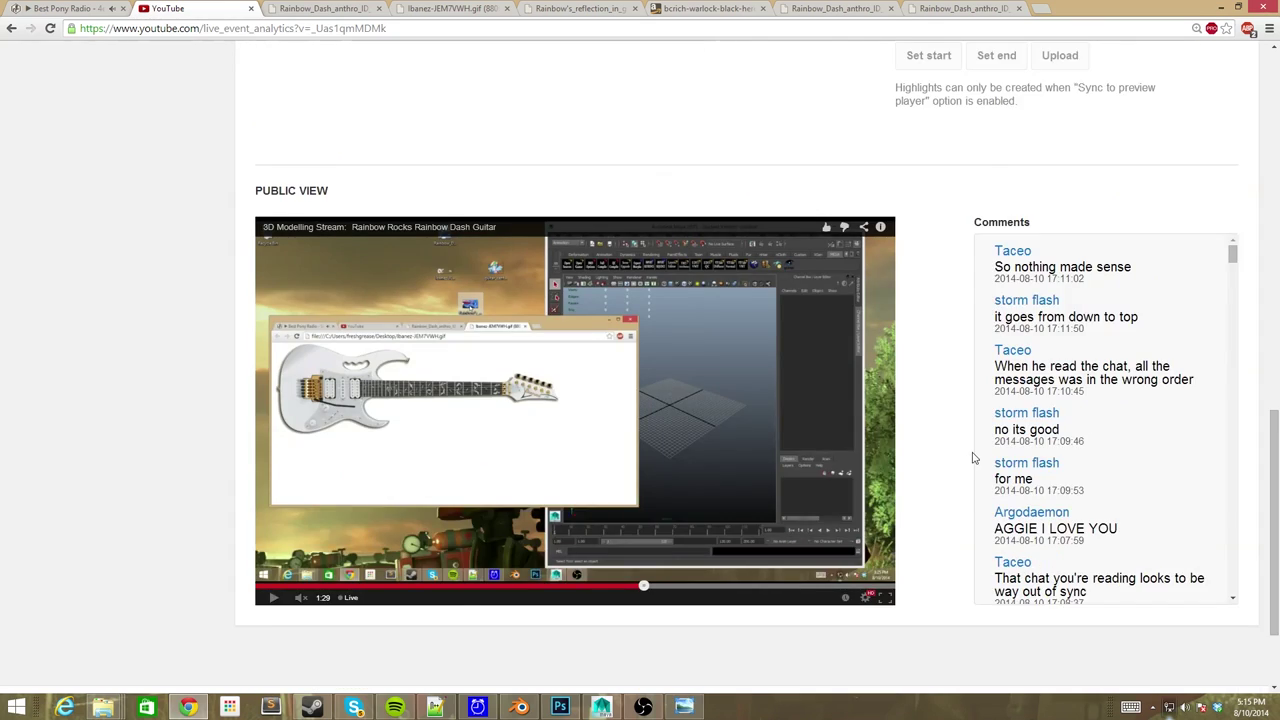
Back in Maya, frame the whole guitar in every view and add polygon cylinder pCylinder2.
{"action": "key", "text": "alt+Tab"}
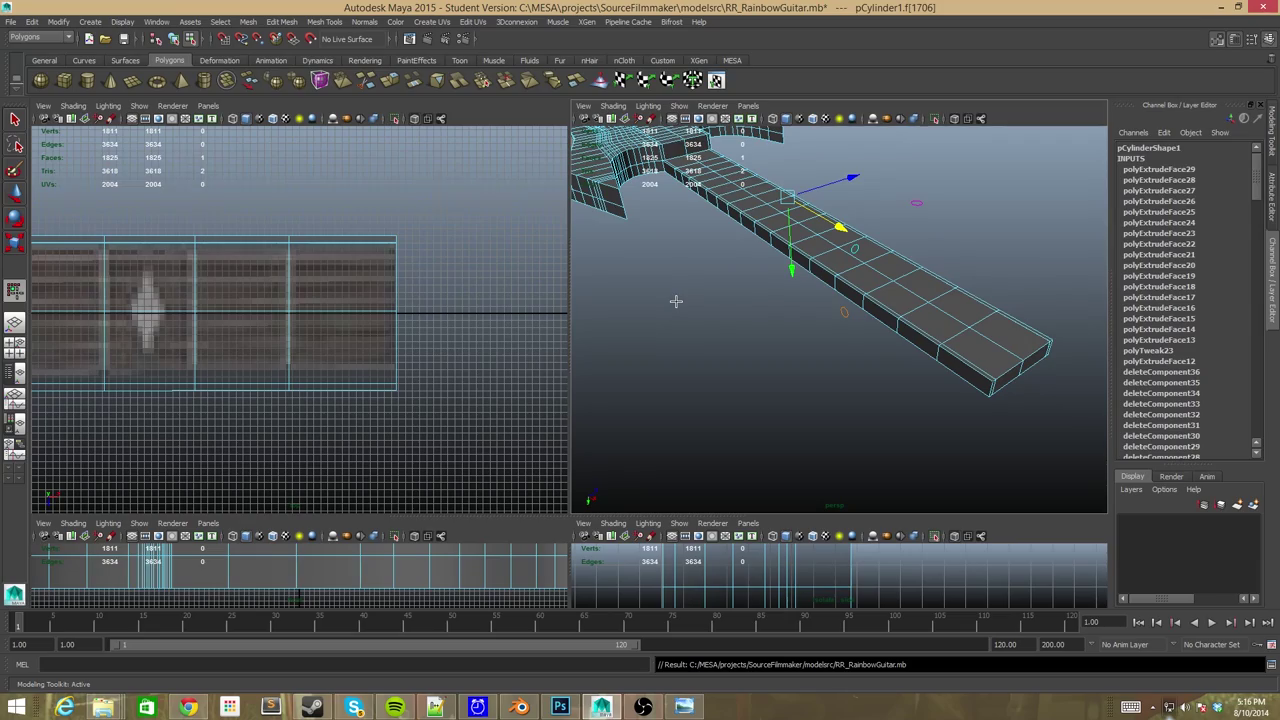
{"action": "key", "text": "alt+Tab"}
{"action": "key", "text": "alt+Tab"}
{"action": "mouse_move", "coordinate": [660, 366]}
{"action": "left_mouse_down", "text": "alt"}
{"action": "mouse_move", "coordinate": [715, 318]}
{"action": "mouse_move", "coordinate": [760, 420]}
{"action": "left_mouse_up", "text": "alt"}
{"action": "key", "text": "w"}
{"action": "left_click", "coordinate": [770, 470]}
{"action": "left_click_drag", "start_coordinate": [770, 470], "coordinate": [782, 498], "text": "alt"}
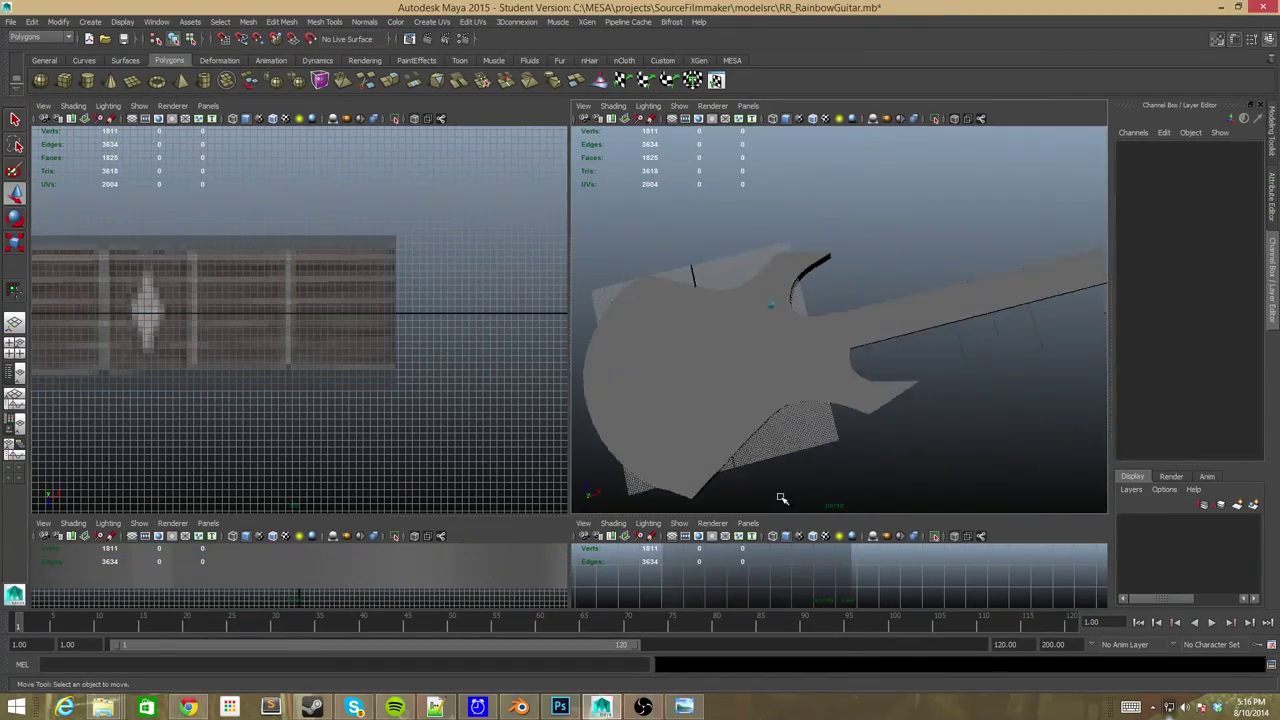
{"action": "left_click", "coordinate": [909, 386]}
{"action": "key", "text": "f"}
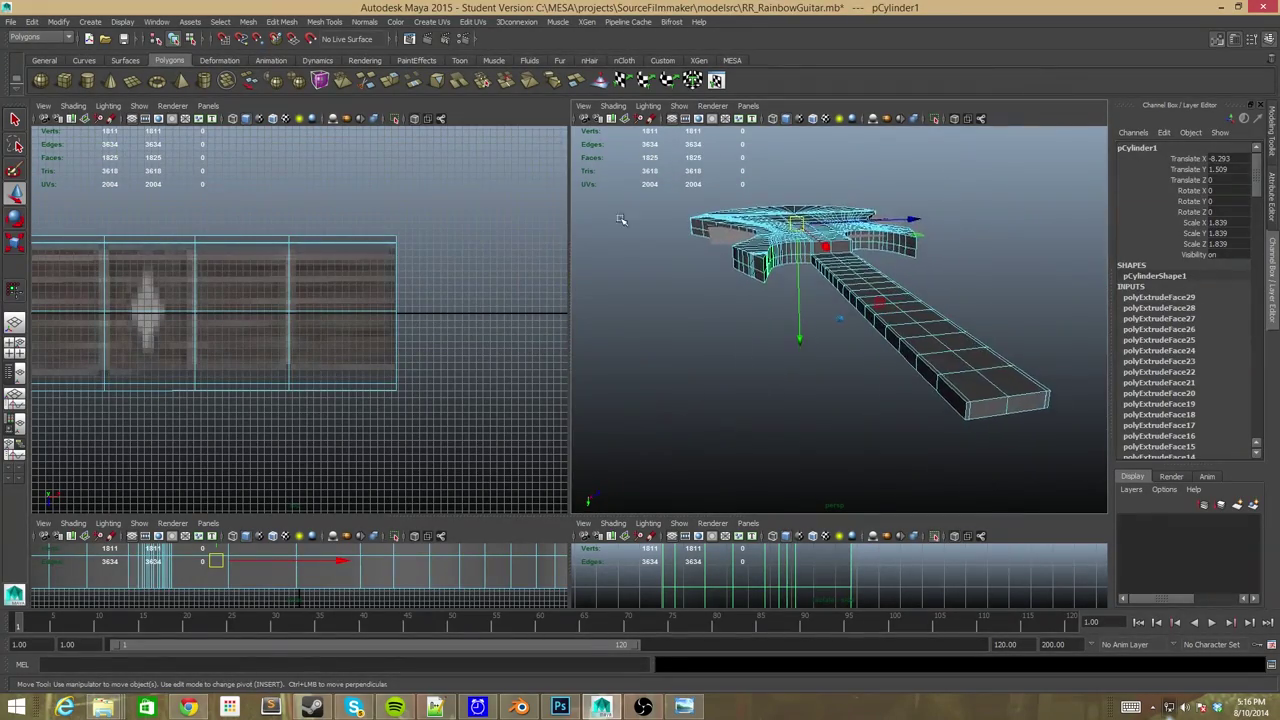
{"action": "key", "text": "shift+f"}
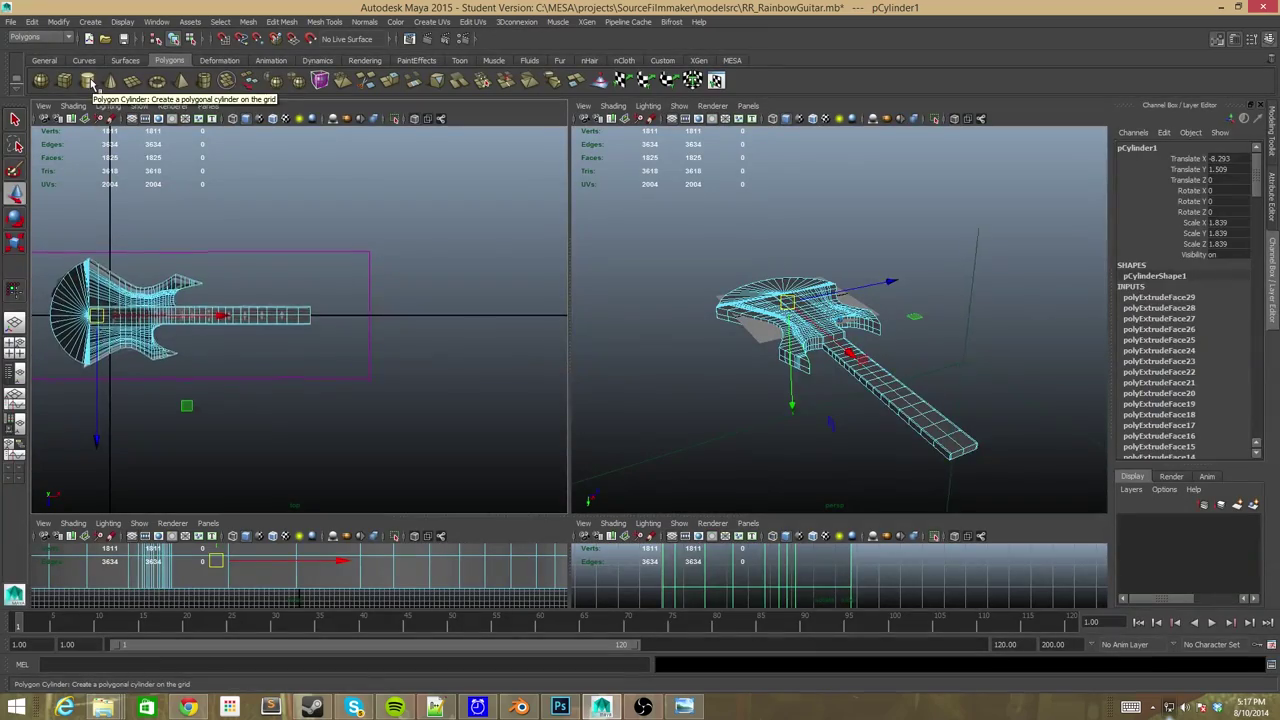
{"action": "left_click_drag", "start_coordinate": [280, 343], "coordinate": [322, 345]}
{"action": "key", "text": "space"}
Show the cylinder's attributes, look down its axis and select it as an object.
{"action": "key", "text": "w"}
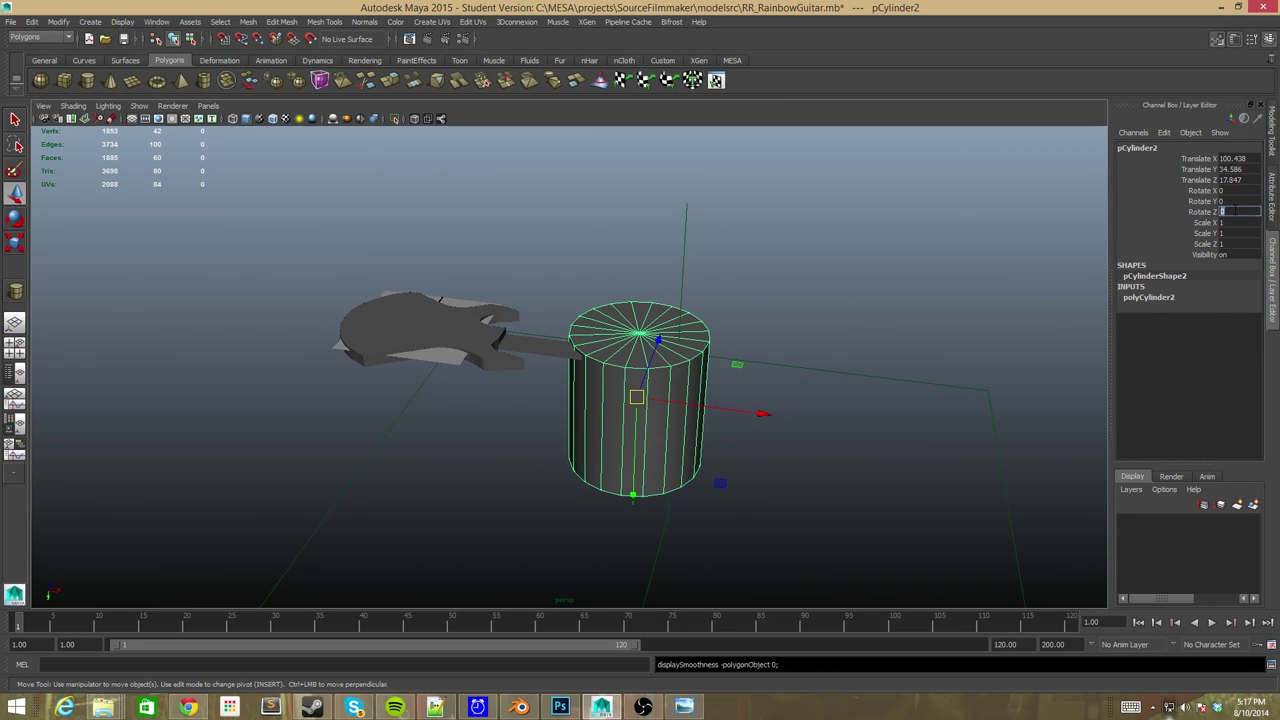
{"action": "key", "text": "ctrl+a"}
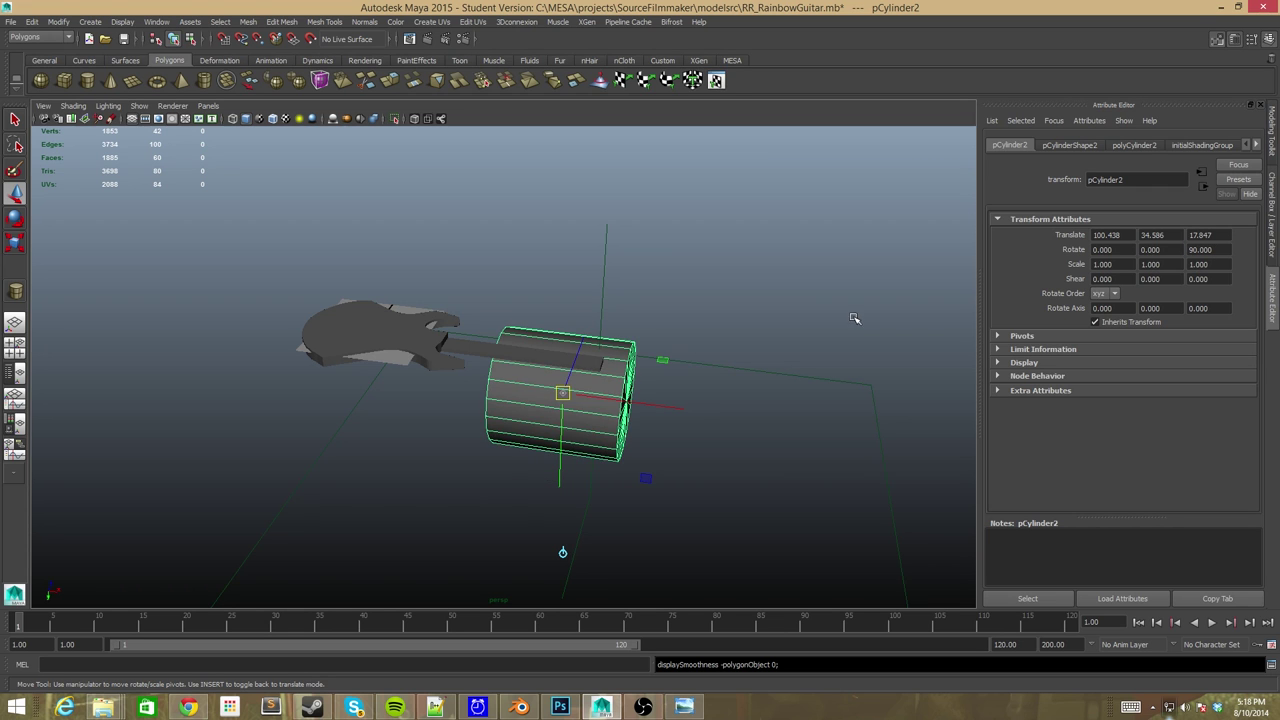
{"action": "mouse_move", "coordinate": [853, 318]}
{"action": "left_mouse_down", "text": "alt"}
{"action": "mouse_move", "coordinate": [663, 351]}
{"action": "mouse_move", "coordinate": [632, 457]}
{"action": "left_mouse_up", "text": "alt"}
{"action": "key", "text": "space"}
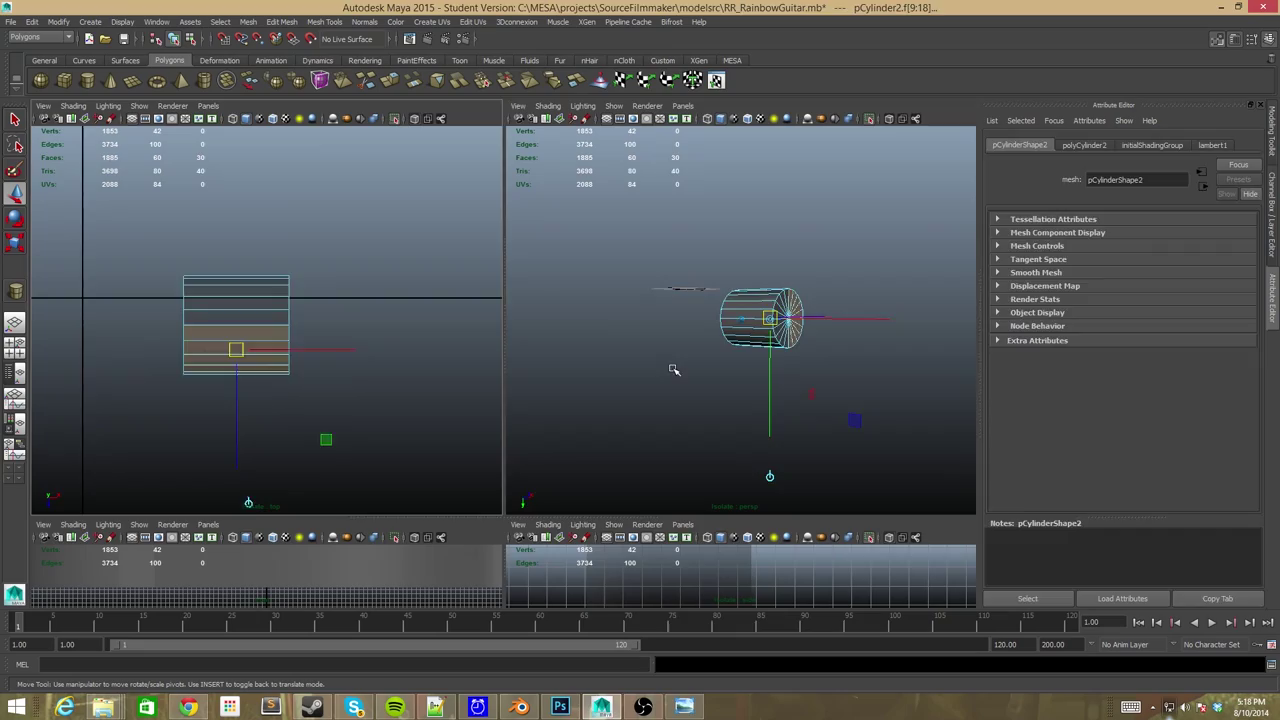
{"action": "left_click", "coordinate": [737, 554]}
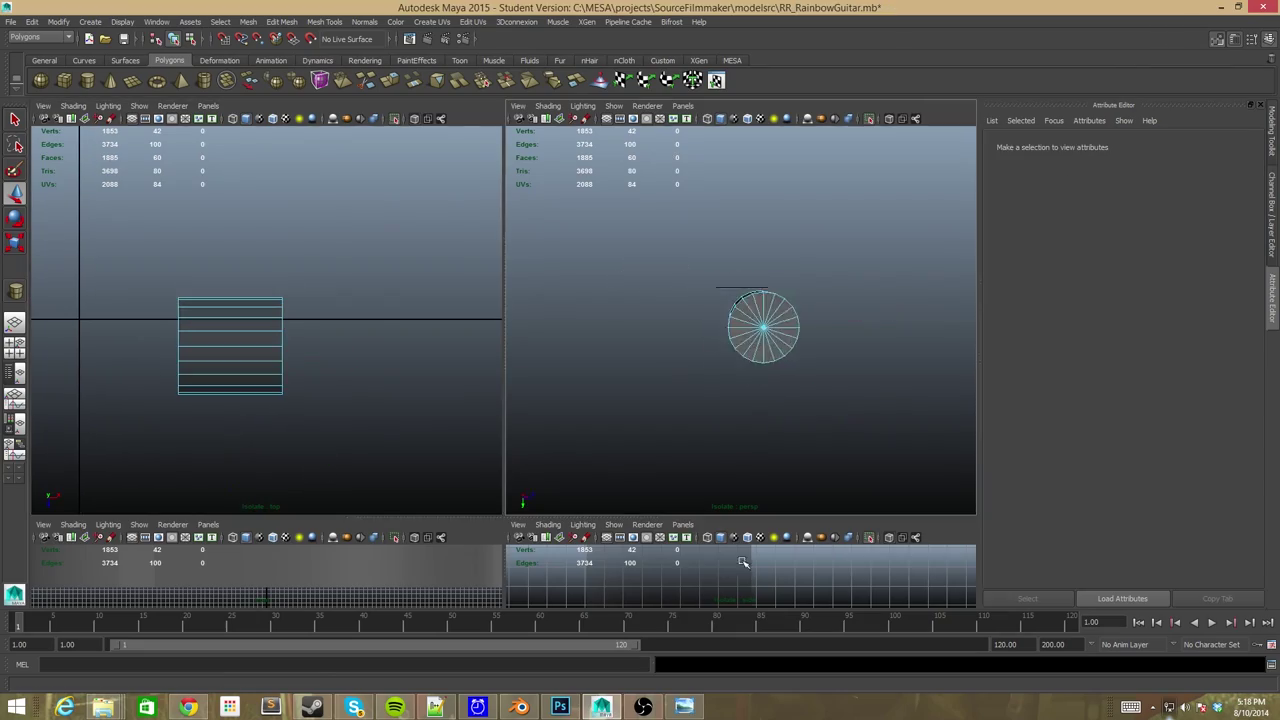
{"action": "left_click", "coordinate": [236, 325]}
{"action": "key", "text": "space"}
{"action": "left_click_drag", "start_coordinate": [402, 484], "coordinate": [591, 308], "text": "alt"}
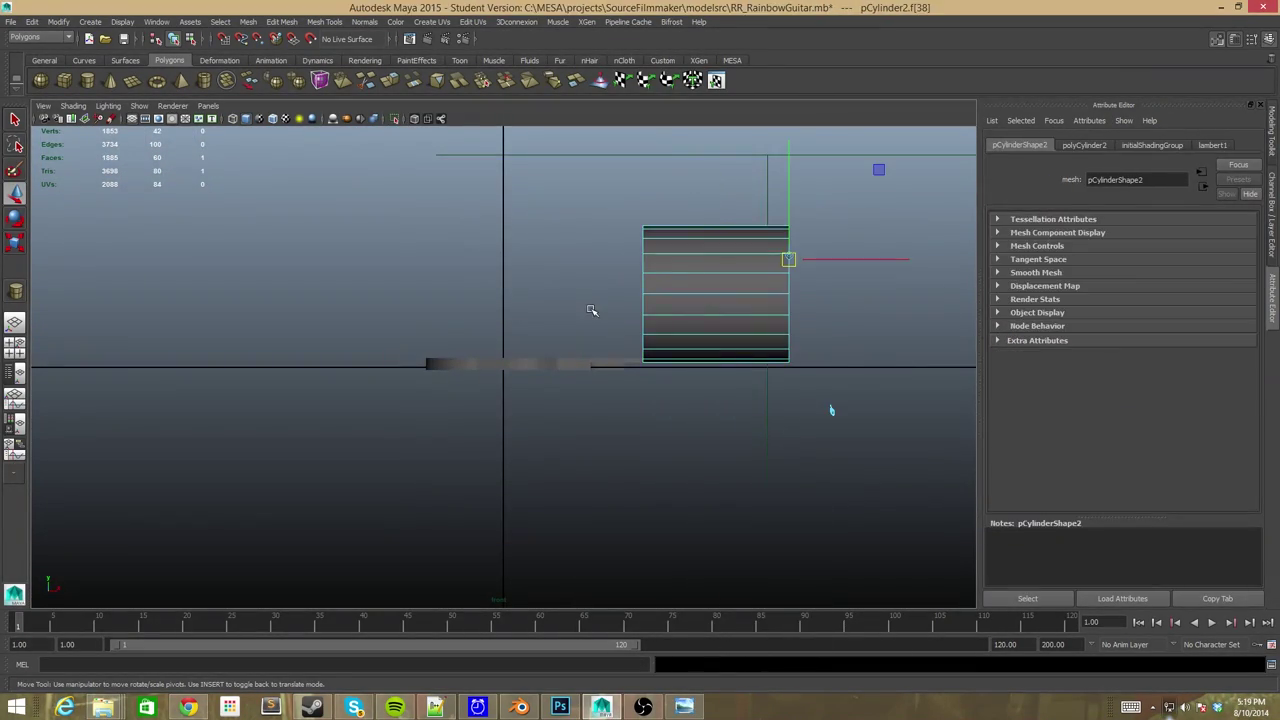
Select a face on the side of the cylinder.
{"action": "left_click", "coordinate": [850, 387]}
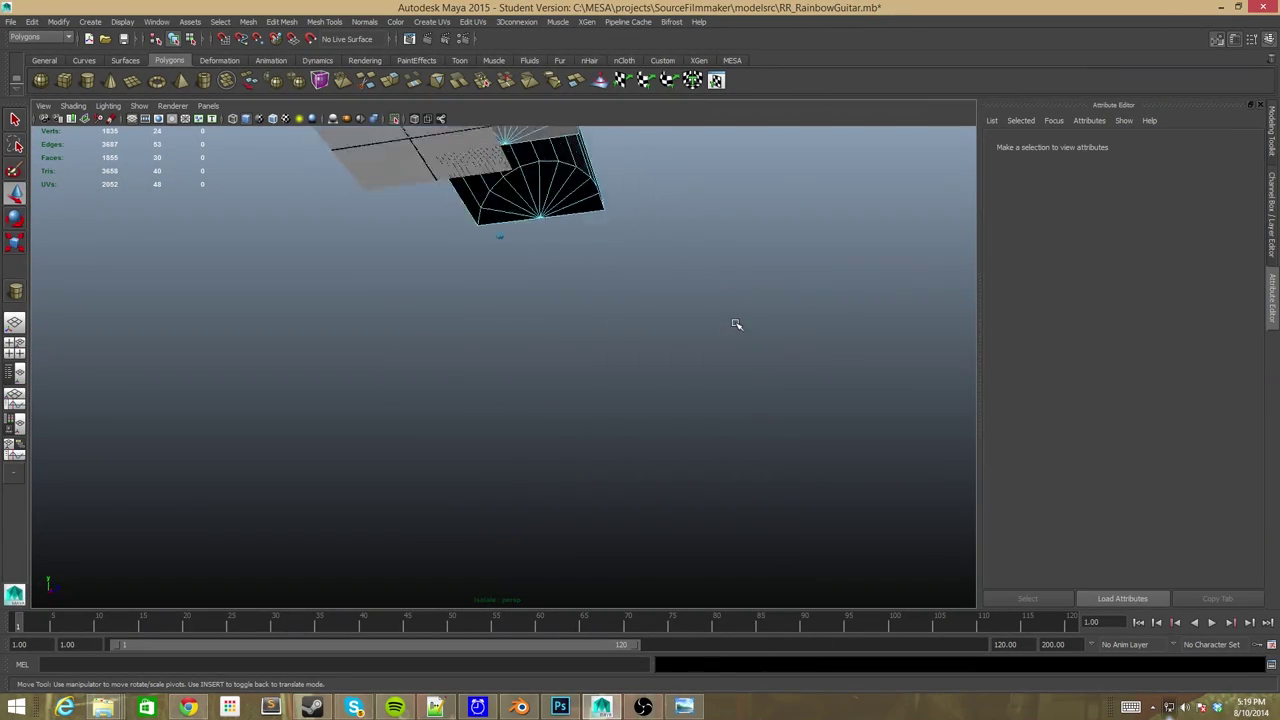
{"action": "left_click_drag", "start_coordinate": [736, 324], "coordinate": [540, 240], "text": "alt"}
{"action": "left_click", "coordinate": [538, 236]}
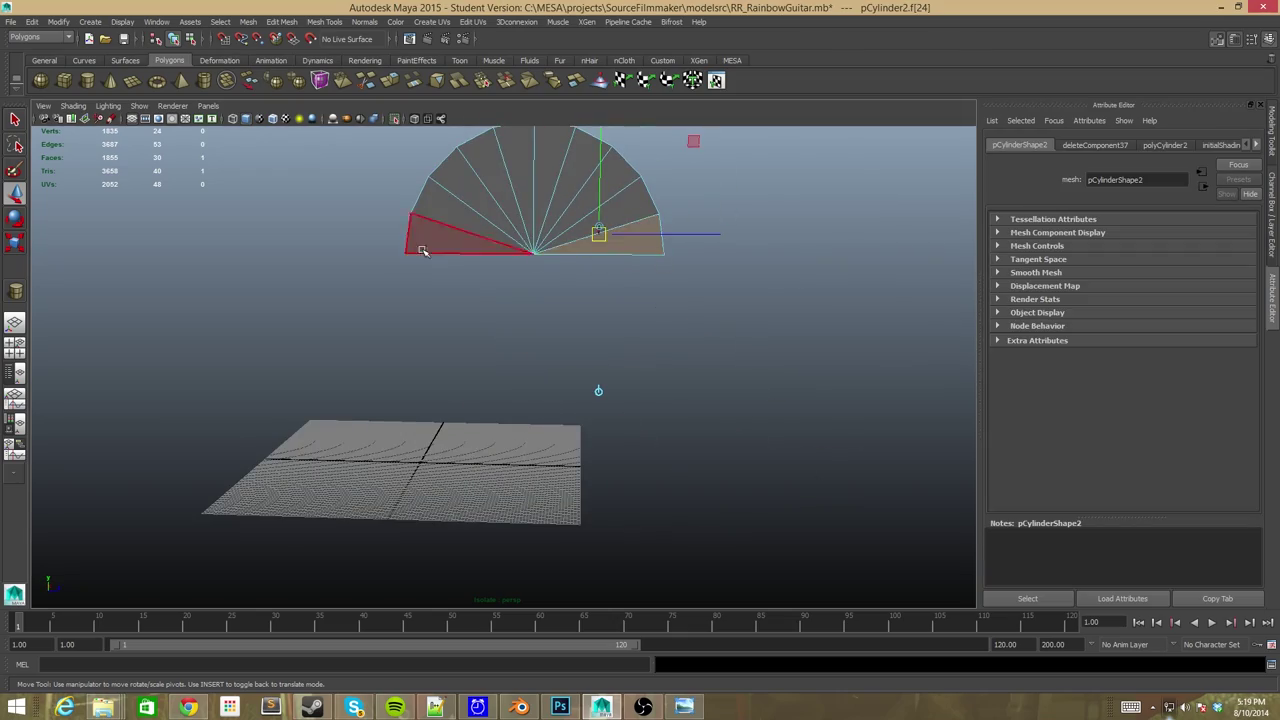
{"action": "key", "text": "space"}
{"action": "right_click_drag", "start_coordinate": [751, 275], "coordinate": [780, 250]}
{"action": "key", "text": "space"}
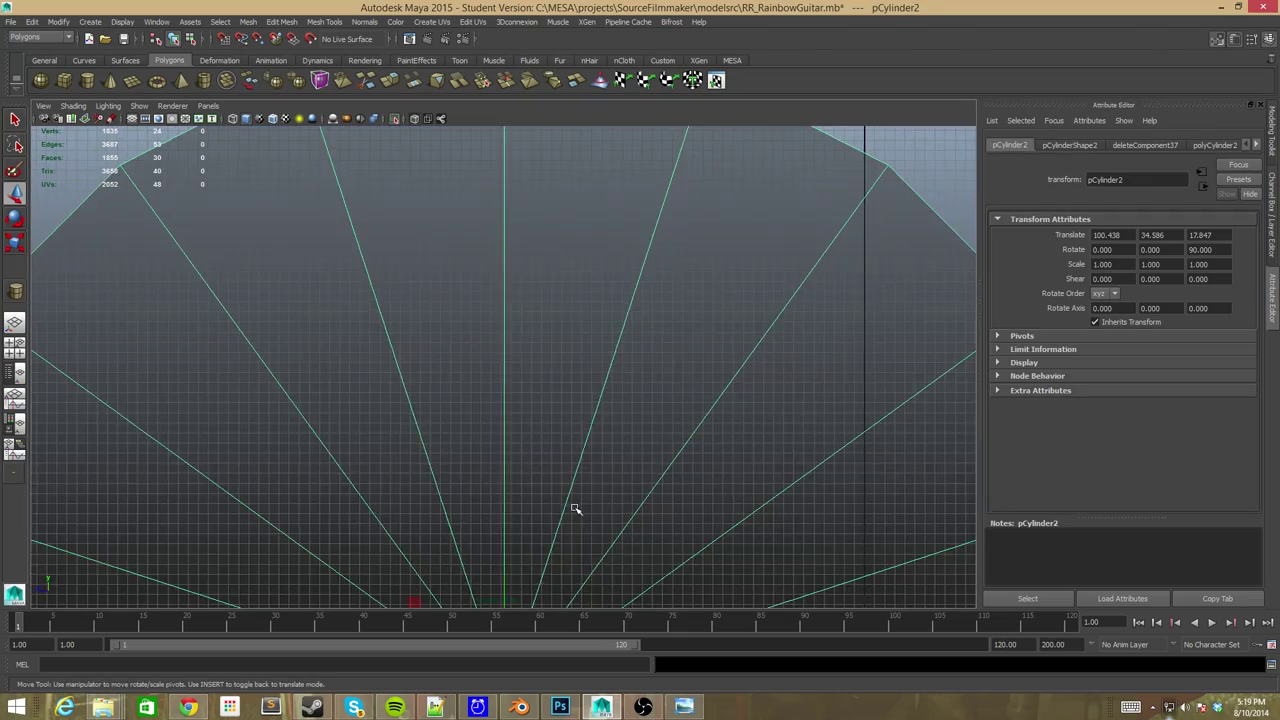
{"action": "scroll", "coordinate": [571, 508], "scroll_direction": "down", "scroll_amount": 3}
{"action": "scroll", "coordinate": [354, 320], "scroll_direction": "up", "scroll_amount": 5}
Select the corner vertex and the centre vertex of the cylinder's end cap.
{"action": "left_click", "coordinate": [354, 320]}
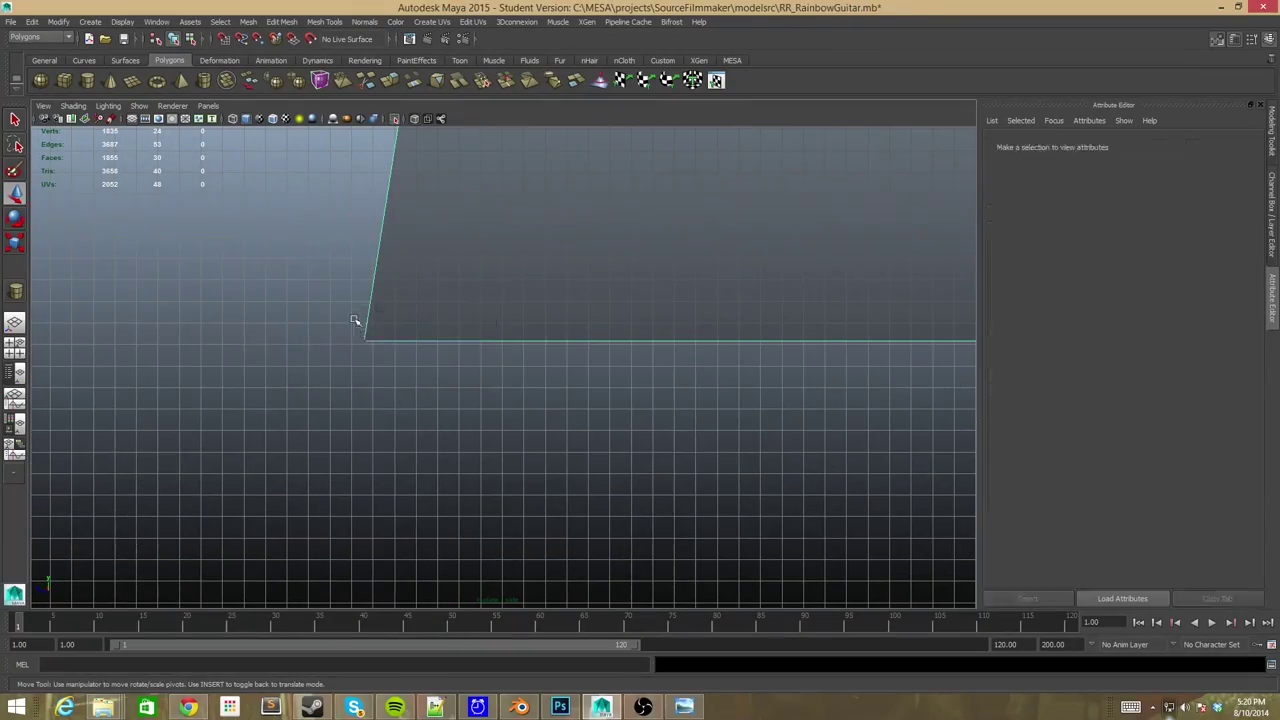
{"action": "left_click", "coordinate": [354, 320]}
{"action": "scroll", "coordinate": [365, 256], "scroll_direction": "down", "scroll_amount": 3}
{"action": "left_click", "coordinate": [557, 340]}
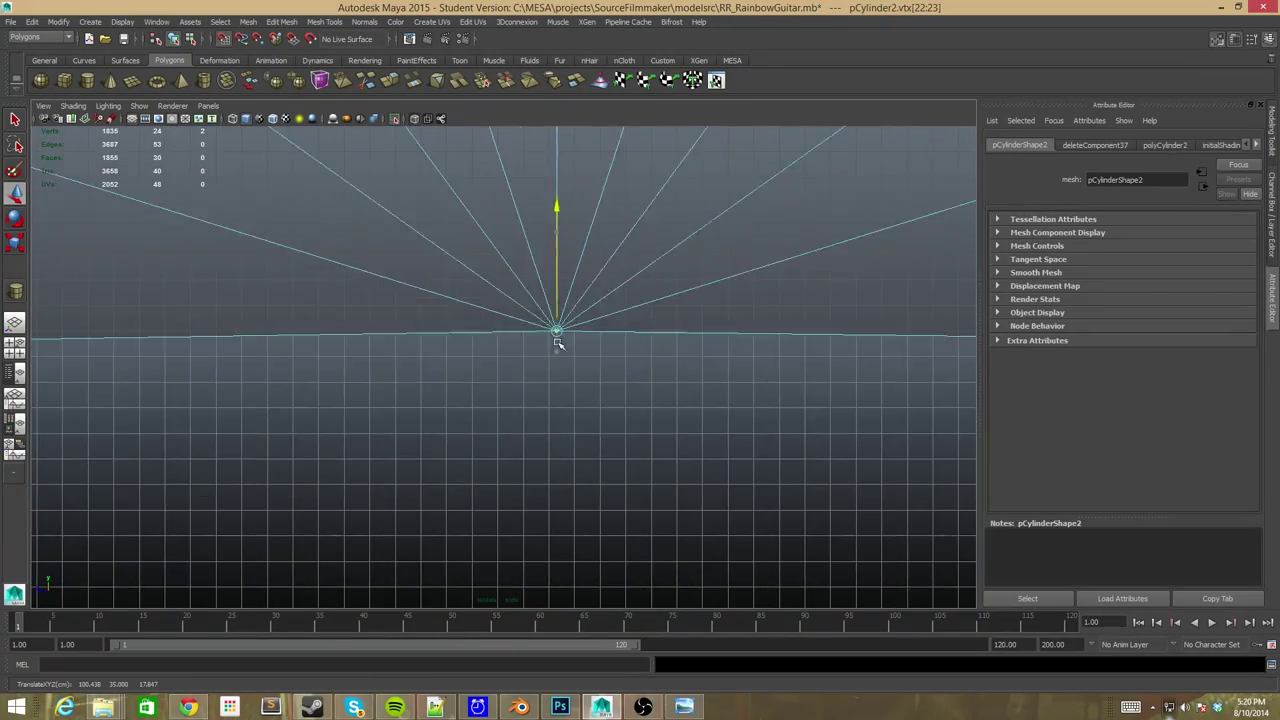
{"action": "scroll", "coordinate": [557, 343], "scroll_direction": "up", "scroll_amount": 4}
{"action": "scroll", "coordinate": [800, 422], "scroll_direction": "down", "scroll_amount": 3}
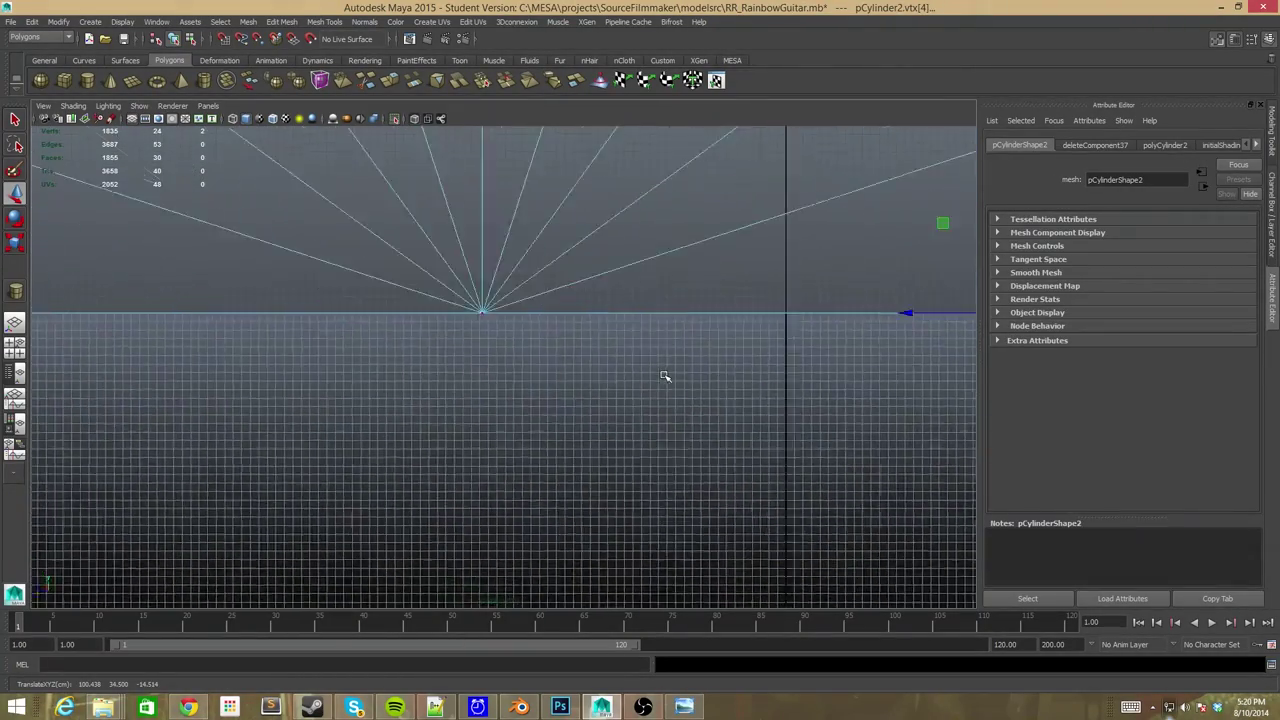
Undo the deletion of the cylinder's lower half and return to four views.
{"action": "left_click_drag", "start_coordinate": [666, 374], "coordinate": [600, 320], "text": "alt"}
{"action": "right_click_drag", "start_coordinate": [600, 320], "coordinate": [531, 439]}
{"action": "left_click_drag", "start_coordinate": [531, 439], "coordinate": [614, 444], "text": "alt"}
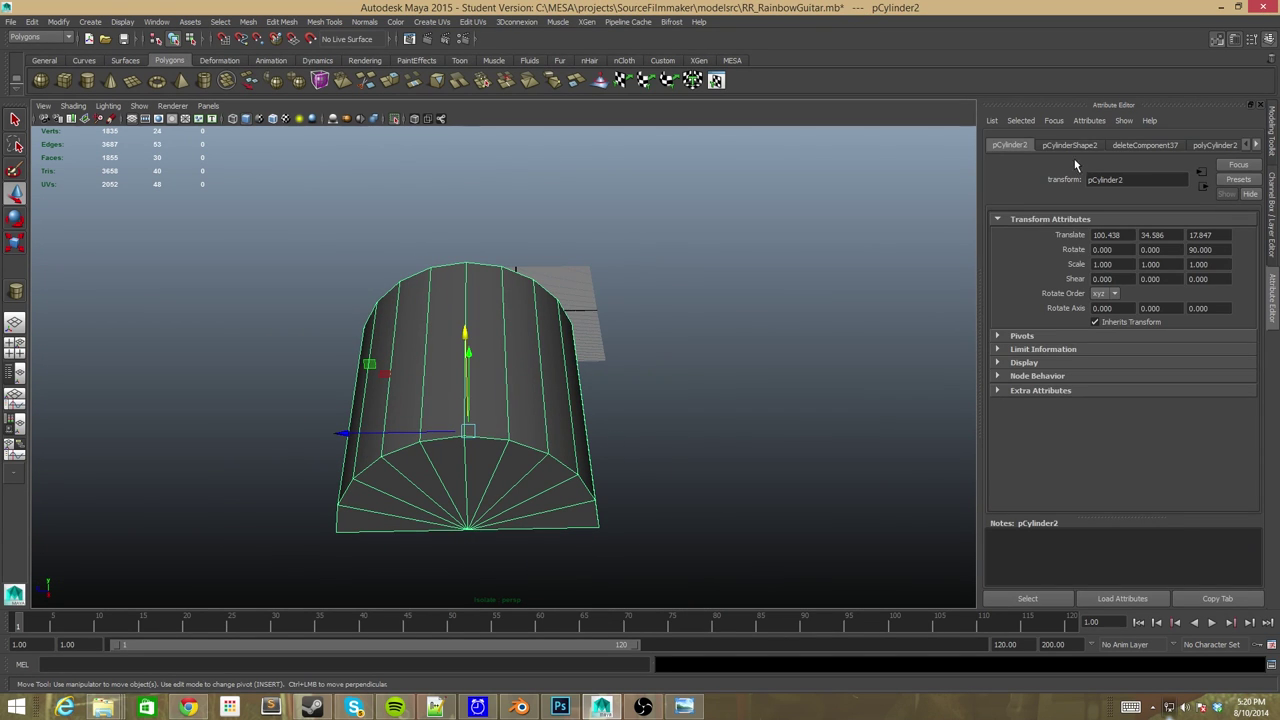
{"action": "key", "text": "ctrl+z"}
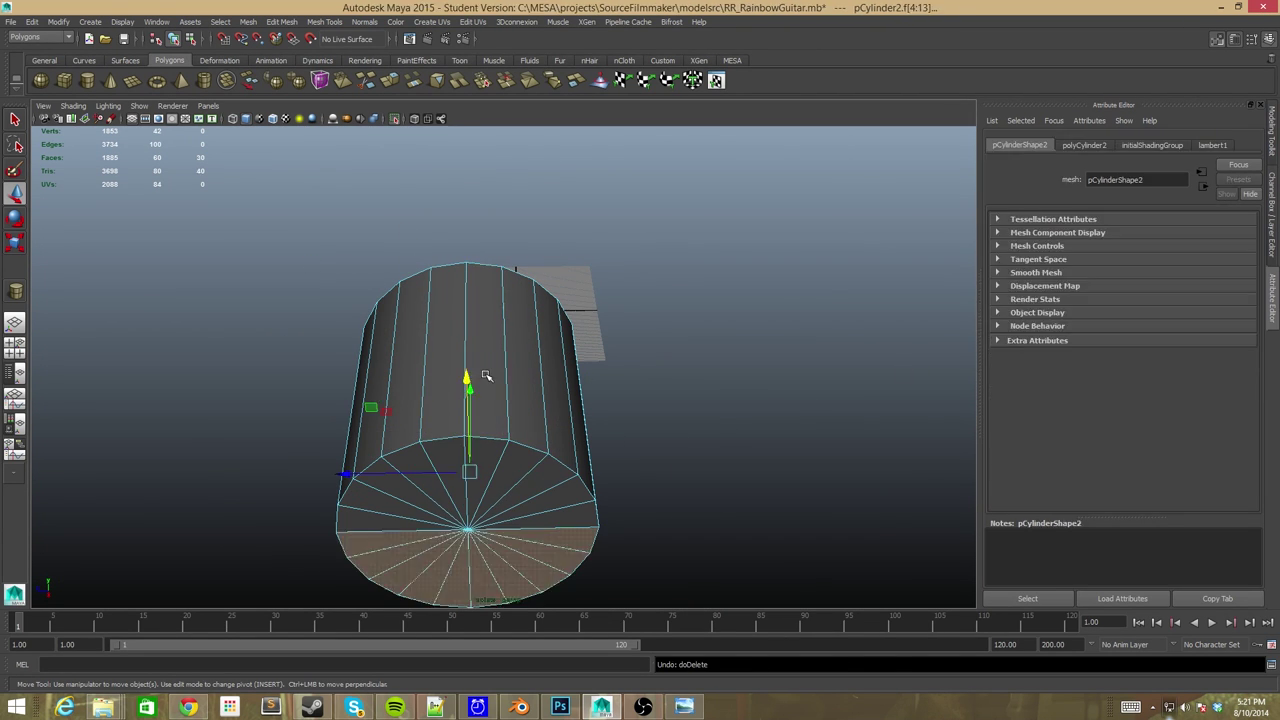
{"action": "left_click_drag", "start_coordinate": [600, 400], "coordinate": [471, 457], "text": "alt"}
{"action": "right_click_drag", "start_coordinate": [471, 457], "coordinate": [700, 567]}
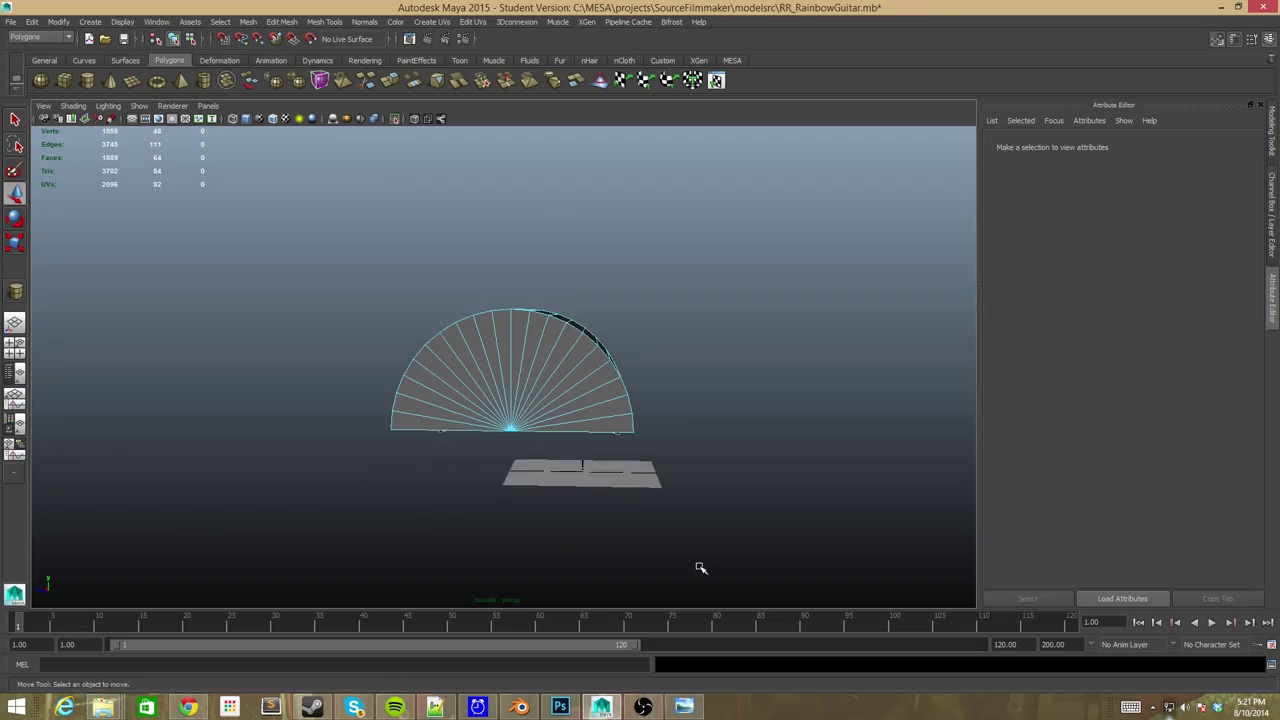
{"action": "key", "text": "space"}
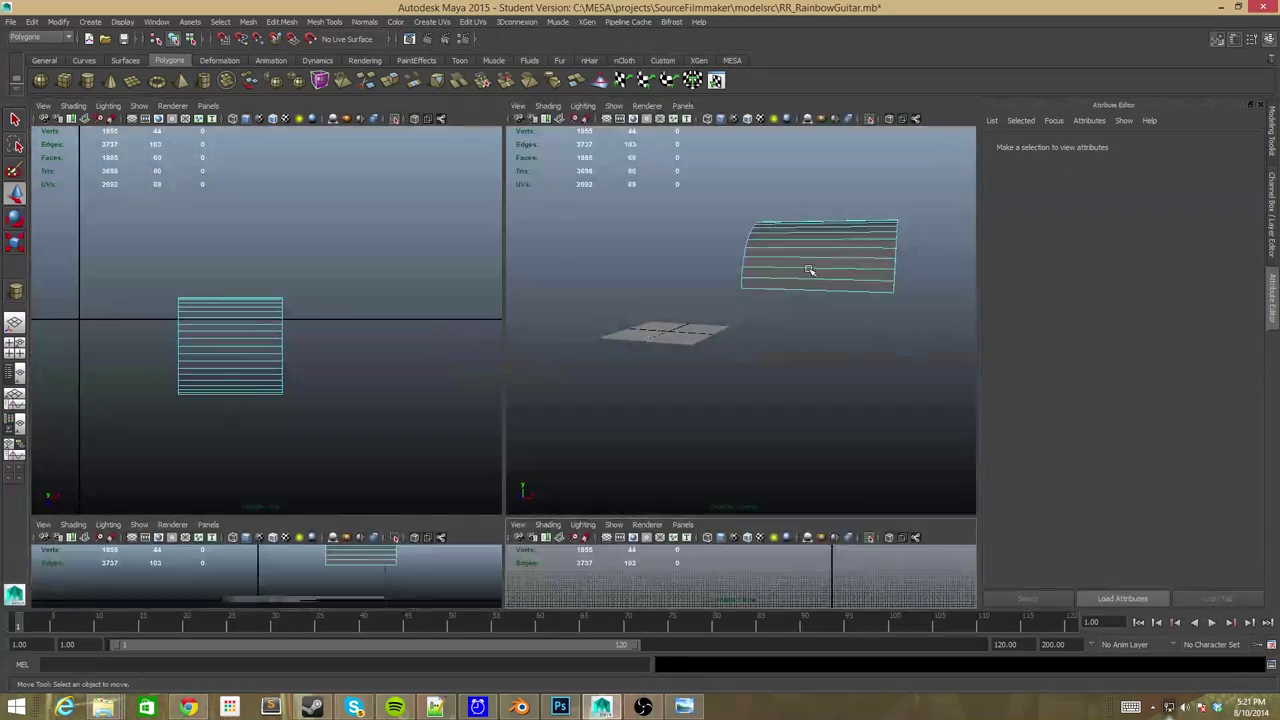
Inspect the half-cylinder's left and right corner vertices in a maximised front view.
{"action": "key", "text": "space"}
{"action": "scroll", "coordinate": [280, 423], "scroll_direction": "up", "scroll_amount": 3}
{"action": "left_click", "coordinate": [285, 430]}
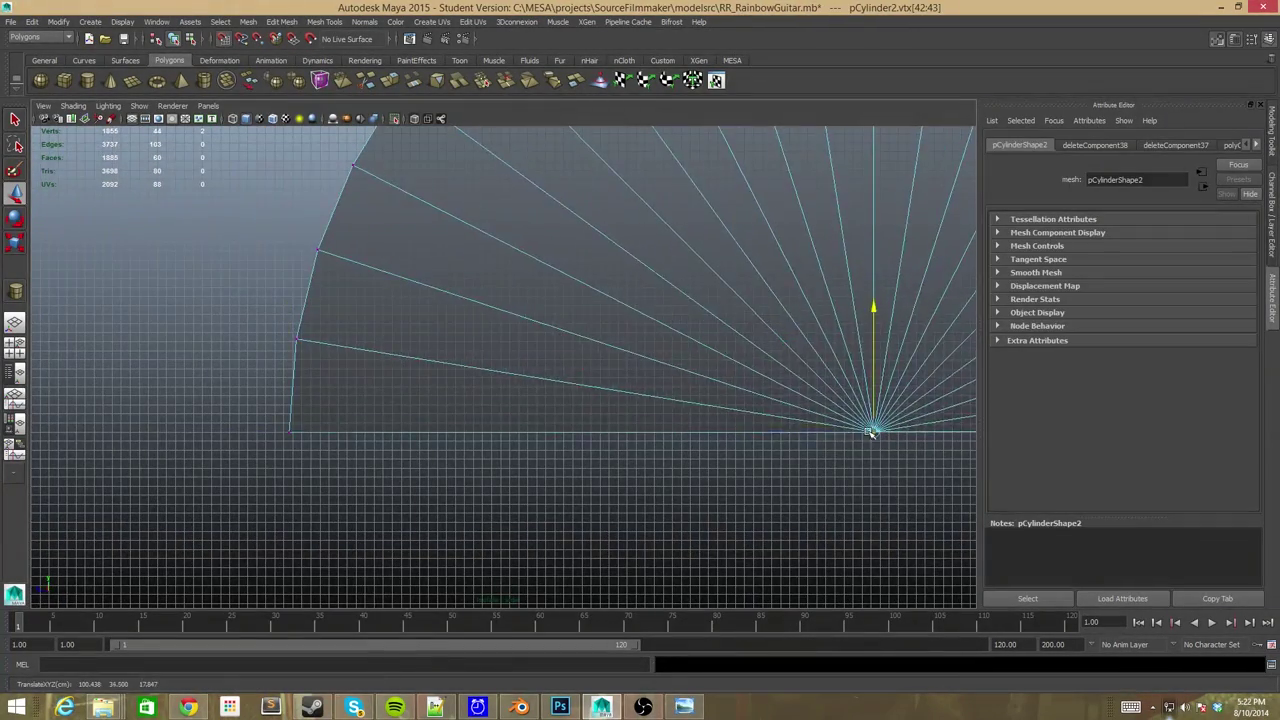
{"action": "middle_click_drag", "start_coordinate": [872, 432], "coordinate": [178, 335], "text": "alt"}
{"action": "left_click", "coordinate": [627, 335]}
{"action": "mouse_move", "coordinate": [626, 335]}
{"action": "middle_mouse_down", "text": "alt"}
{"action": "mouse_move", "coordinate": [668, 283]}
{"action": "mouse_move", "coordinate": [591, 406]}
{"action": "middle_mouse_up", "text": "alt"}
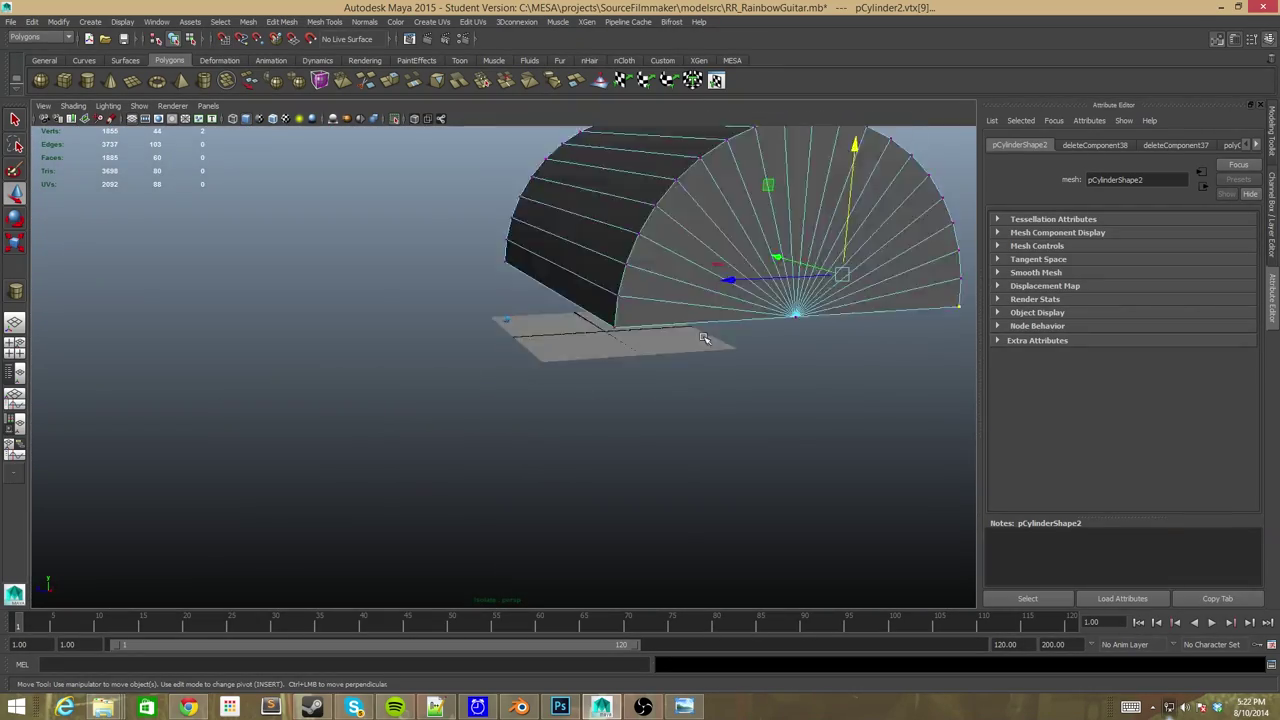
Return to perspective, deselect the vertices and select the half-cylinder to show its polyCylinder2 settings.
{"action": "left_click_drag", "start_coordinate": [650, 404], "coordinate": [551, 314], "text": "alt"}
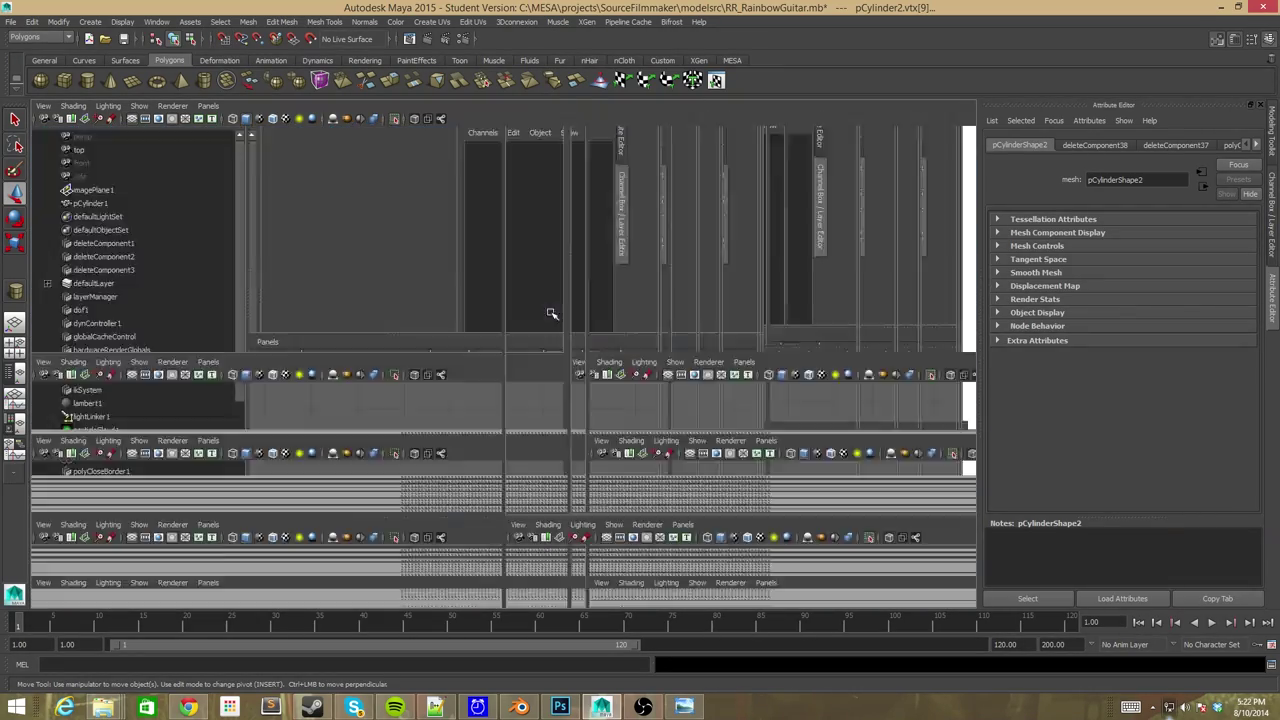
{"action": "left_click", "coordinate": [689, 401]}
{"action": "left_click_drag", "start_coordinate": [731, 430], "coordinate": [840, 591], "text": "alt"}
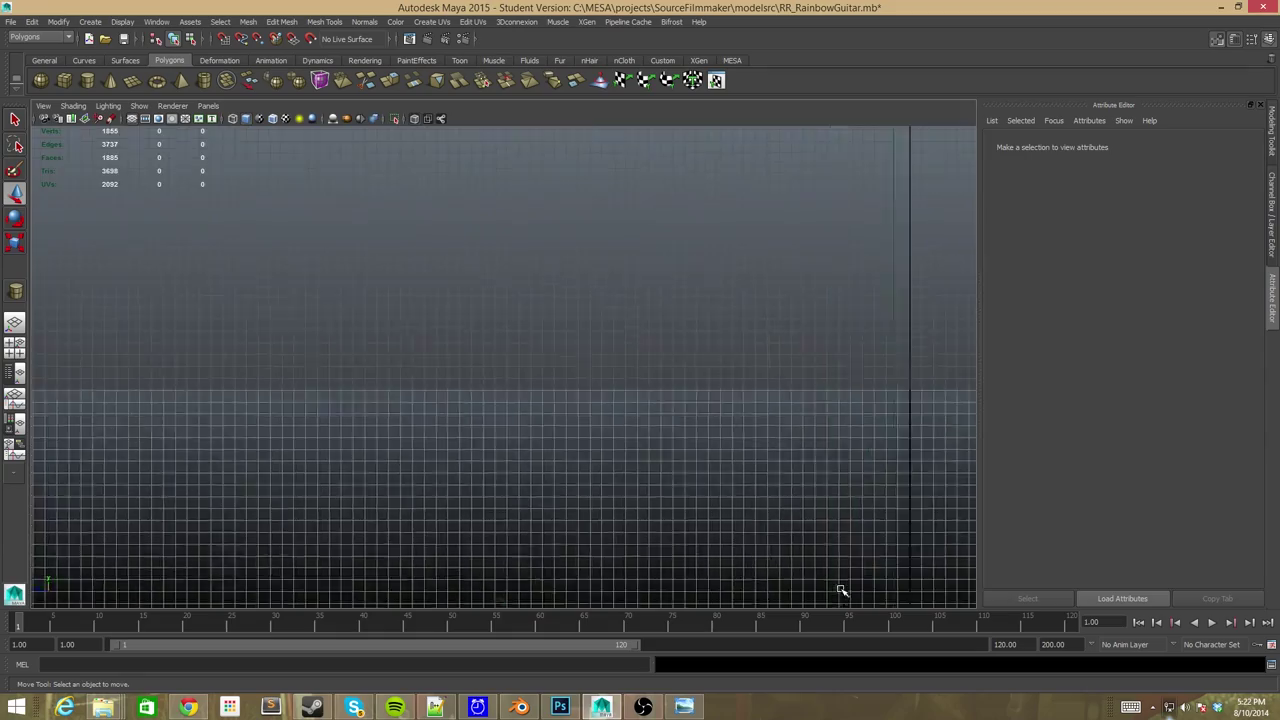
{"action": "left_click", "coordinate": [480, 250]}
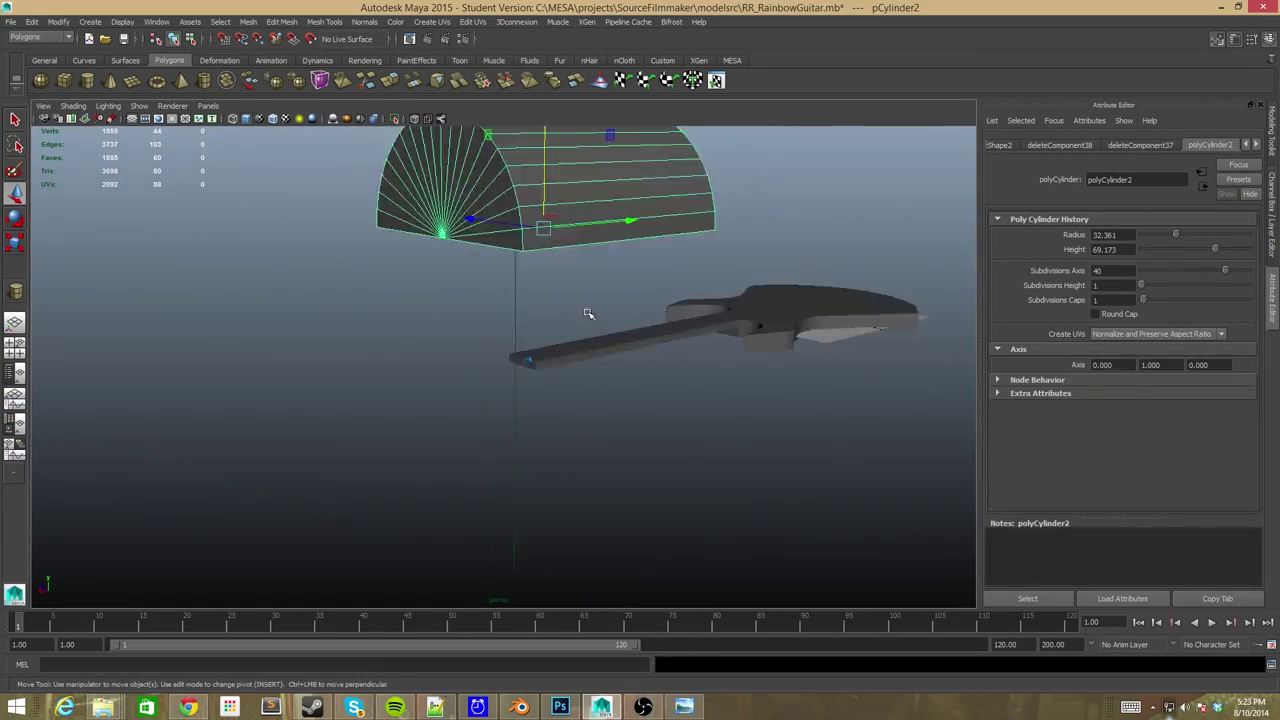
{"action": "mouse_move", "coordinate": [588, 313]}
{"action": "left_mouse_down", "text": "alt"}
{"action": "mouse_move", "coordinate": [600, 305]}
{"action": "mouse_move", "coordinate": [686, 357]}
{"action": "mouse_move", "coordinate": [593, 274]}
{"action": "mouse_move", "coordinate": [249, 289]}
{"action": "left_mouse_up", "text": "alt"}
{"action": "key", "text": "ctrl+space"}
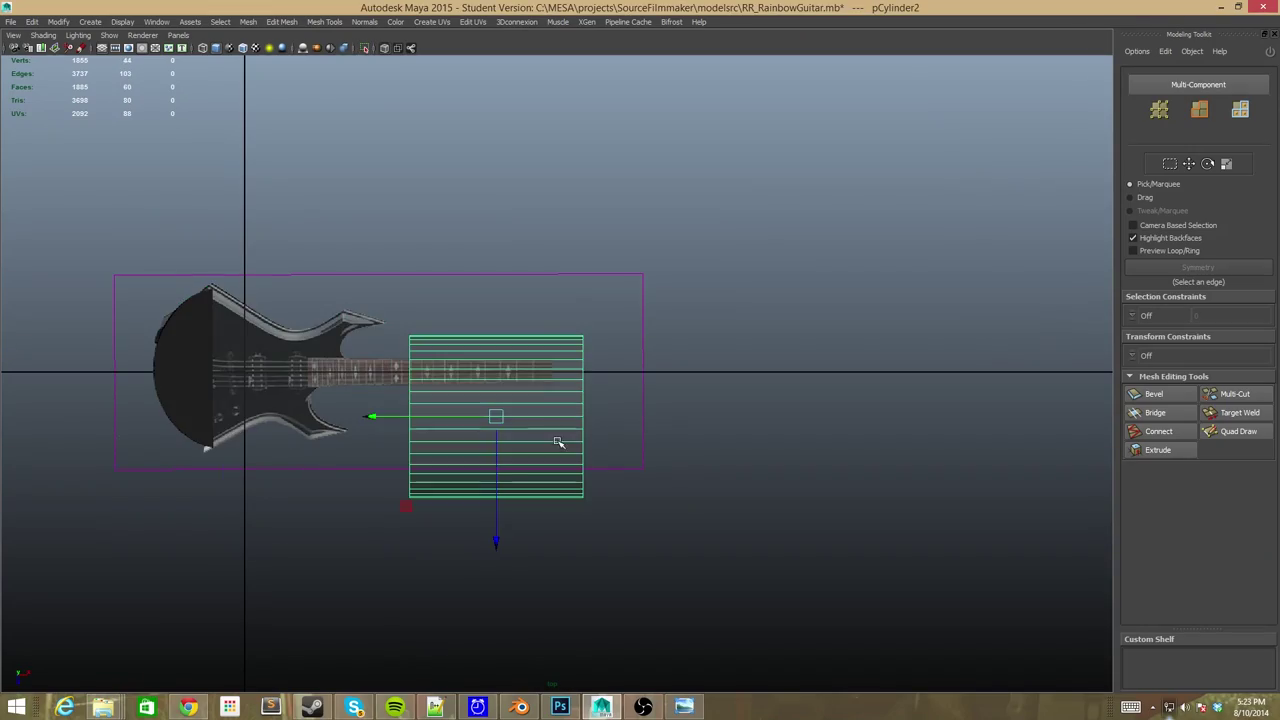
Tumble around the whole guitar and undo the recent half-cylinder face edits.
{"action": "scroll", "coordinate": [481, 373], "scroll_direction": "up", "scroll_amount": 5}
{"action": "scroll", "coordinate": [457, 400], "scroll_direction": "down", "scroll_amount": 2}
{"action": "scroll", "coordinate": [306, 437], "scroll_direction": "down", "scroll_amount": 2}
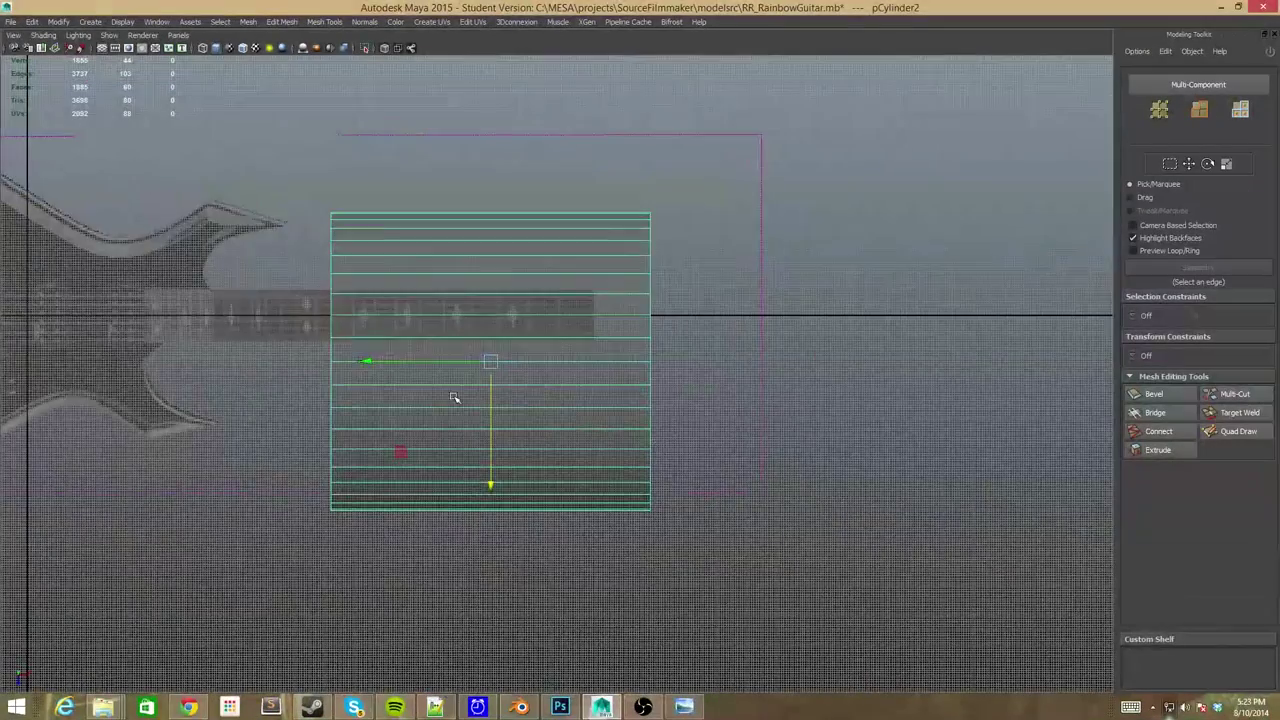
{"action": "left_click_drag", "start_coordinate": [271, 200], "coordinate": [628, 480], "text": "alt"}
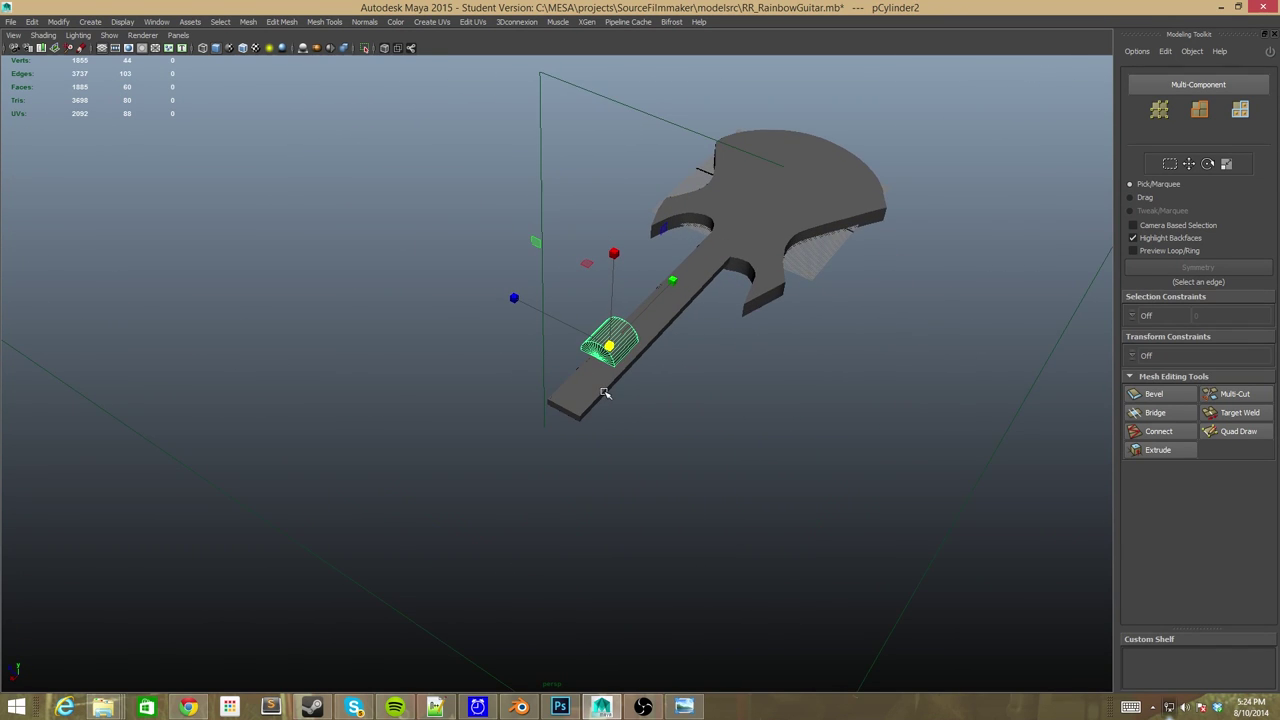
{"action": "left_click_drag", "start_coordinate": [624, 455], "coordinate": [498, 423], "text": "alt"}
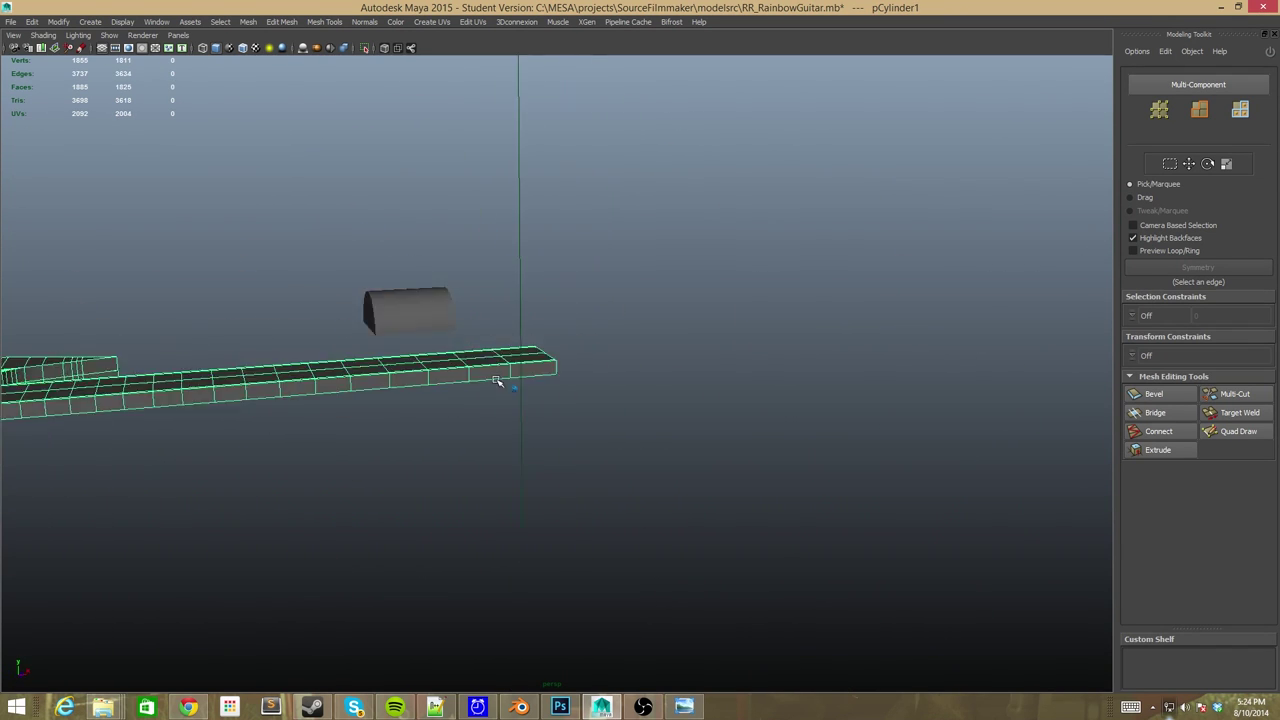
{"action": "key", "text": "ctrl+z"}
{"action": "left_click_drag", "start_coordinate": [514, 371], "coordinate": [694, 430], "text": "alt"}
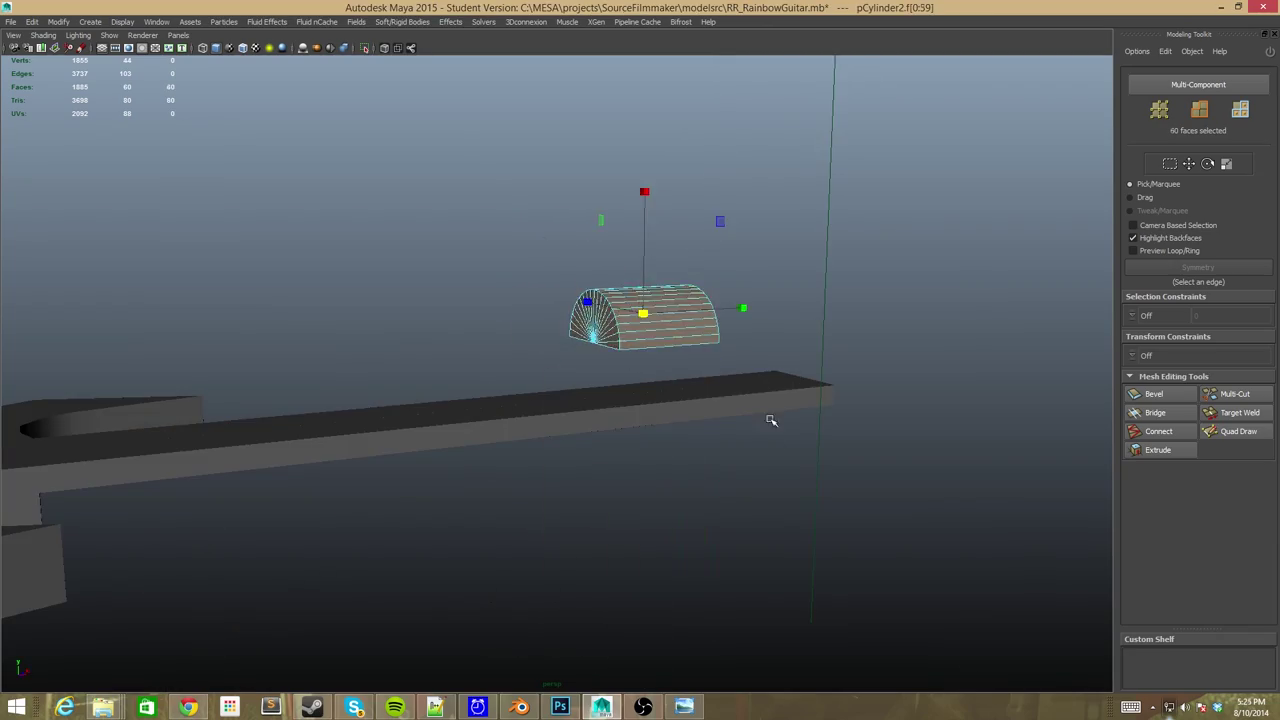
{"action": "key", "text": "ctrl+z"}
{"action": "mouse_move", "coordinate": [770, 420]}
{"action": "left_mouse_down", "text": "alt"}
{"action": "mouse_move", "coordinate": [763, 374]}
{"action": "mouse_move", "coordinate": [491, 283]}
{"action": "mouse_move", "coordinate": [507, 228]}
{"action": "left_mouse_up", "text": "alt"}
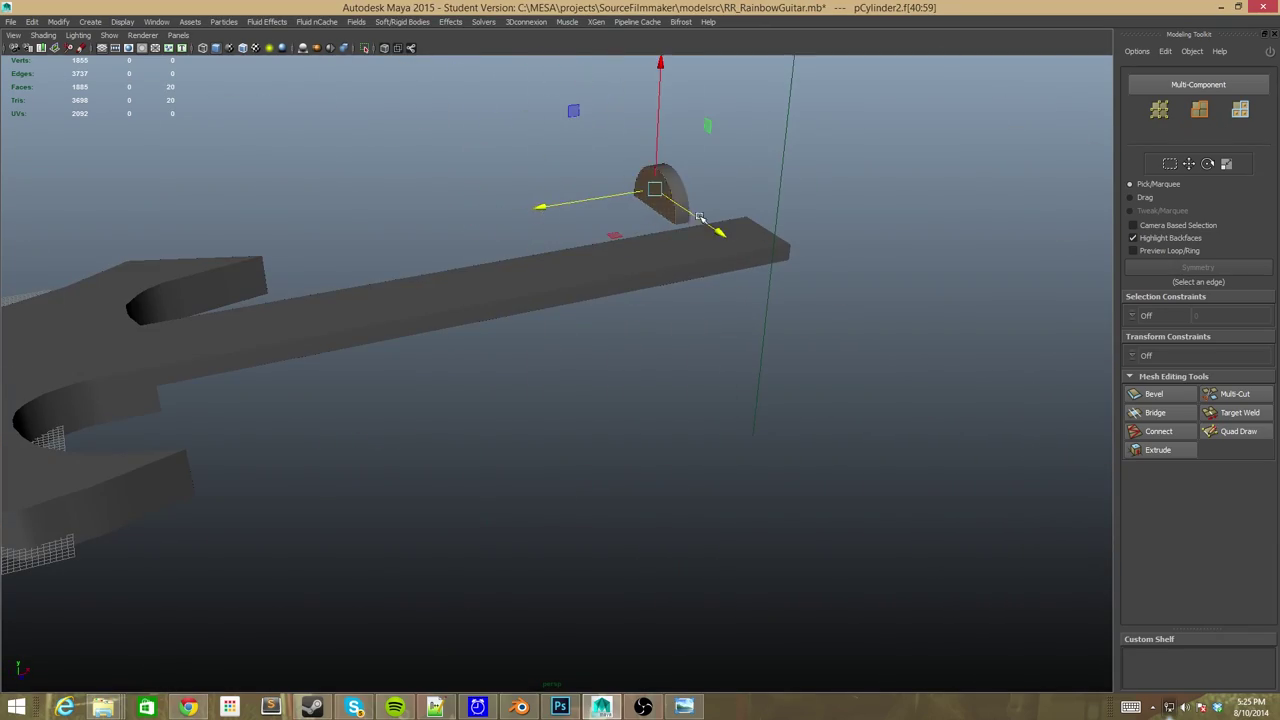
Close in on the half-cylinder resting on the neck in the front and perspective views.
{"action": "key", "text": "space"}
{"action": "key", "text": "space"}
{"action": "key", "text": "space"}
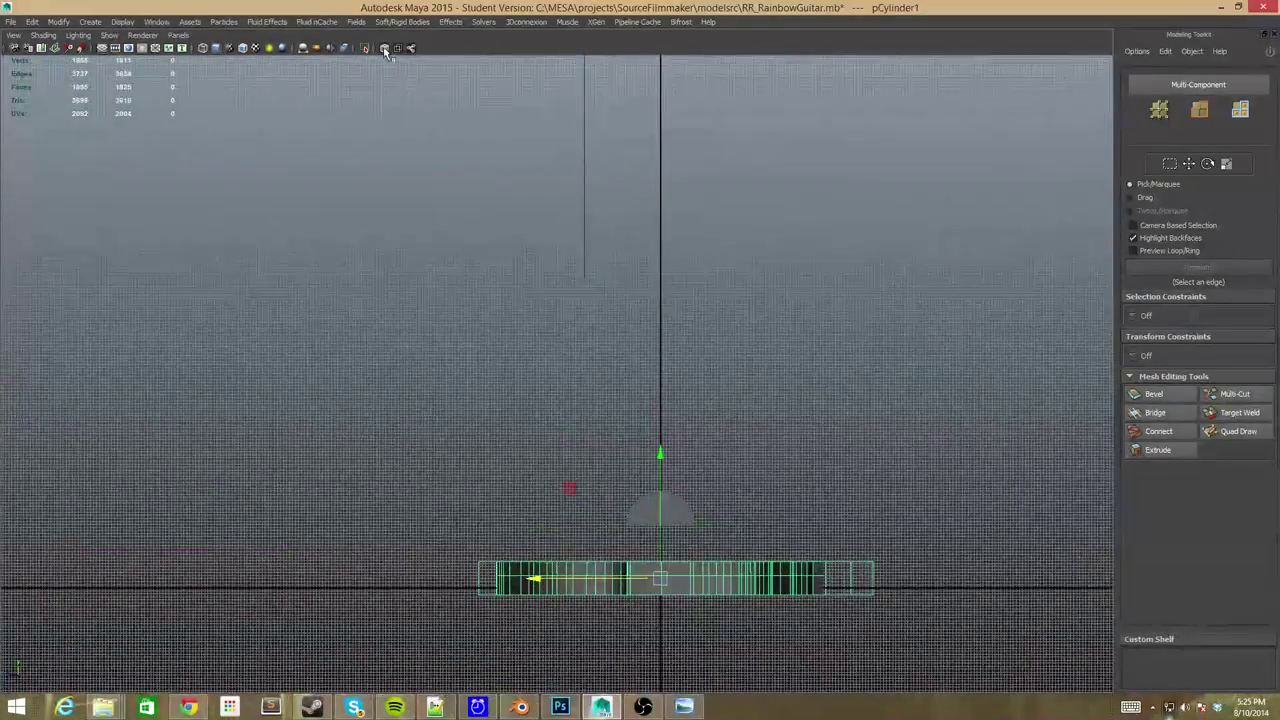
{"action": "scroll", "coordinate": [514, 366], "scroll_direction": "up", "scroll_amount": 5}
{"action": "middle_click_drag", "start_coordinate": [514, 366], "coordinate": [487, 484], "text": "alt"}
{"action": "key", "text": "space"}
{"action": "key", "text": "space"}
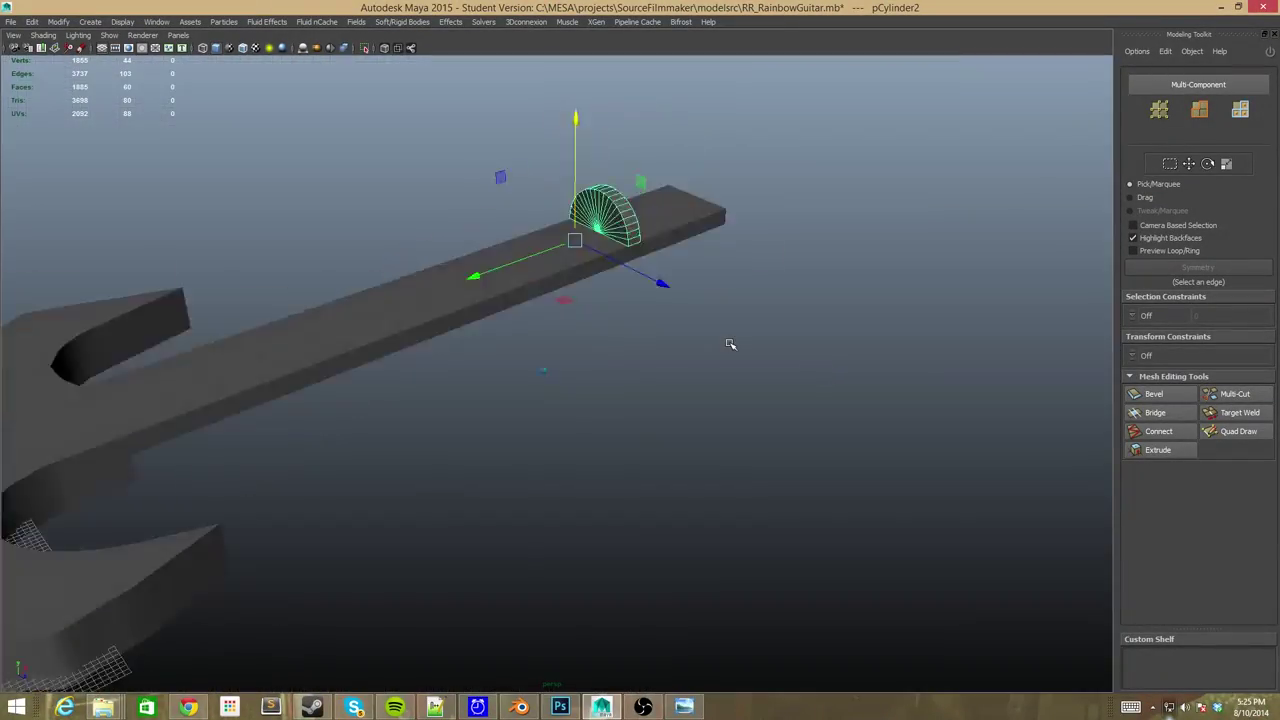
{"action": "scroll", "coordinate": [731, 343], "scroll_direction": "up", "scroll_amount": 5}
{"action": "left_click_drag", "start_coordinate": [731, 343], "coordinate": [589, 309], "text": "alt"}
{"action": "scroll", "coordinate": [589, 305], "scroll_direction": "down", "scroll_amount": 3}
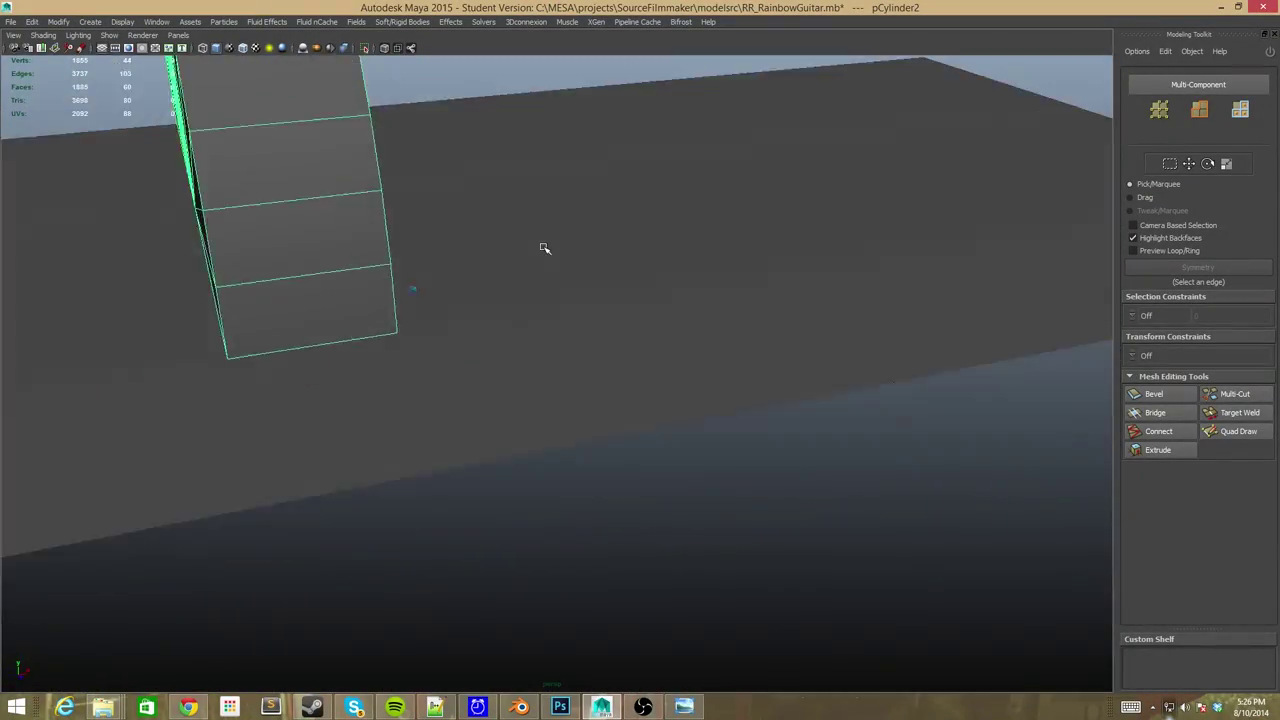
{"action": "scroll", "coordinate": [543, 249], "scroll_direction": "down", "scroll_amount": 3}
{"action": "scroll", "coordinate": [543, 245], "scroll_direction": "down", "scroll_amount": 3}
{"action": "mouse_move", "coordinate": [543, 245]}
{"action": "left_mouse_down", "text": "alt"}
{"action": "mouse_move", "coordinate": [593, 378]}
{"action": "mouse_move", "coordinate": [471, 243]}
{"action": "left_mouse_up", "text": "alt"}
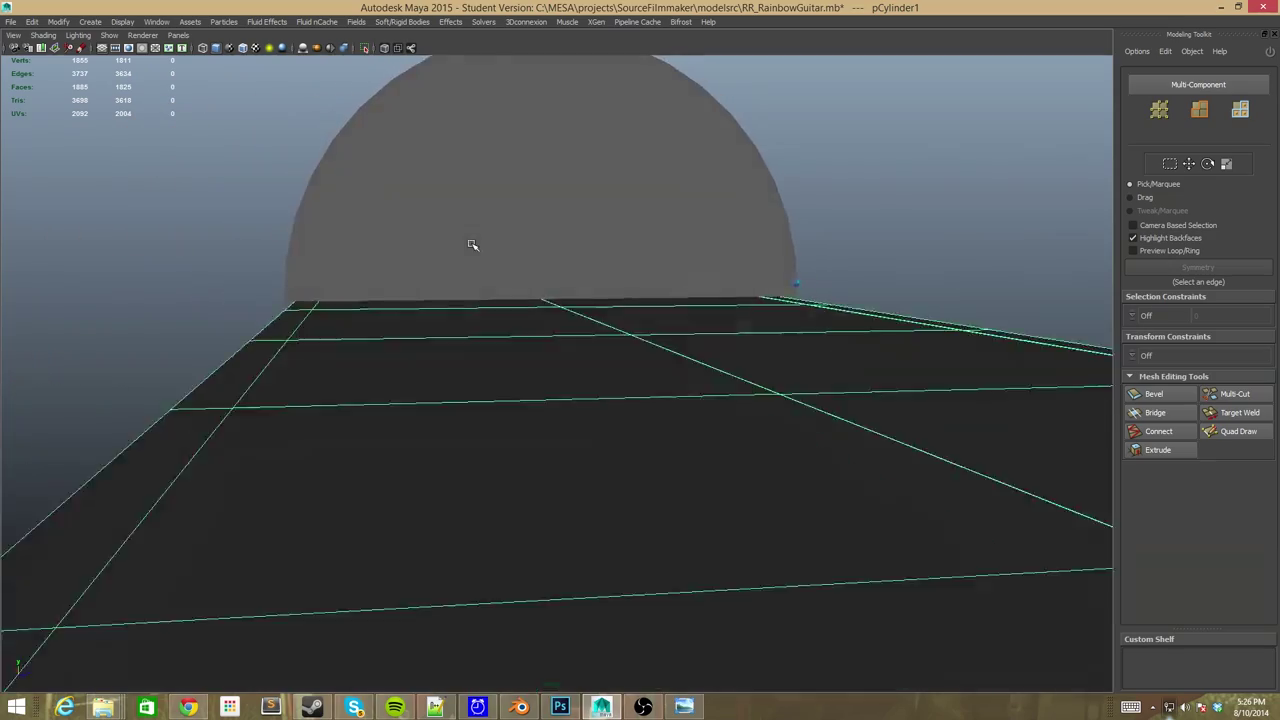
With the Attribute Editor shown, select the neck, then the half-cylinder, and start scaling it.
{"action": "key", "text": "space"}
{"action": "scroll", "coordinate": [451, 343], "scroll_direction": "up", "scroll_amount": 3}
{"action": "key", "text": "ctrl+space"}
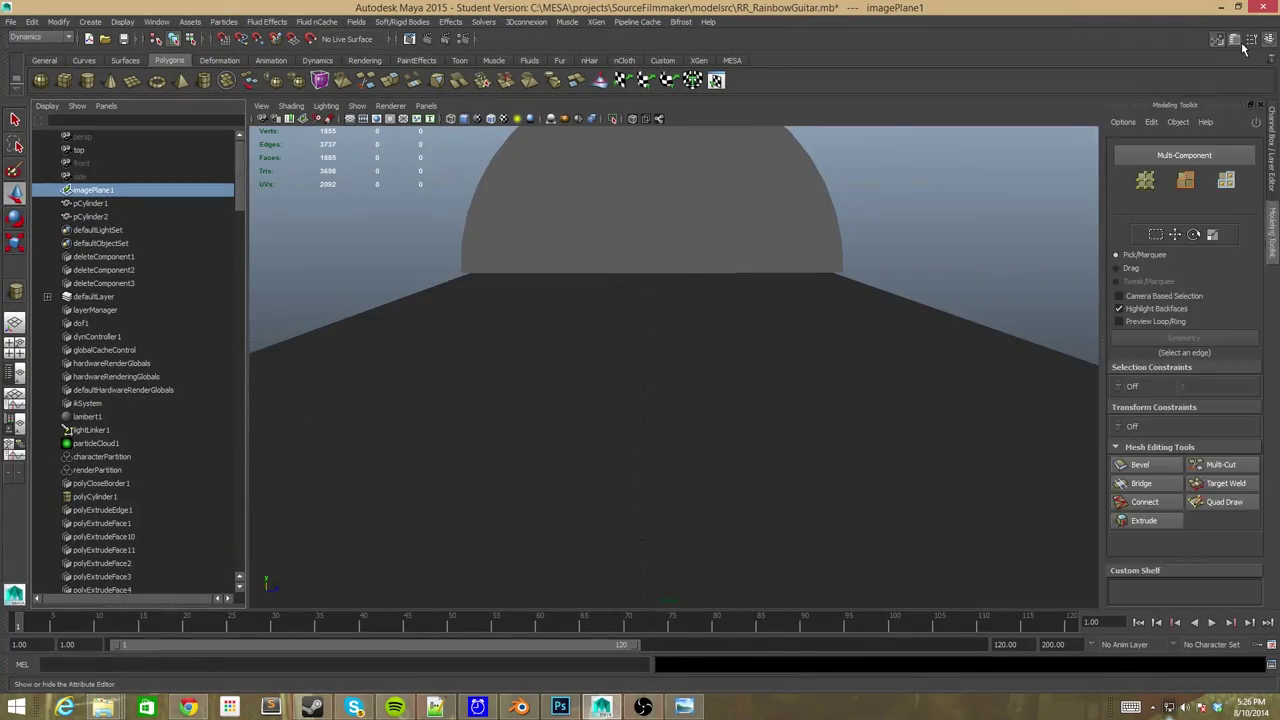
{"action": "key", "text": "ctrl+a"}
{"action": "left_click", "coordinate": [434, 337]}
{"action": "scroll", "coordinate": [508, 400], "scroll_direction": "up", "scroll_amount": 3}
{"action": "left_click", "coordinate": [508, 400]}
{"action": "key", "text": "r"}
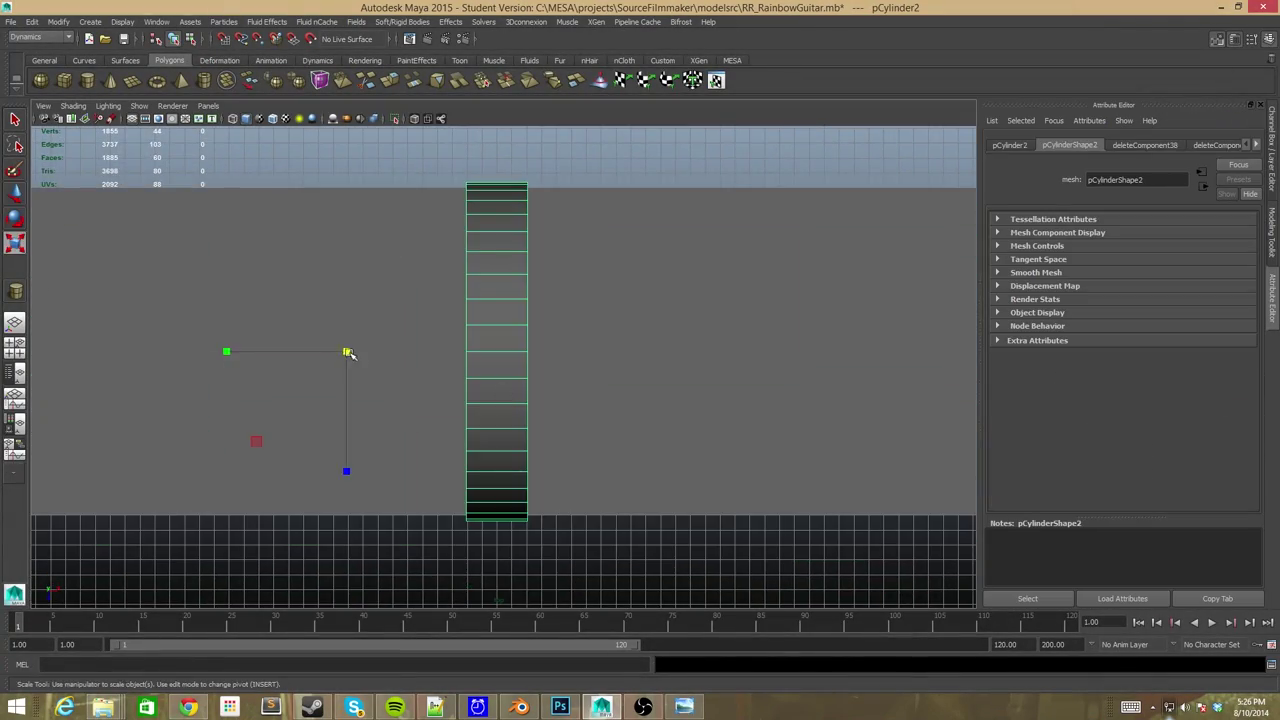
{"action": "left_click_drag", "start_coordinate": [396, 221], "coordinate": [794, 297], "text": "alt"}
Check the half-cylinder's placement from the front and side views, then return to perspective.
{"action": "key", "text": "ctrl+space"}
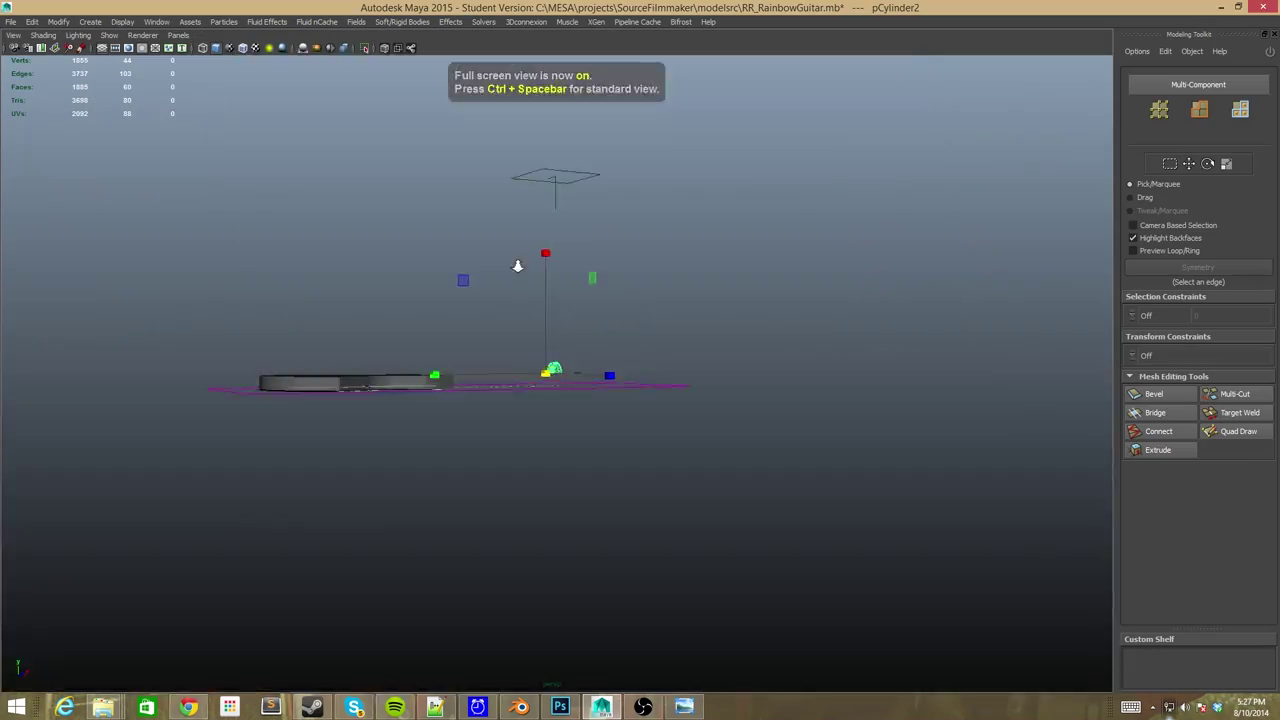
{"action": "left_click_drag", "start_coordinate": [524, 271], "coordinate": [606, 471]}
{"action": "scroll", "coordinate": [471, 245], "scroll_direction": "up", "scroll_amount": 5}
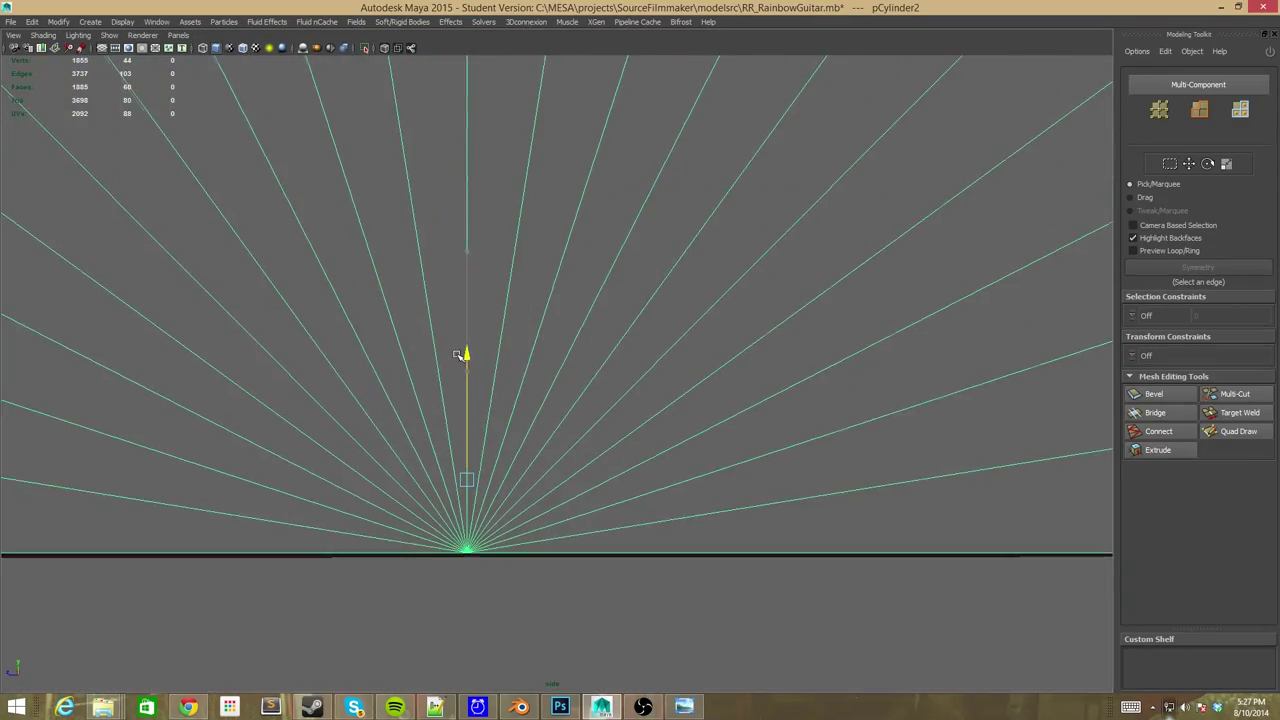
{"action": "left_click_drag", "start_coordinate": [460, 355], "coordinate": [346, 365]}
{"action": "mouse_move", "coordinate": [878, 375]}
{"action": "left_mouse_down"}
{"action": "mouse_move", "coordinate": [891, 271]}
{"action": "mouse_move", "coordinate": [837, 429]}
{"action": "mouse_move", "coordinate": [345, 269]}
{"action": "mouse_move", "coordinate": [768, 200]}
{"action": "mouse_move", "coordinate": [702, 380]}
{"action": "left_mouse_up"}
{"action": "scroll", "coordinate": [891, 271], "scroll_direction": "up", "scroll_amount": 3}
{"action": "scroll", "coordinate": [345, 269], "scroll_direction": "down", "scroll_amount": 3}
{"action": "scroll", "coordinate": [690, 218], "scroll_direction": "up", "scroll_amount": 3}
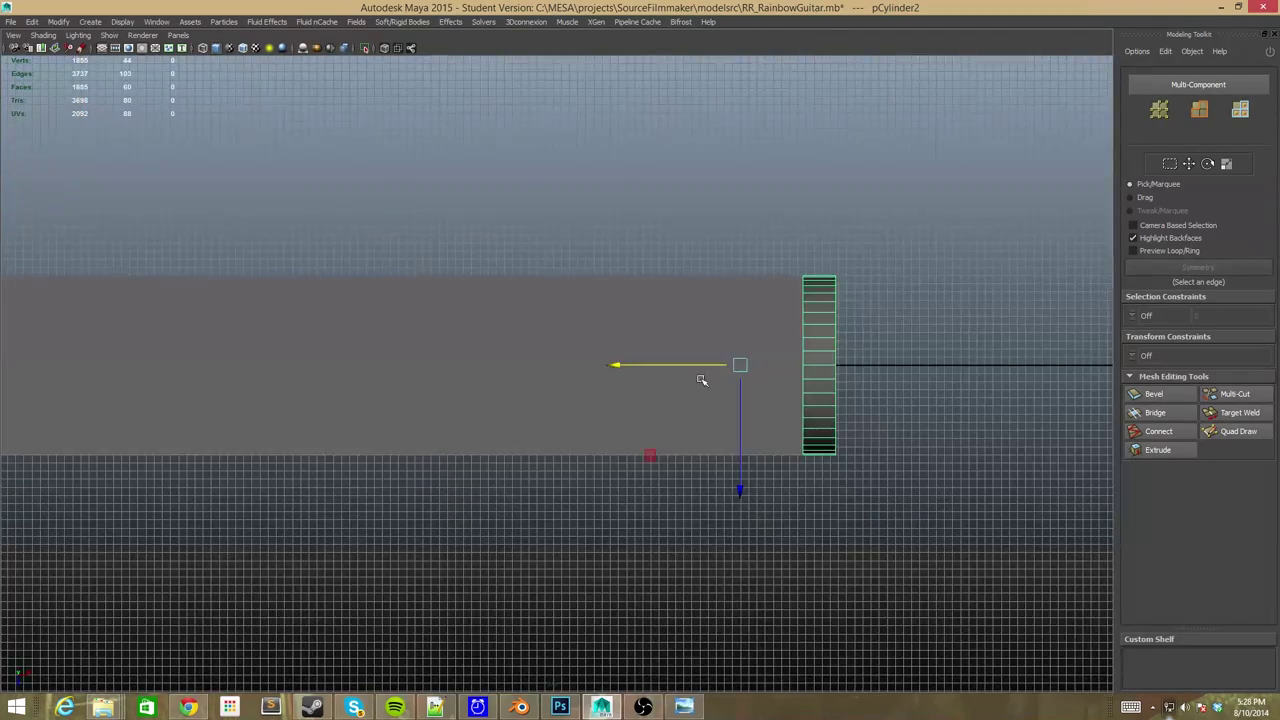
Orbit close to the neck's edge and select two faces on top of the neck.
{"action": "mouse_move", "coordinate": [892, 370]}
{"action": "left_mouse_down", "text": "alt"}
{"action": "mouse_move", "coordinate": [900, 303]}
{"action": "mouse_move", "coordinate": [234, 260]}
{"action": "left_mouse_up", "text": "alt"}
{"action": "scroll", "coordinate": [905, 300], "scroll_direction": "up", "scroll_amount": 3}
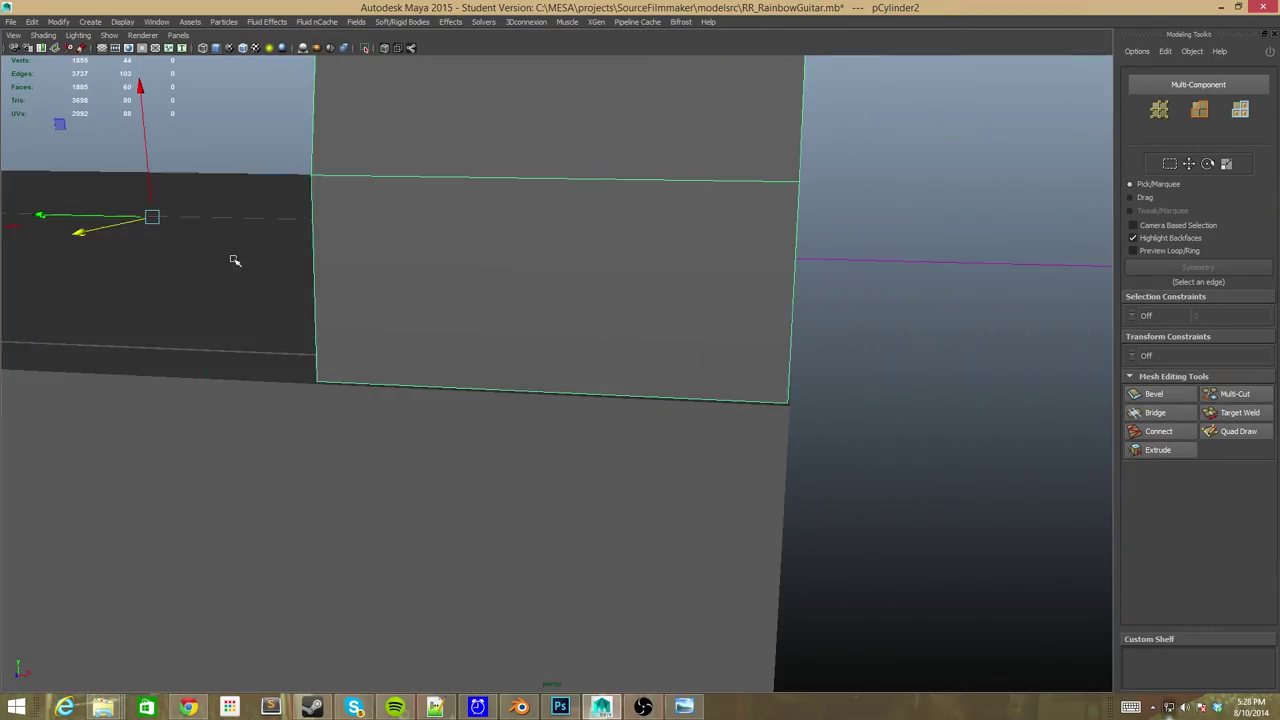
{"action": "mouse_move", "coordinate": [42, 215]}
{"action": "left_mouse_down", "text": "alt"}
{"action": "mouse_move", "coordinate": [866, 117]}
{"action": "mouse_move", "coordinate": [927, 317]}
{"action": "left_mouse_up", "text": "alt"}
{"action": "mouse_move", "coordinate": [1027, 252]}
{"action": "left_mouse_down", "text": "alt"}
{"action": "mouse_move", "coordinate": [729, 337]}
{"action": "mouse_move", "coordinate": [689, 333]}
{"action": "left_mouse_up", "text": "alt"}
{"action": "mouse_move", "coordinate": [414, 427]}
{"action": "left_mouse_down", "text": "alt"}
{"action": "mouse_move", "coordinate": [508, 409]}
{"action": "mouse_move", "coordinate": [314, 277]}
{"action": "mouse_move", "coordinate": [322, 318]}
{"action": "mouse_move", "coordinate": [491, 257]}
{"action": "left_mouse_up", "text": "alt"}
{"action": "scroll", "coordinate": [508, 409], "scroll_direction": "down", "scroll_amount": 3}
{"action": "right_click_drag", "start_coordinate": [491, 257], "coordinate": [491, 290]}
{"action": "left_click", "coordinate": [520, 300]}
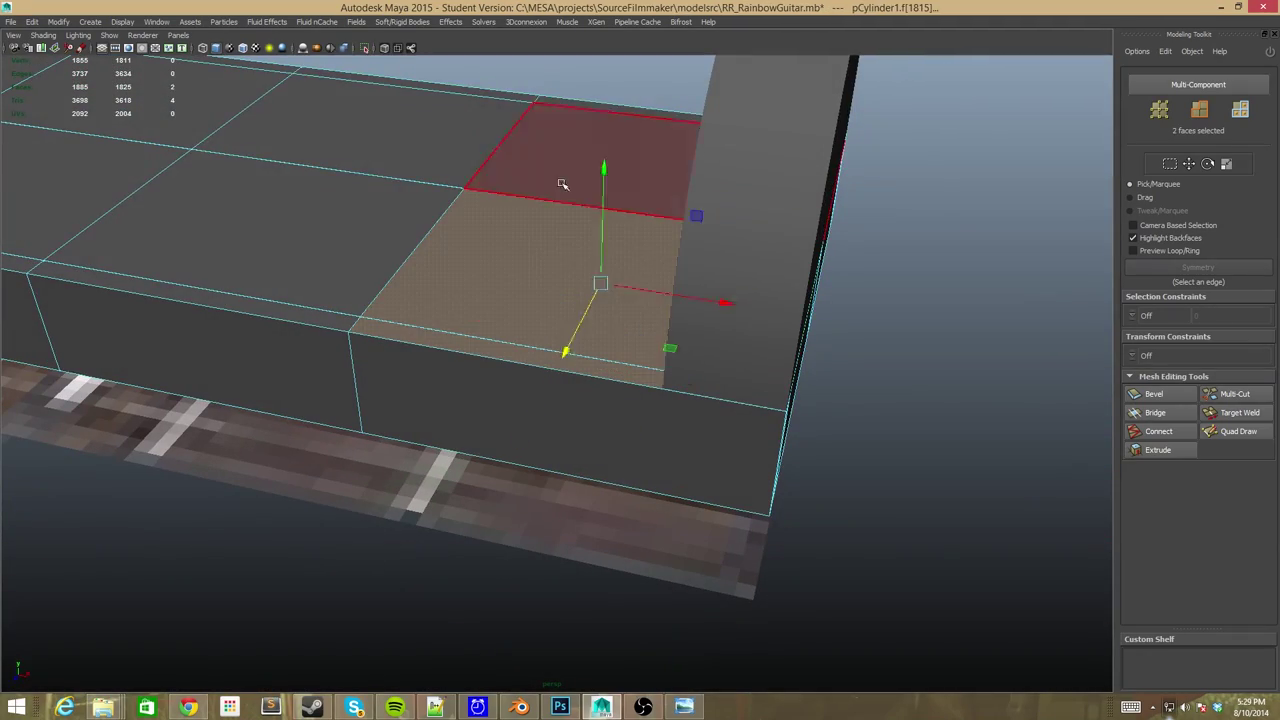
{"action": "left_click", "coordinate": [563, 183], "text": "shift"}
{"action": "left_click", "coordinate": [314, 277], "text": "shift"}
{"action": "mouse_move", "coordinate": [314, 277]}
{"action": "left_mouse_down", "text": "alt"}
{"action": "mouse_move", "coordinate": [302, 301]}
{"action": "mouse_move", "coordinate": [340, 320]}
{"action": "left_mouse_up", "text": "alt"}
{"action": "key", "text": "alt+Tab"}
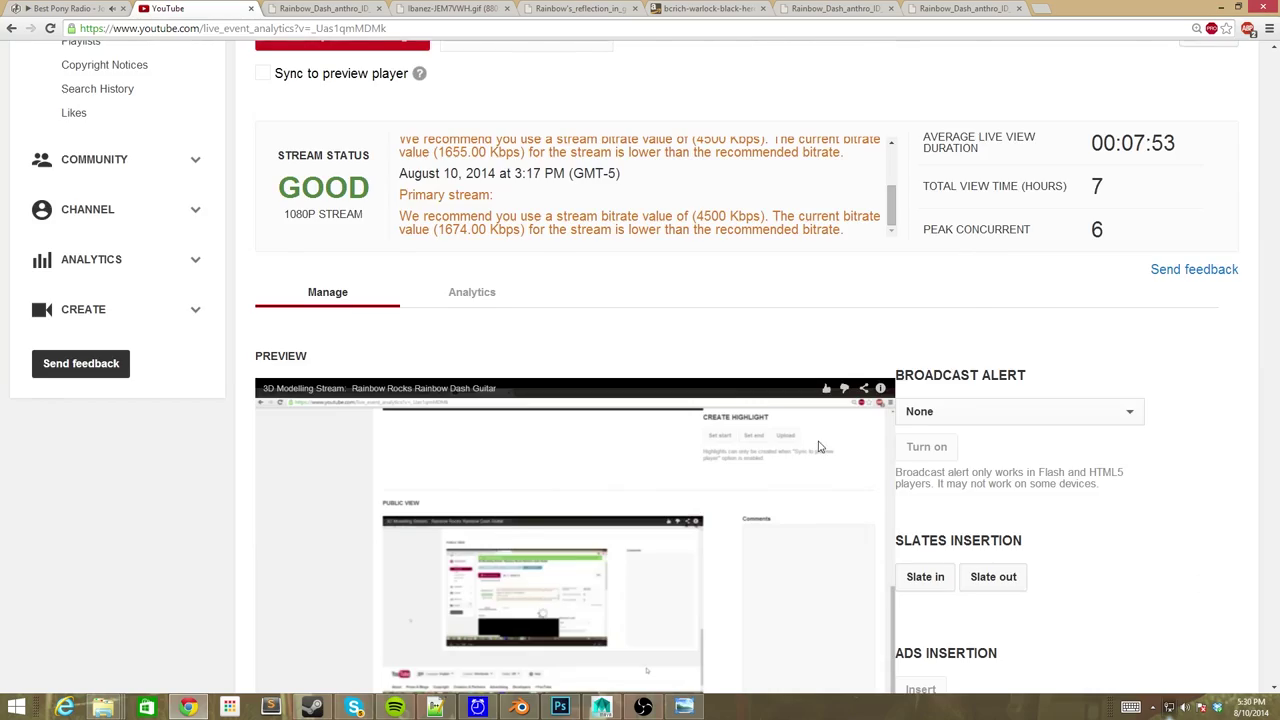
{"action": "scroll", "coordinate": [1263, 406], "scroll_direction": "down", "scroll_amount": 3}
{"action": "scroll", "coordinate": [1263, 406], "scroll_direction": "down", "scroll_amount": 4}
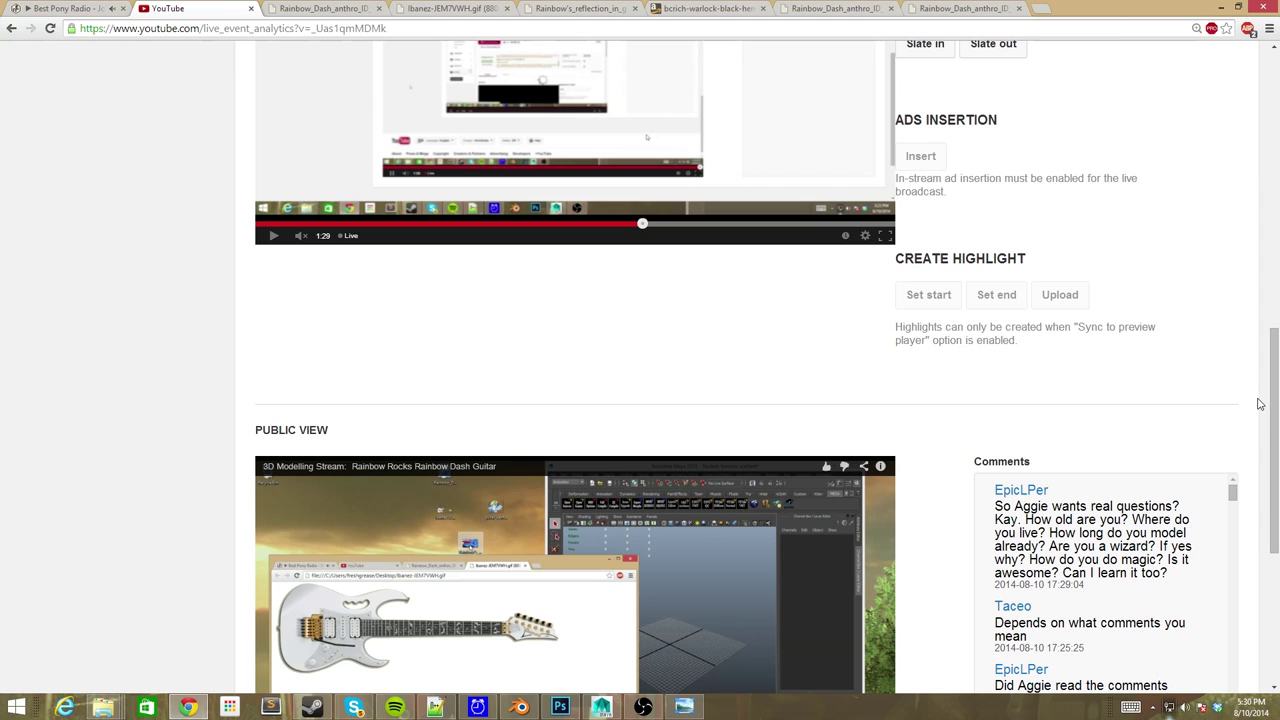
{"action": "scroll", "coordinate": [1259, 403], "scroll_direction": "down", "scroll_amount": 2}
{"action": "scroll", "coordinate": [1058, 437], "scroll_direction": "down", "scroll_amount": 2}
{"action": "scroll", "coordinate": [1058, 437], "scroll_direction": "up", "scroll_amount": 1}
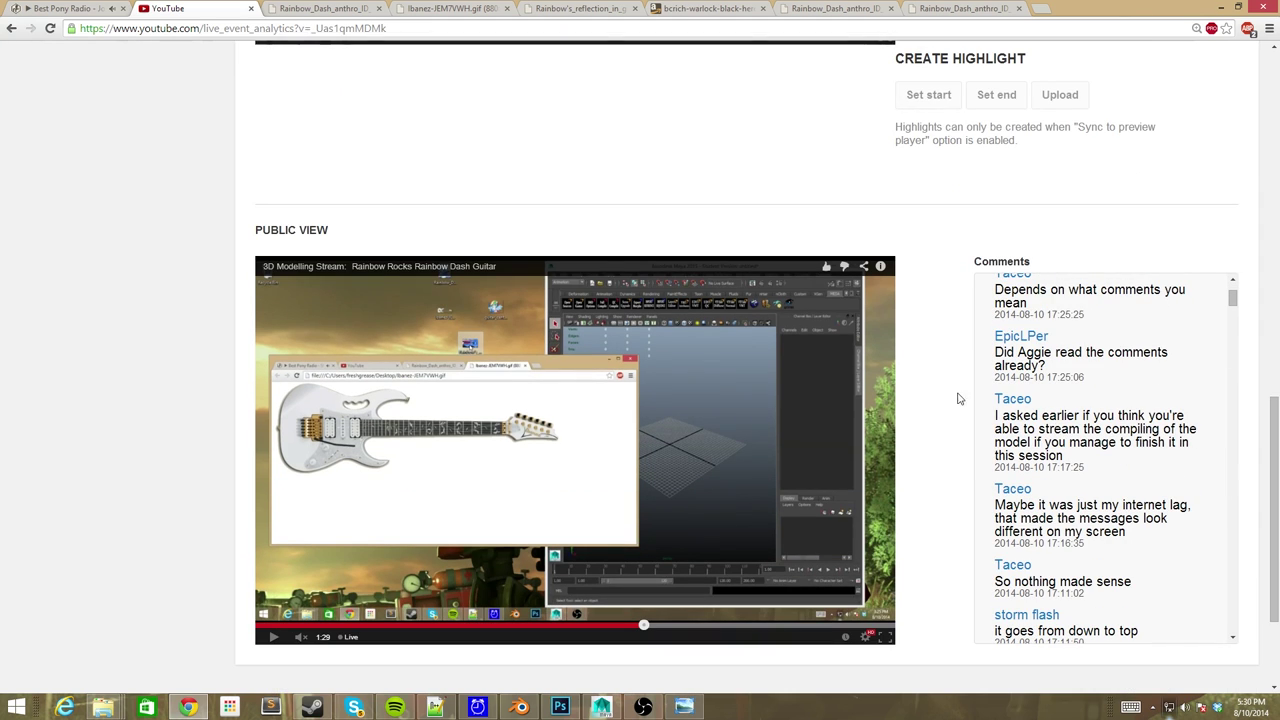
{"action": "scroll", "coordinate": [996, 508], "scroll_direction": "up", "scroll_amount": 3}
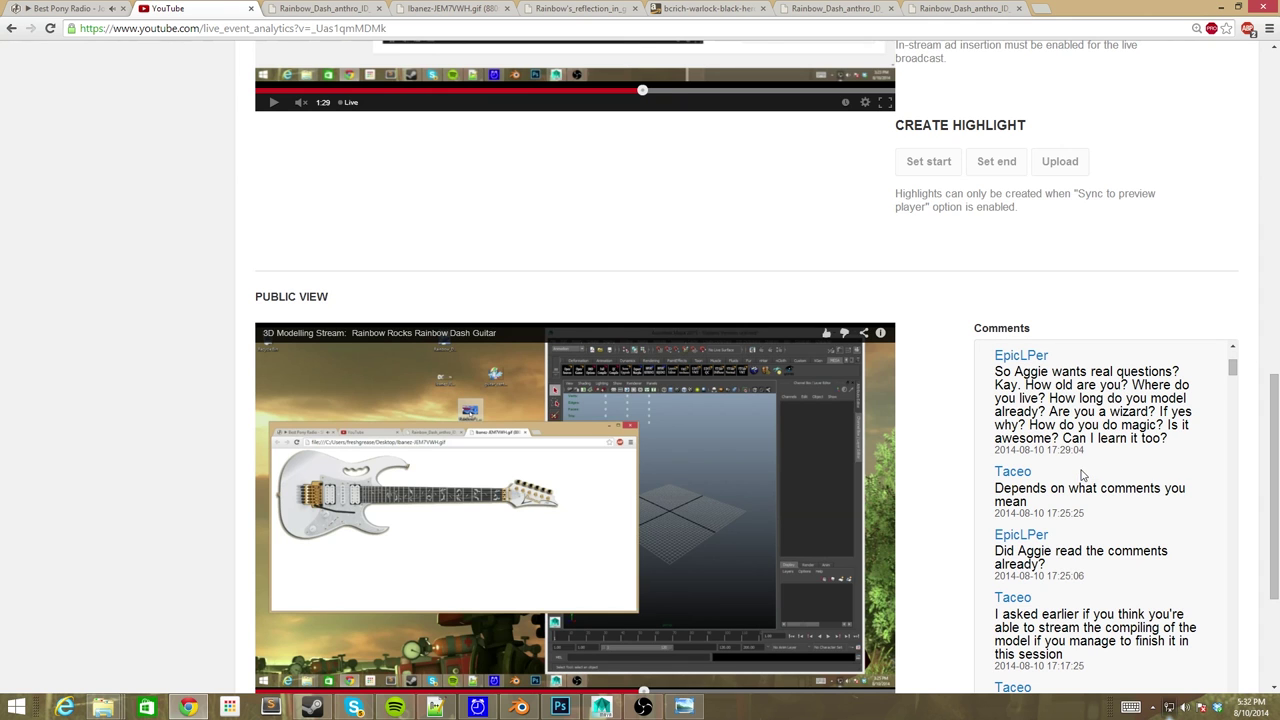
{"action": "scroll", "coordinate": [1081, 474], "scroll_direction": "down", "scroll_amount": 1}
{"action": "scroll", "coordinate": [1060, 480], "scroll_direction": "up", "scroll_amount": 1}
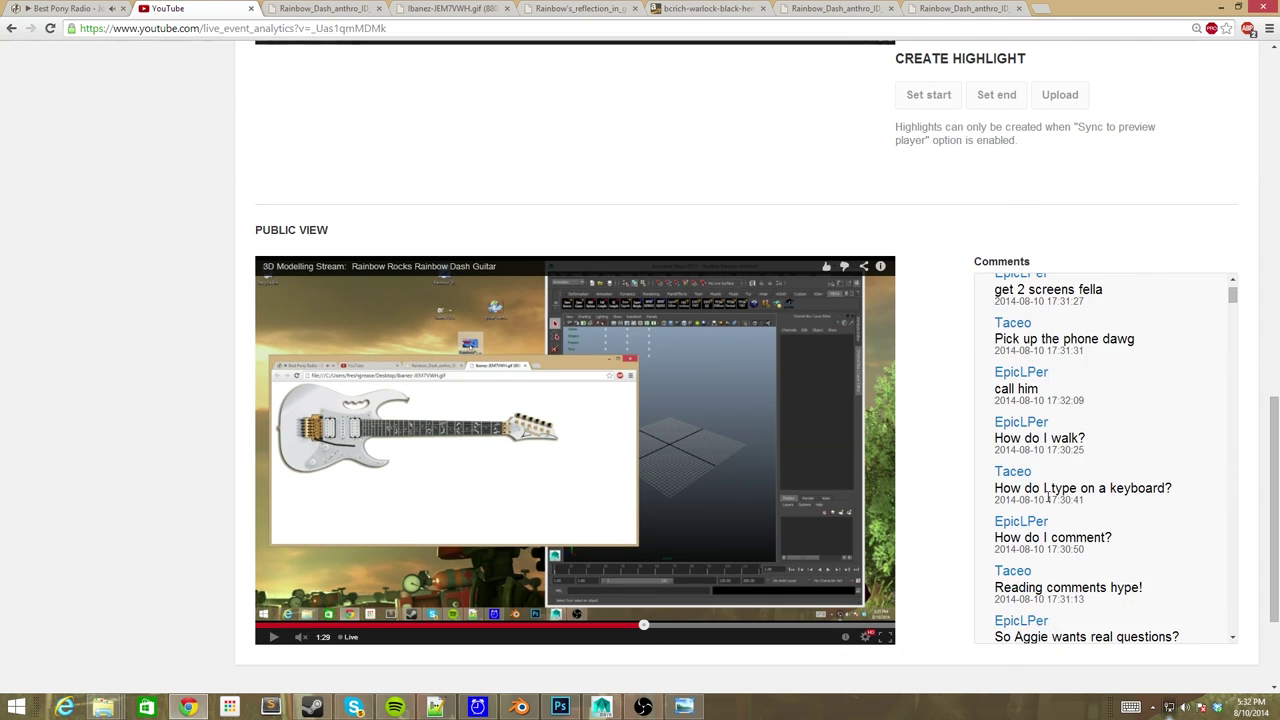
{"action": "scroll", "coordinate": [1070, 500], "scroll_direction": "up", "scroll_amount": 1}
{"action": "scroll", "coordinate": [1128, 591], "scroll_direction": "up", "scroll_amount": 1}
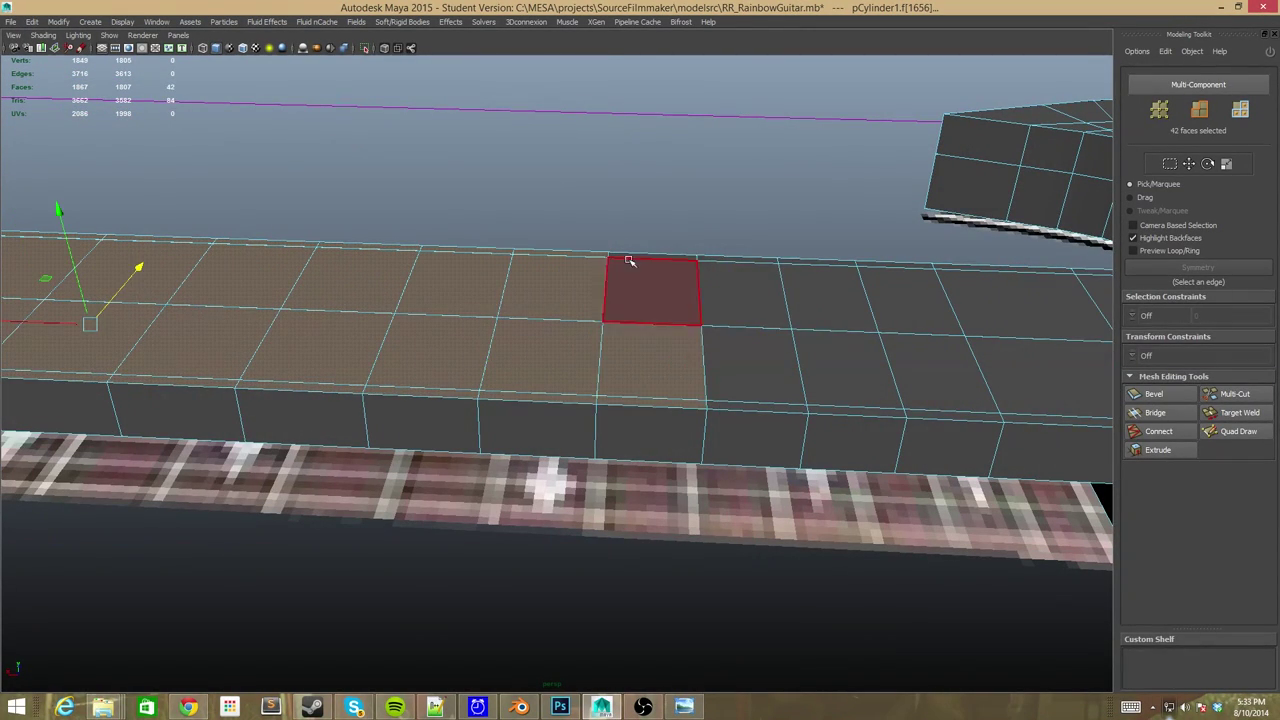
Delete the selected neck-top faces, undoing once and redoing the deletion, then inspect the opened neck.
{"action": "key", "text": "Delete"}
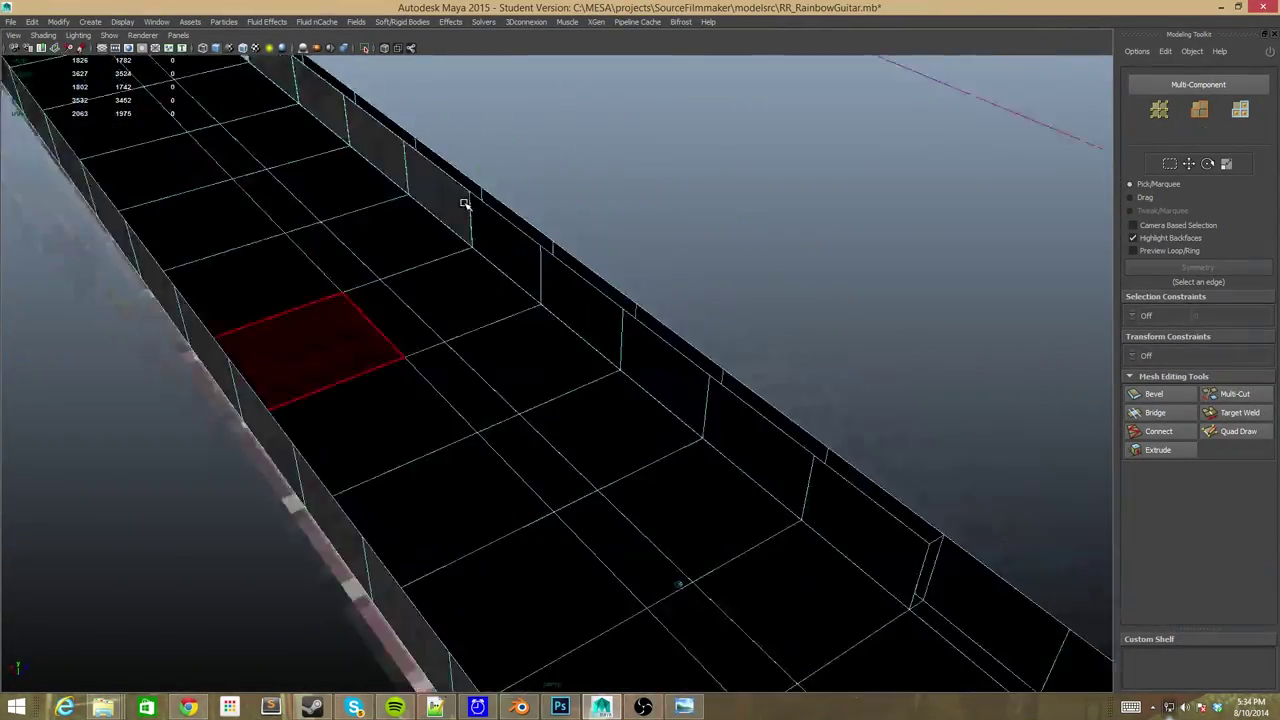
{"action": "left_click_drag", "start_coordinate": [677, 291], "coordinate": [466, 197], "text": "alt"}
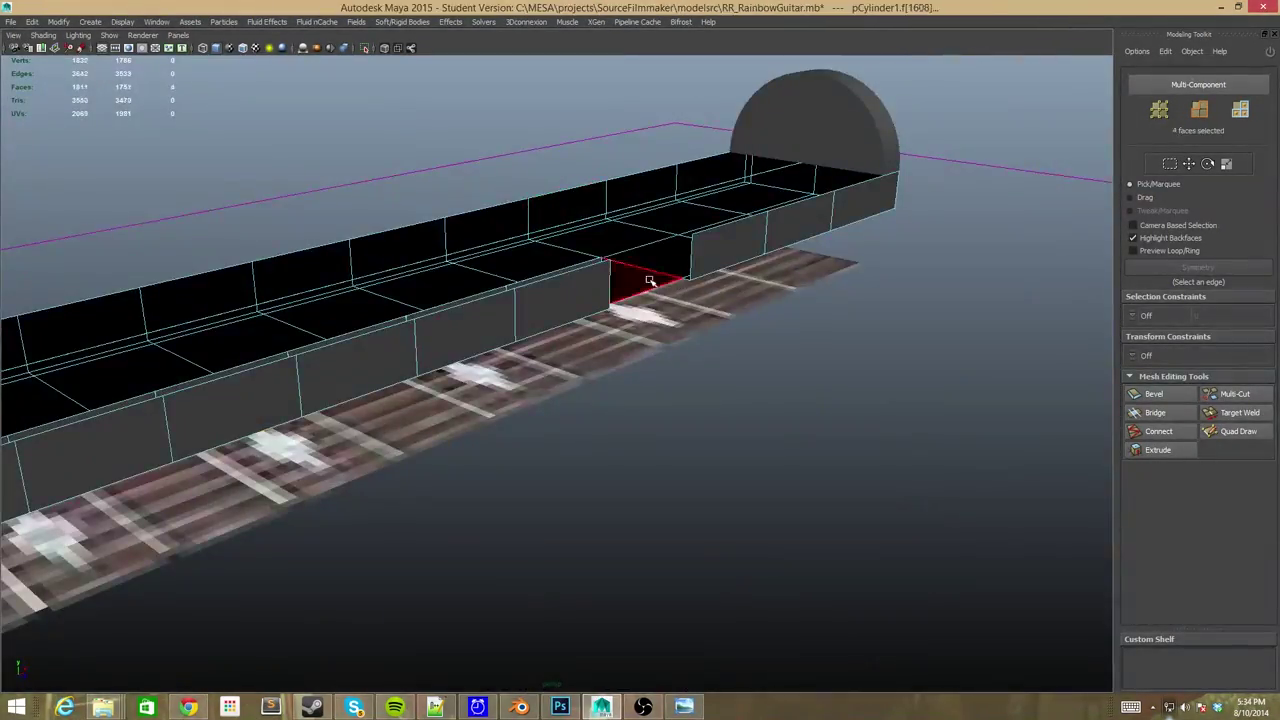
{"action": "key", "text": "ctrl+z"}
{"action": "key", "text": "Delete"}
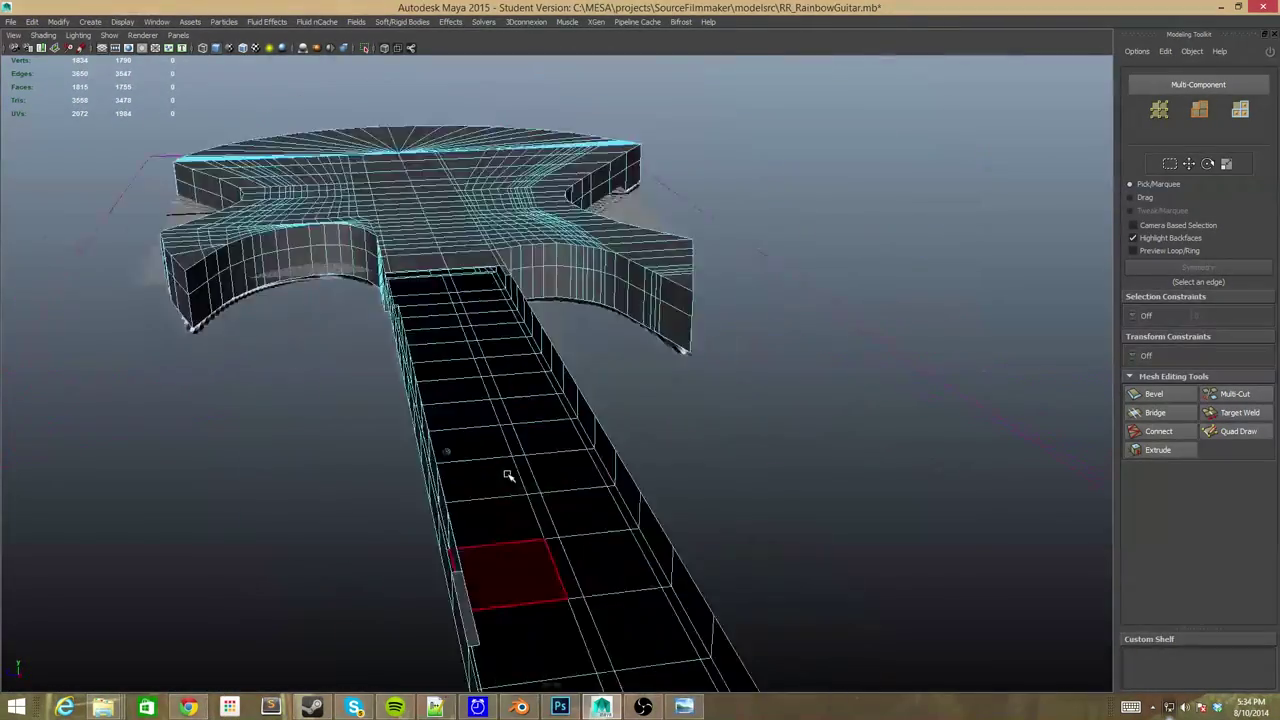
{"action": "right_click_drag", "start_coordinate": [552, 443], "coordinate": [551, 517], "text": "shift"}
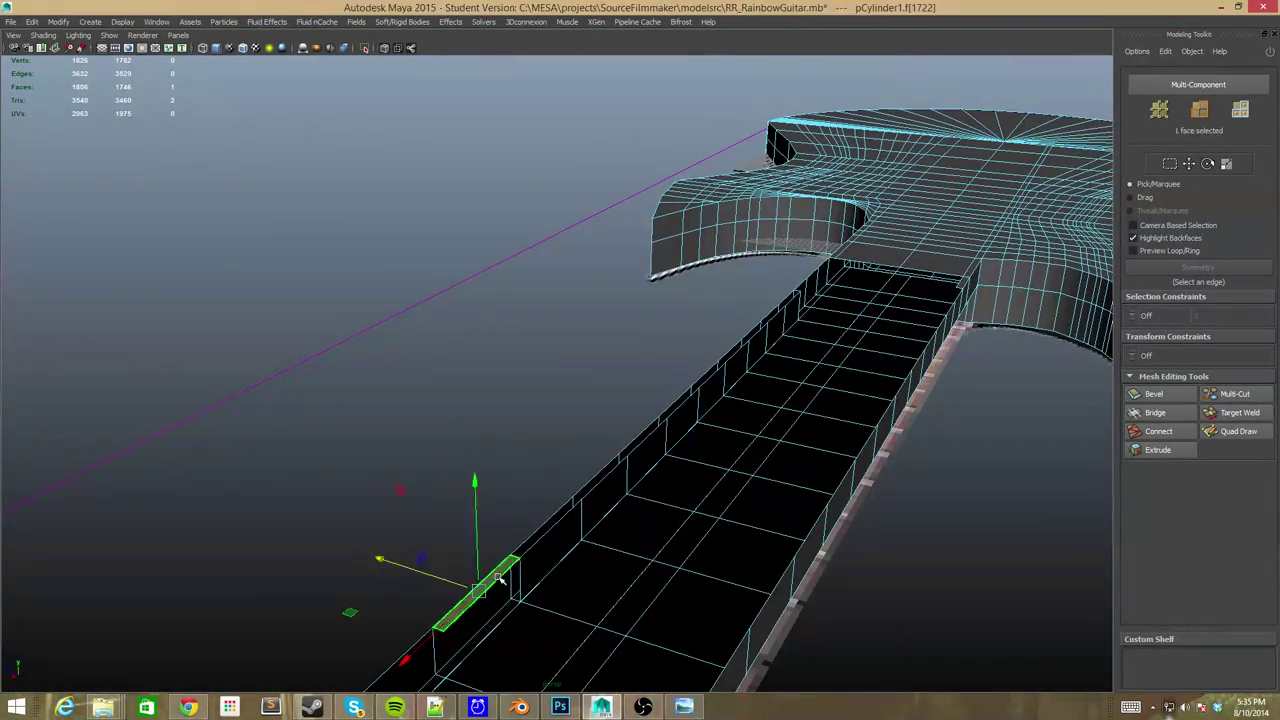
{"action": "mouse_move", "coordinate": [806, 311]}
{"action": "left_mouse_down", "text": "alt"}
{"action": "mouse_move", "coordinate": [206, 420]}
{"action": "mouse_move", "coordinate": [737, 420]}
{"action": "mouse_move", "coordinate": [443, 391]}
{"action": "mouse_move", "coordinate": [571, 401]}
{"action": "mouse_move", "coordinate": [623, 523]}
{"action": "mouse_move", "coordinate": [580, 543]}
{"action": "mouse_move", "coordinate": [689, 494]}
{"action": "mouse_move", "coordinate": [827, 374]}
{"action": "left_mouse_up", "text": "alt"}
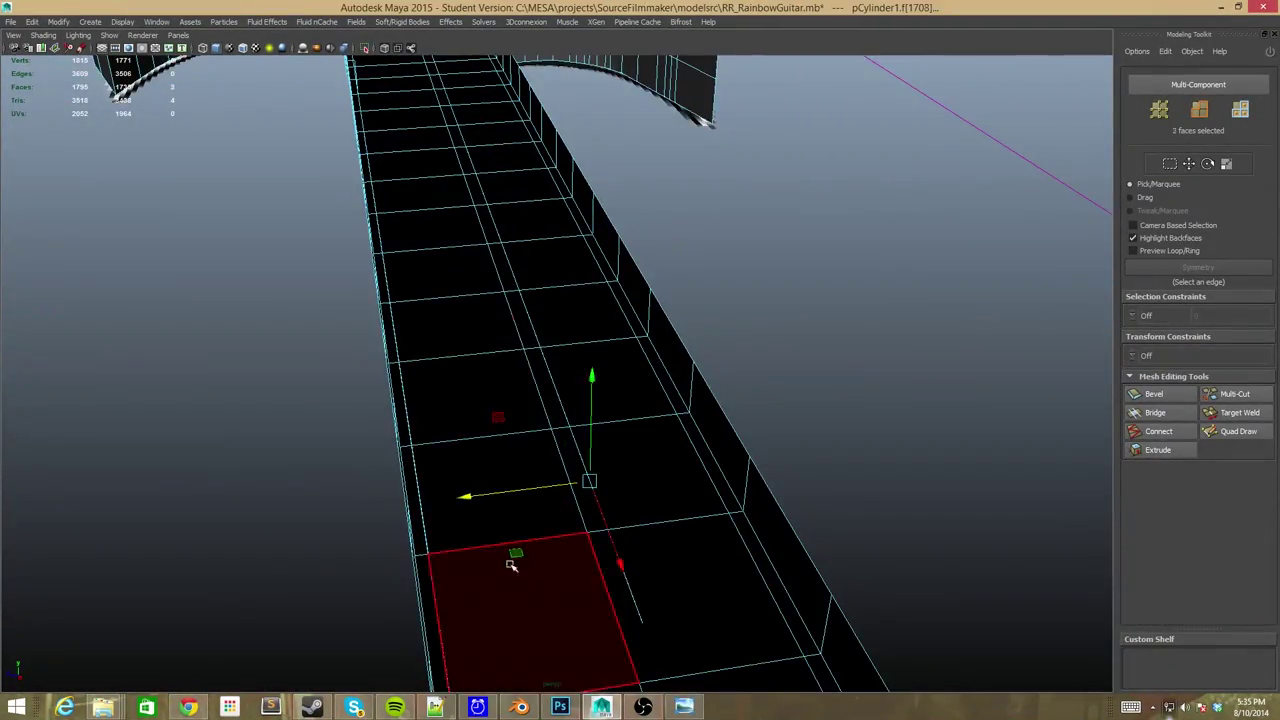
{"action": "left_click_drag", "start_coordinate": [627, 444], "coordinate": [437, 293], "text": "alt"}
Select further top faces along the neck, including one near the body.
{"action": "mouse_move", "coordinate": [437, 293]}
{"action": "left_mouse_down"}
{"action": "mouse_move", "coordinate": [527, 414]}
{"action": "mouse_move", "coordinate": [643, 414]}
{"action": "mouse_move", "coordinate": [544, 400]}
{"action": "left_mouse_up"}
{"action": "left_click", "coordinate": [544, 400]}
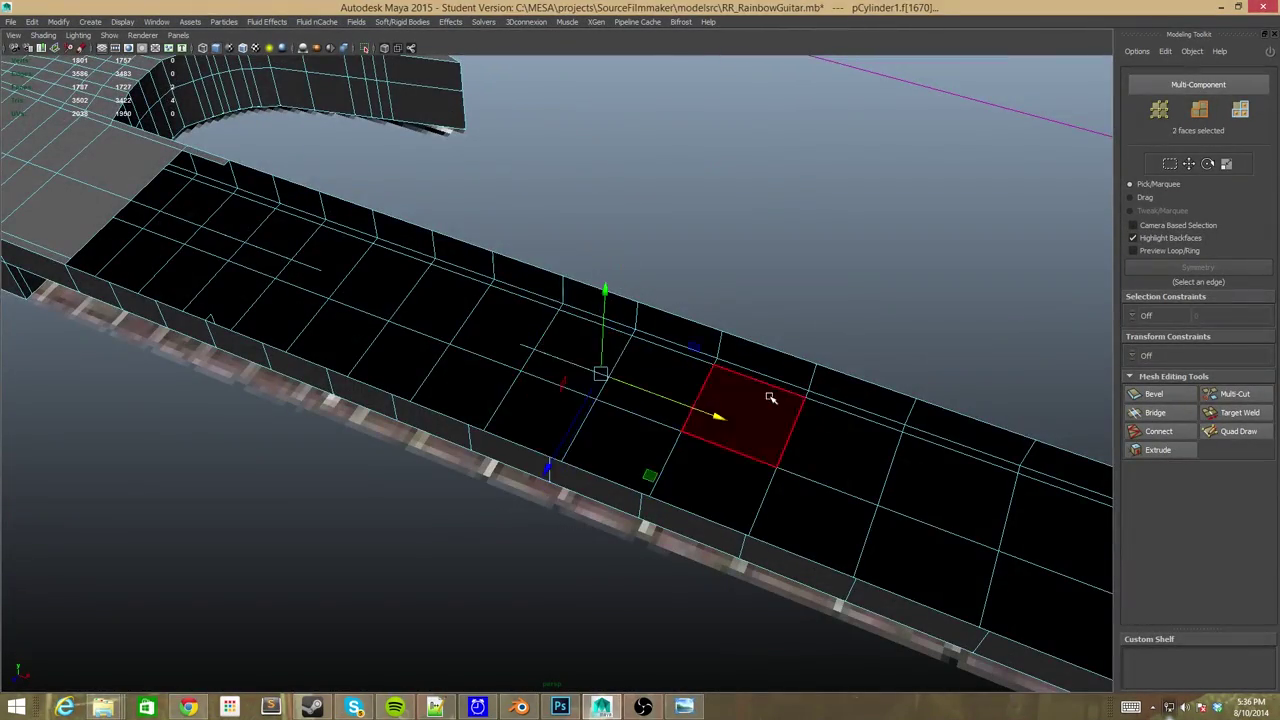
{"action": "left_click_drag", "start_coordinate": [770, 398], "coordinate": [580, 300], "text": "alt"}
{"action": "left_click_drag", "start_coordinate": [300, 400], "coordinate": [518, 188]}
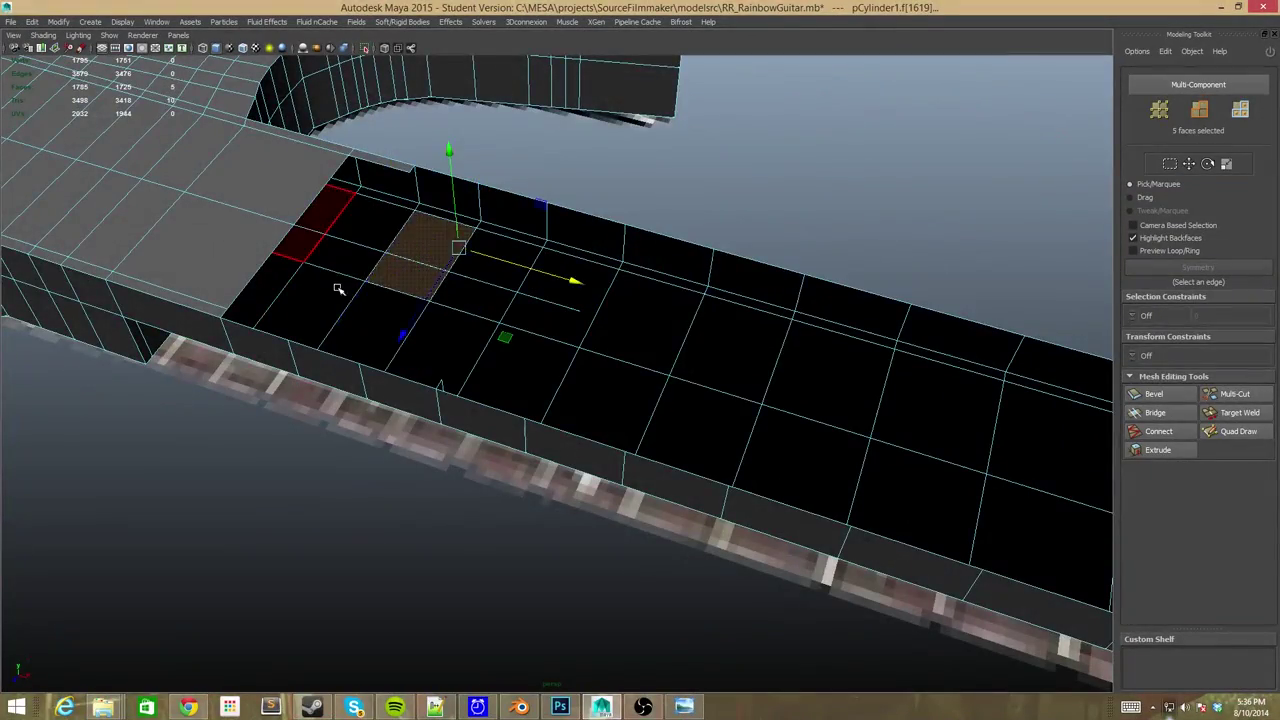
{"action": "mouse_move", "coordinate": [338, 289]}
{"action": "left_mouse_down", "text": "alt"}
{"action": "mouse_move", "coordinate": [686, 306]}
{"action": "mouse_move", "coordinate": [509, 380]}
{"action": "mouse_move", "coordinate": [489, 515]}
{"action": "left_mouse_up", "text": "alt"}
{"action": "left_click", "coordinate": [489, 515], "text": "shift"}
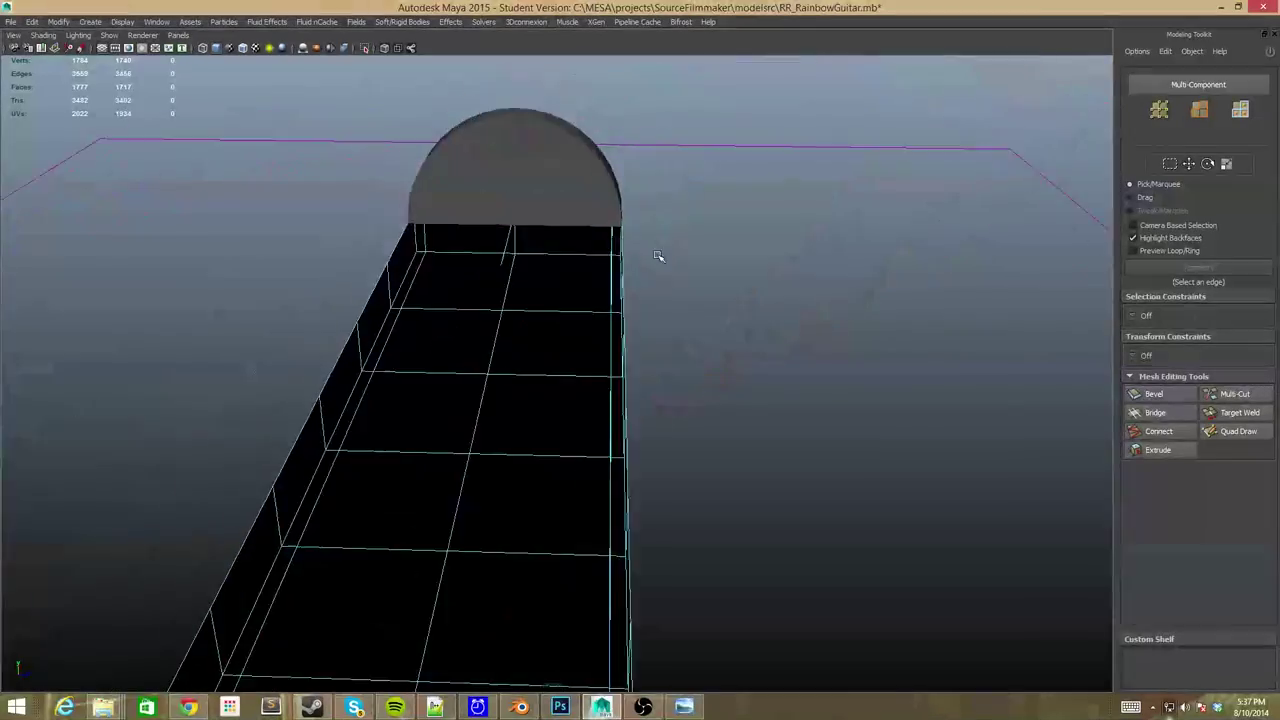
Look along the neck top, then leave expert mode to show pCylinder3's history and full interface.
{"action": "left_click_drag", "start_coordinate": [658, 257], "coordinate": [600, 366], "text": "alt"}
{"action": "right_click_drag", "start_coordinate": [600, 366], "coordinate": [600, 400]}
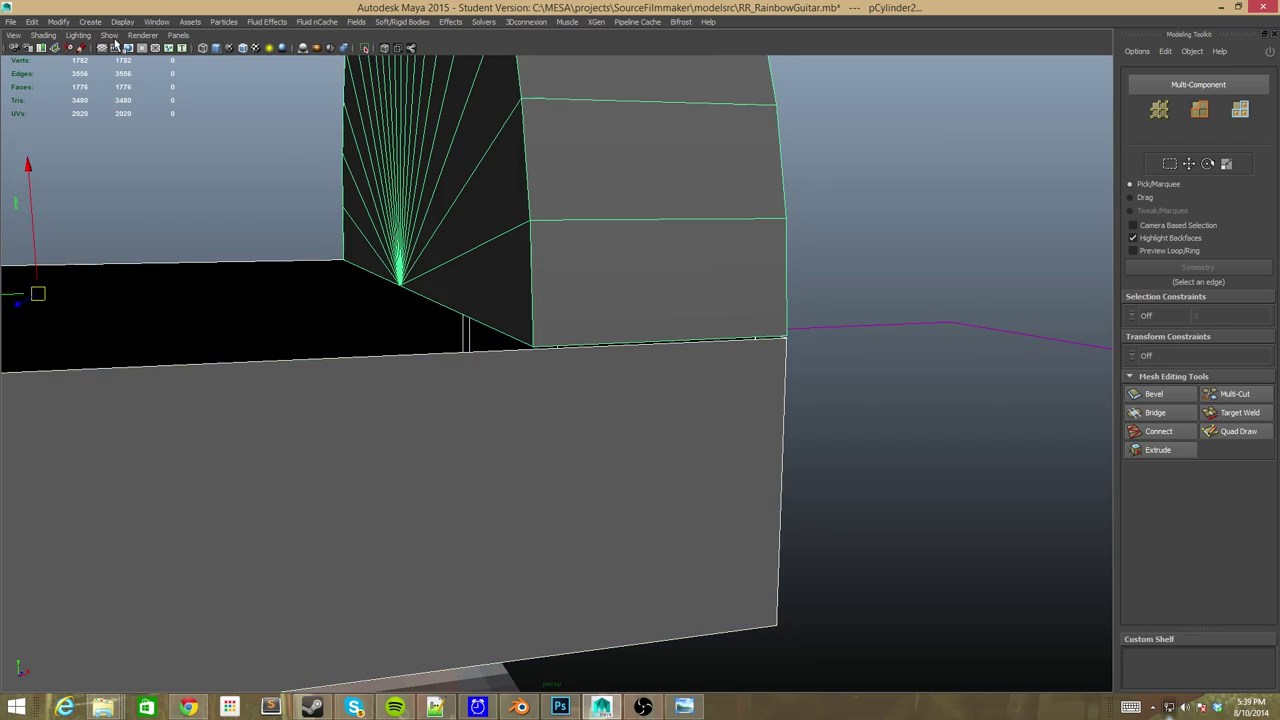
{"action": "key", "text": "ctrl+space"}
{"action": "left_click", "coordinate": [40, 37]}
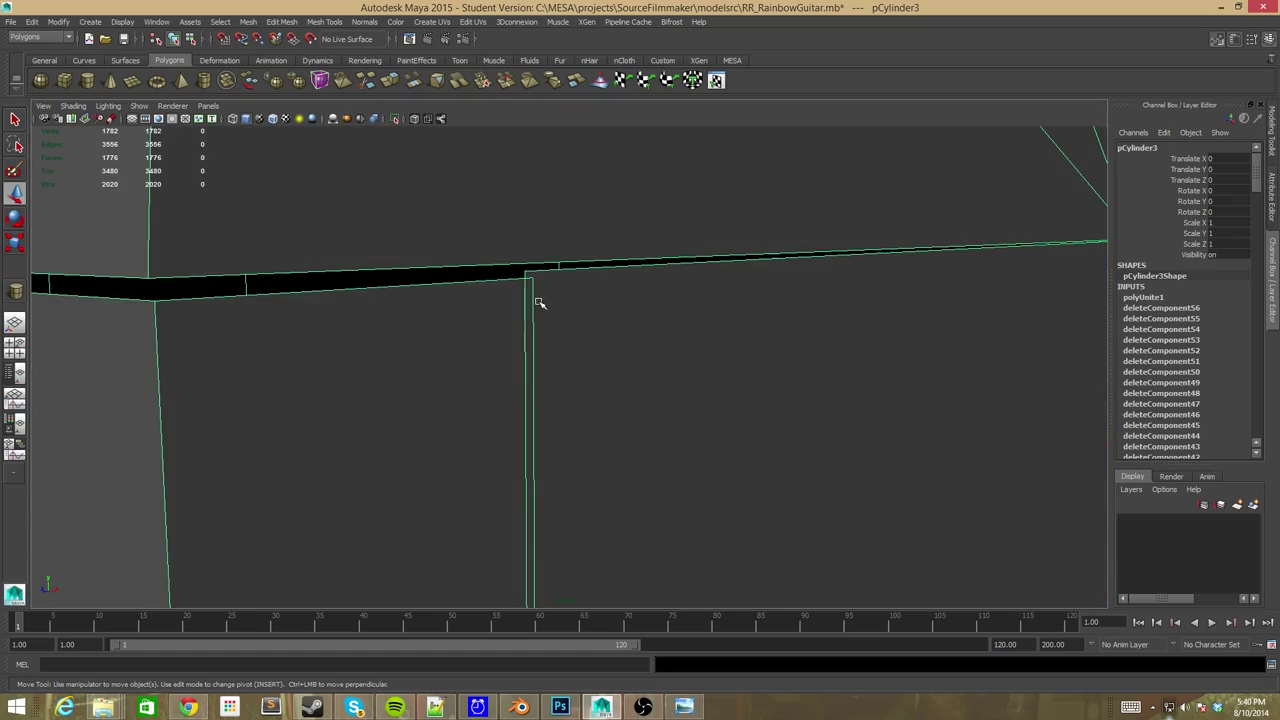
In the four-view layout, snap the seam vertex column onto its neighbouring vertex.
{"action": "key", "text": "ctrl+space"}
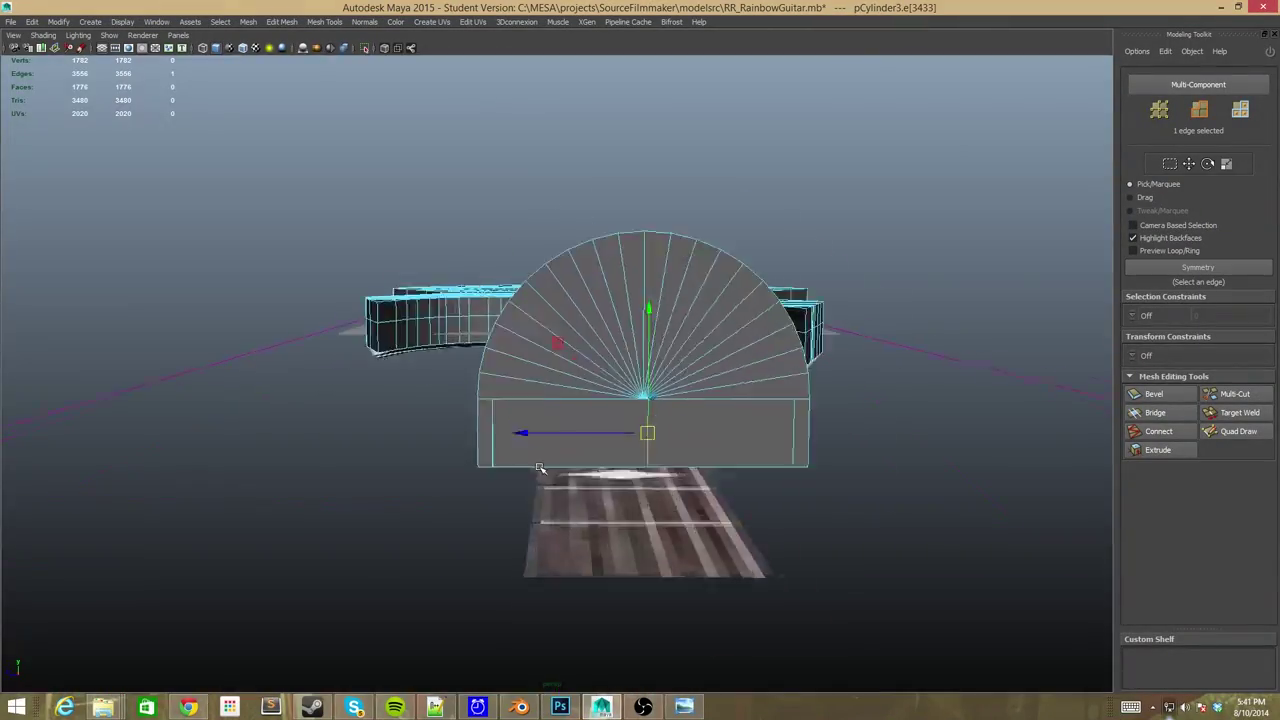
{"action": "key", "text": "space"}
{"action": "key", "text": "space"}
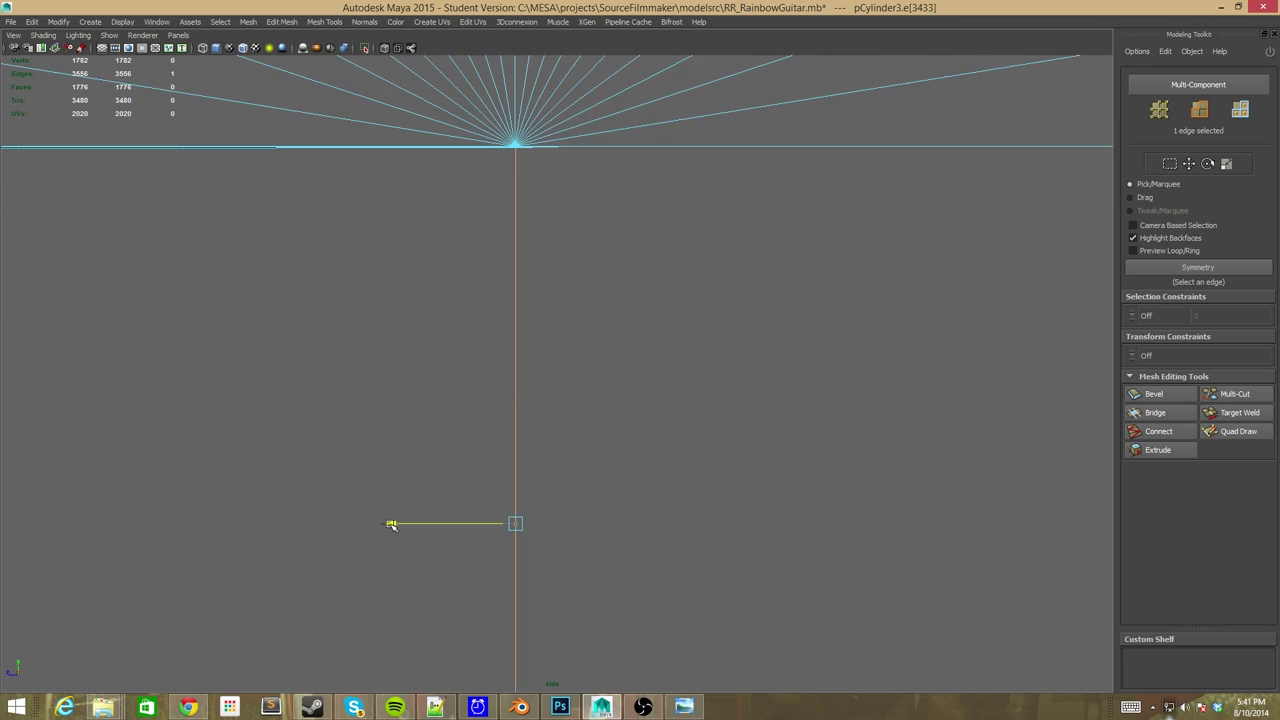
{"action": "left_click", "coordinate": [420, 464]}
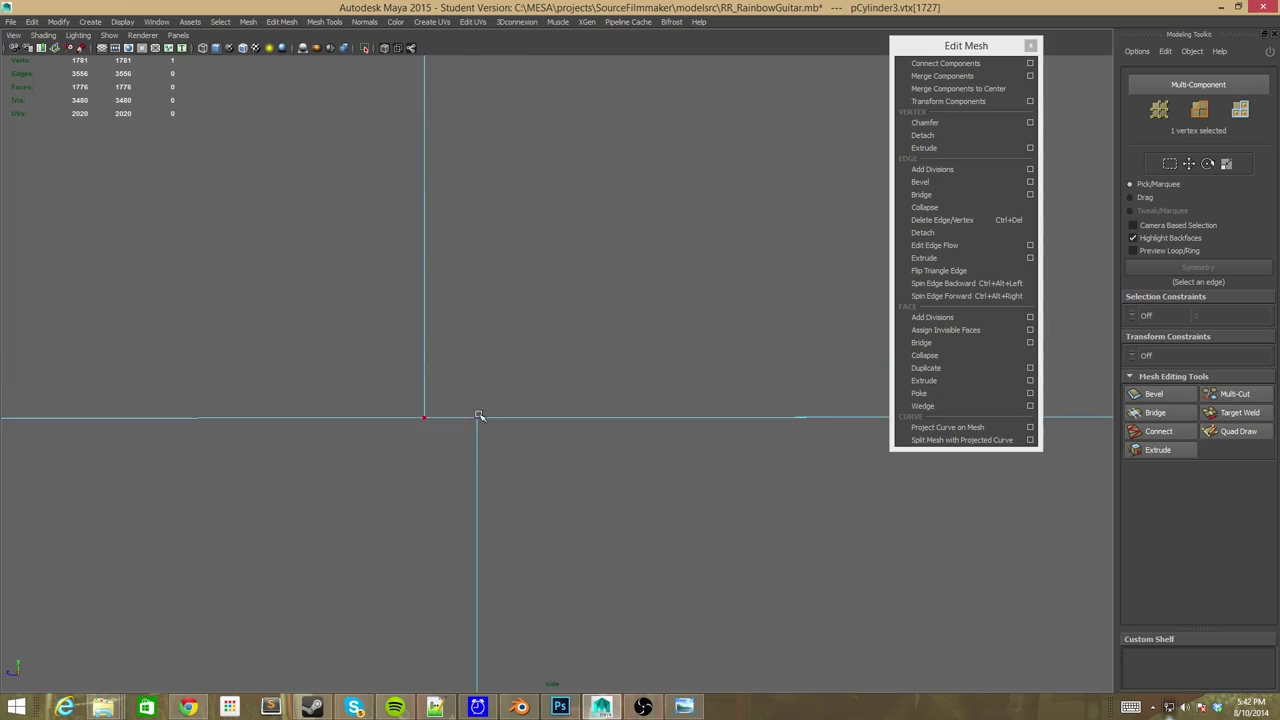
{"action": "left_click_drag", "start_coordinate": [479, 415], "coordinate": [302, 415]}
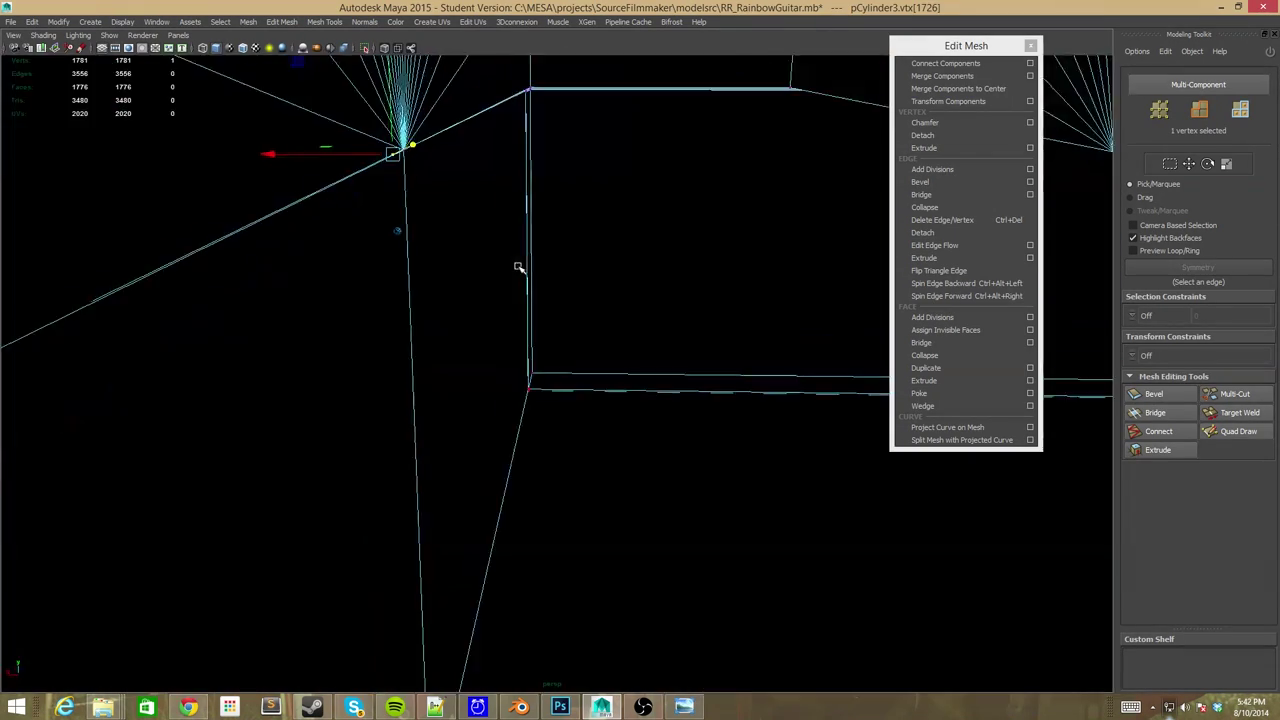
{"action": "left_click_drag", "start_coordinate": [518, 268], "coordinate": [416, 198], "text": "alt"}
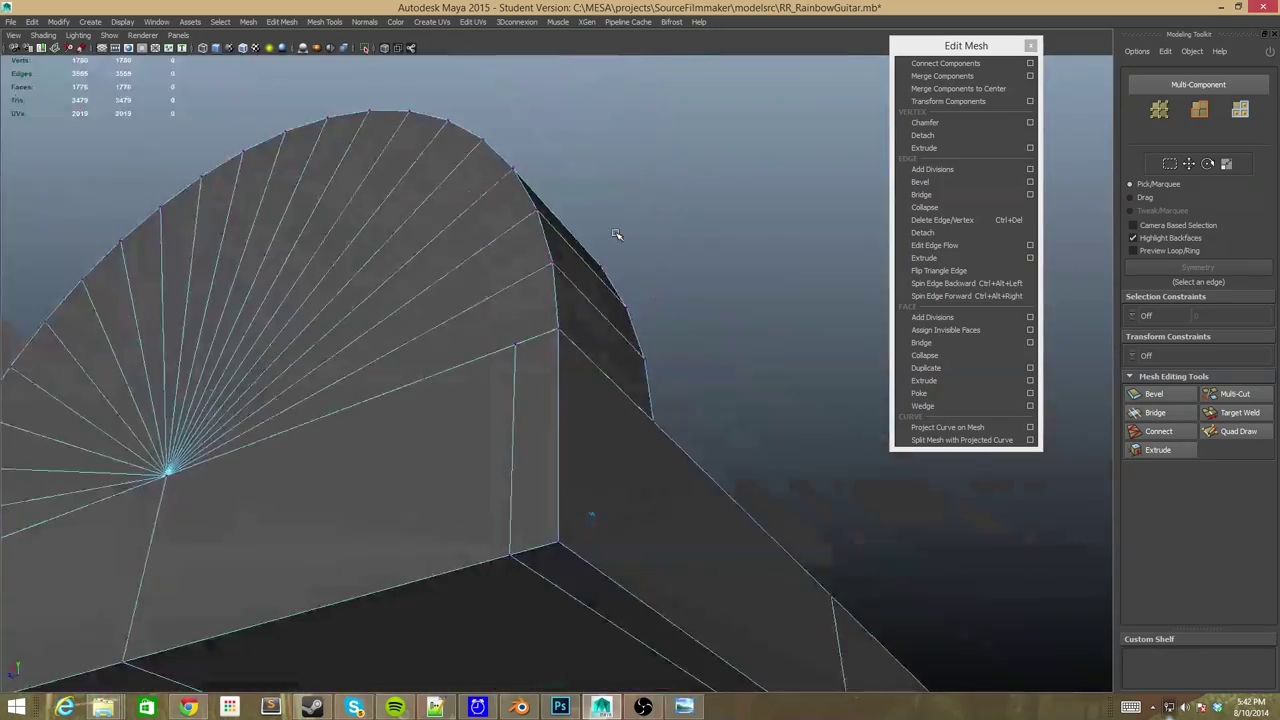
{"action": "left_click_drag", "start_coordinate": [616, 234], "coordinate": [495, 422], "text": "alt"}
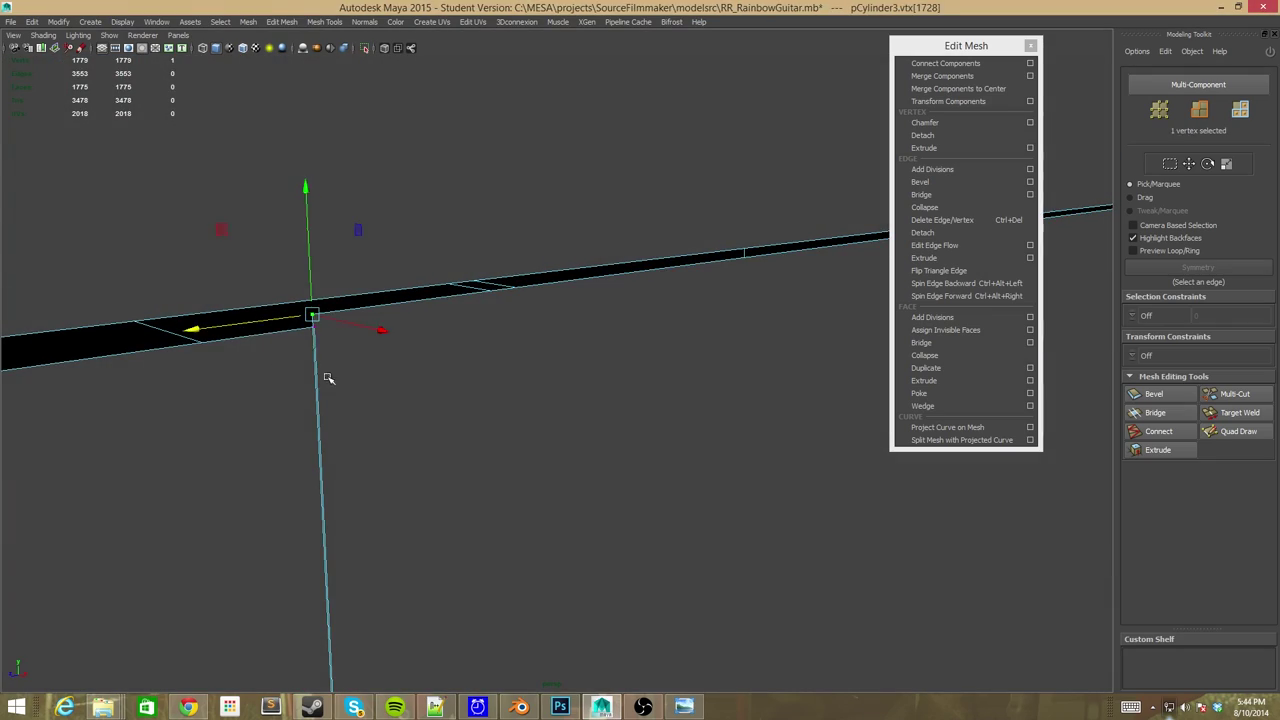
Merge each overlapping pair of seam vertices, including the last stray one, reaching 1774 vertices.
{"action": "left_click", "coordinate": [1013, 78]}
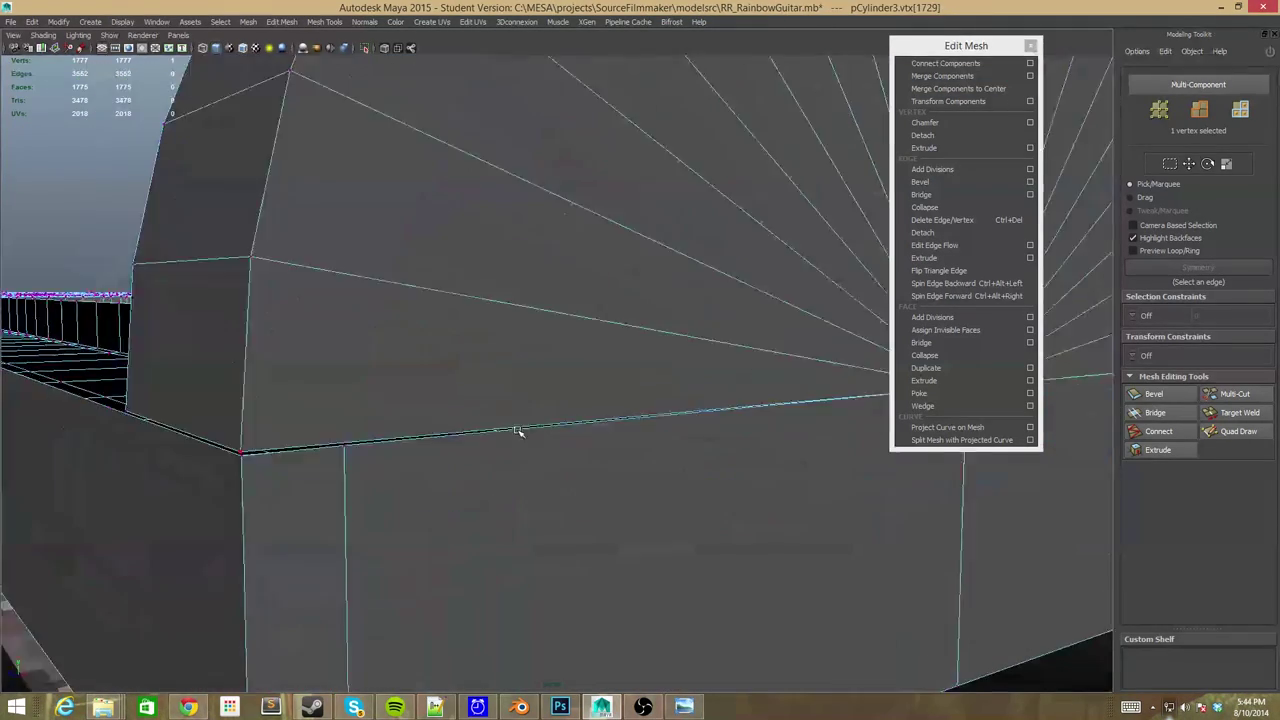
{"action": "left_click_drag", "start_coordinate": [517, 432], "coordinate": [283, 412], "text": "alt"}
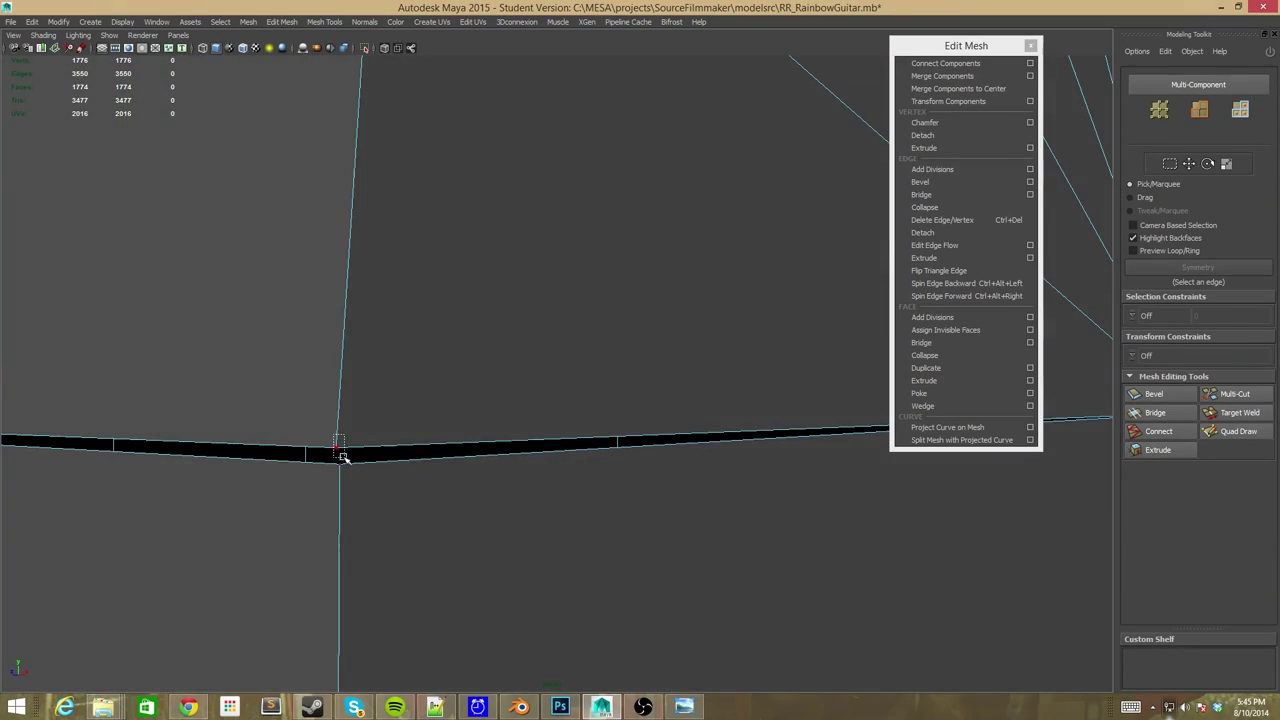
{"action": "left_click", "coordinate": [966, 77]}
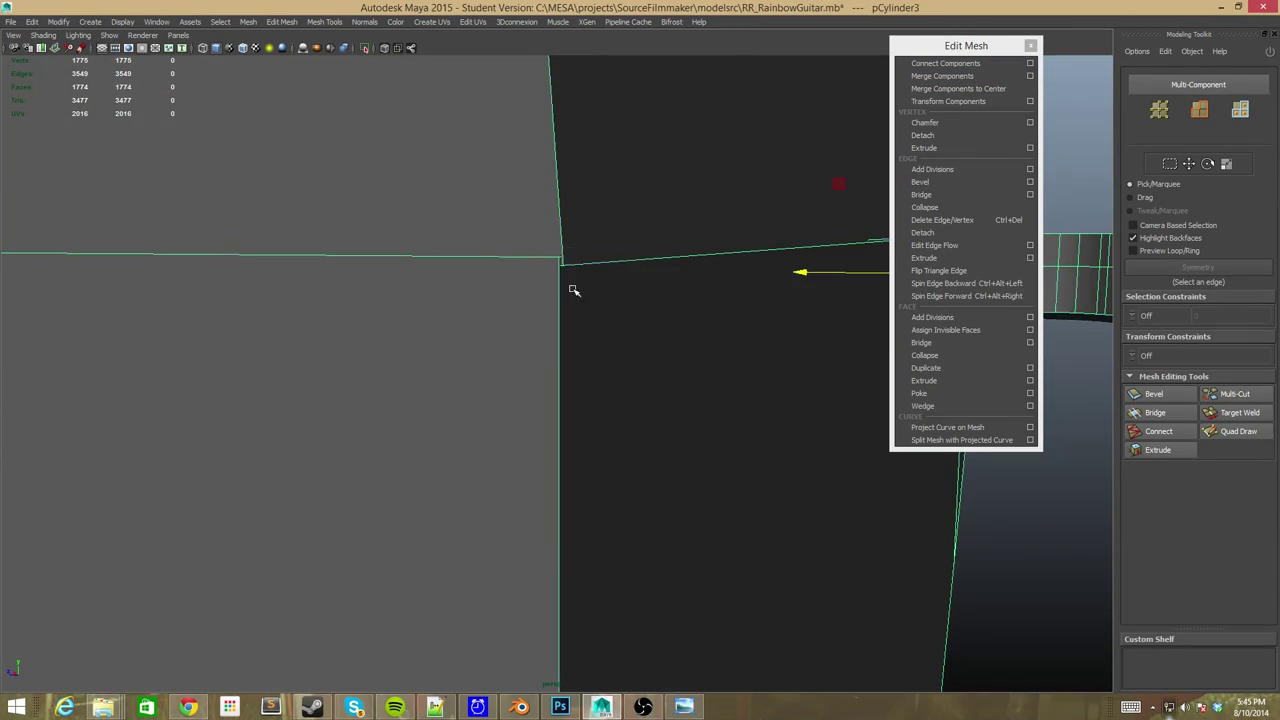
{"action": "left_click", "coordinate": [942, 76]}
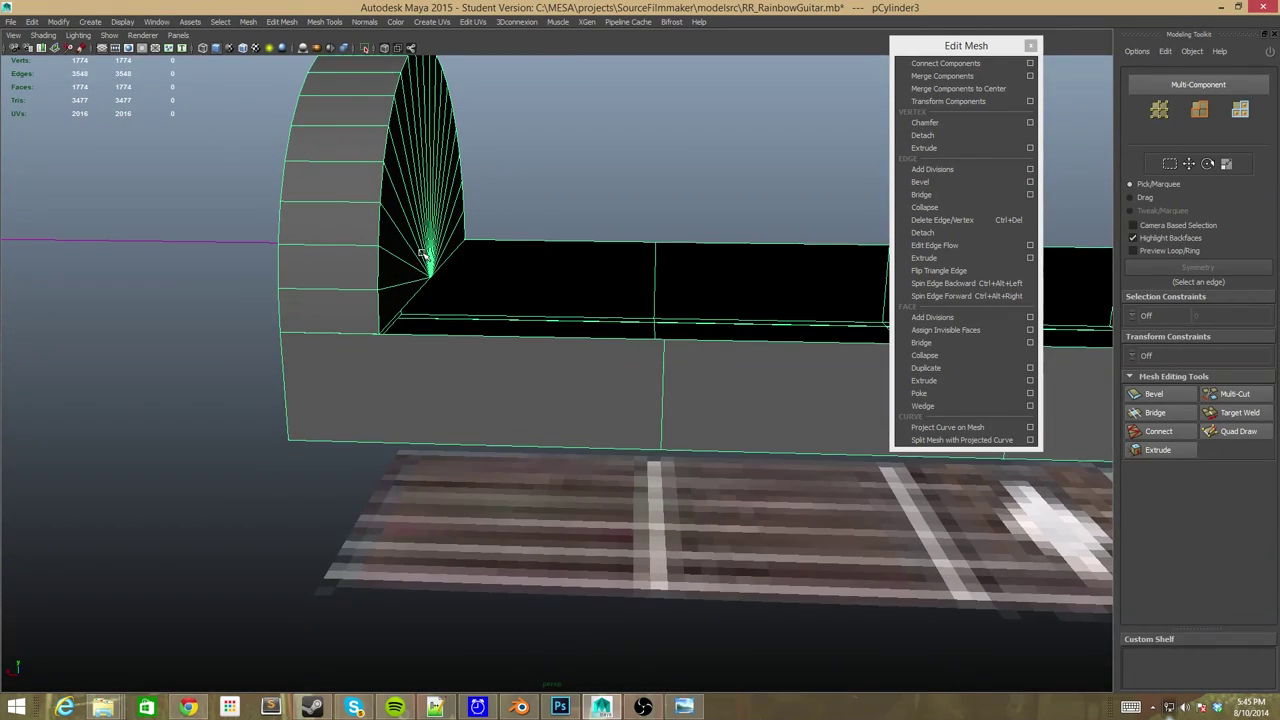
Check the live stream dashboard in the browser, then return to Maya and open the mesh's component menu.
{"action": "left_click", "coordinate": [188, 707]}
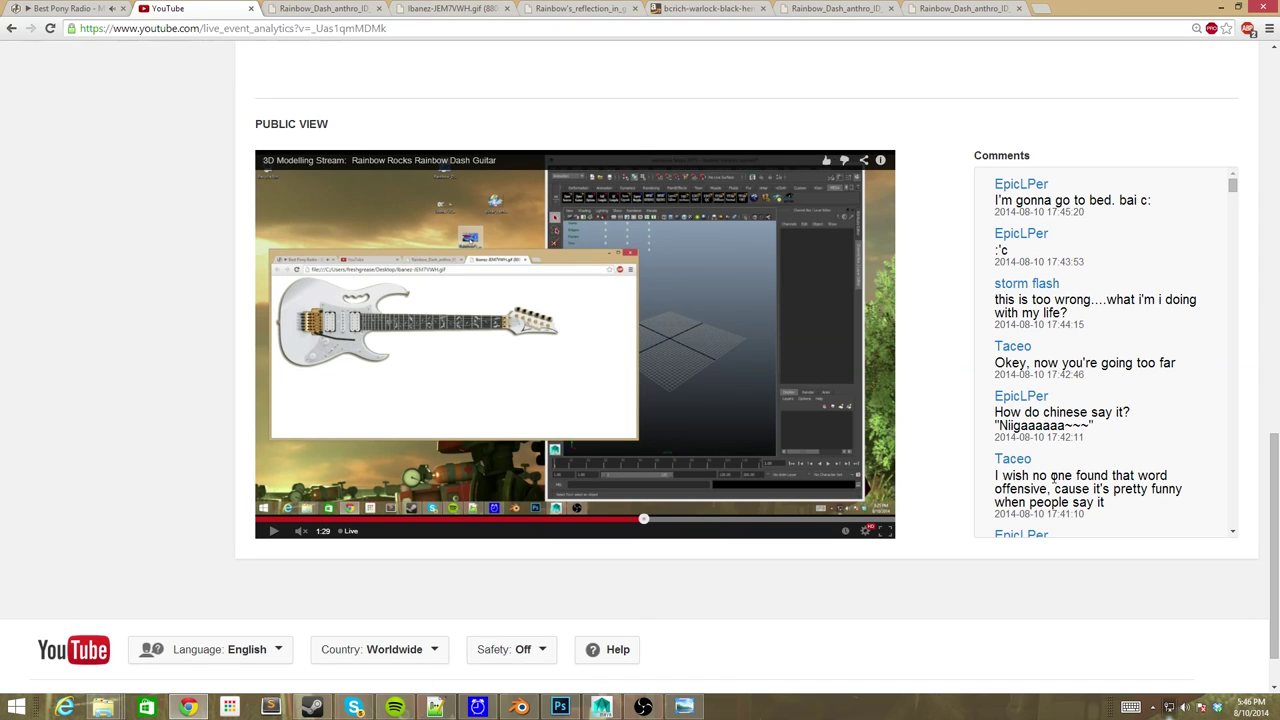
{"action": "scroll", "coordinate": [1045, 390], "scroll_direction": "up", "scroll_amount": 1}
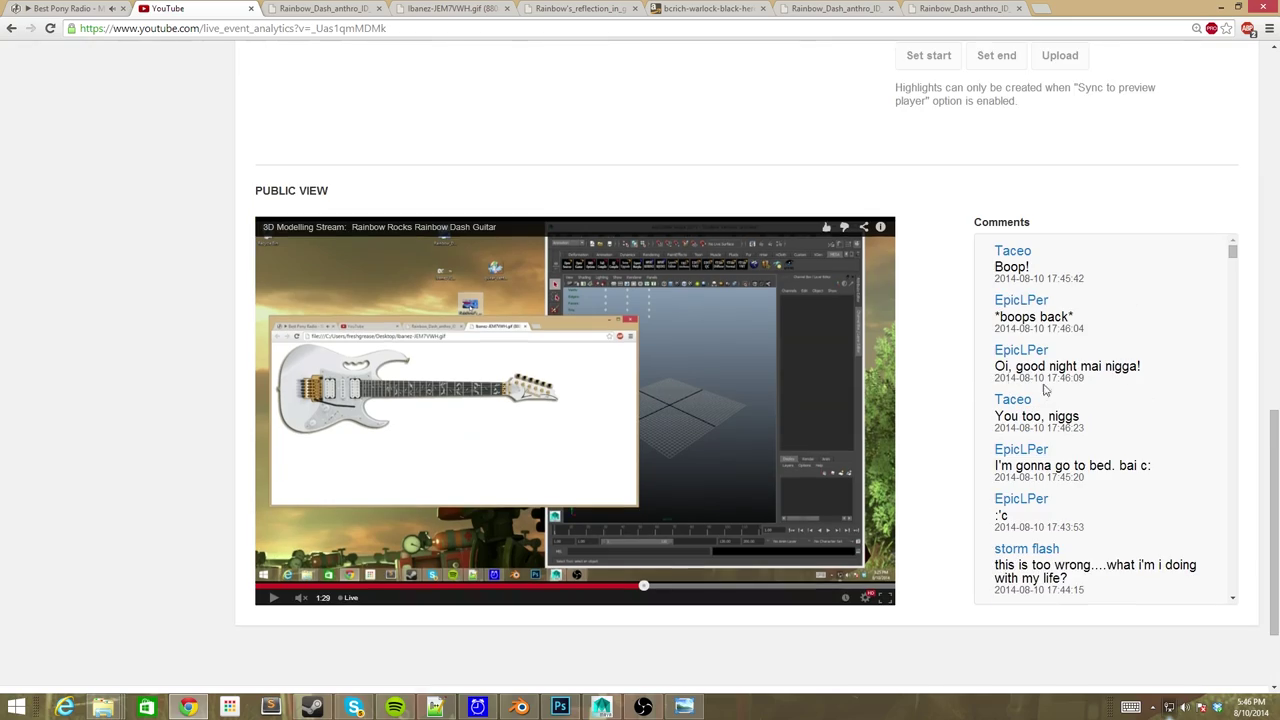
{"action": "left_click", "coordinate": [1220, 8]}
{"action": "right_click", "coordinate": [429, 349]}
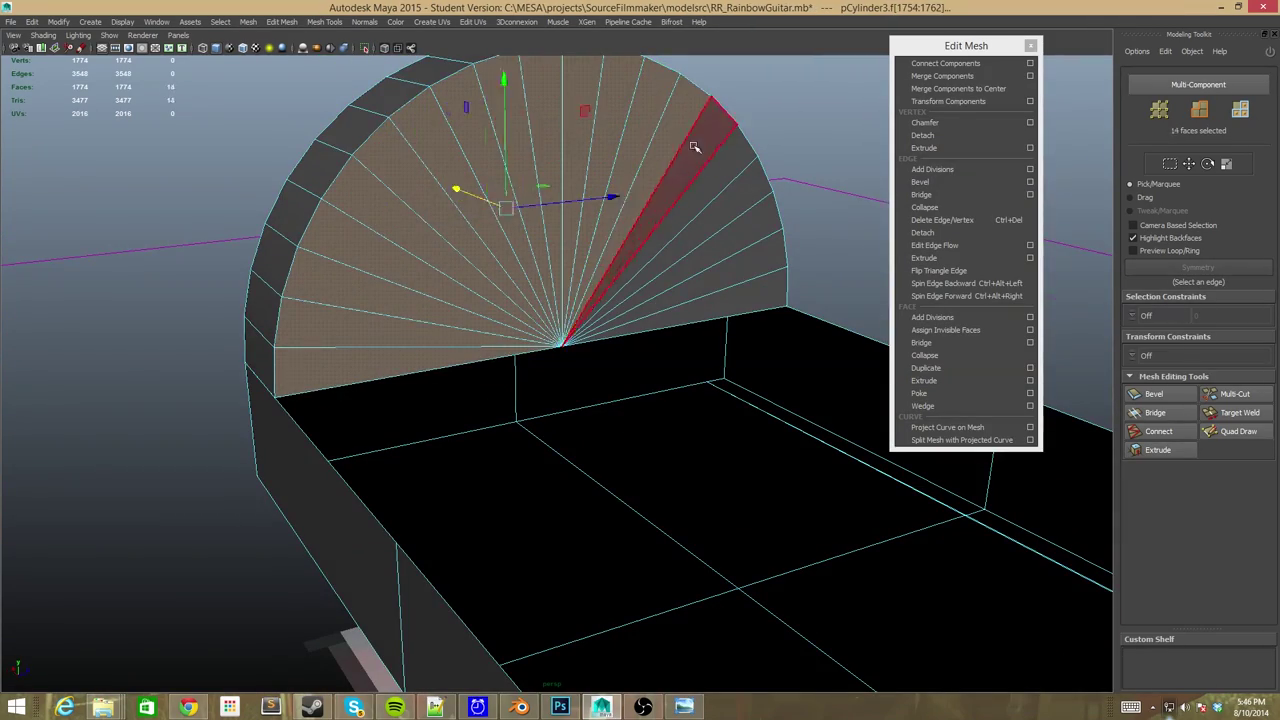
Add more half-cylinder faces to the selection and merge the two corner vertices in side view.
{"action": "scroll", "coordinate": [694, 147], "scroll_direction": "down", "scroll_amount": 5}
{"action": "mouse_move", "coordinate": [643, 414]}
{"action": "left_mouse_down", "text": "alt"}
{"action": "mouse_move", "coordinate": [483, 389]}
{"action": "mouse_move", "coordinate": [500, 330]}
{"action": "mouse_move", "coordinate": [480, 400]}
{"action": "left_mouse_up", "text": "alt"}
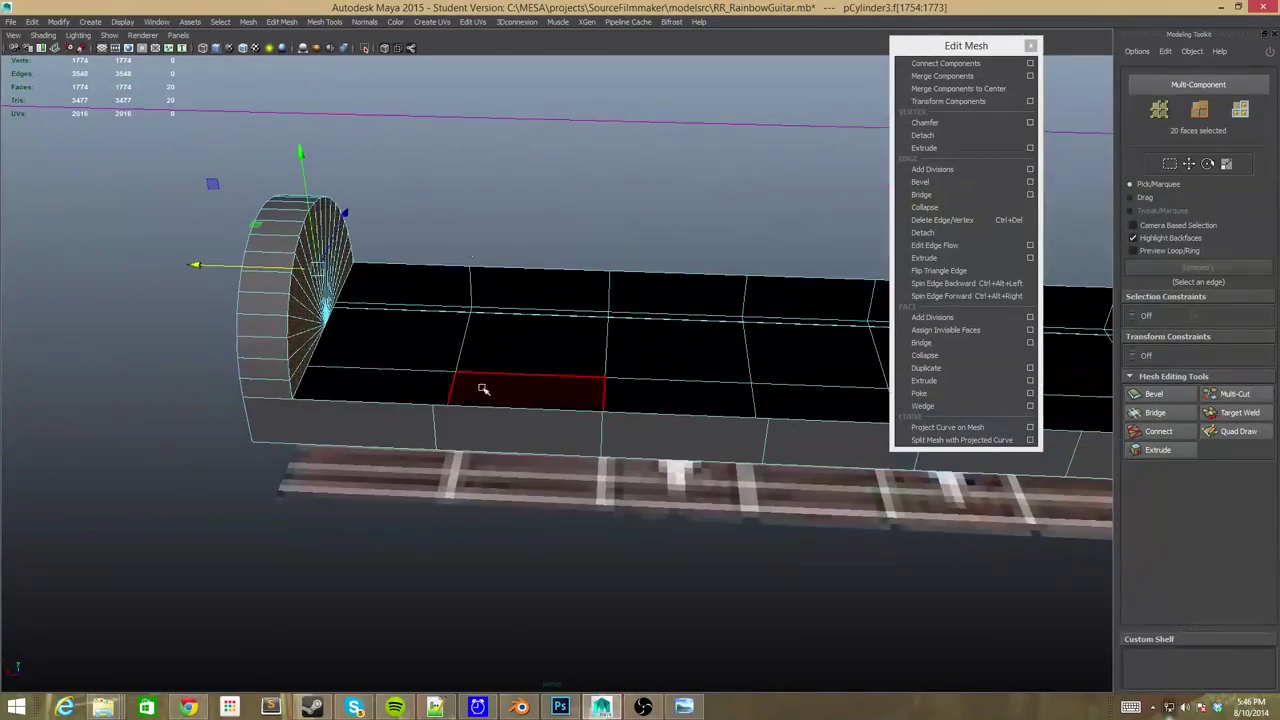
{"action": "key", "text": "space"}
{"action": "key", "text": "space"}
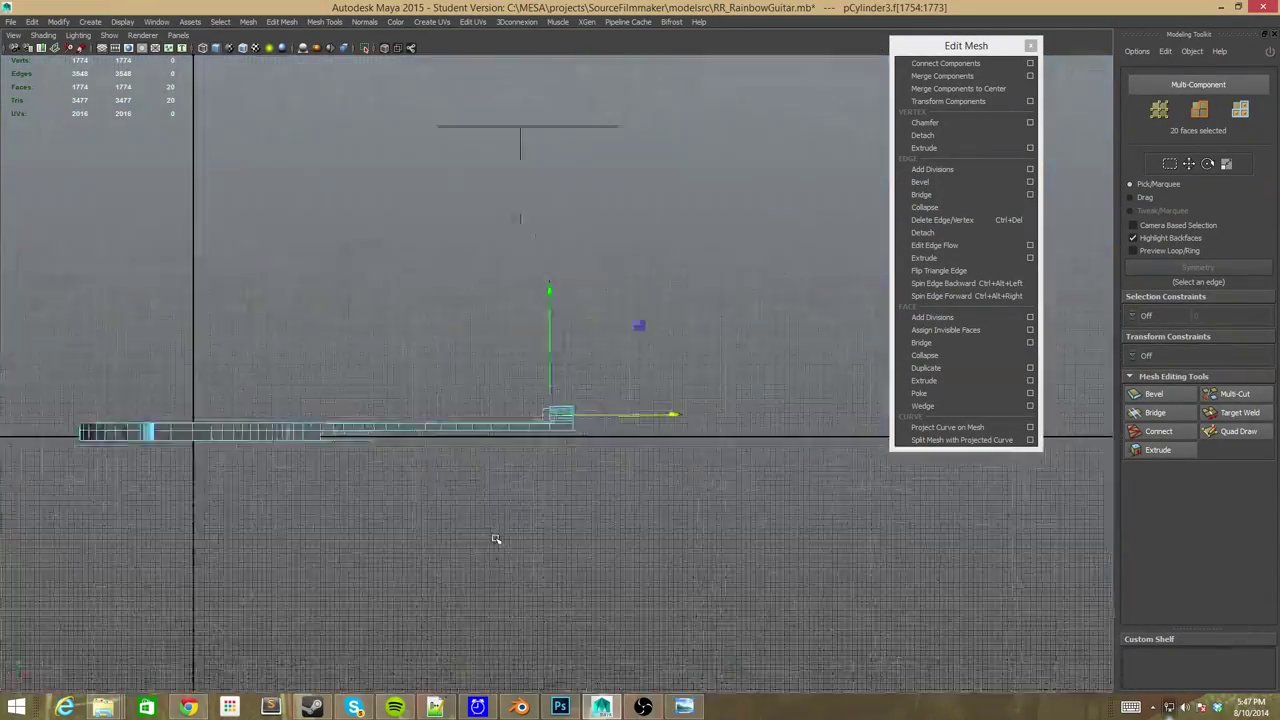
{"action": "key", "text": "space"}
{"action": "key", "text": "space"}
{"action": "left_click", "coordinate": [726, 405]}
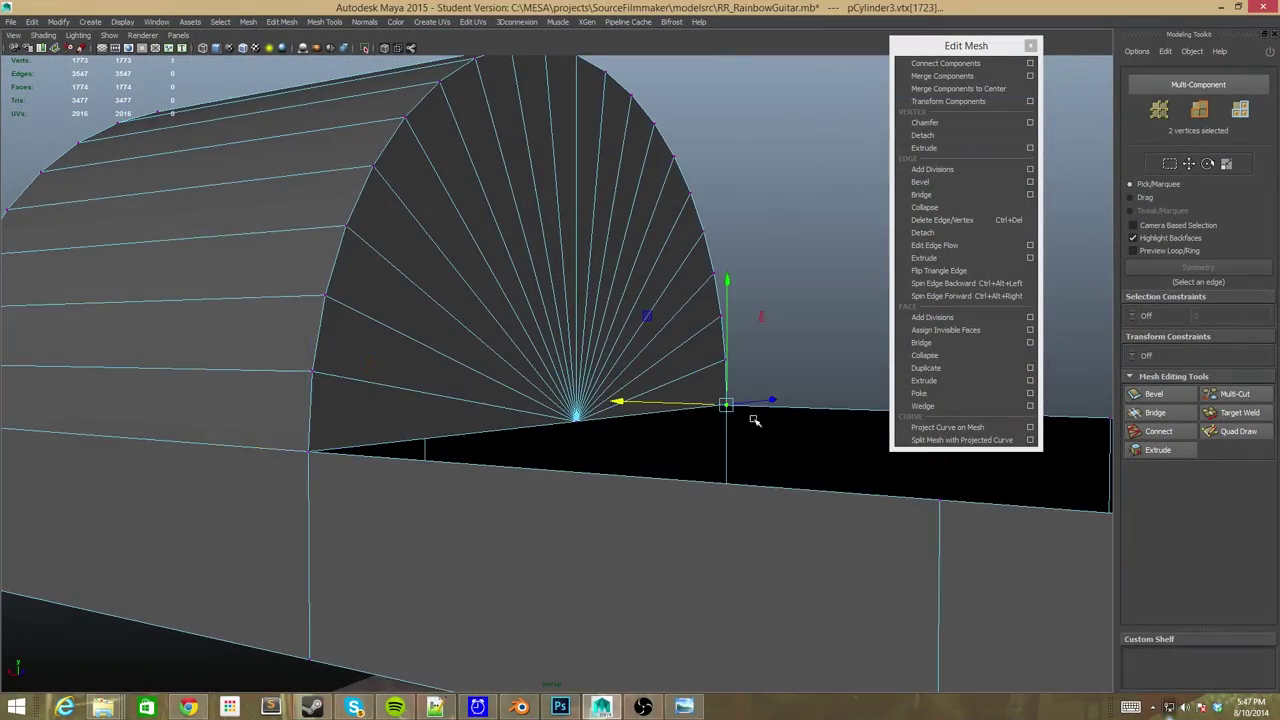
{"action": "key", "text": "ctrl+F11"}
Extrude the half-round cap faces along the neck, then merge the base corner vertices.
{"action": "mouse_move", "coordinate": [754, 420]}
{"action": "left_mouse_down", "text": "alt"}
{"action": "mouse_move", "coordinate": [609, 314]}
{"action": "mouse_move", "coordinate": [494, 382]}
{"action": "left_mouse_up", "text": "alt"}
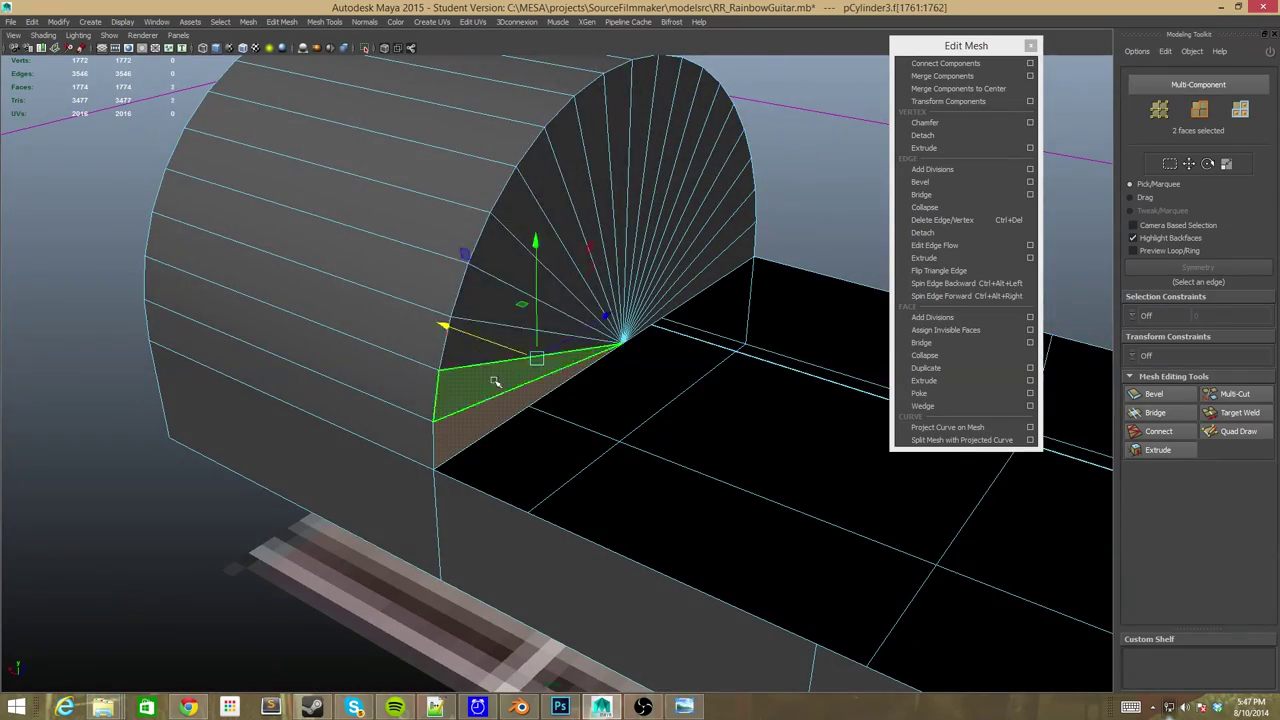
{"action": "left_click", "coordinate": [726, 135], "text": "shift"}
{"action": "left_click_drag", "start_coordinate": [726, 135], "coordinate": [1103, 531], "text": "alt"}
{"action": "left_click", "coordinate": [1157, 450]}
{"action": "key", "text": "space"}
{"action": "key", "text": "space"}
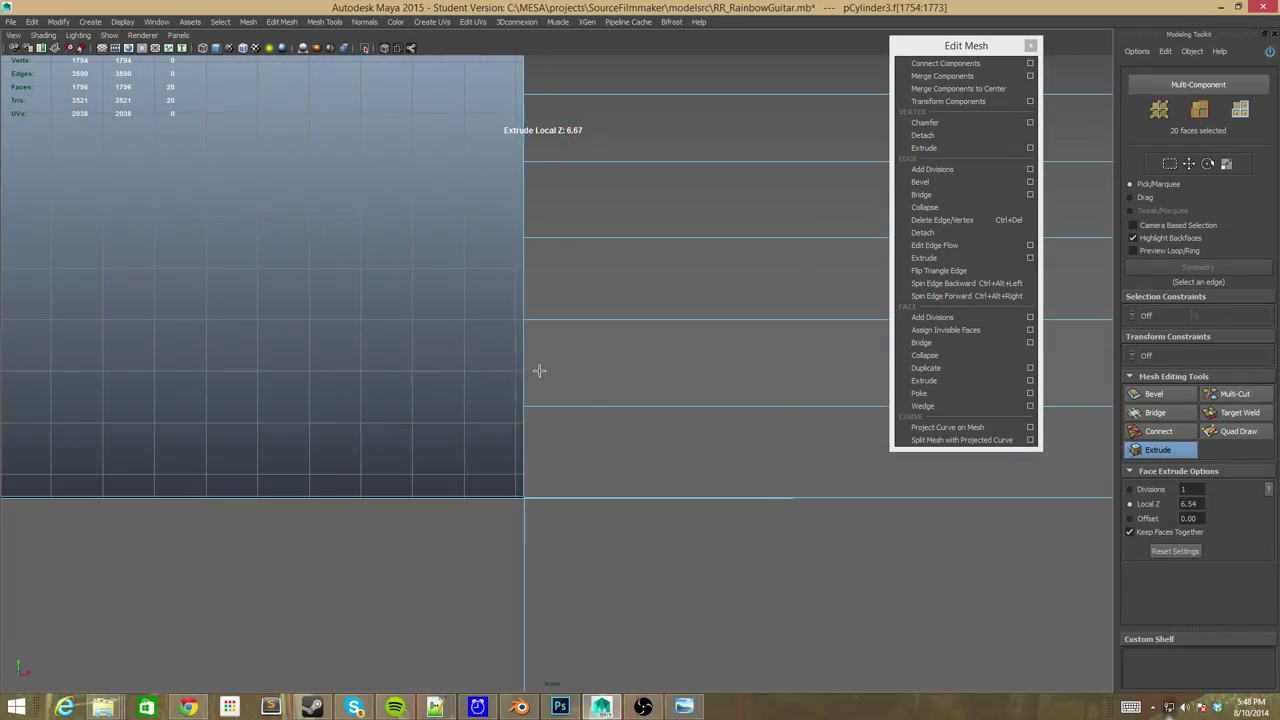
{"action": "key", "text": "space"}
{"action": "key", "text": "space"}
{"action": "right_click_drag", "start_coordinate": [343, 430], "coordinate": [330, 380]}
{"action": "left_click_drag", "start_coordinate": [660, 445], "coordinate": [745, 477]}
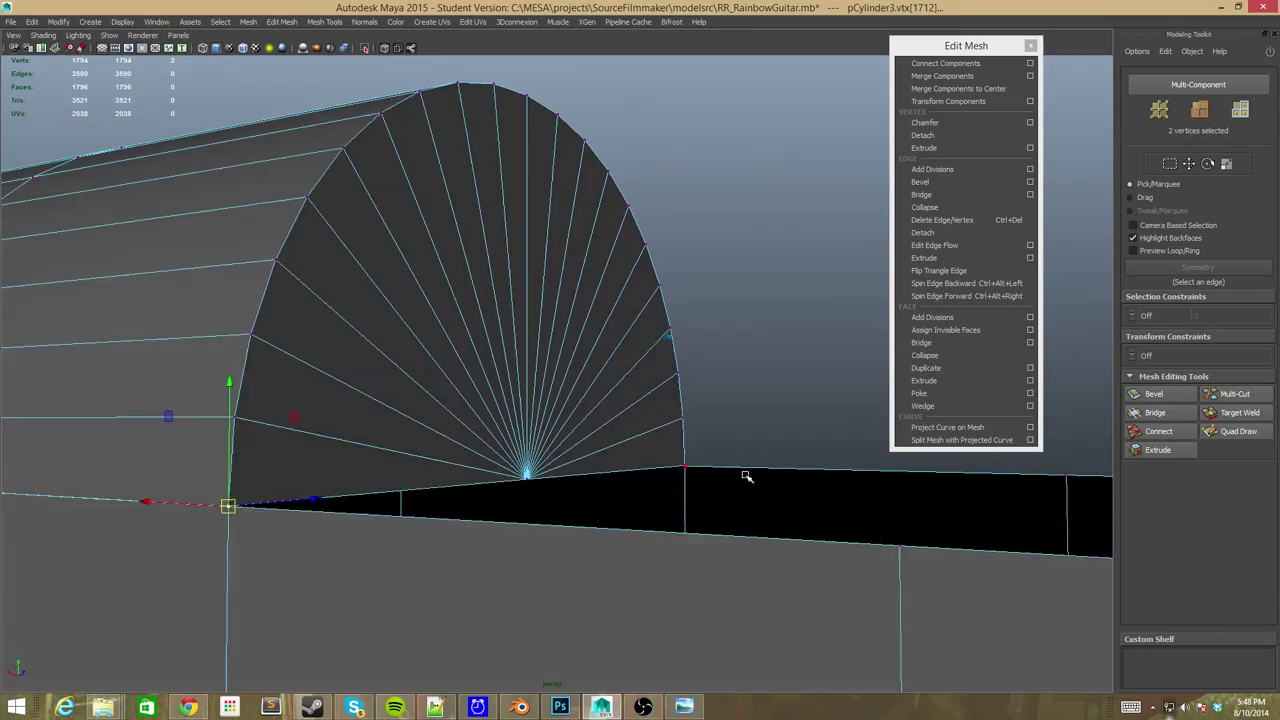
{"action": "left_click", "coordinate": [958, 88]}
Extrude the cap's fan faces another section and merge the corner vertices again.
{"action": "left_click_drag", "start_coordinate": [700, 330], "coordinate": [497, 496], "text": "alt"}
{"action": "left_click_drag", "start_coordinate": [545, 274], "coordinate": [617, 327], "text": "shift"}
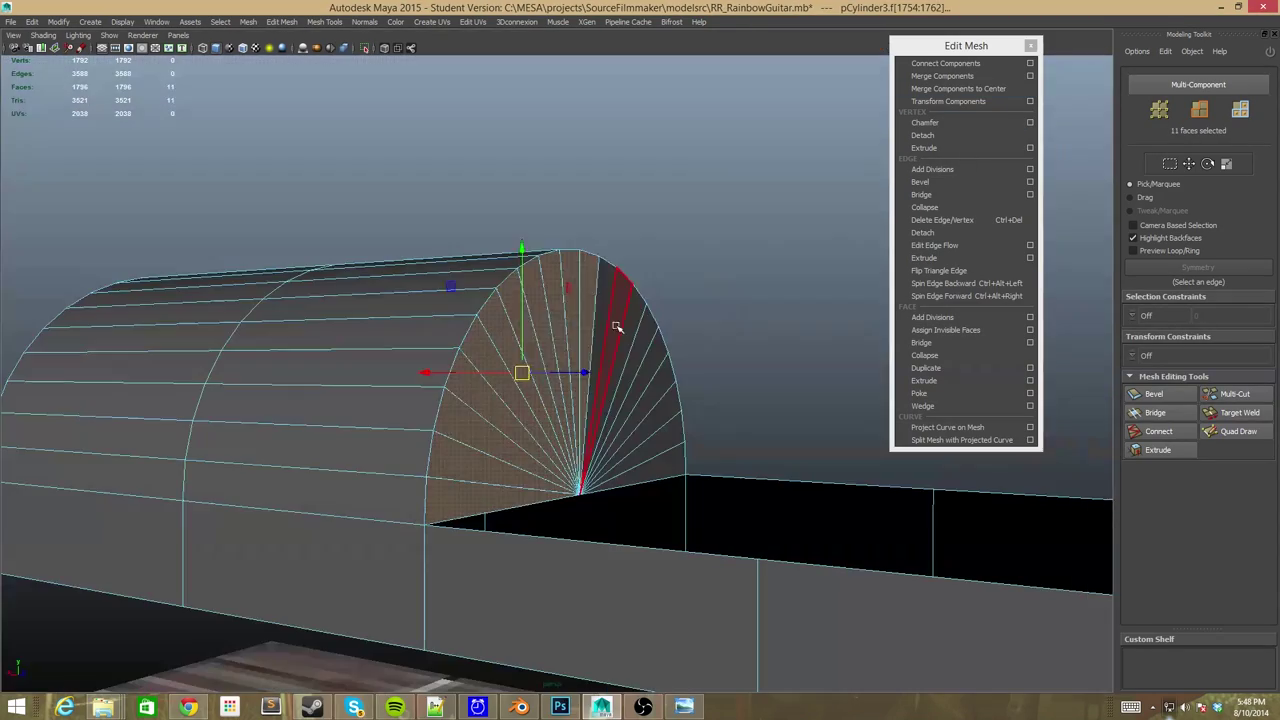
{"action": "key", "text": "space"}
{"action": "key", "text": "ctrl+e"}
{"action": "key", "text": "space"}
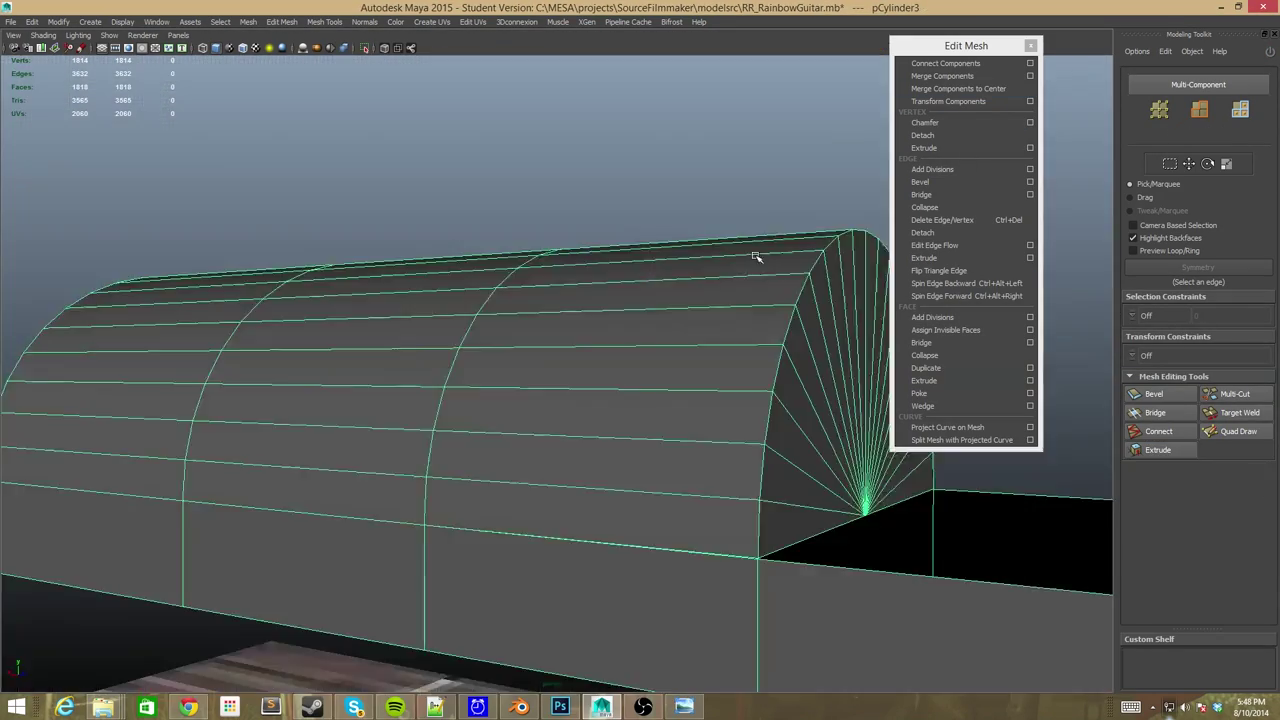
{"action": "left_click_drag", "start_coordinate": [757, 257], "coordinate": [393, 497], "text": "alt"}
{"action": "left_click", "coordinate": [958, 88]}
Extrude the cap faces a further section, lengthen it along the neck, and merge the base corners.
{"action": "left_click_drag", "start_coordinate": [700, 330], "coordinate": [520, 400], "text": "alt"}
{"action": "left_click", "coordinate": [477, 393]}
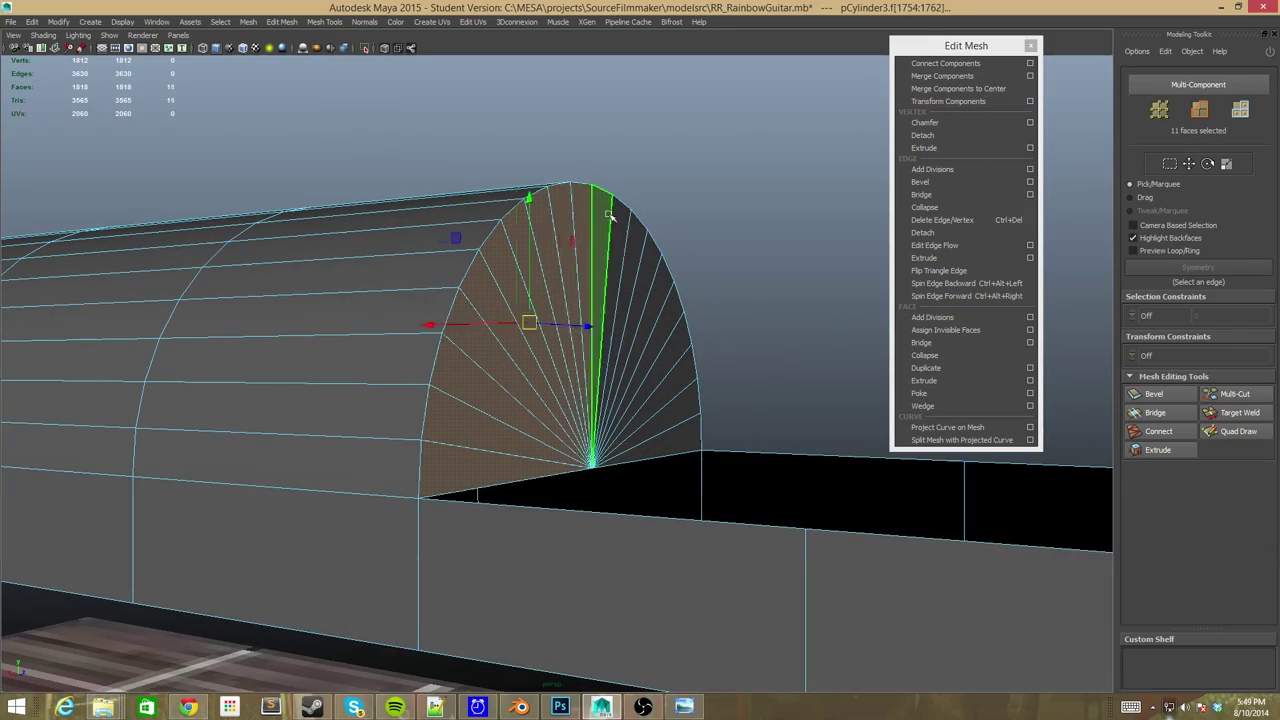
{"action": "left_click_drag", "start_coordinate": [730, 400], "coordinate": [886, 481]}
{"action": "key", "text": "space"}
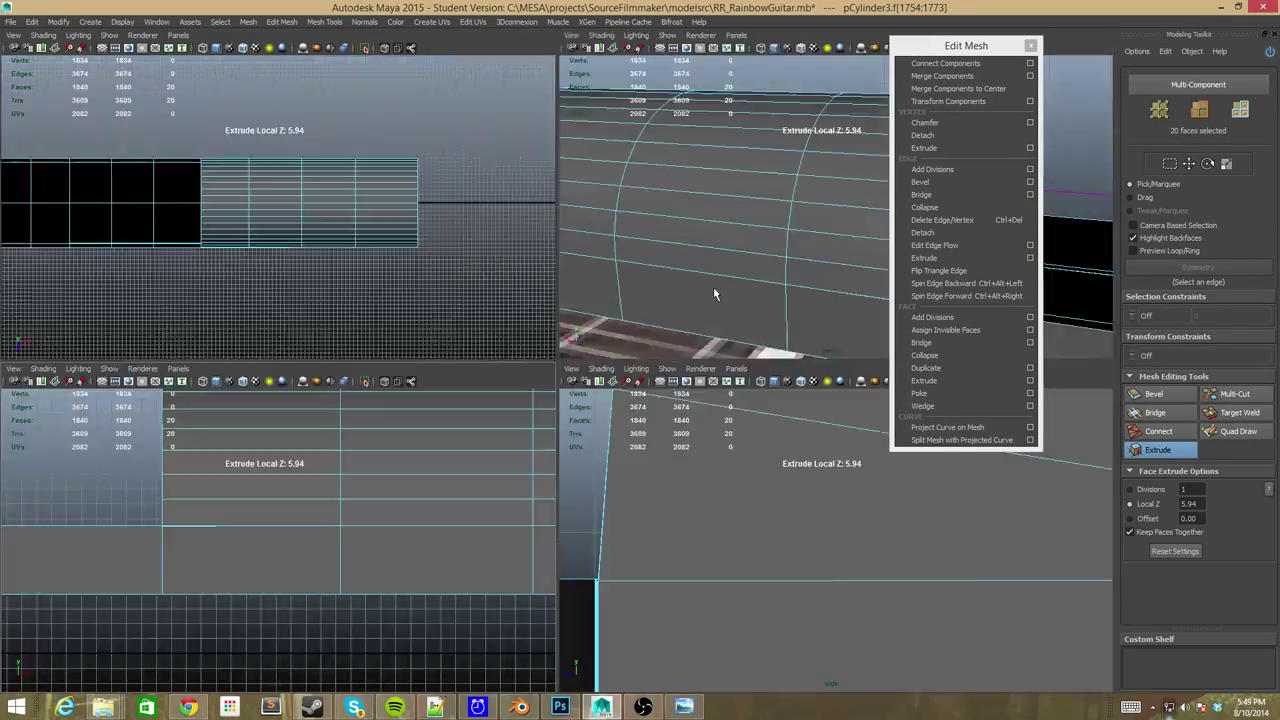
{"action": "key", "text": "space"}
{"action": "right_click_drag", "start_coordinate": [645, 354], "coordinate": [628, 346]}
{"action": "left_click", "coordinate": [651, 543]}
{"action": "left_click", "coordinate": [613, 558], "text": "shift"}
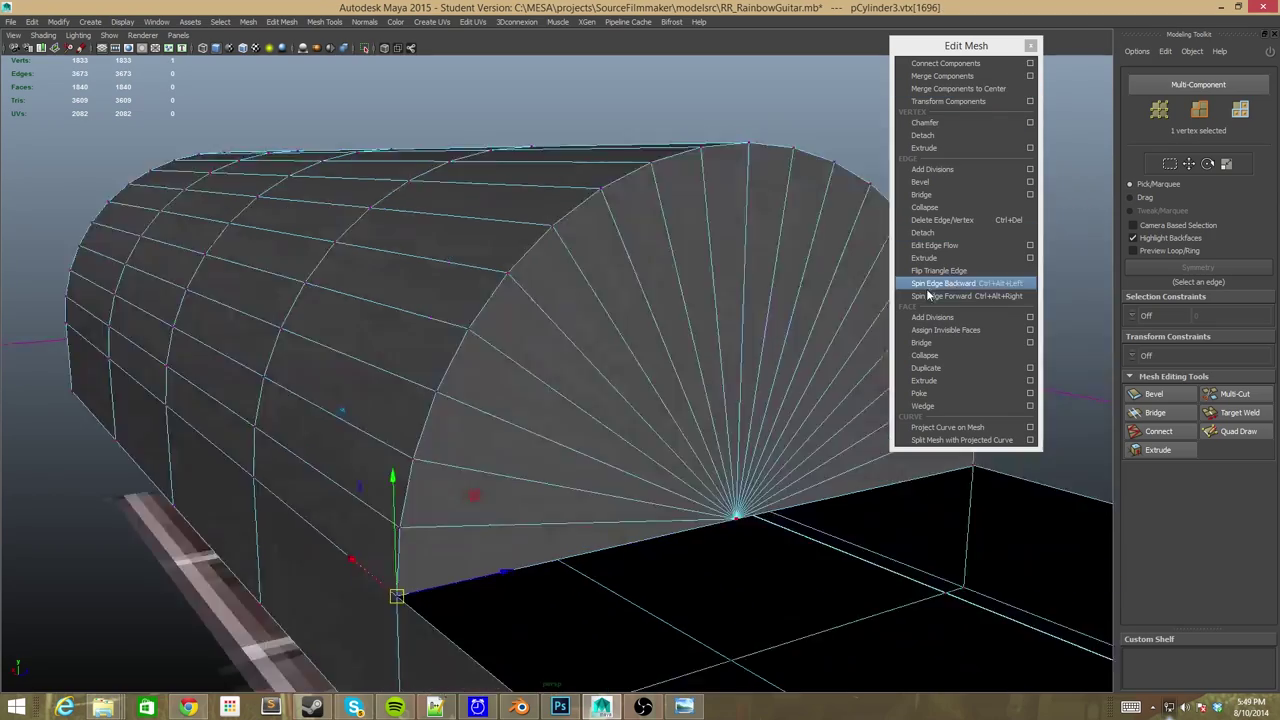
{"action": "left_click", "coordinate": [958, 88]}
Extrude the cap faces out to 5.86 units in front view and merge the stray corner vertex.
{"action": "left_click", "coordinate": [483, 345]}
{"action": "key", "text": "space"}
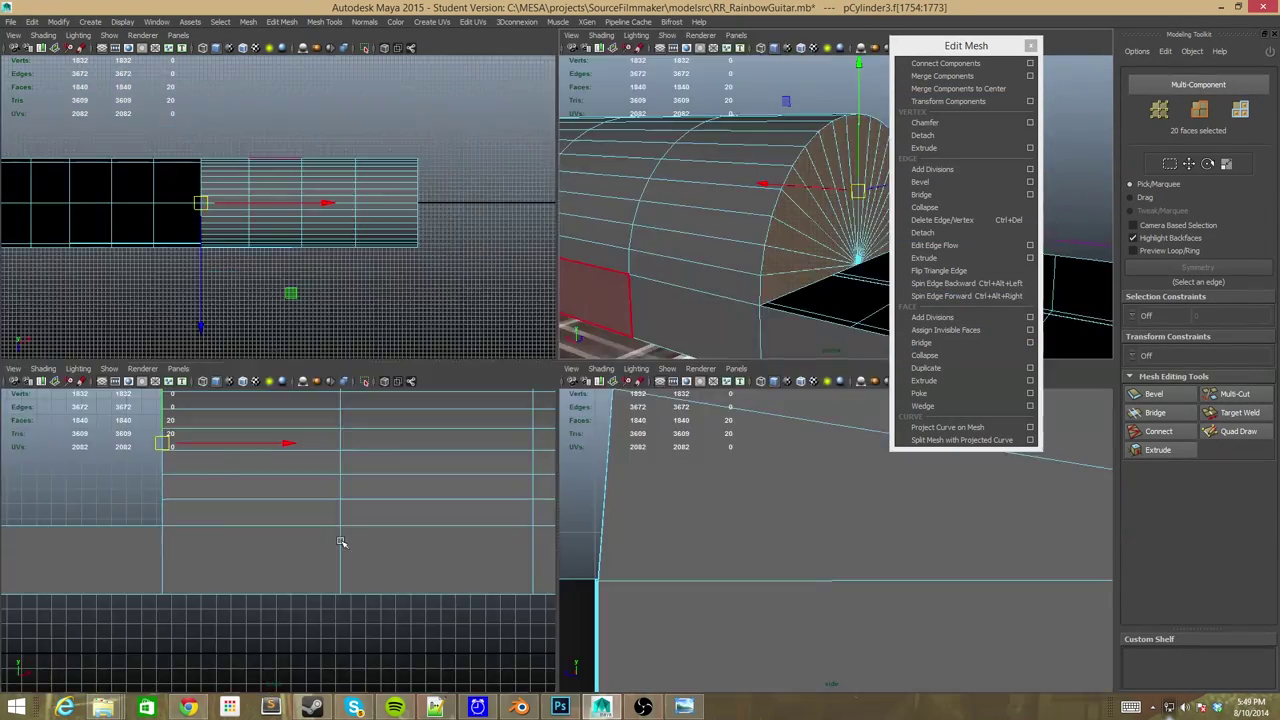
{"action": "key", "text": "space"}
{"action": "key", "text": "ctrl+e"}
{"action": "left_click_drag", "start_coordinate": [251, 377], "coordinate": [315, 384]}
{"action": "scroll", "coordinate": [509, 513], "scroll_direction": "down", "scroll_amount": 3}
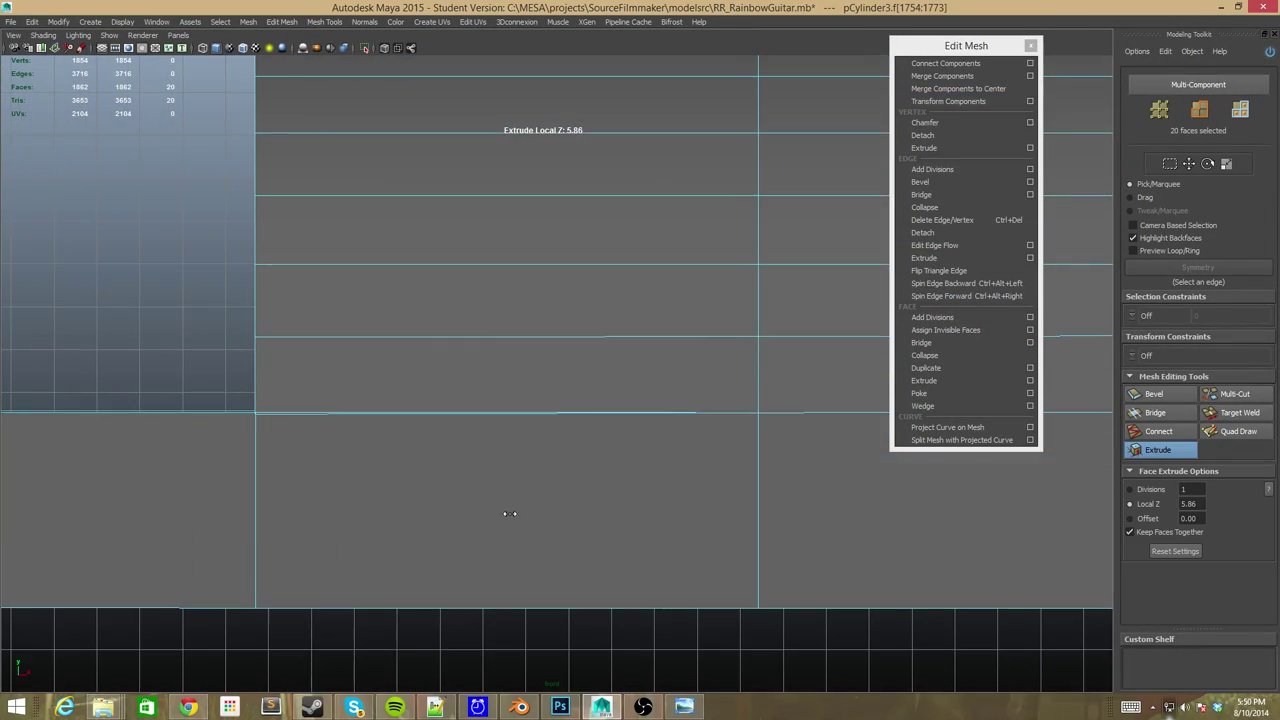
{"action": "key", "text": "space"}
{"action": "key", "text": "space"}
{"action": "left_click", "coordinate": [357, 507]}
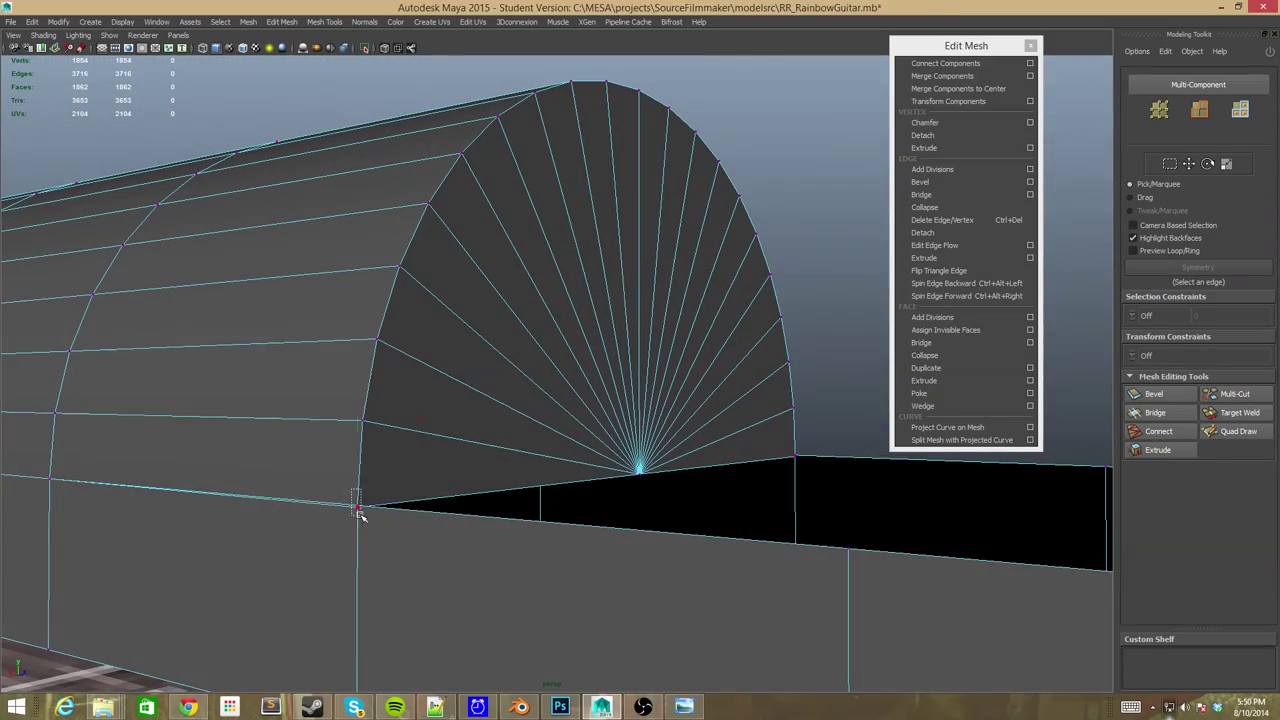
{"action": "left_click", "coordinate": [960, 207]}
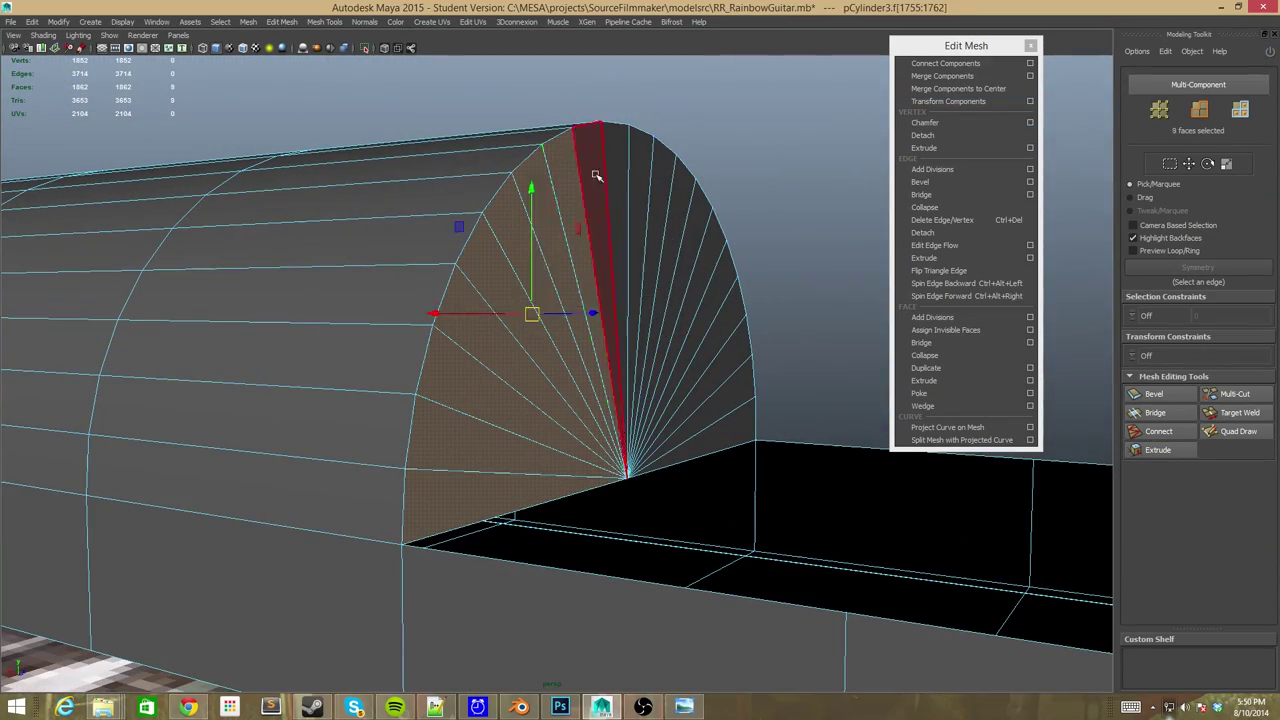
Extrude the cap once more, set its length, then reselect the corner vertices and cap faces.
{"action": "key", "text": "ctrl+e"}
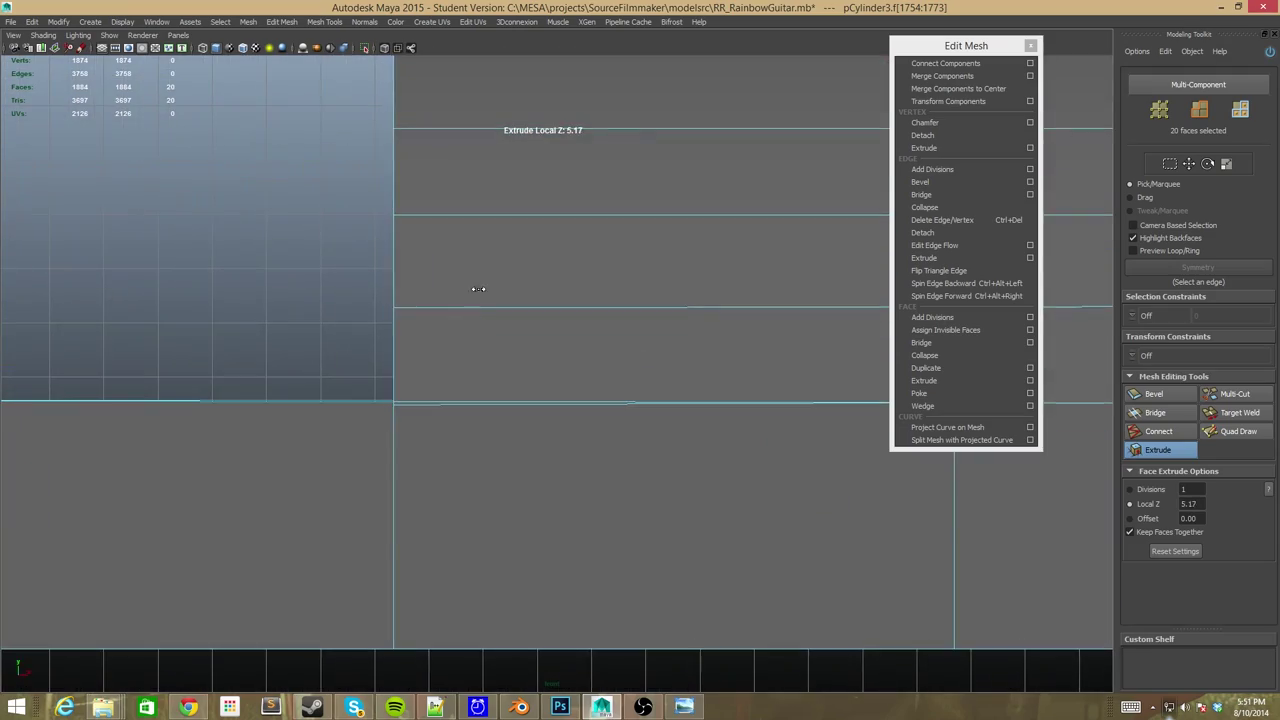
{"action": "mouse_move", "coordinate": [474, 286]}
{"action": "left_mouse_down", "text": "alt"}
{"action": "mouse_move", "coordinate": [665, 347]}
{"action": "mouse_move", "coordinate": [526, 343]}
{"action": "left_mouse_up", "text": "alt"}
{"action": "scroll", "coordinate": [477, 380], "scroll_direction": "up", "scroll_amount": 5}
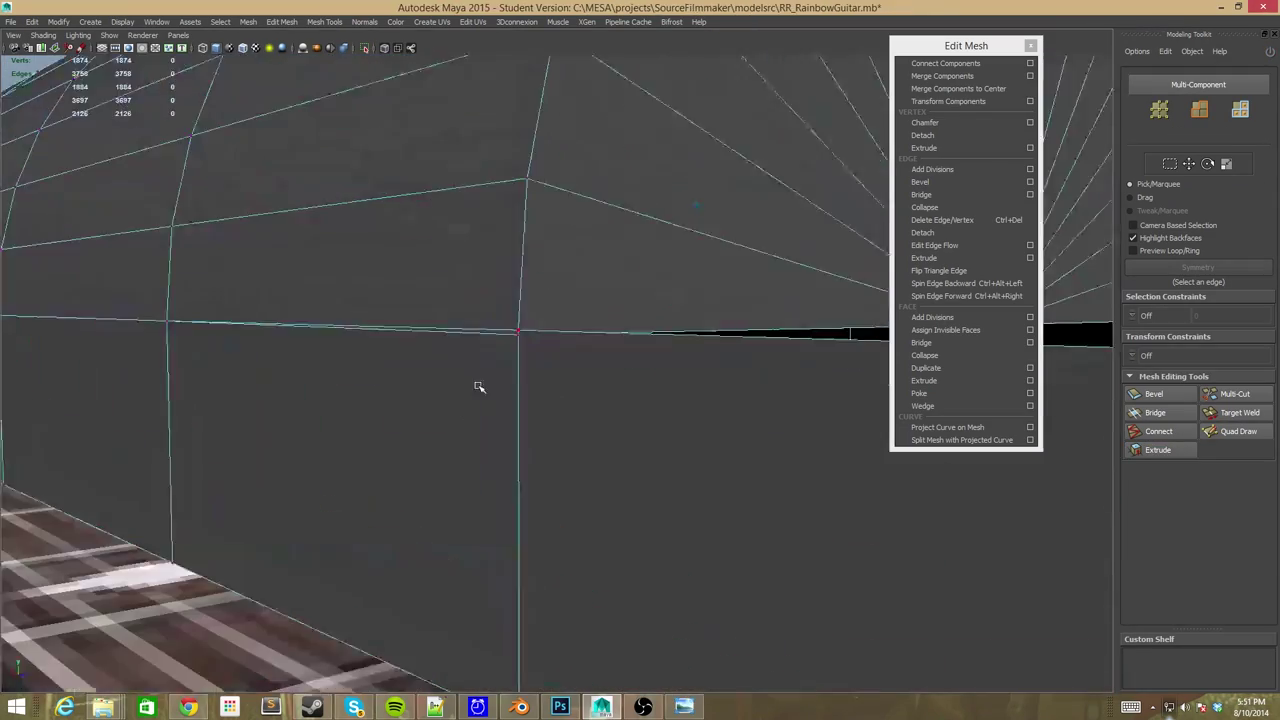
{"action": "left_click_drag", "start_coordinate": [477, 380], "coordinate": [843, 229], "text": "alt"}
{"action": "mouse_move", "coordinate": [684, 279]}
{"action": "left_mouse_down"}
{"action": "mouse_move", "coordinate": [712, 289]}
{"action": "mouse_move", "coordinate": [510, 203]}
{"action": "left_mouse_up"}
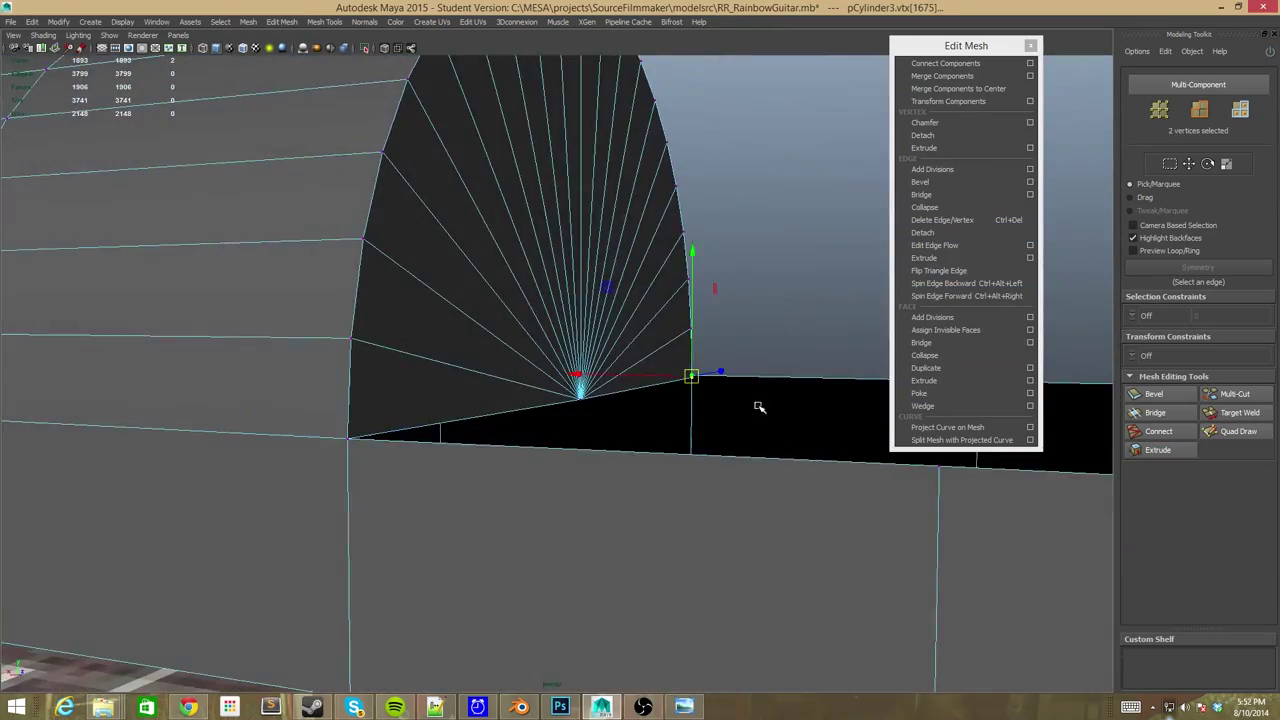
{"action": "left_click", "coordinate": [469, 333]}
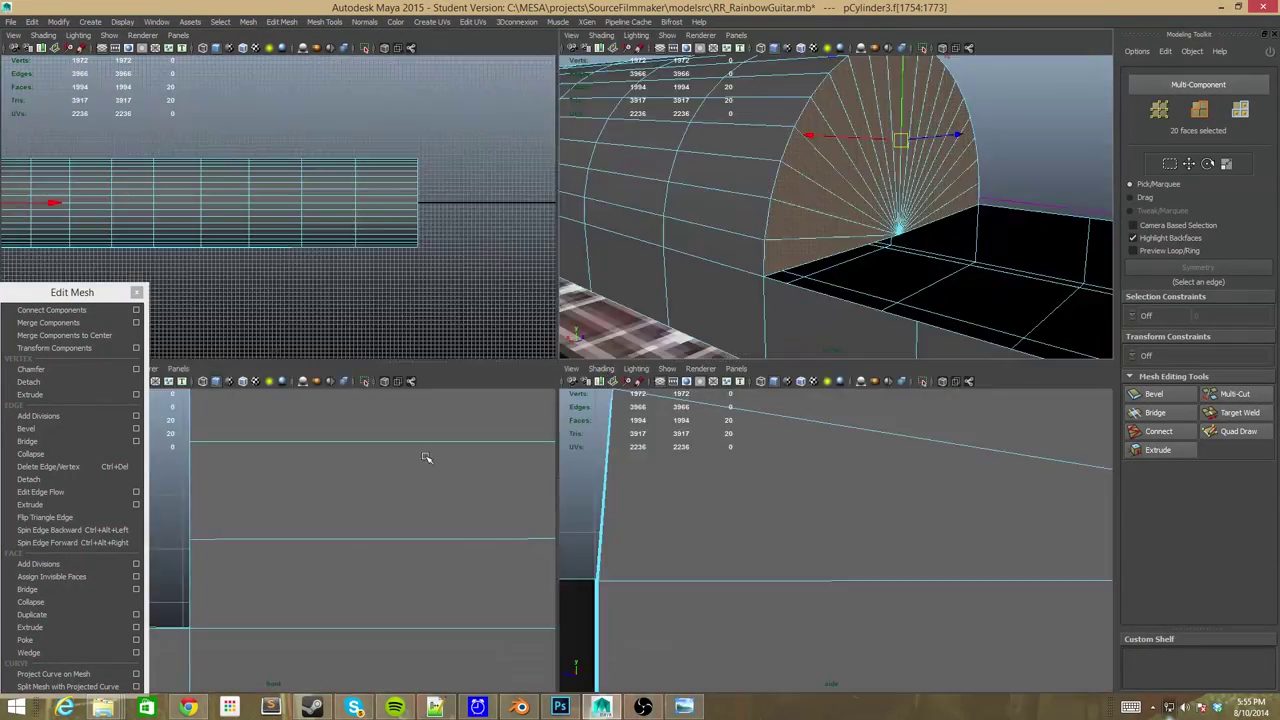
{"action": "scroll", "coordinate": [538, 343], "scroll_direction": "up", "scroll_amount": 5}
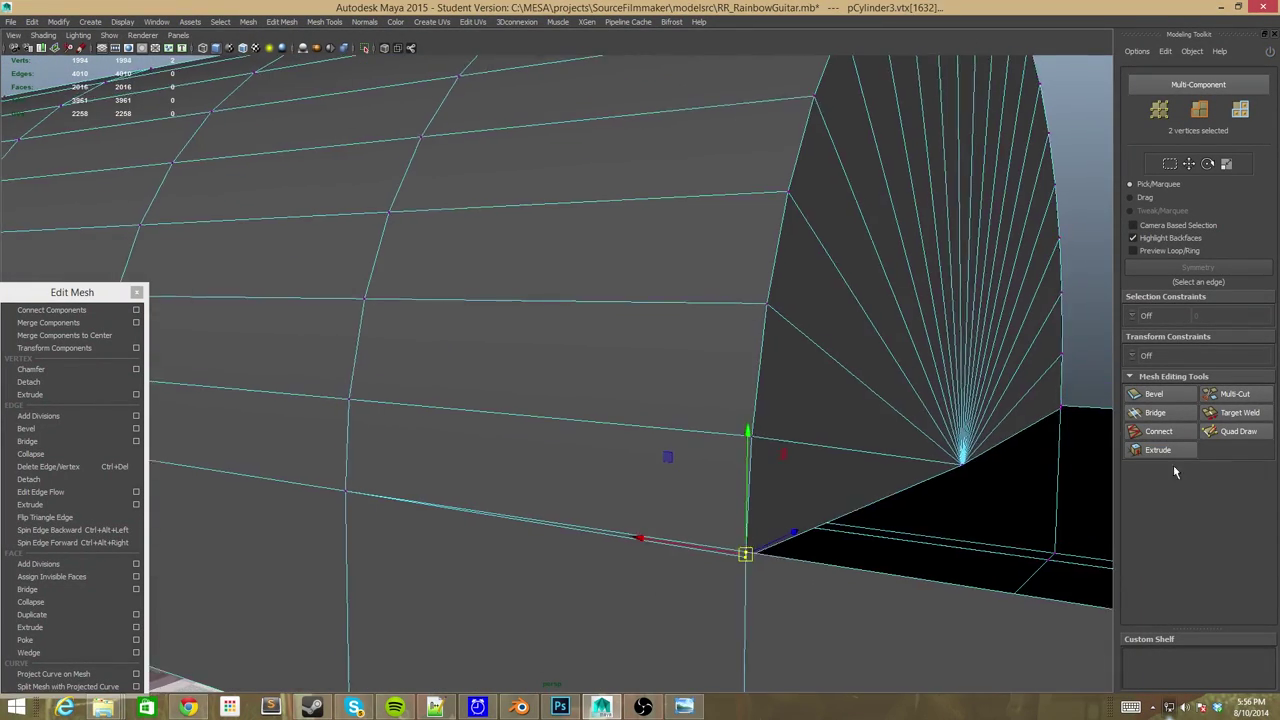
{"action": "right_click_drag", "start_coordinate": [670, 401], "coordinate": [632, 436]}
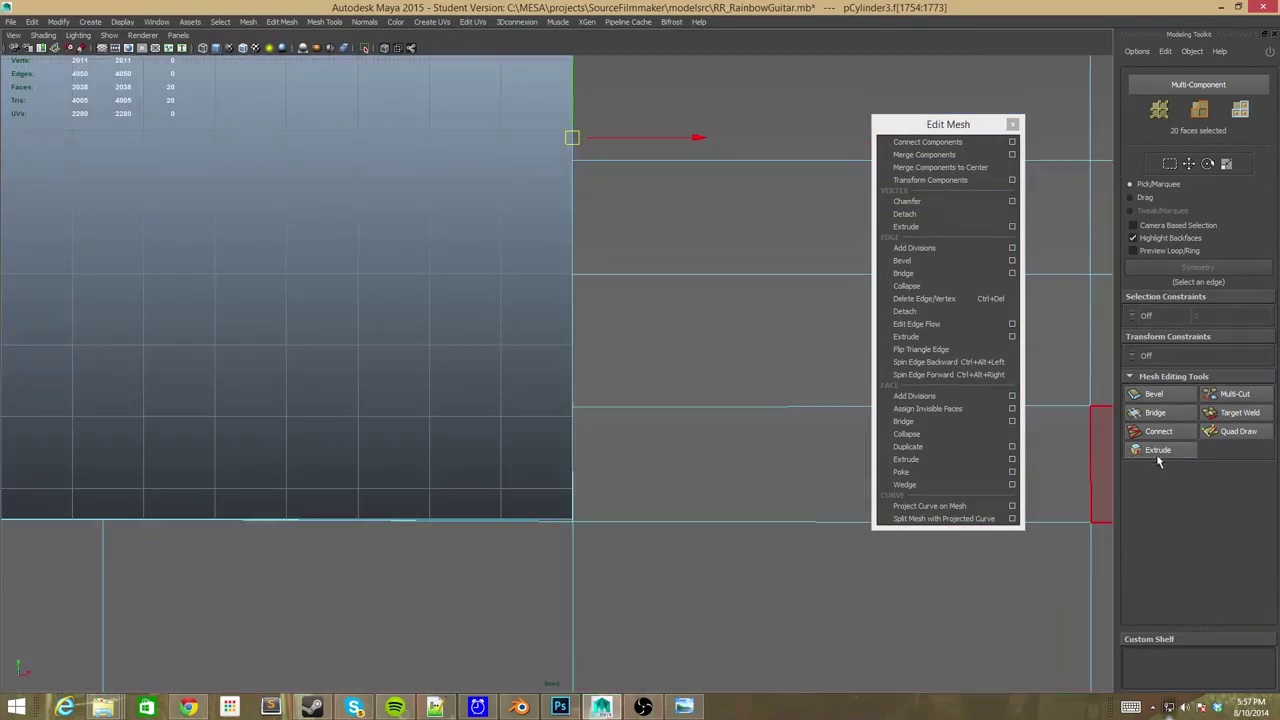
{"action": "left_click", "coordinate": [1157, 450]}
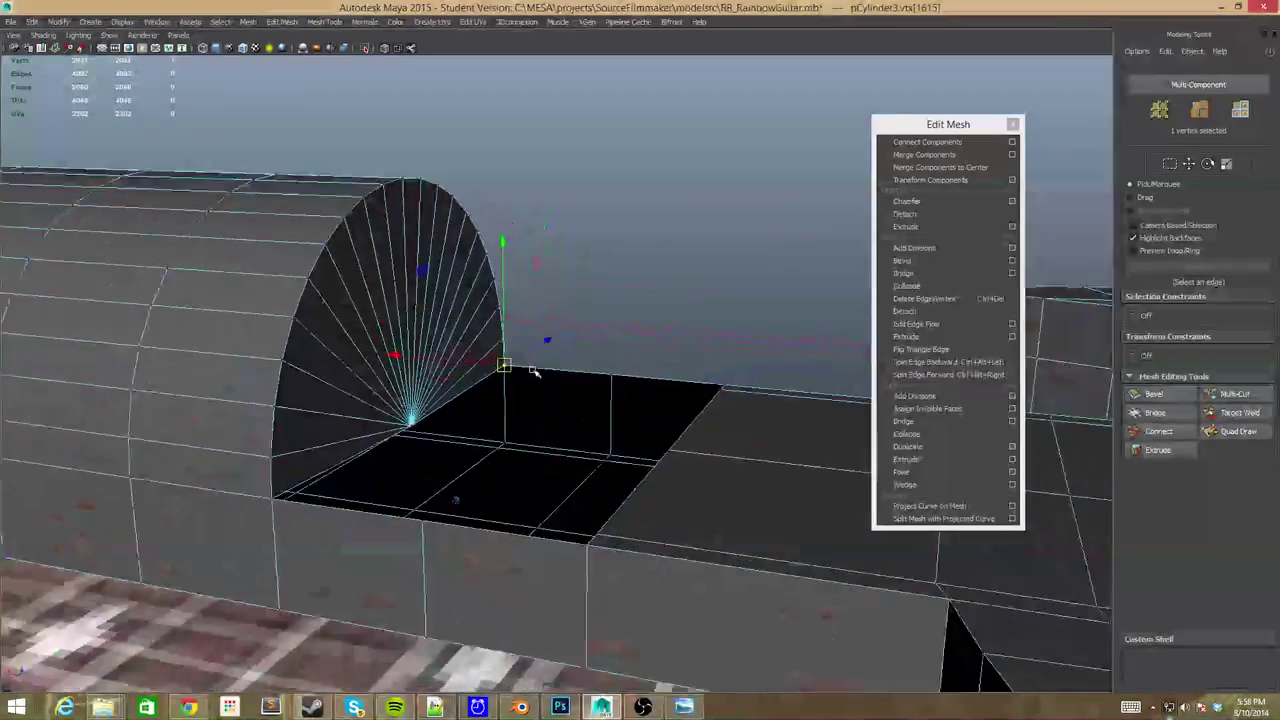
Extrude the fan faces again in front view and select the corner vertex at the cap base.
{"action": "left_click", "coordinate": [276, 449]}
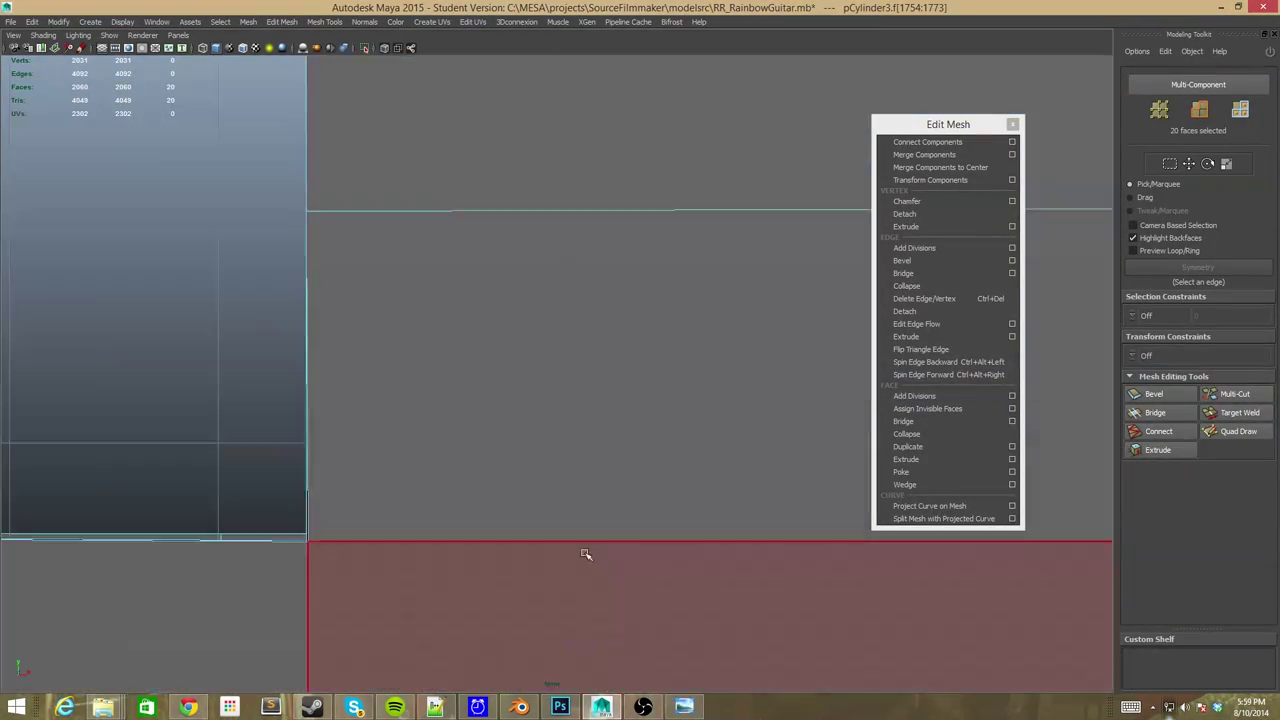
{"action": "key", "text": "ctrl+e"}
{"action": "key", "text": "space"}
{"action": "key", "text": "space"}
{"action": "left_click_drag", "start_coordinate": [776, 278], "coordinate": [757, 283], "text": "alt"}
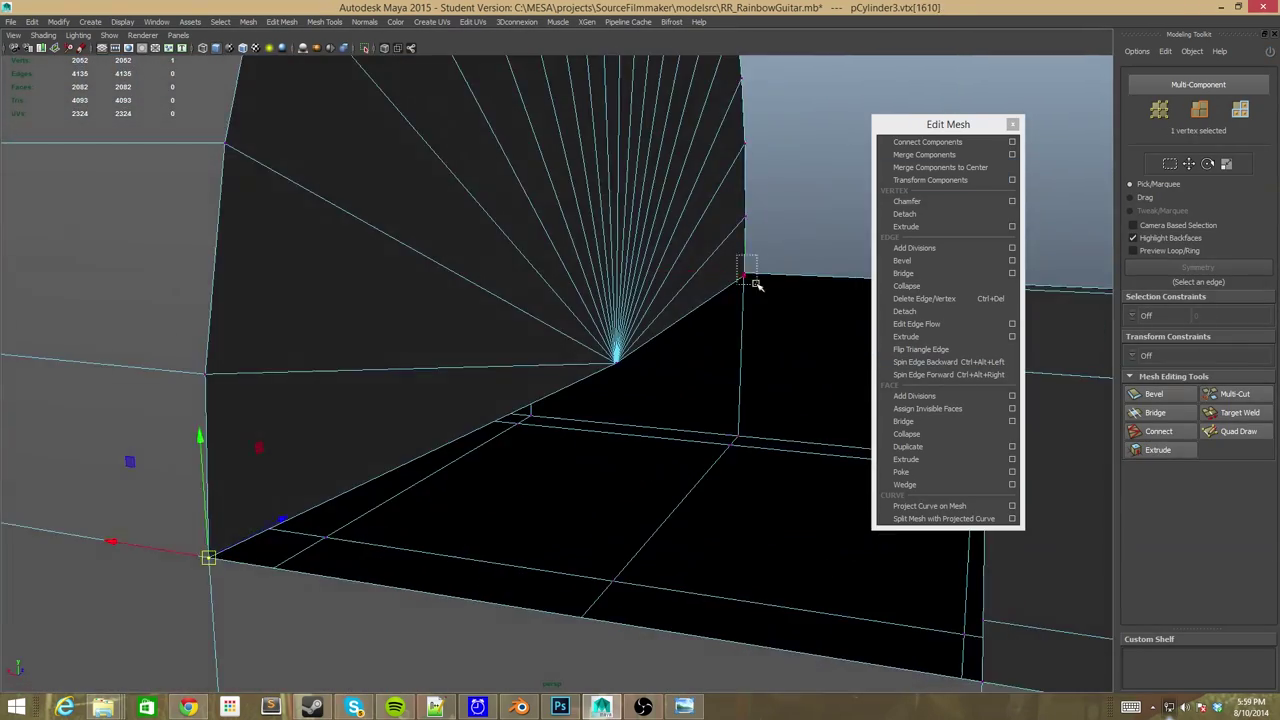
{"action": "key", "text": "space"}
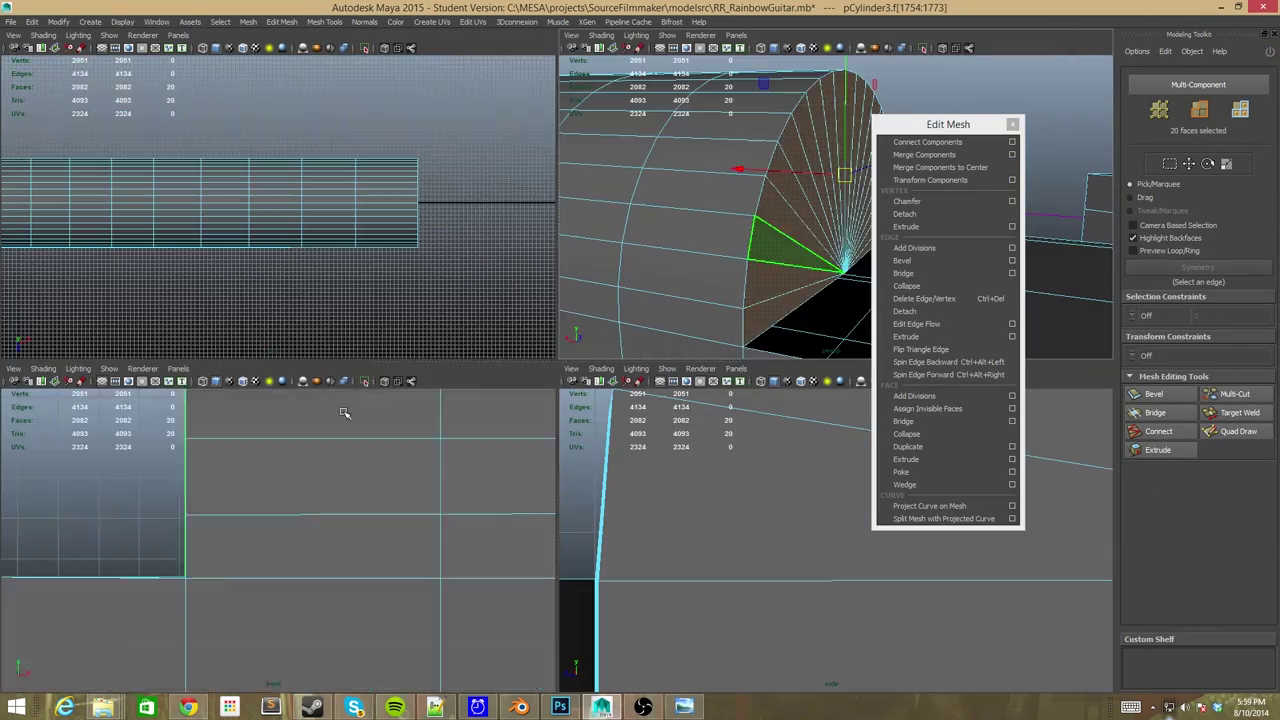
{"action": "key", "text": "ctrl+e"}
{"action": "key", "text": "space"}
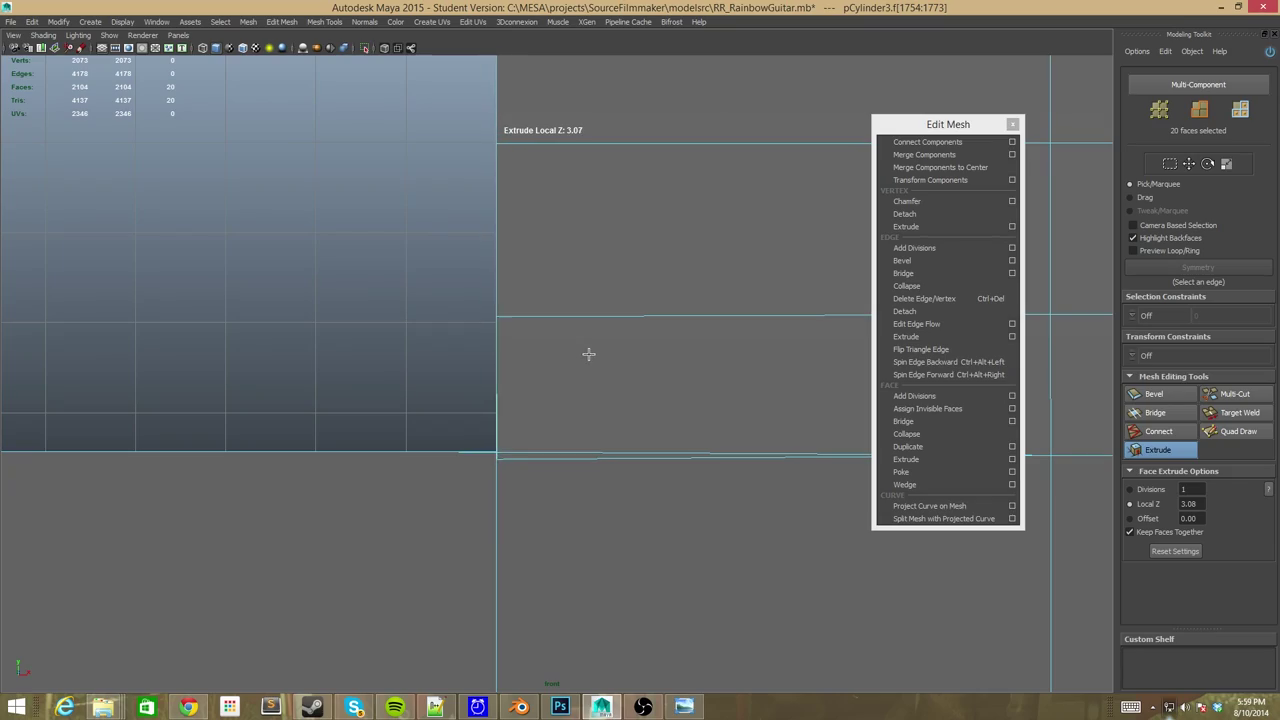
{"action": "key", "text": "space"}
{"action": "right_click_drag", "start_coordinate": [510, 405], "coordinate": [455, 418]}
{"action": "left_click", "coordinate": [580, 566]}
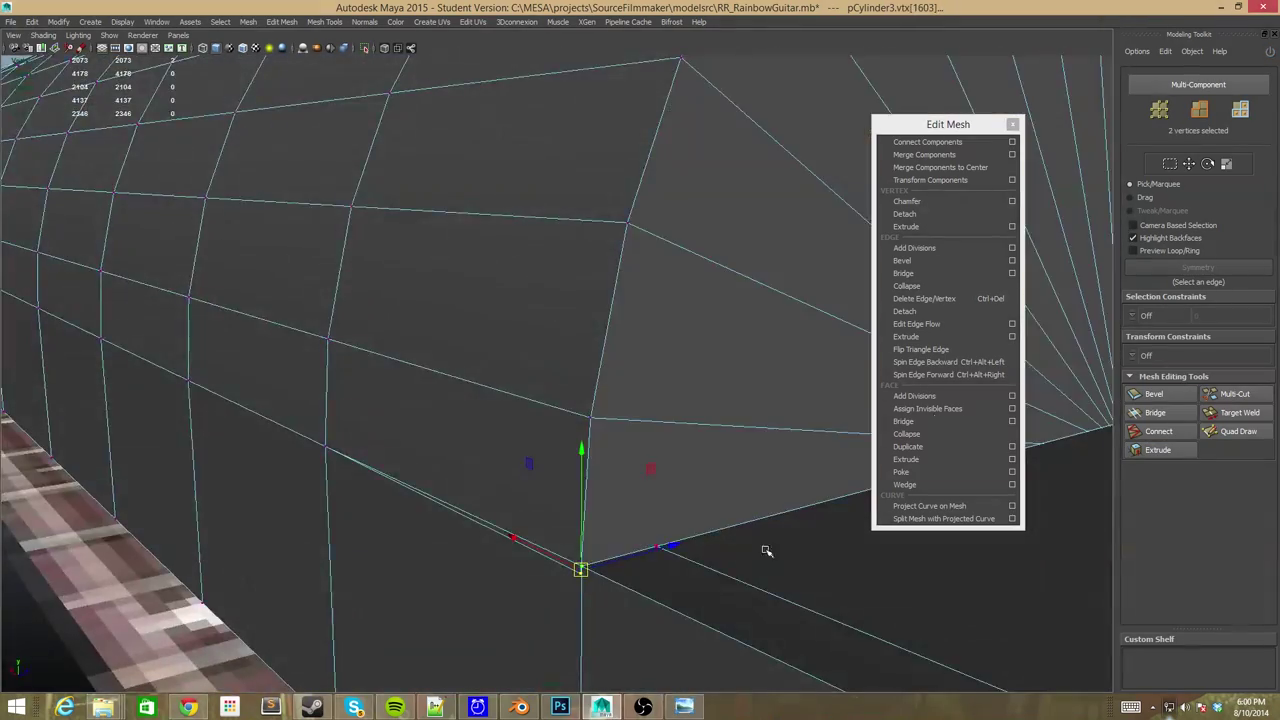
Frame and orbit around the new section to inspect its corner vertex.
{"action": "key", "text": "f"}
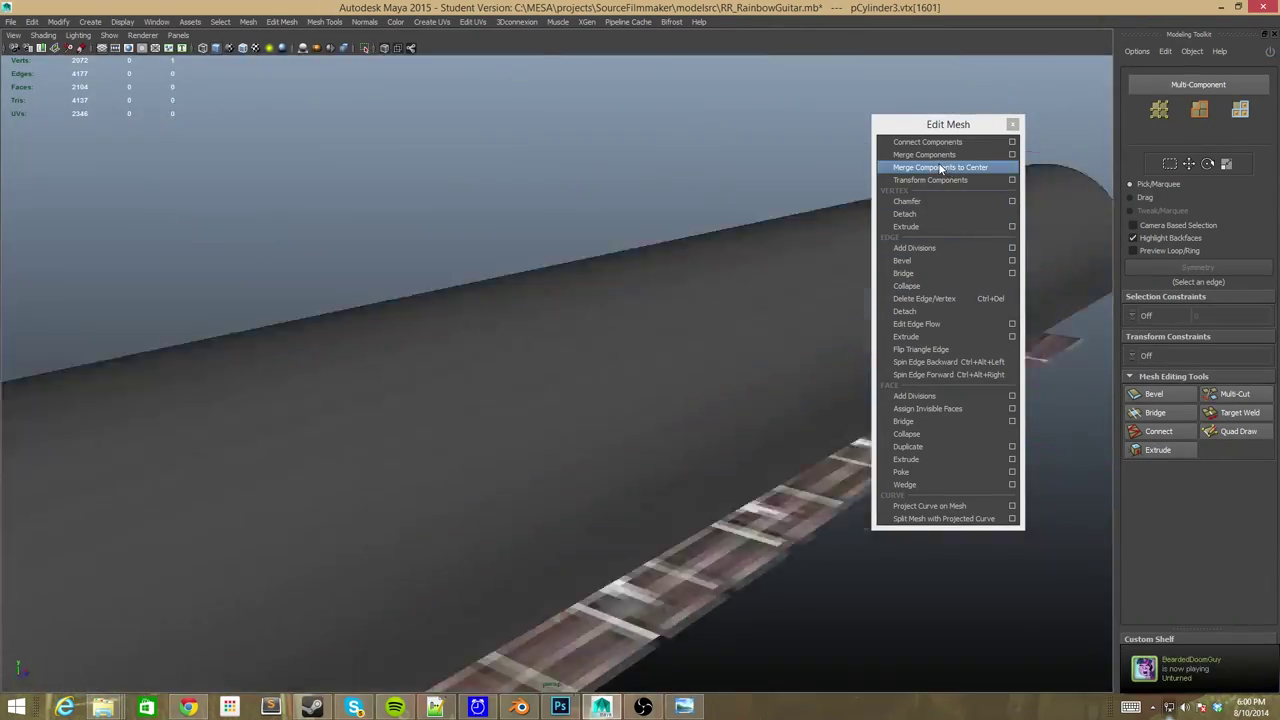
{"action": "right_click_drag", "start_coordinate": [743, 380], "coordinate": [722, 373]}
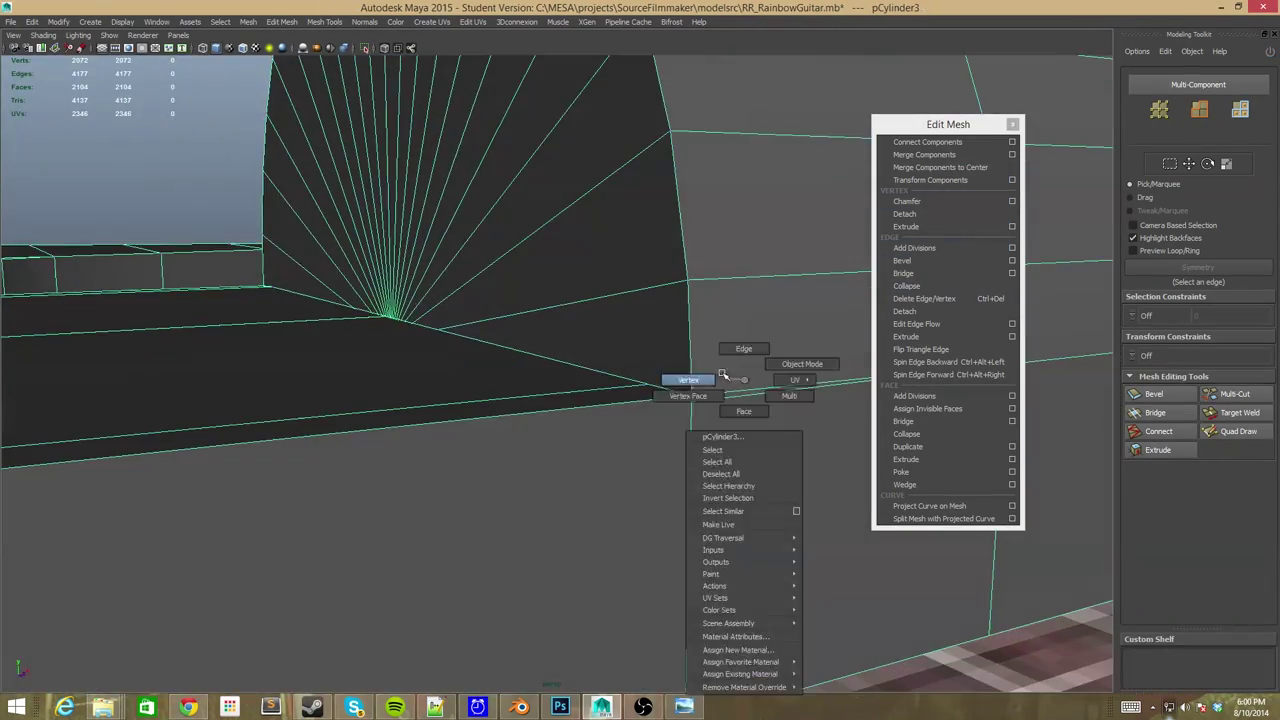
{"action": "left_click_drag", "start_coordinate": [850, 270], "coordinate": [758, 343], "text": "alt"}
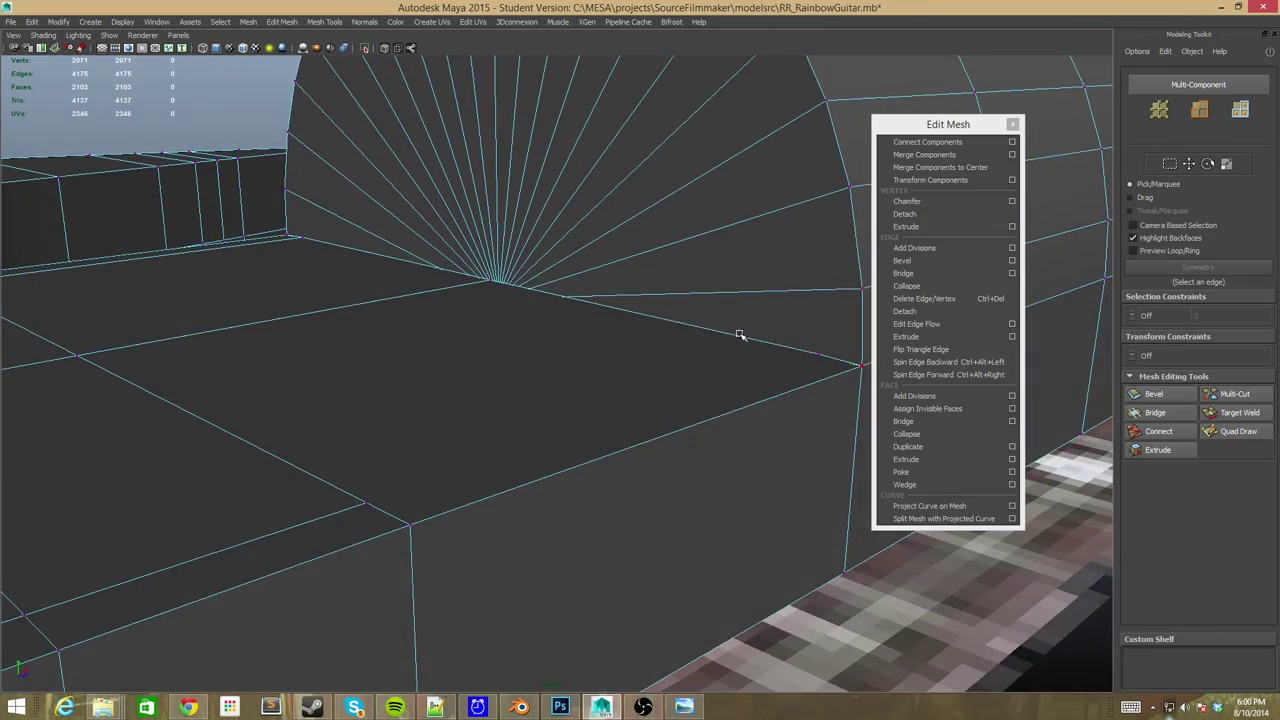
{"action": "left_click_drag", "start_coordinate": [589, 414], "coordinate": [411, 416], "text": "alt"}
{"action": "right_click", "coordinate": [411, 416]}
{"action": "right_click_drag", "start_coordinate": [647, 393], "coordinate": [584, 373]}
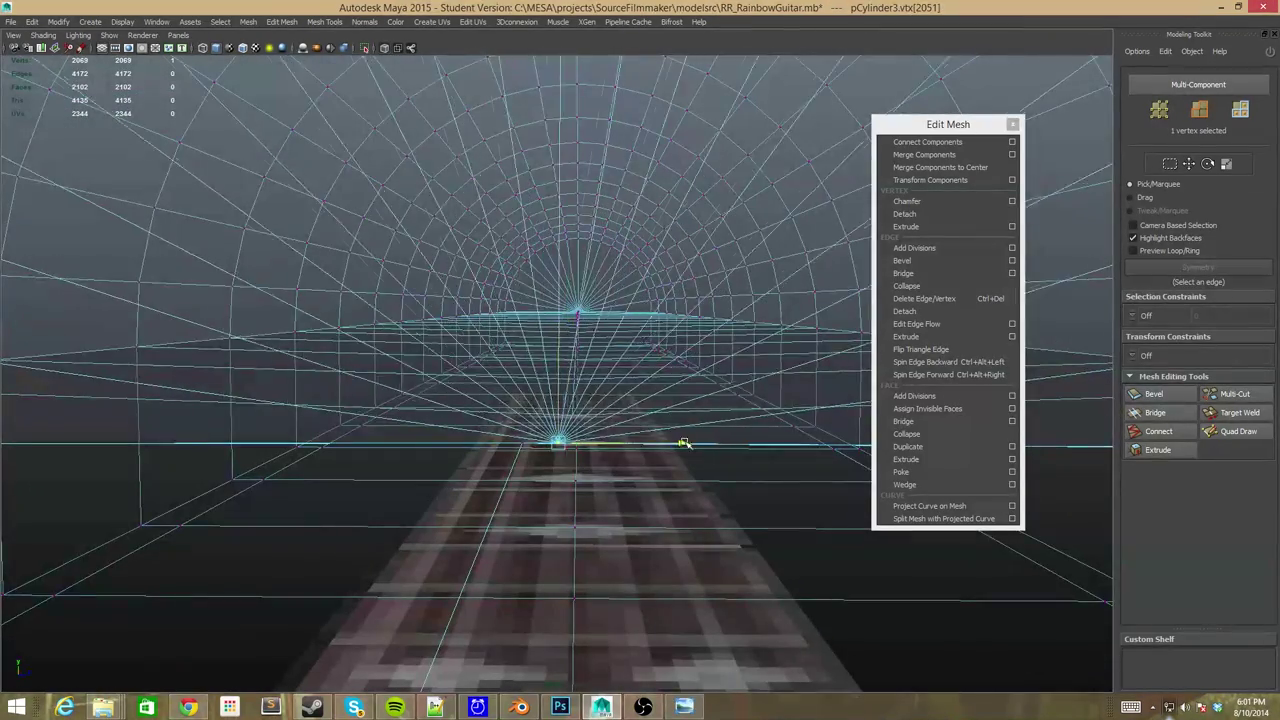
{"action": "scroll", "coordinate": [432, 437], "scroll_direction": "up", "scroll_amount": 5}
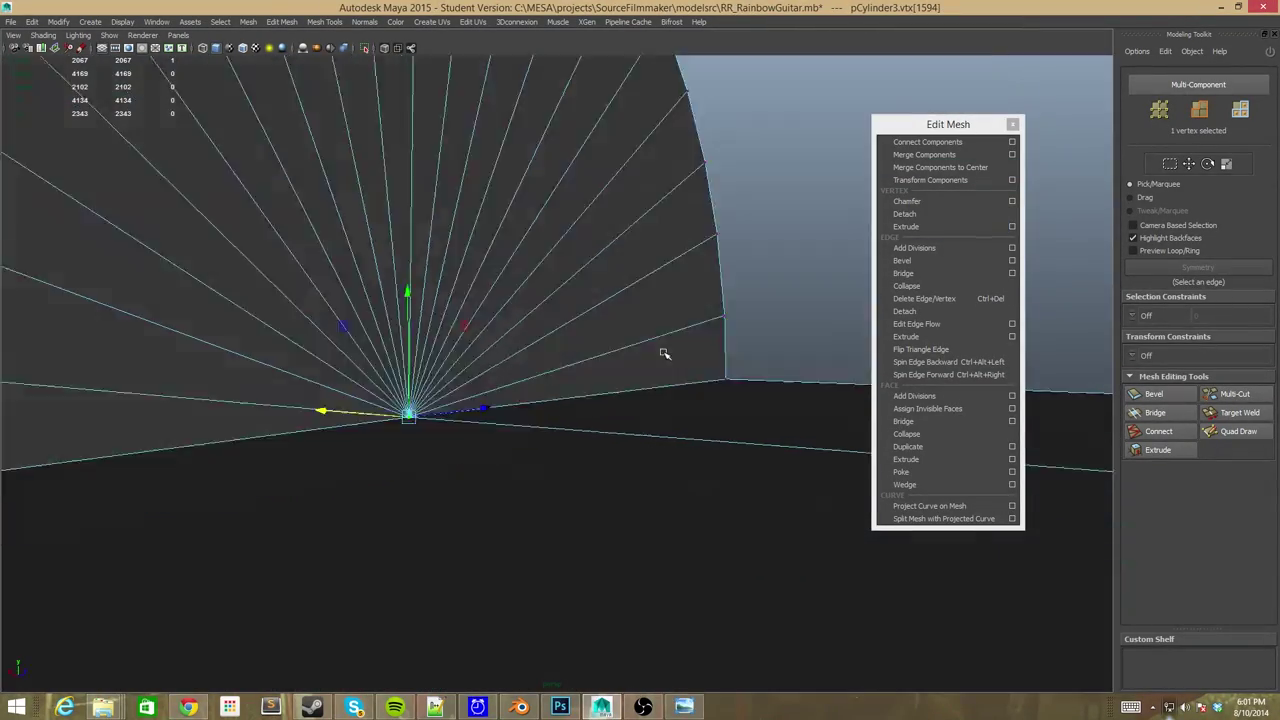
{"action": "mouse_move", "coordinate": [664, 354]}
{"action": "left_mouse_down", "text": "alt"}
{"action": "mouse_move", "coordinate": [814, 346]}
{"action": "mouse_move", "coordinate": [478, 226]}
{"action": "mouse_move", "coordinate": [677, 466]}
{"action": "mouse_move", "coordinate": [680, 437]}
{"action": "mouse_move", "coordinate": [441, 406]}
{"action": "mouse_move", "coordinate": [409, 457]}
{"action": "mouse_move", "coordinate": [363, 346]}
{"action": "mouse_move", "coordinate": [414, 403]}
{"action": "mouse_move", "coordinate": [557, 162]}
{"action": "mouse_move", "coordinate": [529, 334]}
{"action": "mouse_move", "coordinate": [166, 234]}
{"action": "mouse_move", "coordinate": [443, 257]}
{"action": "mouse_move", "coordinate": [517, 149]}
{"action": "mouse_move", "coordinate": [526, 227]}
{"action": "mouse_move", "coordinate": [451, 237]}
{"action": "mouse_move", "coordinate": [609, 141]}
{"action": "left_mouse_up", "text": "alt"}
Select the whole neck cylinder, then switch to the YouTube live page in Chrome.
{"action": "left_click", "coordinate": [450, 233]}
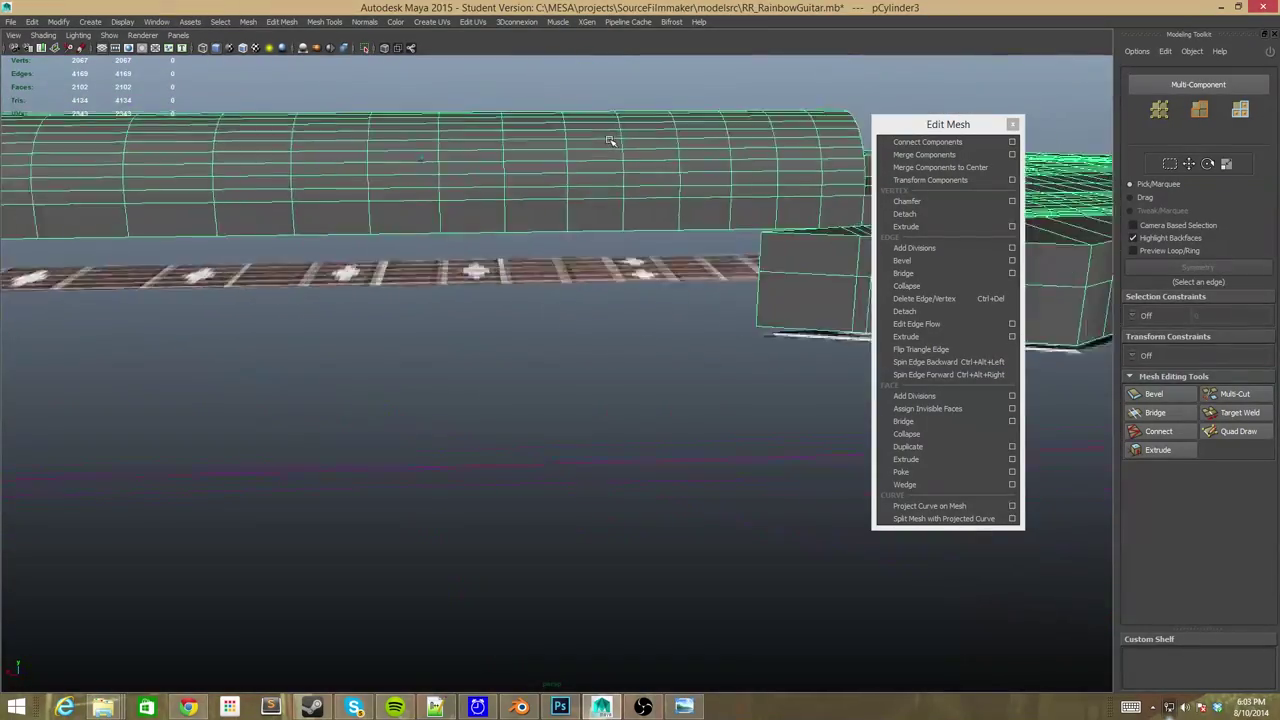
{"action": "key", "text": "alt+Tab"}
{"action": "scroll", "coordinate": [975, 465], "scroll_direction": "up", "scroll_amount": 1}
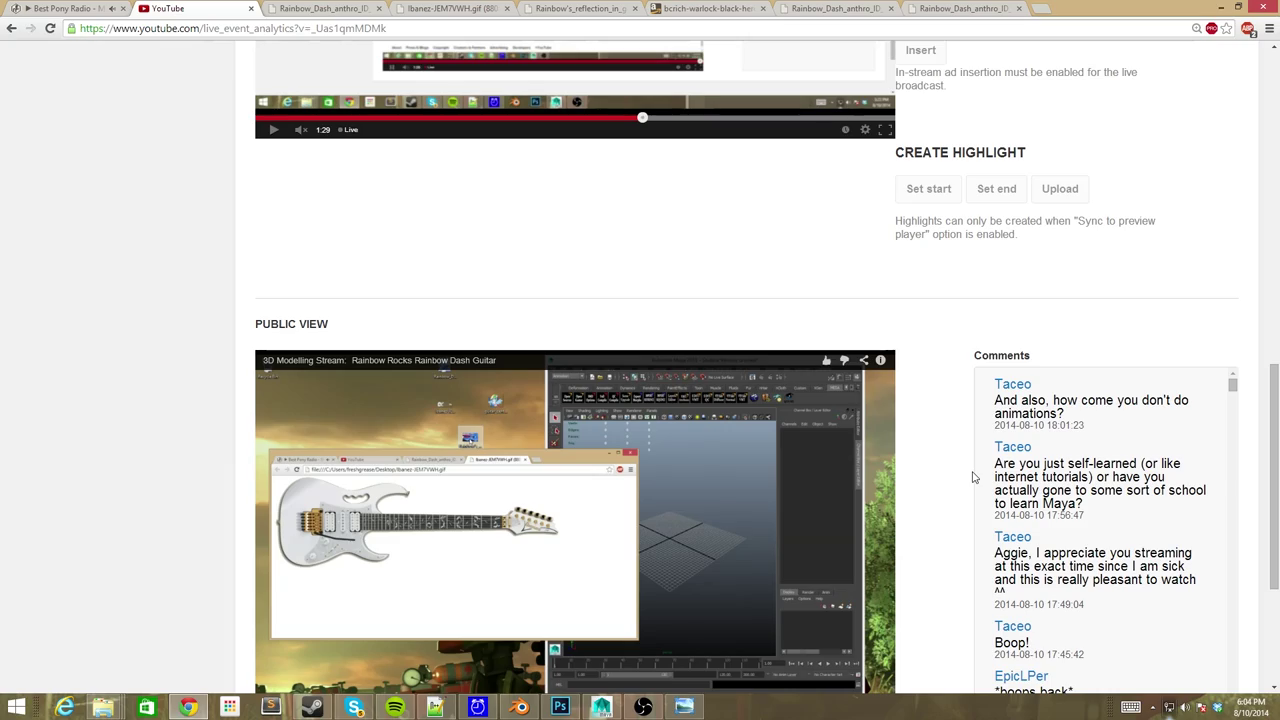
Leave the Chrome comments page and return to the Maya guitar mesh.
{"action": "key", "text": "alt+Tab"}
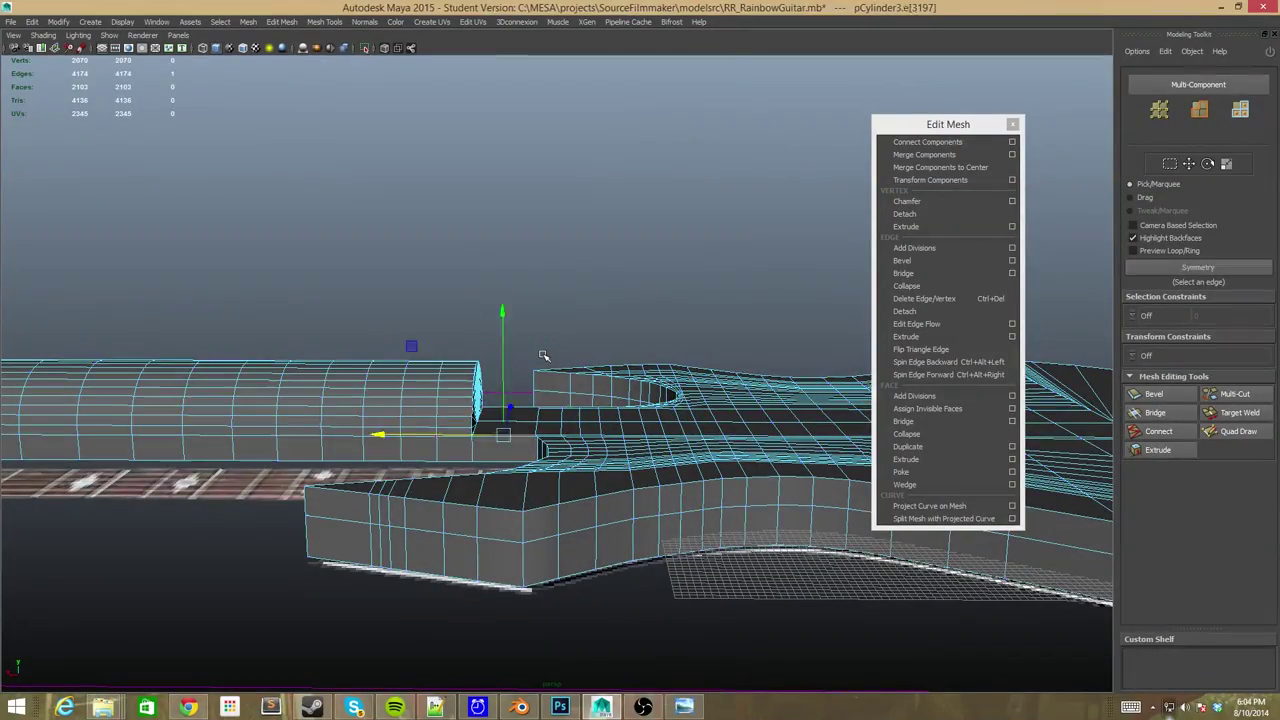
Restore the full interface and cut the 340 selected neck faces with Edit > Cut in front view.
{"action": "key", "text": "ctrl+space"}
{"action": "key", "text": "space"}
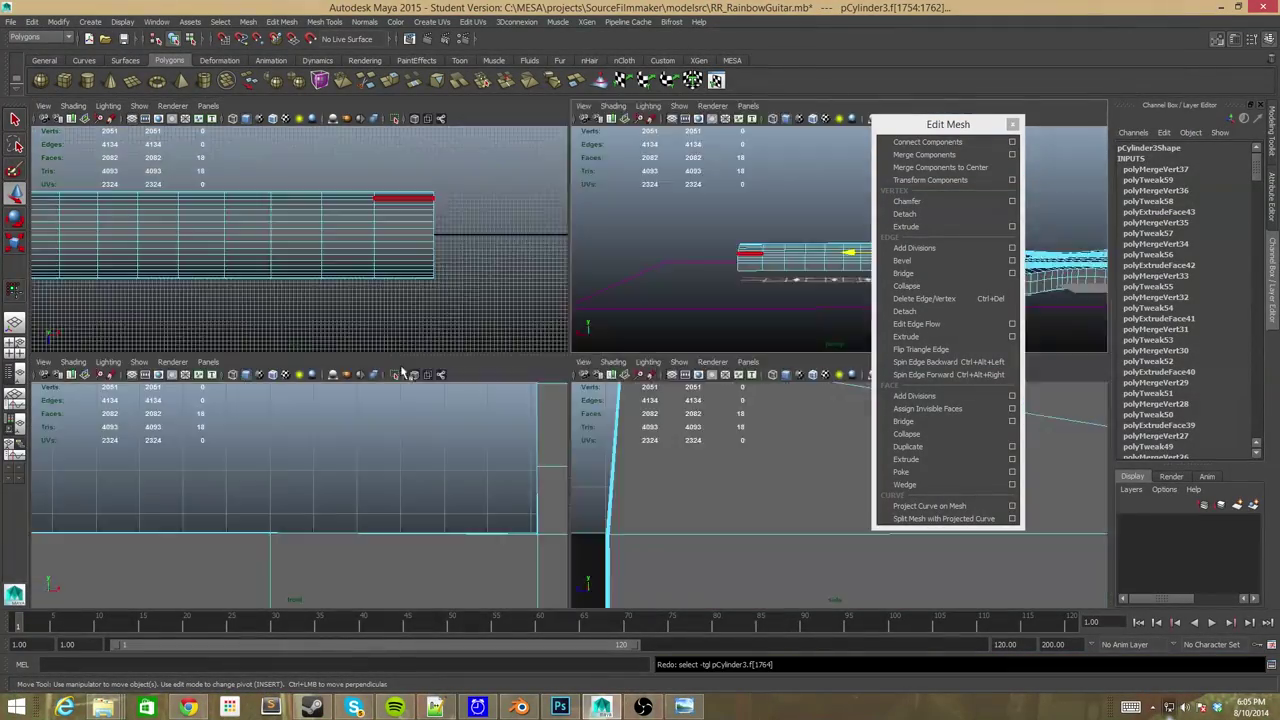
{"action": "key", "text": "space"}
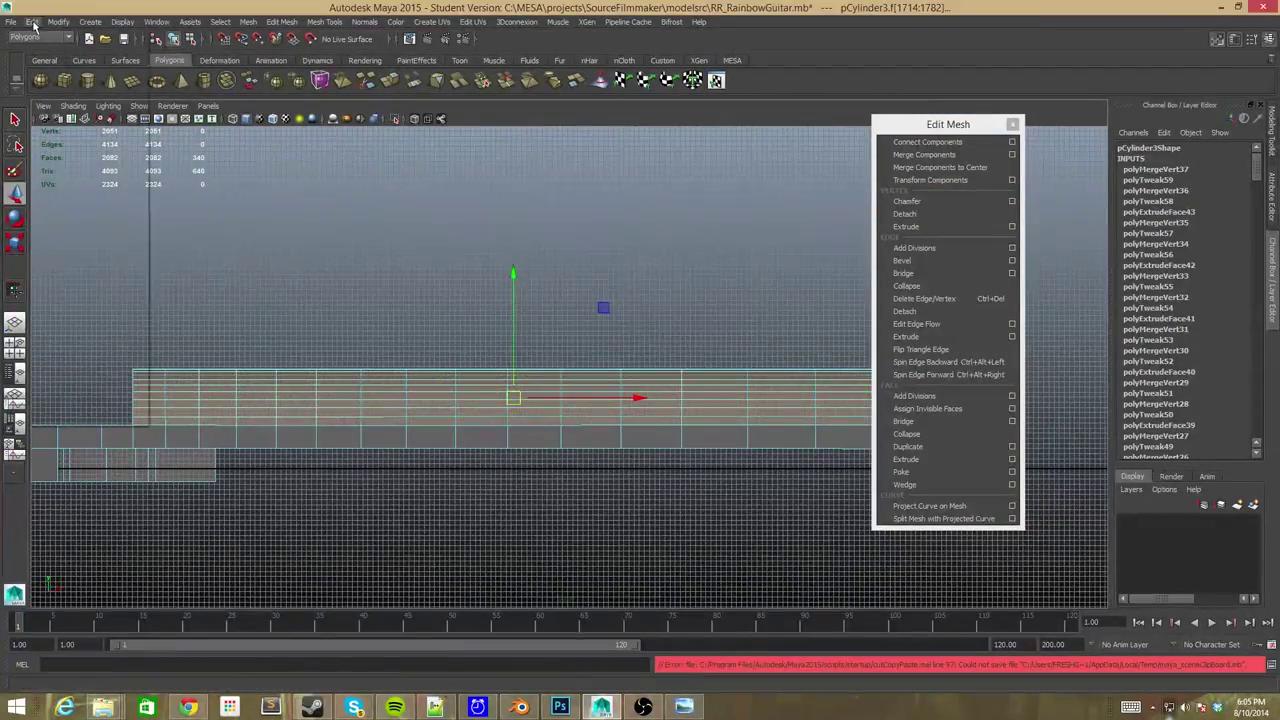
{"action": "left_click", "coordinate": [33, 21]}
{"action": "left_click", "coordinate": [45, 95]}
Select the leftover neck strip faces in perspective and delete them.
{"action": "key", "text": "space"}
{"action": "key", "text": "space"}
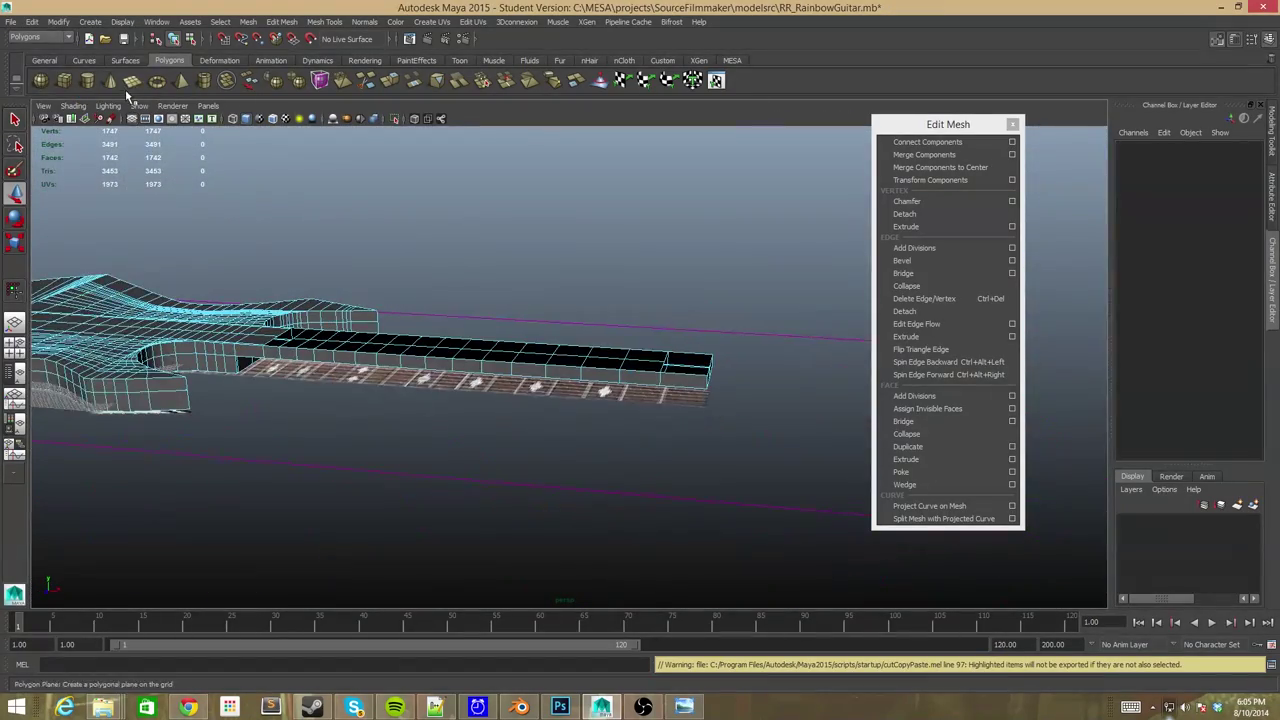
{"action": "mouse_move", "coordinate": [300, 250]}
{"action": "left_mouse_down", "text": "alt"}
{"action": "mouse_move", "coordinate": [500, 363]}
{"action": "mouse_move", "coordinate": [603, 583]}
{"action": "left_mouse_up", "text": "alt"}
{"action": "left_click", "coordinate": [690, 488]}
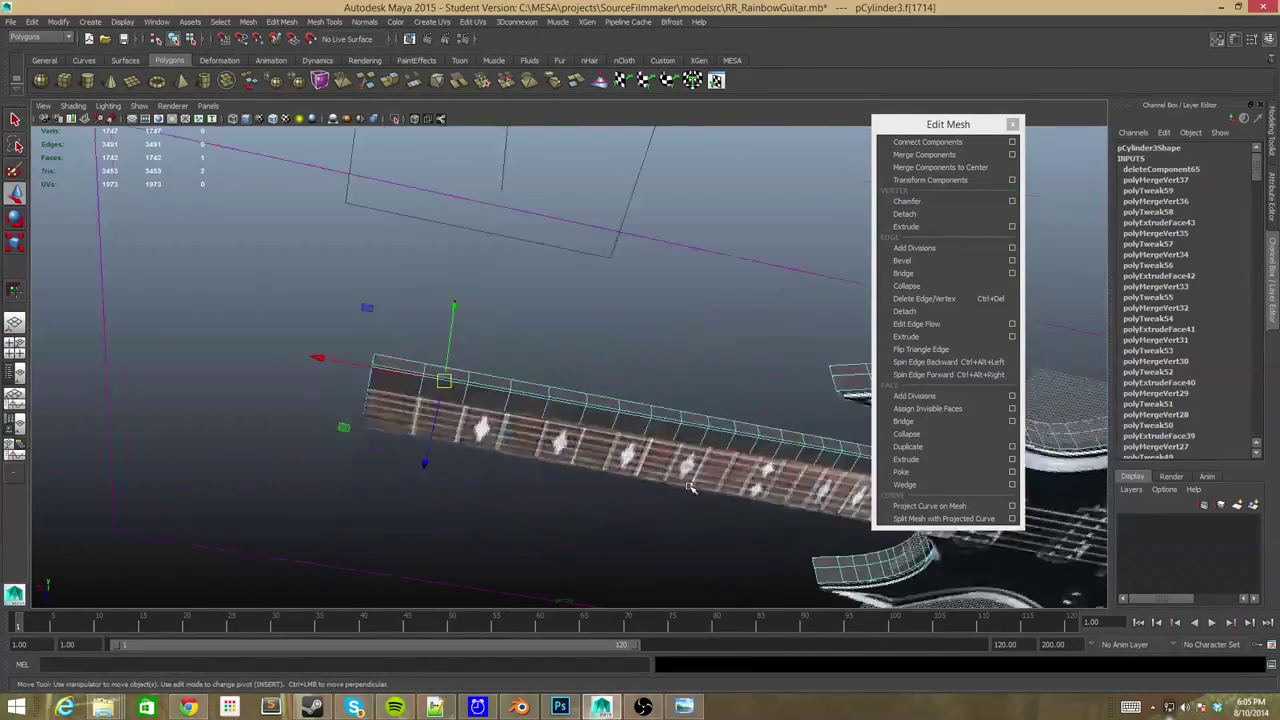
{"action": "key", "text": "F8"}
{"action": "mouse_move", "coordinate": [472, 415]}
{"action": "left_mouse_down", "text": "alt"}
{"action": "mouse_move", "coordinate": [521, 502]}
{"action": "mouse_move", "coordinate": [463, 503]}
{"action": "mouse_move", "coordinate": [611, 366]}
{"action": "mouse_move", "coordinate": [487, 393]}
{"action": "left_mouse_up", "text": "alt"}
{"action": "right_click_drag", "start_coordinate": [487, 402], "coordinate": [487, 432]}
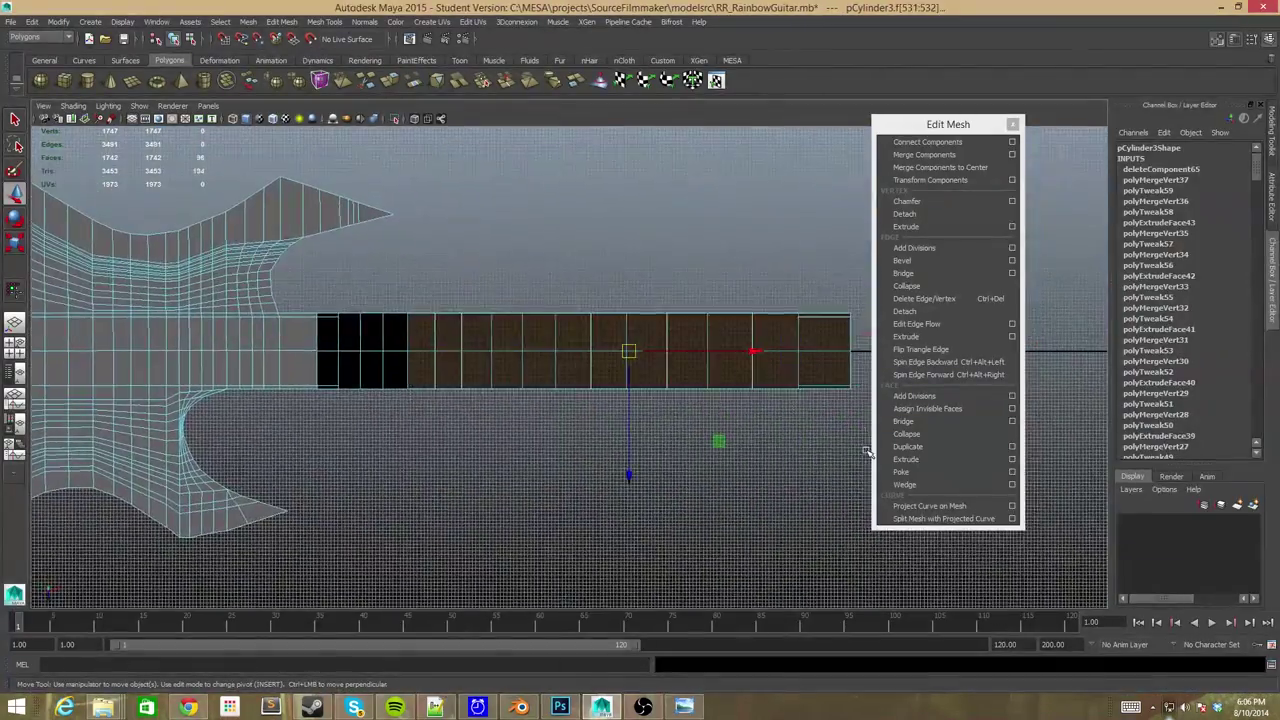
{"action": "key", "text": "Delete"}
Select a front edge of the body's cut end and show the Modelling Toolkit in front view.
{"action": "mouse_move", "coordinate": [470, 440]}
{"action": "left_mouse_down", "text": "alt"}
{"action": "mouse_move", "coordinate": [500, 343]}
{"action": "mouse_move", "coordinate": [526, 366]}
{"action": "mouse_move", "coordinate": [451, 314]}
{"action": "left_mouse_up", "text": "alt"}
{"action": "left_click", "coordinate": [452, 316]}
{"action": "left_click_drag", "start_coordinate": [680, 232], "coordinate": [666, 354], "text": "alt"}
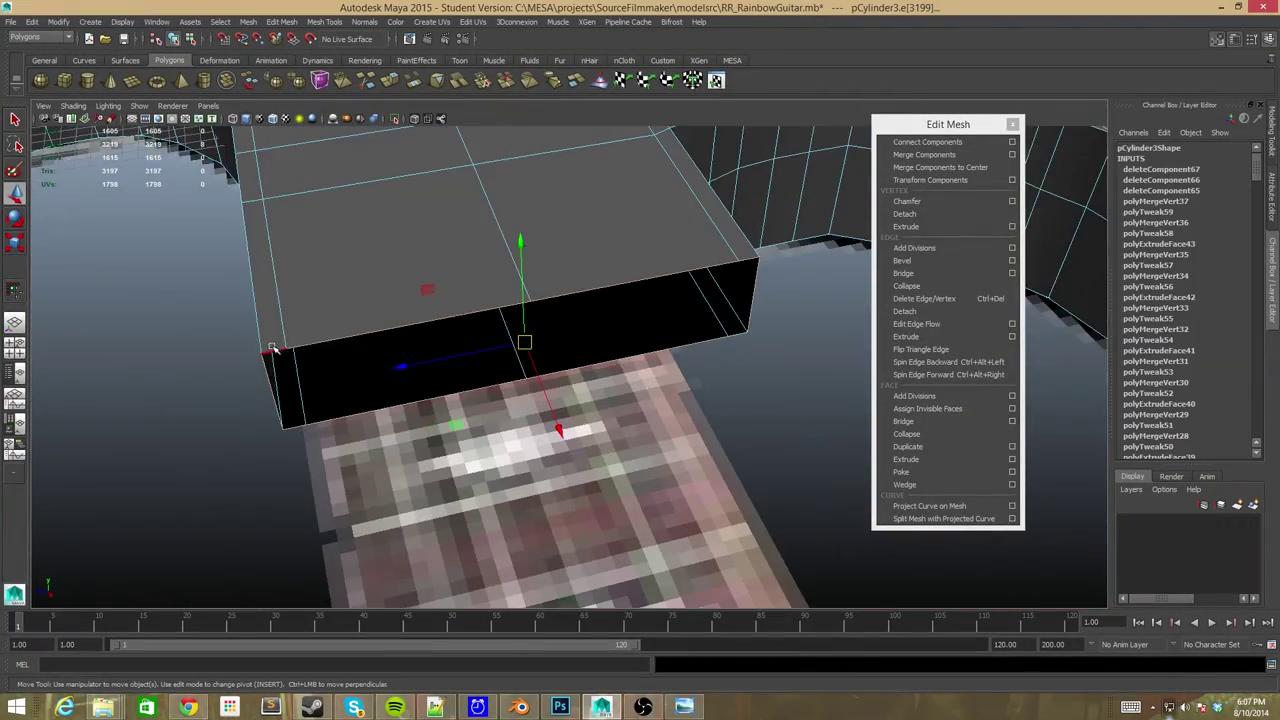
{"action": "left_click_drag", "start_coordinate": [272, 348], "coordinate": [300, 330], "text": "alt"}
{"action": "left_click", "coordinate": [1272, 130]}
{"action": "key", "text": "space"}
{"action": "key", "text": "space"}
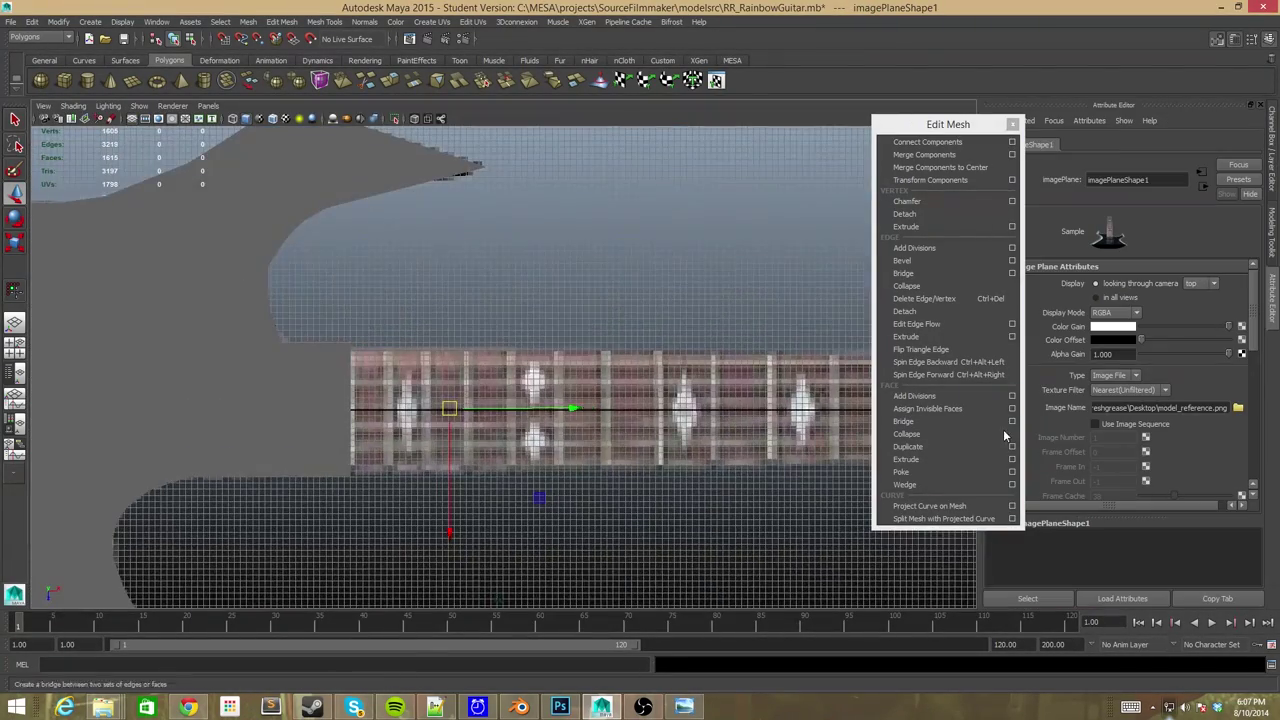
{"action": "key", "text": "ctrl+a"}
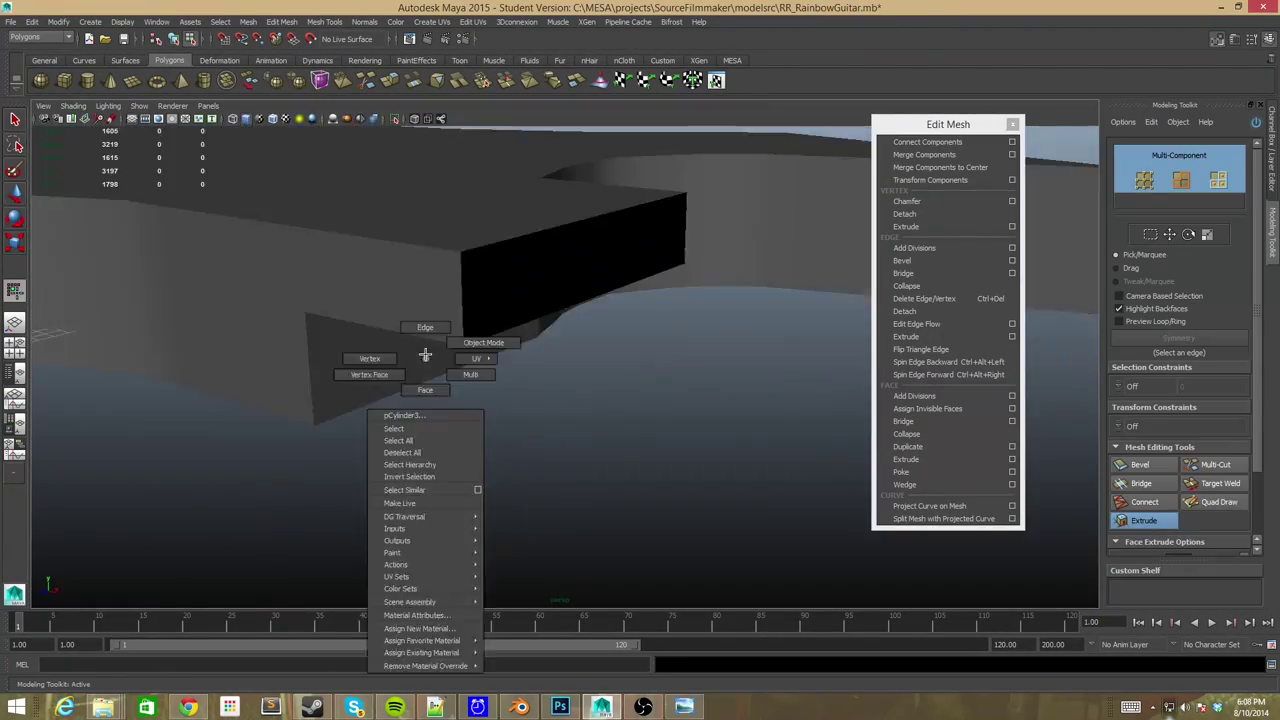
Extrude the body's open border edges, cap them with Fill Hole, then bring Chrome forward.
{"action": "left_click", "coordinate": [1130, 521]}
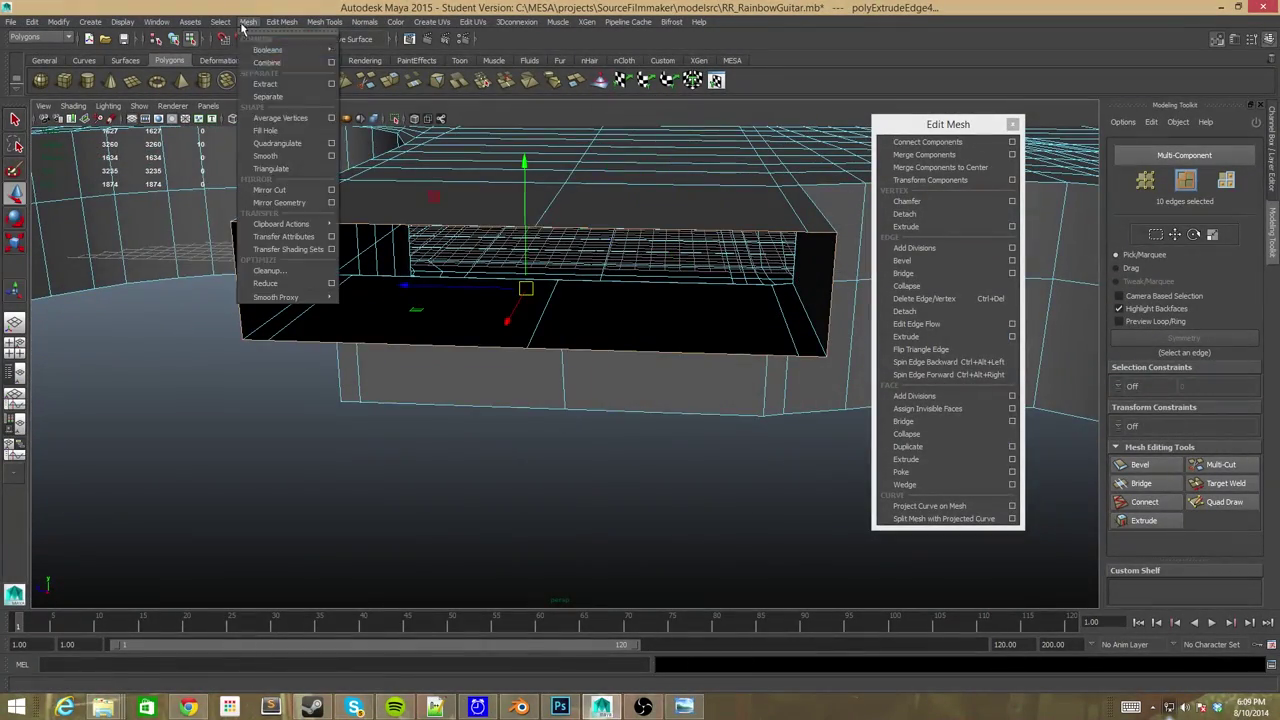
{"action": "left_click", "coordinate": [266, 130]}
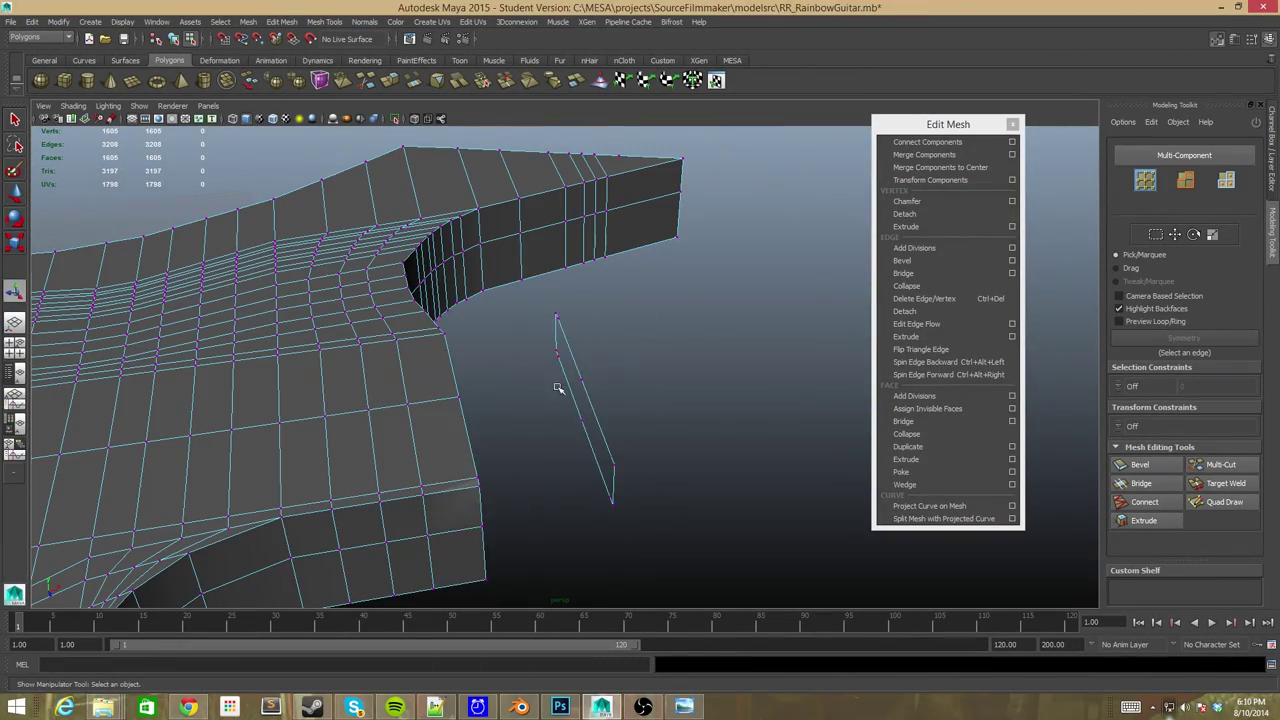
{"action": "right_click_drag", "start_coordinate": [327, 363], "coordinate": [325, 358]}
{"action": "right_click_drag", "start_coordinate": [590, 395], "coordinate": [670, 380]}
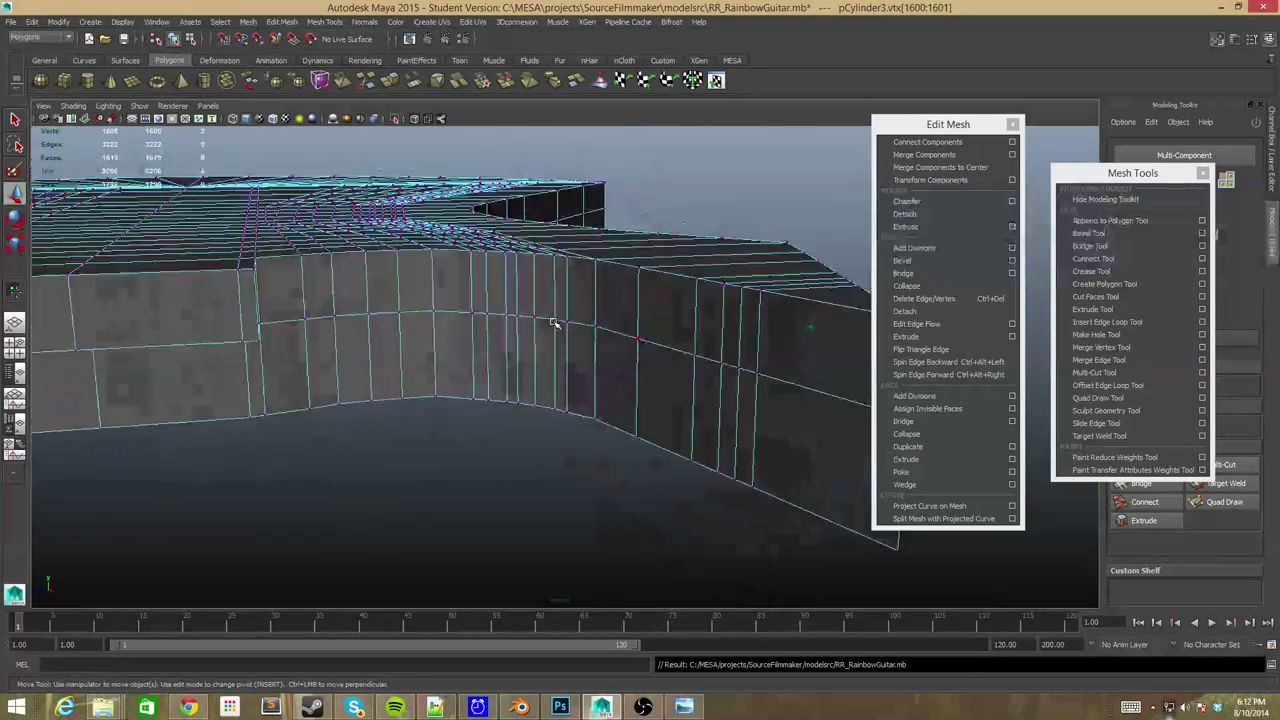
{"action": "left_click", "coordinate": [156, 21]}
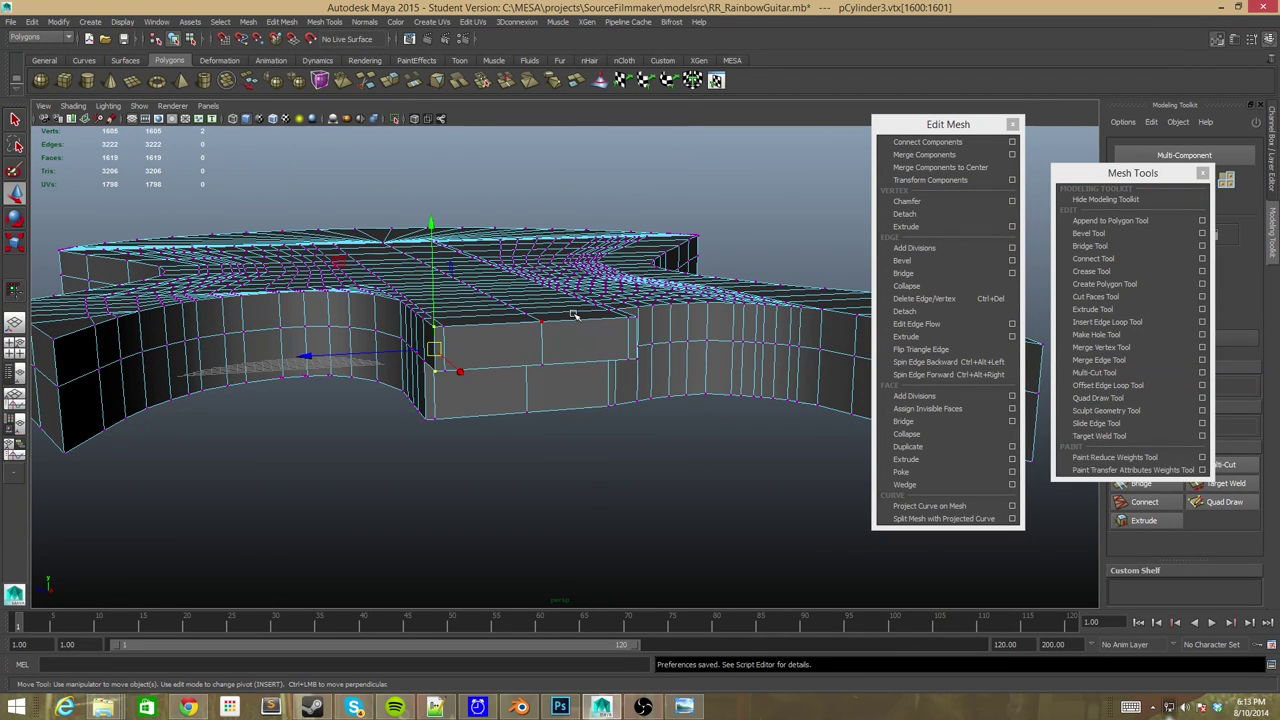
{"action": "left_click", "coordinate": [200, 707]}
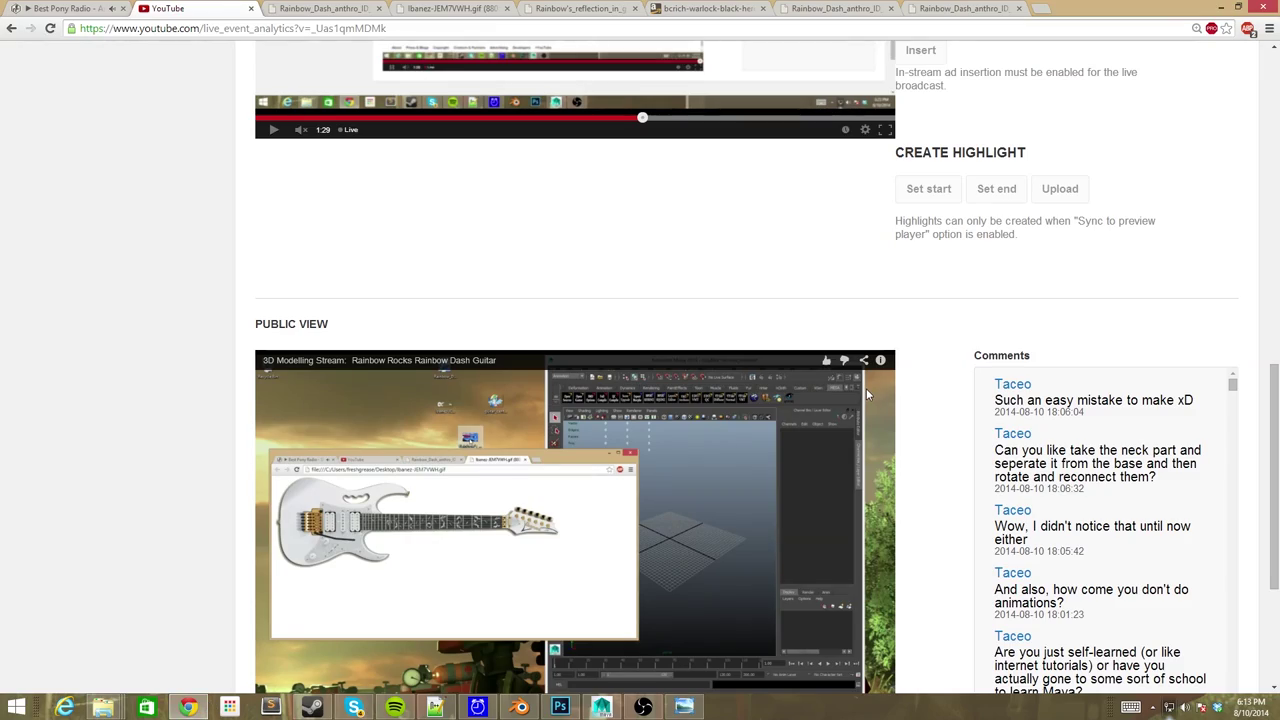
Return from the YouTube comments to the Maya scene.
{"action": "key", "text": "alt+Tab"}
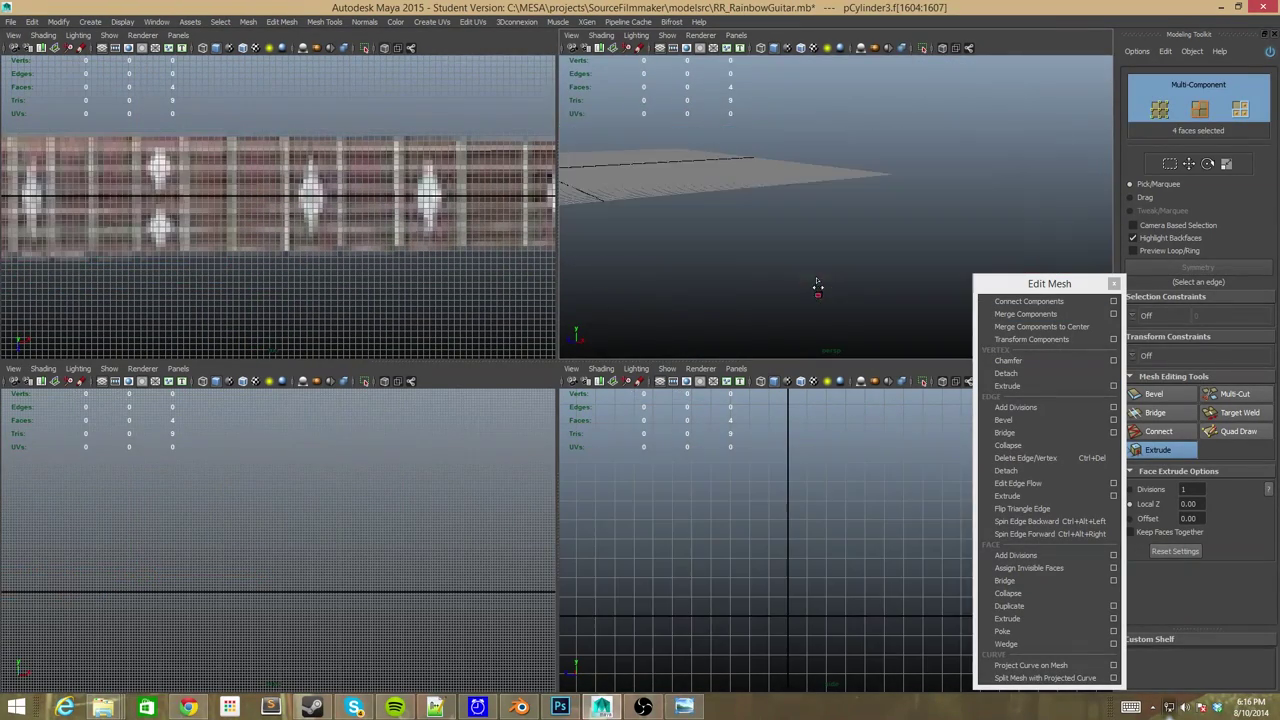
Reopen RR_RainbowGuitar.mb, discarding the unsaved changes.
{"action": "left_click", "coordinate": [11, 22]}
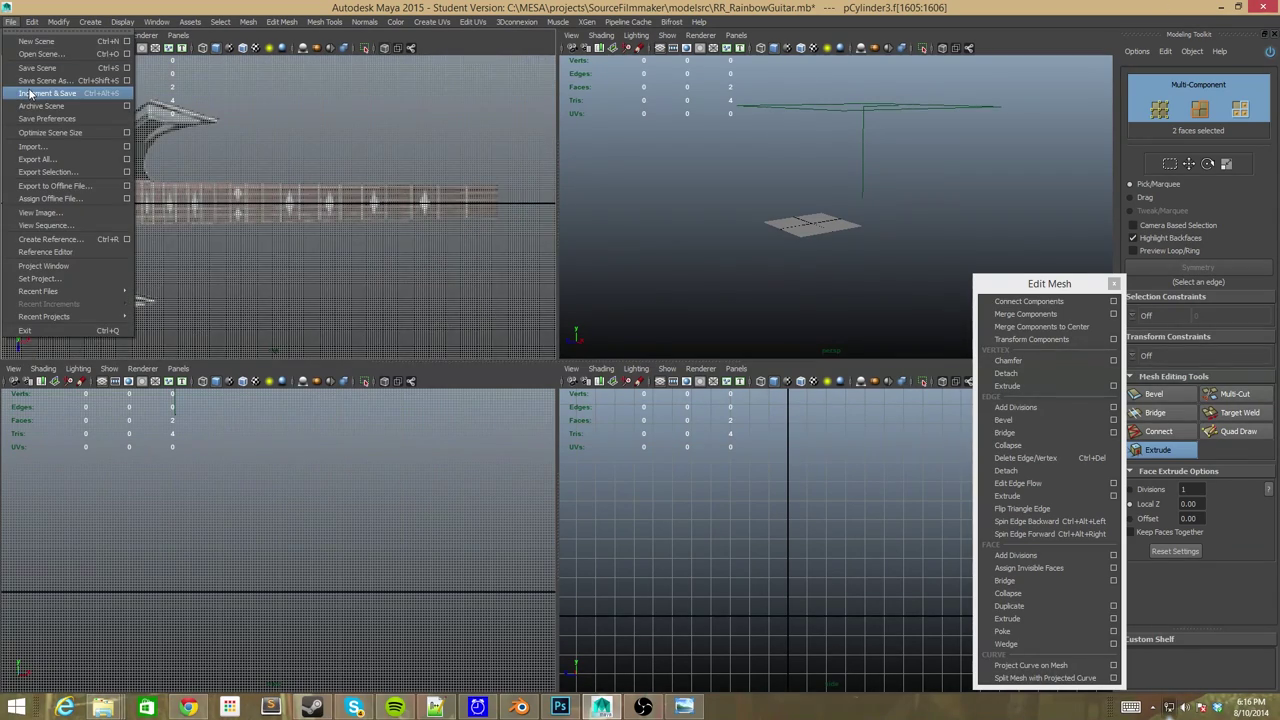
{"action": "left_click", "coordinate": [38, 54]}
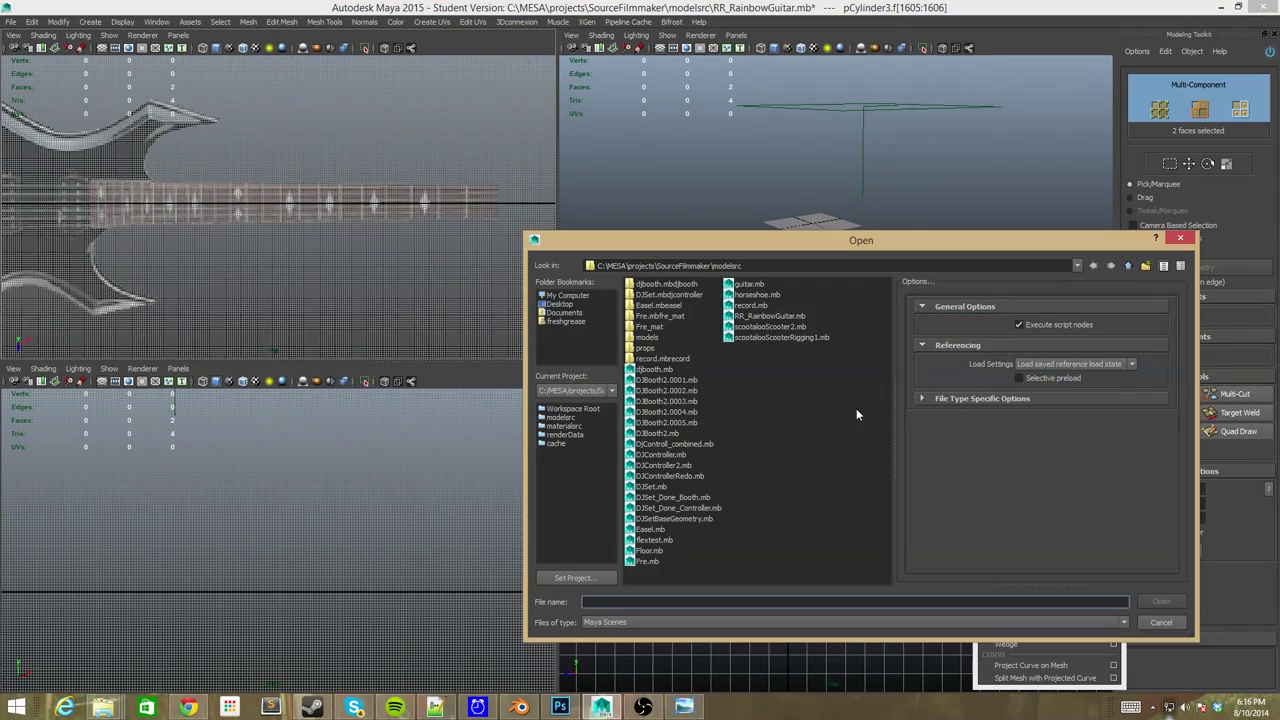
{"action": "double_click", "coordinate": [665, 541]}
{"action": "key", "text": "Return"}
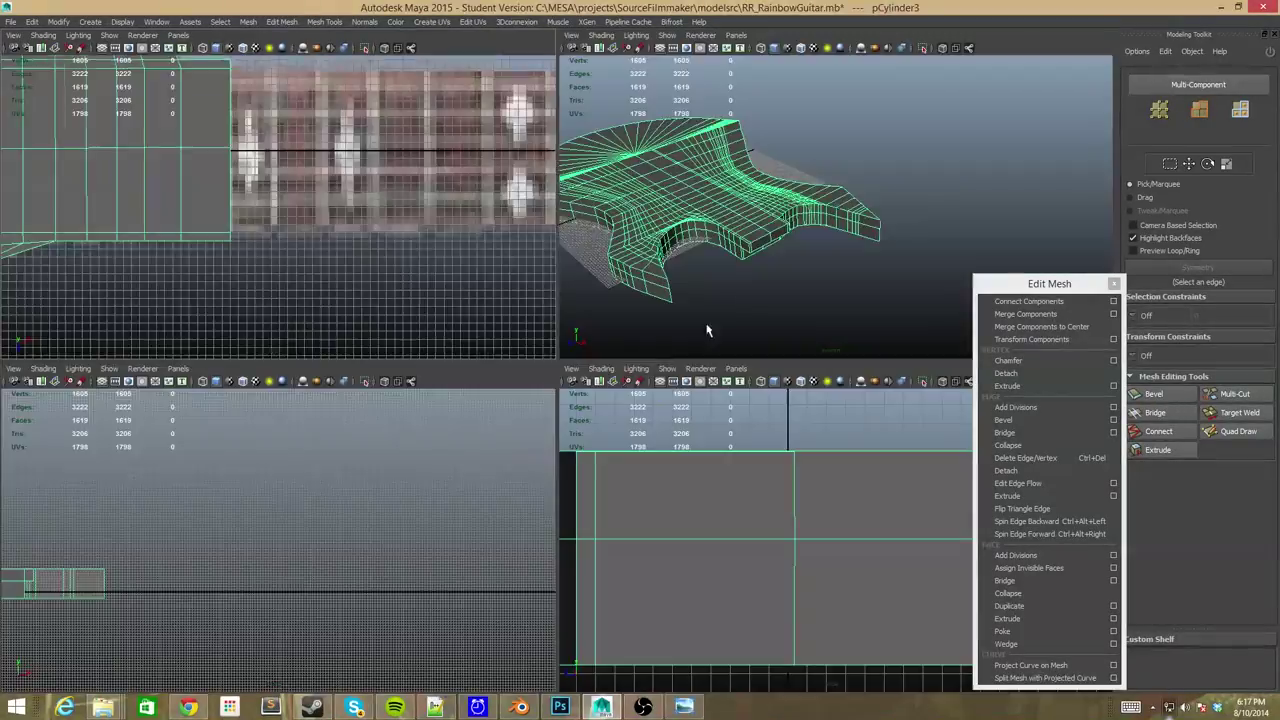
Select the four faces at the body's neck end in the perspective view.
{"action": "key", "text": "space"}
{"action": "scroll", "coordinate": [706, 330], "scroll_direction": "up", "scroll_amount": 3}
{"action": "left_click", "coordinate": [576, 440]}
{"action": "scroll", "coordinate": [603, 471], "scroll_direction": "down", "scroll_amount": 3}
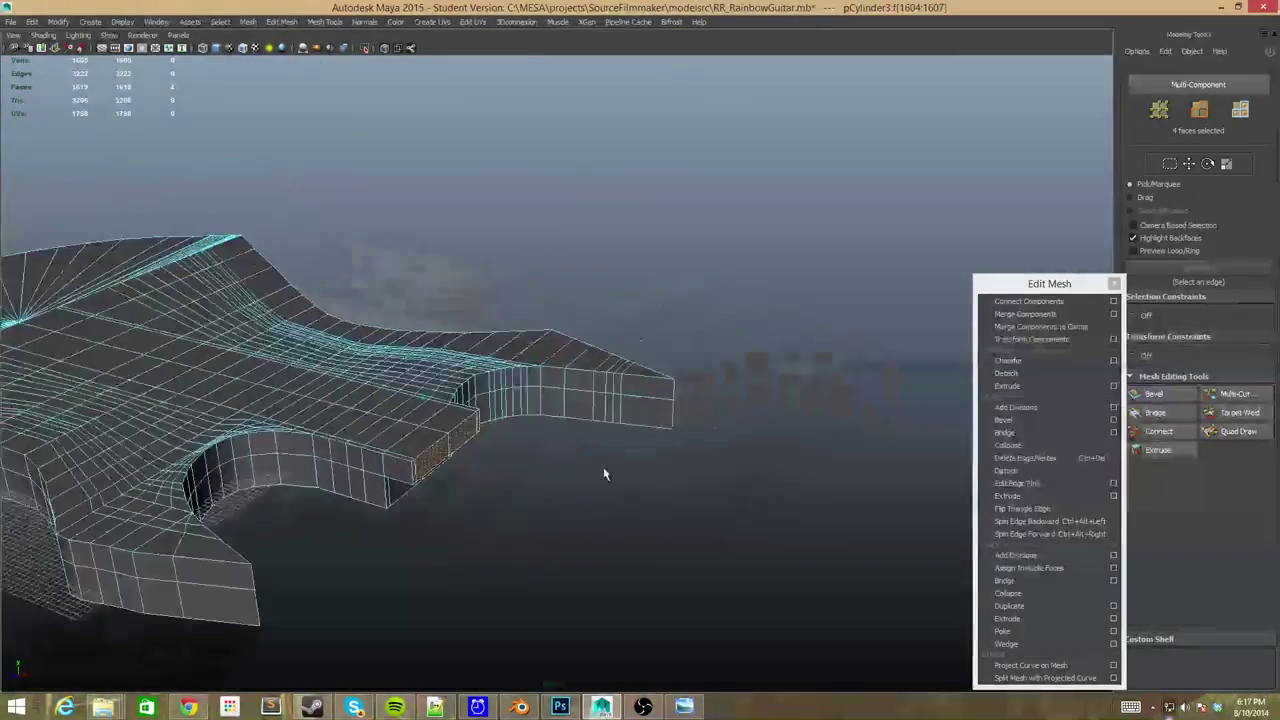
{"action": "mouse_move", "coordinate": [603, 471]}
{"action": "left_mouse_down", "text": "alt"}
{"action": "mouse_move", "coordinate": [652, 500]}
{"action": "mouse_move", "coordinate": [701, 477]}
{"action": "left_mouse_up", "text": "alt"}
{"action": "scroll", "coordinate": [701, 477], "scroll_direction": "up", "scroll_amount": 5}
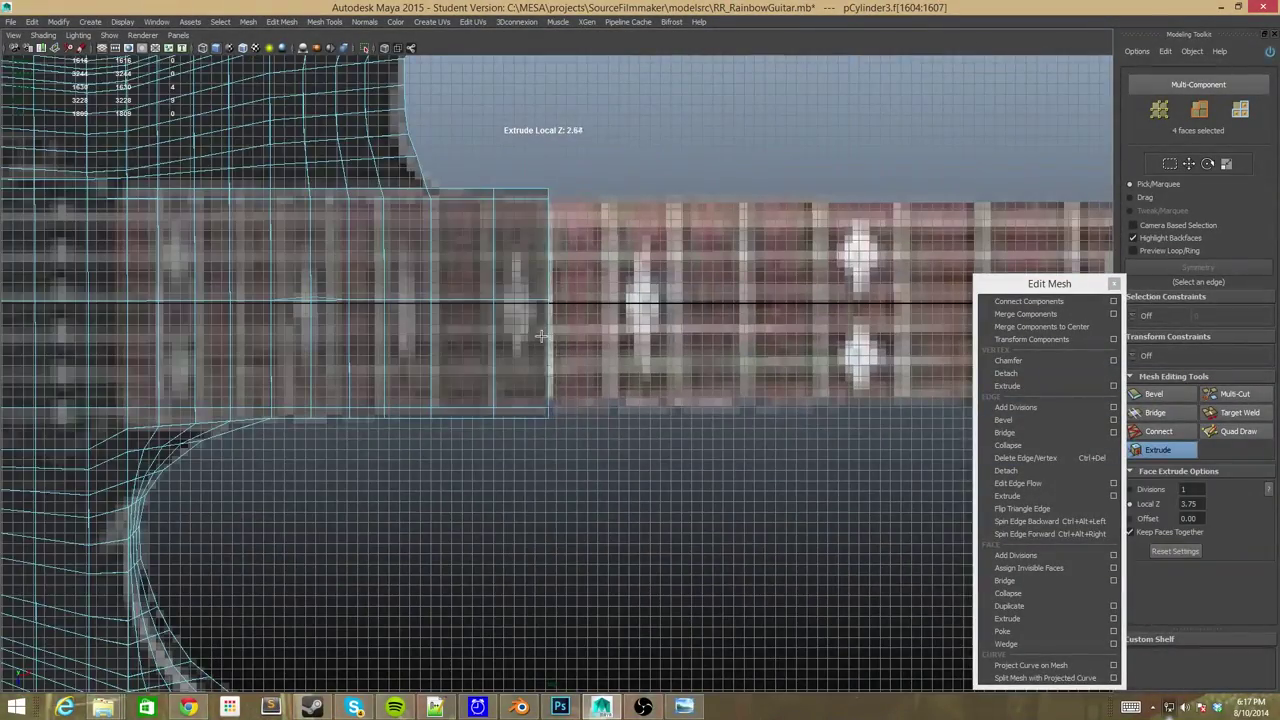
{"action": "key", "text": "space"}
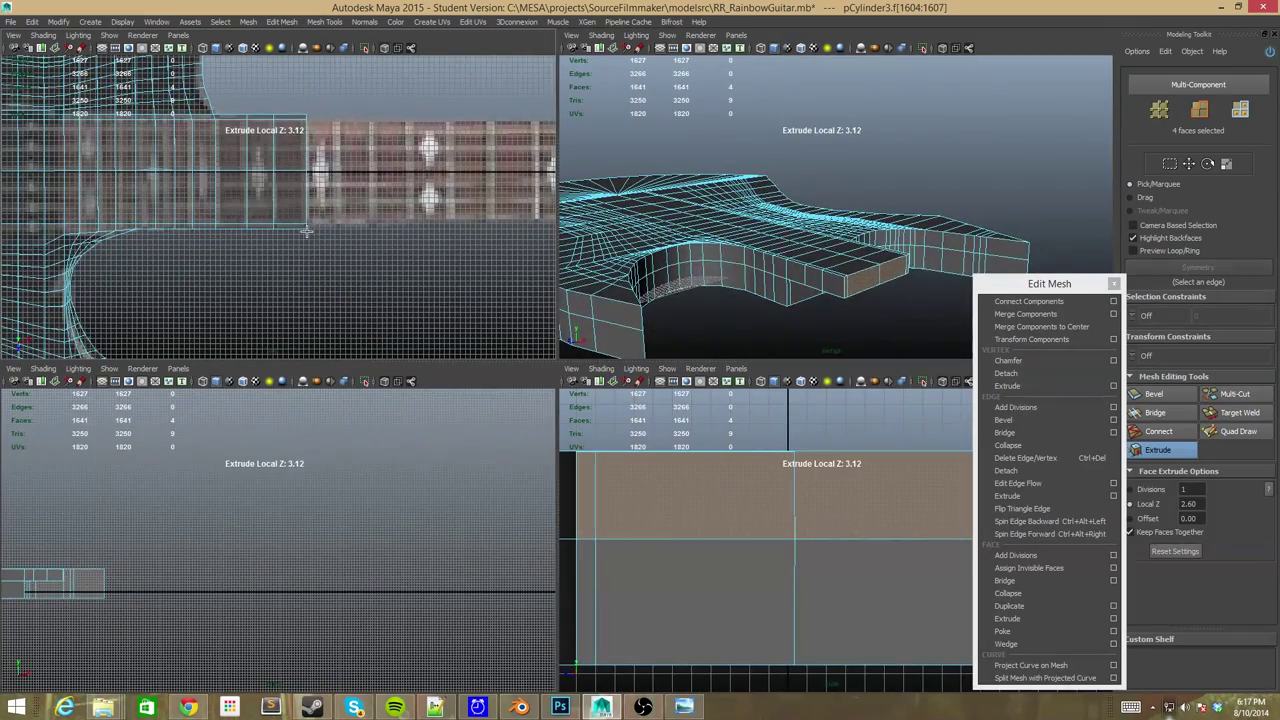
Extrude the four end faces and pull them further out along the neck.
{"action": "left_click_drag", "start_coordinate": [341, 179], "coordinate": [334, 163]}
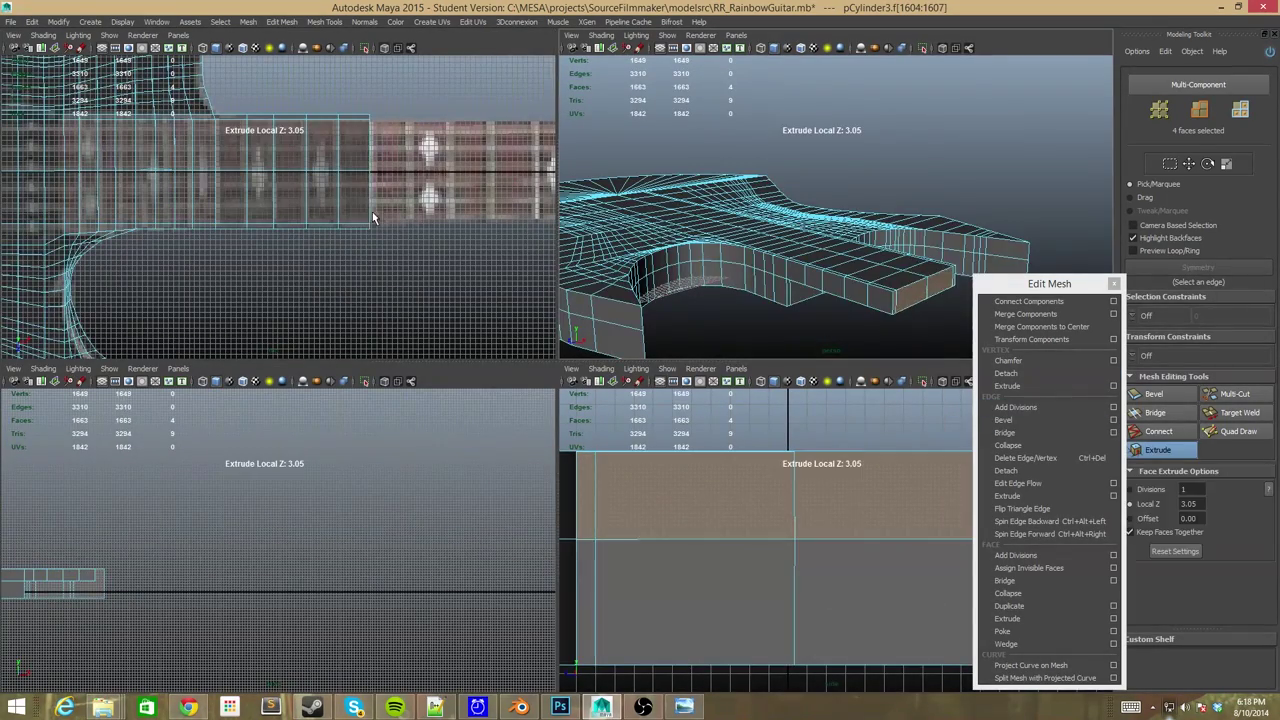
{"action": "left_click", "coordinate": [937, 312], "text": "ctrl"}
{"action": "left_click", "coordinate": [937, 312], "text": "shift"}
{"action": "key", "text": "ctrl+e"}
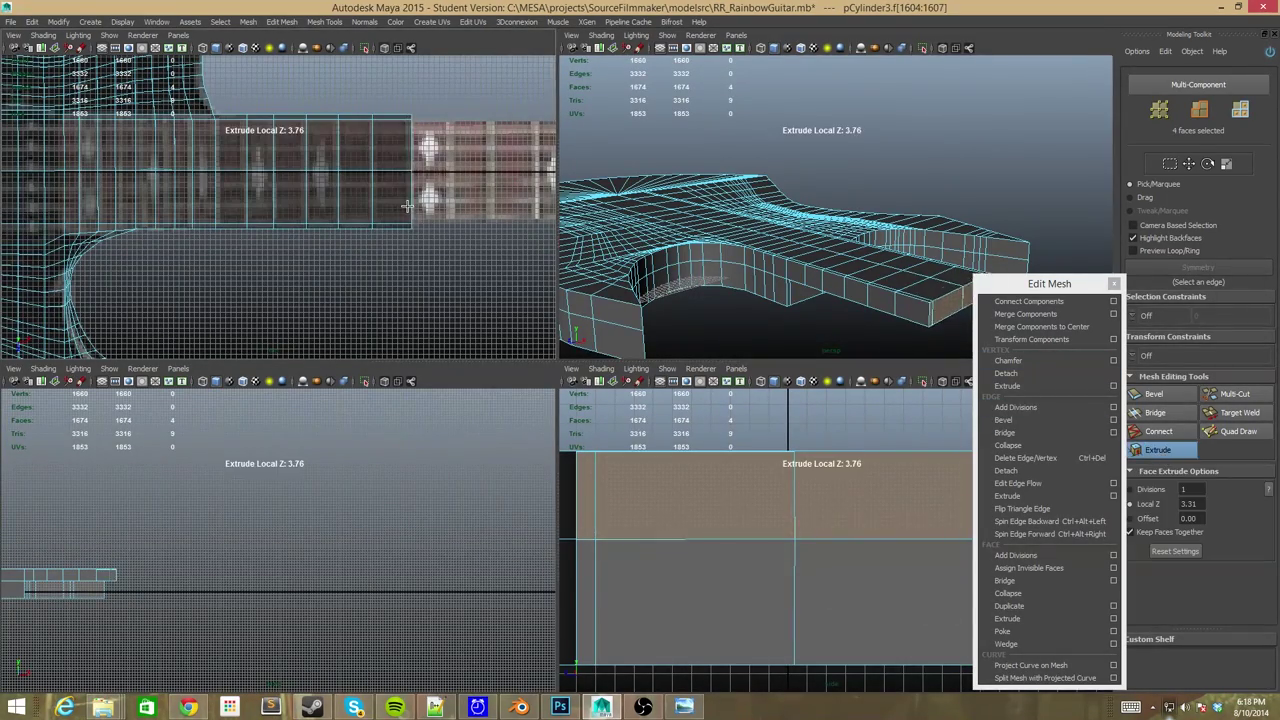
{"action": "left_click_drag", "start_coordinate": [460, 224], "coordinate": [804, 284], "text": "alt"}
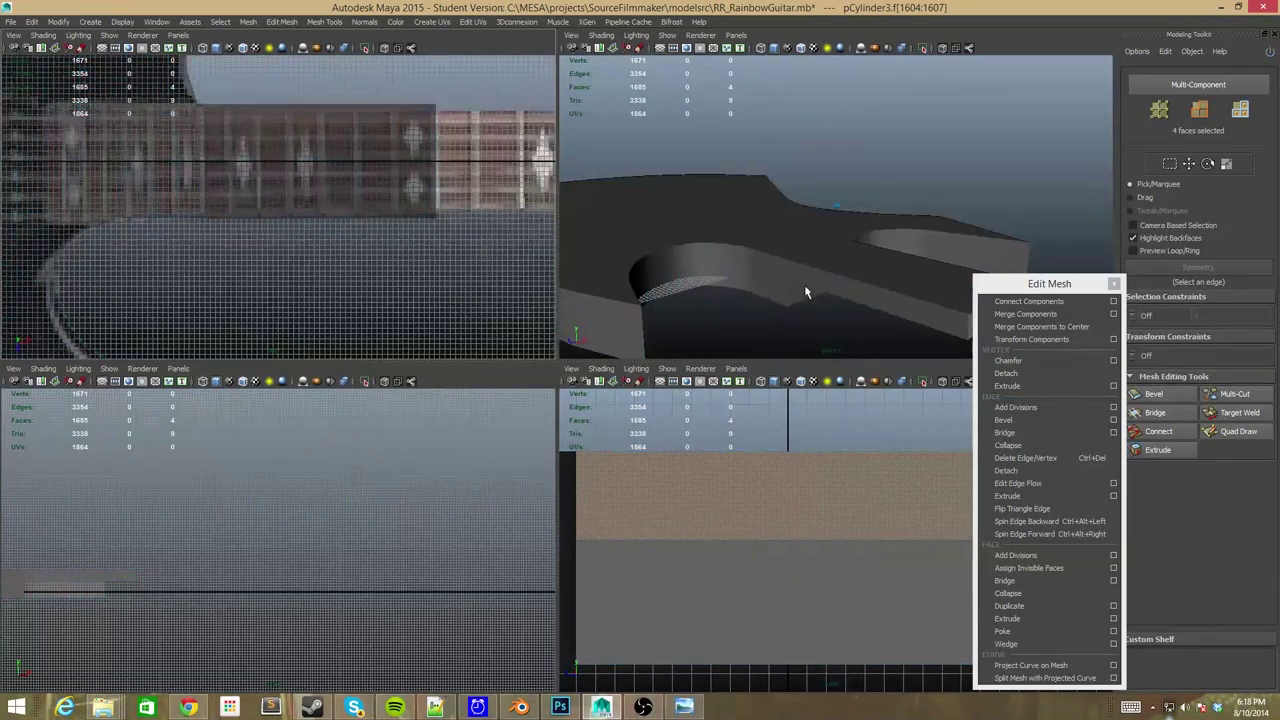
{"action": "right_click", "coordinate": [690, 300]}
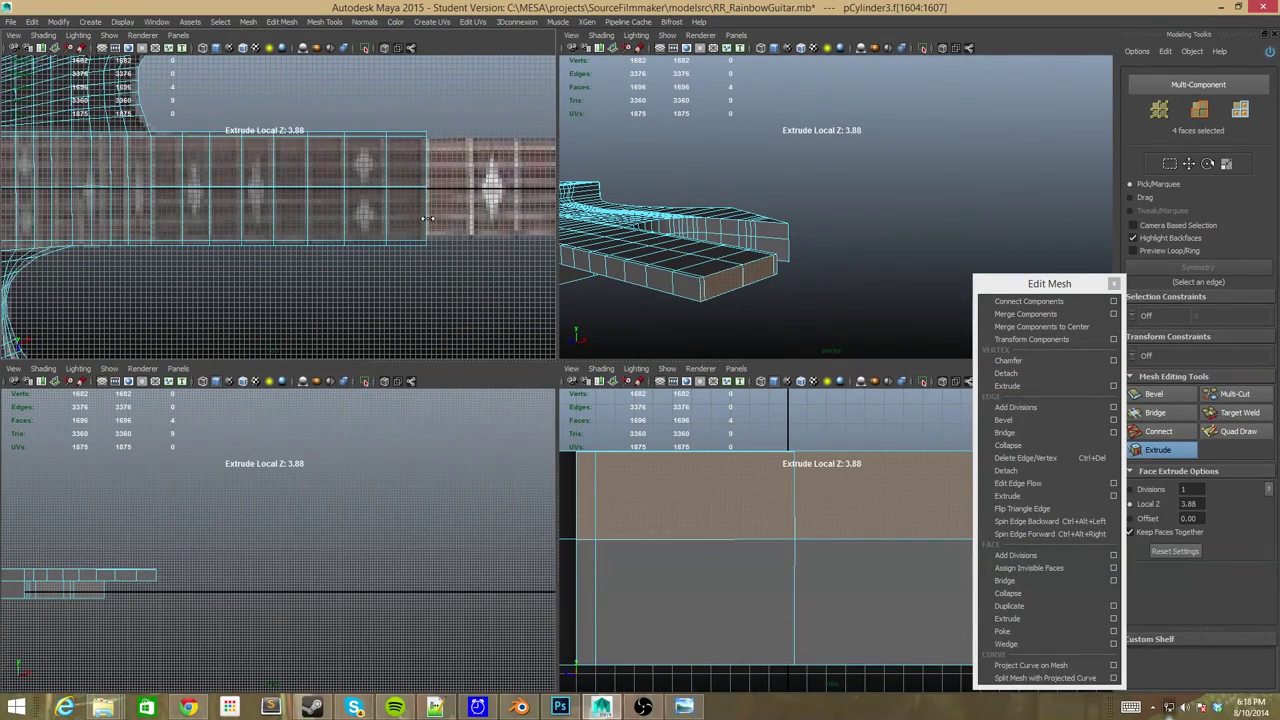
{"action": "key", "text": "q"}
Extrude the neck's end faces again, undoing one attempt, to lengthen the neck block.
{"action": "left_click", "coordinate": [1133, 450]}
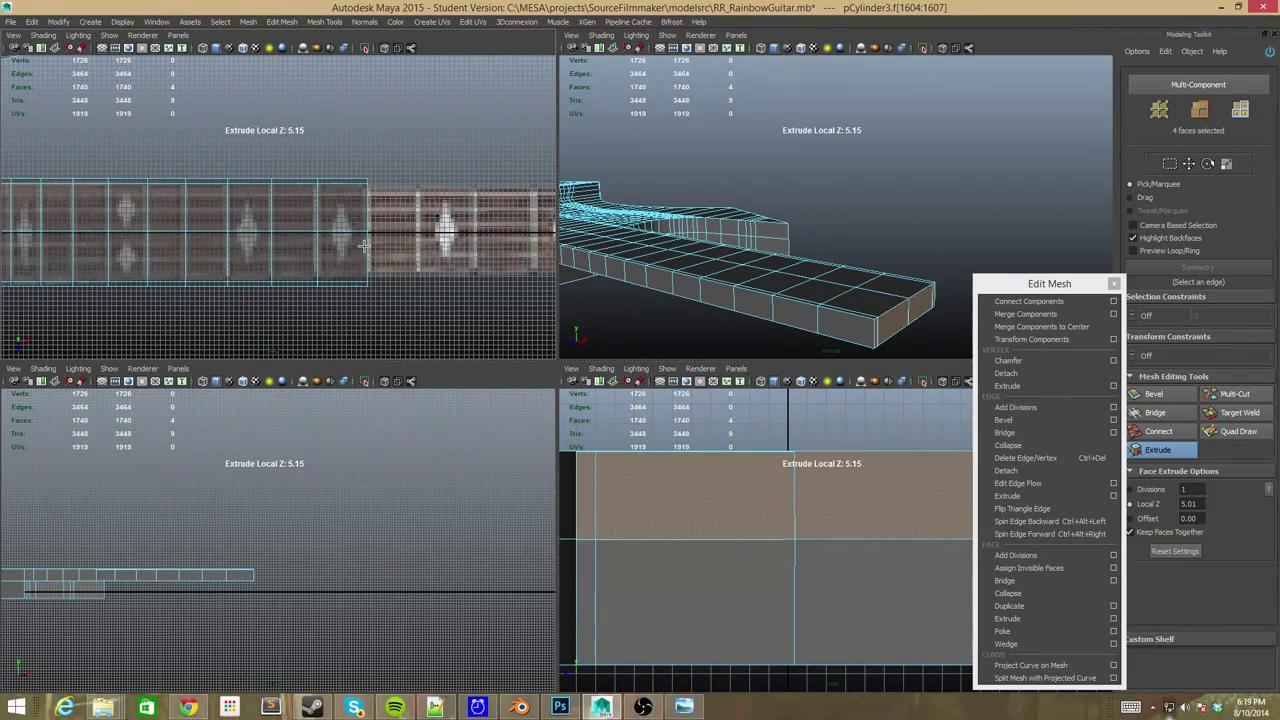
{"action": "right_click", "coordinate": [814, 309]}
{"action": "left_click", "coordinate": [1185, 452]}
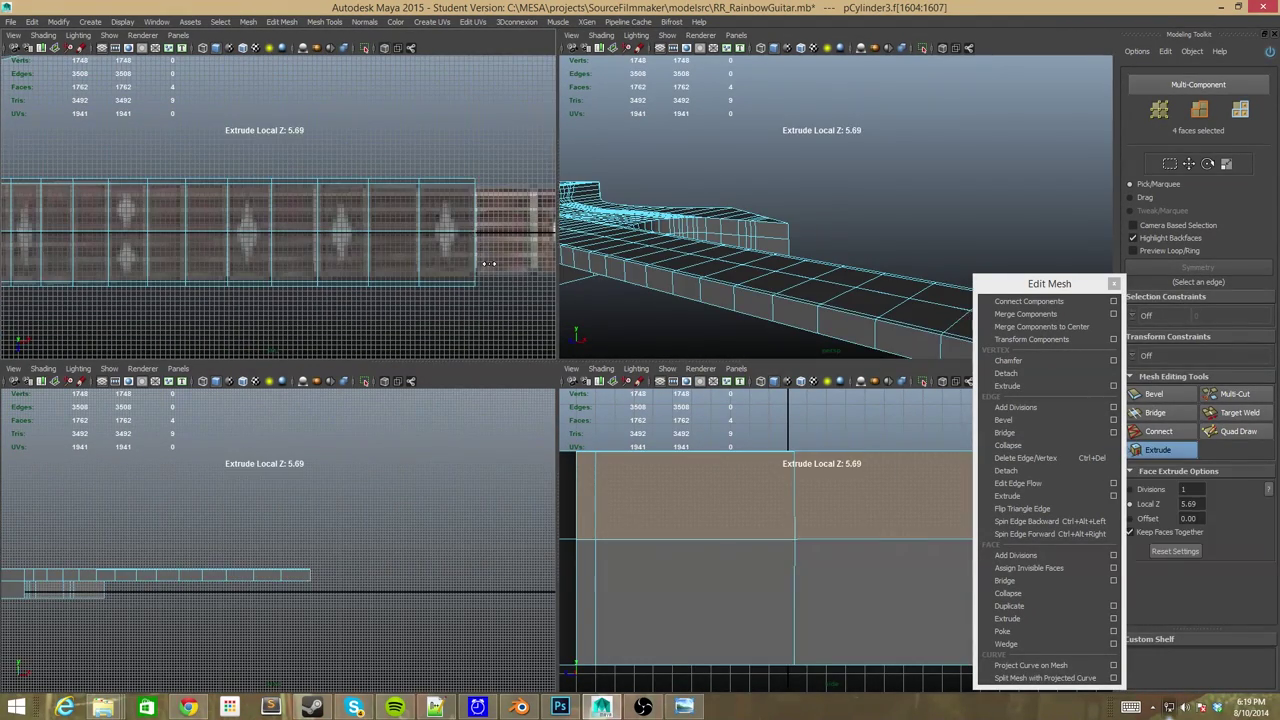
{"action": "key", "text": "ctrl+z"}
{"action": "right_click", "coordinate": [731, 287], "text": "shift"}
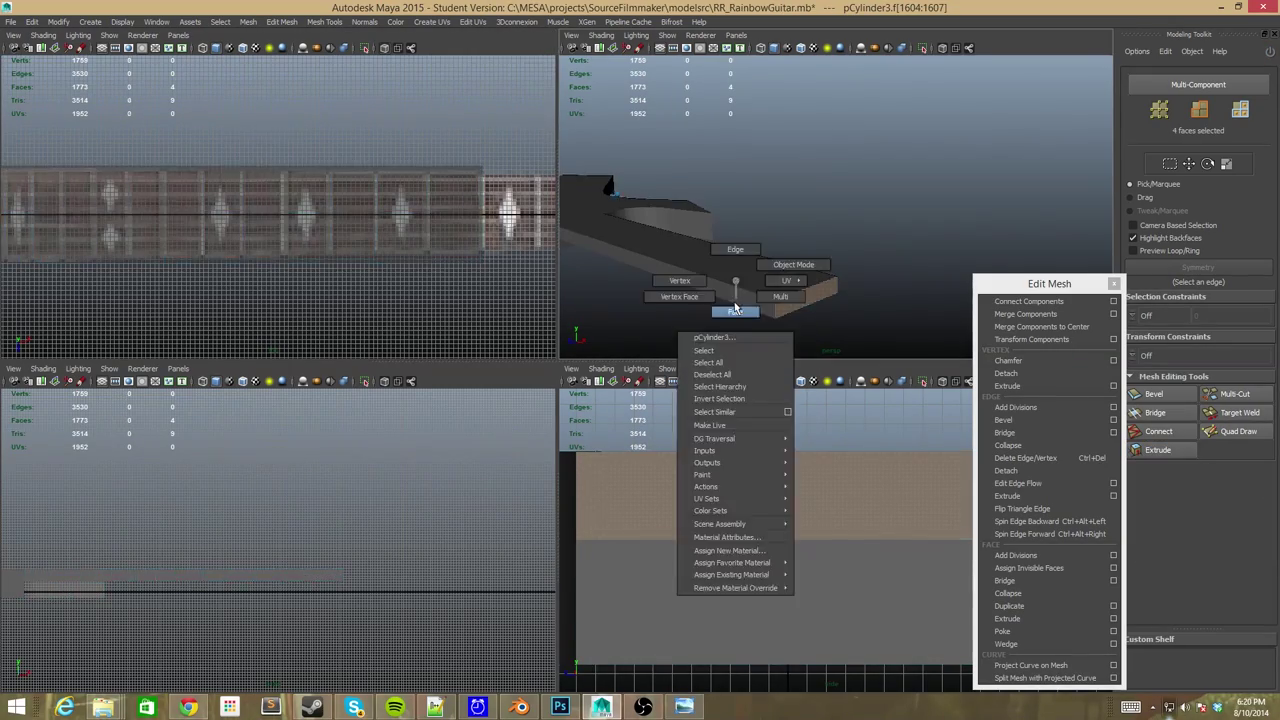
{"action": "left_click", "coordinate": [733, 300]}
{"action": "left_click", "coordinate": [518, 270]}
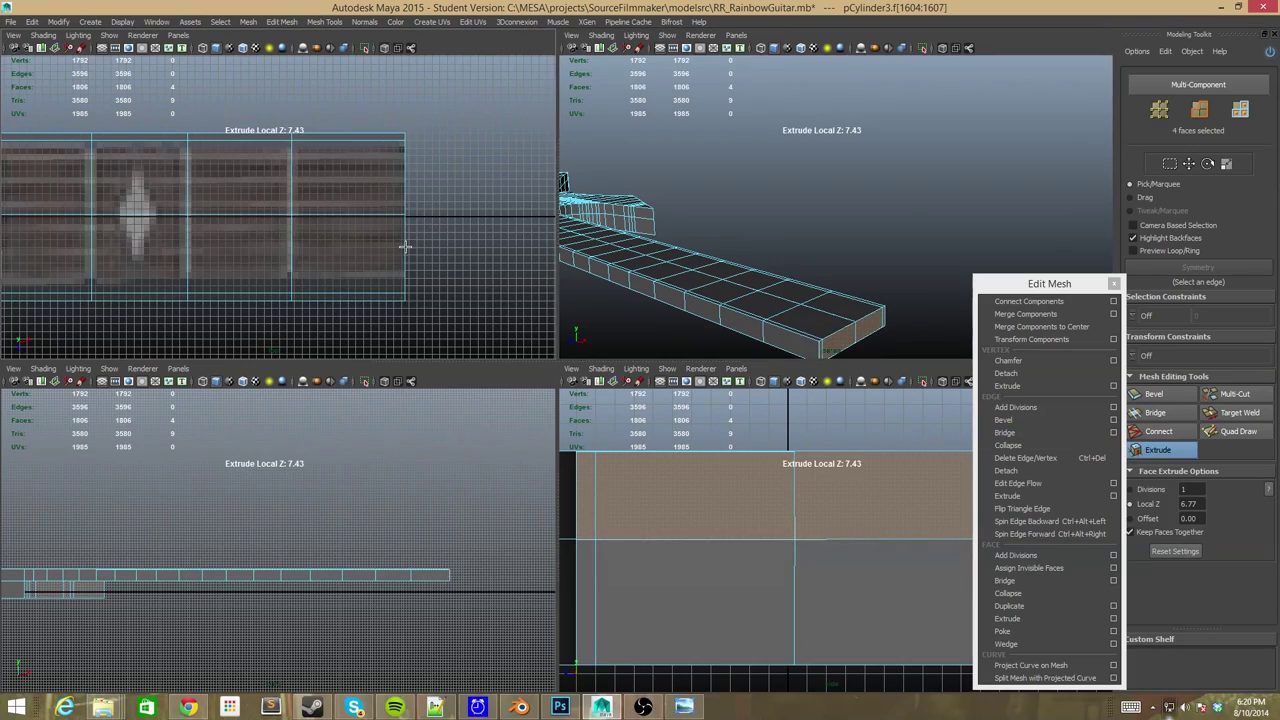
{"action": "left_click", "coordinate": [461, 275]}
Save the student-version scene and open File Explorer at the SourceFilmmaker folder.
{"action": "key", "text": "ctrl+s"}
{"action": "key", "text": "Return"}
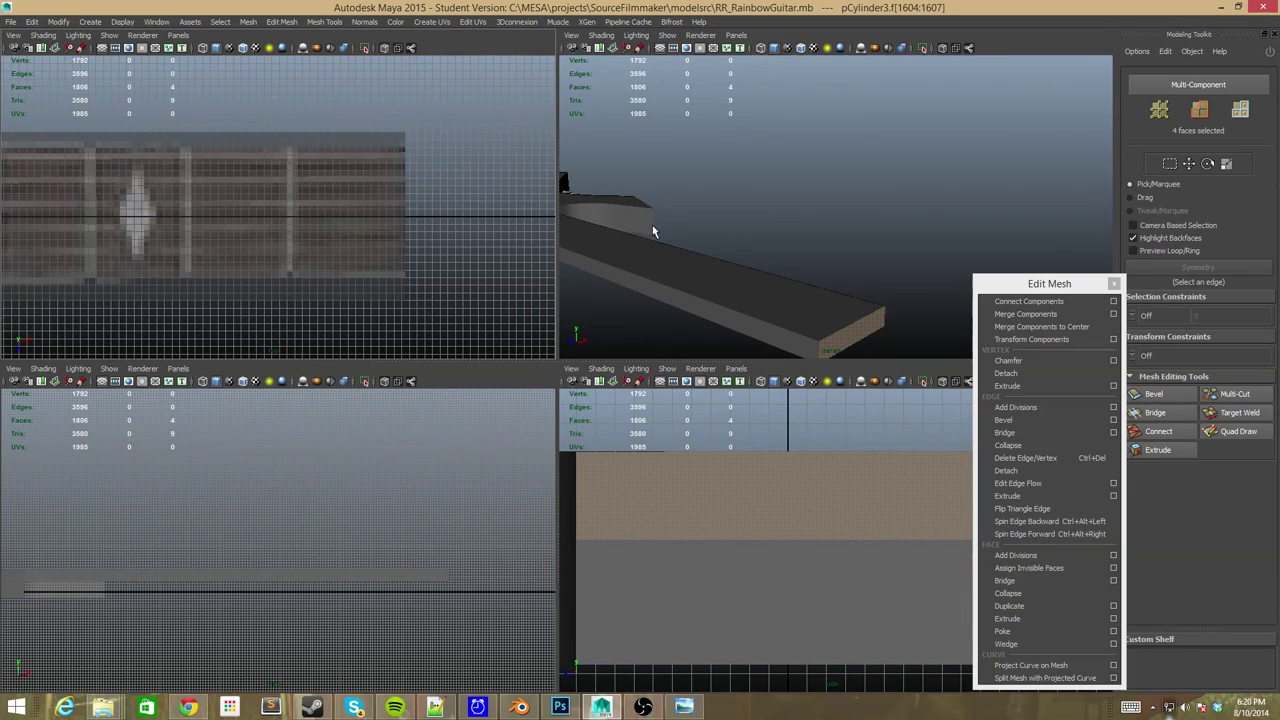
{"action": "left_click", "coordinate": [103, 707]}
{"action": "left_click", "coordinate": [177, 645]}
Check RR_RainbowGuitar.mb in SourceFilmmaker > modelsrc, close Explorer, and start Save Scene As.
{"action": "left_click", "coordinate": [68, 317]}
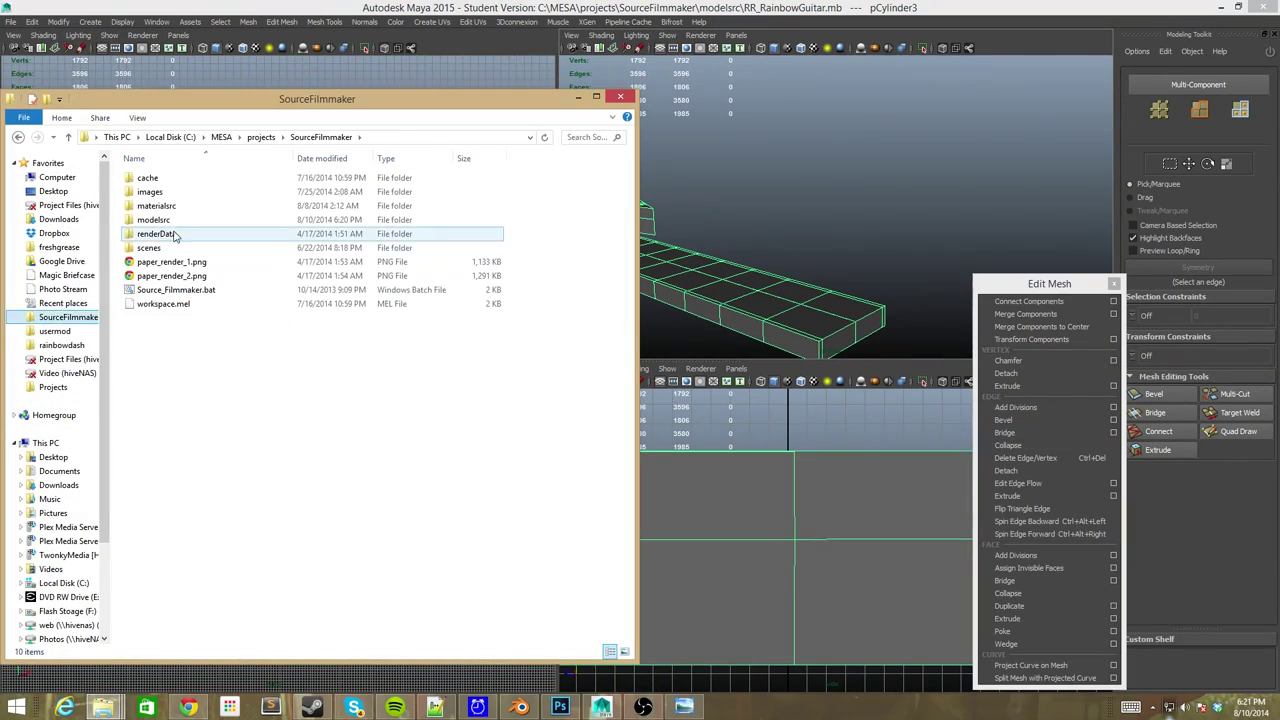
{"action": "double_click", "coordinate": [155, 219]}
{"action": "scroll", "coordinate": [220, 400], "scroll_direction": "down", "scroll_amount": 5}
{"action": "scroll", "coordinate": [230, 430], "scroll_direction": "up", "scroll_amount": 3}
{"action": "scroll", "coordinate": [240, 450], "scroll_direction": "down", "scroll_amount": 3}
{"action": "scroll", "coordinate": [251, 479], "scroll_direction": "up", "scroll_amount": 10}
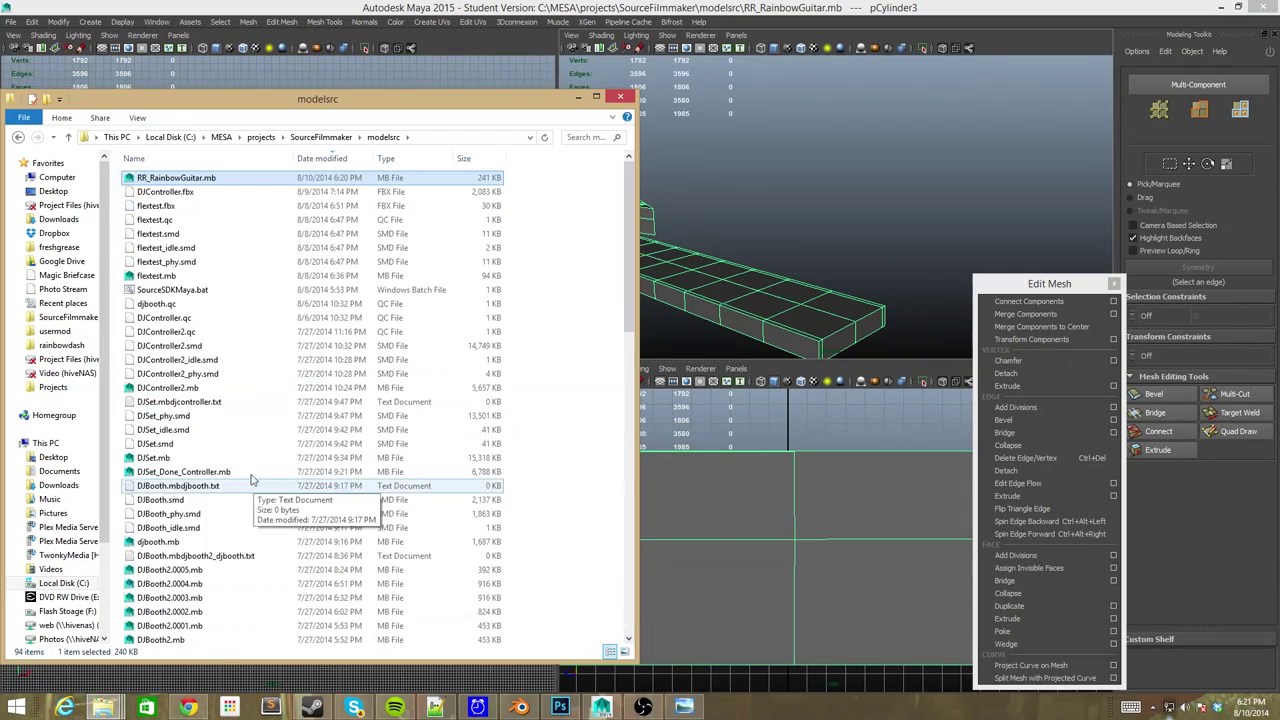
{"action": "left_click", "coordinate": [578, 97]}
{"action": "left_click", "coordinate": [10, 21]}
{"action": "left_click", "coordinate": [60, 85]}
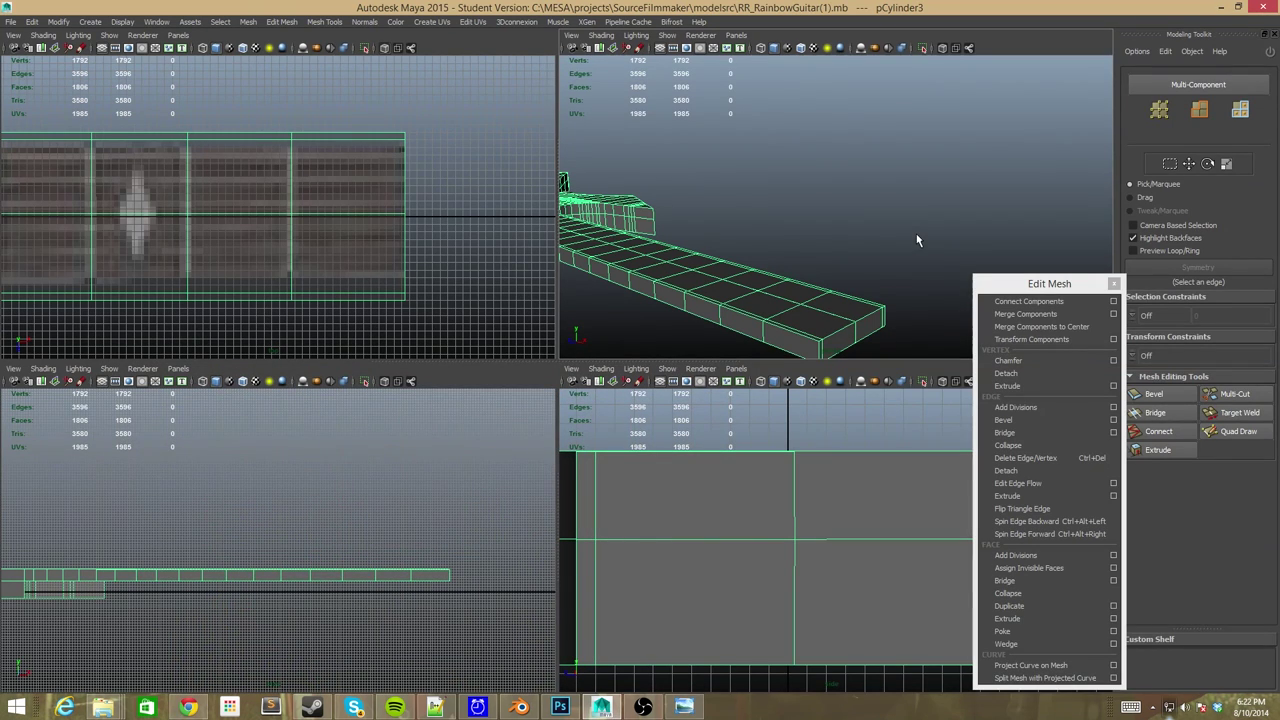
Nudge the half-cylinder sideways and down so it lines up against the neck's end.
{"action": "left_click_drag", "start_coordinate": [851, 212], "coordinate": [799, 194], "text": "alt"}
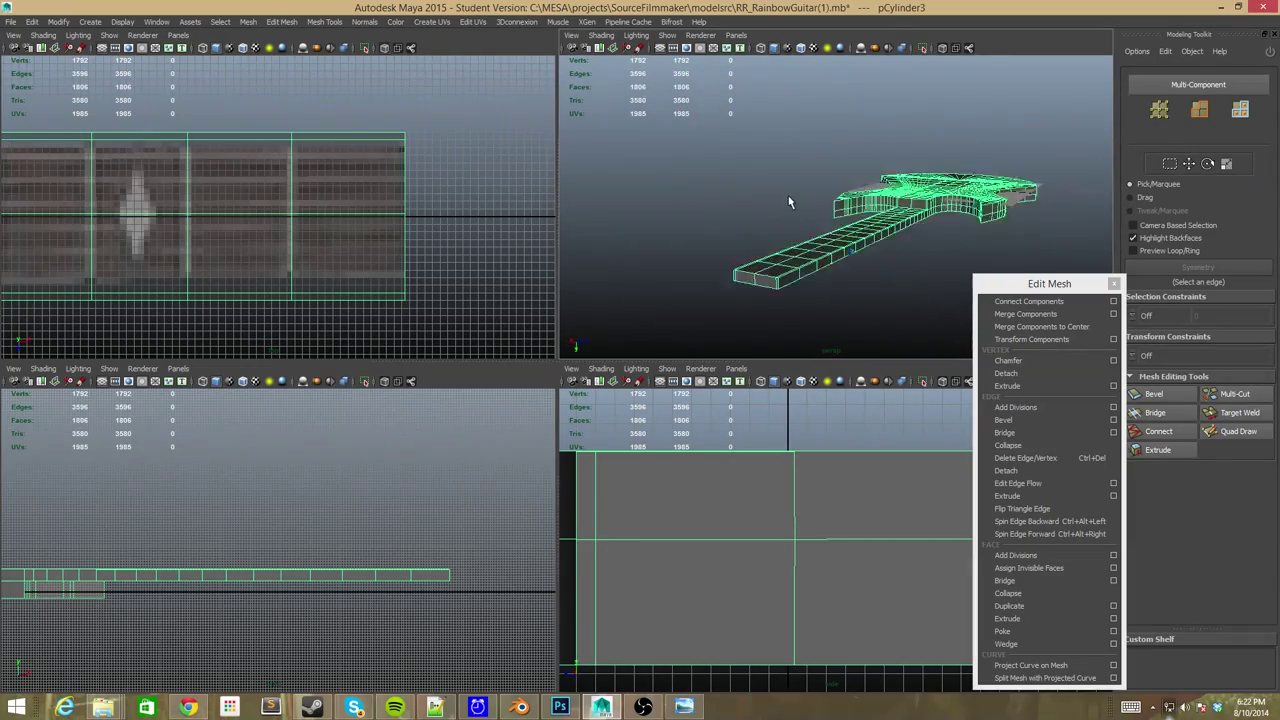
{"action": "scroll", "coordinate": [788, 201], "scroll_direction": "up", "scroll_amount": 5}
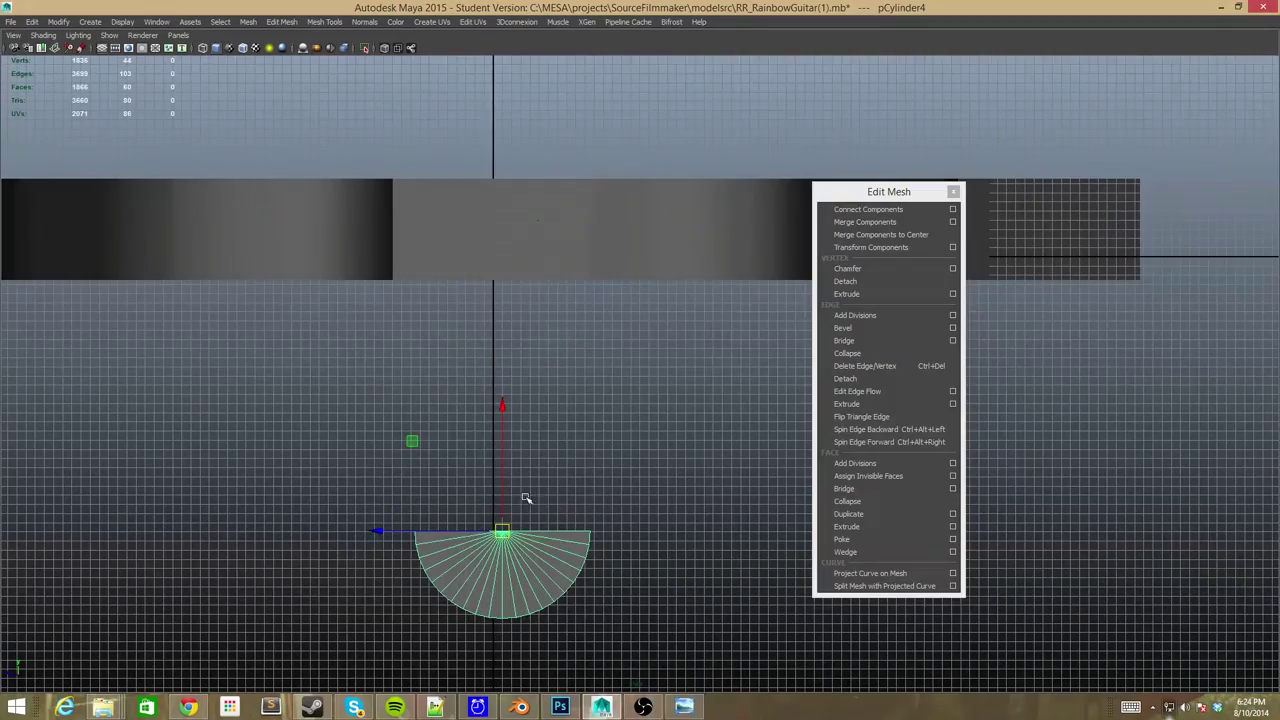
{"action": "left_click_drag", "start_coordinate": [500, 526], "coordinate": [482, 524]}
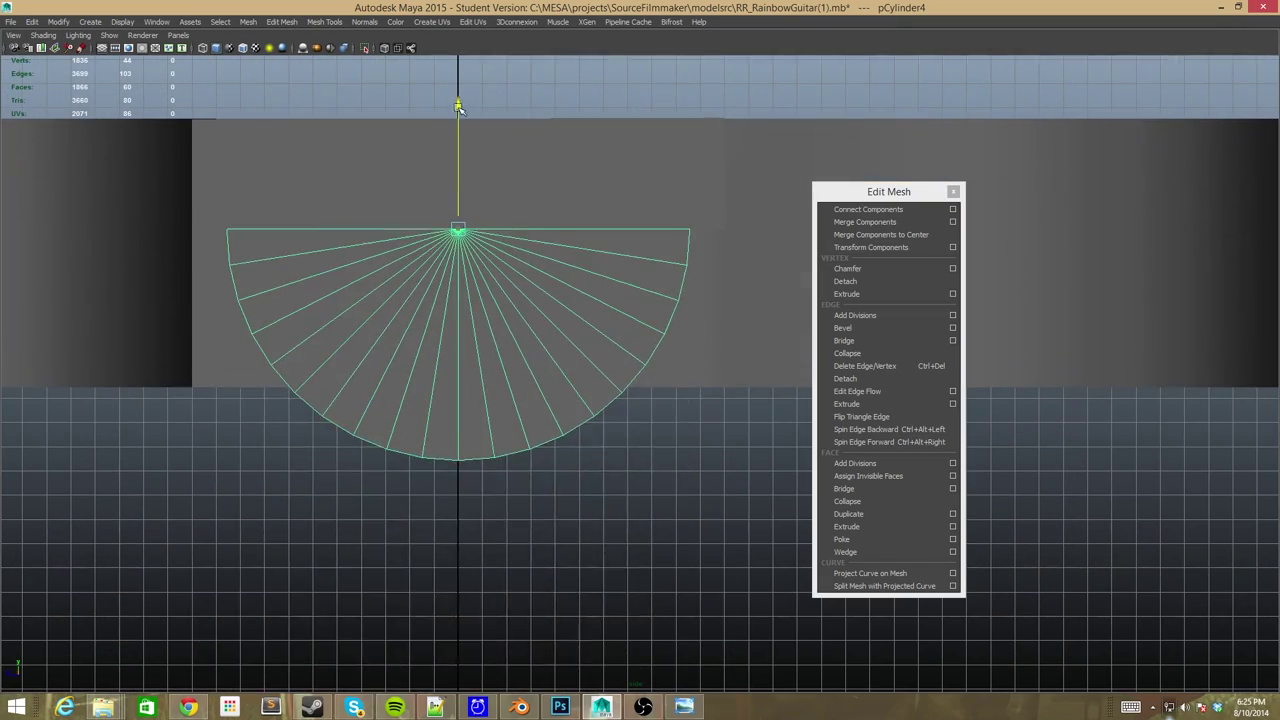
{"action": "left_click_drag", "start_coordinate": [458, 107], "coordinate": [458, 377]}
{"action": "left_click_drag", "start_coordinate": [195, 436], "coordinate": [239, 519]}
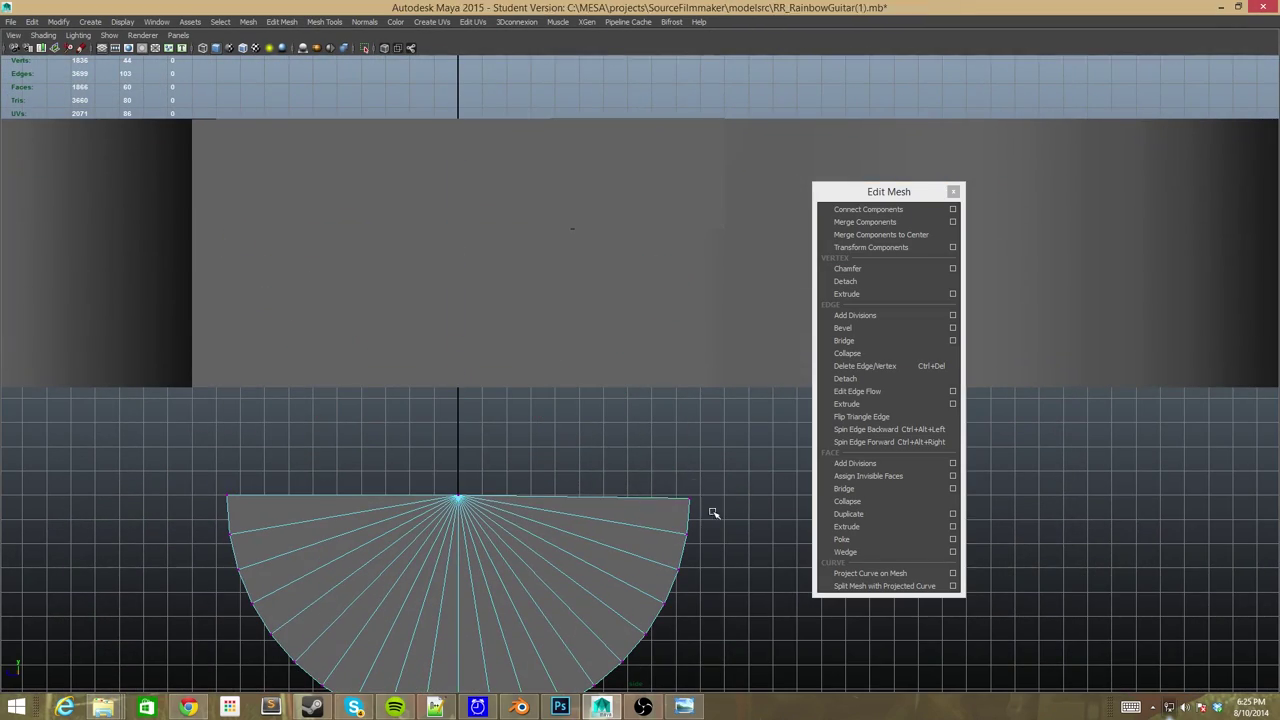
{"action": "right_click_drag", "start_coordinate": [531, 491], "coordinate": [440, 286]}
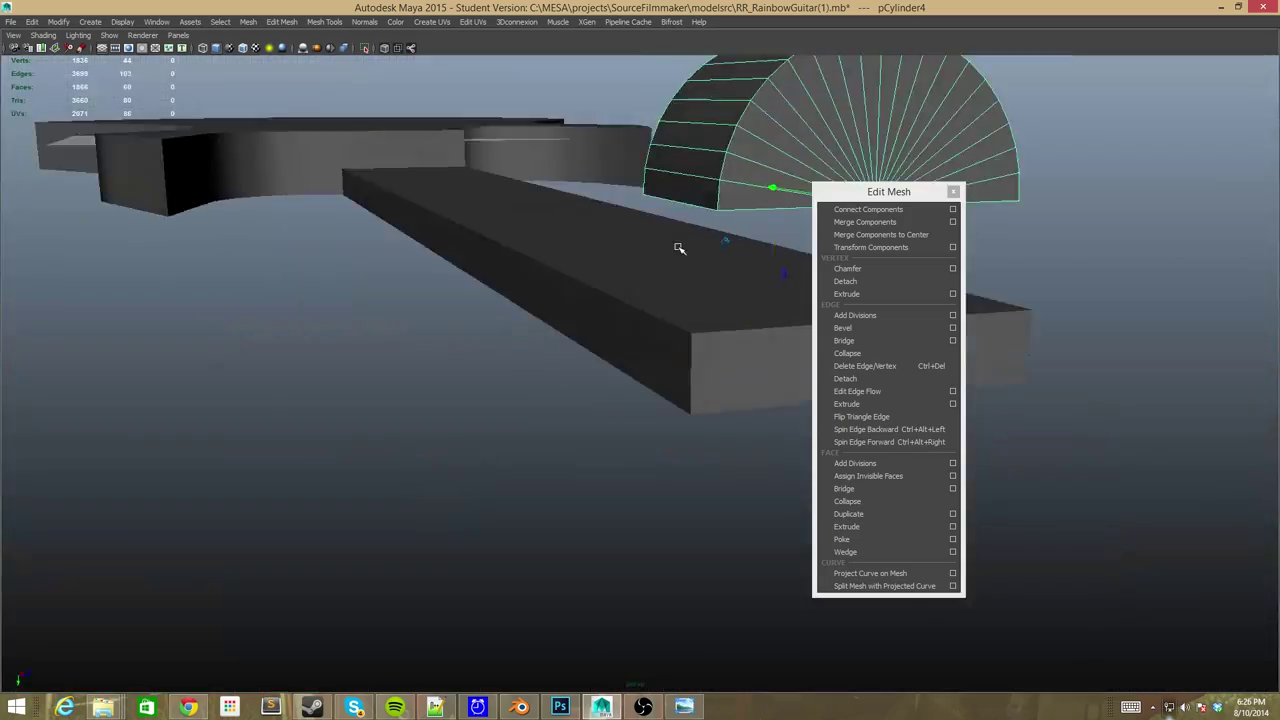
{"action": "mouse_move", "coordinate": [678, 248]}
{"action": "left_mouse_down", "text": "alt"}
{"action": "mouse_move", "coordinate": [500, 420]}
{"action": "mouse_move", "coordinate": [471, 283]}
{"action": "mouse_move", "coordinate": [509, 277]}
{"action": "mouse_move", "coordinate": [592, 389]}
{"action": "mouse_move", "coordinate": [666, 263]}
{"action": "mouse_move", "coordinate": [456, 455]}
{"action": "left_mouse_up", "text": "alt"}
Select a vertical edge of the neck box and frame the views on it to check alignment.
{"action": "left_click", "coordinate": [456, 455]}
{"action": "key", "text": "space"}
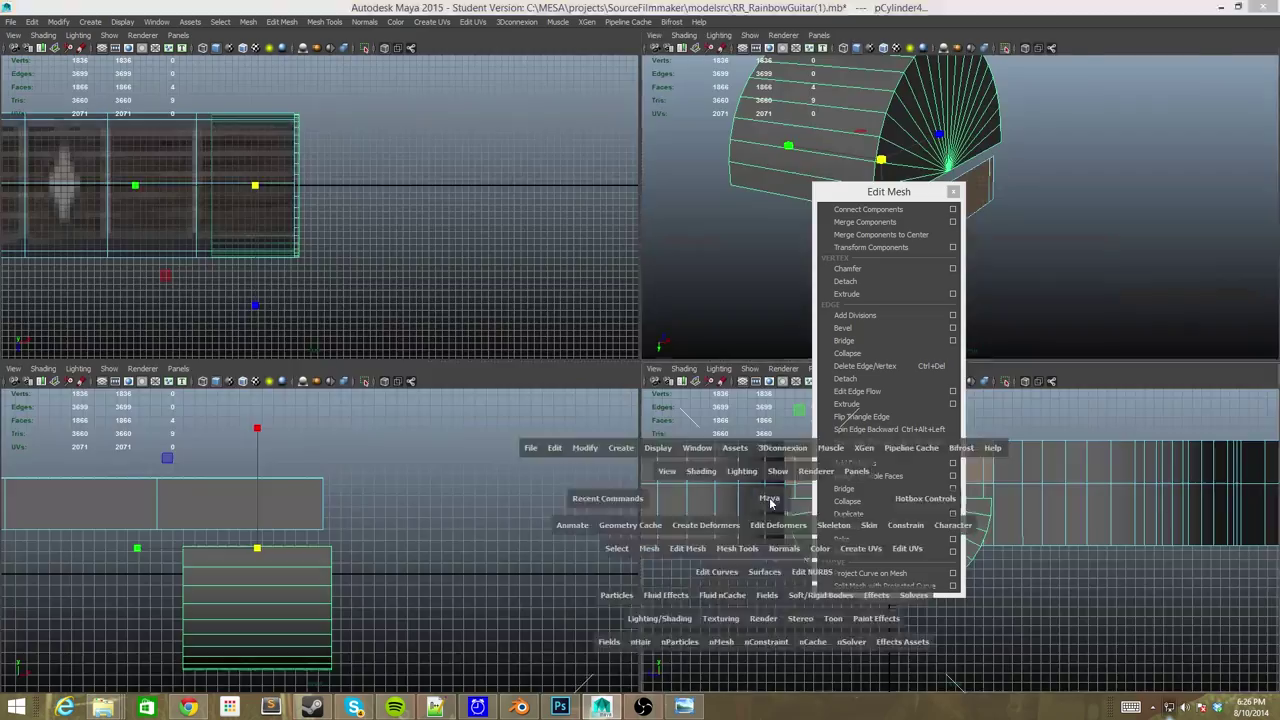
{"action": "key", "text": "space"}
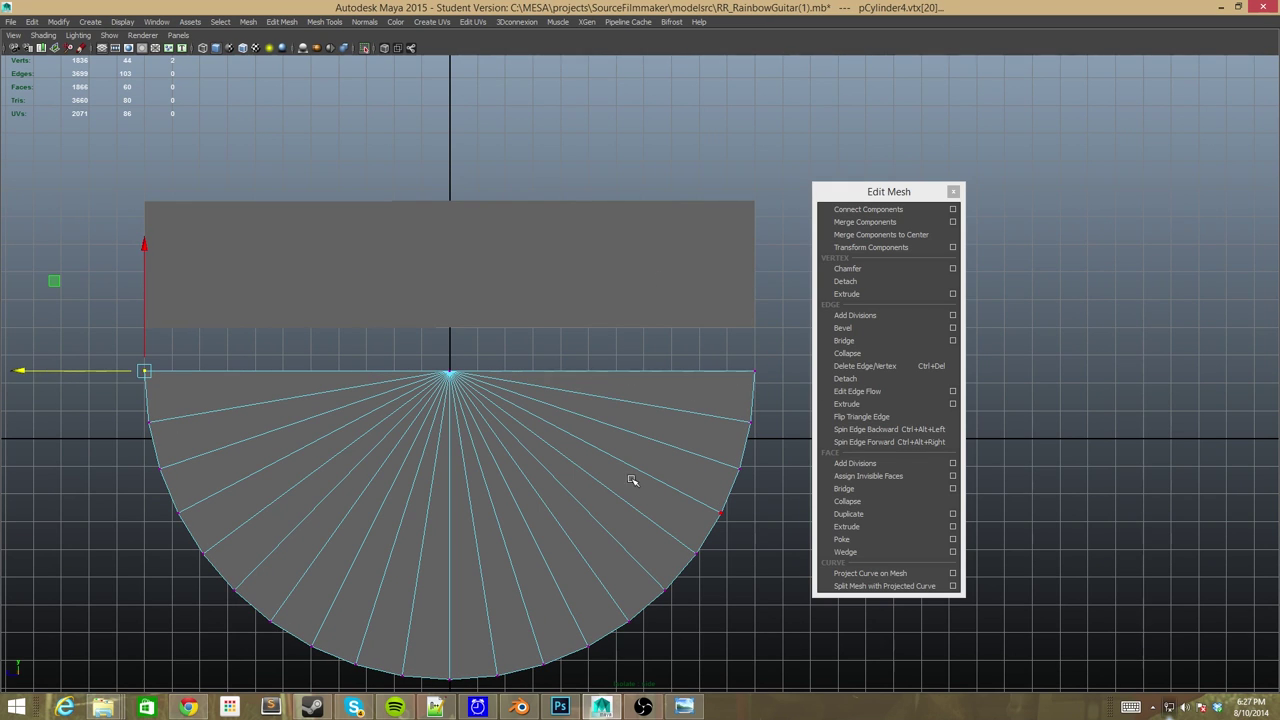
{"action": "left_click", "coordinate": [458, 280]}
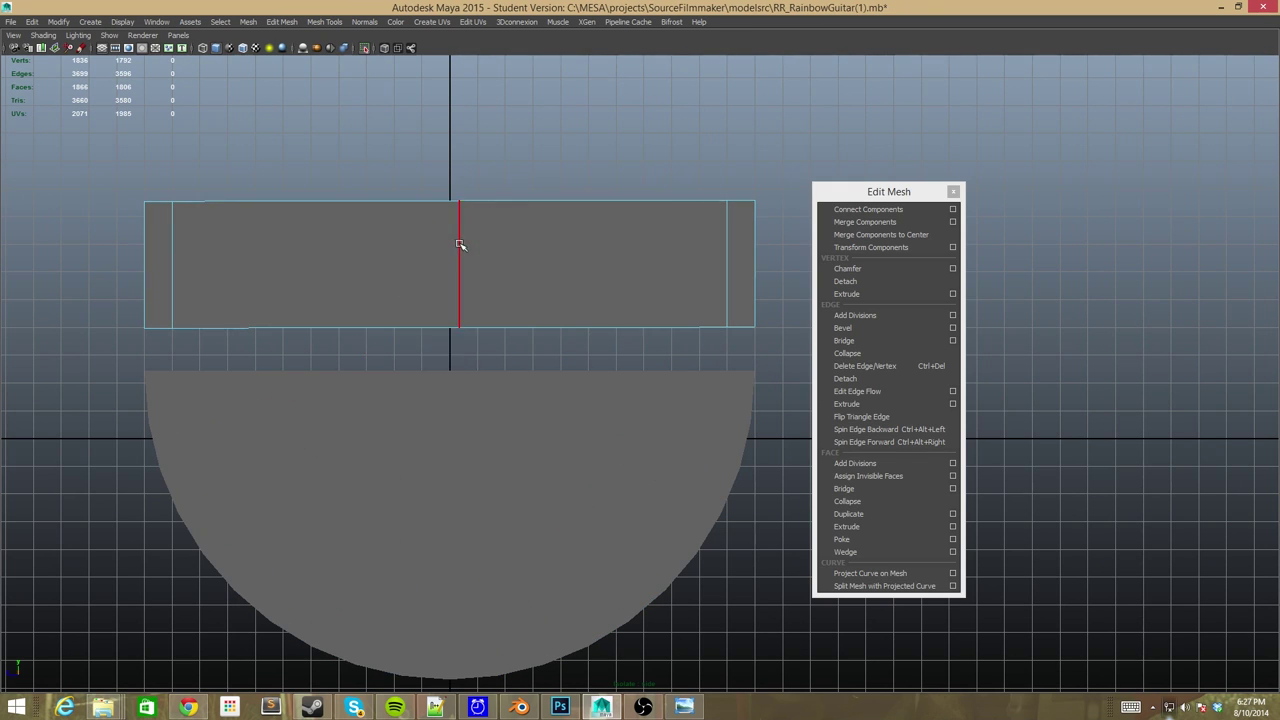
{"action": "key", "text": "space"}
{"action": "left_click_drag", "start_coordinate": [888, 191], "coordinate": [1080, 245]}
{"action": "key", "text": "shift+f"}
{"action": "scroll", "coordinate": [825, 240], "scroll_direction": "down", "scroll_amount": 3}
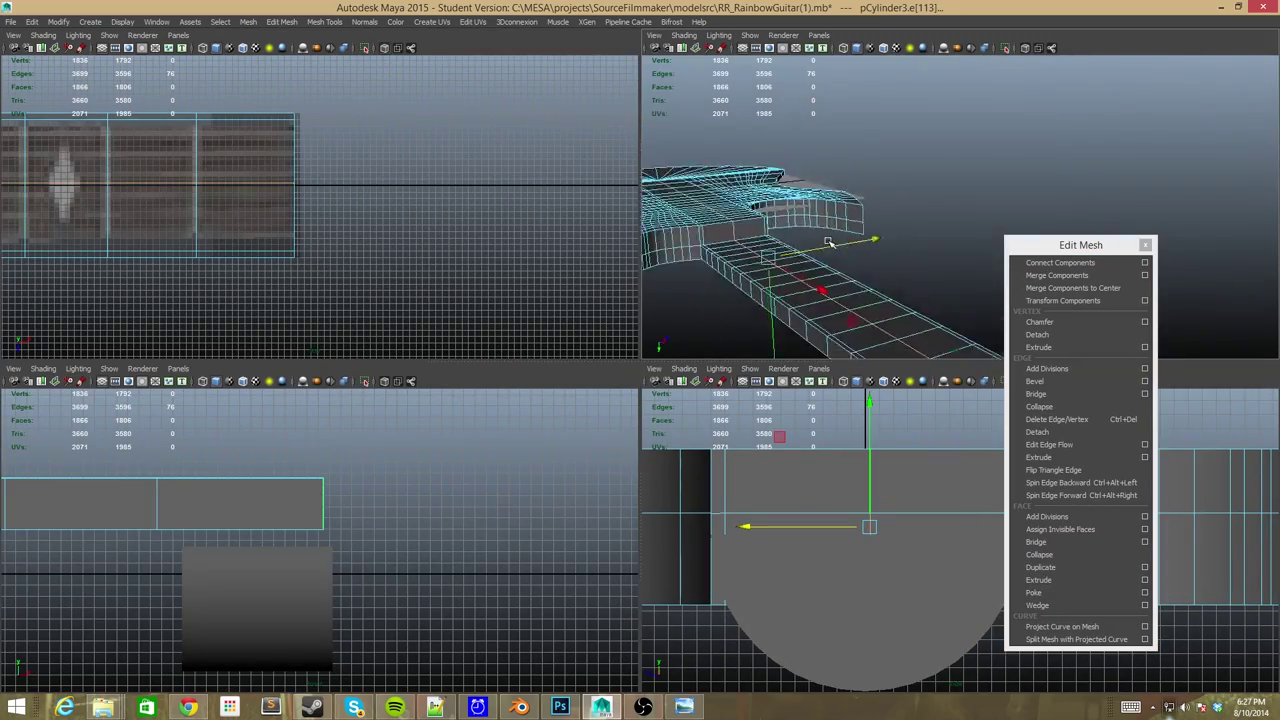
{"action": "key", "text": "space"}
{"action": "key", "text": "space"}
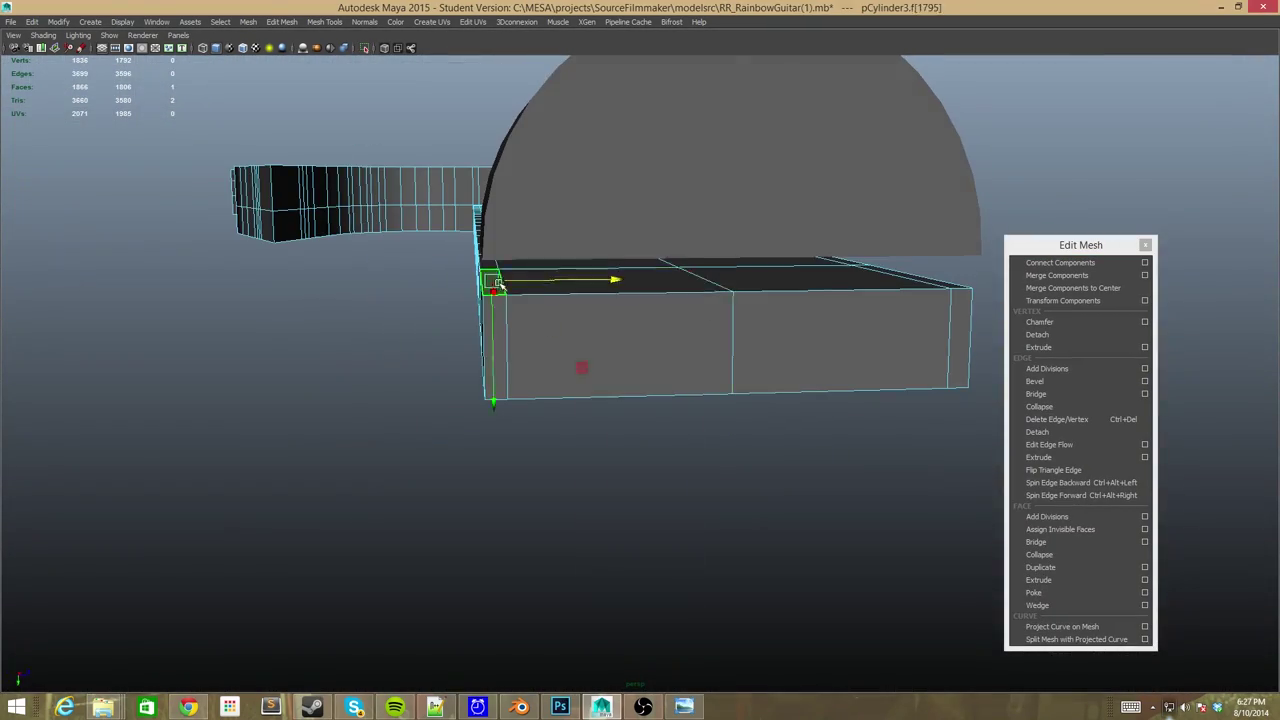
Inspect the half-cylinder against the fretboard and frame it in a close view.
{"action": "mouse_move", "coordinate": [685, 292]}
{"action": "left_mouse_down", "text": "alt"}
{"action": "mouse_move", "coordinate": [566, 277]}
{"action": "mouse_move", "coordinate": [851, 510]}
{"action": "mouse_move", "coordinate": [694, 414]}
{"action": "left_mouse_up", "text": "alt"}
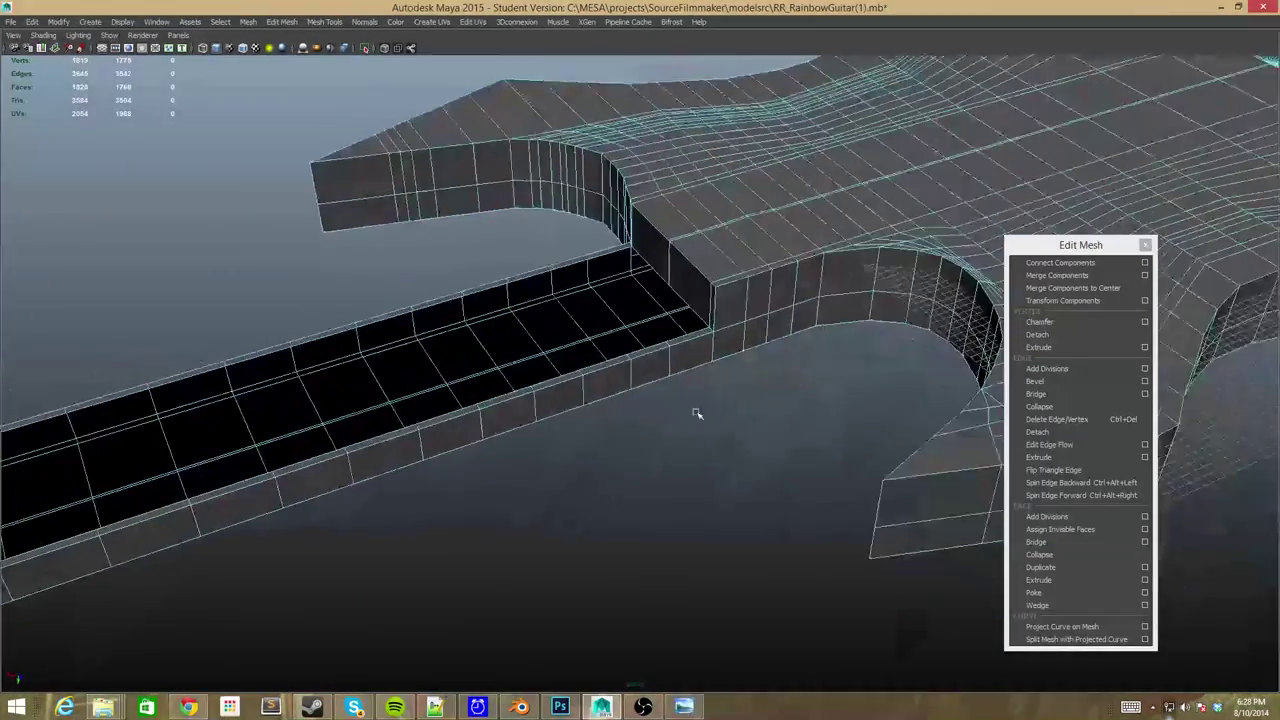
{"action": "left_click", "coordinate": [120, 522]}
{"action": "mouse_move", "coordinate": [26, 404]}
{"action": "left_mouse_down", "text": "alt"}
{"action": "mouse_move", "coordinate": [429, 480]}
{"action": "mouse_move", "coordinate": [629, 366]}
{"action": "mouse_move", "coordinate": [421, 449]}
{"action": "left_mouse_up", "text": "alt"}
{"action": "left_click", "coordinate": [765, 167]}
{"action": "mouse_move", "coordinate": [765, 167]}
{"action": "left_mouse_down", "text": "alt"}
{"action": "mouse_move", "coordinate": [743, 200]}
{"action": "mouse_move", "coordinate": [309, 163]}
{"action": "mouse_move", "coordinate": [459, 210]}
{"action": "left_mouse_up", "text": "alt"}
{"action": "key", "text": "space"}
{"action": "key", "text": "space"}
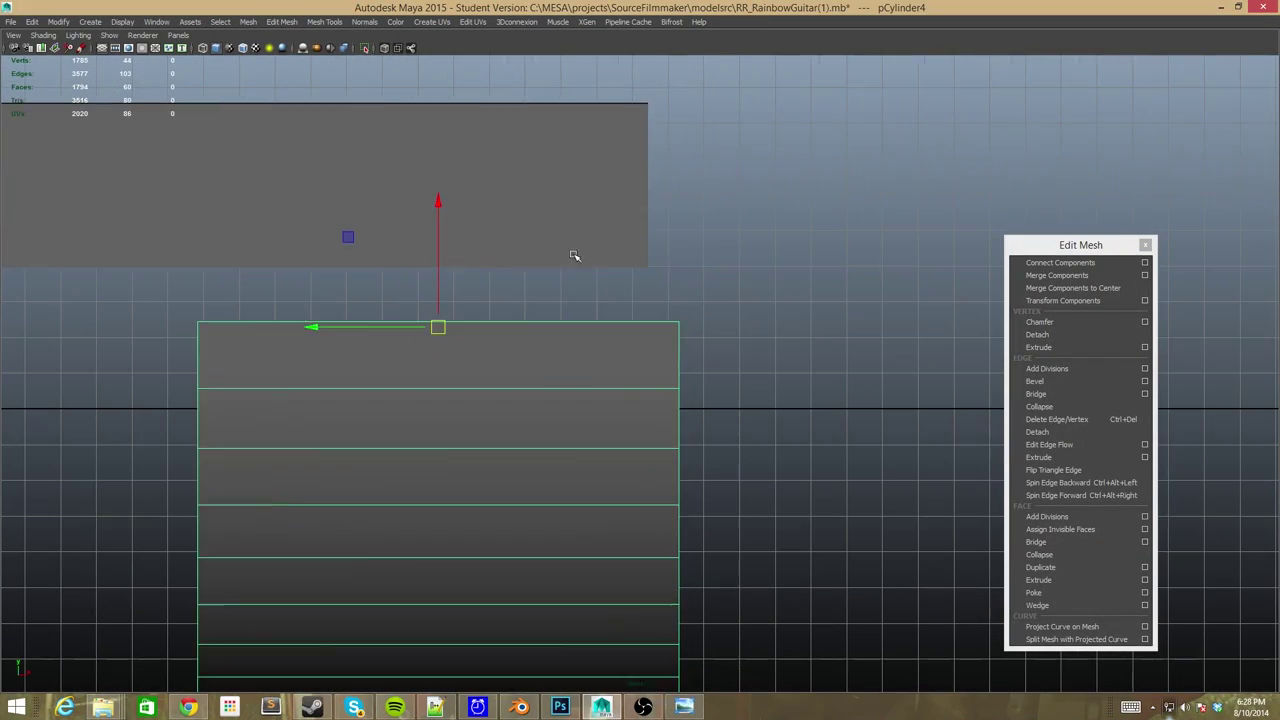
{"action": "key", "text": "f"}
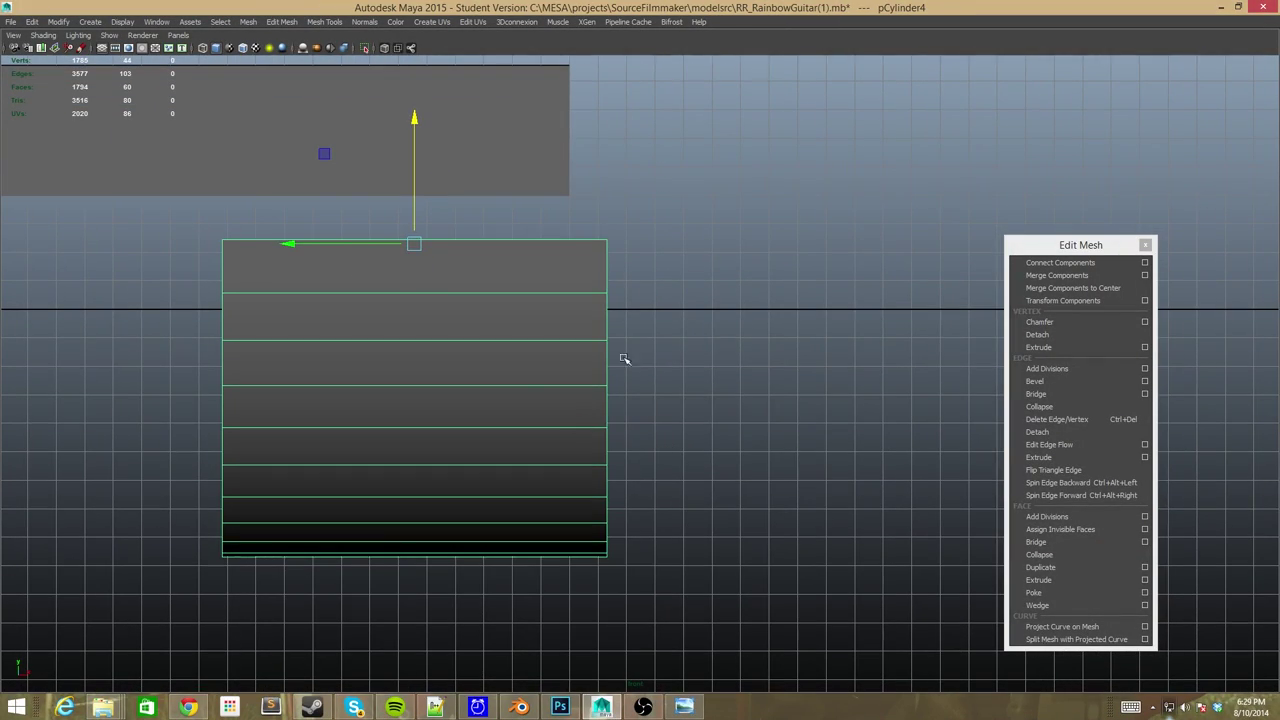
{"action": "key", "text": "space"}
{"action": "key", "text": "space"}
{"action": "key", "text": "space"}
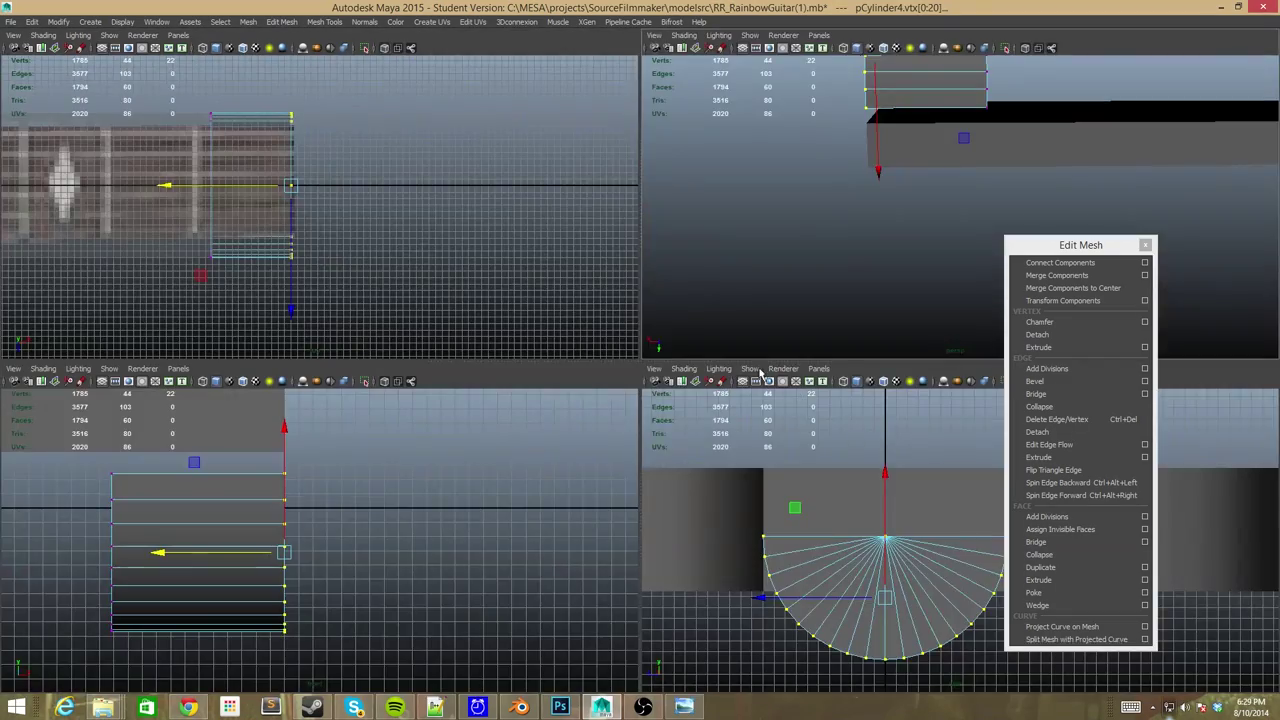
{"action": "key", "text": "space"}
{"action": "key", "text": "space"}
{"action": "key", "text": "space"}
{"action": "key", "text": "space"}
{"action": "key", "text": "space"}
Select both pieces, combine them into one mesh, and merge the overlapping vertices.
{"action": "right_click", "coordinate": [689, 411]}
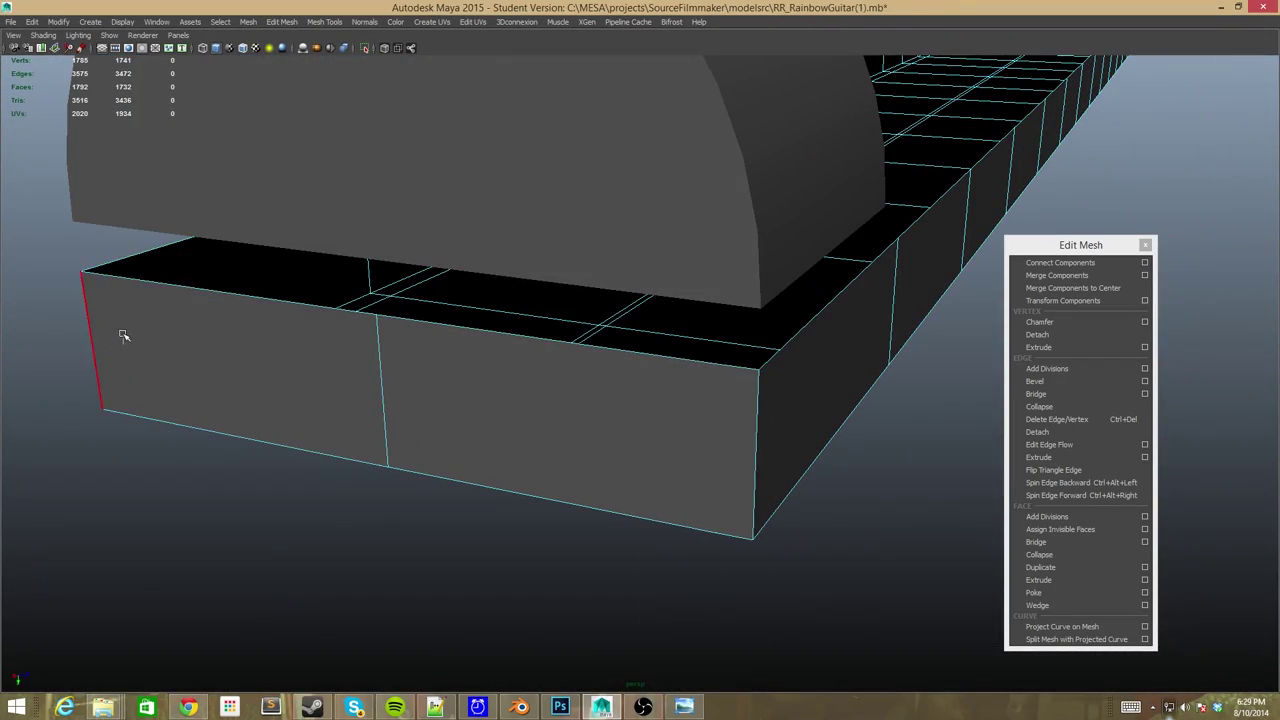
{"action": "right_click", "coordinate": [509, 286]}
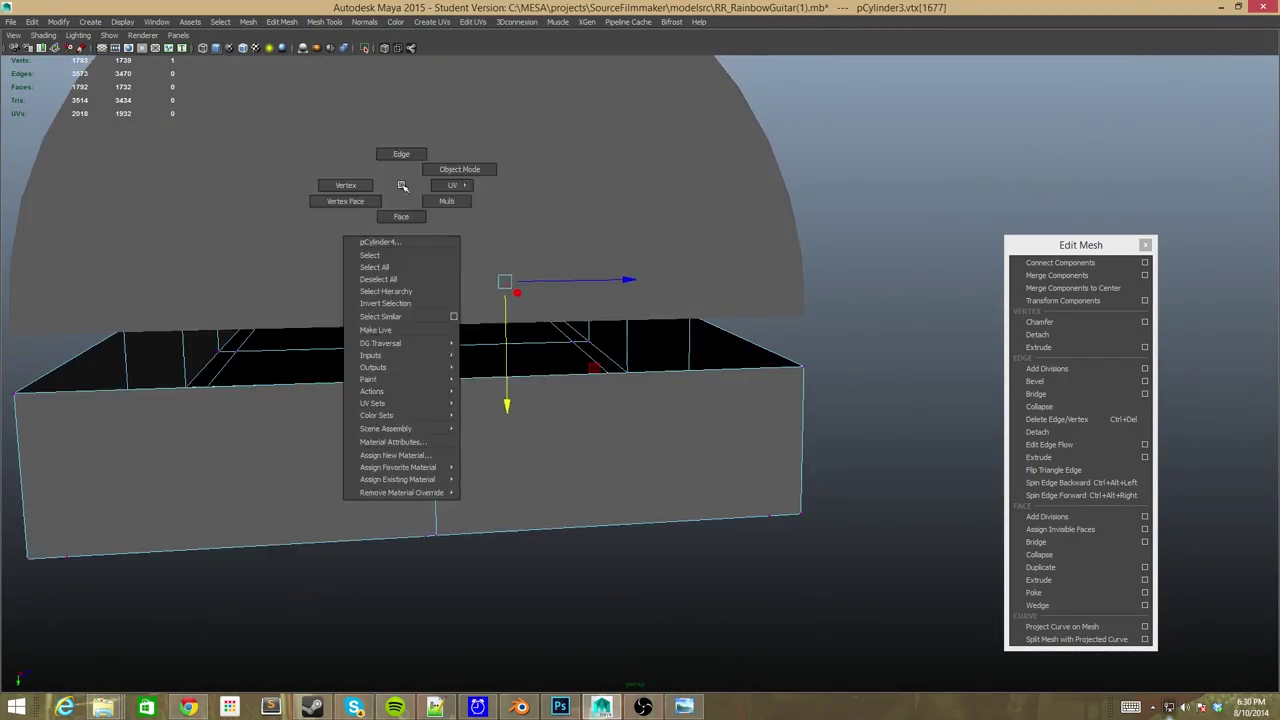
{"action": "mouse_move", "coordinate": [486, 400]}
{"action": "left_mouse_down", "text": "alt"}
{"action": "mouse_move", "coordinate": [486, 460]}
{"action": "mouse_move", "coordinate": [777, 437]}
{"action": "mouse_move", "coordinate": [337, 520]}
{"action": "mouse_move", "coordinate": [245, 204]}
{"action": "mouse_move", "coordinate": [461, 398]}
{"action": "left_mouse_up", "text": "alt"}
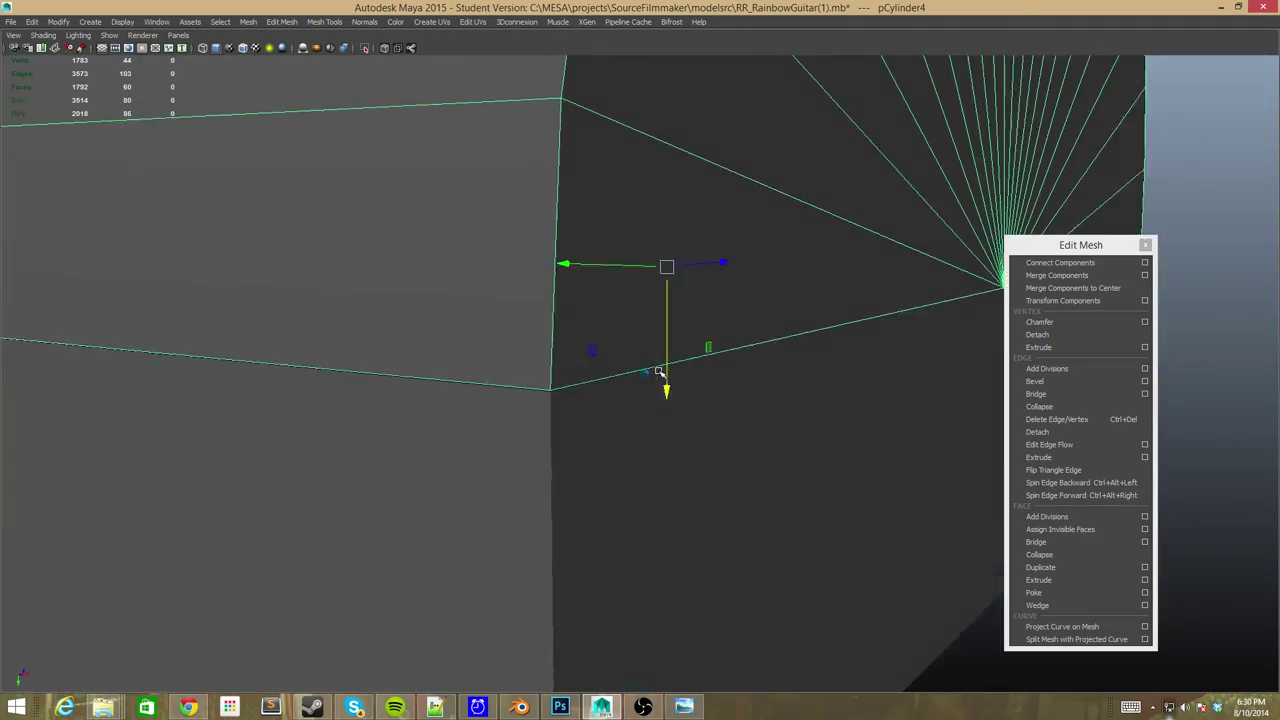
{"action": "mouse_move", "coordinate": [660, 372]}
{"action": "left_mouse_down", "text": "alt"}
{"action": "mouse_move", "coordinate": [571, 366]}
{"action": "mouse_move", "coordinate": [490, 388]}
{"action": "mouse_move", "coordinate": [510, 405]}
{"action": "left_mouse_up", "text": "alt"}
{"action": "left_click", "coordinate": [248, 21]}
{"action": "left_click", "coordinate": [270, 42]}
{"action": "left_click", "coordinate": [1073, 288]}
{"action": "mouse_move", "coordinate": [700, 450]}
{"action": "left_mouse_down", "text": "alt"}
{"action": "mouse_move", "coordinate": [600, 400]}
{"action": "mouse_move", "coordinate": [700, 380]}
{"action": "mouse_move", "coordinate": [614, 294]}
{"action": "mouse_move", "coordinate": [297, 466]}
{"action": "mouse_move", "coordinate": [714, 423]}
{"action": "left_mouse_up", "text": "alt"}
Scroll through the YouTube live stream comments in Chrome, then return to Maya.
{"action": "left_click", "coordinate": [190, 707]}
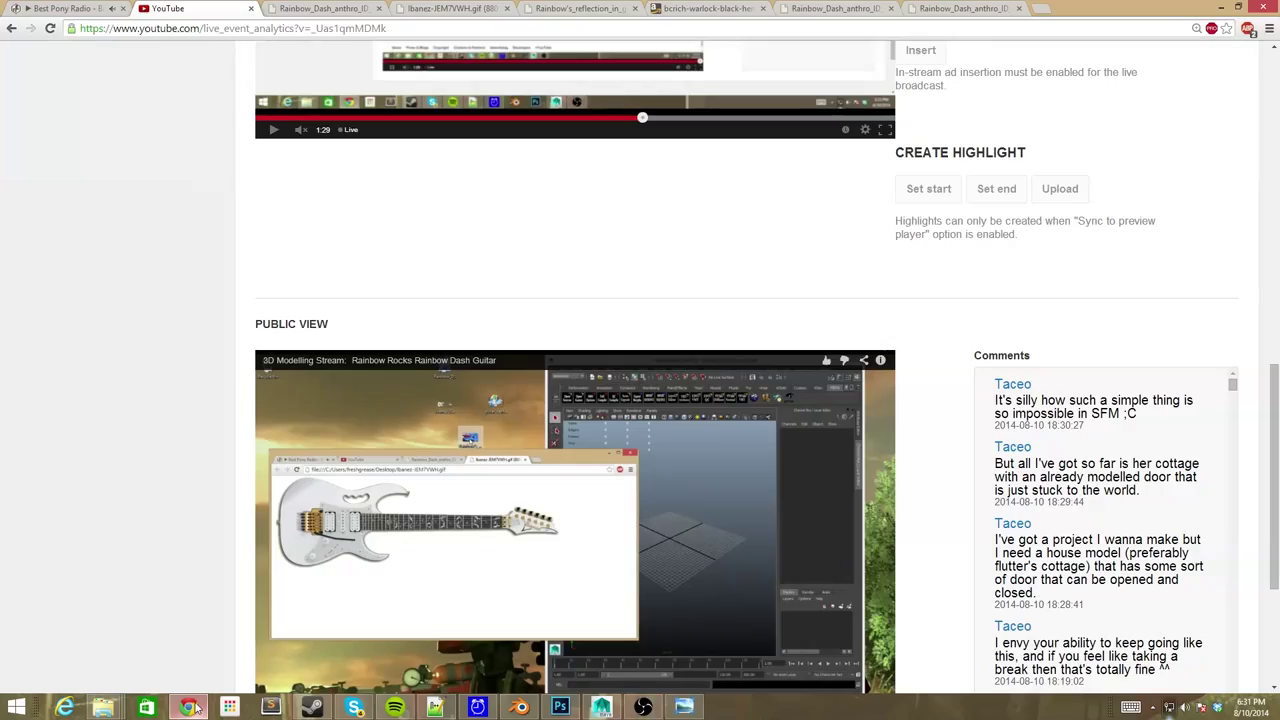
{"action": "scroll", "coordinate": [984, 593], "scroll_direction": "down", "scroll_amount": 1}
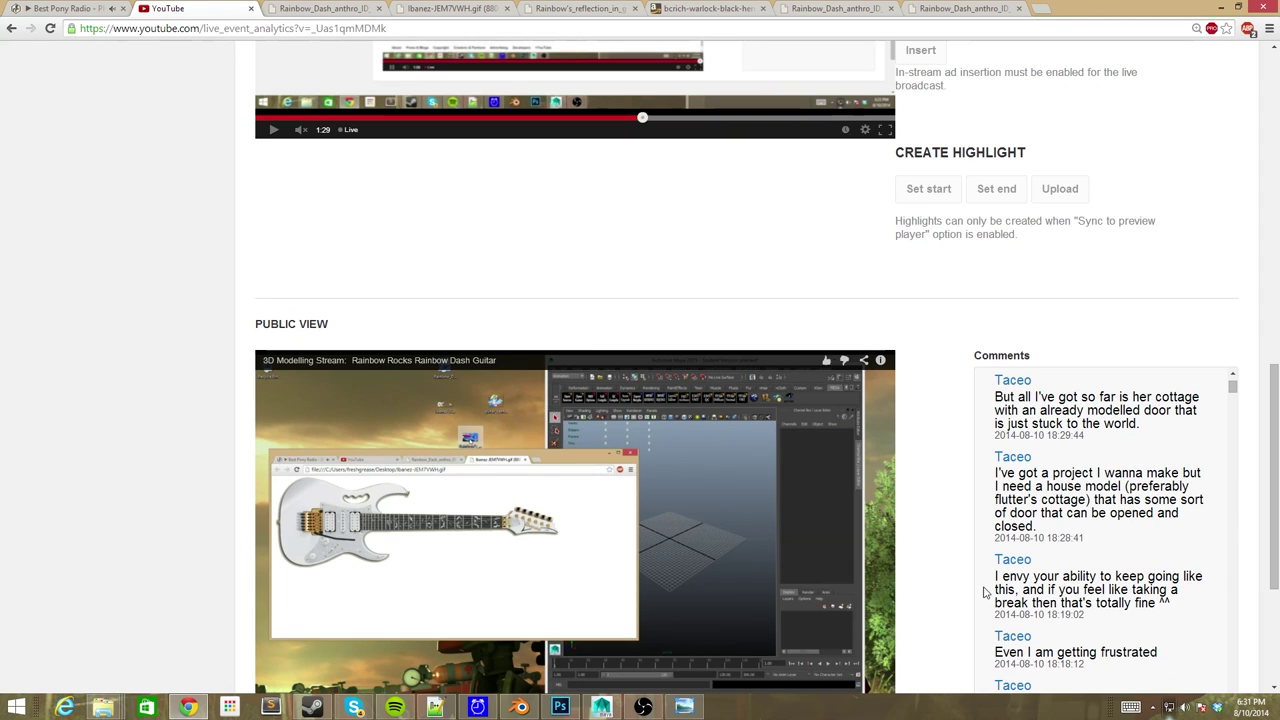
{"action": "scroll", "coordinate": [984, 593], "scroll_direction": "up", "scroll_amount": 1}
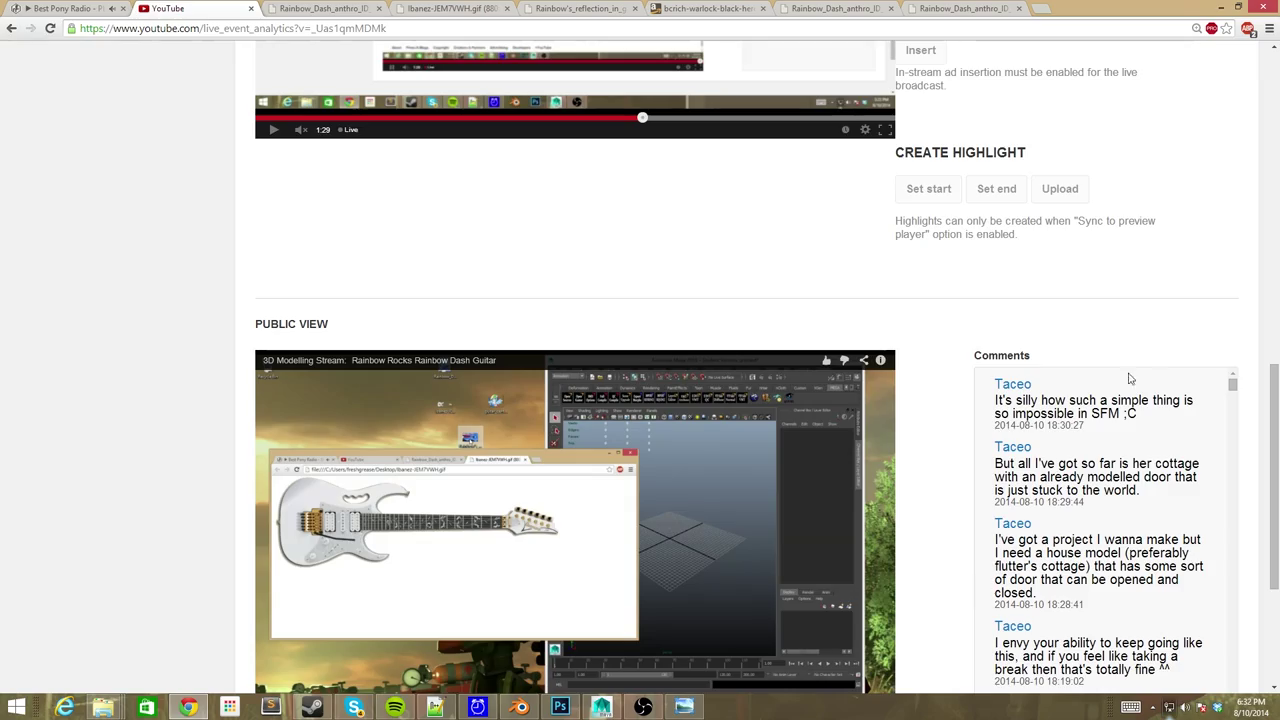
{"action": "scroll", "coordinate": [1130, 378], "scroll_direction": "down", "scroll_amount": 1}
{"action": "key", "text": "alt+Tab"}
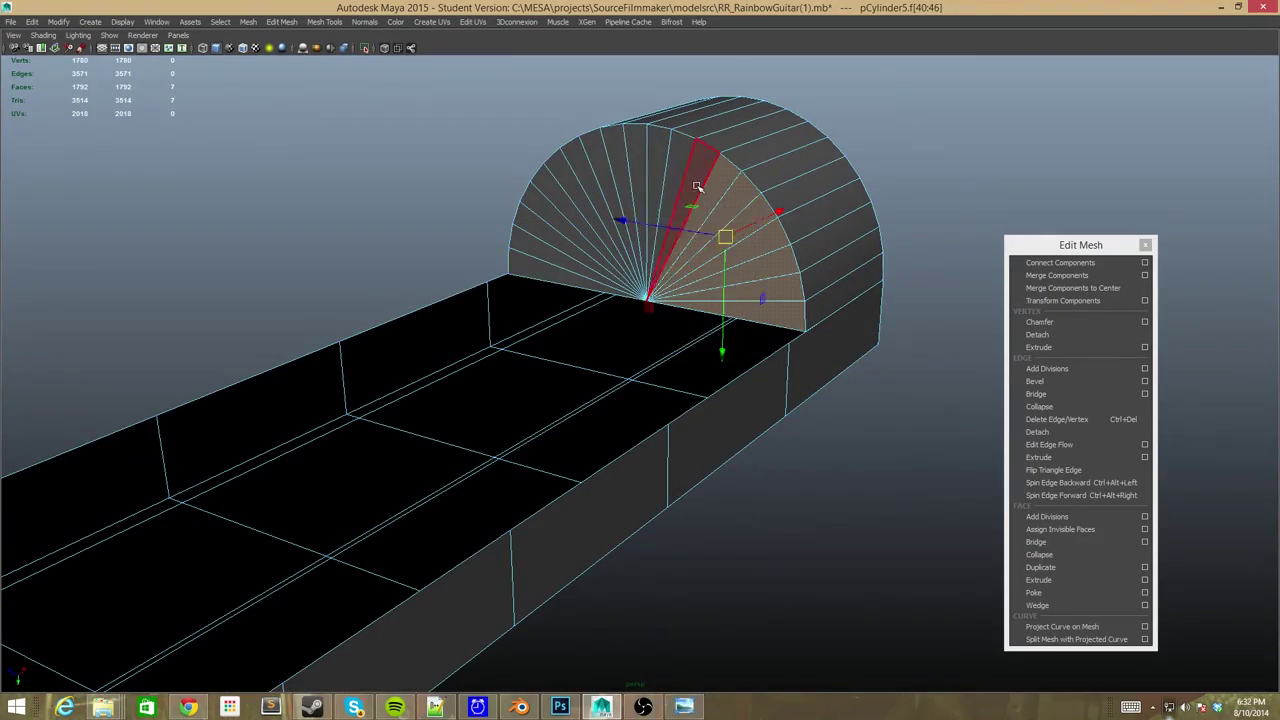
Merge the selected fan-end components into a single centre point.
{"action": "left_click_drag", "start_coordinate": [434, 277], "coordinate": [643, 552], "text": "alt"}
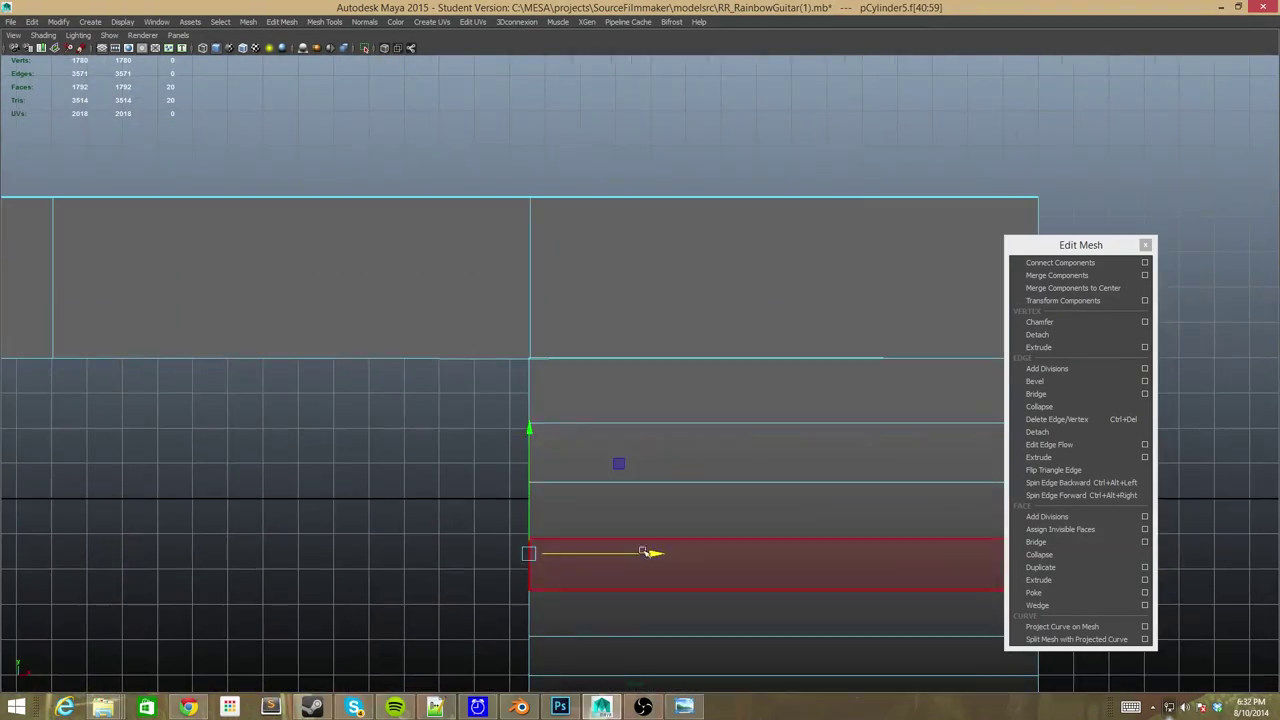
{"action": "left_click_drag", "start_coordinate": [536, 411], "coordinate": [563, 300], "text": "alt"}
{"action": "left_click", "coordinate": [1073, 288]}
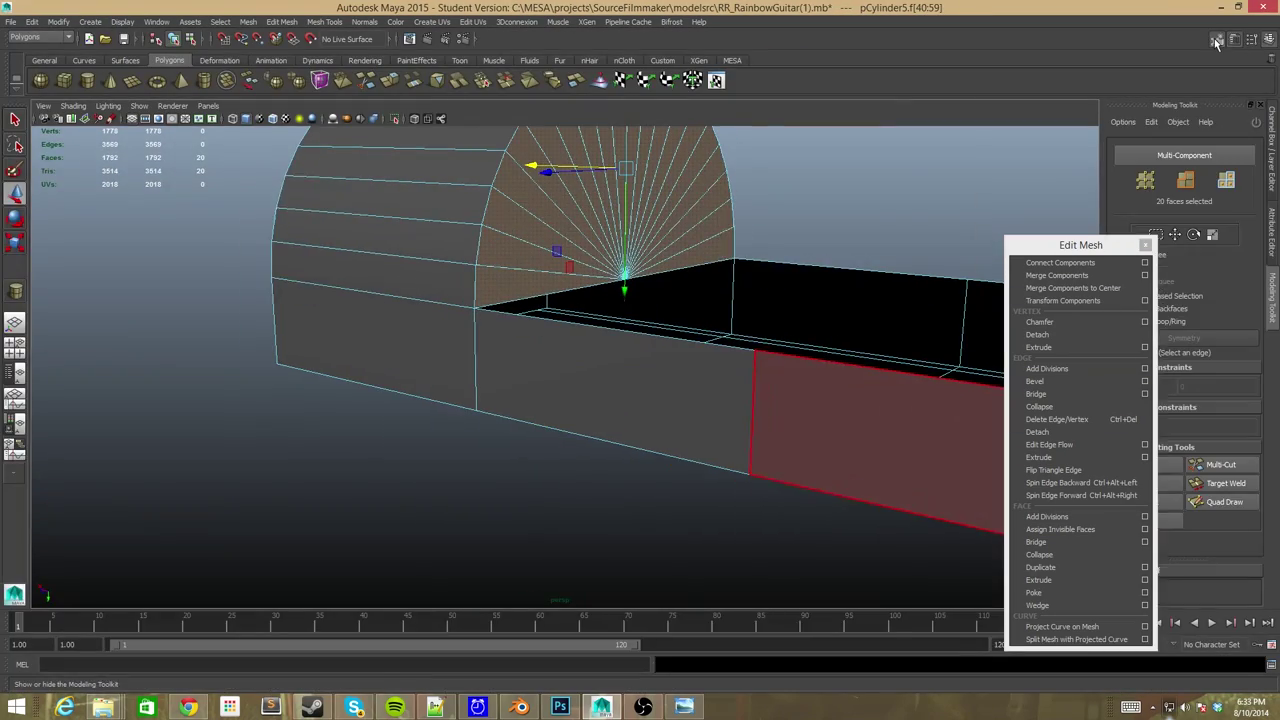
{"action": "left_click_drag", "start_coordinate": [1080, 245], "coordinate": [87, 171]}
Extrude the half-round end faces twice, pulling the second segment out to about 6.14.
{"action": "left_click", "coordinate": [44, 506]}
{"action": "mouse_move", "coordinate": [430, 488]}
{"action": "left_mouse_down"}
{"action": "mouse_move", "coordinate": [485, 488]}
{"action": "mouse_move", "coordinate": [573, 447]}
{"action": "left_mouse_up"}
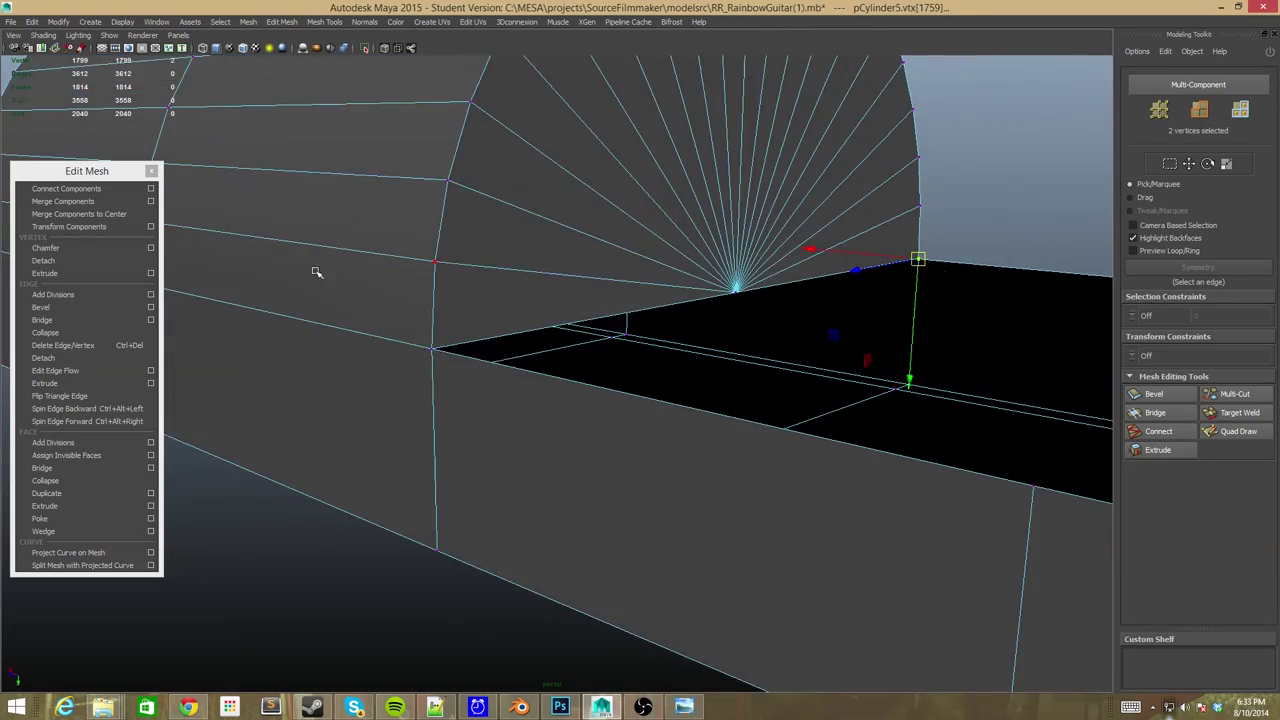
{"action": "left_click", "coordinate": [44, 383]}
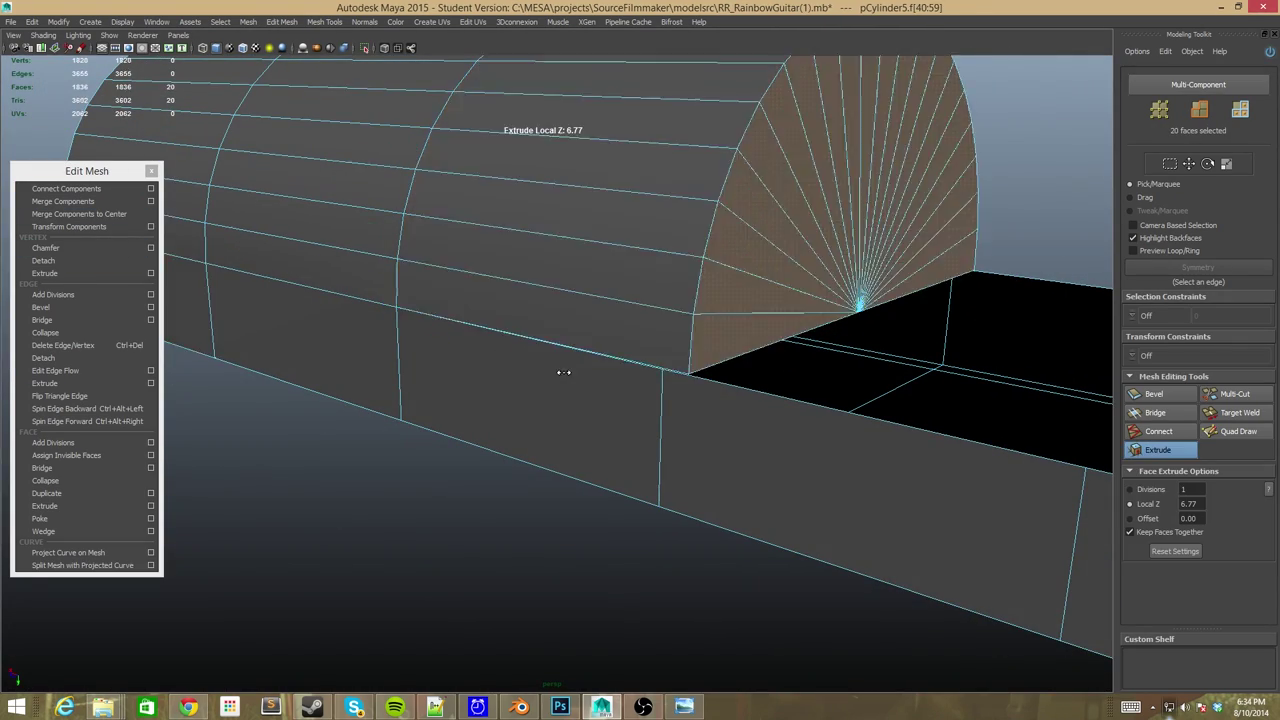
{"action": "key", "text": "F9"}
{"action": "mouse_move", "coordinate": [511, 437]}
{"action": "left_mouse_down", "text": "alt"}
{"action": "mouse_move", "coordinate": [611, 354]}
{"action": "mouse_move", "coordinate": [470, 273]}
{"action": "mouse_move", "coordinate": [412, 186]}
{"action": "left_mouse_up", "text": "alt"}
{"action": "left_click", "coordinate": [580, 340]}
{"action": "left_click", "coordinate": [470, 273]}
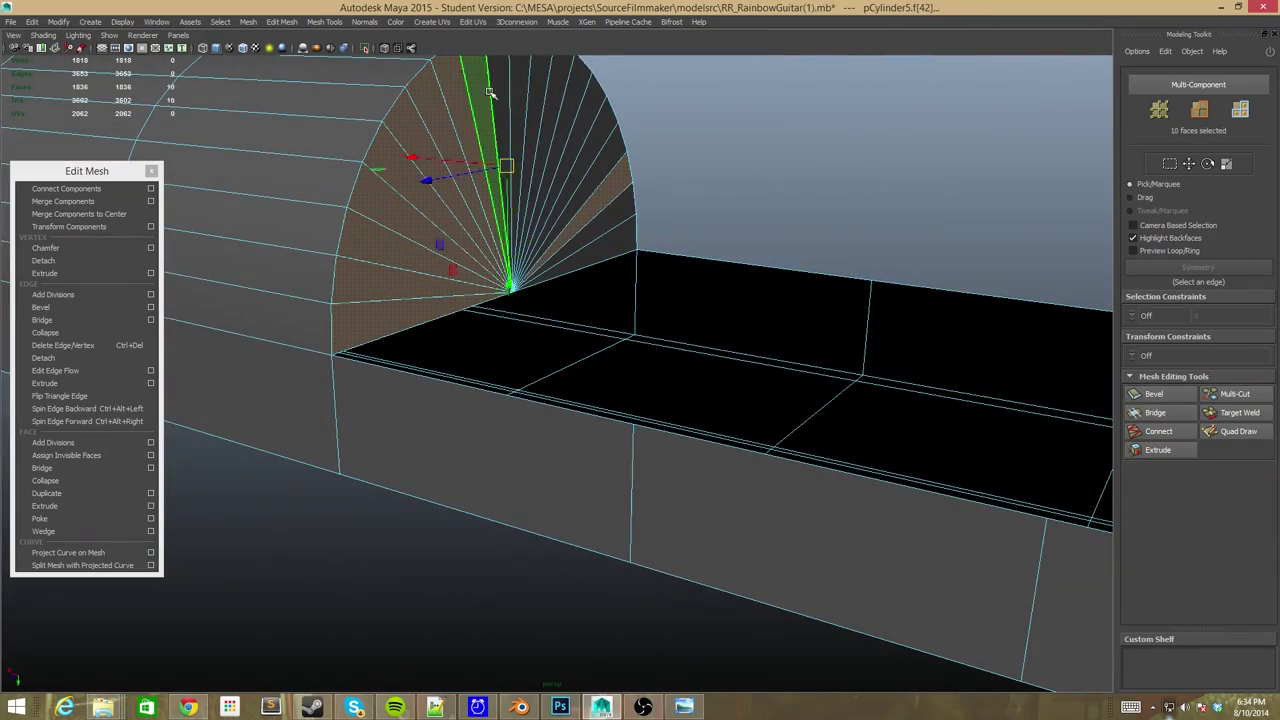
{"action": "left_click", "coordinate": [1148, 451]}
{"action": "mouse_move", "coordinate": [449, 454]}
{"action": "left_mouse_down"}
{"action": "mouse_move", "coordinate": [463, 460]}
{"action": "mouse_move", "coordinate": [670, 337]}
{"action": "left_mouse_up"}
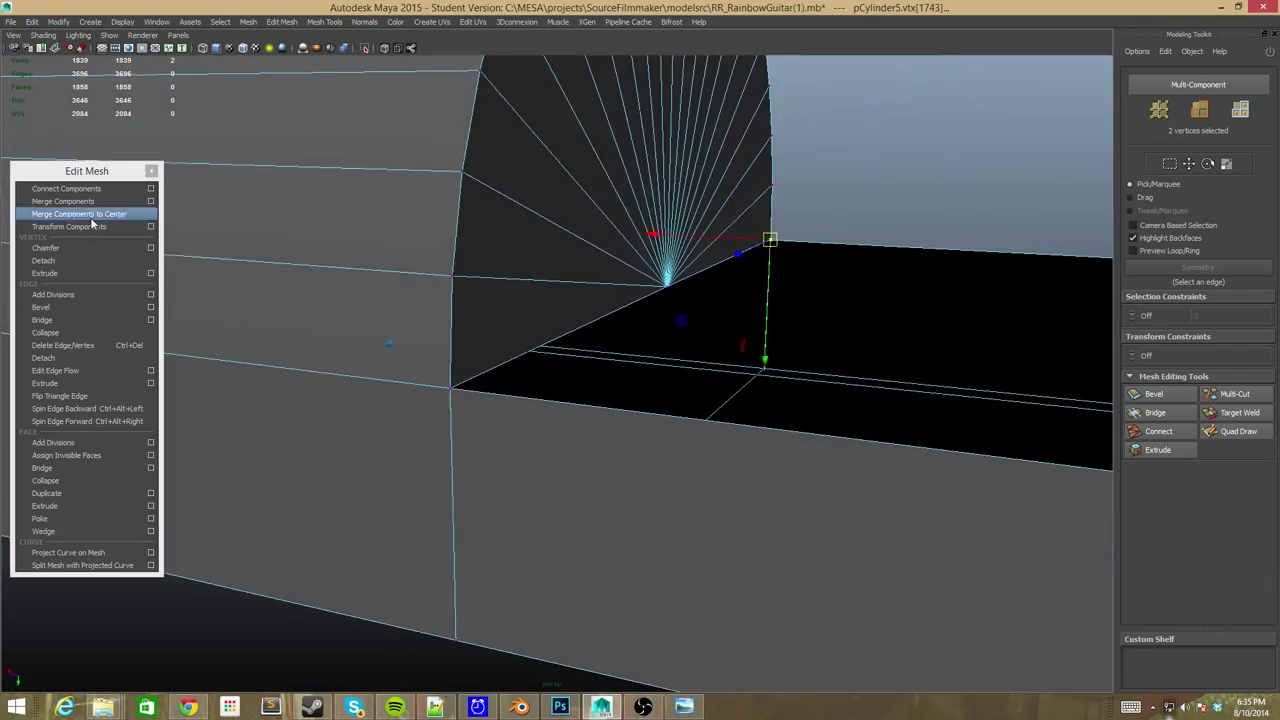
Repeat the extrusion on the neck's end faces with Ctrl+E to lengthen it further.
{"action": "key", "text": "ctrl+e"}
{"action": "key", "text": "space"}
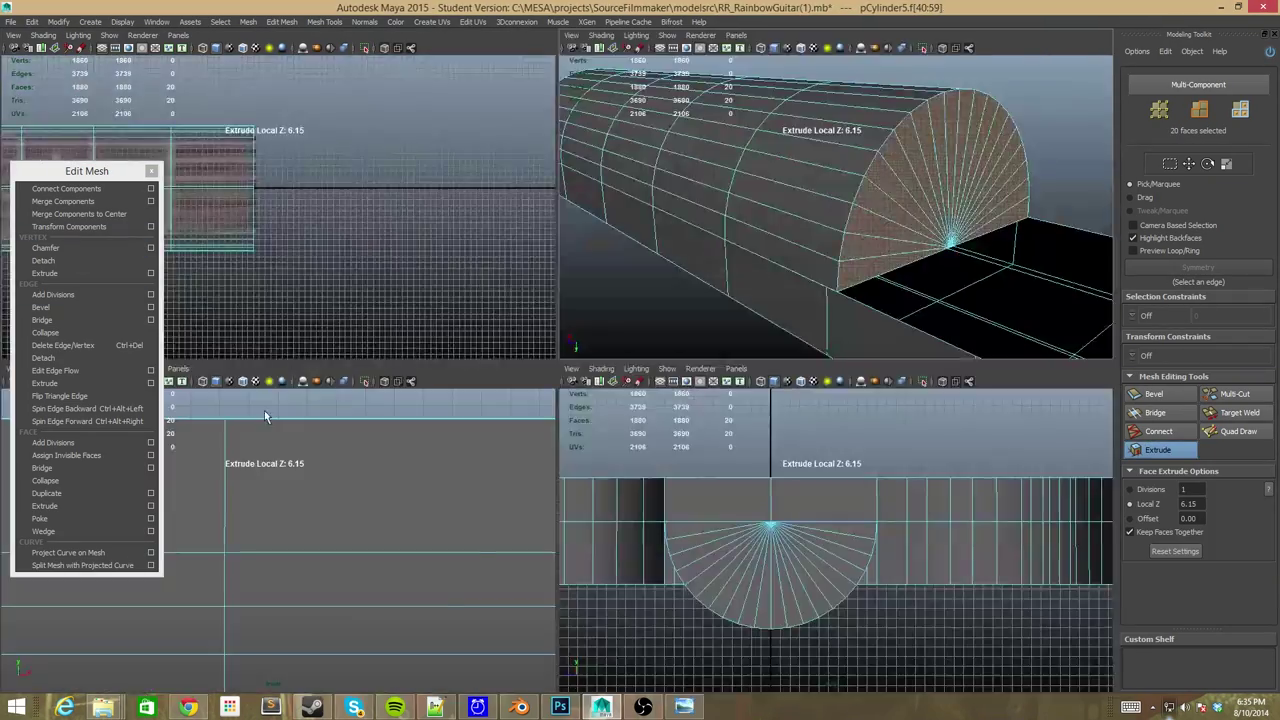
{"action": "key", "text": "space"}
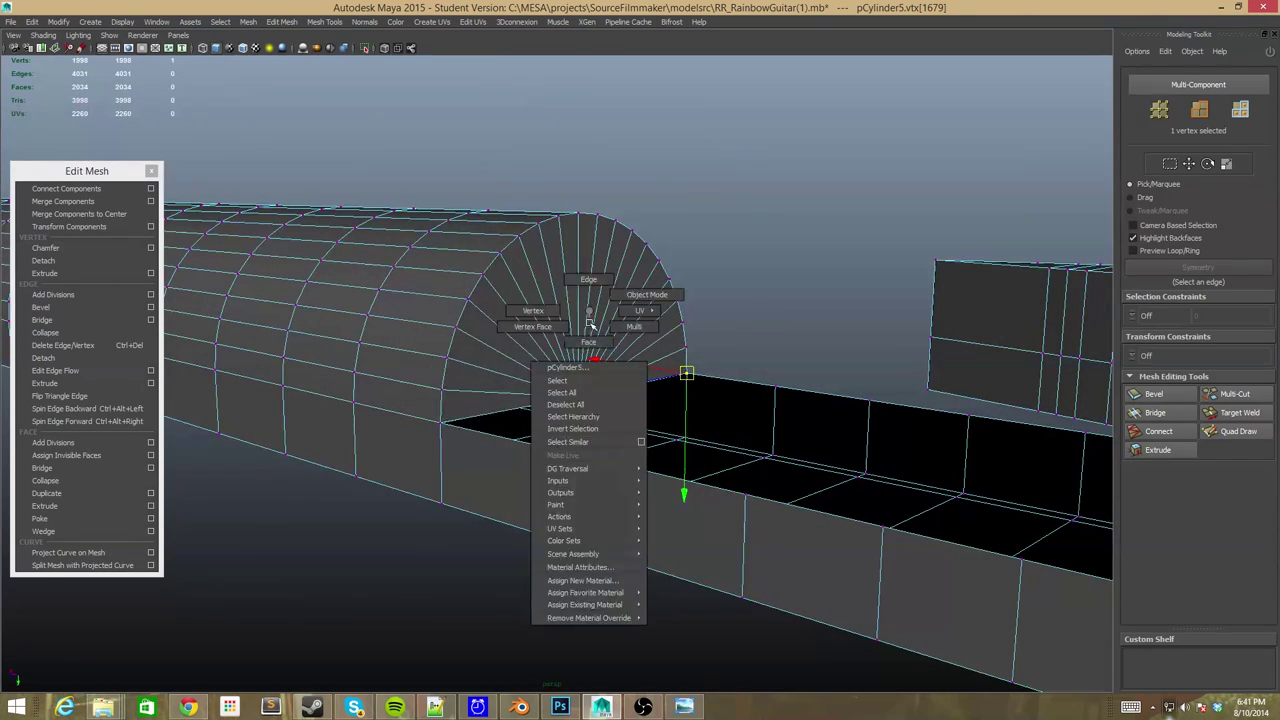
Extrude the neck's end faces twice more, pulling the last segment out to 3.57.
{"action": "left_click", "coordinate": [1158, 449]}
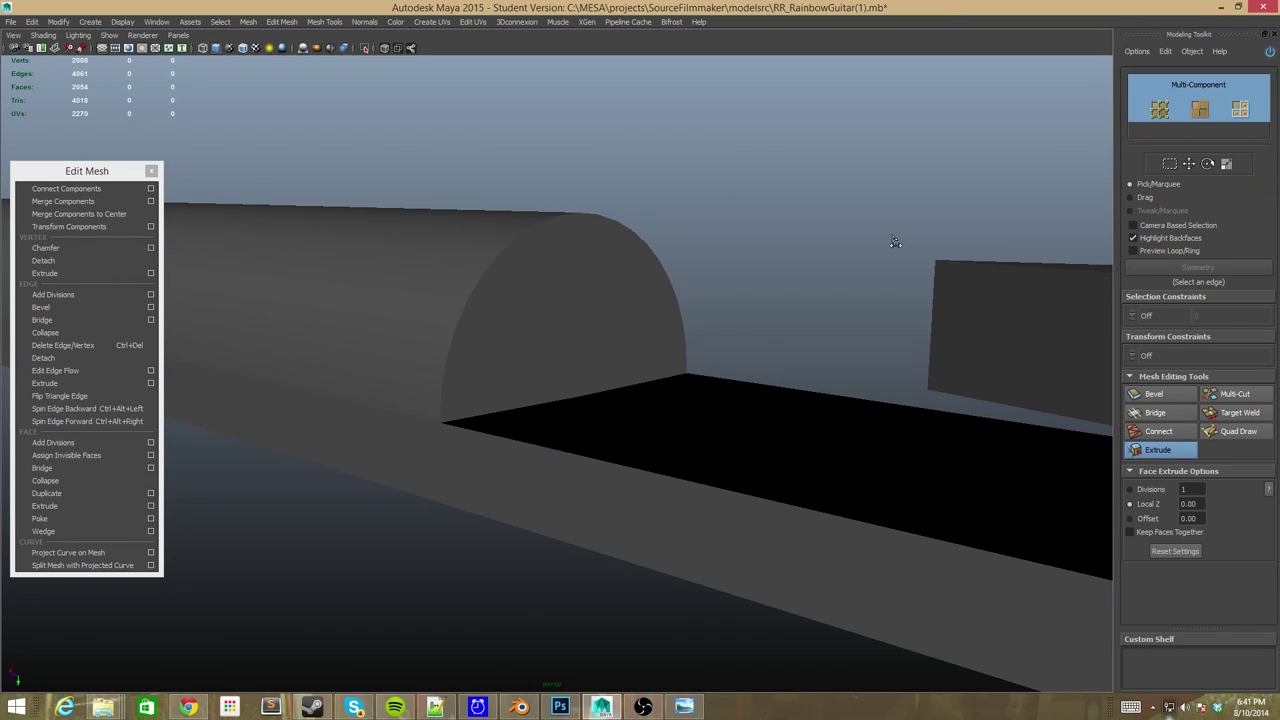
{"action": "left_click", "coordinate": [562, 332]}
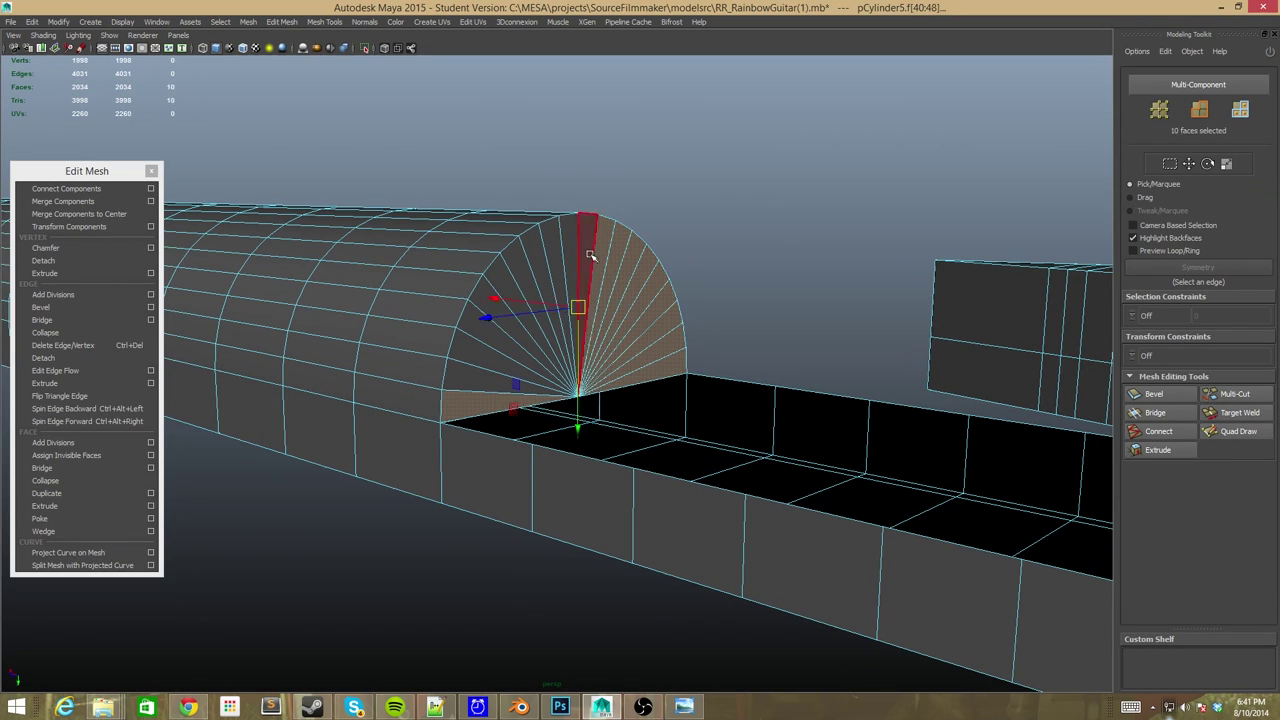
{"action": "key", "text": "ctrl+e"}
{"action": "mouse_move", "coordinate": [464, 381]}
{"action": "left_mouse_down"}
{"action": "mouse_move", "coordinate": [400, 466]}
{"action": "mouse_move", "coordinate": [428, 441]}
{"action": "left_mouse_up"}
{"action": "right_click_drag", "start_coordinate": [690, 343], "coordinate": [700, 380]}
{"action": "mouse_move", "coordinate": [508, 466]}
{"action": "left_mouse_down", "text": "alt"}
{"action": "mouse_move", "coordinate": [471, 357]}
{"action": "mouse_move", "coordinate": [776, 337]}
{"action": "left_mouse_up", "text": "alt"}
{"action": "left_click", "coordinate": [573, 203], "text": "shift"}
{"action": "key", "text": "ctrl+e"}
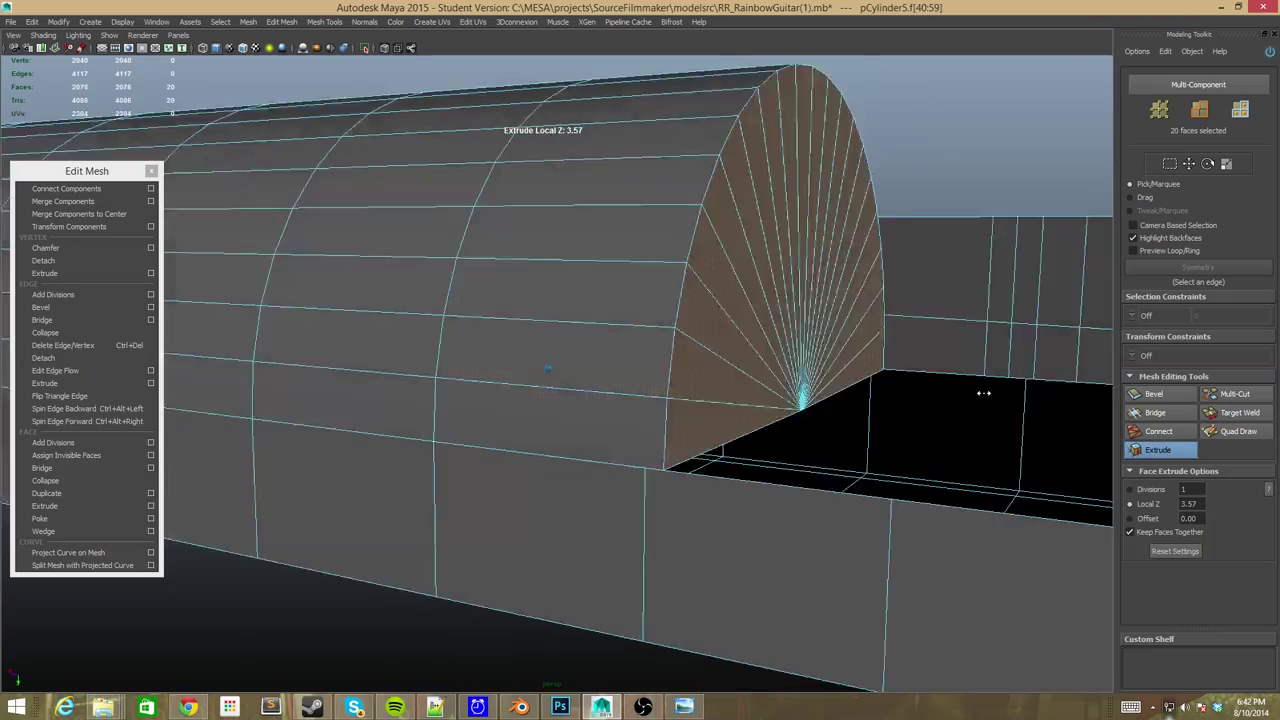
{"action": "left_click_drag", "start_coordinate": [573, 203], "coordinate": [491, 443]}
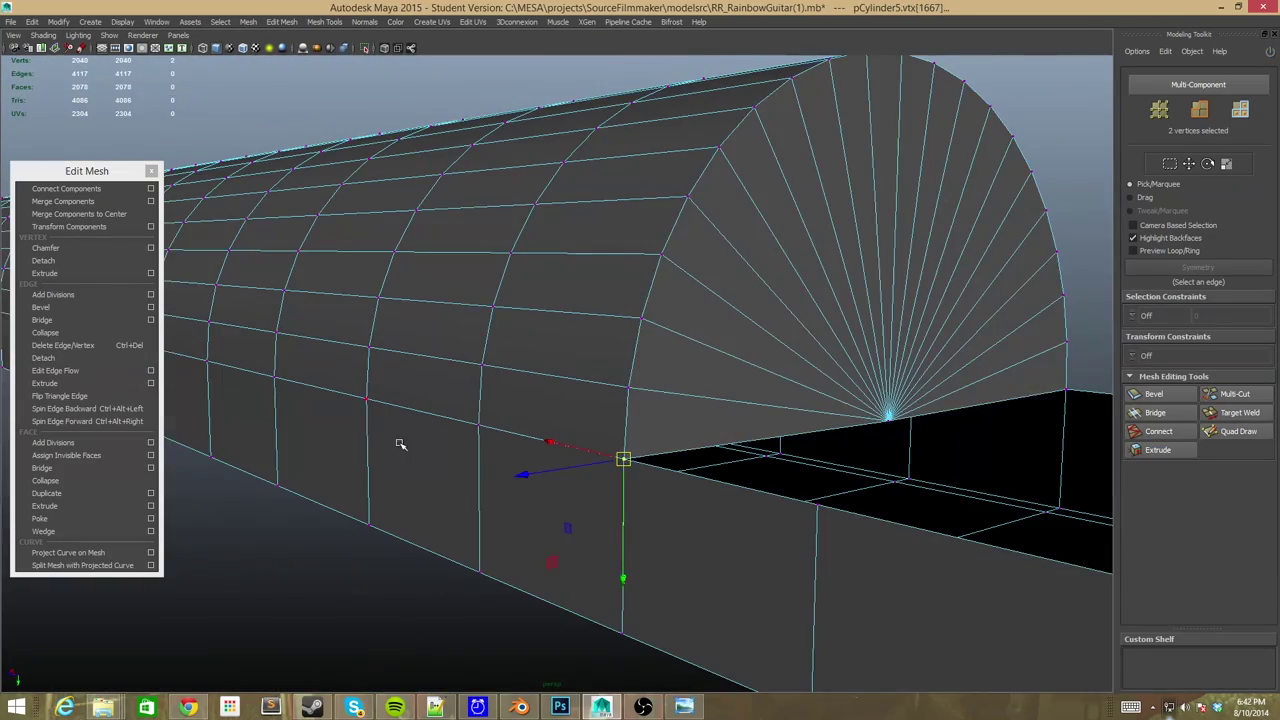
Merge stray end vertex pairs and extrude the end fan faces again toward the body.
{"action": "left_click", "coordinate": [120, 218]}
{"action": "left_click_drag", "start_coordinate": [586, 443], "coordinate": [792, 290], "text": "alt"}
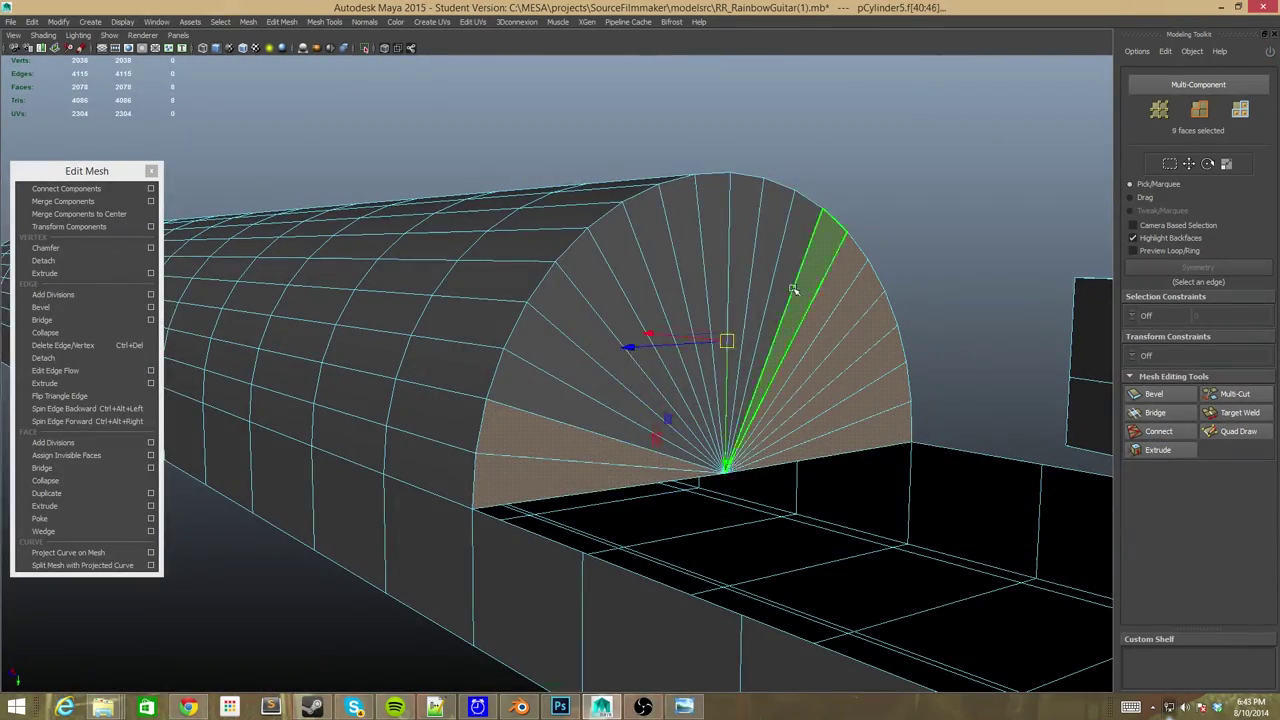
{"action": "key", "text": "ctrl+e"}
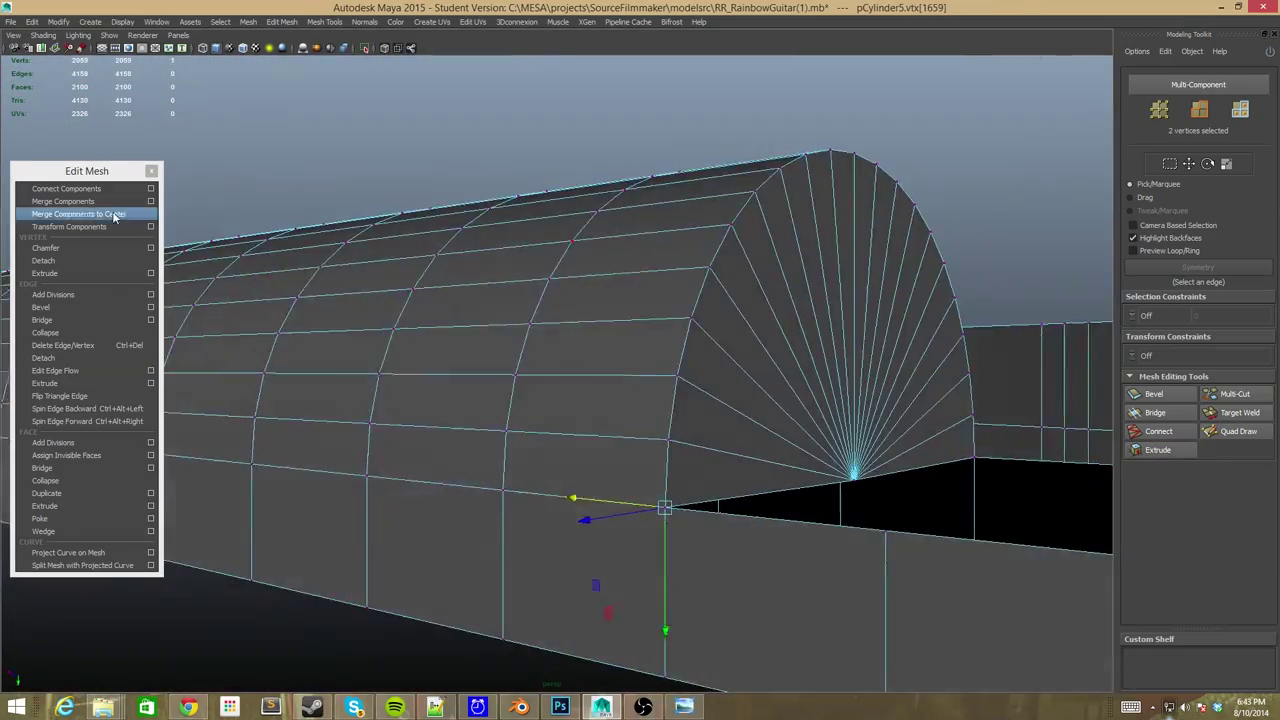
{"action": "left_click", "coordinate": [115, 218]}
{"action": "left_click_drag", "start_coordinate": [600, 420], "coordinate": [762, 362], "text": "alt"}
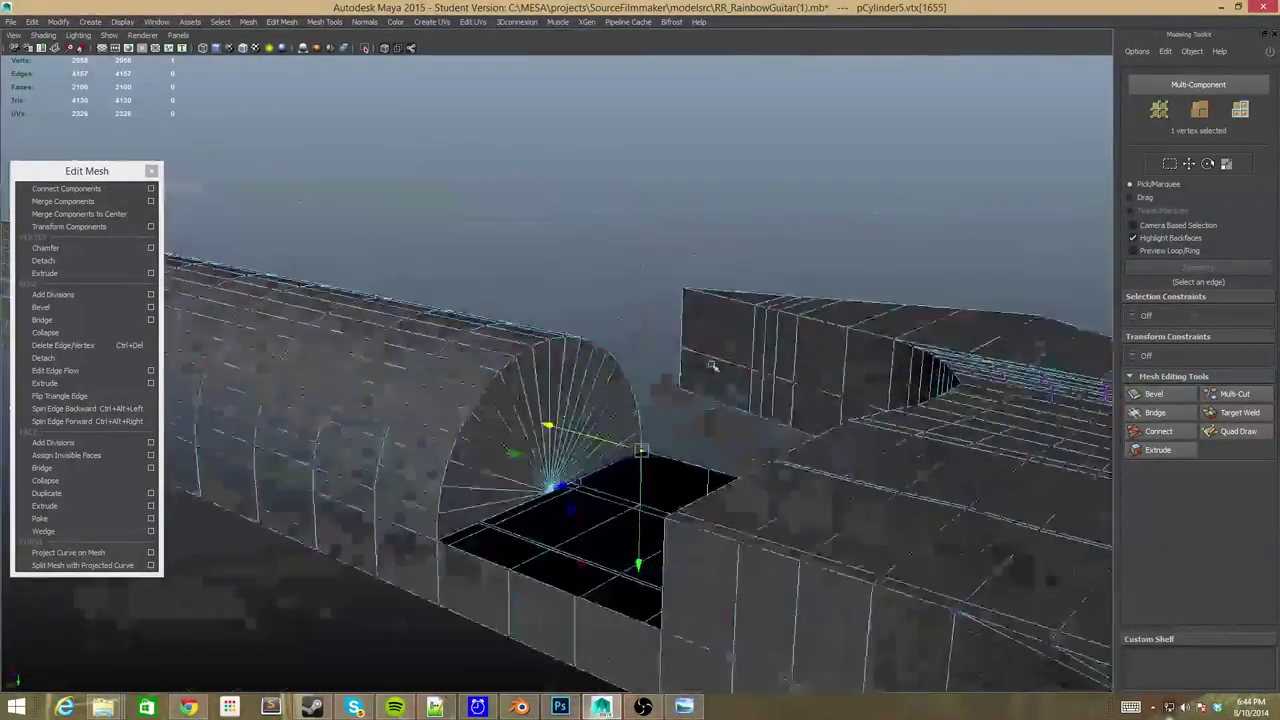
{"action": "left_click", "coordinate": [506, 453]}
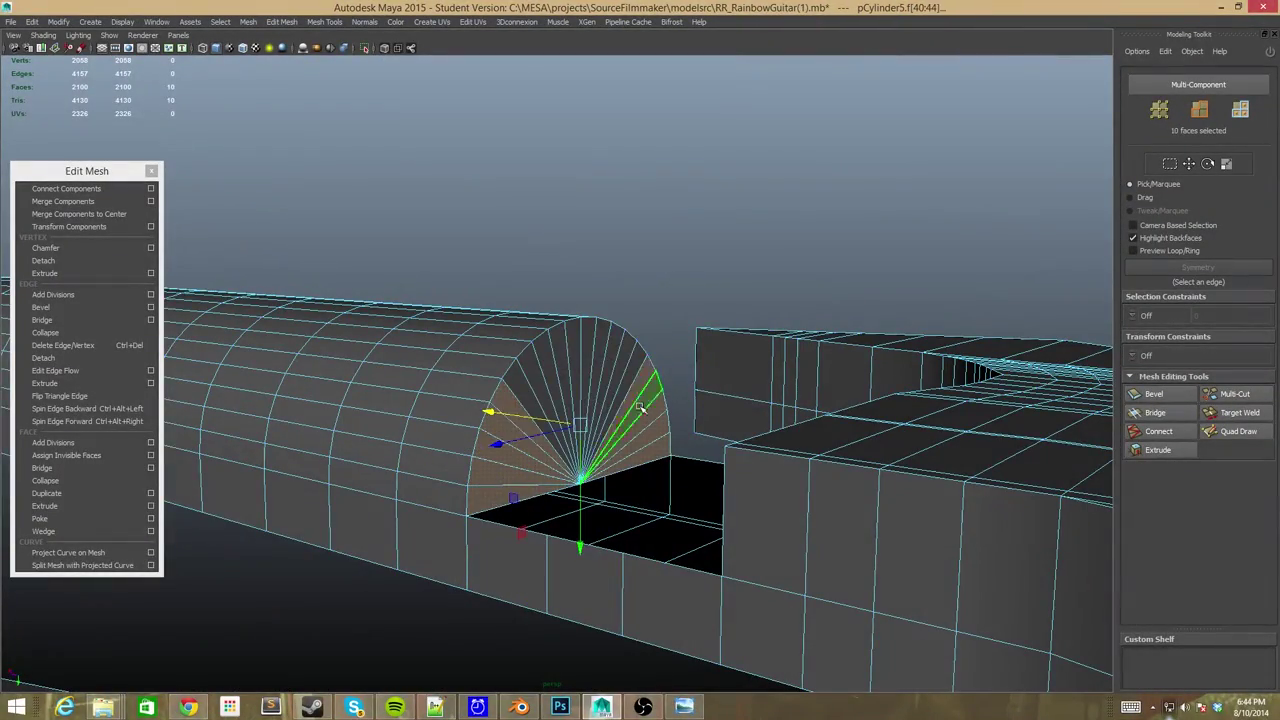
{"action": "scroll", "coordinate": [671, 475], "scroll_direction": "up", "scroll_amount": 5}
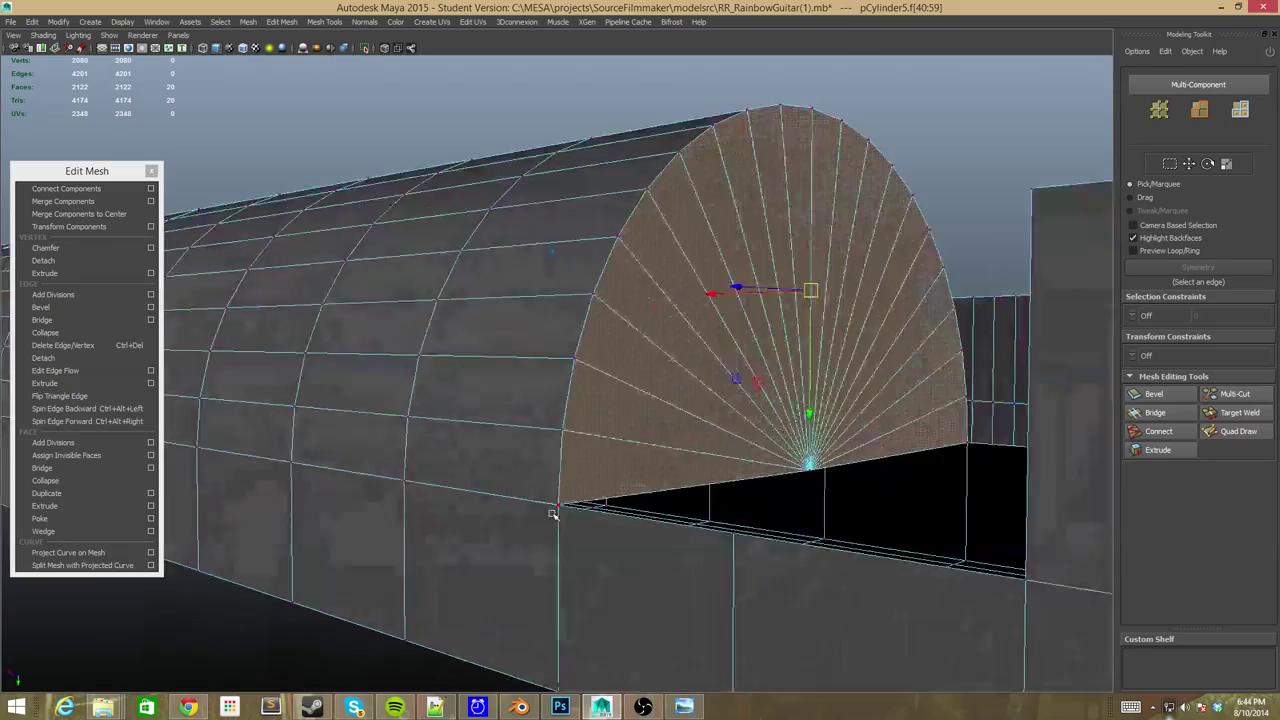
{"action": "left_click", "coordinate": [560, 508]}
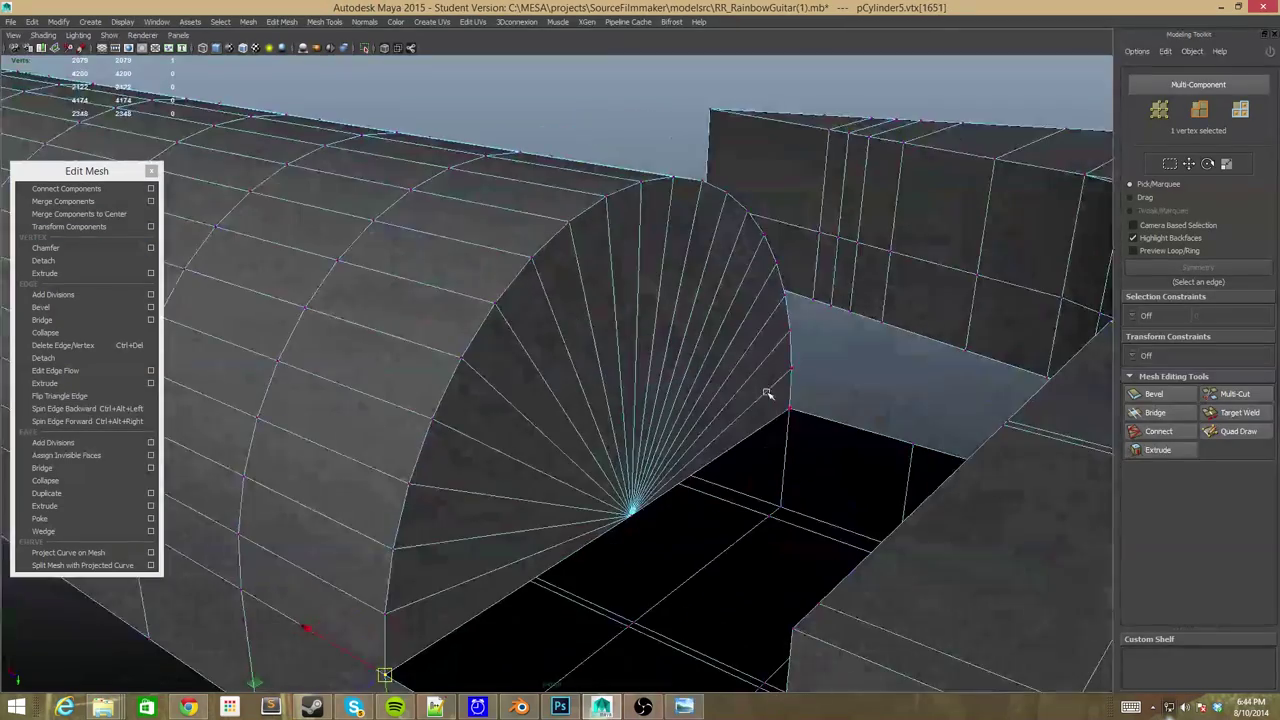
{"action": "left_click", "coordinate": [74, 214]}
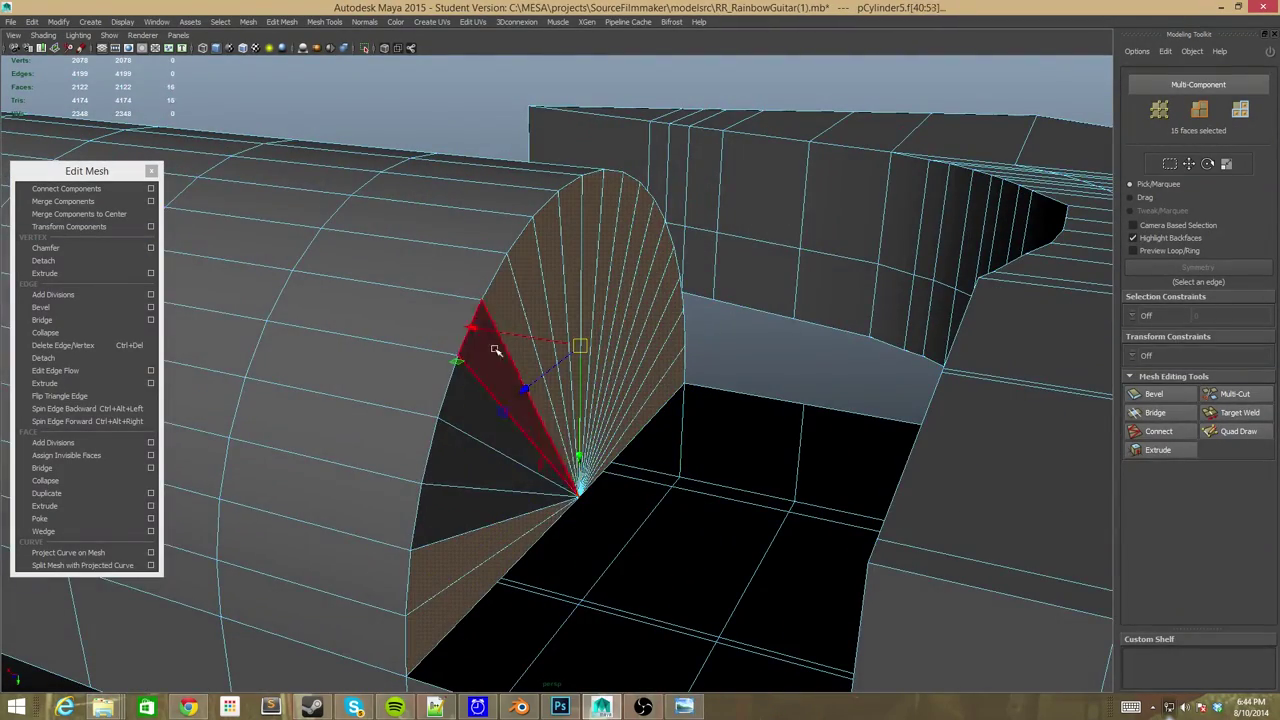
{"action": "left_click", "coordinate": [1176, 455]}
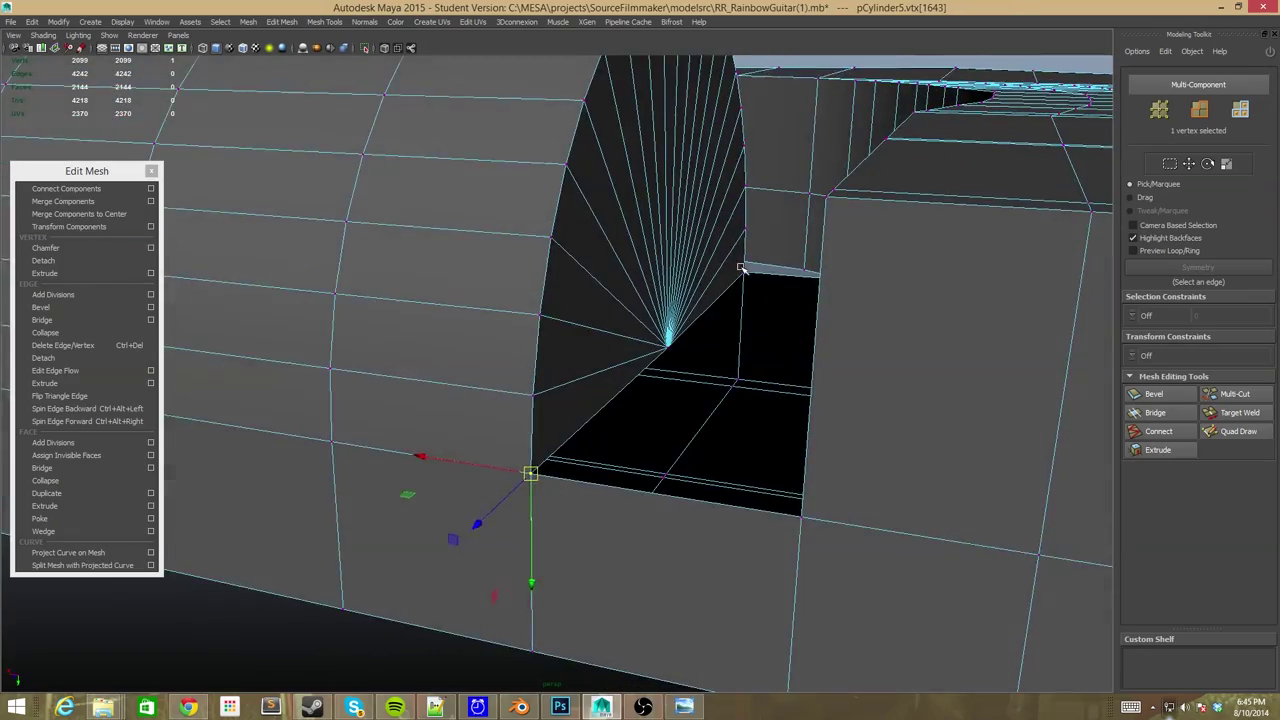
{"action": "left_click", "coordinate": [740, 268]}
{"action": "left_click_drag", "start_coordinate": [740, 268], "coordinate": [330, 145], "text": "alt"}
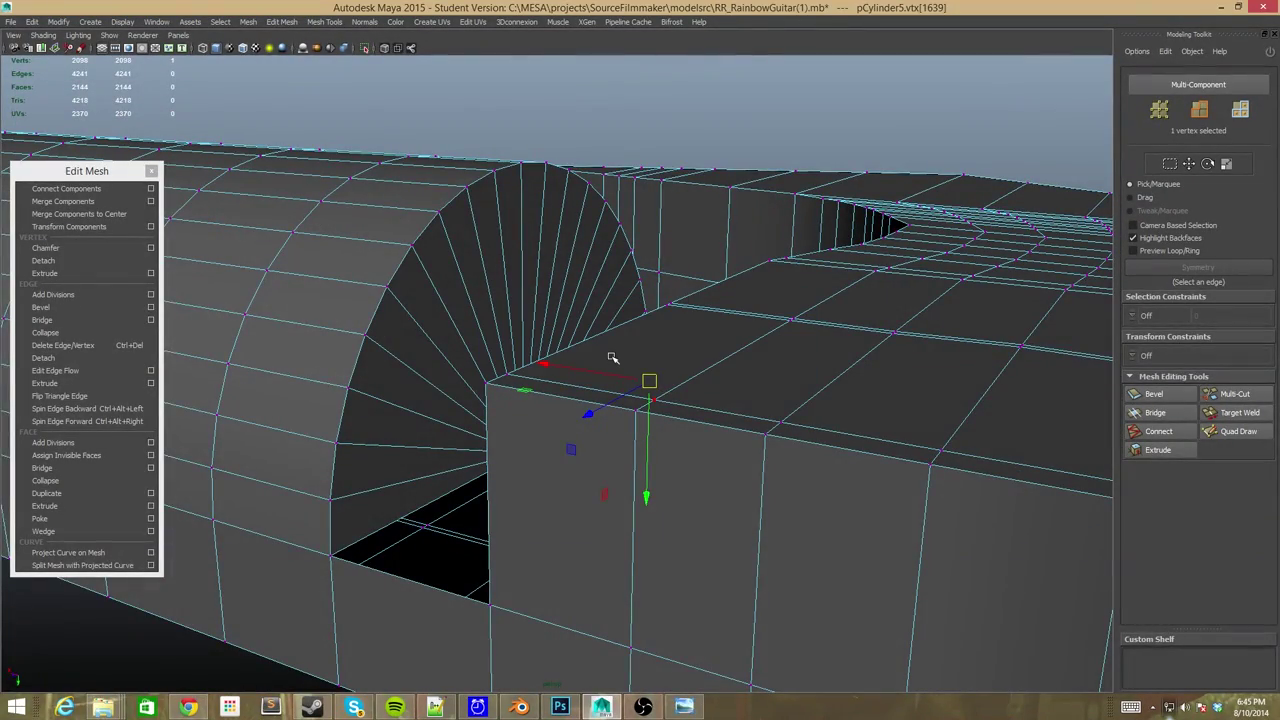
Check the stream analytics page and Skype, then return to Maya.
{"action": "key", "text": "alt+Tab"}
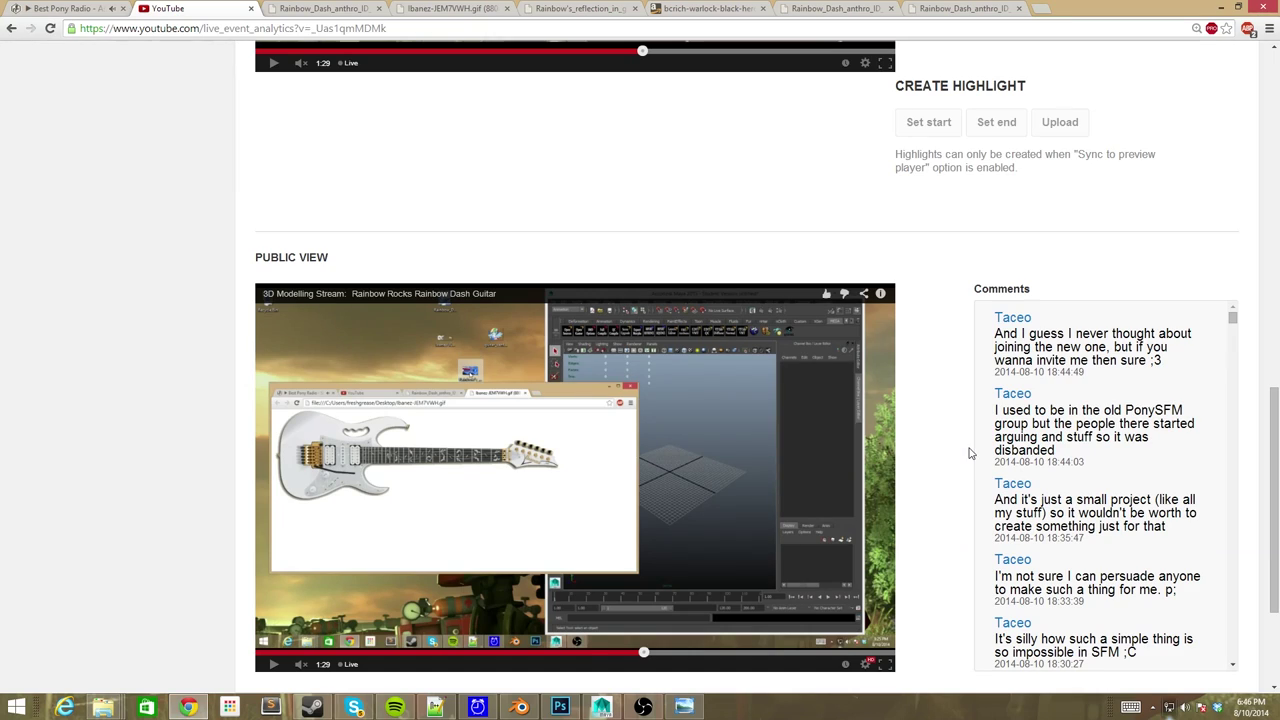
{"action": "scroll", "coordinate": [968, 452], "scroll_direction": "up", "scroll_amount": 1}
{"action": "key", "text": "alt+Tab"}
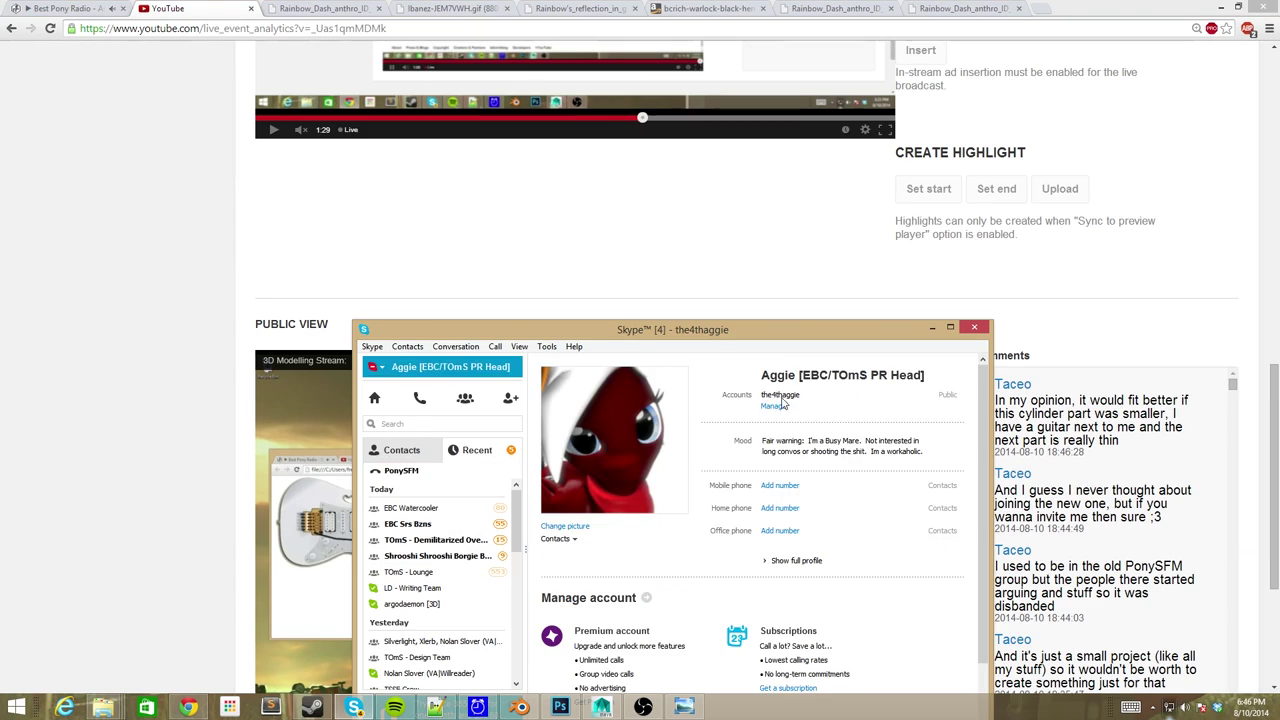
{"action": "left_click", "coordinate": [935, 328]}
{"action": "key", "text": "alt+Tab"}
Extrude the neck's end faces a short final segment of about Local Z 1.8.
{"action": "left_click_drag", "start_coordinate": [600, 470], "coordinate": [560, 490], "text": "alt"}
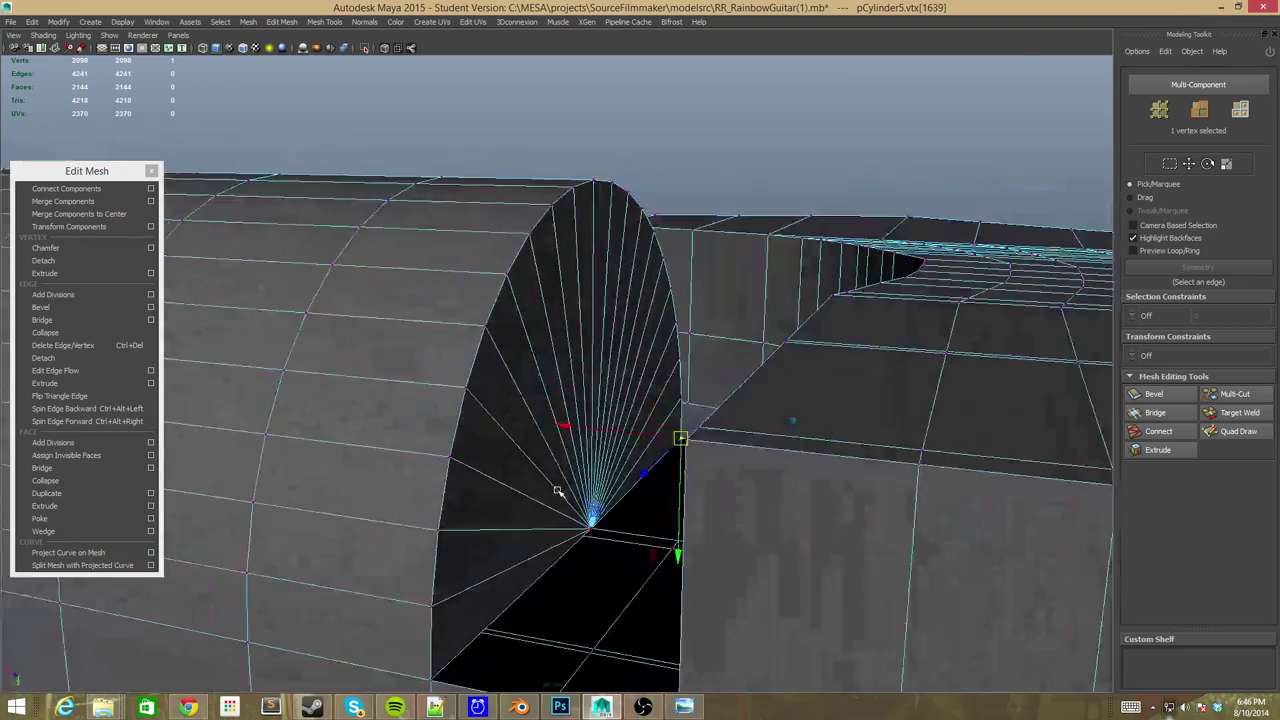
{"action": "left_click", "coordinate": [1158, 449]}
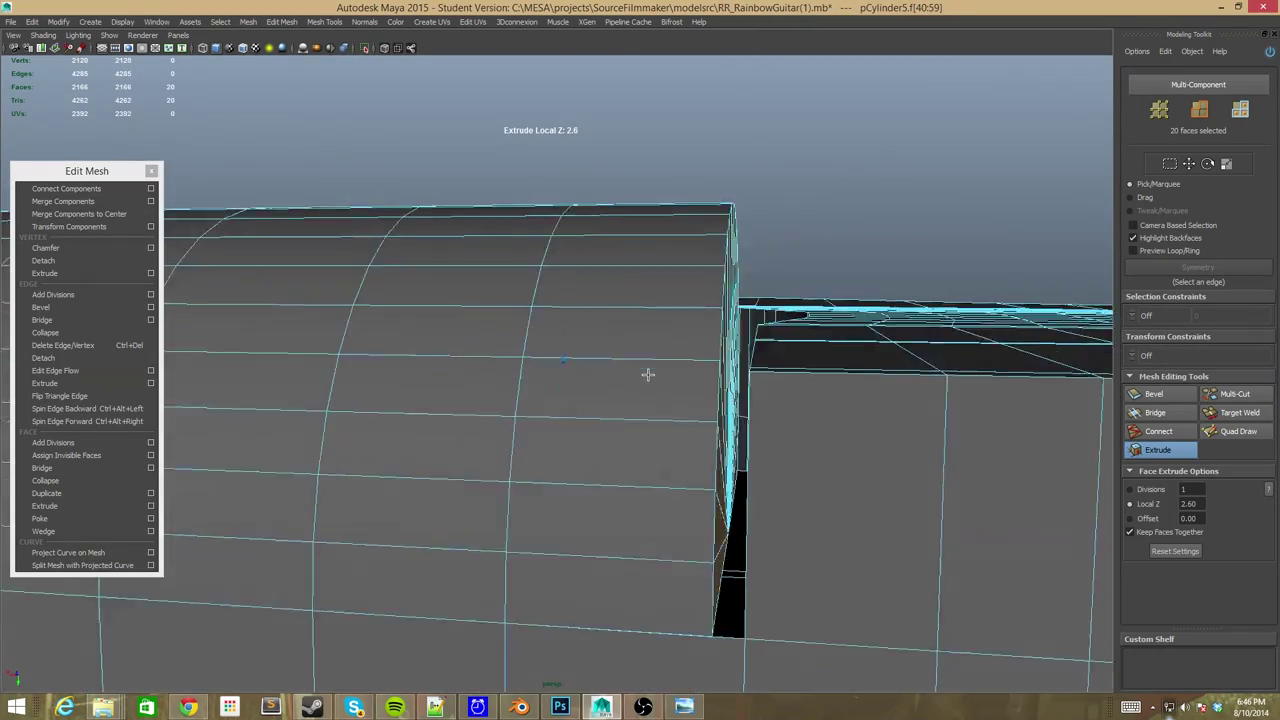
{"action": "left_click_drag", "start_coordinate": [646, 371], "coordinate": [456, 540]}
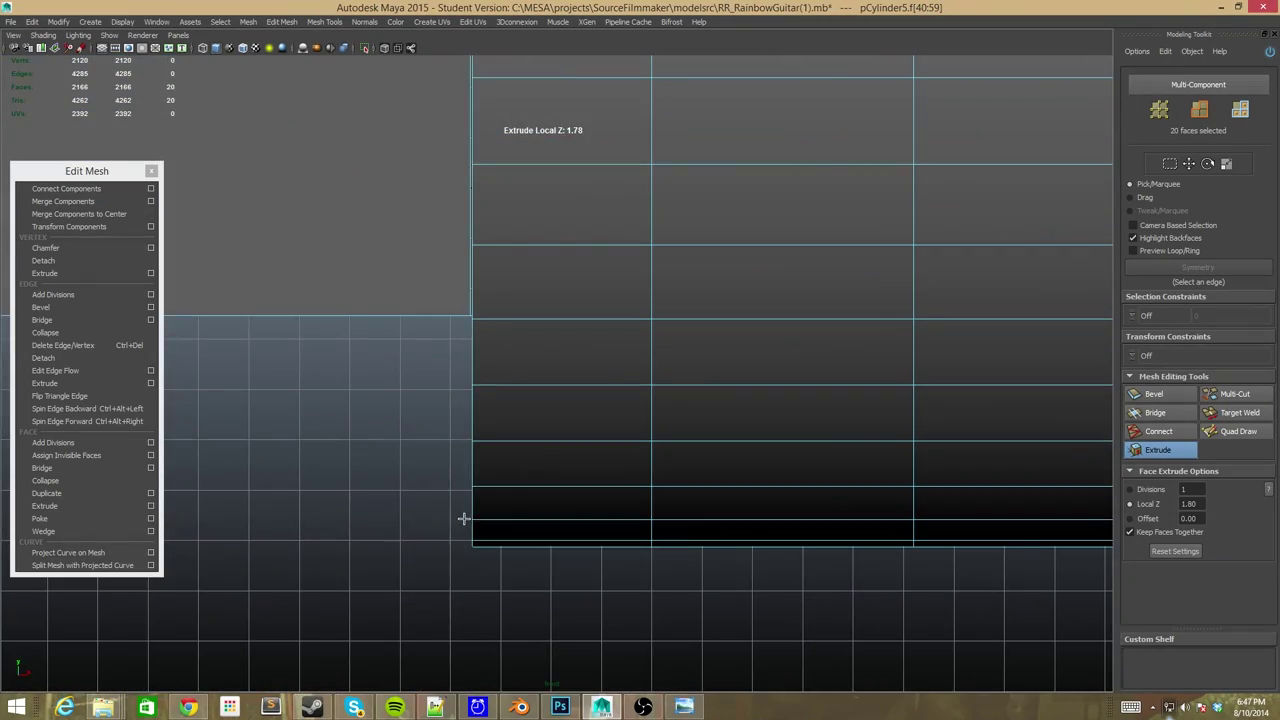
{"action": "key", "text": "space"}
{"action": "key", "text": "space"}
Merge two stray vertex pairs at the neck joint.
{"action": "mouse_move", "coordinate": [490, 383]}
{"action": "left_mouse_down", "text": "alt"}
{"action": "mouse_move", "coordinate": [520, 443]}
{"action": "mouse_move", "coordinate": [591, 486]}
{"action": "mouse_move", "coordinate": [548, 312]}
{"action": "mouse_move", "coordinate": [471, 343]}
{"action": "left_mouse_up", "text": "alt"}
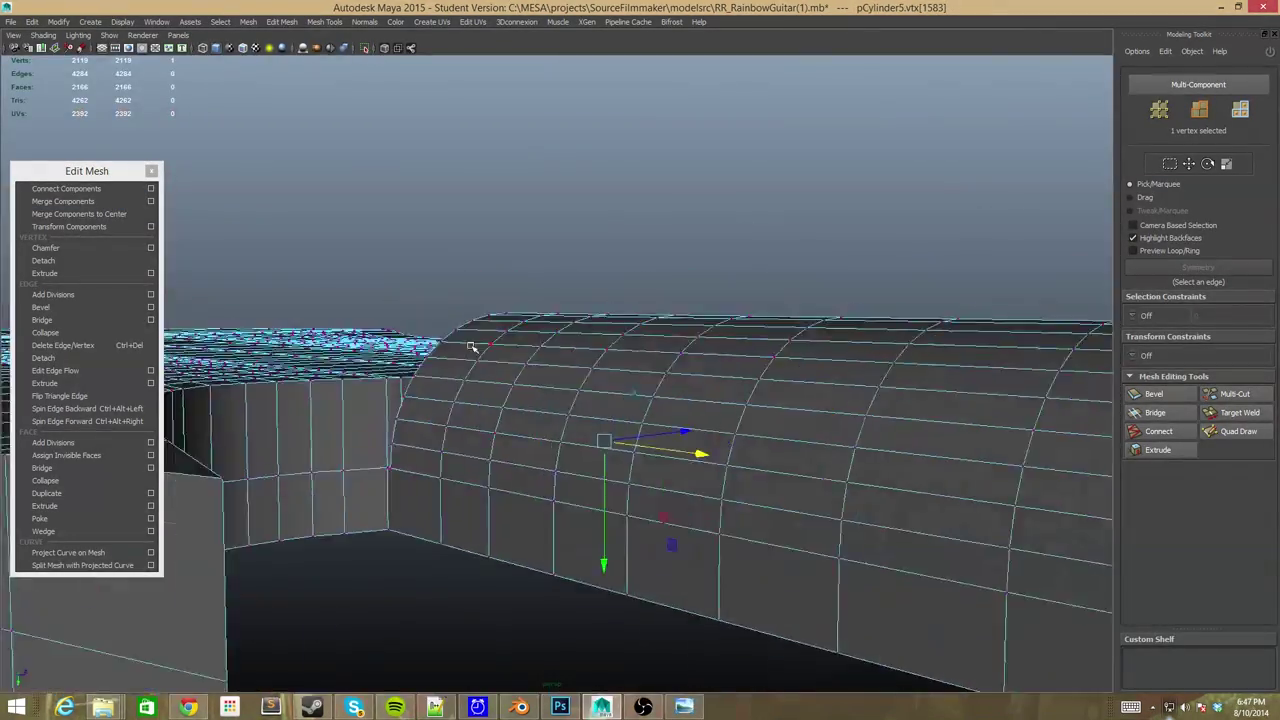
{"action": "right_click_drag", "start_coordinate": [471, 343], "coordinate": [640, 560], "text": "alt"}
{"action": "left_click_drag", "start_coordinate": [640, 560], "coordinate": [668, 668], "text": "alt"}
{"action": "left_click", "coordinate": [60, 214]}
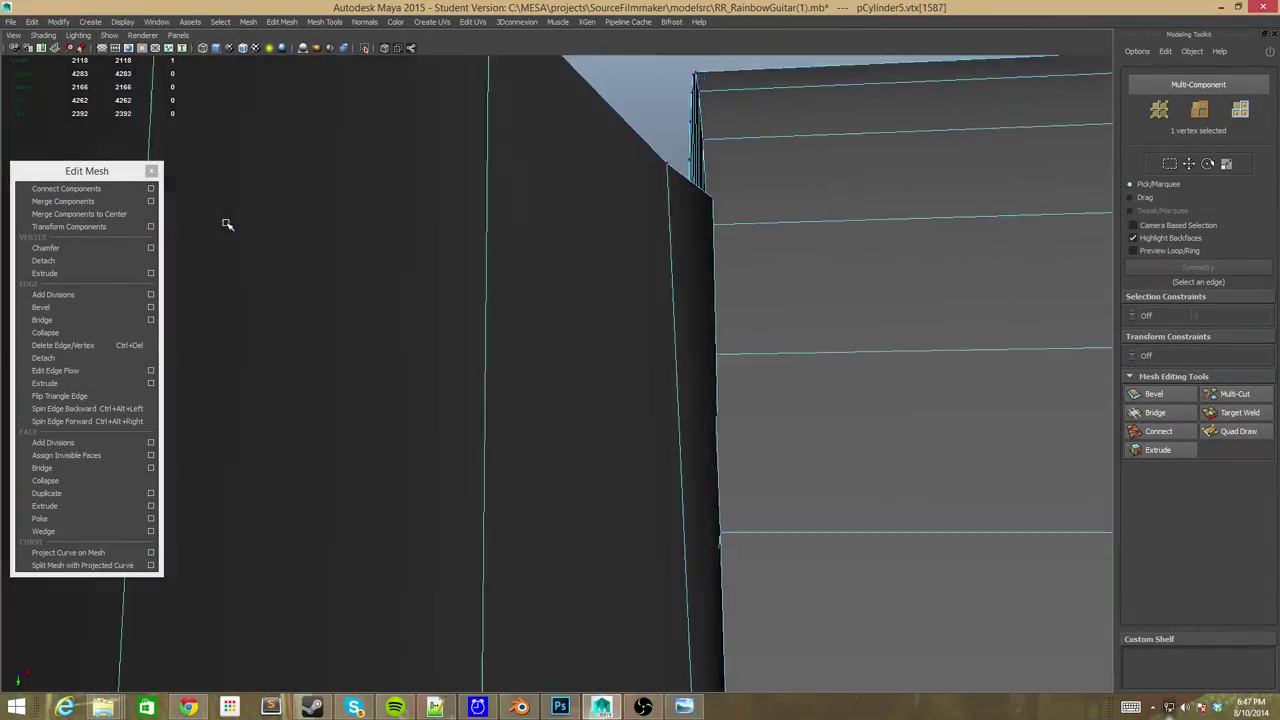
{"action": "left_click_drag", "start_coordinate": [300, 320], "coordinate": [338, 274], "text": "alt"}
{"action": "left_click", "coordinate": [60, 214]}
{"action": "mouse_move", "coordinate": [280, 194]}
{"action": "left_mouse_down", "text": "alt"}
{"action": "mouse_move", "coordinate": [566, 514]}
{"action": "mouse_move", "coordinate": [592, 500]}
{"action": "mouse_move", "coordinate": [791, 586]}
{"action": "mouse_move", "coordinate": [294, 274]}
{"action": "mouse_move", "coordinate": [440, 191]}
{"action": "mouse_move", "coordinate": [417, 157]}
{"action": "mouse_move", "coordinate": [449, 329]}
{"action": "mouse_move", "coordinate": [537, 346]}
{"action": "mouse_move", "coordinate": [686, 294]}
{"action": "mouse_move", "coordinate": [537, 380]}
{"action": "left_mouse_up", "text": "alt"}
{"action": "left_click", "coordinate": [592, 500]}
Extrude a row of faces beneath the neck upward, then open a Skype chat conversation.
{"action": "right_click", "coordinate": [537, 380]}
{"action": "right_click_drag", "start_coordinate": [537, 380], "coordinate": [536, 410]}
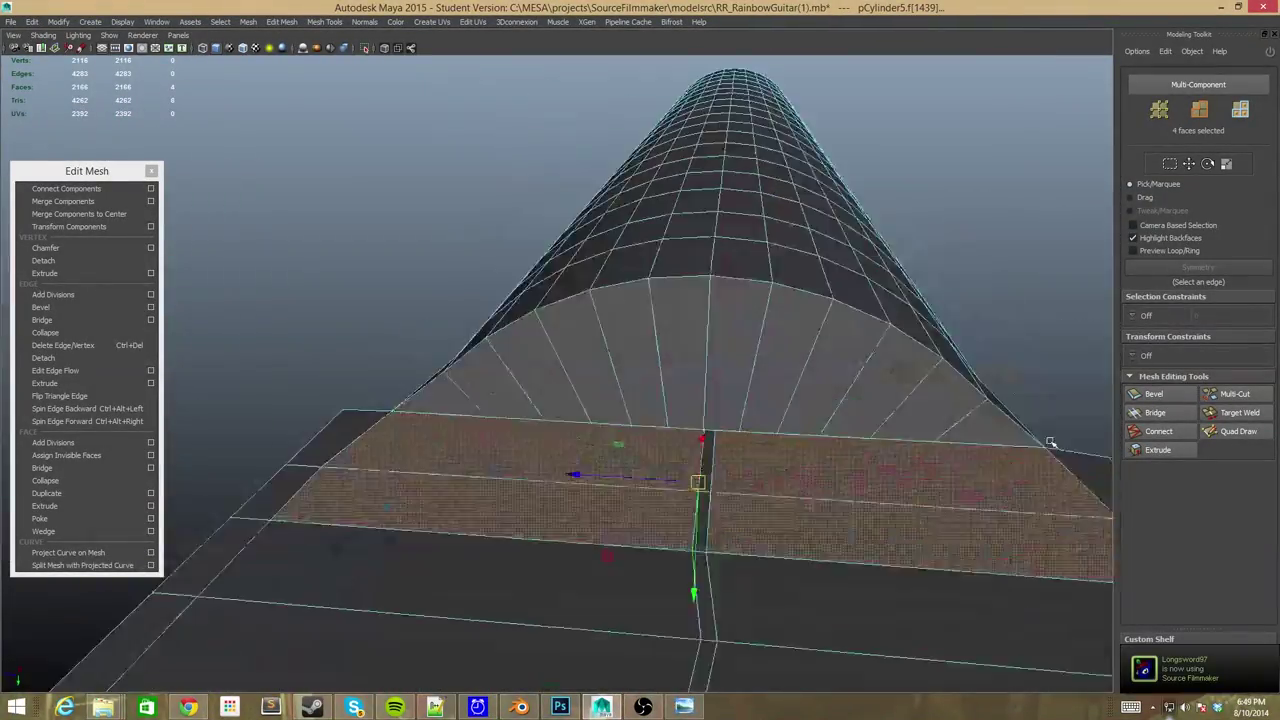
{"action": "key", "text": "ctrl+e"}
{"action": "mouse_move", "coordinate": [594, 328]}
{"action": "left_mouse_down", "text": "alt"}
{"action": "mouse_move", "coordinate": [543, 451]}
{"action": "mouse_move", "coordinate": [611, 400]}
{"action": "left_mouse_up", "text": "alt"}
{"action": "right_click", "coordinate": [611, 400]}
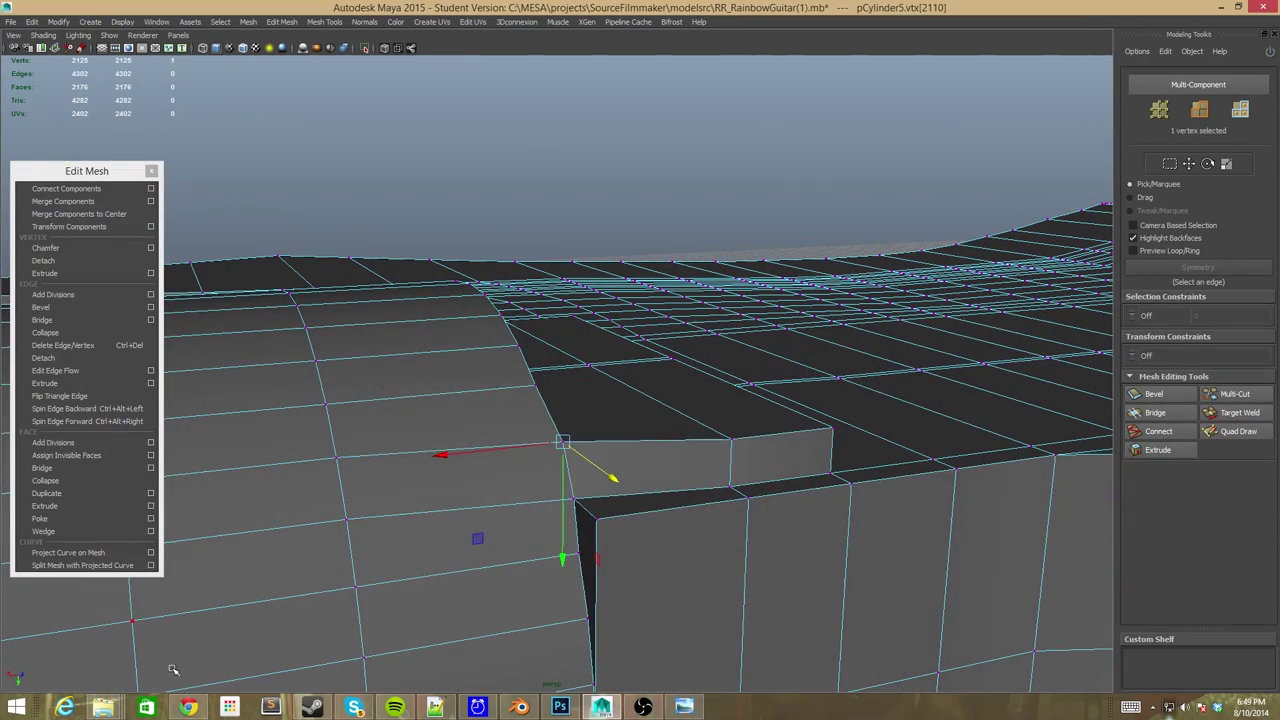
{"action": "left_click", "coordinate": [354, 707]}
{"action": "left_click", "coordinate": [399, 395]}
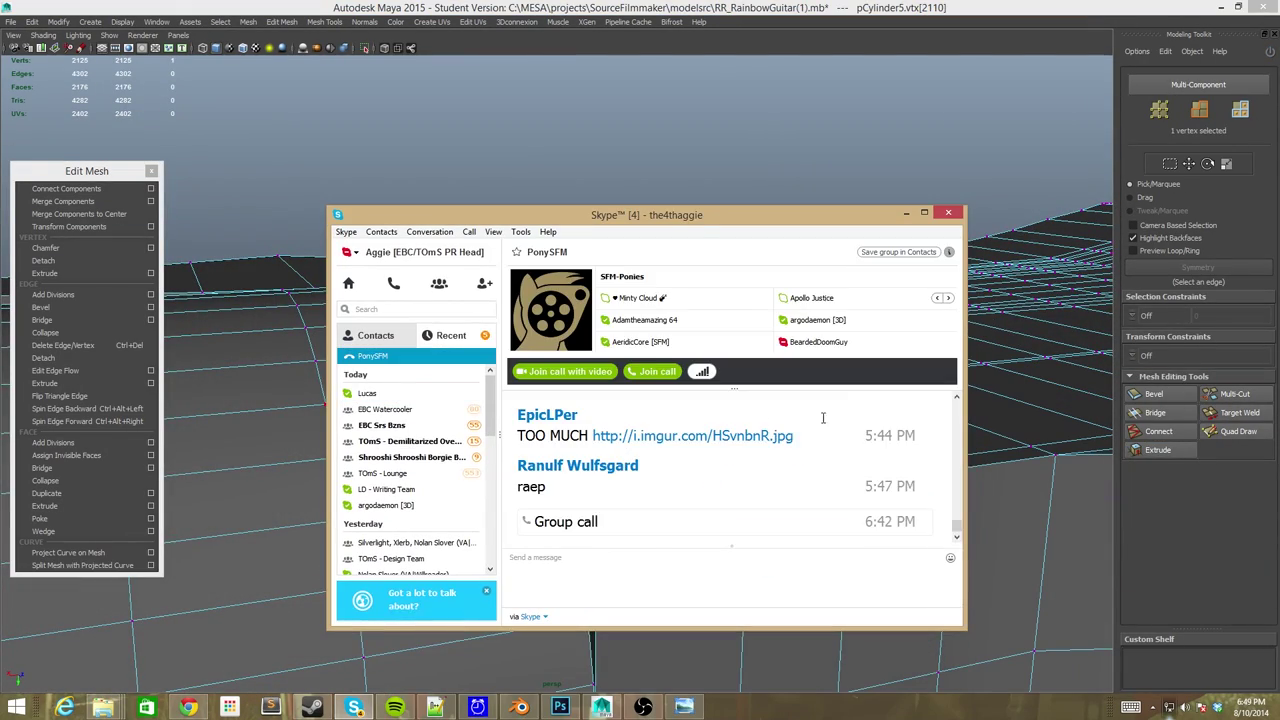
Add another contact to the PonySFM Skype group conversation, then return to Maya.
{"action": "key", "text": "alt+Tab"}
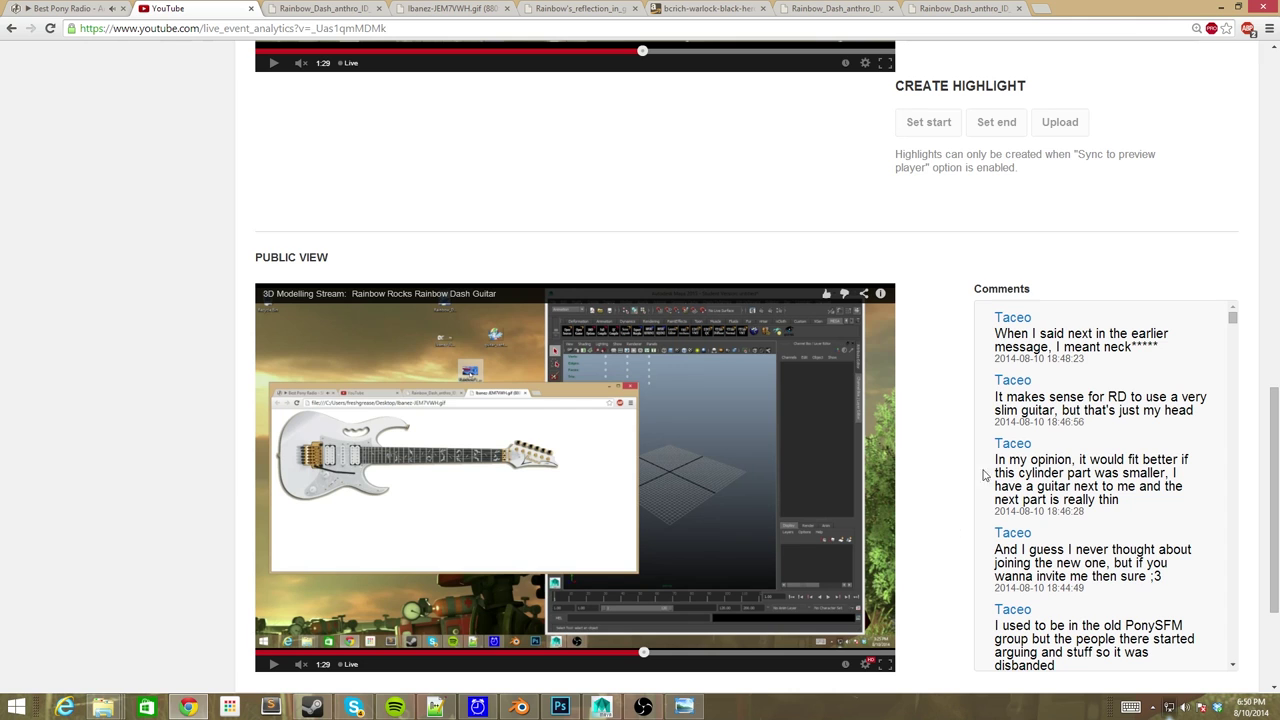
{"action": "scroll", "coordinate": [966, 472], "scroll_direction": "down", "scroll_amount": 3}
{"action": "key", "text": "alt+Tab"}
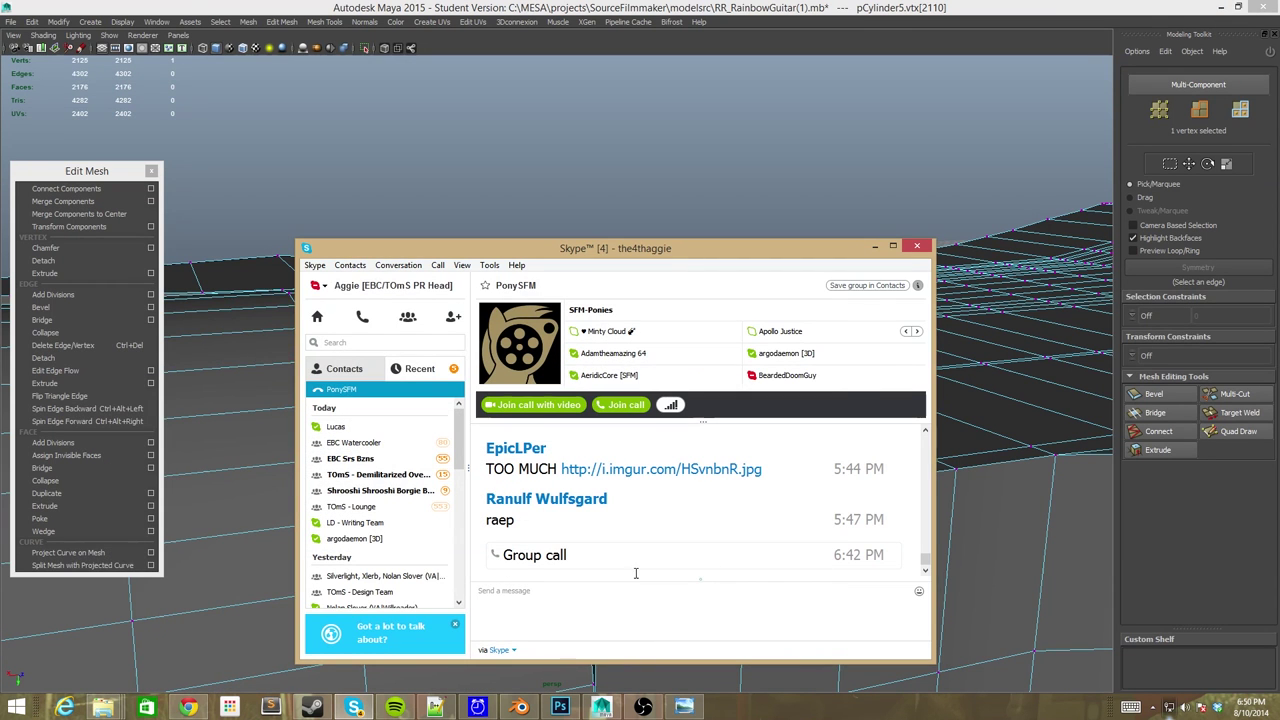
{"action": "left_click", "coordinate": [398, 265]}
{"action": "left_click", "coordinate": [345, 329]}
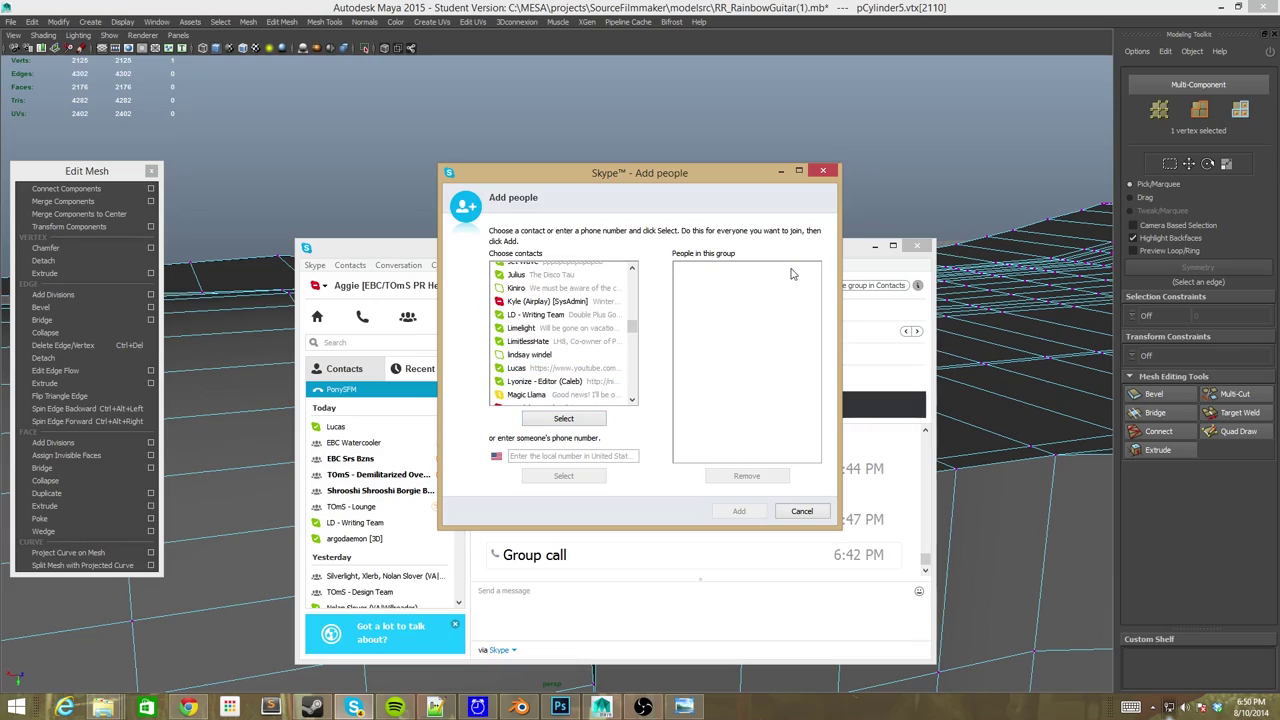
{"action": "left_click", "coordinate": [739, 511]}
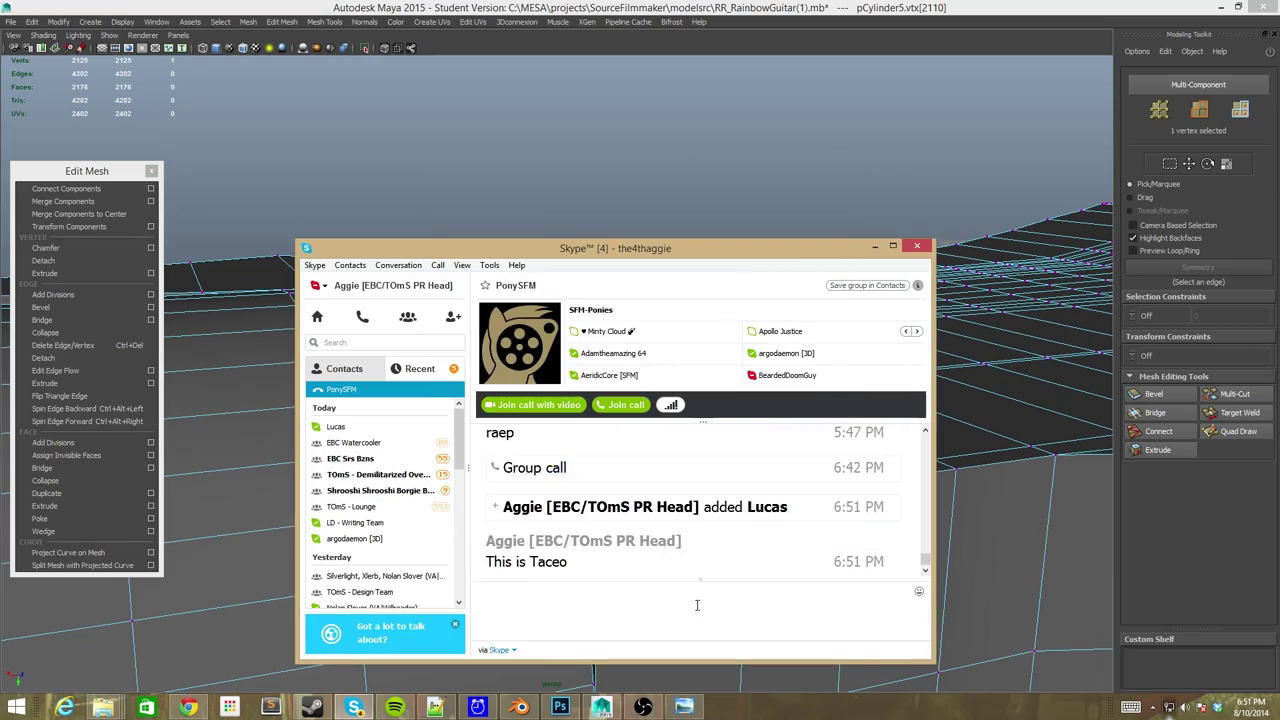
{"action": "left_click", "coordinate": [875, 245]}
{"action": "mouse_move", "coordinate": [914, 622]}
{"action": "left_mouse_down", "text": "alt"}
{"action": "mouse_move", "coordinate": [636, 338]}
{"action": "mouse_move", "coordinate": [520, 306]}
{"action": "mouse_move", "coordinate": [614, 229]}
{"action": "mouse_move", "coordinate": [826, 449]}
{"action": "mouse_move", "coordinate": [750, 467]}
{"action": "mouse_move", "coordinate": [760, 500]}
{"action": "mouse_move", "coordinate": [594, 544]}
{"action": "mouse_move", "coordinate": [540, 514]}
{"action": "mouse_move", "coordinate": [665, 427]}
{"action": "left_mouse_up", "text": "alt"}
Undo the last vertex merge and restore the full interface with tool settings.
{"action": "left_click", "coordinate": [760, 500]}
{"action": "key", "text": "ctrl+z"}
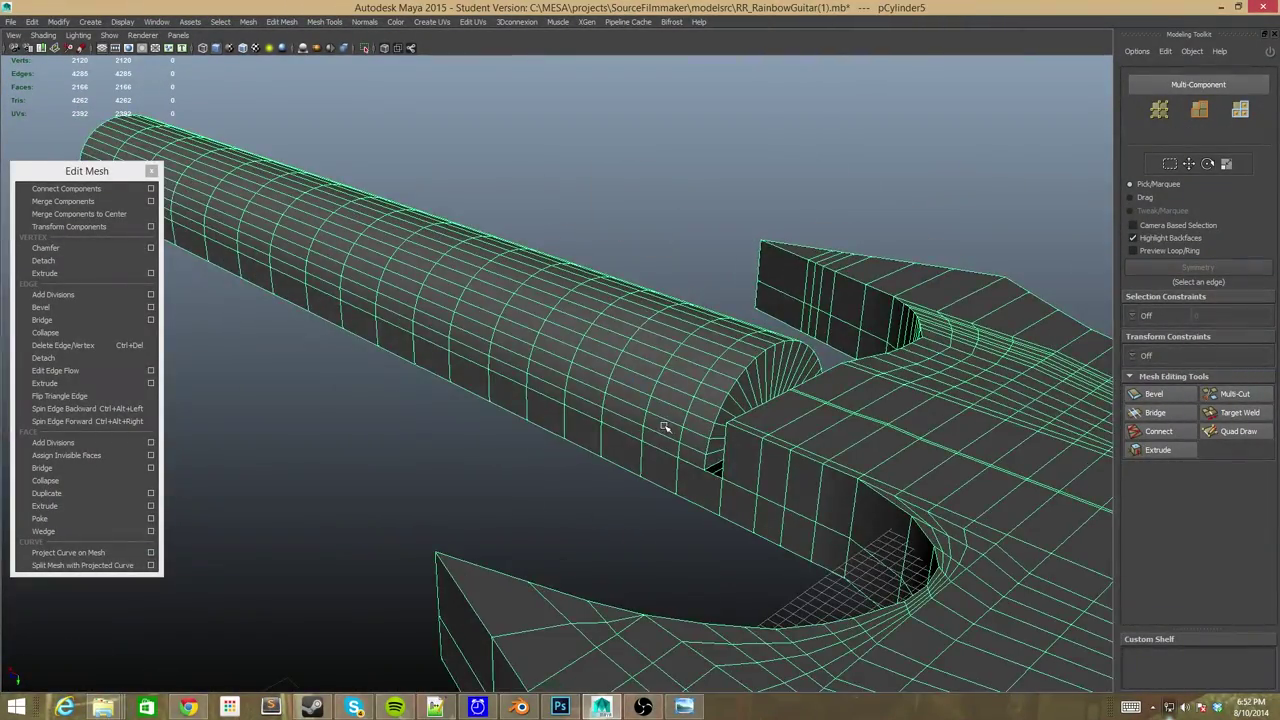
{"action": "key", "text": "ctrl+space"}
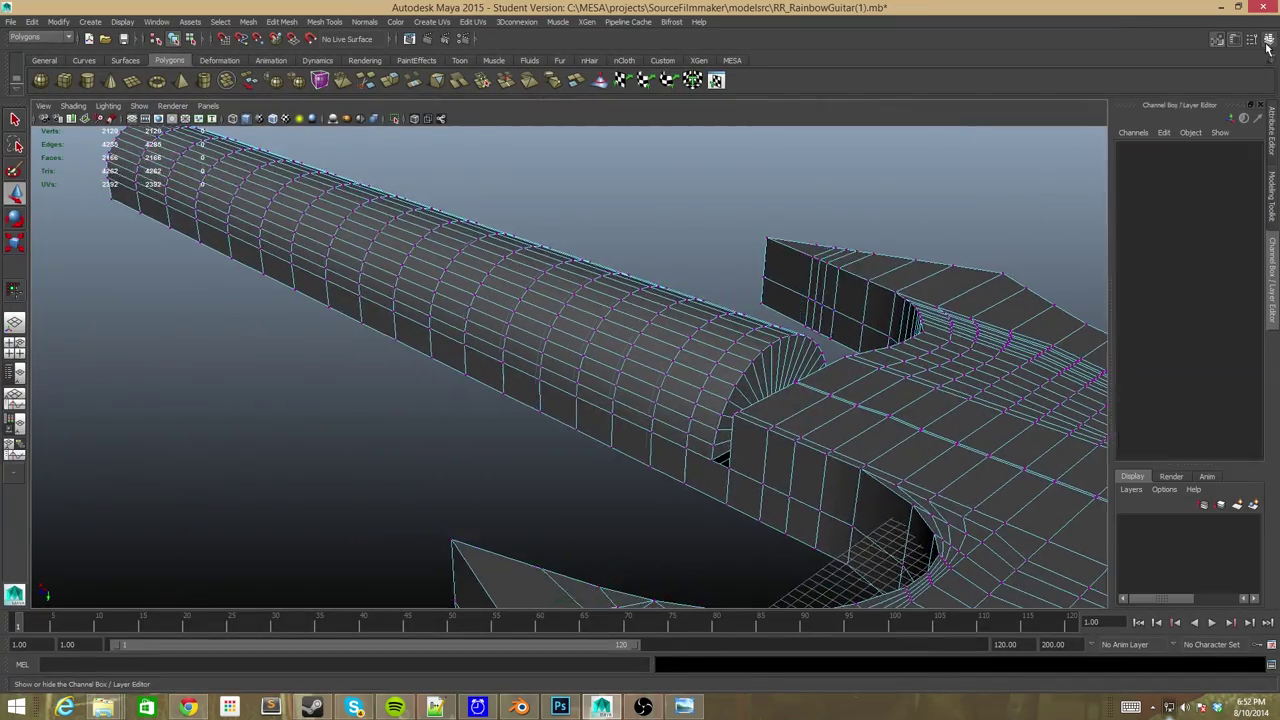
{"action": "scroll", "coordinate": [185, 378], "scroll_direction": "down", "scroll_amount": 4}
Pick a vertex on the cylinder end and set soft selection falloff radius to 5.
{"action": "left_click", "coordinate": [860, 350]}
{"action": "mouse_move", "coordinate": [860, 350]}
{"action": "left_mouse_down", "text": "alt"}
{"action": "mouse_move", "coordinate": [700, 420]}
{"action": "mouse_move", "coordinate": [560, 380]}
{"action": "left_mouse_up", "text": "alt"}
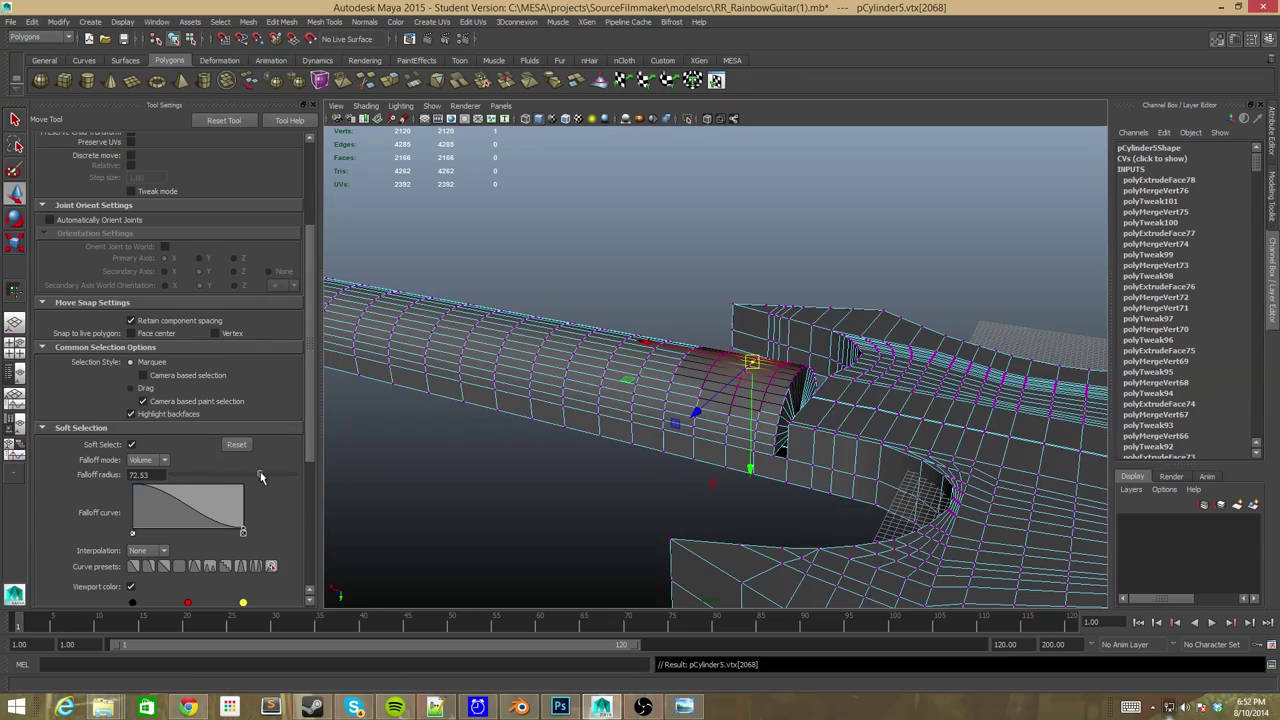
{"action": "left_click_drag", "start_coordinate": [685, 457], "coordinate": [660, 400], "text": "alt"}
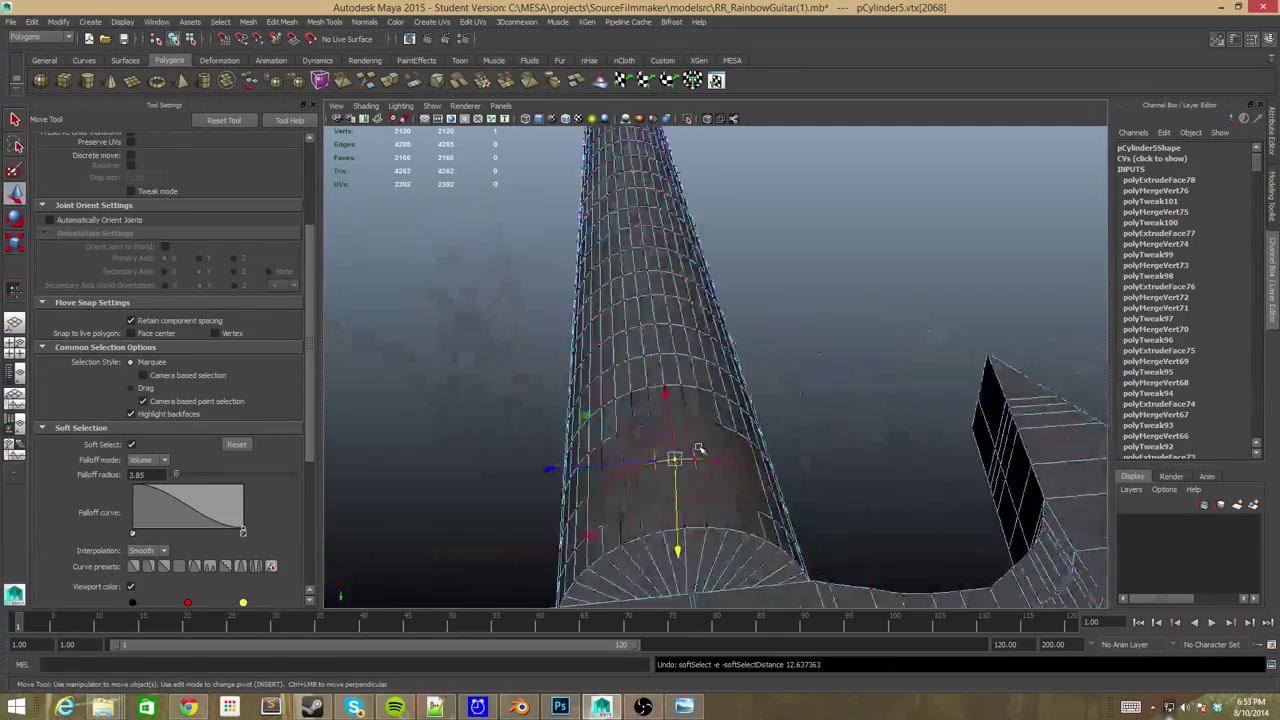
{"action": "left_click", "coordinate": [657, 415]}
{"action": "left_click_drag", "start_coordinate": [686, 170], "coordinate": [667, 243], "text": "alt"}
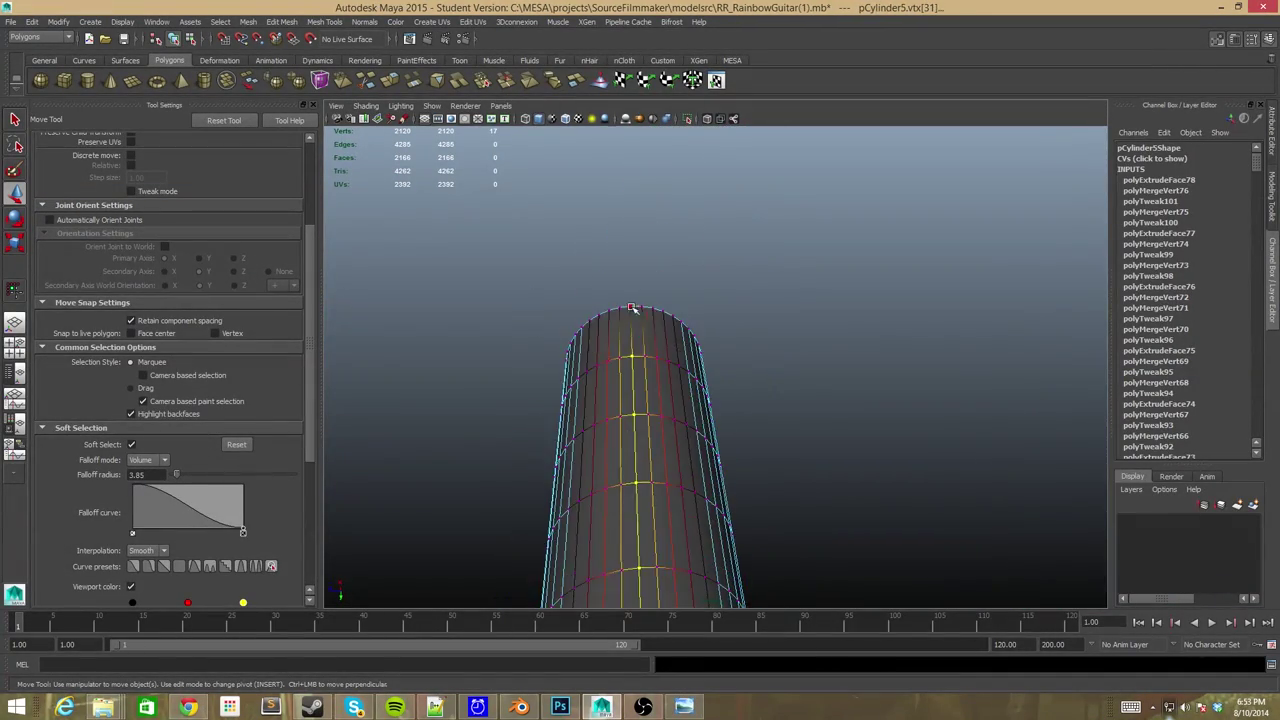
{"action": "left_click", "coordinate": [632, 309]}
{"action": "left_click_drag", "start_coordinate": [632, 309], "coordinate": [650, 432], "text": "alt"}
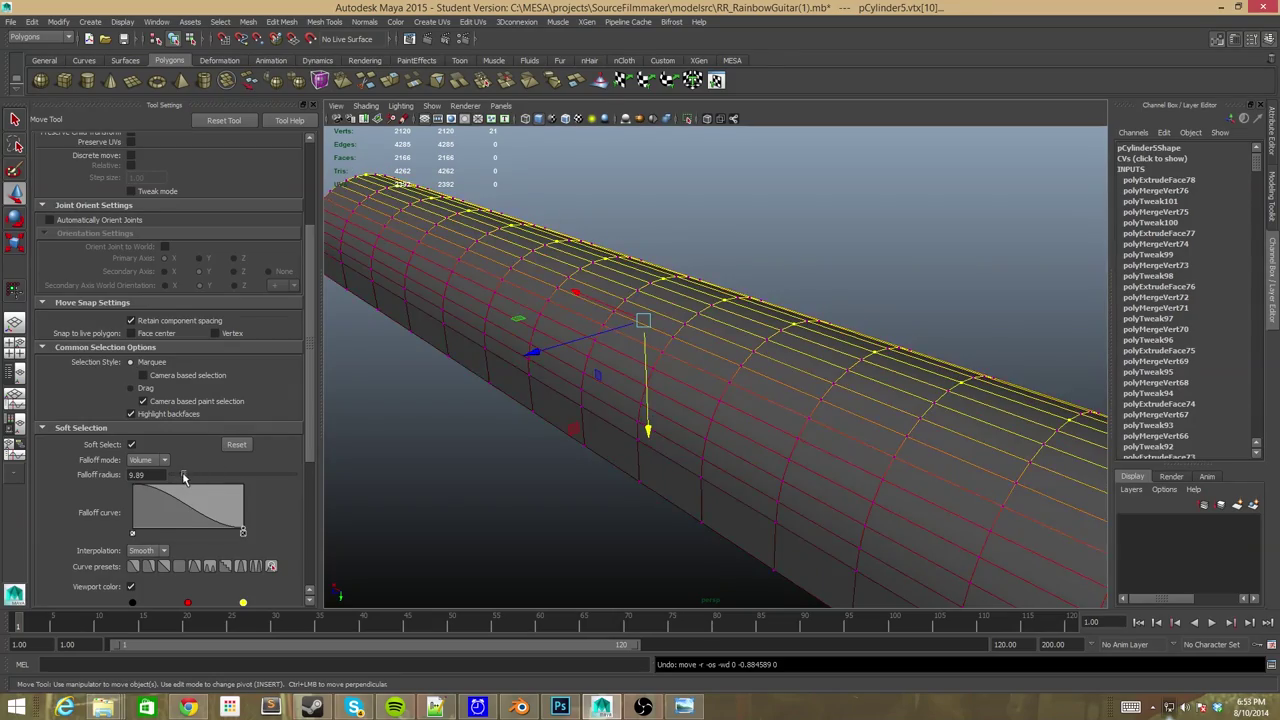
{"action": "key", "text": "f"}
Move a soft-selected vertex at the neck/body joint, raising the end into a peak.
{"action": "left_click_drag", "start_coordinate": [480, 460], "coordinate": [656, 471], "text": "alt"}
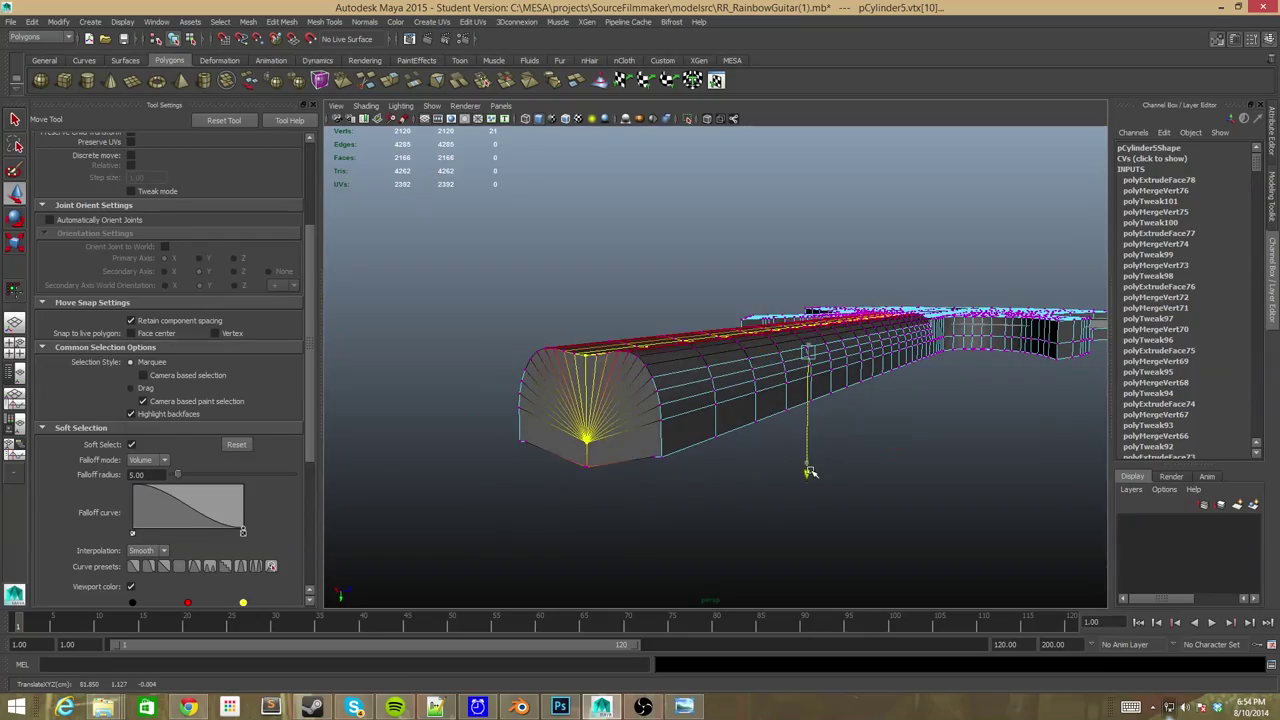
{"action": "mouse_move", "coordinate": [810, 464]}
{"action": "left_mouse_down", "text": "alt"}
{"action": "mouse_move", "coordinate": [737, 491]}
{"action": "mouse_move", "coordinate": [640, 430]}
{"action": "mouse_move", "coordinate": [666, 466]}
{"action": "mouse_move", "coordinate": [700, 458]}
{"action": "mouse_move", "coordinate": [716, 275]}
{"action": "left_mouse_up", "text": "alt"}
{"action": "left_click_drag", "start_coordinate": [813, 284], "coordinate": [588, 549], "text": "alt"}
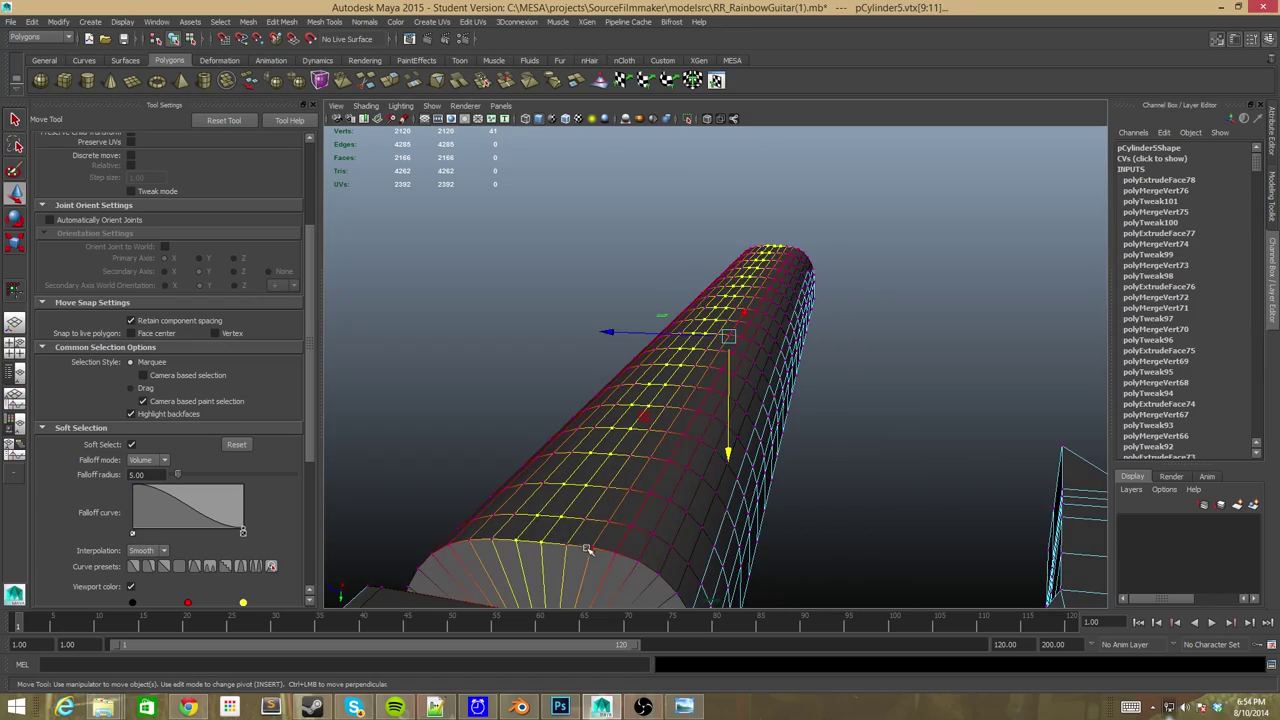
{"action": "mouse_move", "coordinate": [728, 464]}
{"action": "left_mouse_down", "text": "alt"}
{"action": "mouse_move", "coordinate": [757, 457]}
{"action": "mouse_move", "coordinate": [790, 380]}
{"action": "mouse_move", "coordinate": [814, 286]}
{"action": "mouse_move", "coordinate": [797, 294]}
{"action": "mouse_move", "coordinate": [794, 277]}
{"action": "mouse_move", "coordinate": [857, 348]}
{"action": "mouse_move", "coordinate": [686, 529]}
{"action": "mouse_move", "coordinate": [700, 523]}
{"action": "mouse_move", "coordinate": [667, 466]}
{"action": "mouse_move", "coordinate": [789, 263]}
{"action": "mouse_move", "coordinate": [617, 358]}
{"action": "mouse_move", "coordinate": [571, 351]}
{"action": "mouse_move", "coordinate": [509, 383]}
{"action": "mouse_move", "coordinate": [537, 491]}
{"action": "mouse_move", "coordinate": [937, 343]}
{"action": "mouse_move", "coordinate": [829, 560]}
{"action": "mouse_move", "coordinate": [762, 571]}
{"action": "left_mouse_up", "text": "alt"}
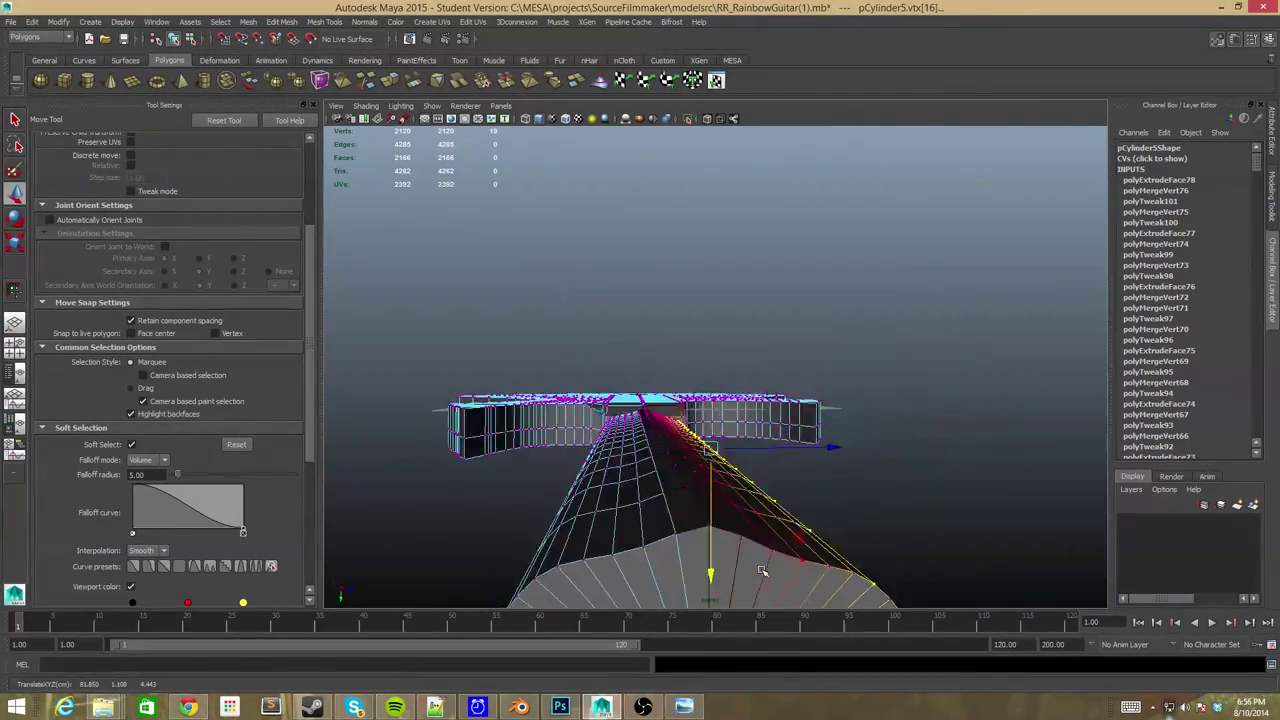
{"action": "mouse_move", "coordinate": [636, 587]}
{"action": "left_mouse_down", "text": "alt"}
{"action": "mouse_move", "coordinate": [697, 357]}
{"action": "mouse_move", "coordinate": [734, 294]}
{"action": "left_mouse_up", "text": "alt"}
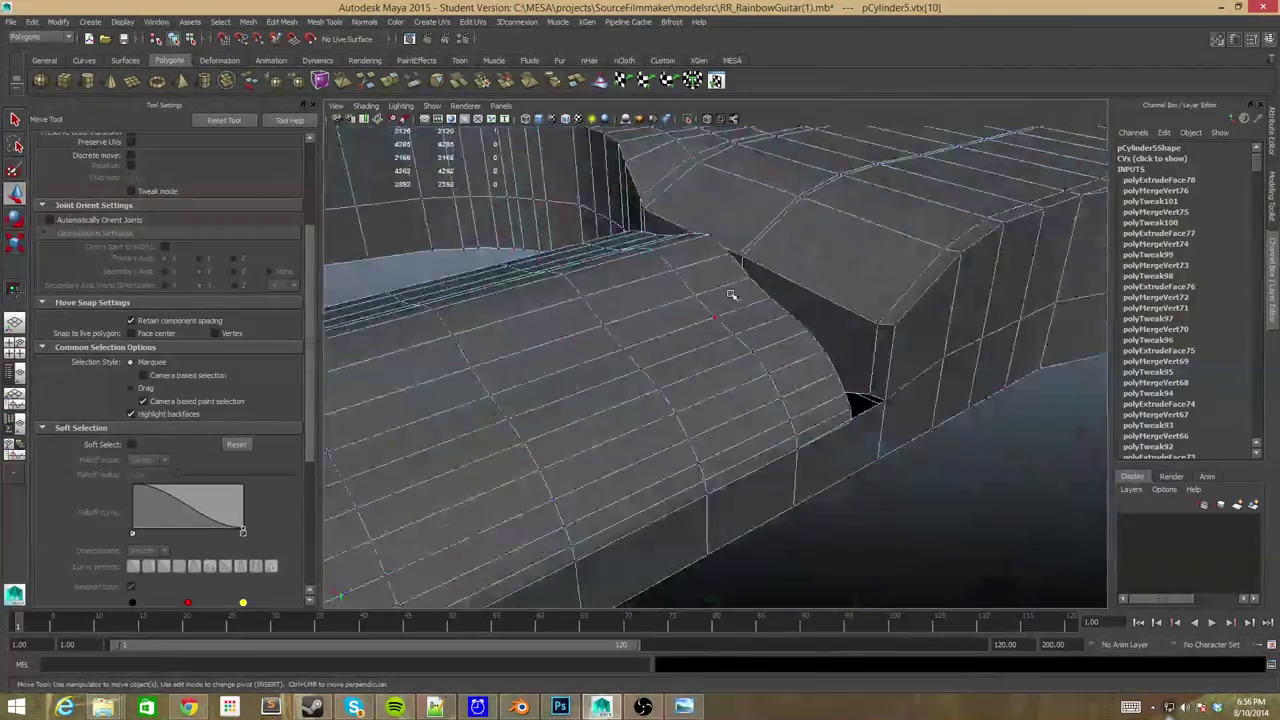
{"action": "left_click", "coordinate": [723, 394]}
{"action": "mouse_move", "coordinate": [723, 394]}
{"action": "left_mouse_down", "text": "alt"}
{"action": "mouse_move", "coordinate": [484, 413]}
{"action": "mouse_move", "coordinate": [557, 371]}
{"action": "mouse_move", "coordinate": [625, 270]}
{"action": "mouse_move", "coordinate": [628, 405]}
{"action": "left_mouse_up", "text": "alt"}
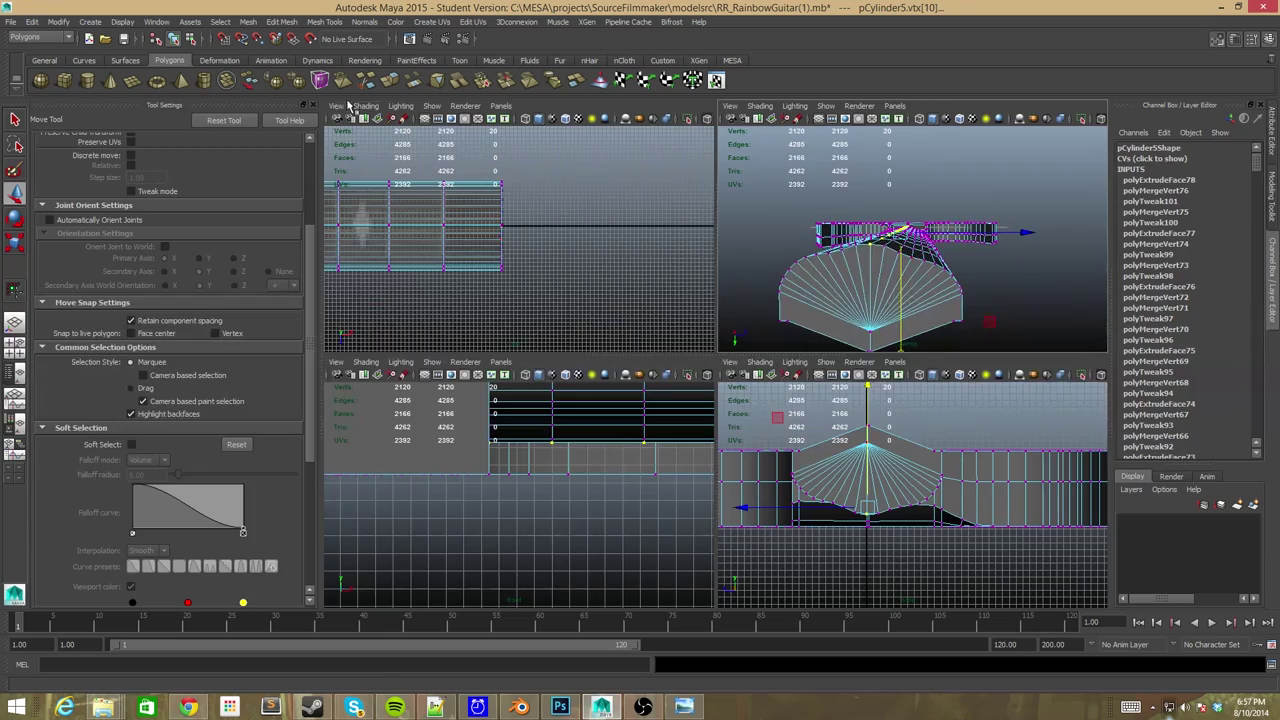
{"action": "key", "text": "space"}
{"action": "mouse_move", "coordinate": [437, 329]}
{"action": "left_mouse_down", "text": "alt"}
{"action": "mouse_move", "coordinate": [757, 342]}
{"action": "mouse_move", "coordinate": [729, 534]}
{"action": "mouse_move", "coordinate": [523, 379]}
{"action": "left_mouse_up", "text": "alt"}
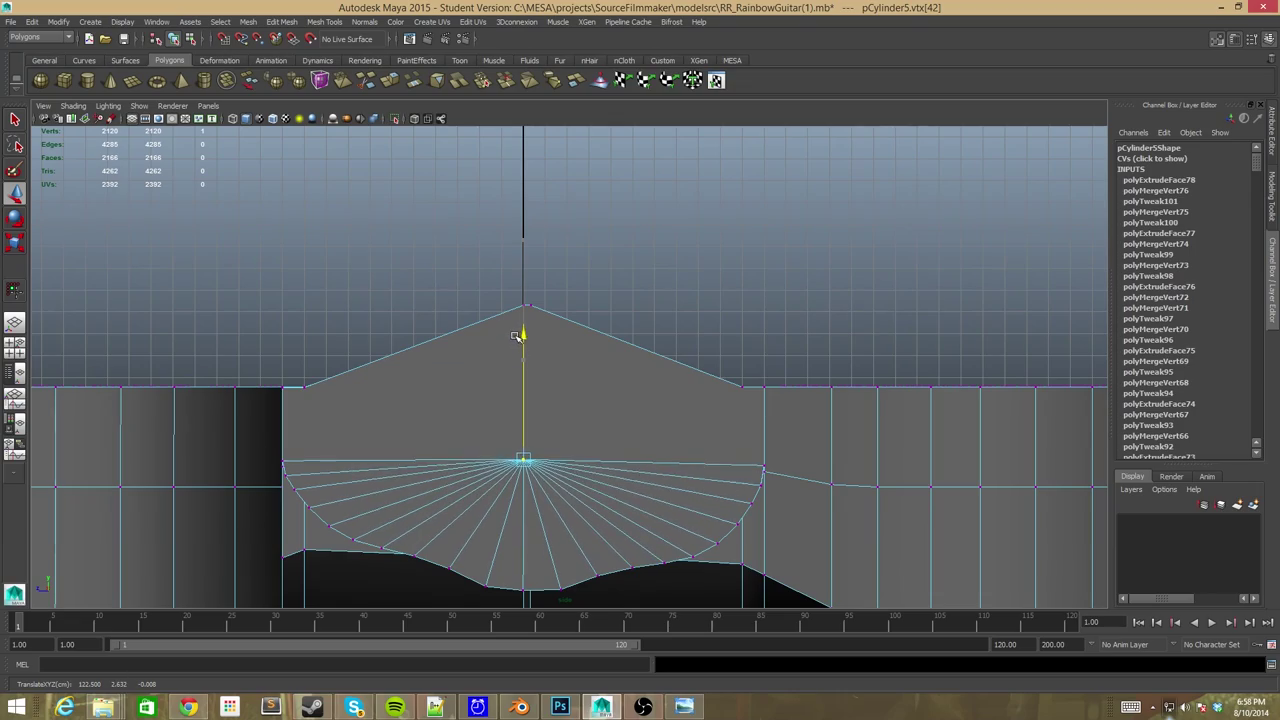
Select and frame a vertex on the neck, orbiting low to inspect the top-edge bumps.
{"action": "key", "text": "space"}
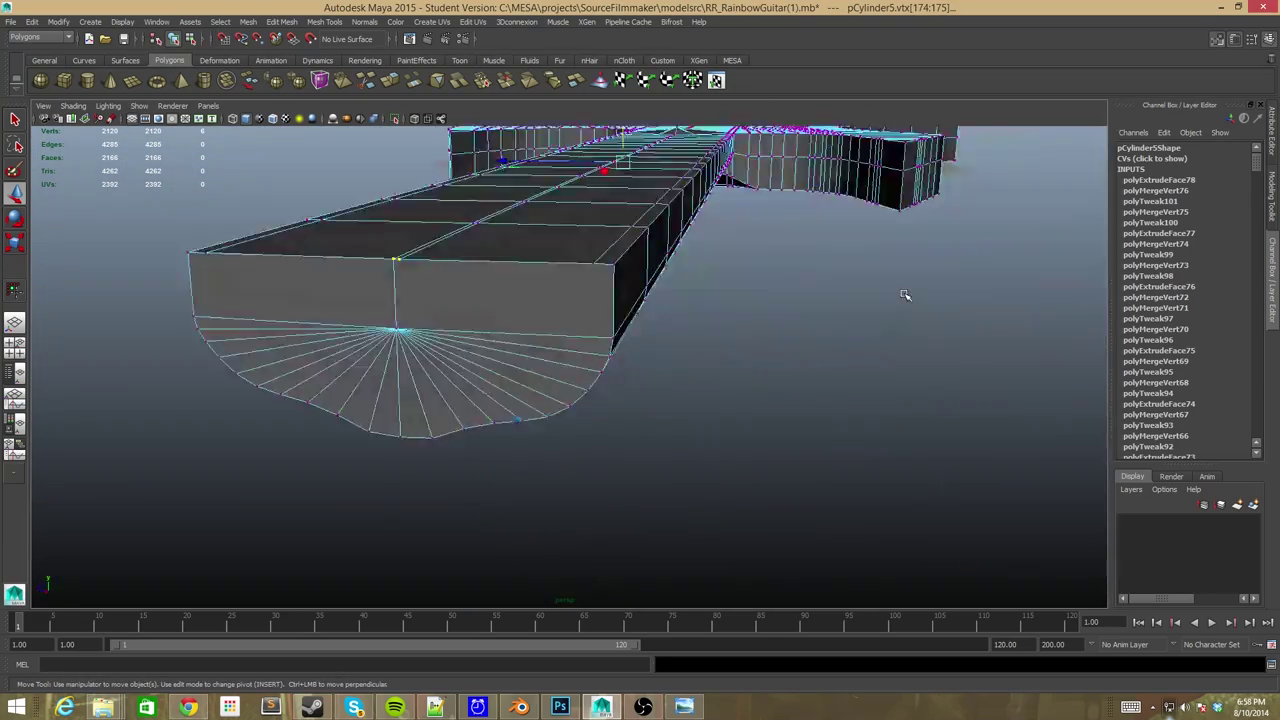
{"action": "left_click_drag", "start_coordinate": [522, 383], "coordinate": [522, 480], "text": "alt"}
{"action": "left_click", "coordinate": [522, 480]}
{"action": "key", "text": "f"}
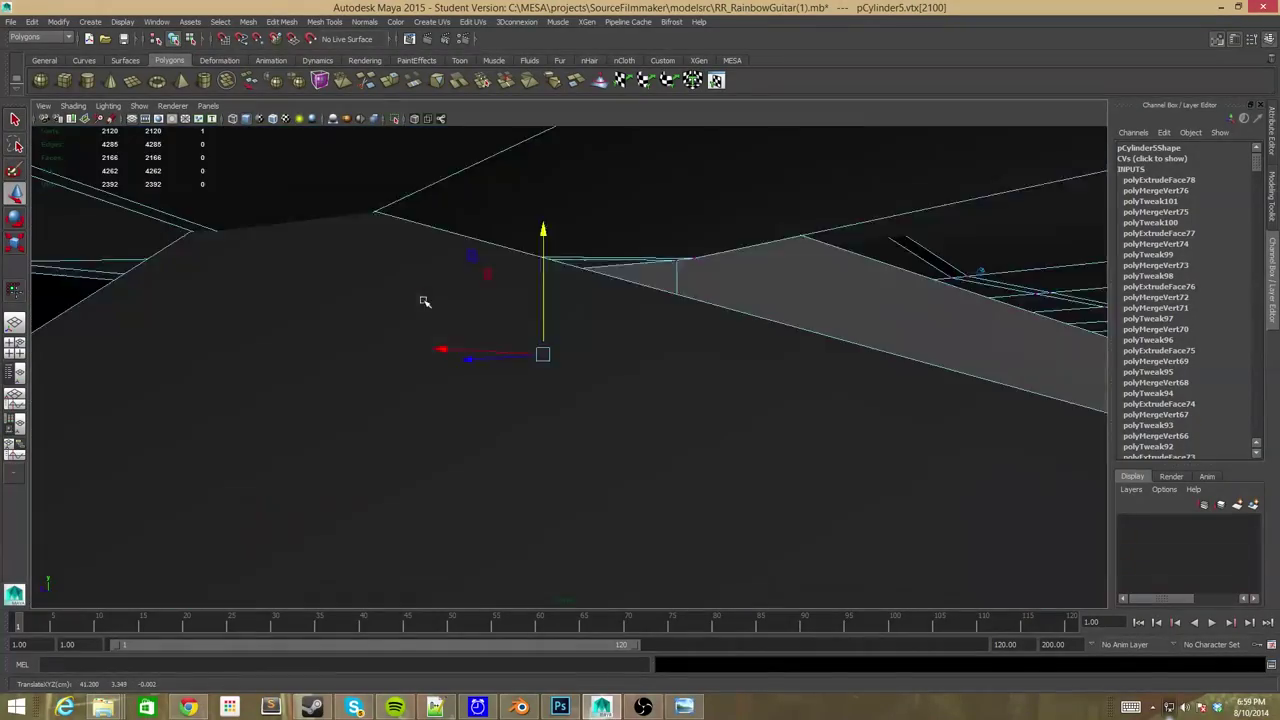
{"action": "left_click_drag", "start_coordinate": [423, 297], "coordinate": [563, 437], "text": "alt"}
{"action": "right_click_drag", "start_coordinate": [563, 437], "coordinate": [463, 383], "text": "alt"}
{"action": "mouse_move", "coordinate": [716, 276]}
{"action": "left_mouse_down", "text": "alt"}
{"action": "mouse_move", "coordinate": [569, 369]}
{"action": "mouse_move", "coordinate": [577, 399]}
{"action": "mouse_move", "coordinate": [554, 426]}
{"action": "mouse_move", "coordinate": [620, 320]}
{"action": "mouse_move", "coordinate": [429, 466]}
{"action": "mouse_move", "coordinate": [441, 303]}
{"action": "left_mouse_up", "text": "alt"}
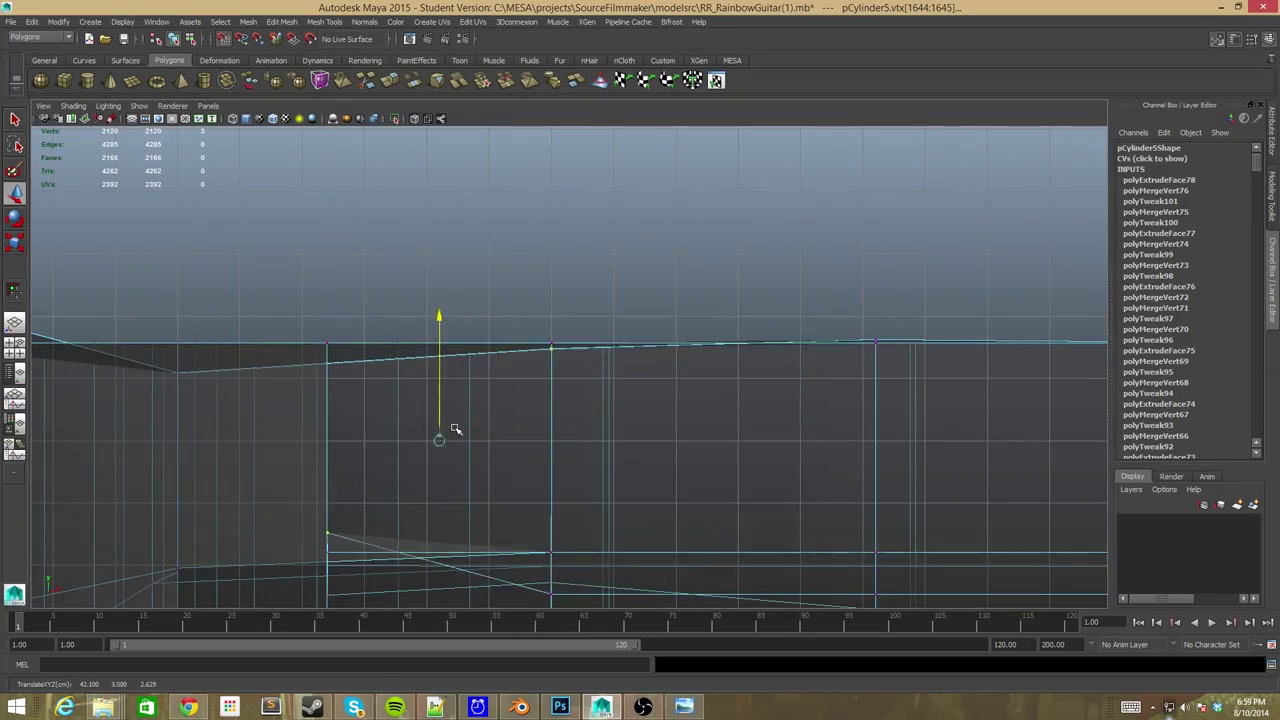
Move the raised top-edge vertices and edges down level with the neck's top.
{"action": "key", "text": "space"}
{"action": "key", "text": "space"}
{"action": "left_click_drag", "start_coordinate": [614, 380], "coordinate": [381, 428], "text": "alt"}
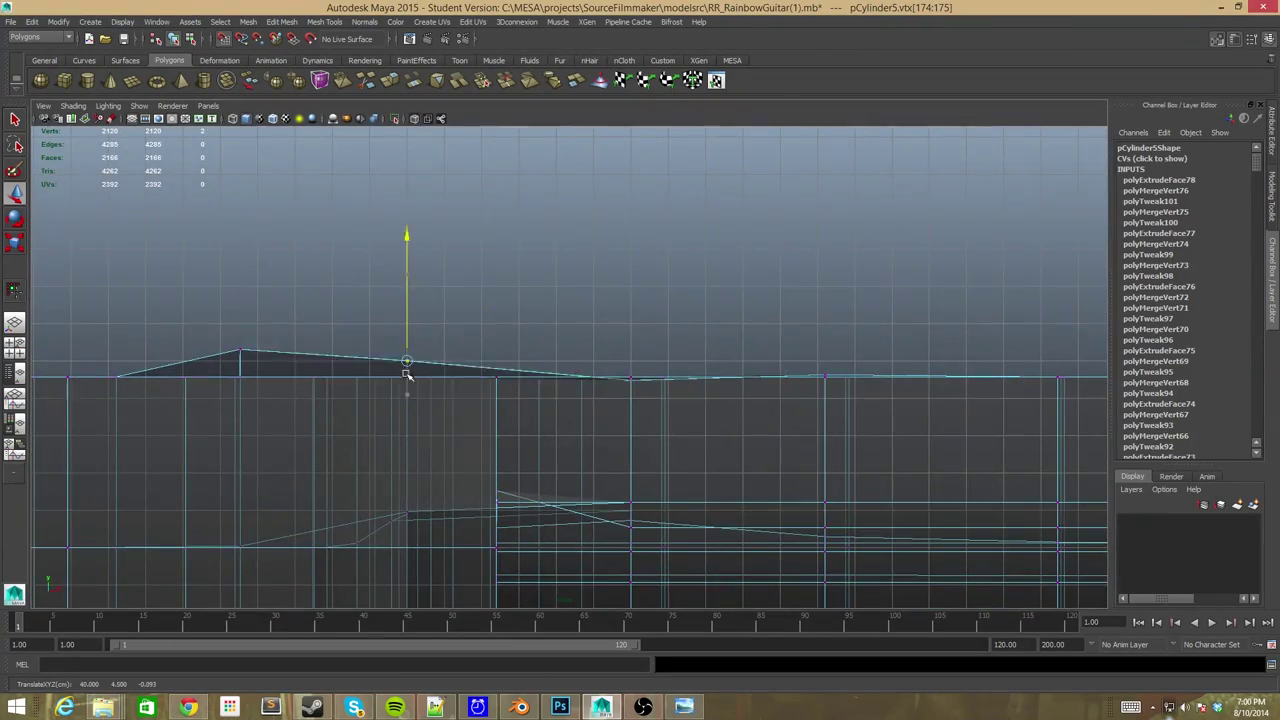
{"action": "key", "text": "space"}
{"action": "key", "text": "space"}
{"action": "mouse_move", "coordinate": [623, 383]}
{"action": "left_mouse_down", "text": "alt"}
{"action": "mouse_move", "coordinate": [686, 457]}
{"action": "mouse_move", "coordinate": [858, 326]}
{"action": "mouse_move", "coordinate": [323, 534]}
{"action": "mouse_move", "coordinate": [489, 272]}
{"action": "left_mouse_up", "text": "alt"}
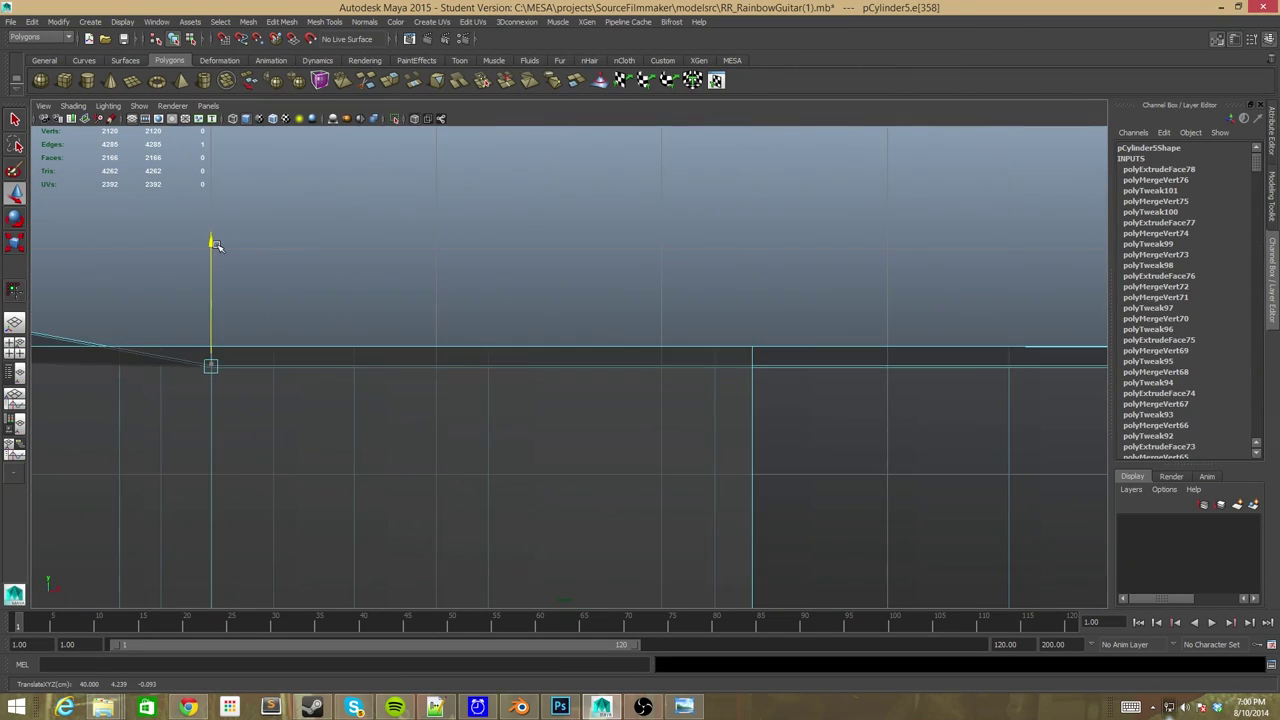
{"action": "left_click_drag", "start_coordinate": [215, 245], "coordinate": [480, 466], "text": "alt"}
{"action": "left_click", "coordinate": [480, 462], "text": "shift"}
{"action": "key", "text": "space"}
{"action": "key", "text": "space"}
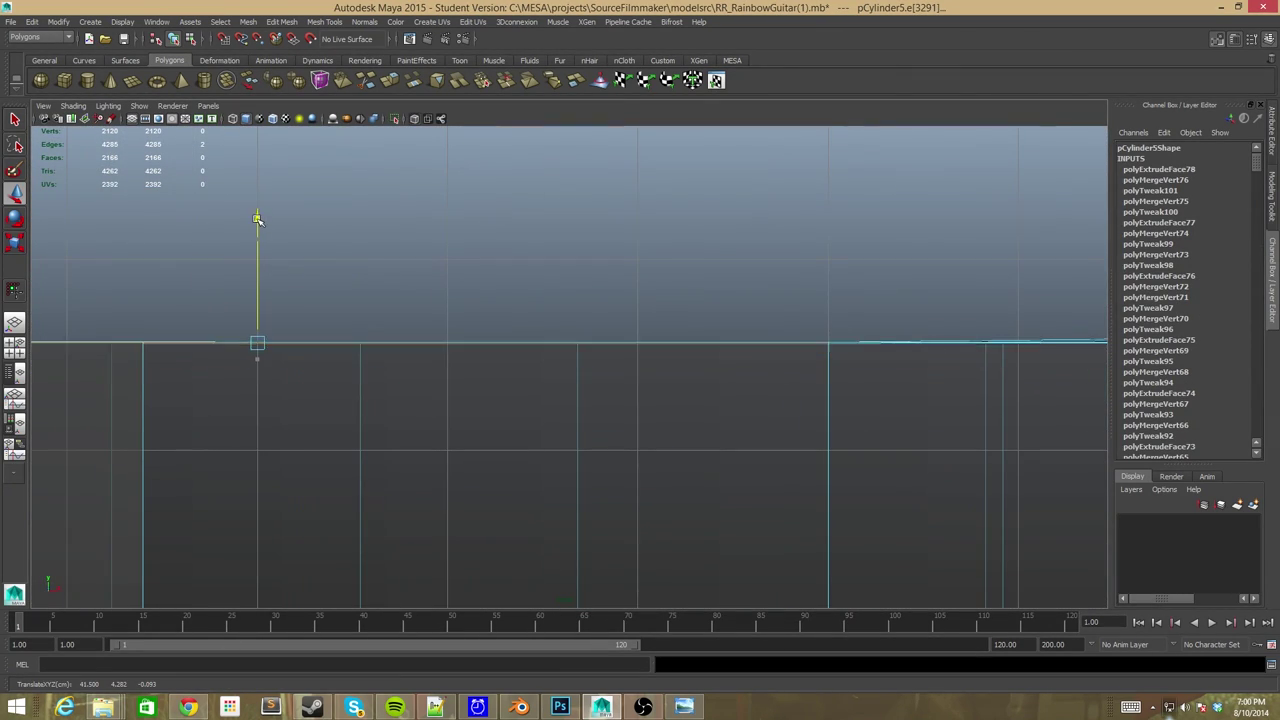
{"action": "mouse_move", "coordinate": [307, 276]}
{"action": "left_mouse_down", "text": "alt"}
{"action": "mouse_move", "coordinate": [837, 343]}
{"action": "mouse_move", "coordinate": [560, 323]}
{"action": "mouse_move", "coordinate": [700, 300]}
{"action": "mouse_move", "coordinate": [595, 155]}
{"action": "mouse_move", "coordinate": [386, 368]}
{"action": "left_mouse_up", "text": "alt"}
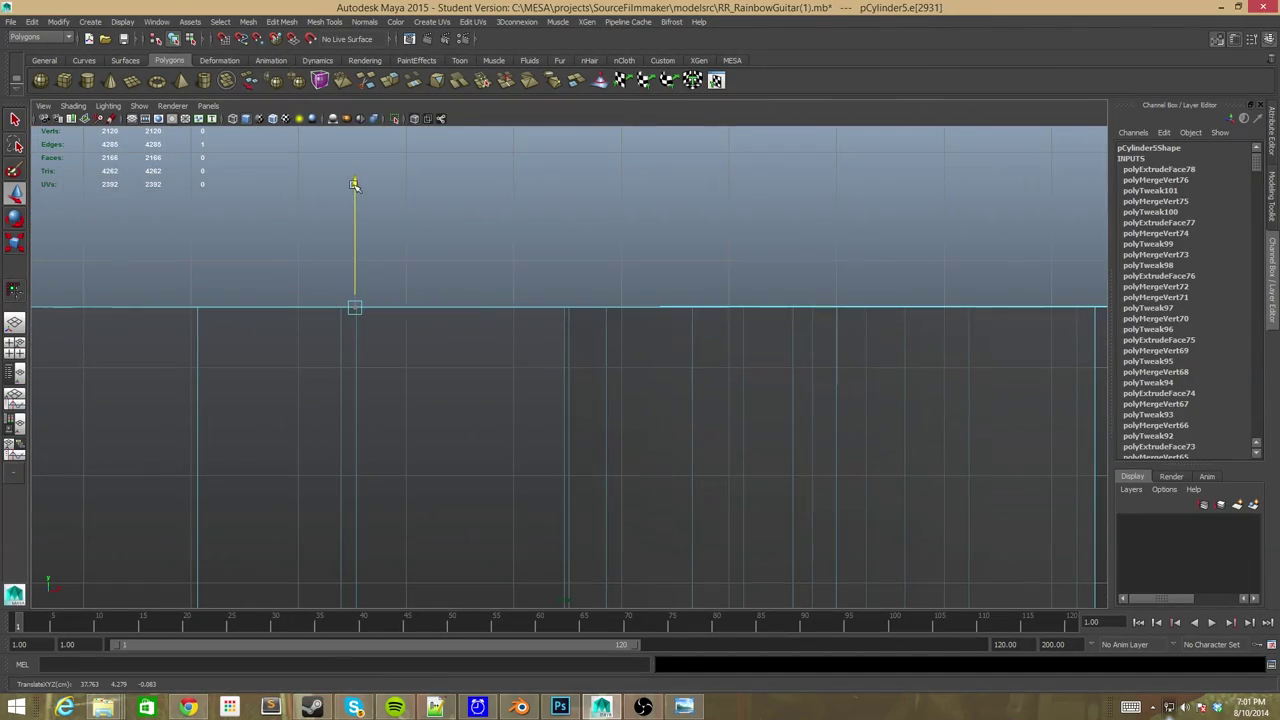
Save the scene as RR_RainbowGuitar(2).mb, then switch the neck to face selection.
{"action": "left_click", "coordinate": [10, 21]}
{"action": "left_click", "coordinate": [77, 80]}
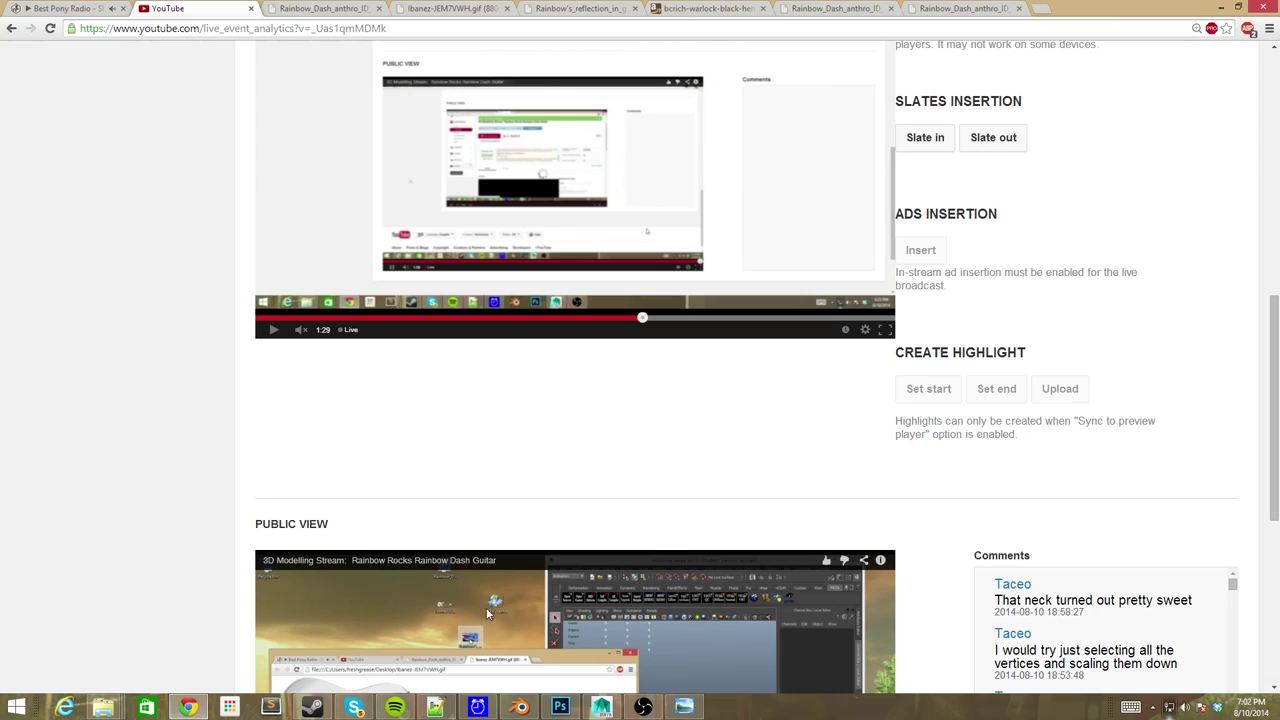
{"action": "scroll", "coordinate": [916, 681], "scroll_direction": "down", "scroll_amount": 1}
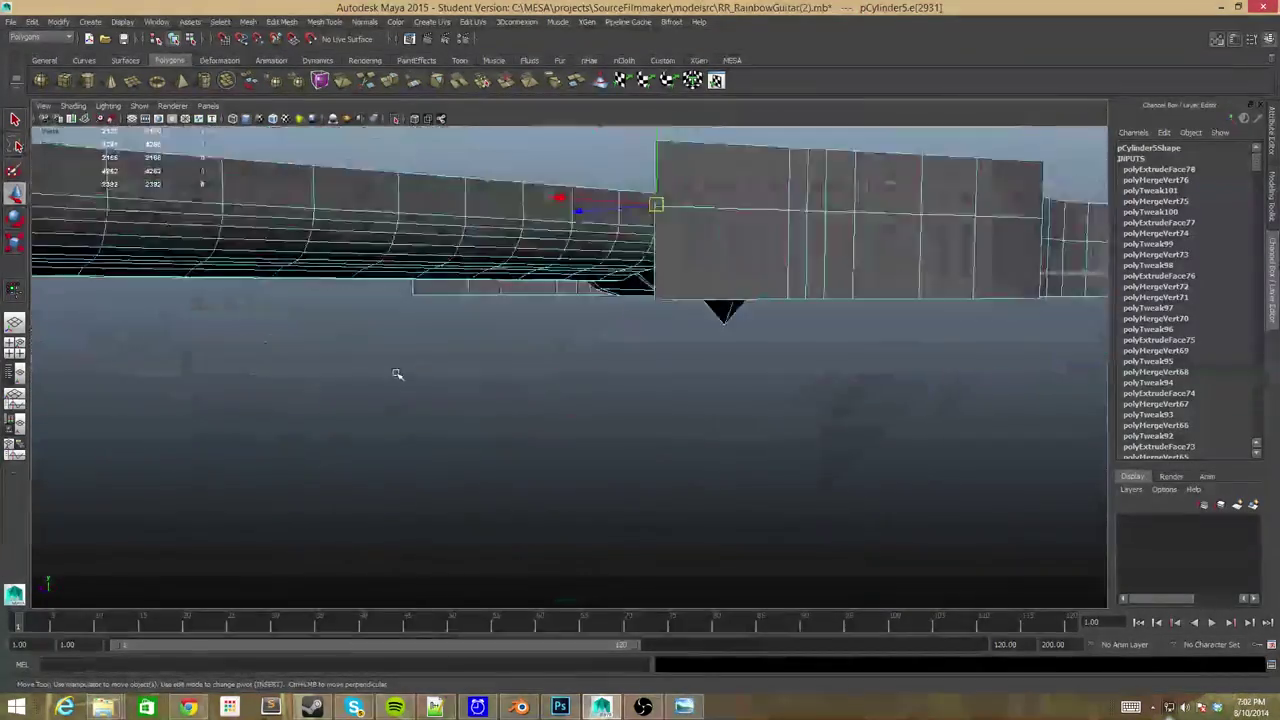
{"action": "right_click", "coordinate": [484, 334]}
{"action": "left_click", "coordinate": [484, 365]}
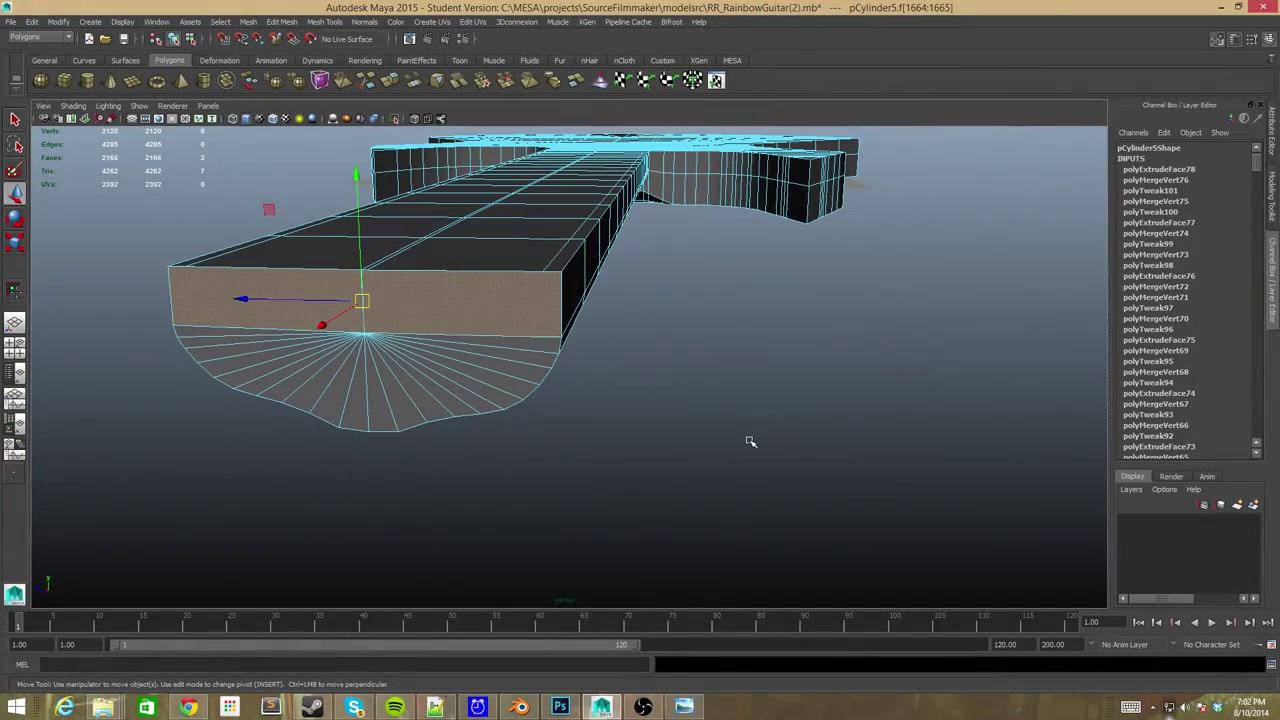
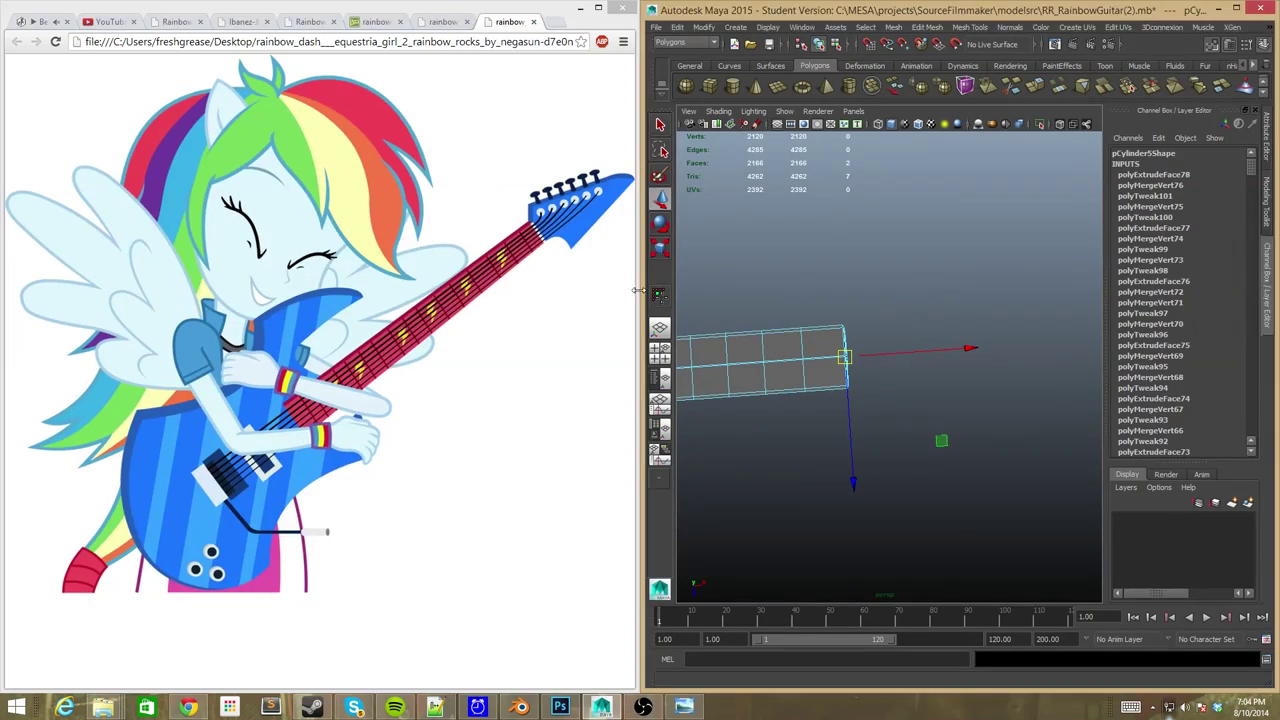
Place the zoomed-in reference headstock image beside Maya and widen the Maya window.
{"action": "left_click_drag", "start_coordinate": [637, 290], "coordinate": [340, 290]}
{"action": "scroll", "coordinate": [277, 554], "scroll_direction": "up", "scroll_amount": 3, "text": "ctrl"}
{"action": "scroll", "coordinate": [277, 554], "scroll_direction": "up", "scroll_amount": 2, "text": "ctrl"}
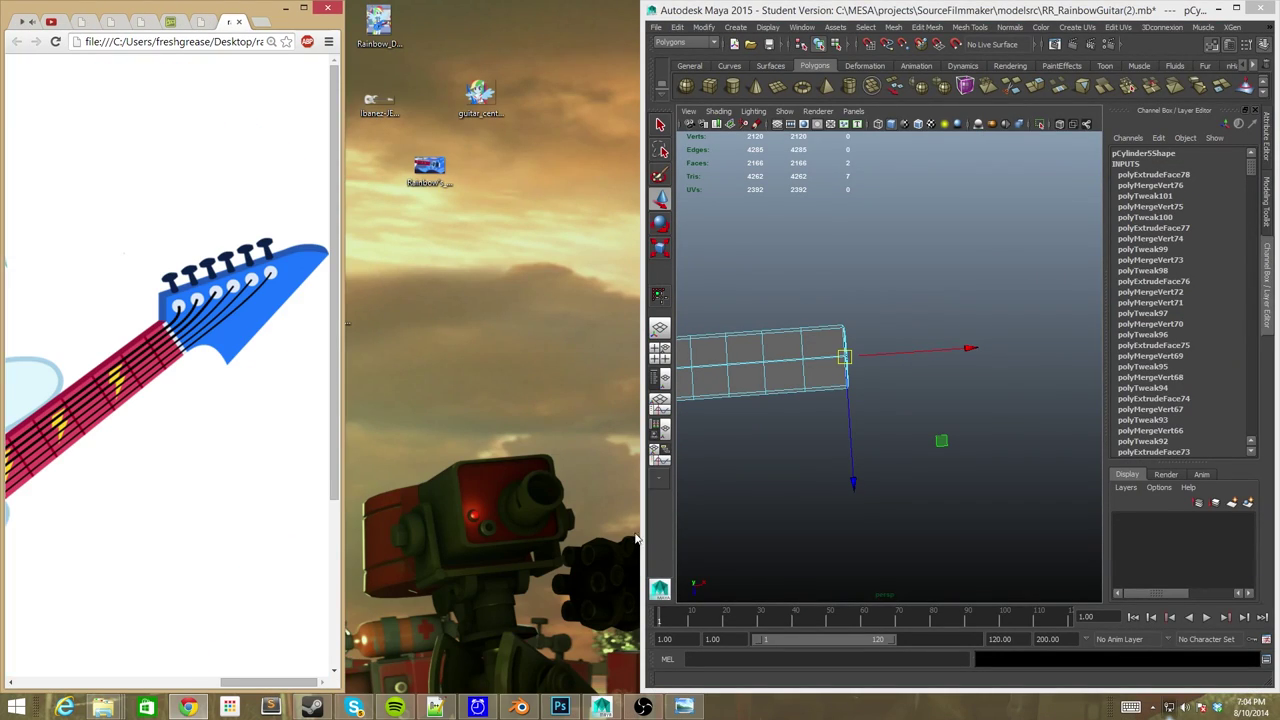
{"action": "left_click_drag", "start_coordinate": [643, 300], "coordinate": [348, 300]}
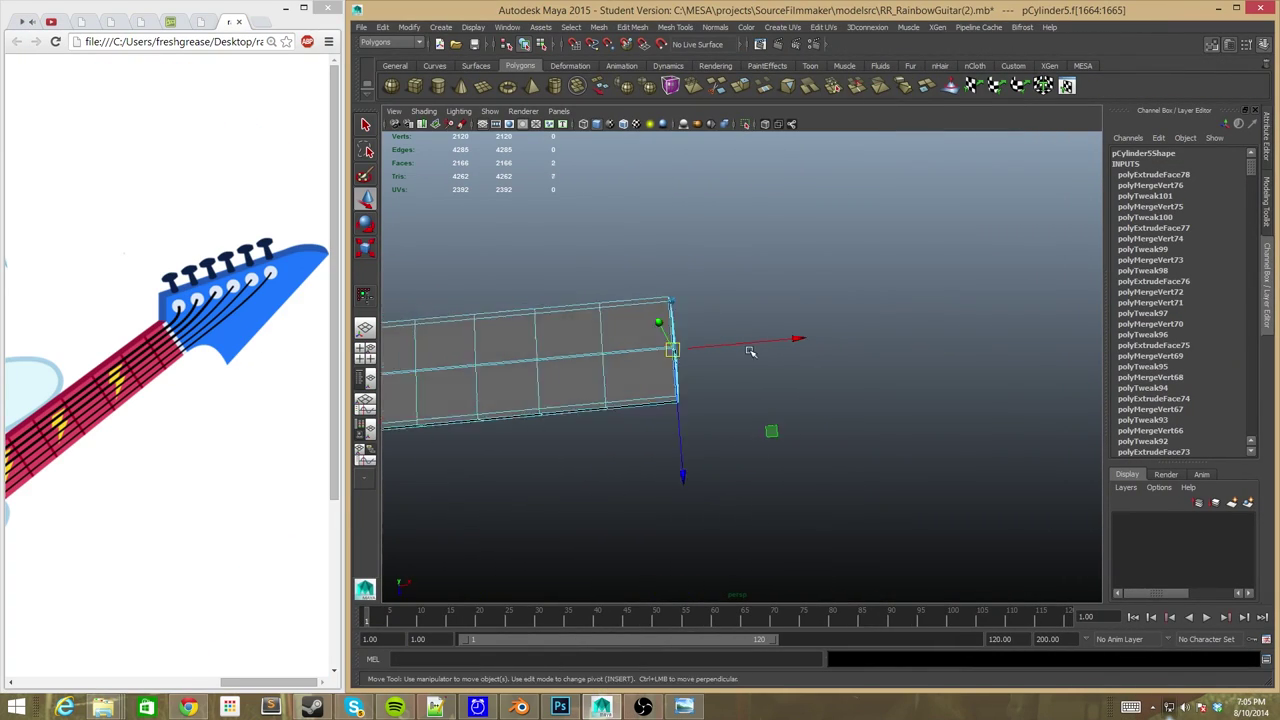
Extrude both neck-end faces outward about 2.92 units to lengthen the neck.
{"action": "left_click_drag", "start_coordinate": [750, 351], "coordinate": [162, 328], "text": "alt"}
{"action": "left_click", "coordinate": [665, 372], "text": "shift"}
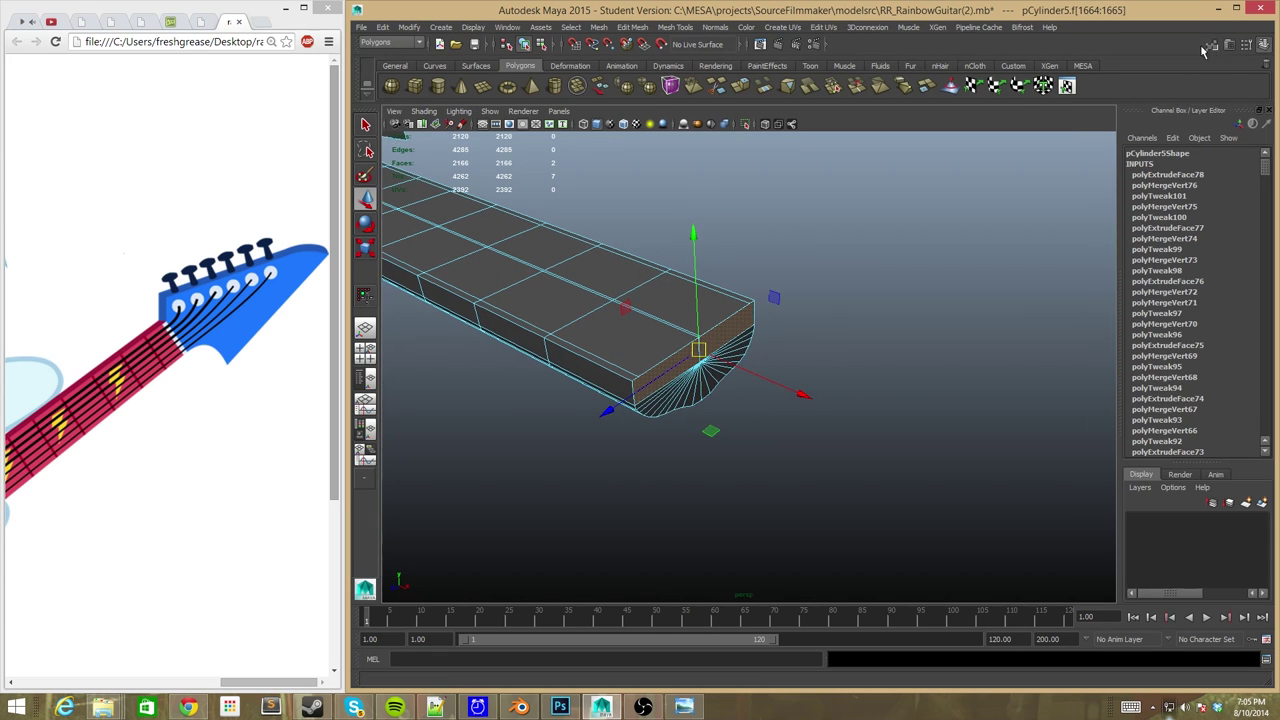
{"action": "key", "text": "ctrl+e"}
{"action": "left_click_drag", "start_coordinate": [679, 390], "coordinate": [711, 414], "text": "alt"}
{"action": "left_click", "coordinate": [717, 430]}
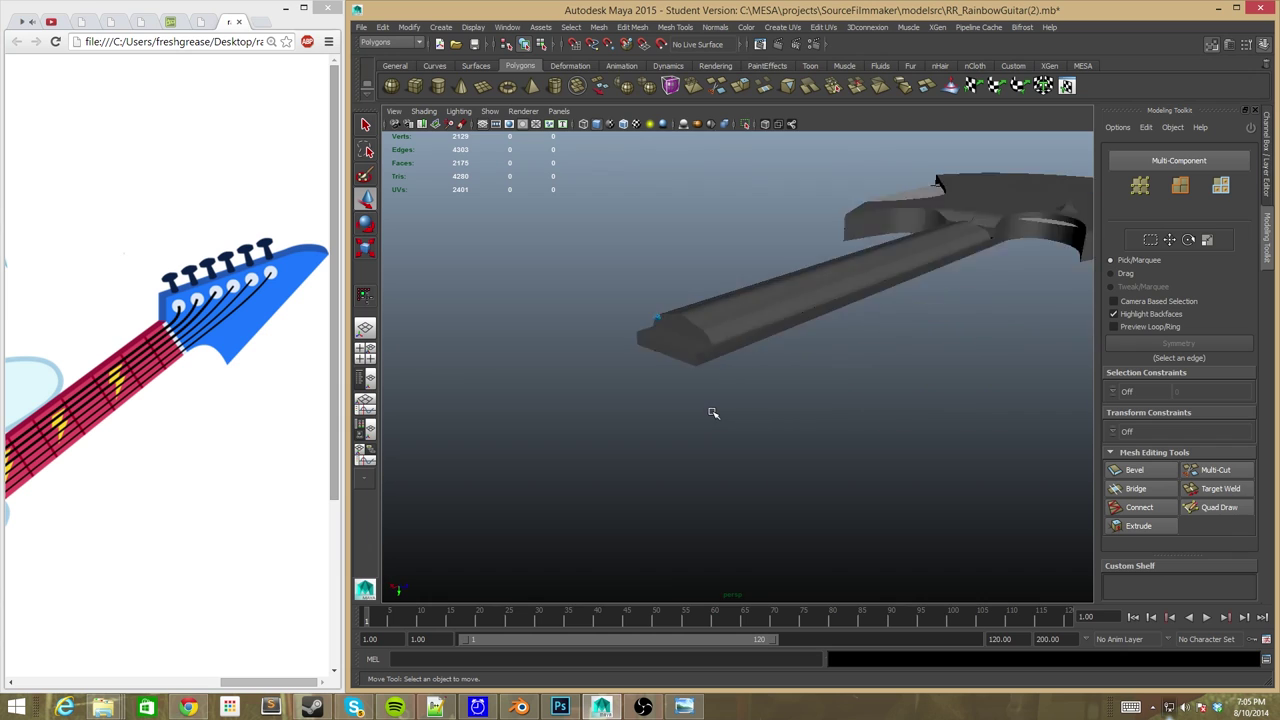
Zoom in on the guitar neck and select the existing reference image plane, imagePlane1.
{"action": "left_click", "coordinate": [766, 466]}
{"action": "left_click_drag", "start_coordinate": [766, 466], "coordinate": [340, 378], "text": "alt"}
{"action": "right_click_drag", "start_coordinate": [703, 313], "coordinate": [837, 383], "text": "alt"}
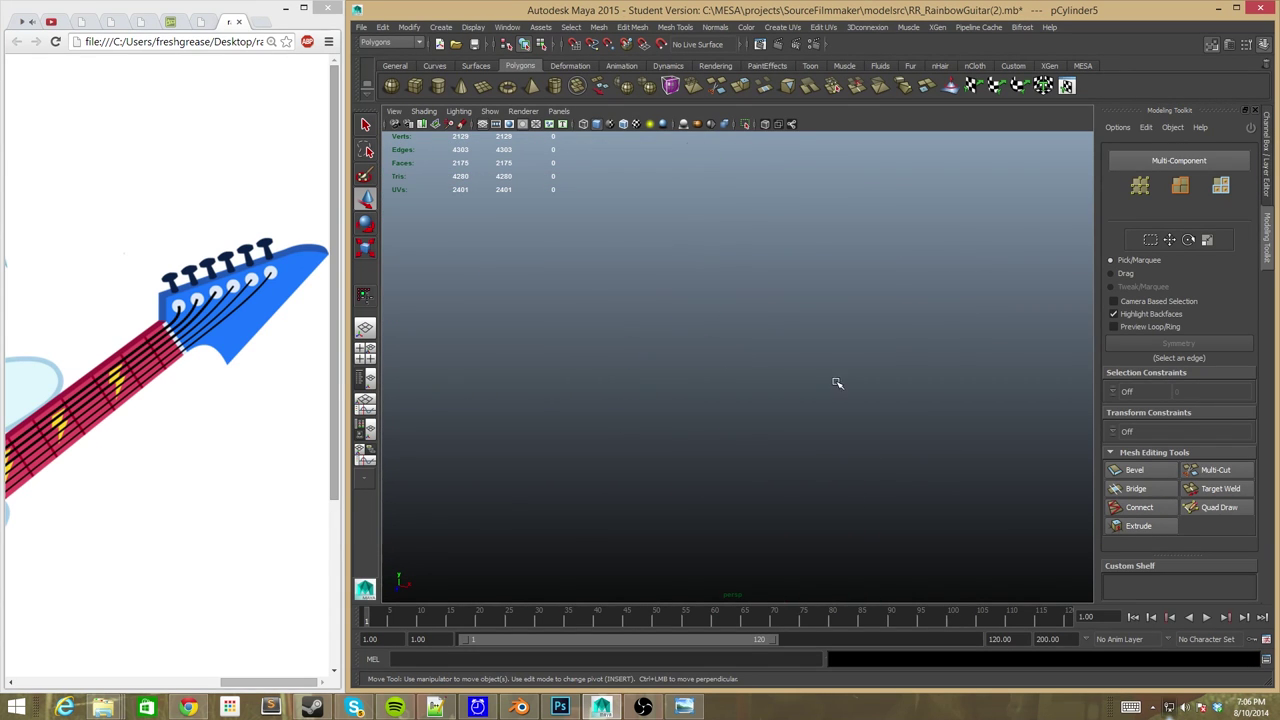
{"action": "left_click", "coordinate": [462, 127]}
Load the rainbow_dash image from the Desktop onto the image plane.
{"action": "key", "text": "ctrl+a"}
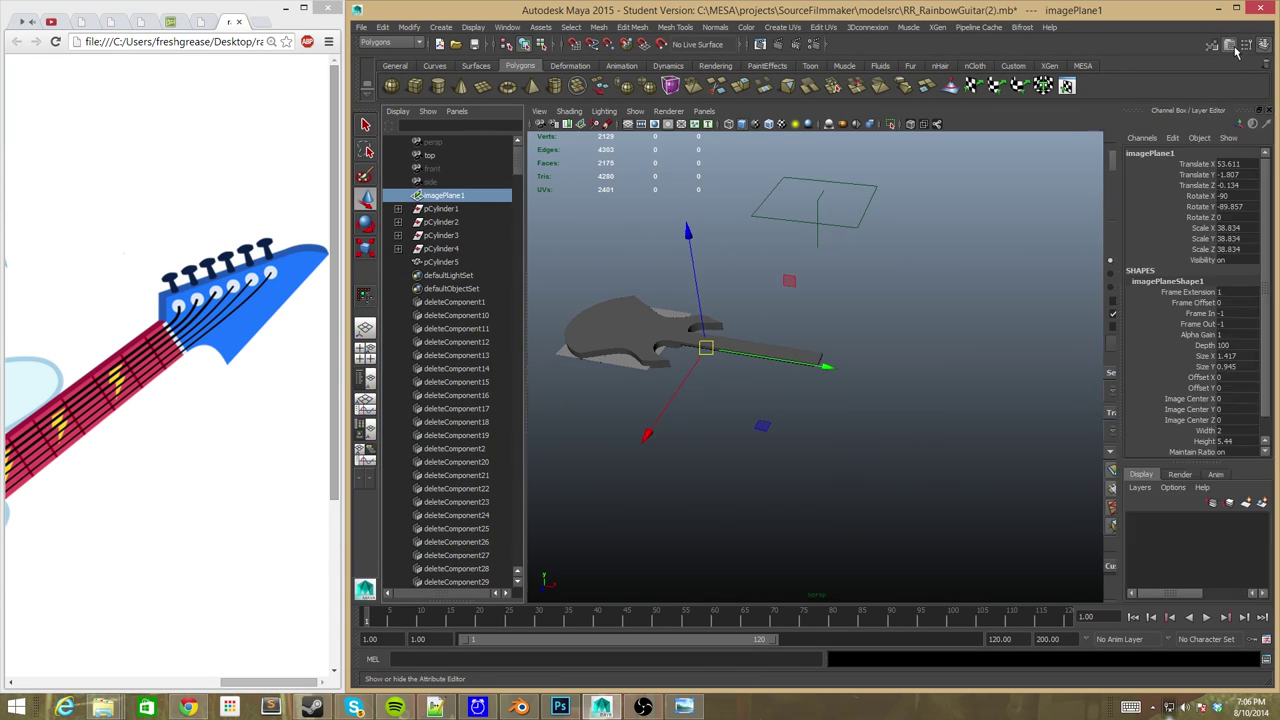
{"action": "left_click", "coordinate": [580, 123]}
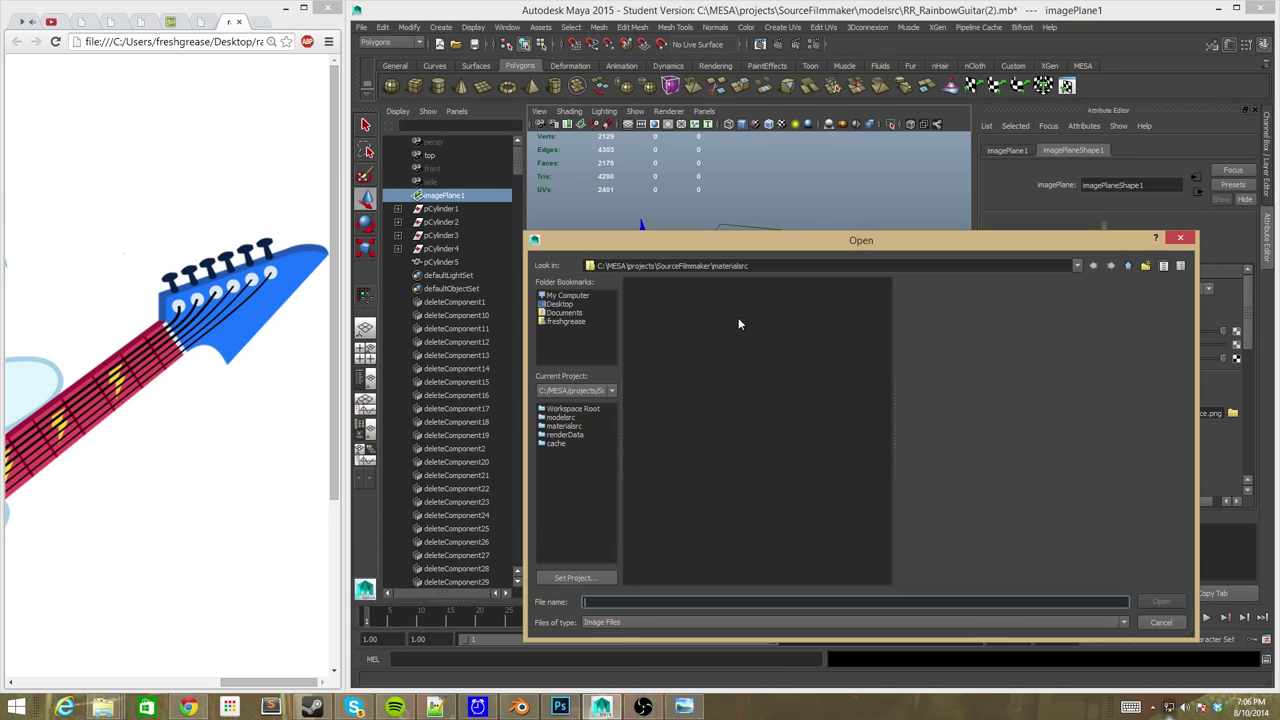
{"action": "left_click", "coordinate": [560, 304]}
{"action": "left_click", "coordinate": [750, 337]}
{"action": "left_click", "coordinate": [1160, 601]}
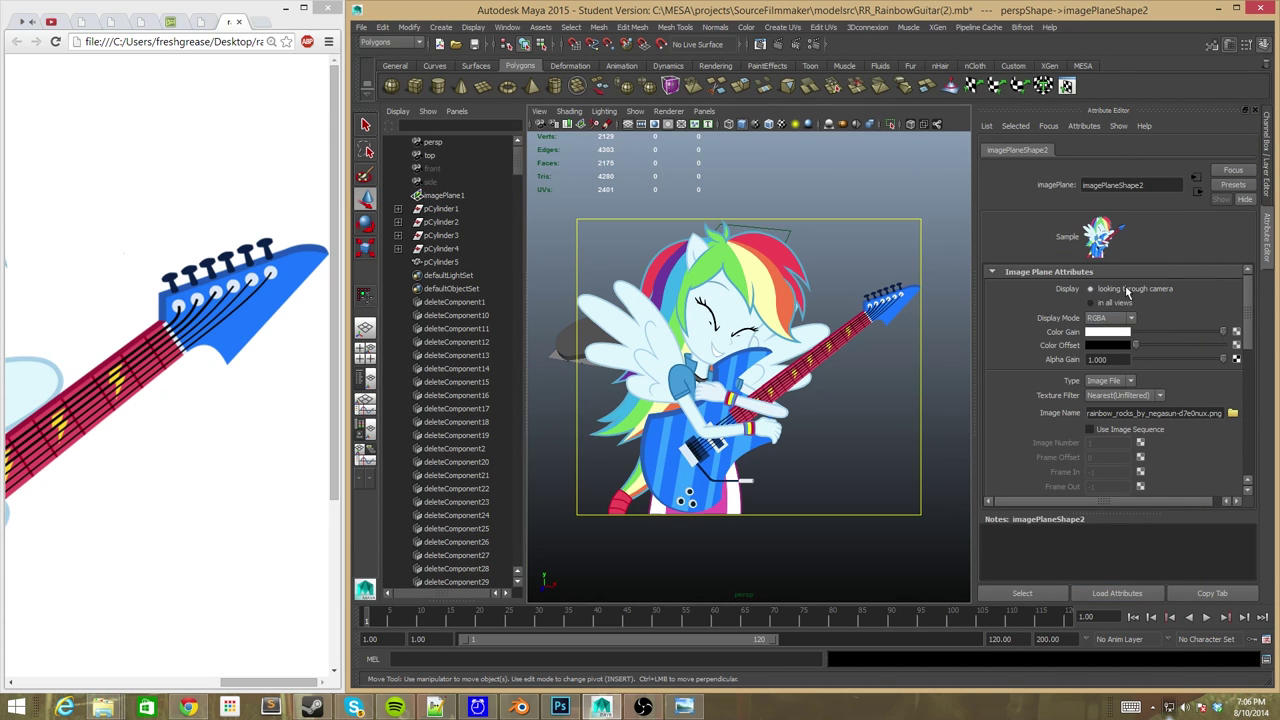
In the top view, add a new image plane using the guitar reference image.
{"action": "key", "text": "space"}
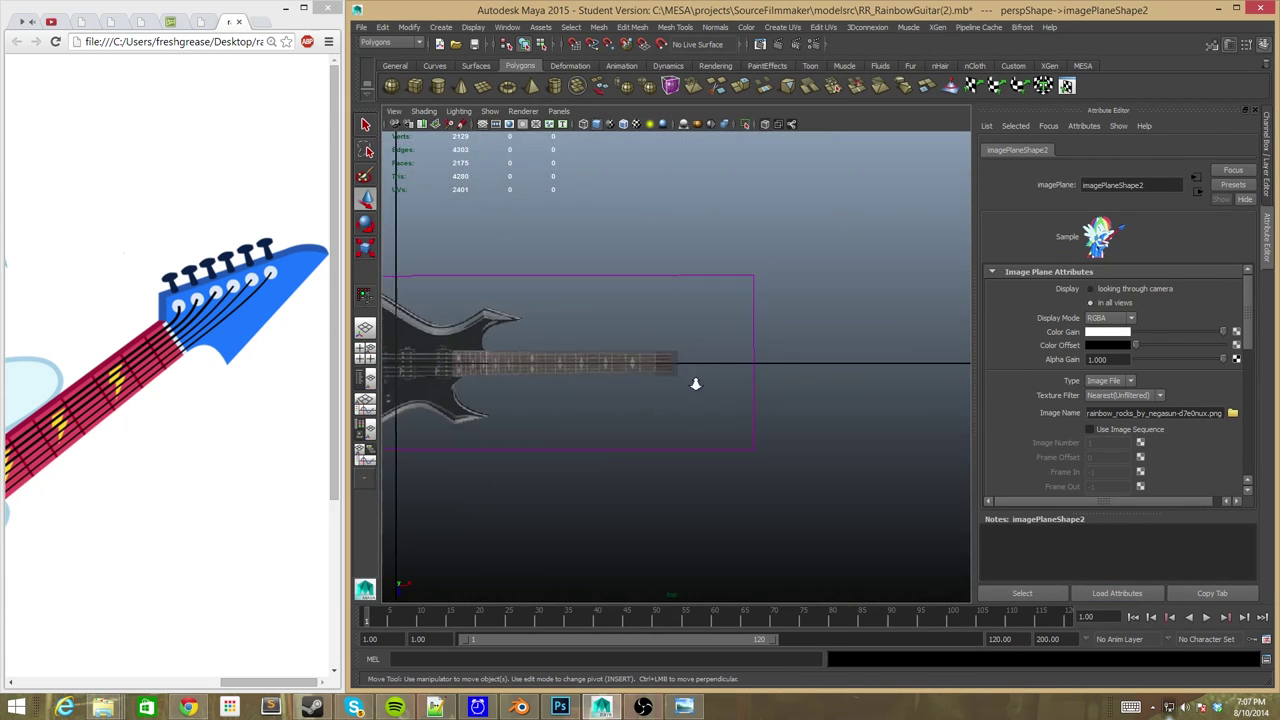
{"action": "left_click", "coordinate": [660, 374]}
{"action": "left_click", "coordinate": [436, 124]}
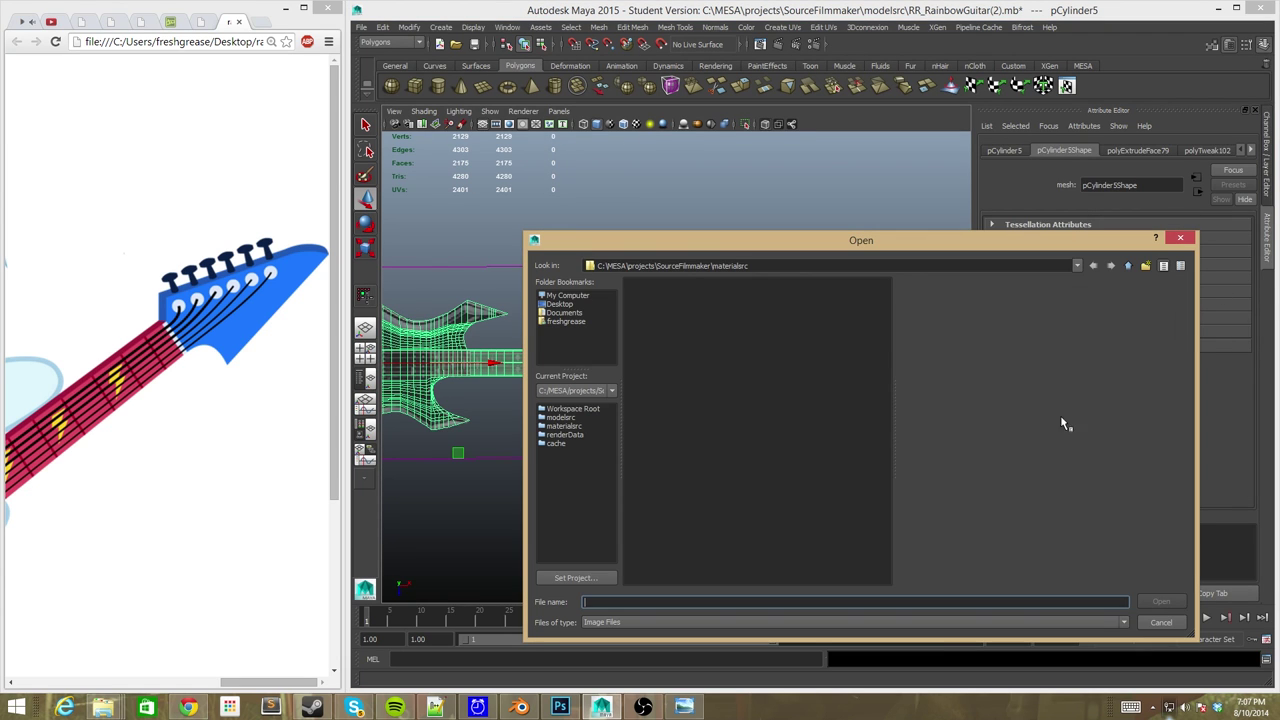
{"action": "left_click", "coordinate": [683, 365]}
{"action": "double_click", "coordinate": [683, 365]}
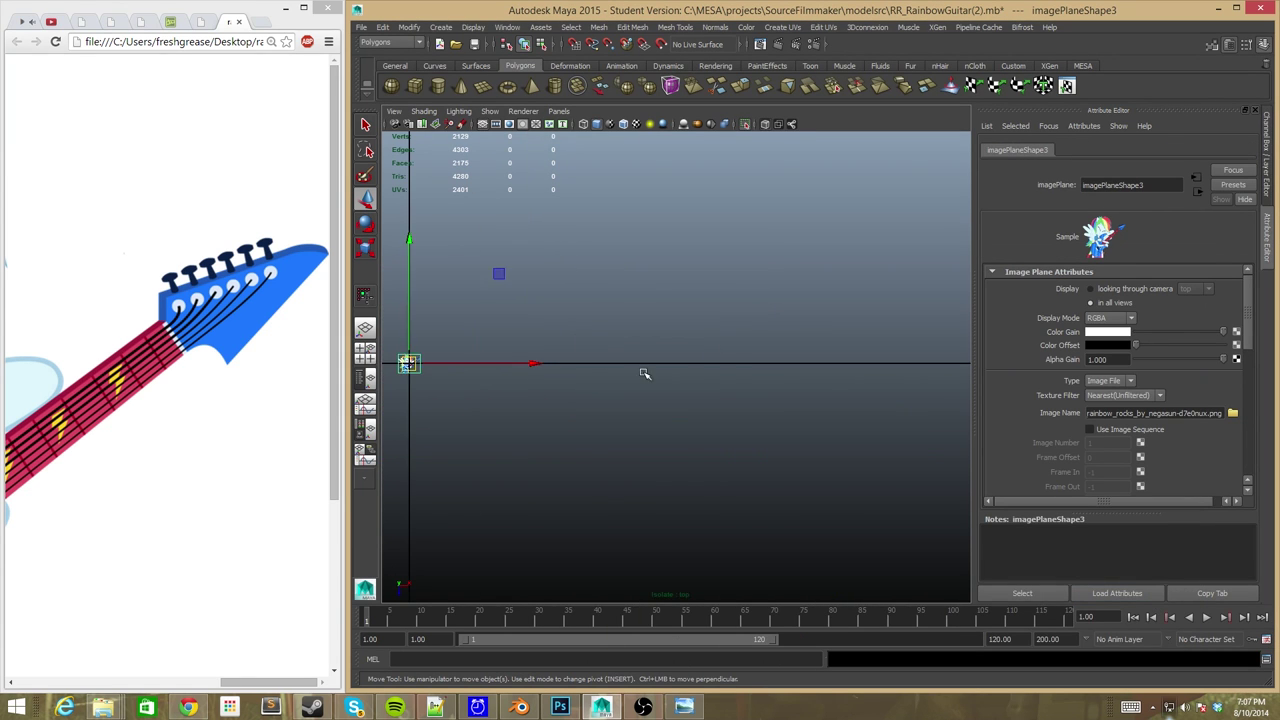
Scale the image plane up, move it, and rotate it about 30 degrees so the guitar lies horizontal.
{"action": "middle_click_drag", "start_coordinate": [689, 519], "coordinate": [804, 427]}
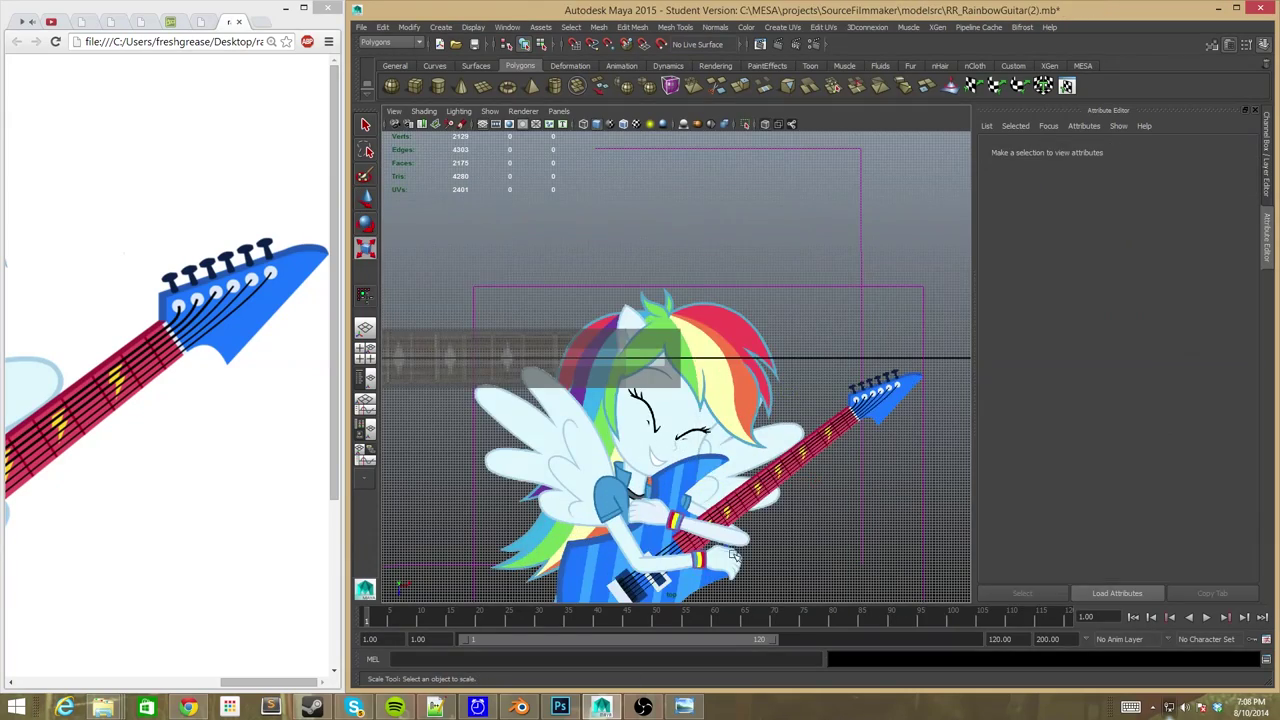
{"action": "key", "text": "e"}
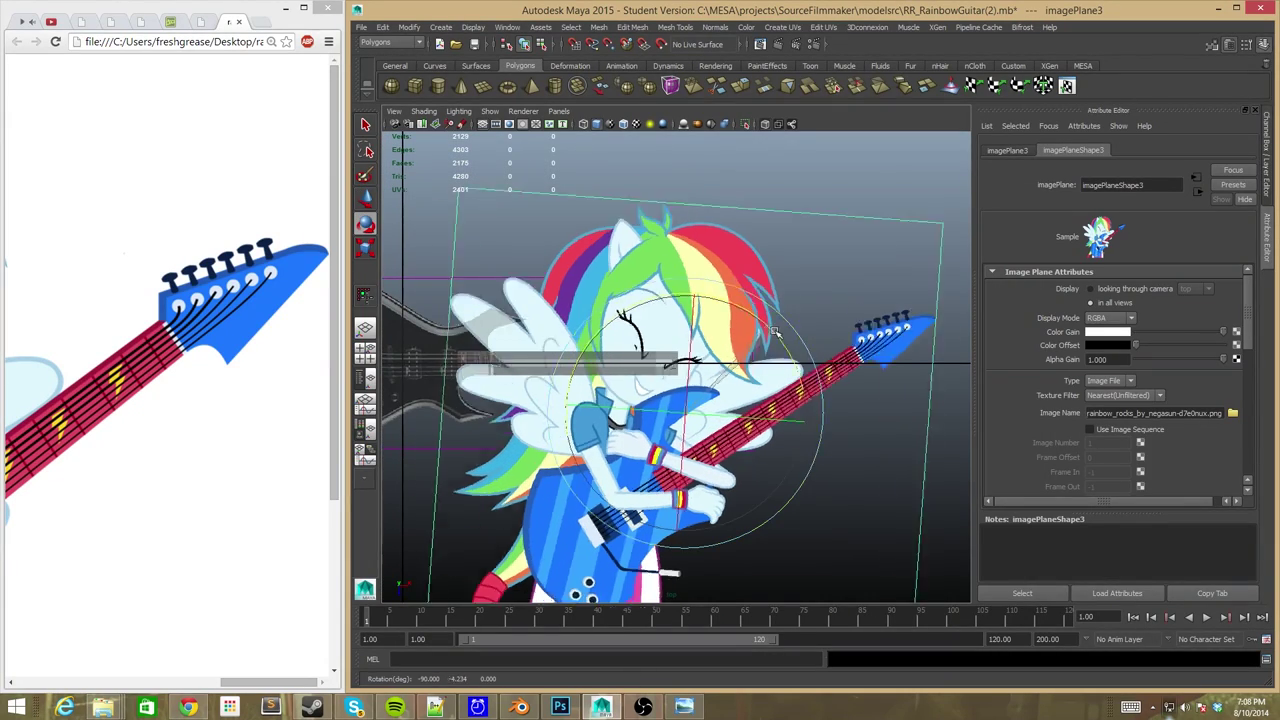
{"action": "middle_click_drag", "start_coordinate": [965, 477], "coordinate": [820, 330]}
{"action": "key", "text": "w"}
{"action": "mouse_move", "coordinate": [700, 420]}
{"action": "middle_mouse_down"}
{"action": "mouse_move", "coordinate": [549, 343]}
{"action": "mouse_move", "coordinate": [585, 290]}
{"action": "middle_mouse_up"}
{"action": "key", "text": "e"}
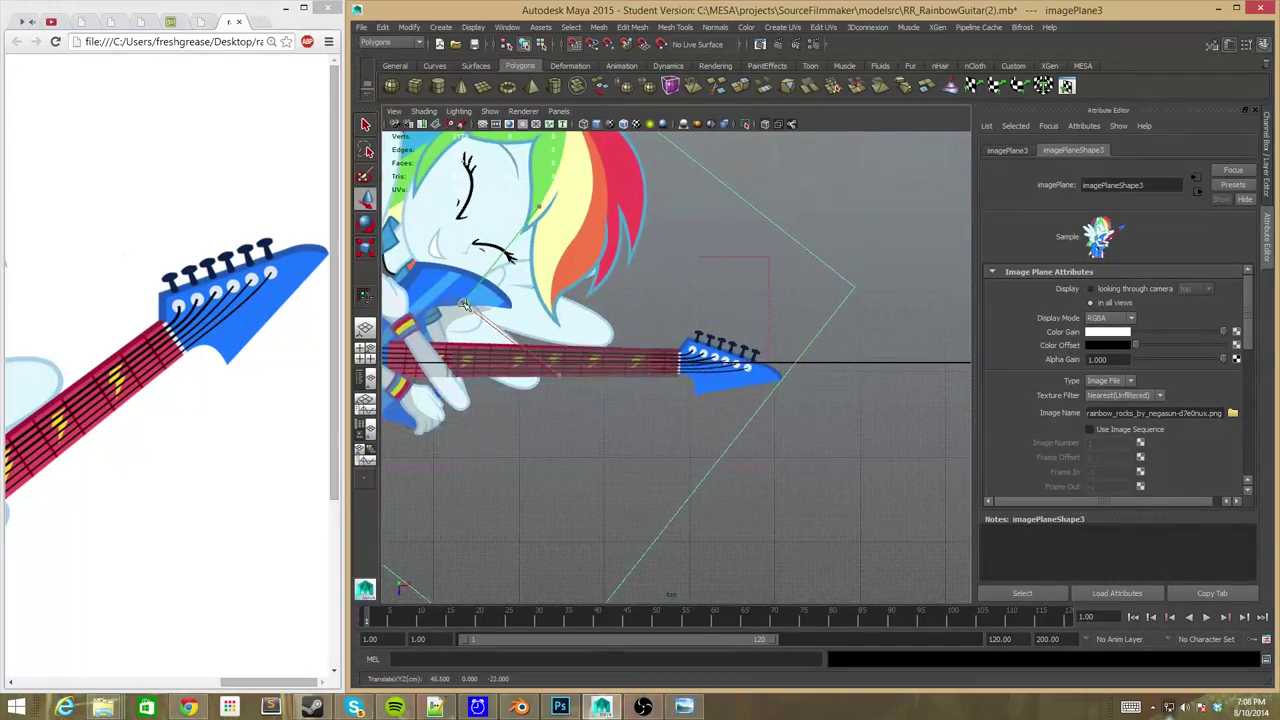
{"action": "key", "text": "space"}
Rotate the reference image plane level and move it up to line up with the neck.
{"action": "key", "text": "ctrl+space"}
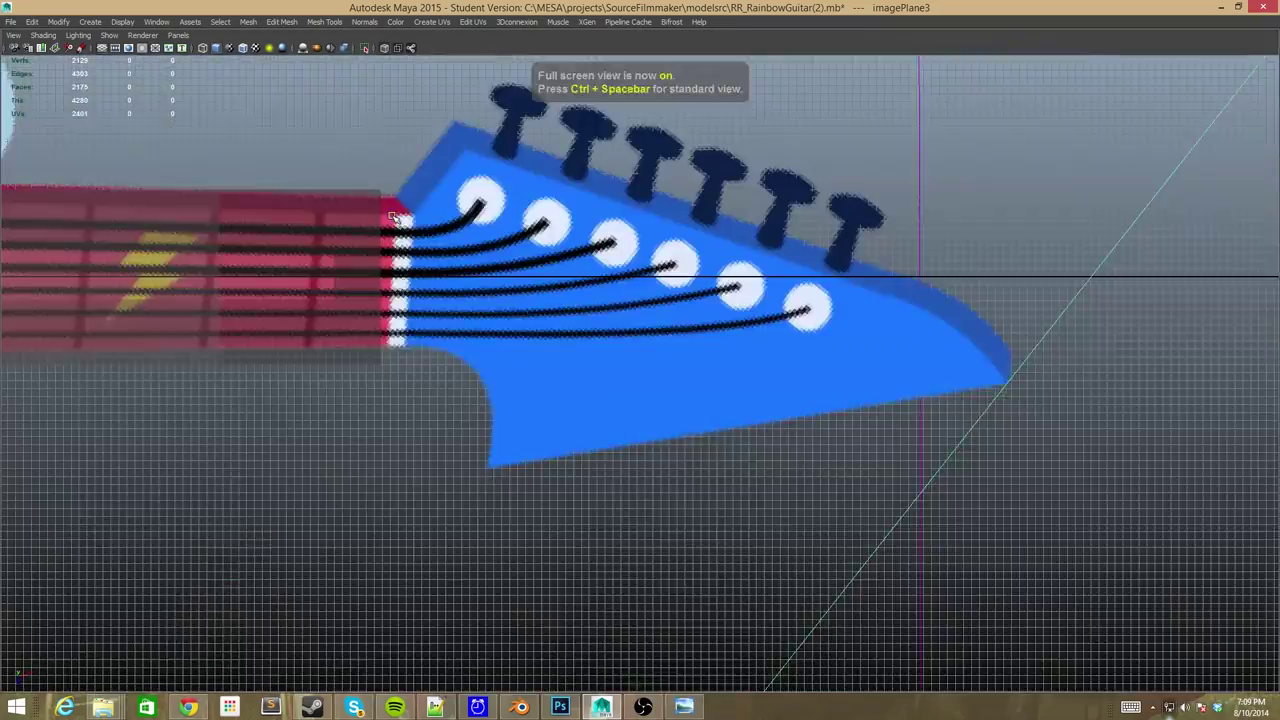
{"action": "key", "text": "e"}
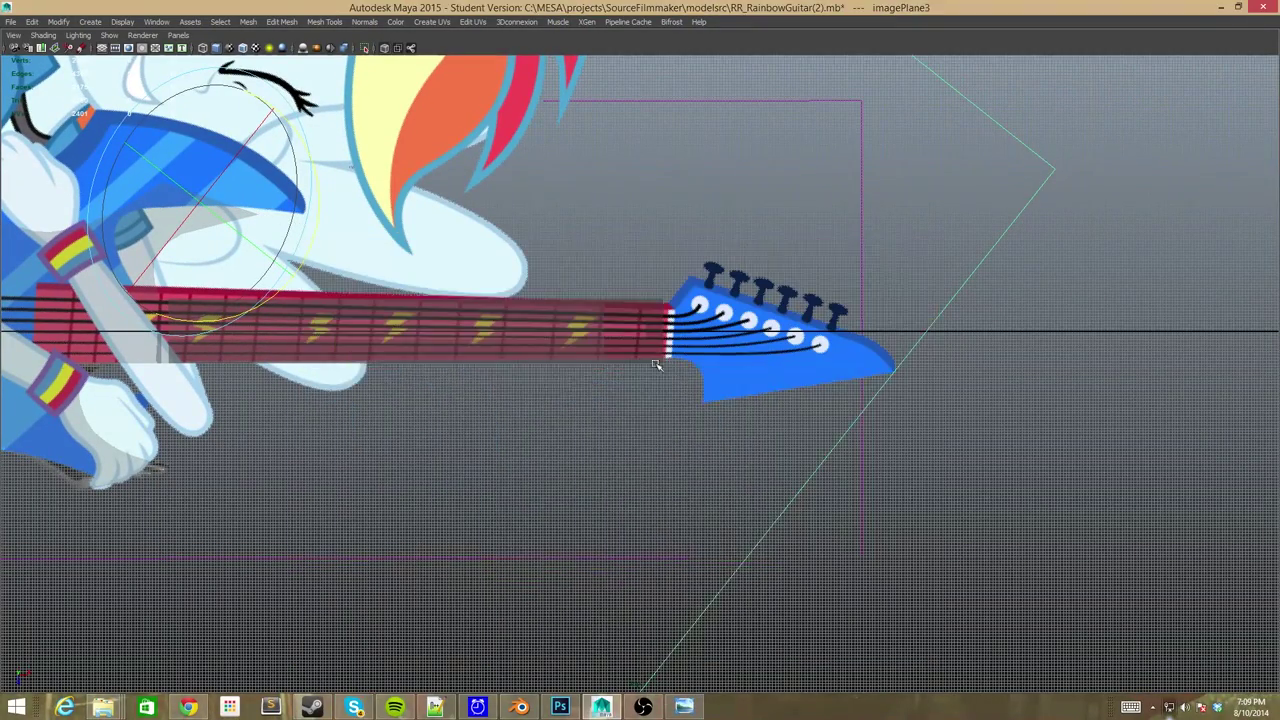
{"action": "left_click", "coordinate": [491, 248]}
{"action": "middle_click_drag", "start_coordinate": [200, 202], "coordinate": [188, 201], "text": "alt"}
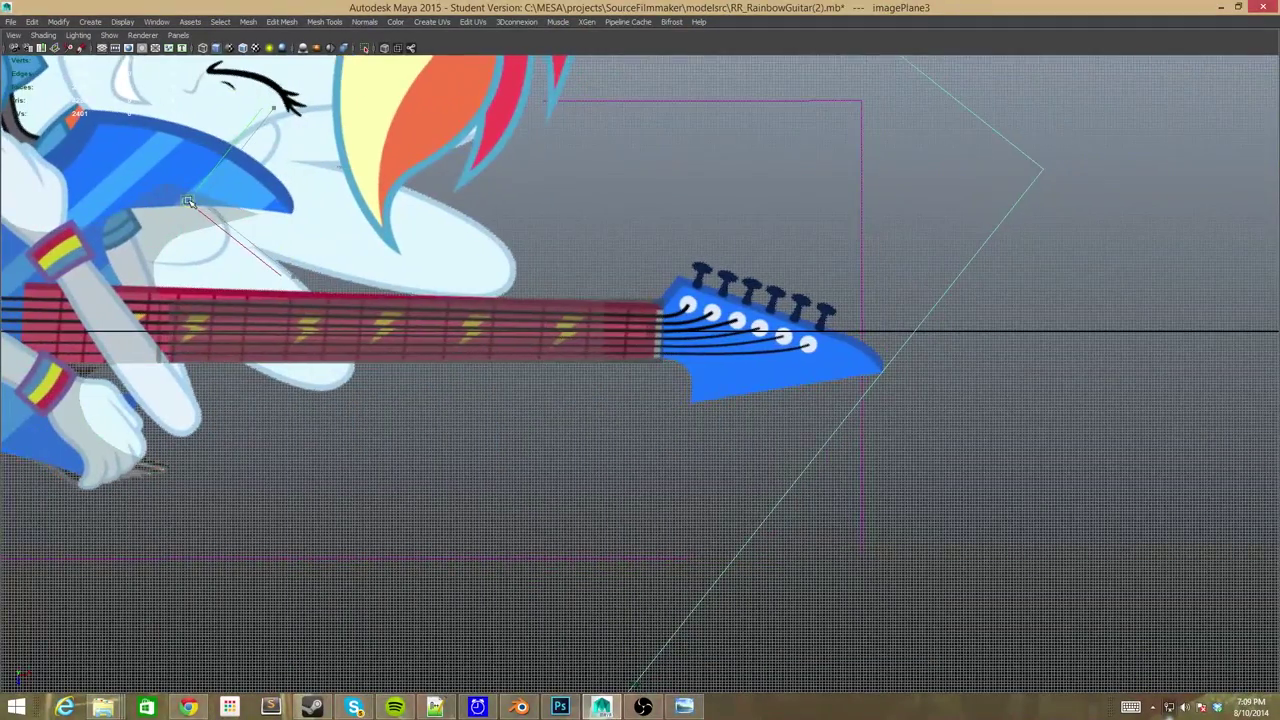
{"action": "left_click_drag", "start_coordinate": [300, 241], "coordinate": [300, 237]}
{"action": "key", "text": "w"}
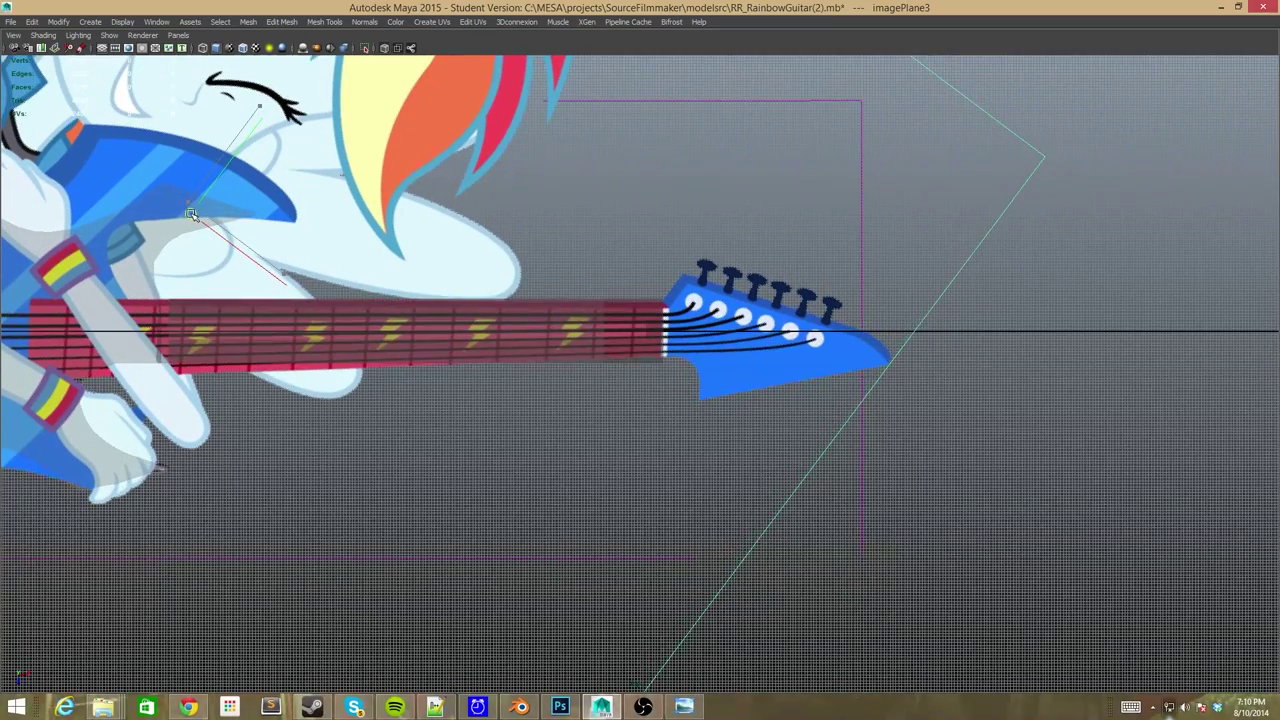
{"action": "left_click", "coordinate": [942, 341]}
{"action": "key", "text": "ctrl+z"}
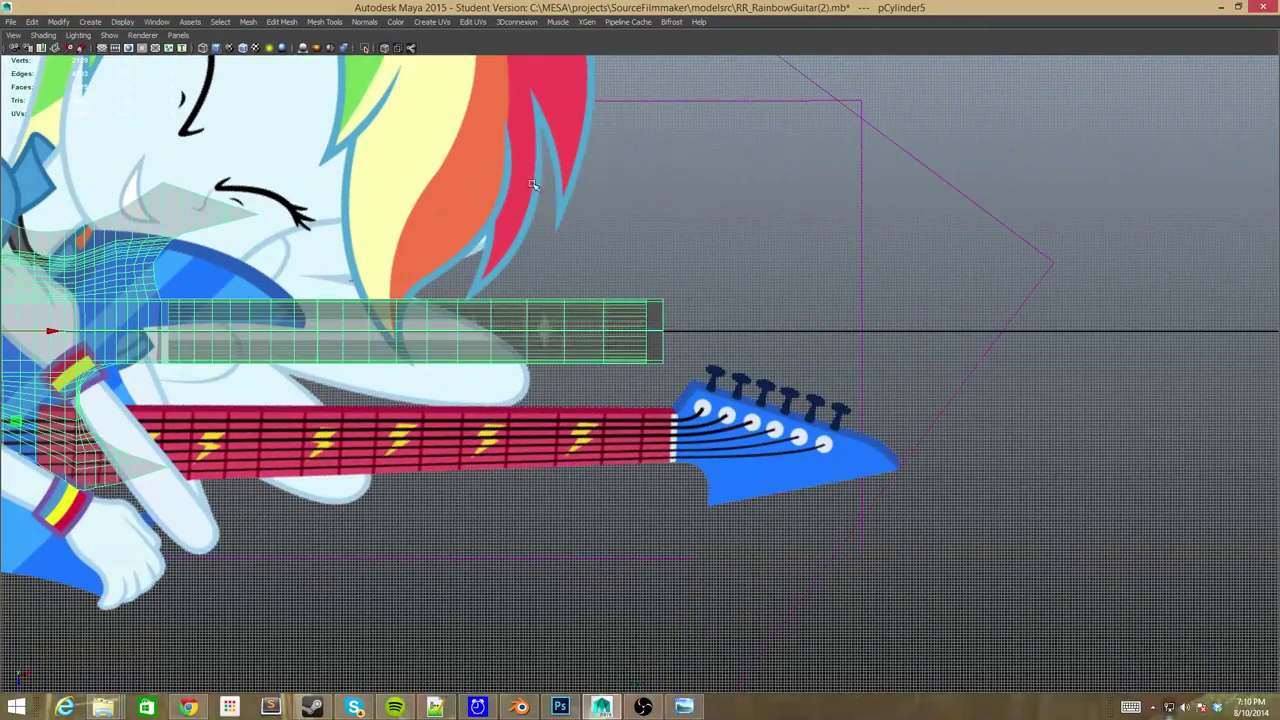
{"action": "left_click", "coordinate": [683, 390]}
{"action": "left_click_drag", "start_coordinate": [195, 320], "coordinate": [195, 212]}
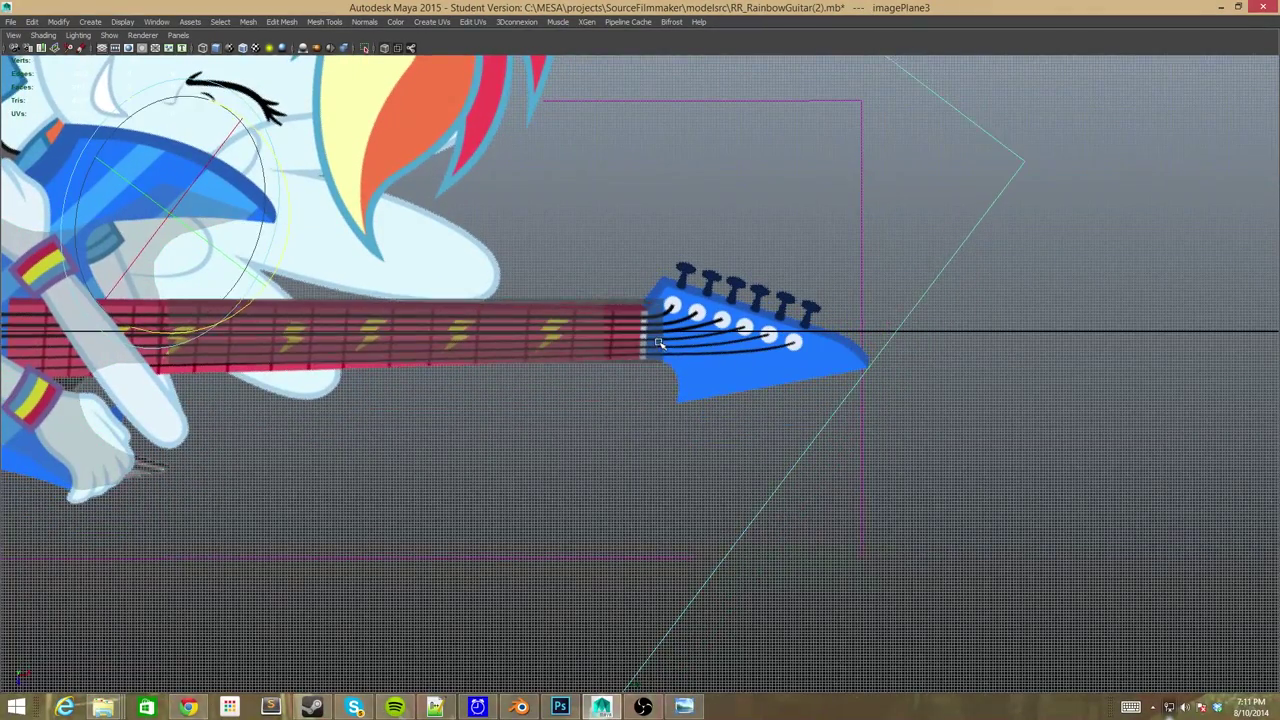
{"action": "scroll", "coordinate": [693, 405], "scroll_direction": "up", "scroll_amount": 5}
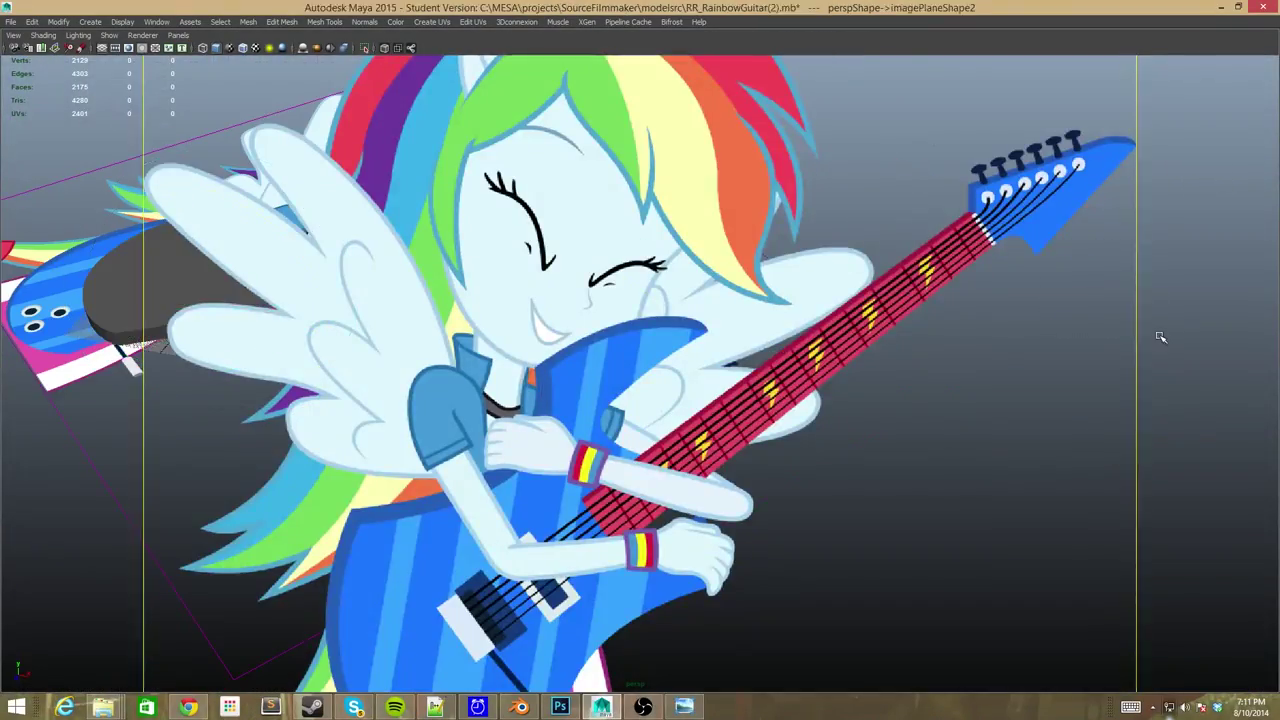
Check the model against the reference from several angles, then reselect the image plane.
{"action": "mouse_move", "coordinate": [1160, 337]}
{"action": "left_mouse_down", "text": "alt"}
{"action": "mouse_move", "coordinate": [1081, 337]}
{"action": "mouse_move", "coordinate": [521, 192]}
{"action": "mouse_move", "coordinate": [423, 331]}
{"action": "mouse_move", "coordinate": [313, 276]}
{"action": "left_mouse_up", "text": "alt"}
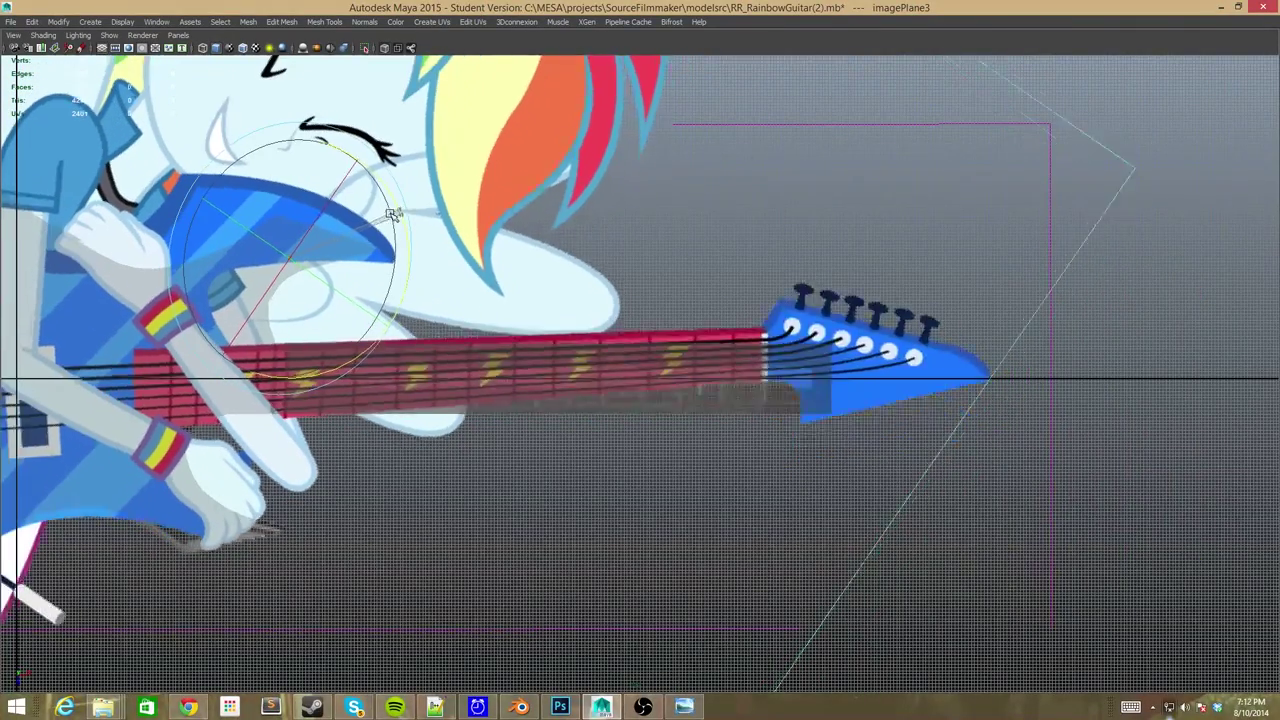
{"action": "left_click_drag", "start_coordinate": [390, 220], "coordinate": [770, 250], "text": "alt"}
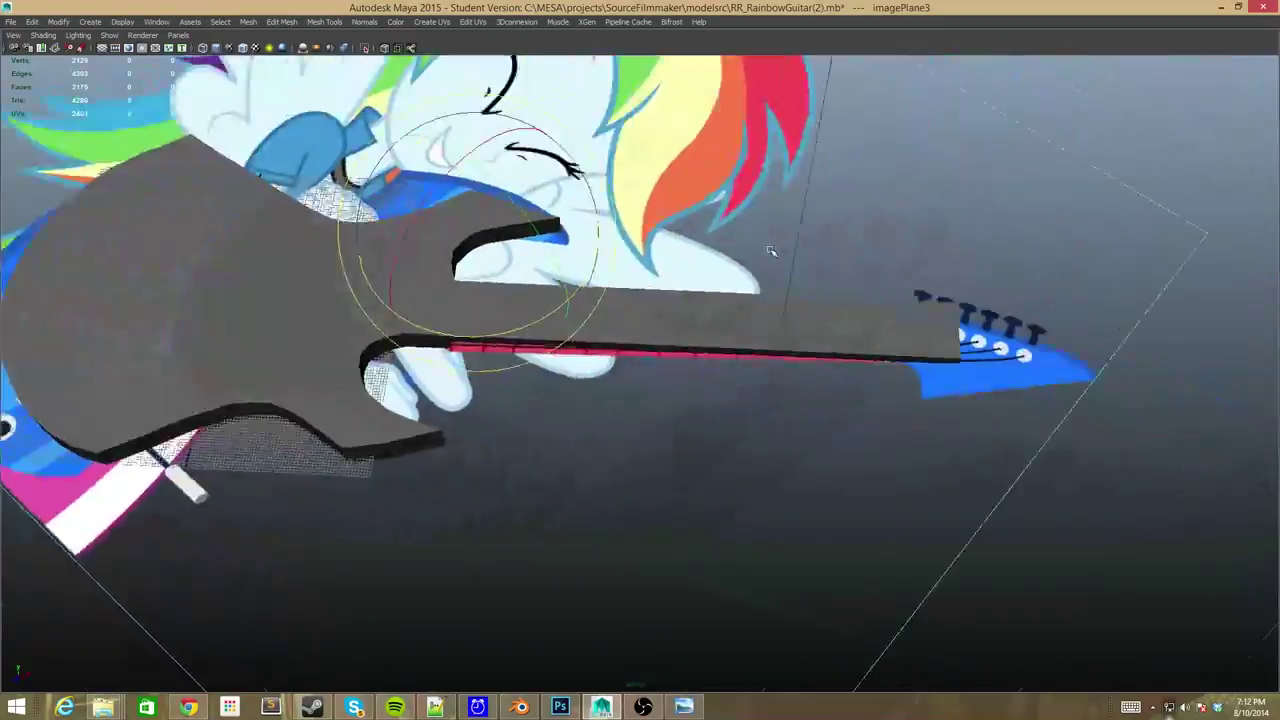
{"action": "left_click", "coordinate": [751, 355]}
{"action": "left_click_drag", "start_coordinate": [751, 360], "coordinate": [475, 244], "text": "alt"}
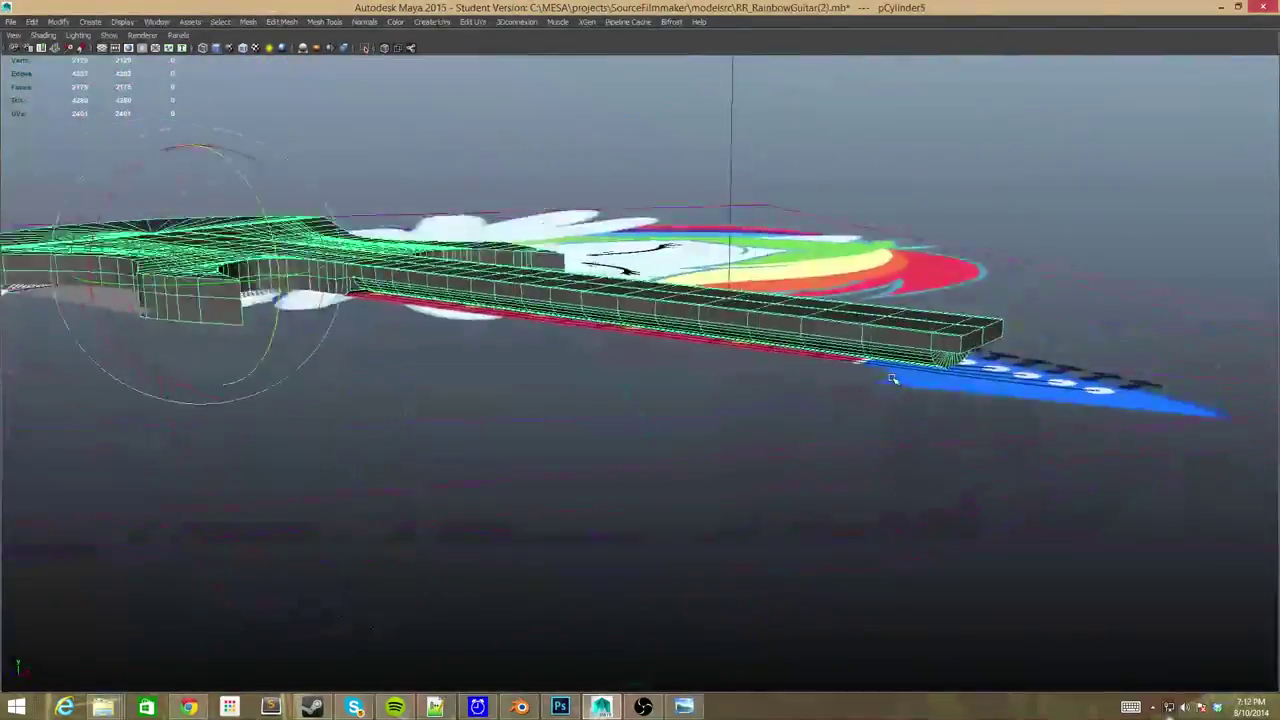
{"action": "scroll", "coordinate": [1120, 283], "scroll_direction": "down", "scroll_amount": 3}
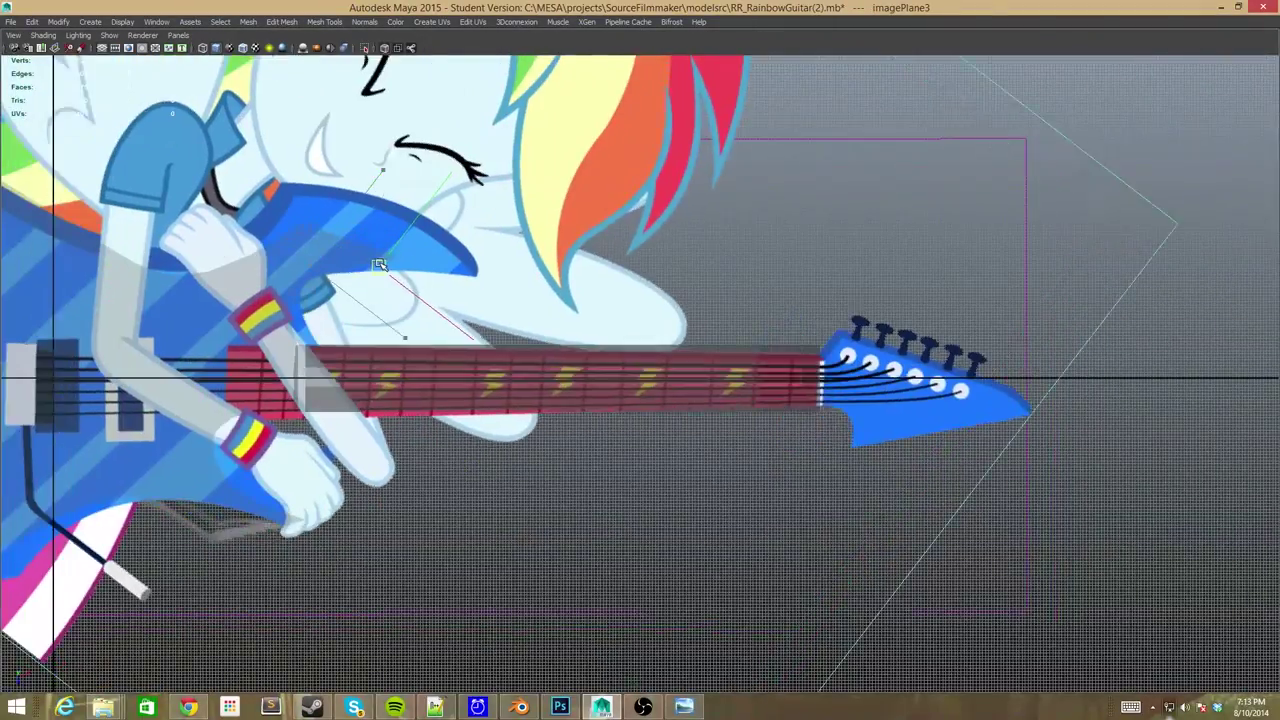
{"action": "left_click", "coordinate": [203, 221]}
{"action": "scroll", "coordinate": [203, 221], "scroll_direction": "up", "scroll_amount": 3}
{"action": "left_click", "coordinate": [455, 274]}
{"action": "key", "text": "e"}
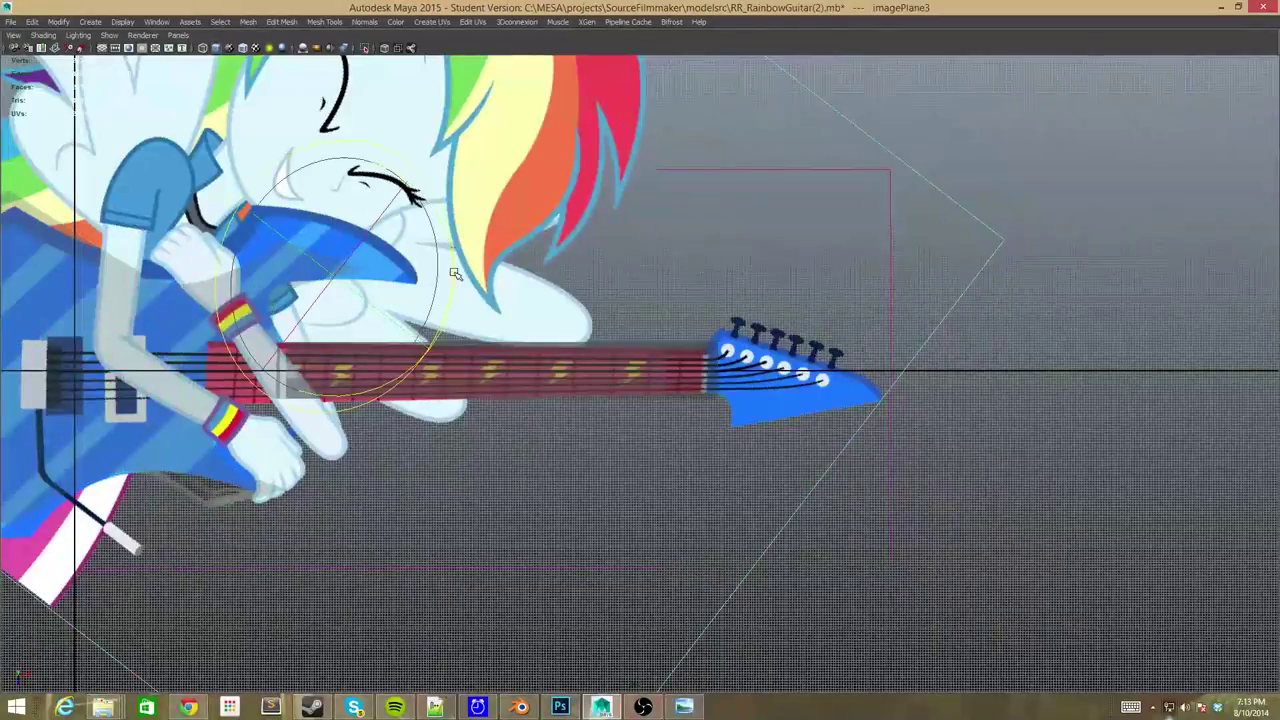
{"action": "scroll", "coordinate": [455, 265], "scroll_direction": "up", "scroll_amount": 5}
Select the two faces at the neck's end near the headstock.
{"action": "right_click", "coordinate": [514, 243]}
{"action": "left_click_drag", "start_coordinate": [514, 243], "coordinate": [728, 51], "text": "alt"}
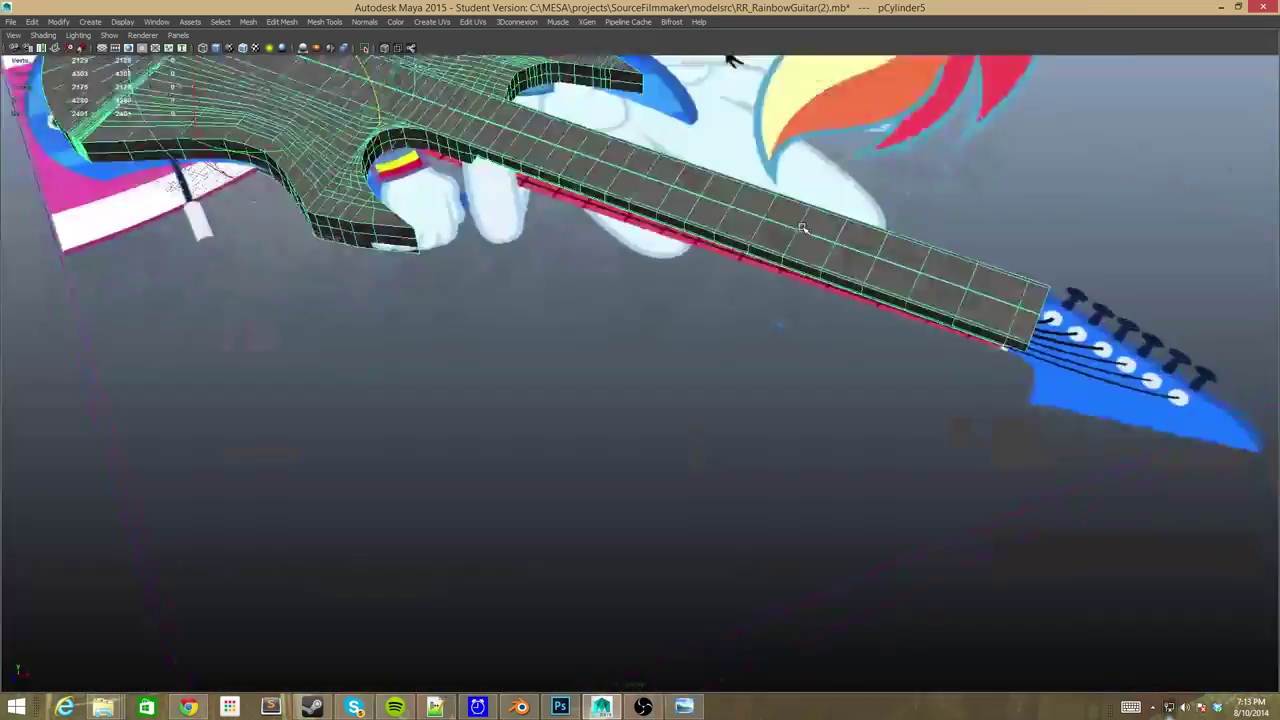
{"action": "scroll", "coordinate": [755, 132], "scroll_direction": "up", "scroll_amount": 5}
{"action": "left_click_drag", "start_coordinate": [755, 132], "coordinate": [640, 300], "text": "alt"}
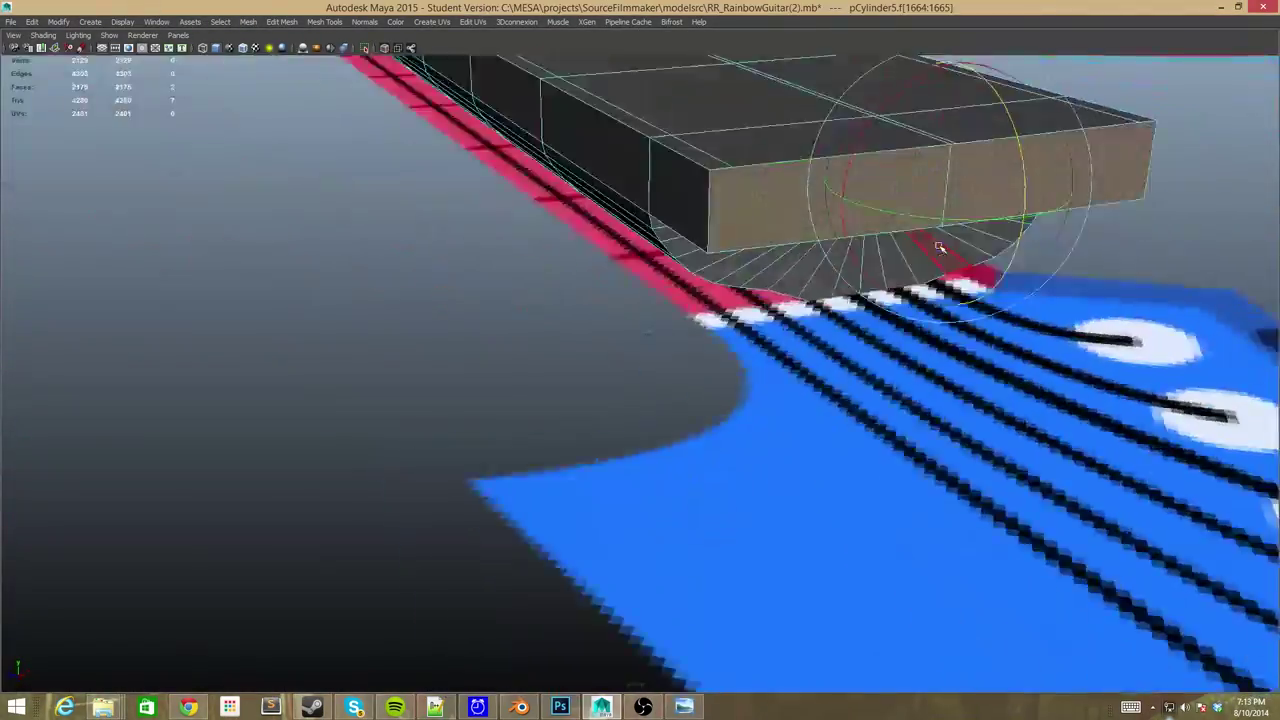
{"action": "left_click", "coordinate": [629, 328]}
Extrude the neck-end faces out to headstock length.
{"action": "left_click_drag", "start_coordinate": [503, 190], "coordinate": [640, 300], "text": "alt"}
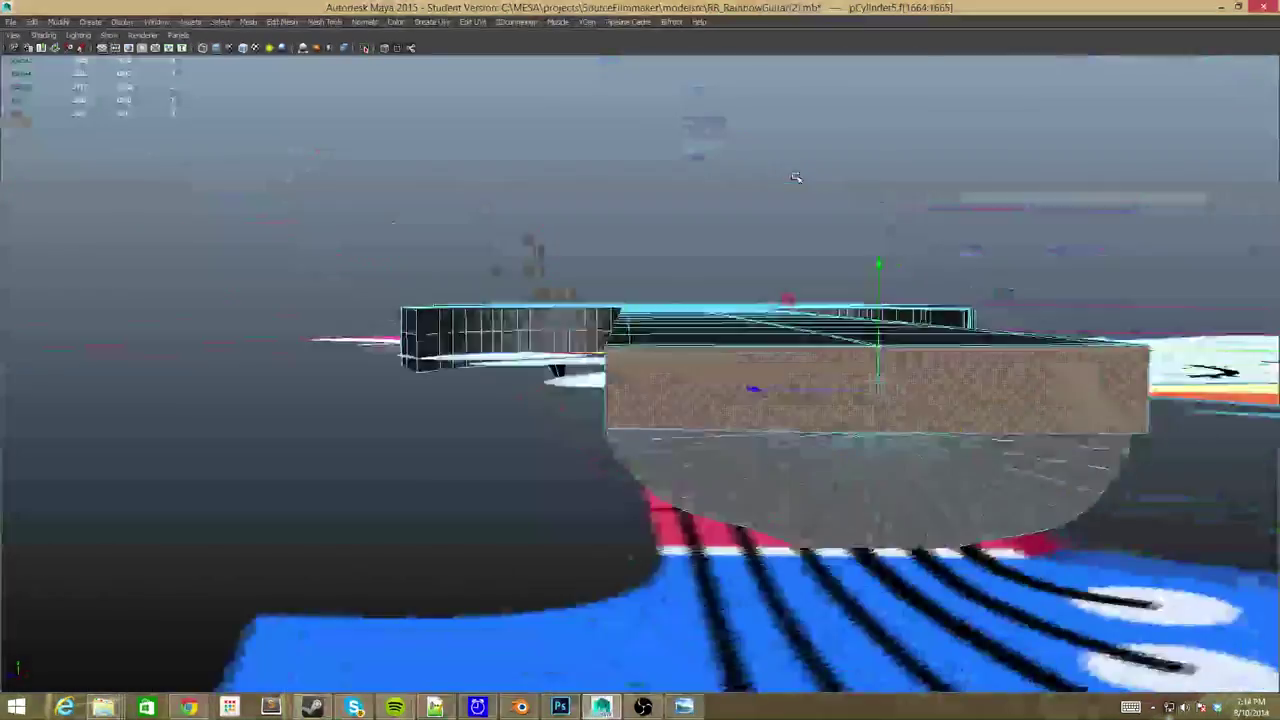
{"action": "scroll", "coordinate": [794, 174], "scroll_direction": "up", "scroll_amount": 3}
{"action": "key", "text": "ctrl+space"}
{"action": "key", "text": "ctrl+e"}
{"action": "mouse_move", "coordinate": [760, 452]}
{"action": "left_mouse_down"}
{"action": "mouse_move", "coordinate": [806, 452]}
{"action": "mouse_move", "coordinate": [473, 313]}
{"action": "left_mouse_up"}
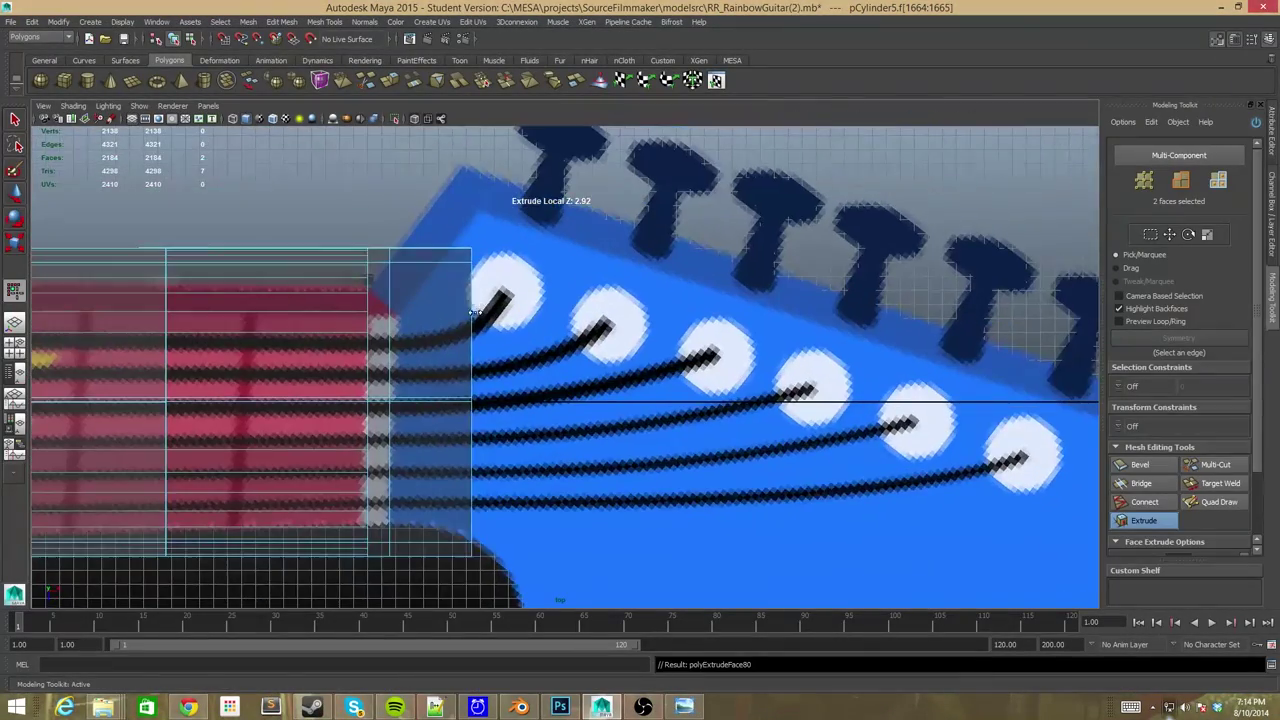
{"action": "right_click_drag", "start_coordinate": [450, 311], "coordinate": [842, 369], "text": "alt"}
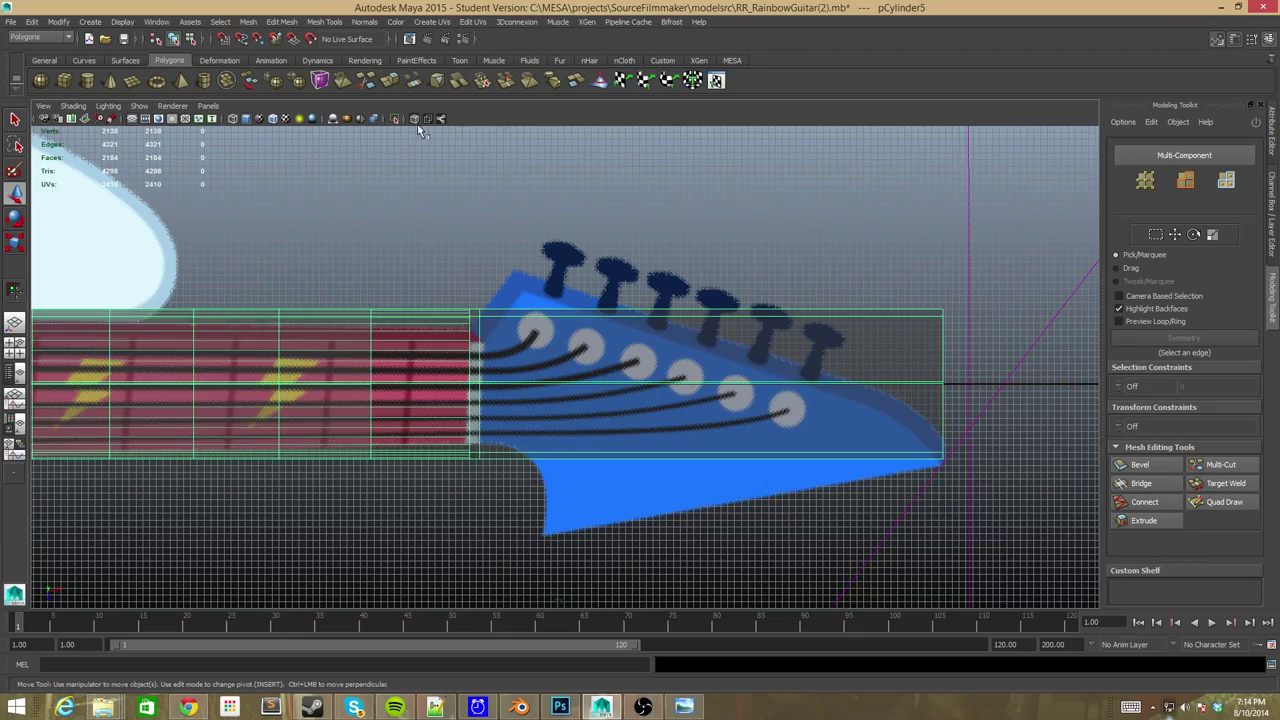
{"action": "scroll", "coordinate": [603, 391], "scroll_direction": "up", "scroll_amount": 3}
{"action": "scroll", "coordinate": [760, 300], "scroll_direction": "up", "scroll_amount": 5}
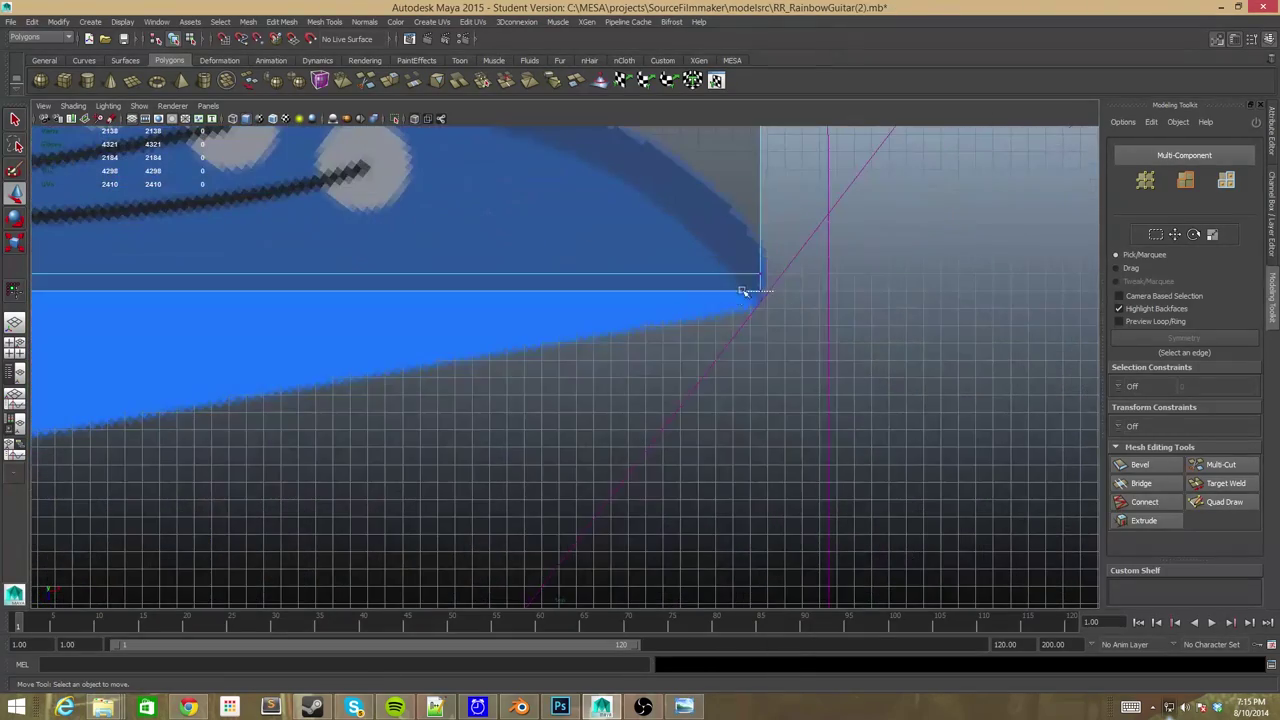
{"action": "middle_click_drag", "start_coordinate": [757, 427], "coordinate": [536, 326], "text": "alt"}
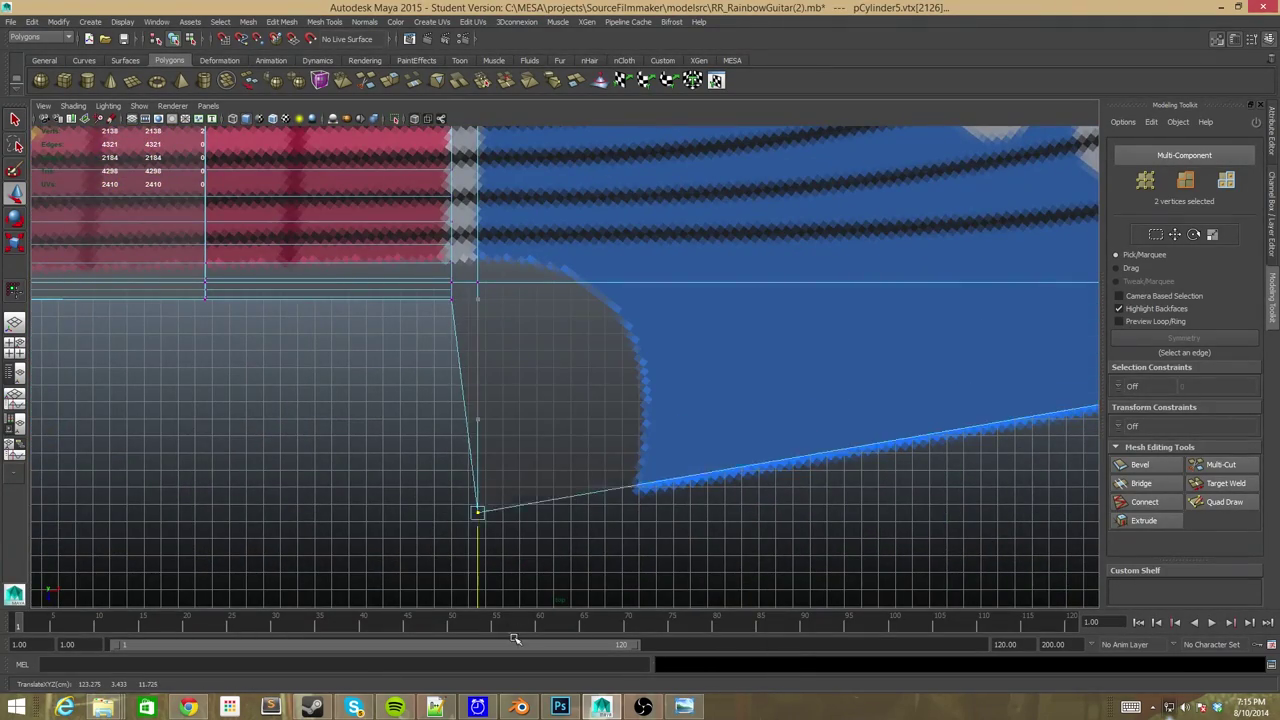
Move the headstock tip vertices into a tapering wedge tracing the reference headstock outline.
{"action": "middle_click_drag", "start_coordinate": [558, 560], "coordinate": [691, 406], "text": "alt"}
{"action": "scroll", "coordinate": [686, 400], "scroll_direction": "up", "scroll_amount": 2}
{"action": "scroll", "coordinate": [857, 451], "scroll_direction": "up", "scroll_amount": 3}
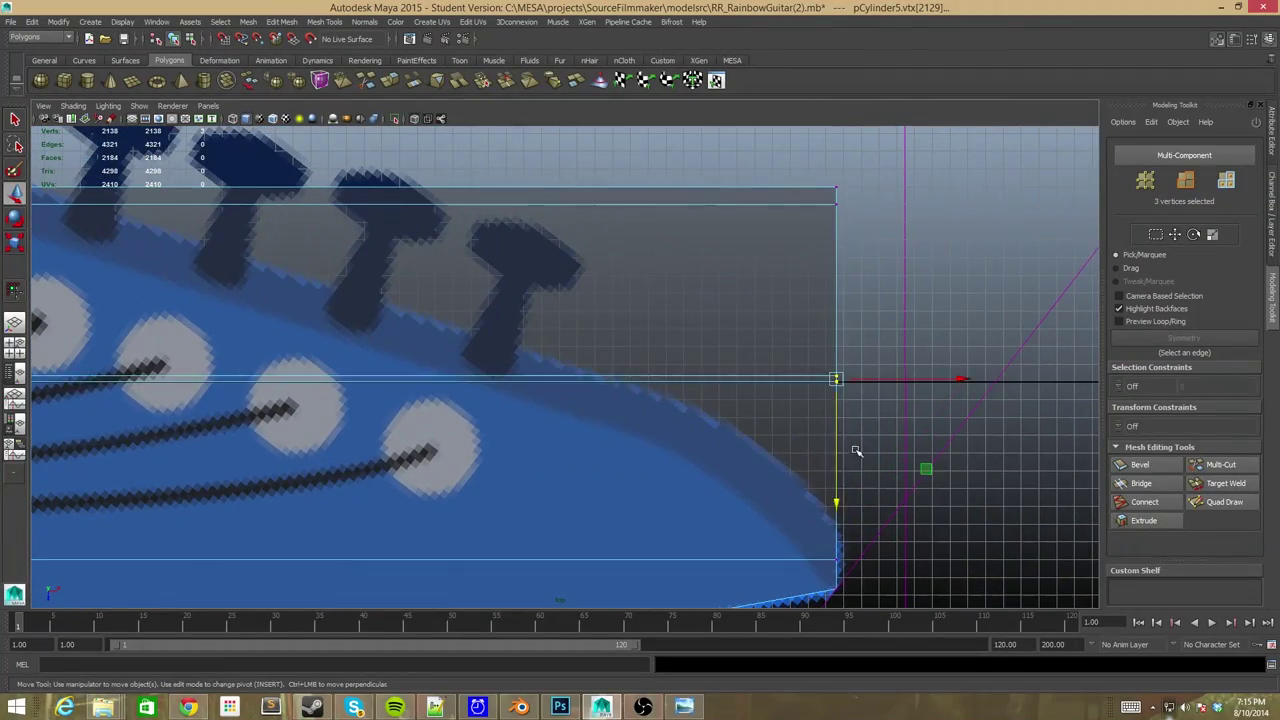
{"action": "scroll", "coordinate": [640, 400], "scroll_direction": "down", "scroll_amount": 2}
{"action": "left_click_drag", "start_coordinate": [400, 329], "coordinate": [480, 349], "text": "alt"}
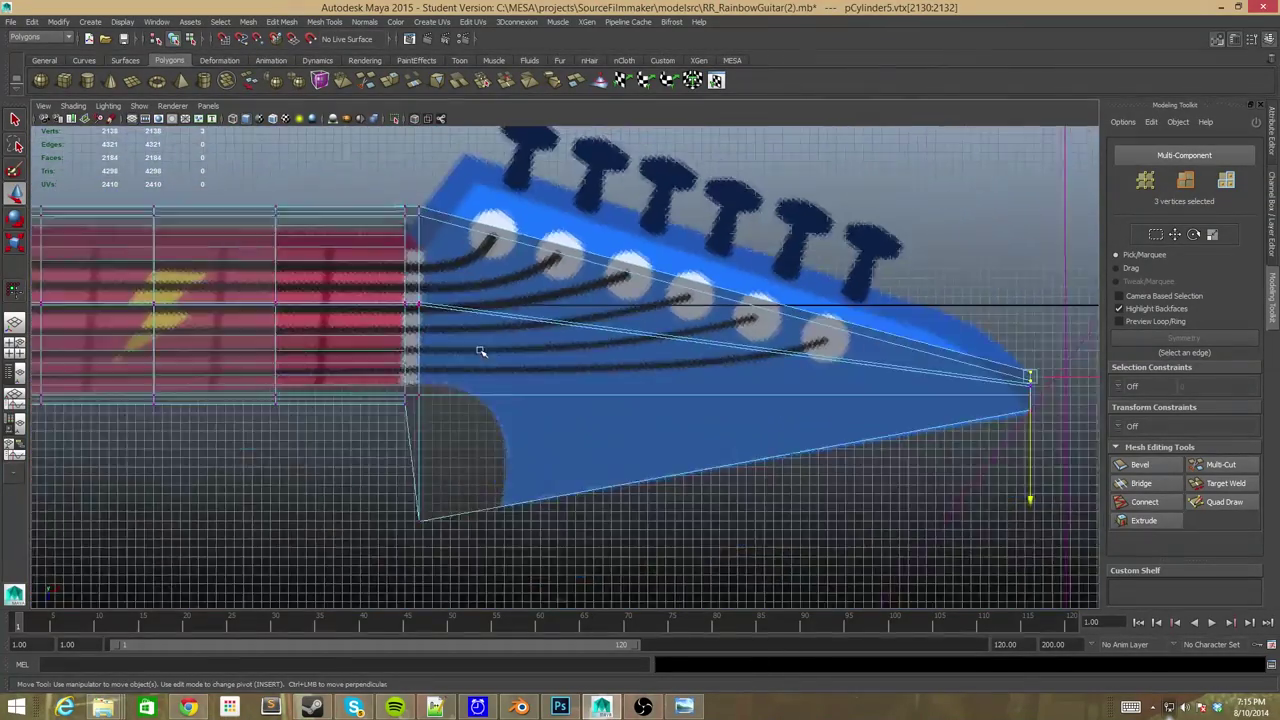
{"action": "scroll", "coordinate": [828, 240], "scroll_direction": "up", "scroll_amount": 3}
{"action": "key", "text": "alt+Tab"}
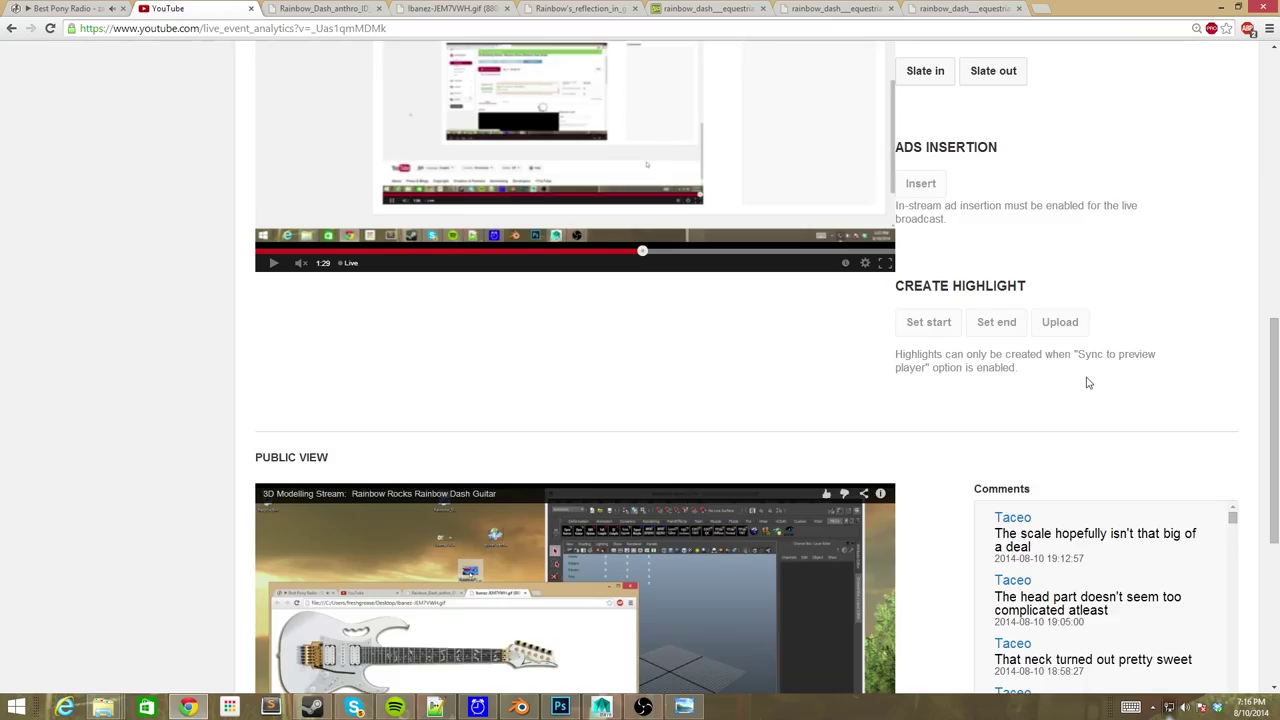
{"action": "key", "text": "alt+Tab"}
{"action": "mouse_move", "coordinate": [443, 480]}
{"action": "left_mouse_down", "text": "alt"}
{"action": "mouse_move", "coordinate": [791, 420]}
{"action": "mouse_move", "coordinate": [640, 300]}
{"action": "left_mouse_up", "text": "alt"}
Tear off Mesh Tools, insert edge loops across the headstock, and move their vertices onto its curved edge.
{"action": "left_click", "coordinate": [324, 21]}
{"action": "left_click", "coordinate": [380, 45]}
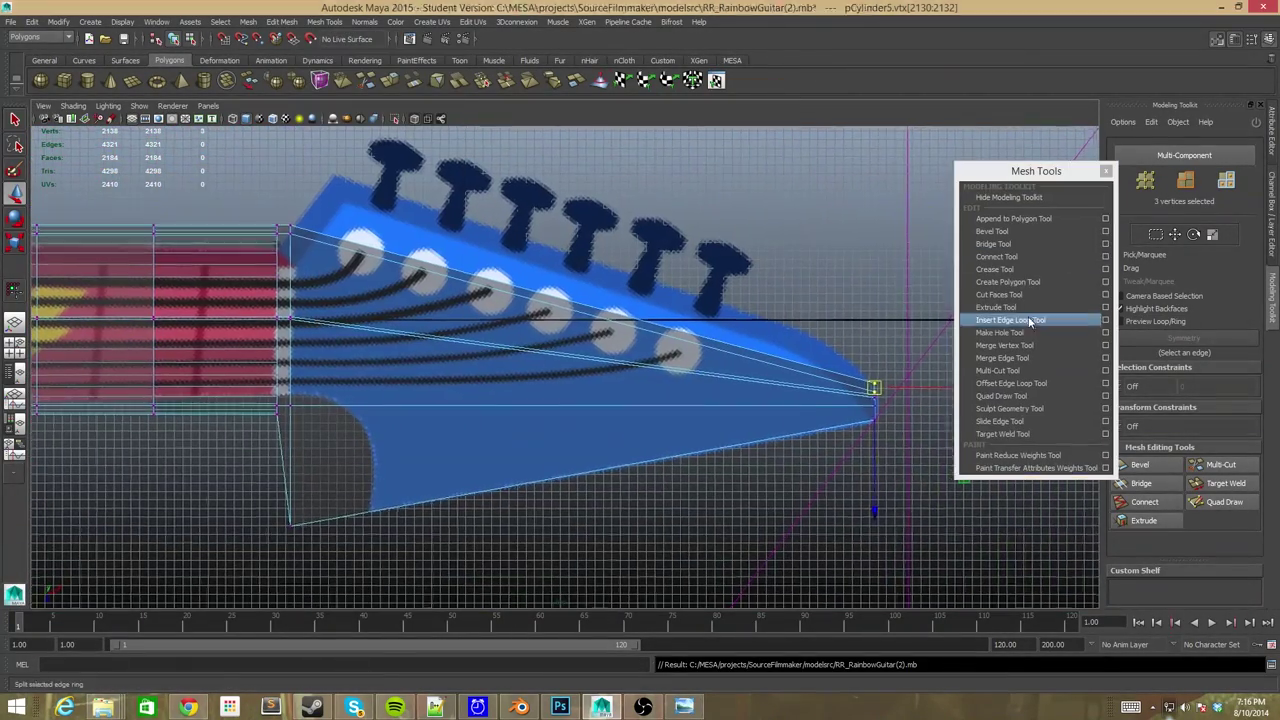
{"action": "left_click", "coordinate": [1029, 320]}
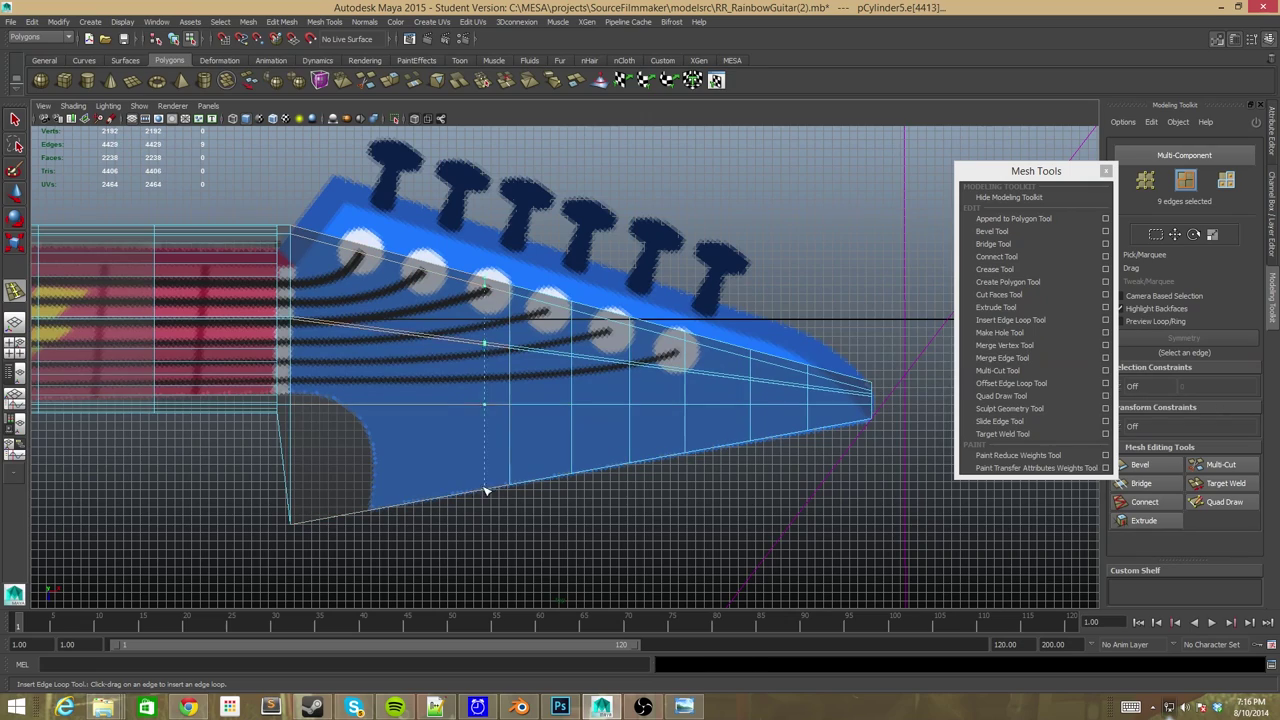
{"action": "left_click", "coordinate": [383, 509]}
{"action": "left_click_drag", "start_coordinate": [383, 509], "coordinate": [760, 374], "text": "alt"}
{"action": "right_click", "coordinate": [514, 371]}
{"action": "scroll", "coordinate": [734, 509], "scroll_direction": "up", "scroll_amount": 5}
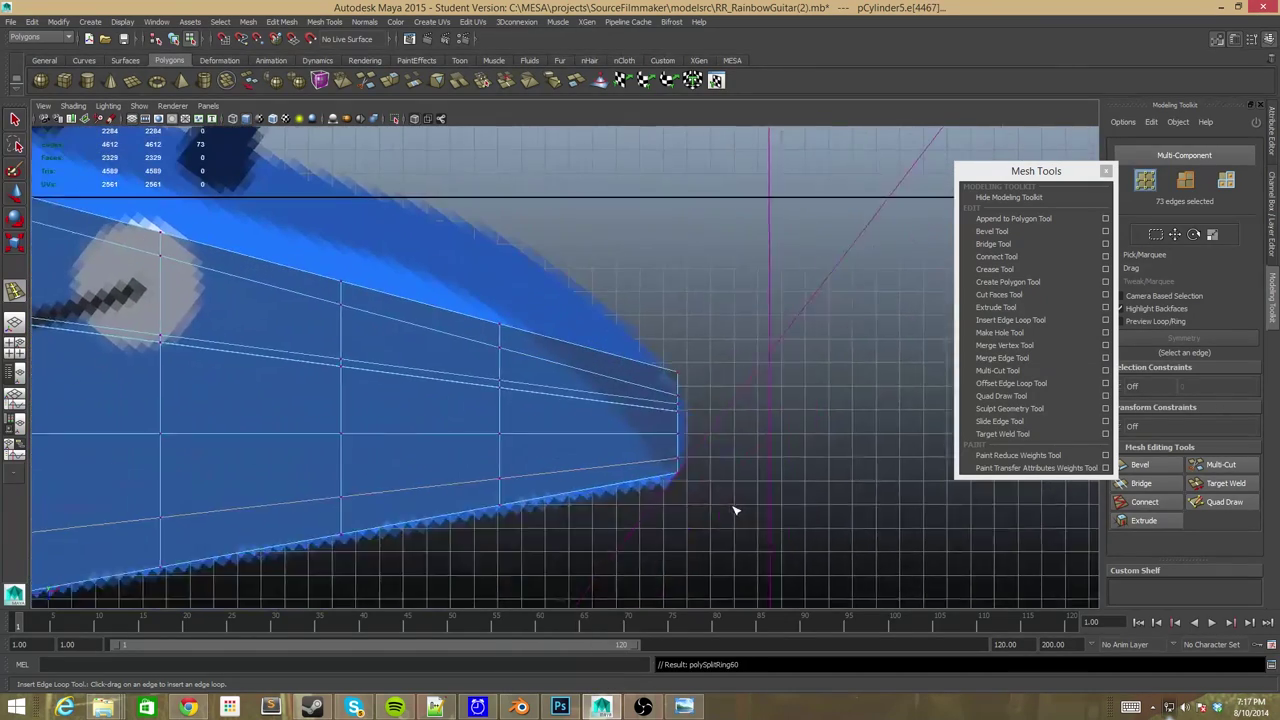
{"action": "left_click", "coordinate": [532, 335]}
{"action": "key", "text": "w"}
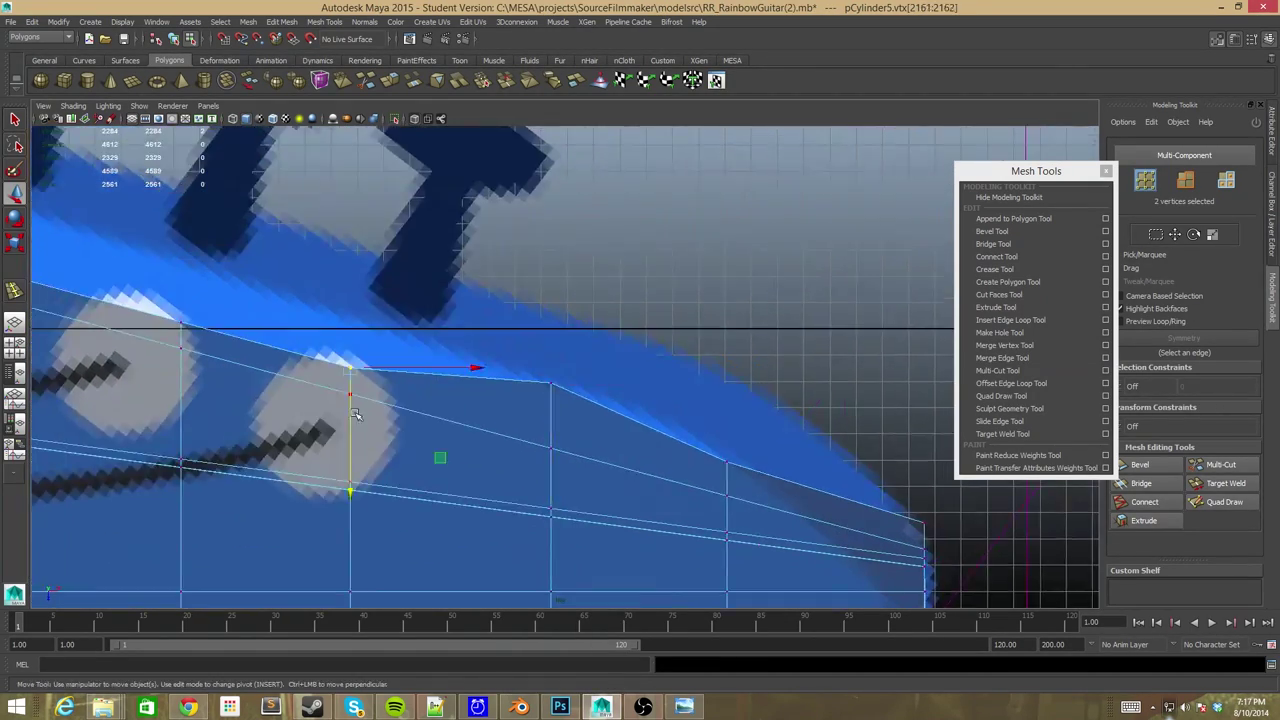
{"action": "mouse_move", "coordinate": [350, 373]}
{"action": "left_mouse_down", "text": "alt"}
{"action": "mouse_move", "coordinate": [369, 321]}
{"action": "mouse_move", "coordinate": [312, 358]}
{"action": "mouse_move", "coordinate": [428, 349]}
{"action": "left_mouse_up", "text": "alt"}
{"action": "scroll", "coordinate": [369, 321], "scroll_direction": "down", "scroll_amount": 3}
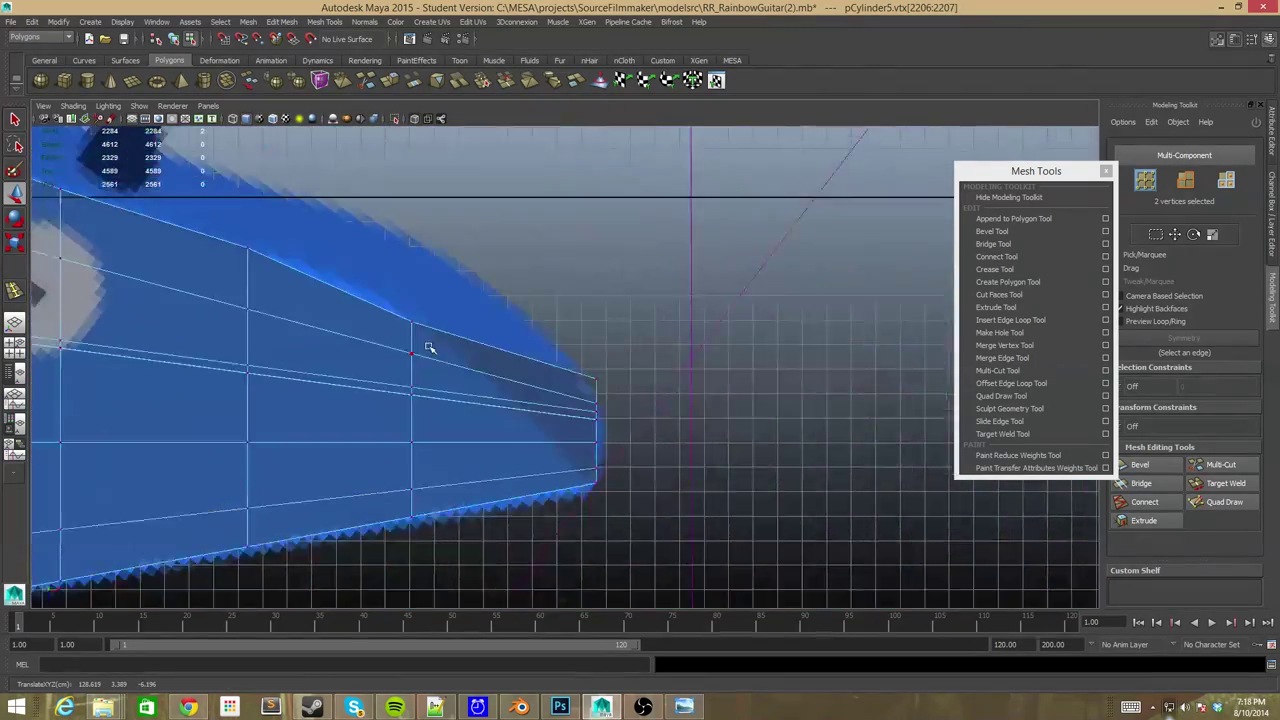
Add an edge loop near the tip and move the tip vertices into a straight end matching the reference.
{"action": "left_click", "coordinate": [1010, 319]}
{"action": "left_click", "coordinate": [289, 380]}
{"action": "right_click_drag", "start_coordinate": [360, 304], "coordinate": [304, 304]}
{"action": "left_click", "coordinate": [365, 397]}
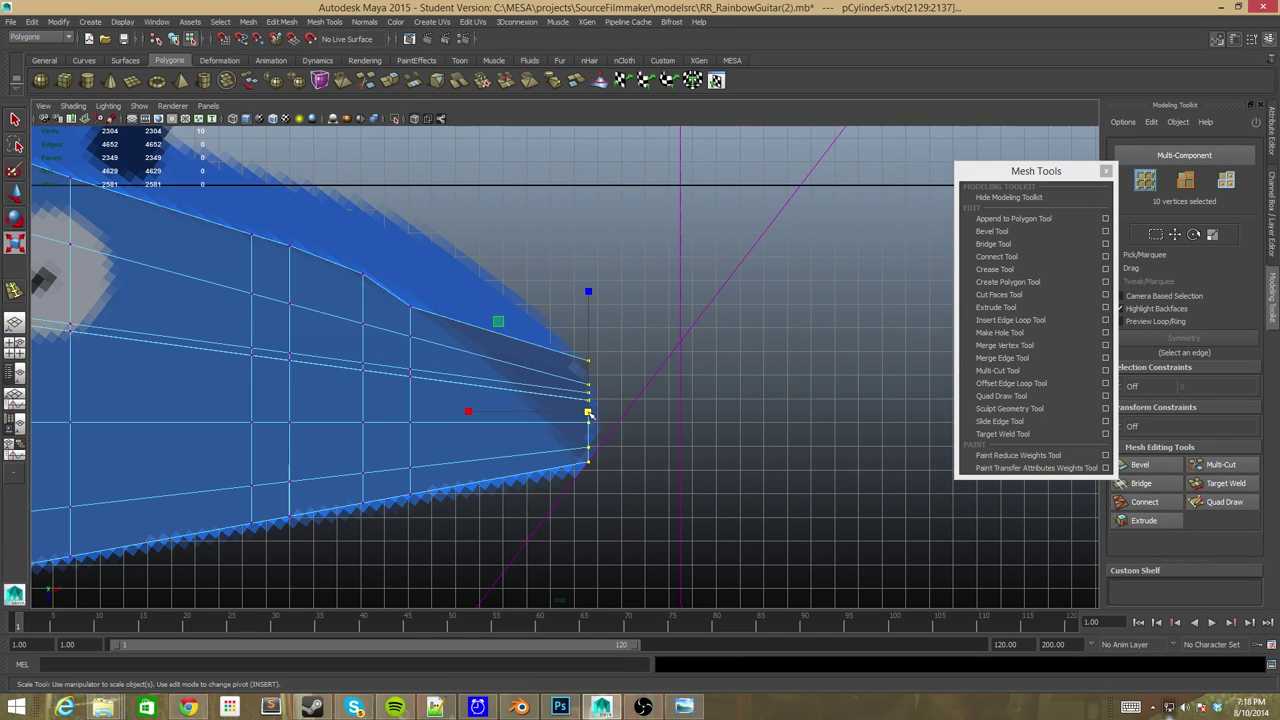
{"action": "left_click_drag", "start_coordinate": [555, 434], "coordinate": [603, 459], "text": "alt"}
{"action": "key", "text": "ctrl+z"}
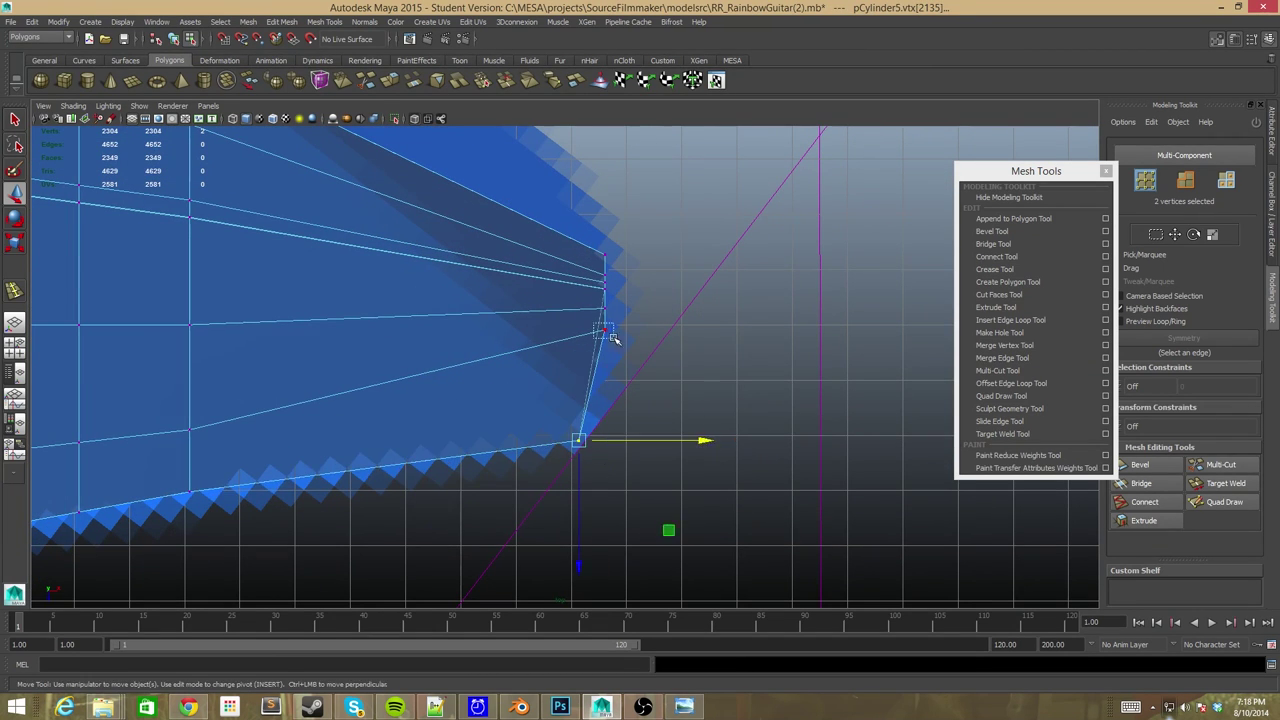
{"action": "left_click_drag", "start_coordinate": [689, 452], "coordinate": [574, 712], "text": "alt"}
{"action": "scroll", "coordinate": [620, 440], "scroll_direction": "up", "scroll_amount": 3}
{"action": "left_click", "coordinate": [491, 449]}
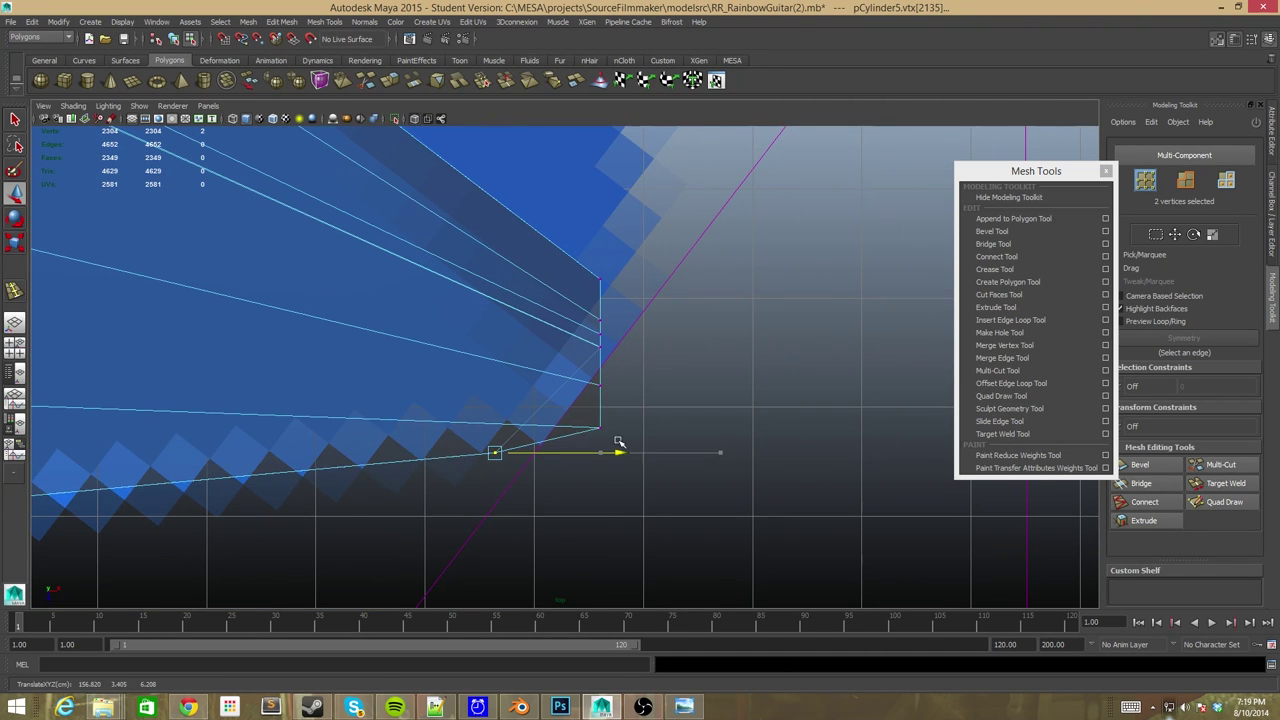
{"action": "left_click_drag", "start_coordinate": [642, 400], "coordinate": [698, 377], "text": "alt"}
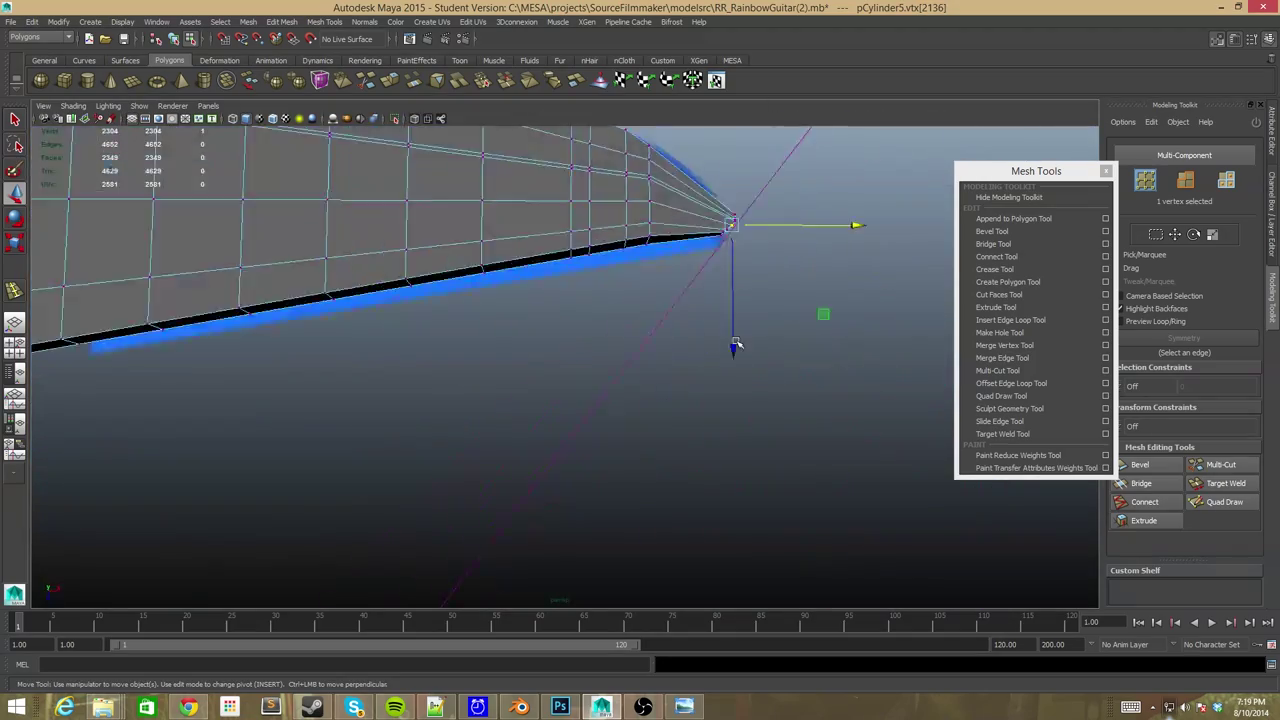
Undo the tip scaling and, in the top view, move the lower tip vertices to form a pointed end.
{"action": "key", "text": "ctrl+z"}
{"action": "key", "text": "ctrl+z"}
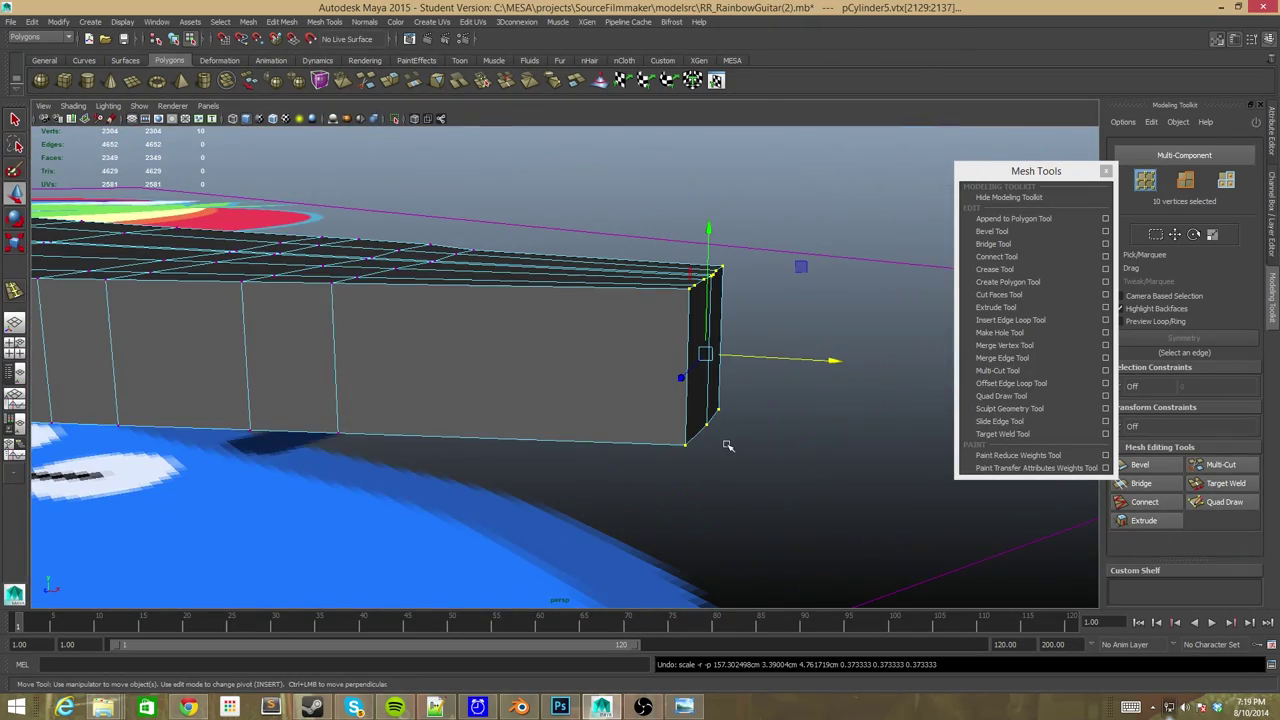
{"action": "key", "text": "space"}
{"action": "key", "text": "space"}
{"action": "key", "text": "w"}
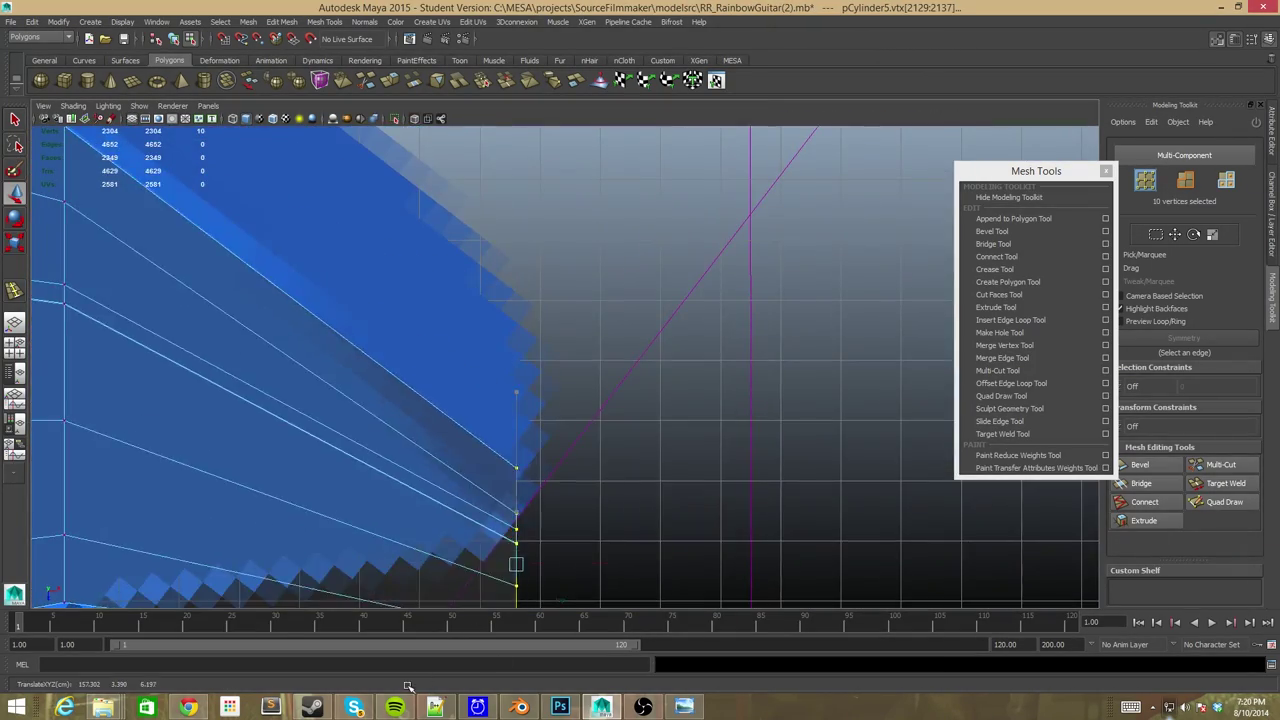
{"action": "scroll", "coordinate": [595, 512], "scroll_direction": "up", "scroll_amount": 2}
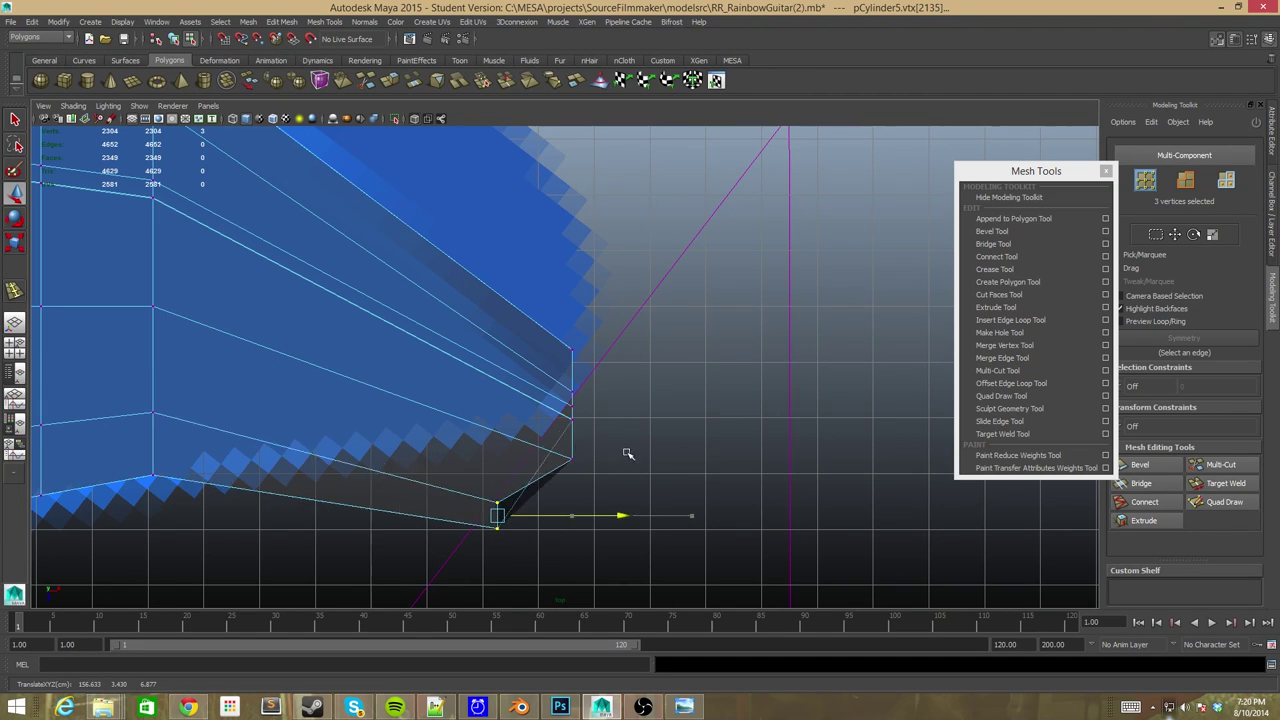
{"action": "scroll", "coordinate": [588, 428], "scroll_direction": "up", "scroll_amount": 2}
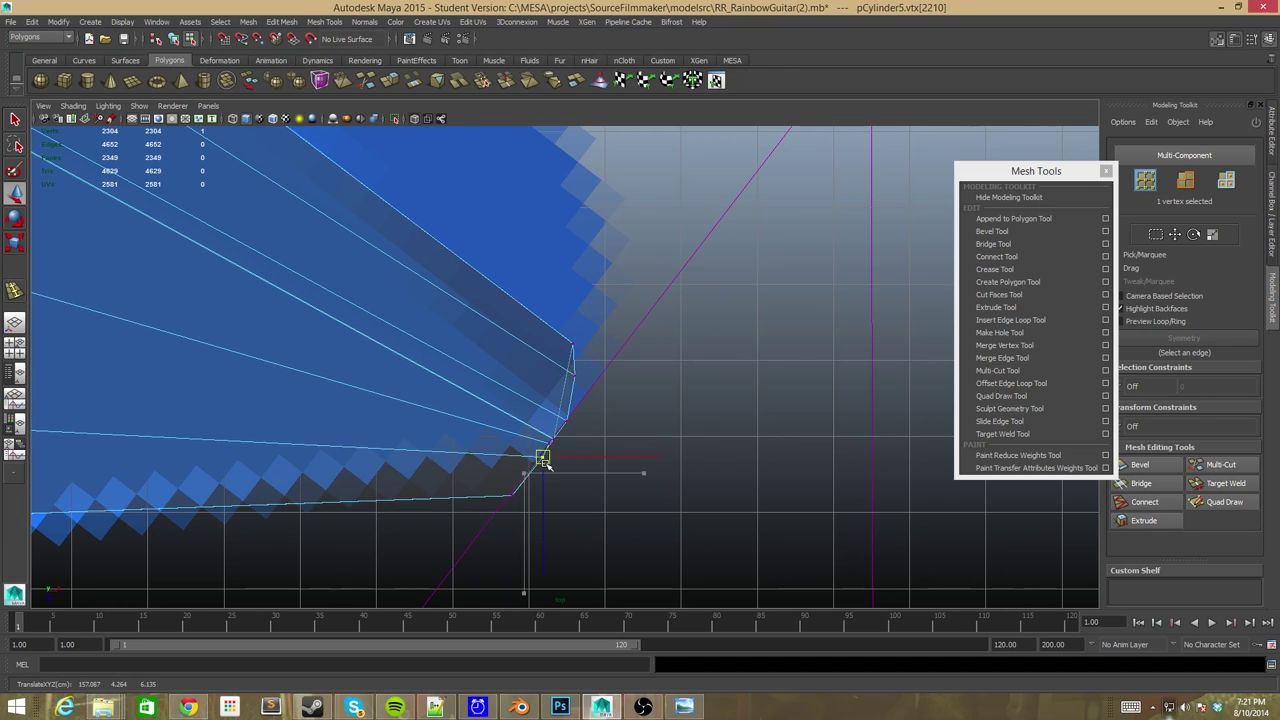
{"action": "scroll", "coordinate": [423, 543], "scroll_direction": "down", "scroll_amount": 3}
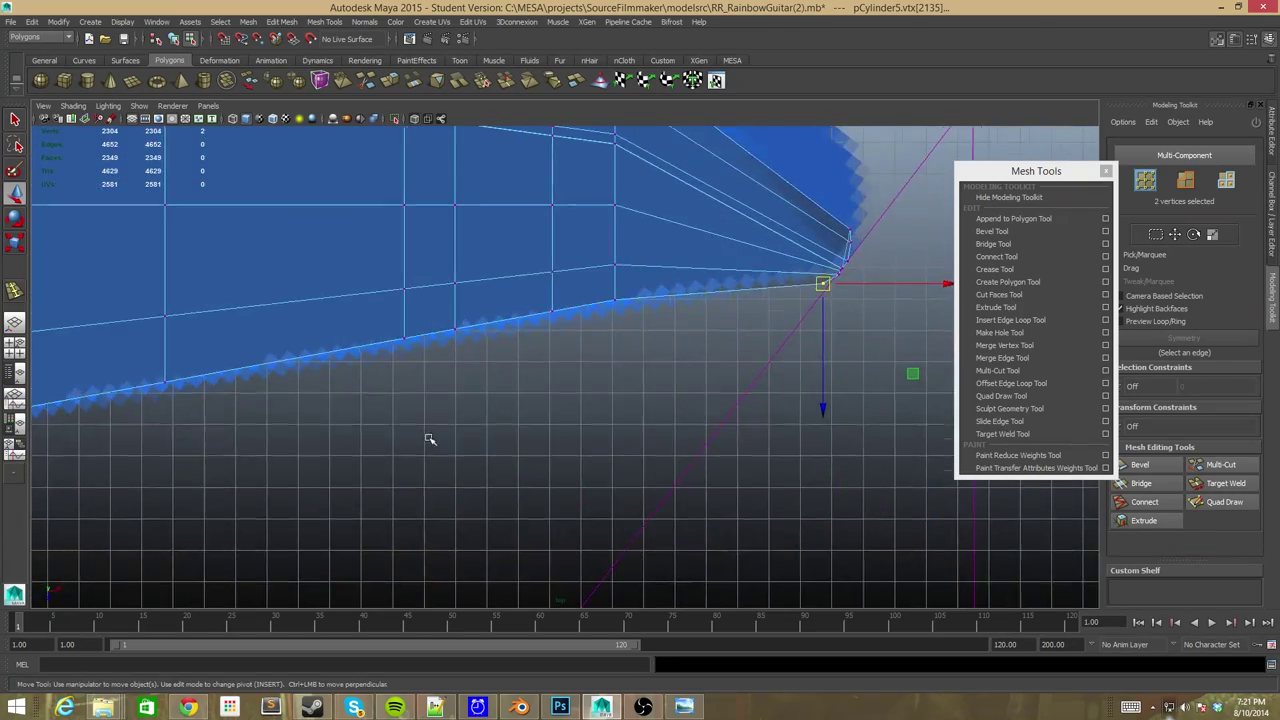
{"action": "scroll", "coordinate": [429, 546], "scroll_direction": "up", "scroll_amount": 4}
{"action": "left_click", "coordinate": [454, 490]}
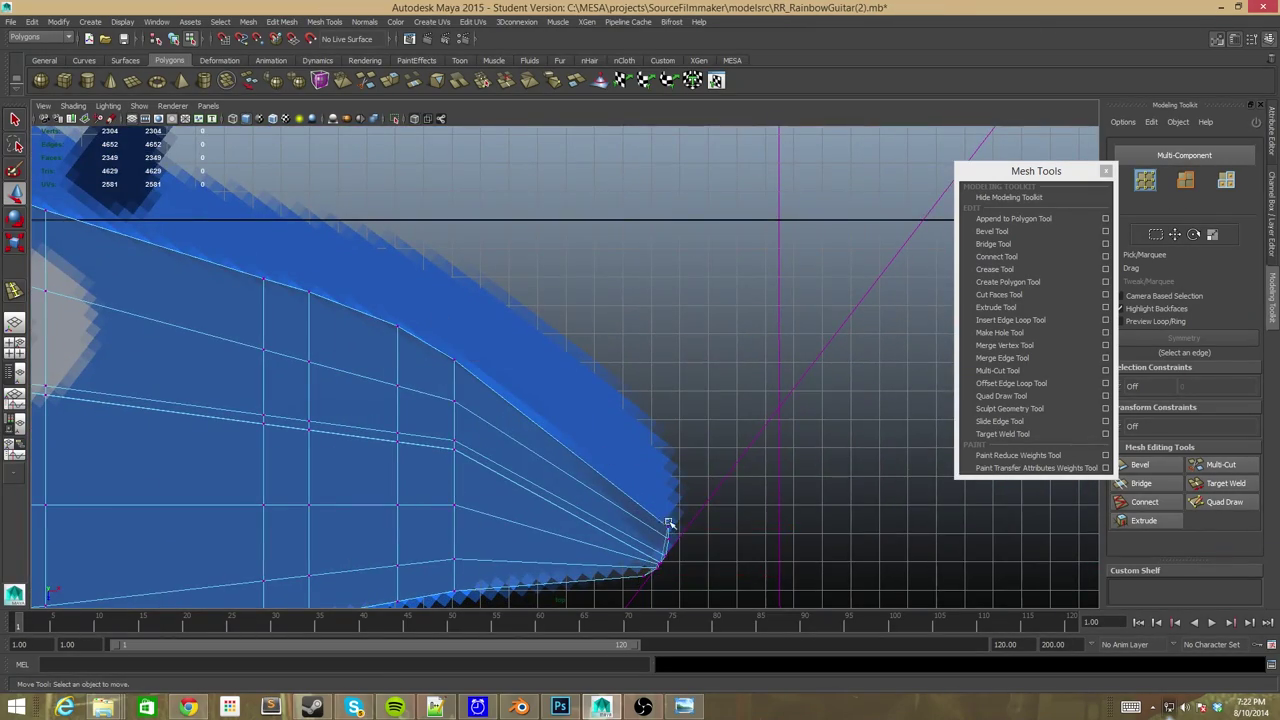
{"action": "mouse_move", "coordinate": [669, 524]}
{"action": "left_mouse_down", "text": "alt"}
{"action": "mouse_move", "coordinate": [789, 371]}
{"action": "mouse_move", "coordinate": [680, 357]}
{"action": "mouse_move", "coordinate": [806, 586]}
{"action": "mouse_move", "coordinate": [555, 383]}
{"action": "mouse_move", "coordinate": [551, 277]}
{"action": "mouse_move", "coordinate": [673, 248]}
{"action": "left_mouse_up", "text": "alt"}
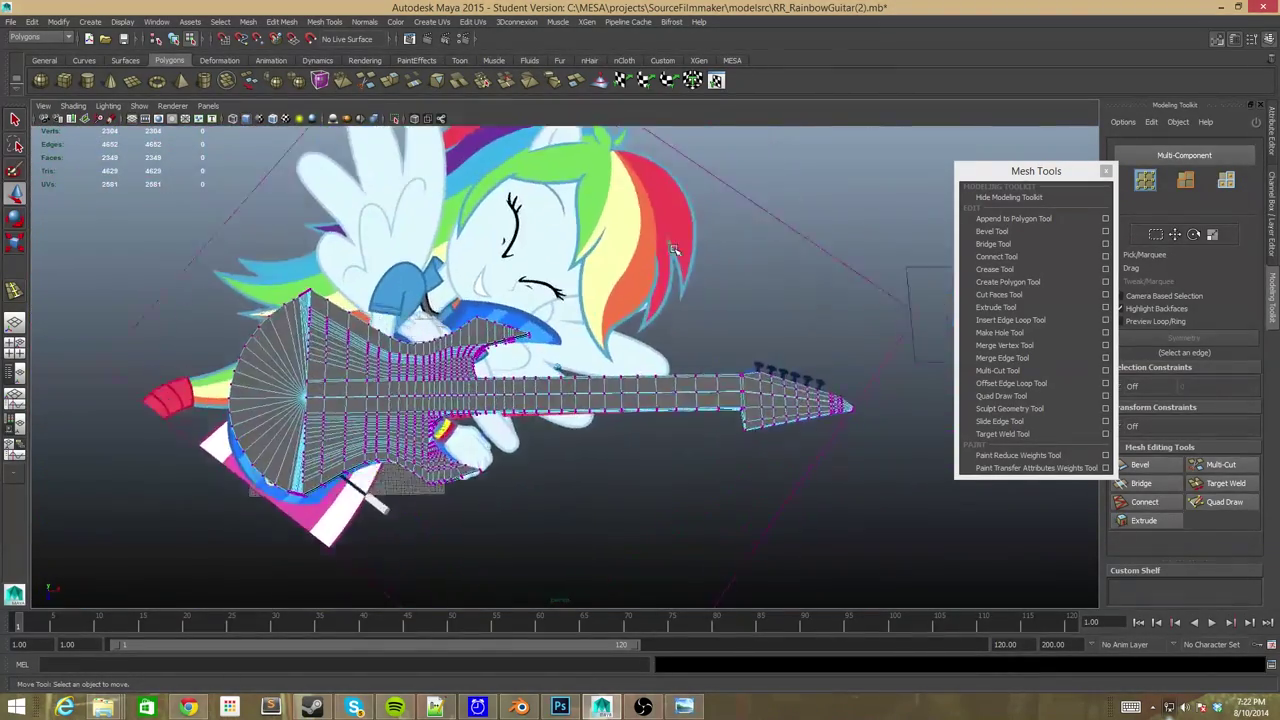
Insert an edge loop near the headstock base and shift its lower vertex to follow the reference outline.
{"action": "scroll", "coordinate": [673, 248], "scroll_direction": "up", "scroll_amount": 5}
{"action": "left_click_drag", "start_coordinate": [606, 377], "coordinate": [391, 257], "text": "alt"}
{"action": "left_click", "coordinate": [1010, 320]}
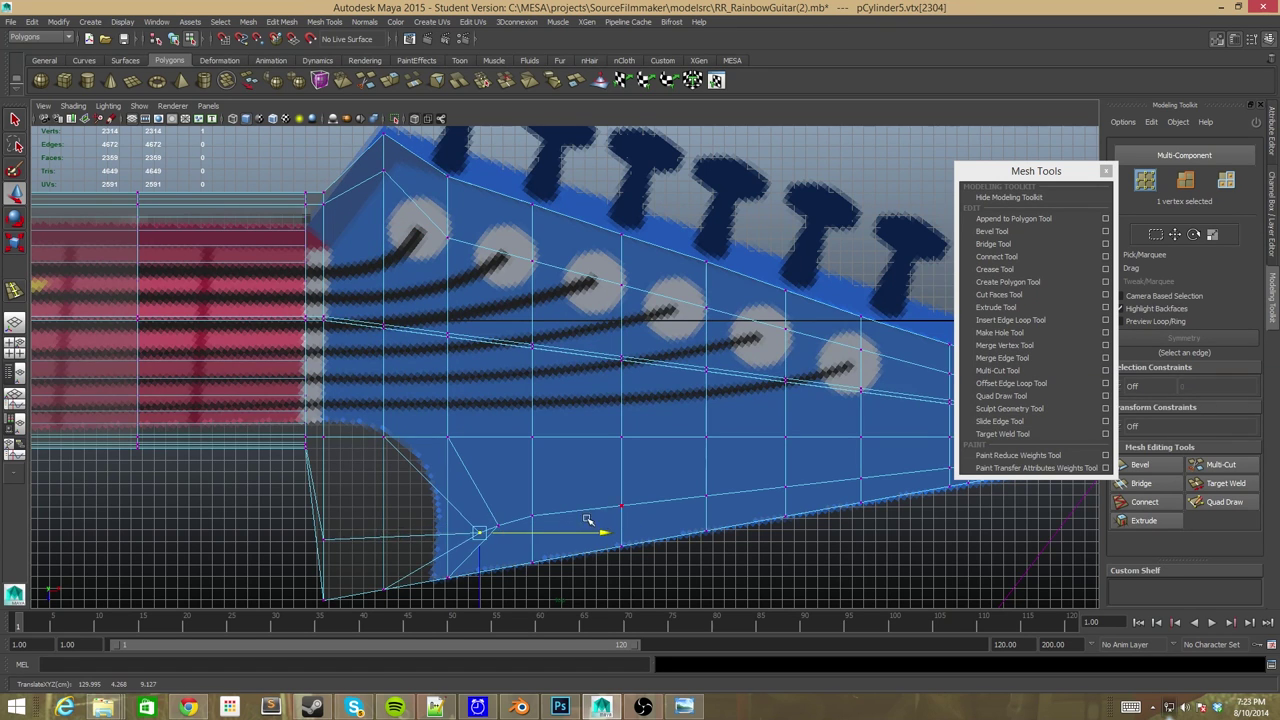
{"action": "left_click_drag", "start_coordinate": [347, 557], "coordinate": [330, 480], "text": "alt"}
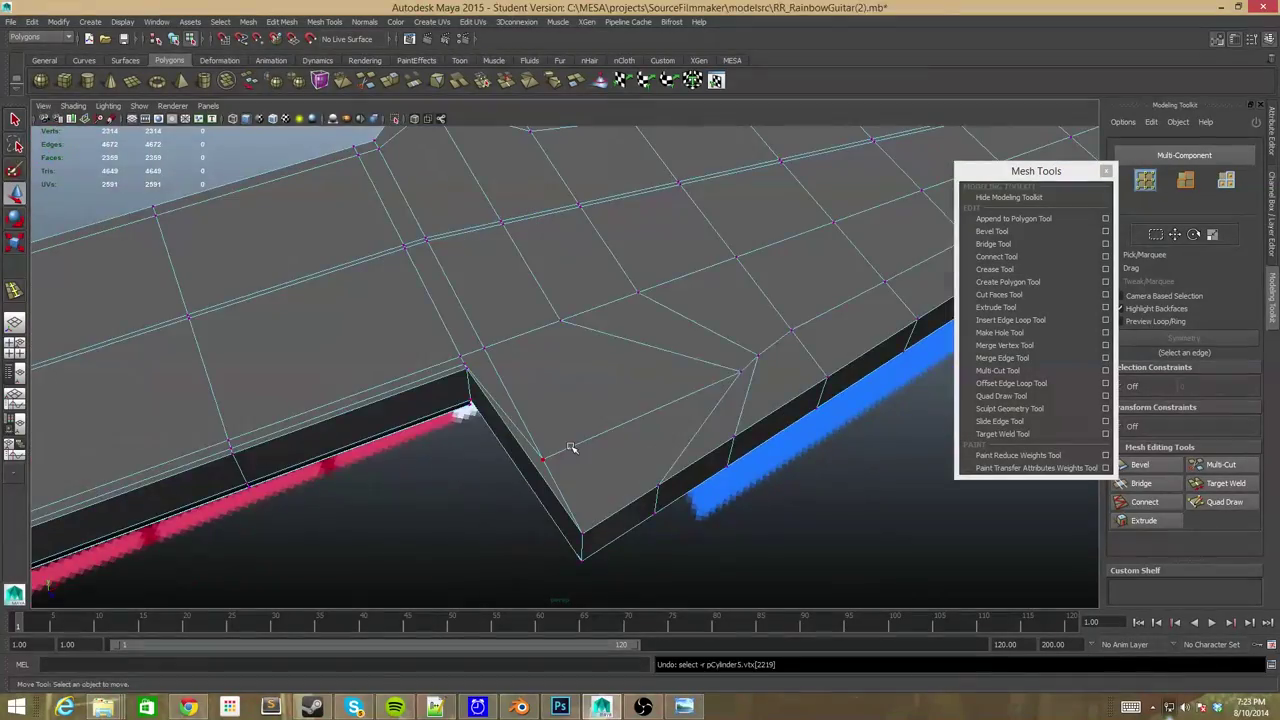
{"action": "key", "text": "space"}
{"action": "key", "text": "space"}
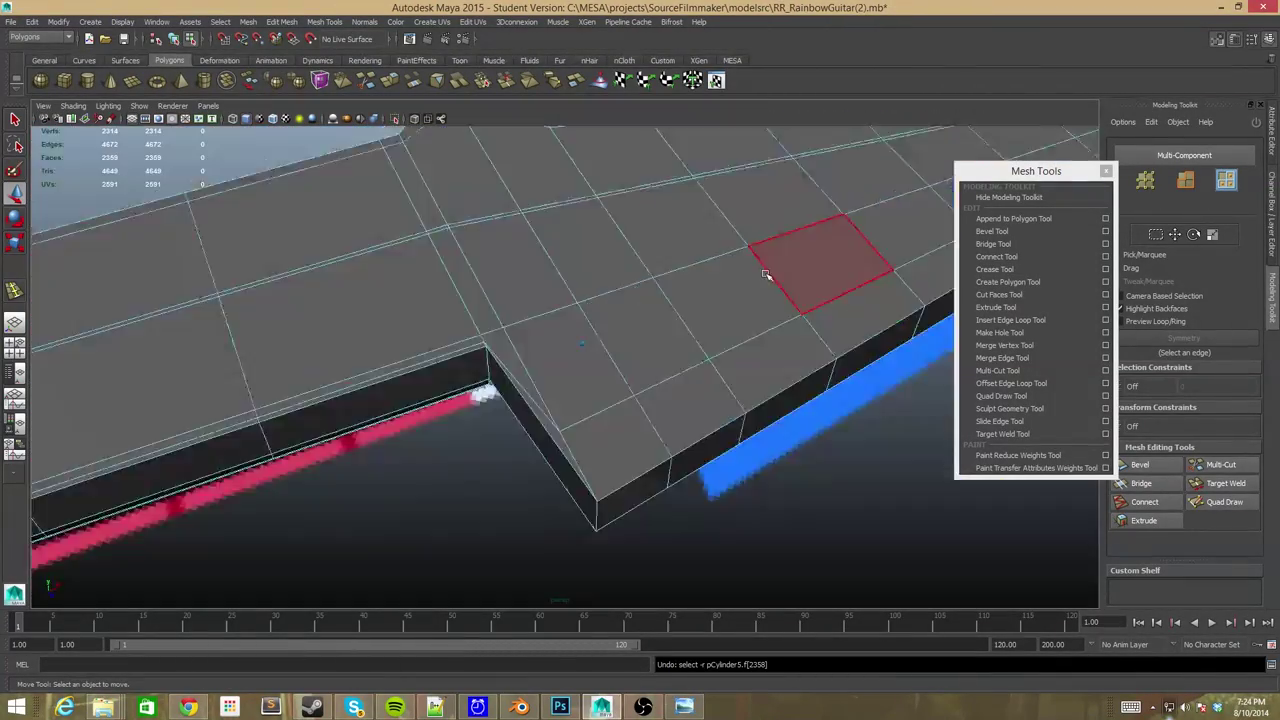
{"action": "left_click_drag", "start_coordinate": [381, 470], "coordinate": [501, 446], "text": "alt"}
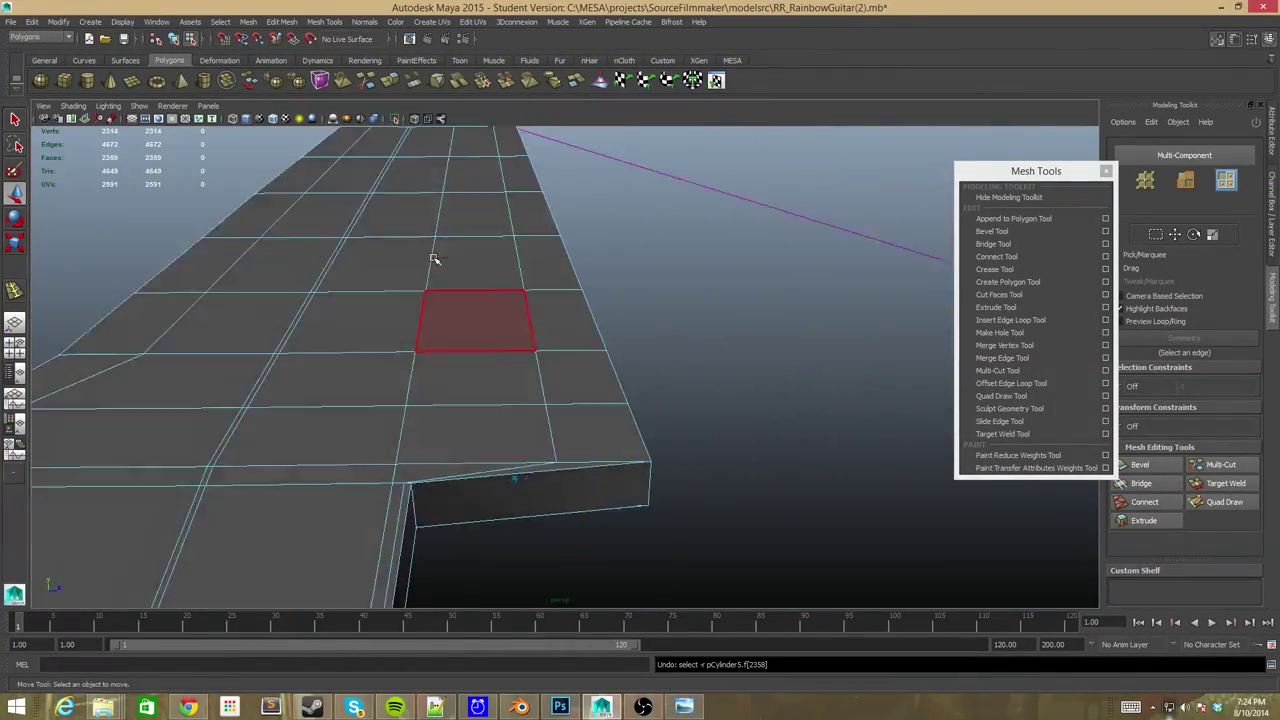